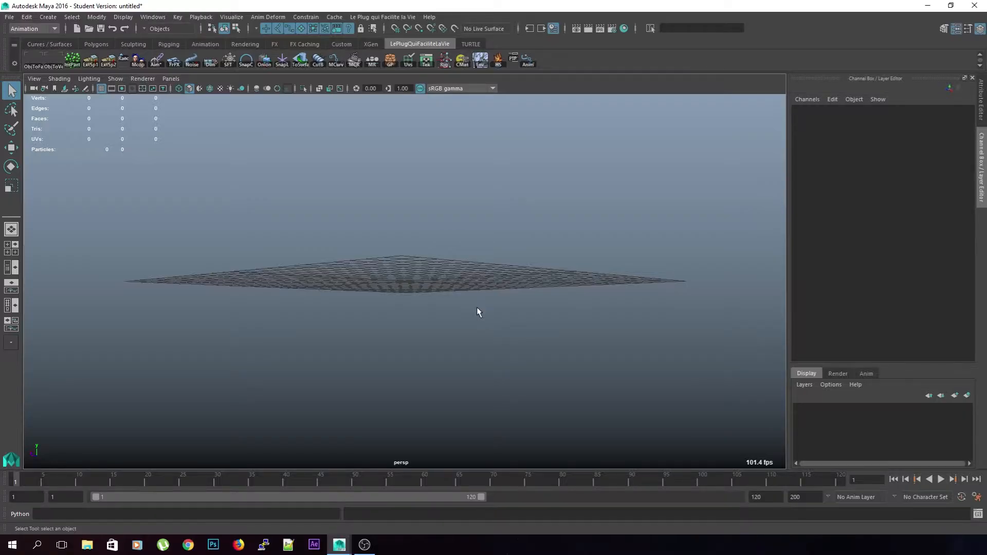
{"action": "left_click_drag", "start_coordinate": [499, 267], "coordinate": [524, 261], "text": "alt"}
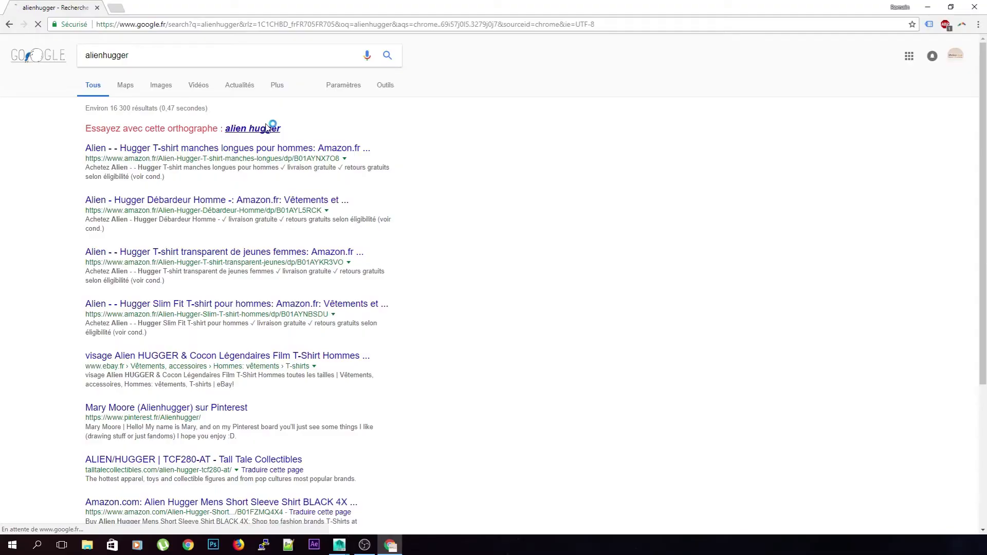
Search the web for "alien hugger" and open the life-size Alien Face Hugger bust from the image results
{"action": "left_click", "coordinate": [268, 129]}
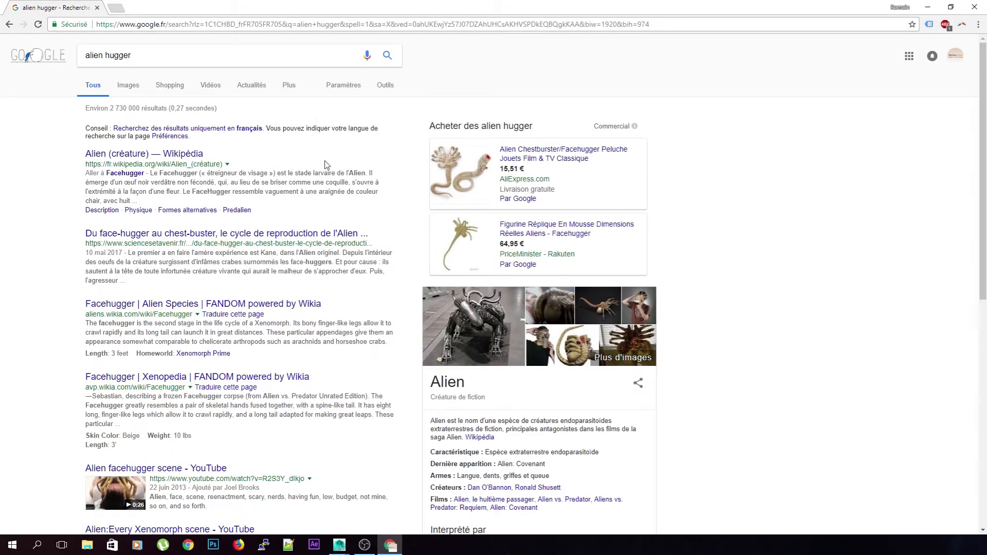
{"action": "left_click", "coordinate": [617, 294]}
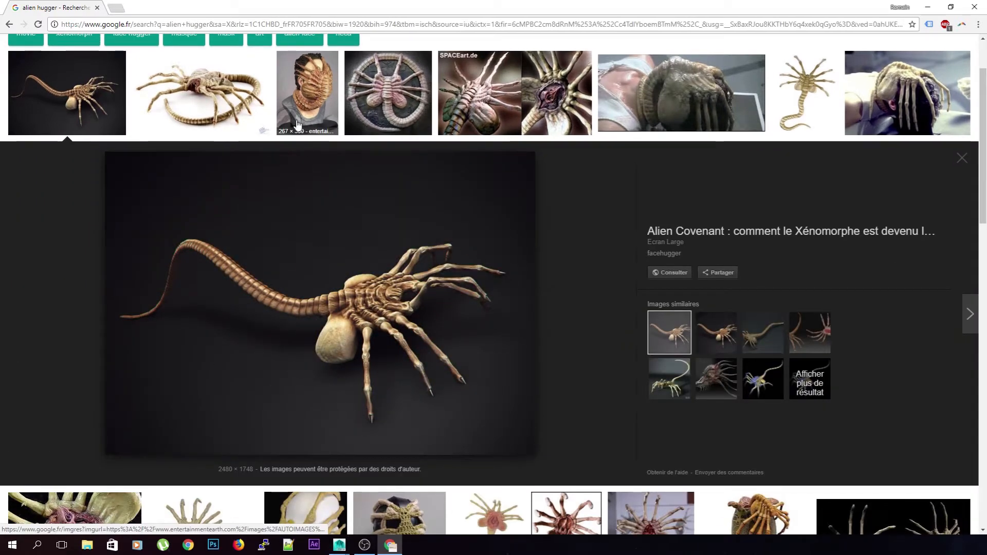
{"action": "left_click", "coordinate": [317, 127]}
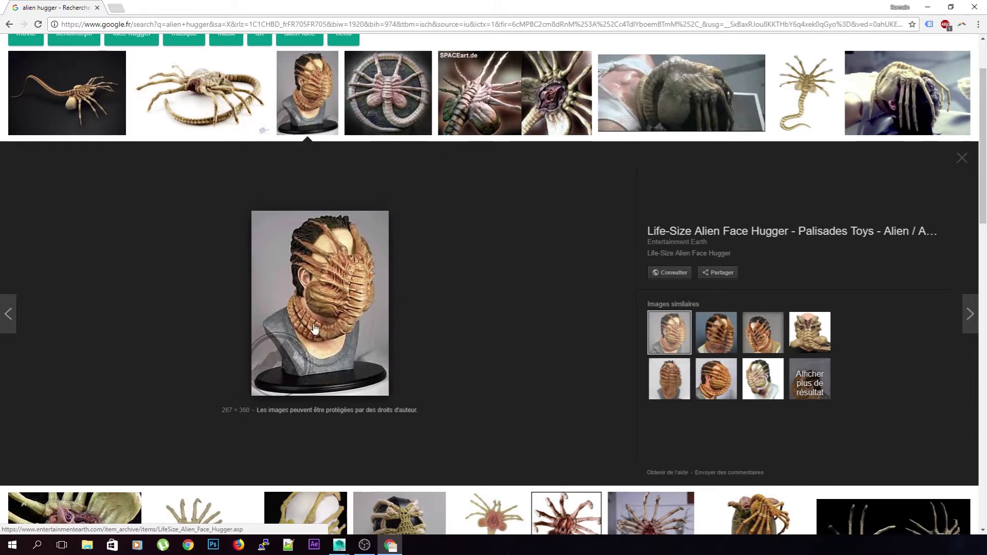
Examine the facehugger image results for the creature's shape and pose, and close the image search
{"action": "scroll", "coordinate": [315, 330], "scroll_direction": "down", "scroll_amount": 4}
{"action": "scroll", "coordinate": [289, 228], "scroll_direction": "up", "scroll_amount": 3}
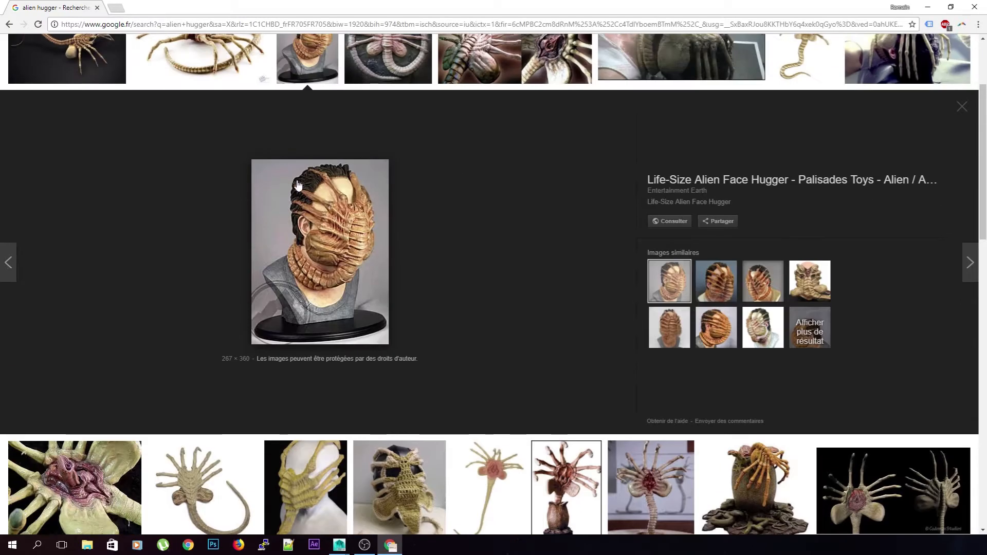
{"action": "scroll", "coordinate": [412, 190], "scroll_direction": "down", "scroll_amount": 3}
{"action": "scroll", "coordinate": [510, 223], "scroll_direction": "up", "scroll_amount": 5}
{"action": "scroll", "coordinate": [508, 216], "scroll_direction": "down", "scroll_amount": 6}
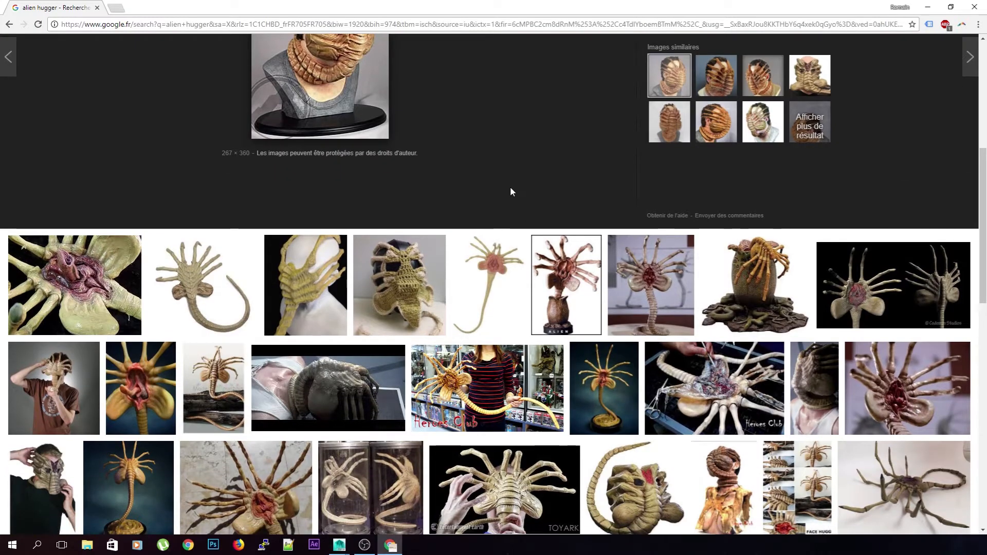
{"action": "scroll", "coordinate": [422, 312], "scroll_direction": "up", "scroll_amount": 5}
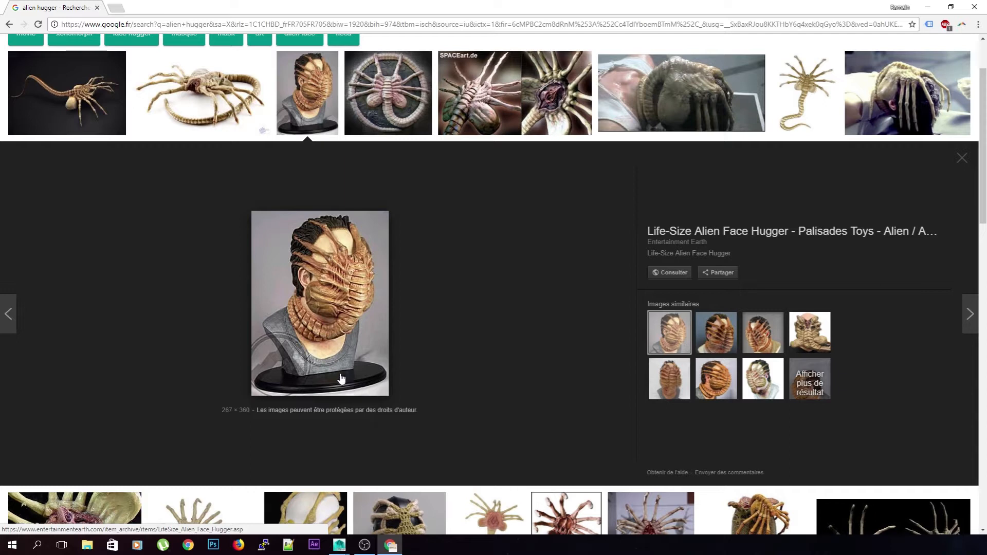
{"action": "scroll", "coordinate": [341, 379], "scroll_direction": "down", "scroll_amount": 4}
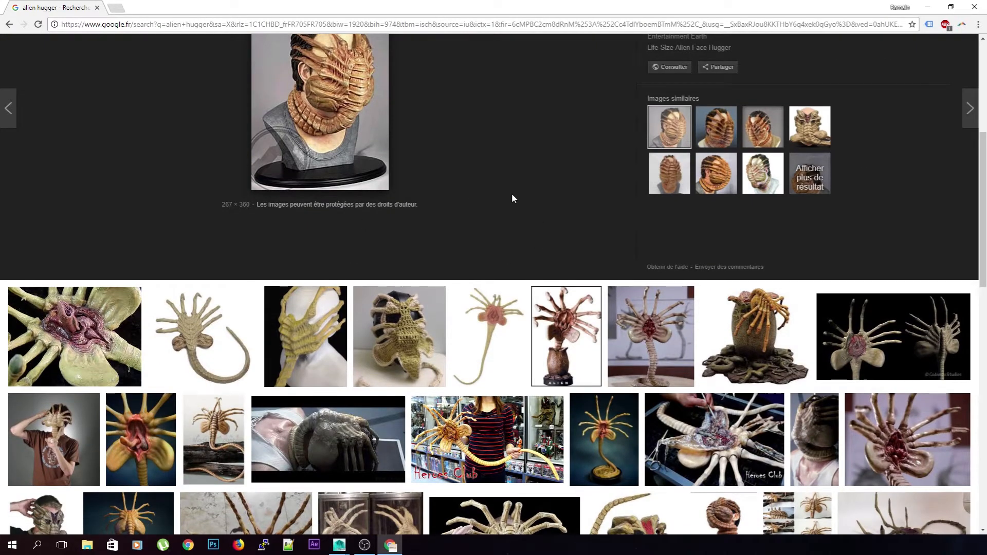
{"action": "scroll", "coordinate": [511, 194], "scroll_direction": "down", "scroll_amount": 3}
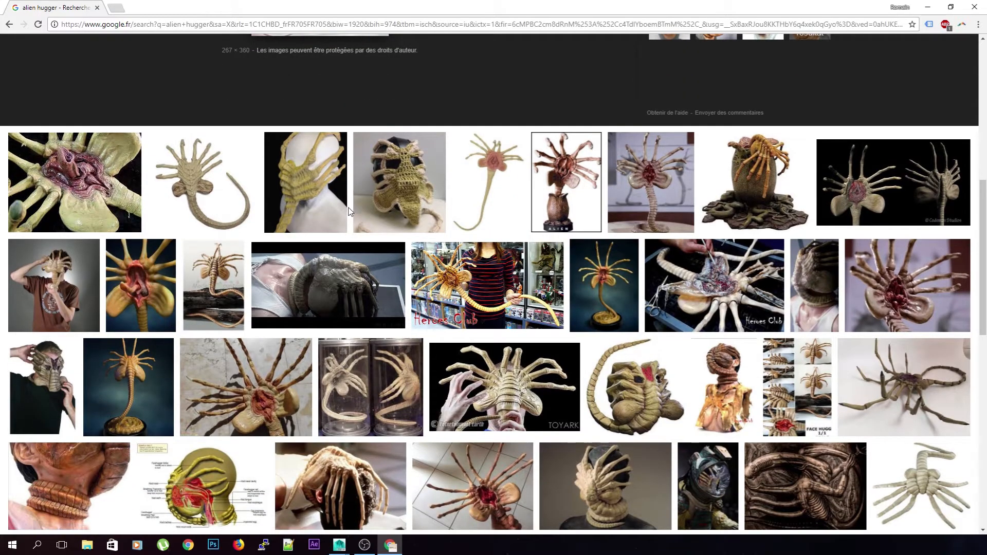
{"action": "scroll", "coordinate": [349, 211], "scroll_direction": "up", "scroll_amount": 7}
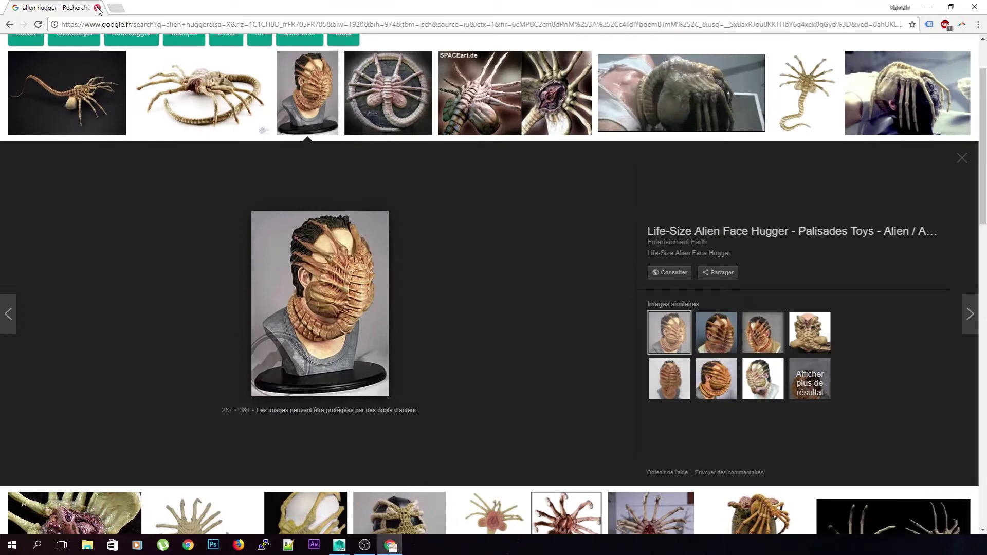
{"action": "left_click", "coordinate": [97, 7]}
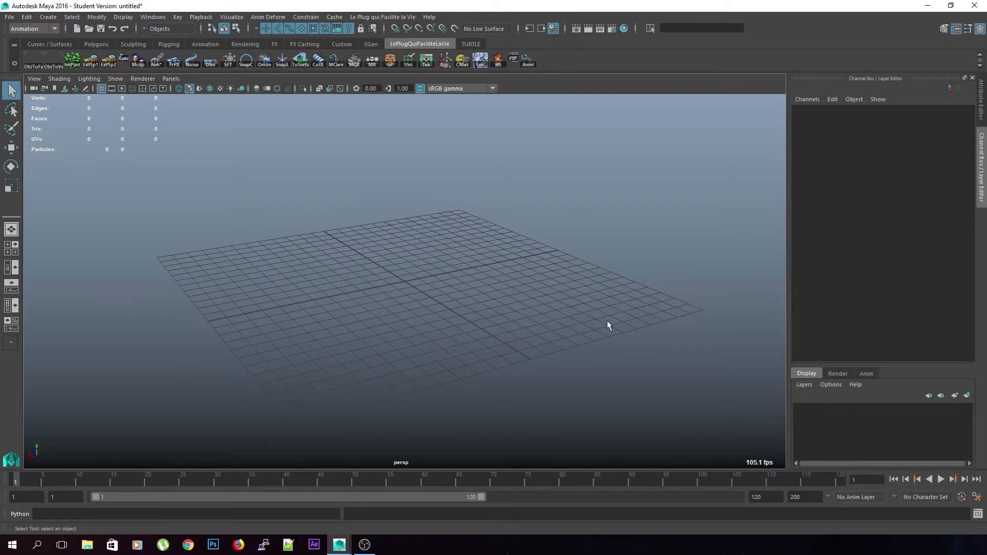
Switch to Chrome and open the Motion Live website at motion-live.com
{"action": "left_click", "coordinate": [181, 548]}
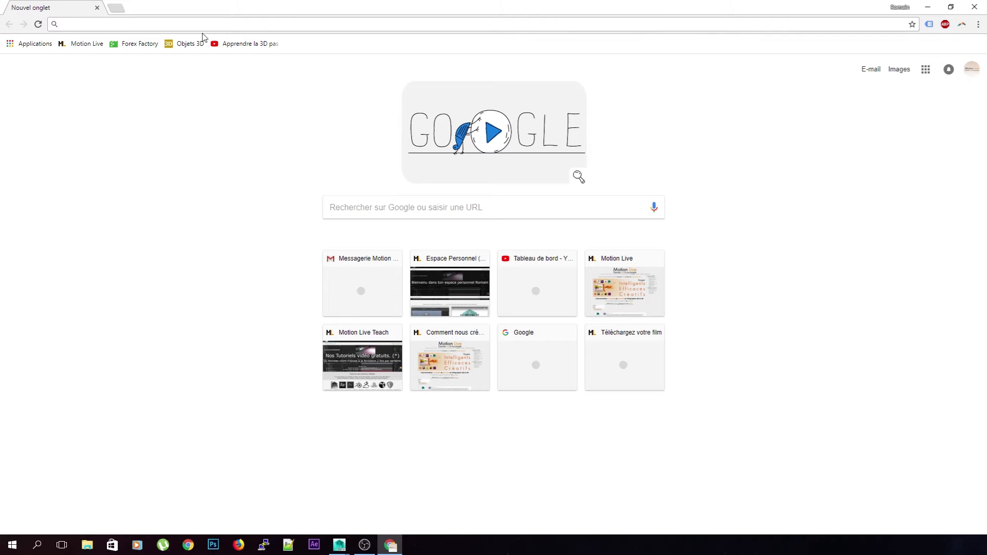
{"action": "left_click", "coordinate": [644, 301]}
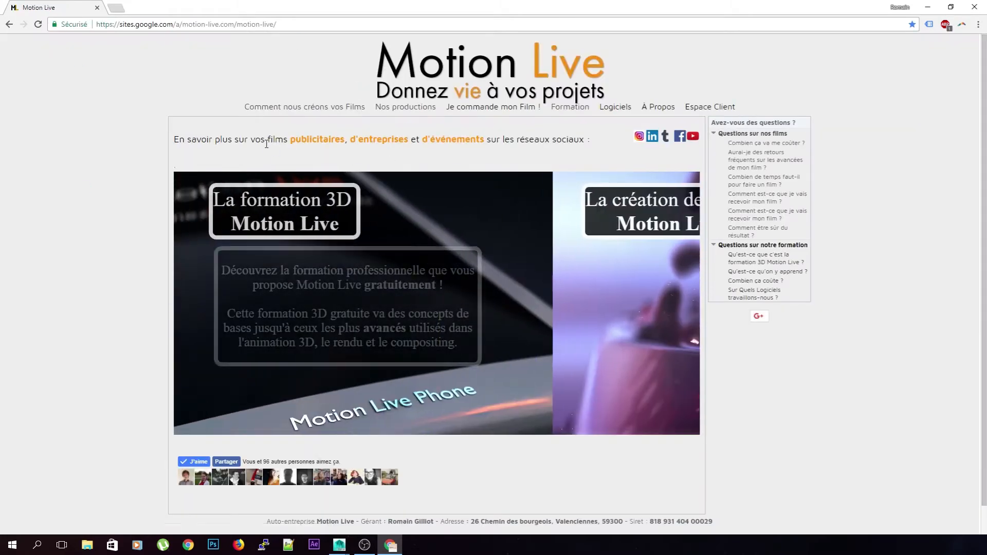
{"action": "left_click", "coordinate": [312, 23]}
{"action": "type", "text": "motion-"}
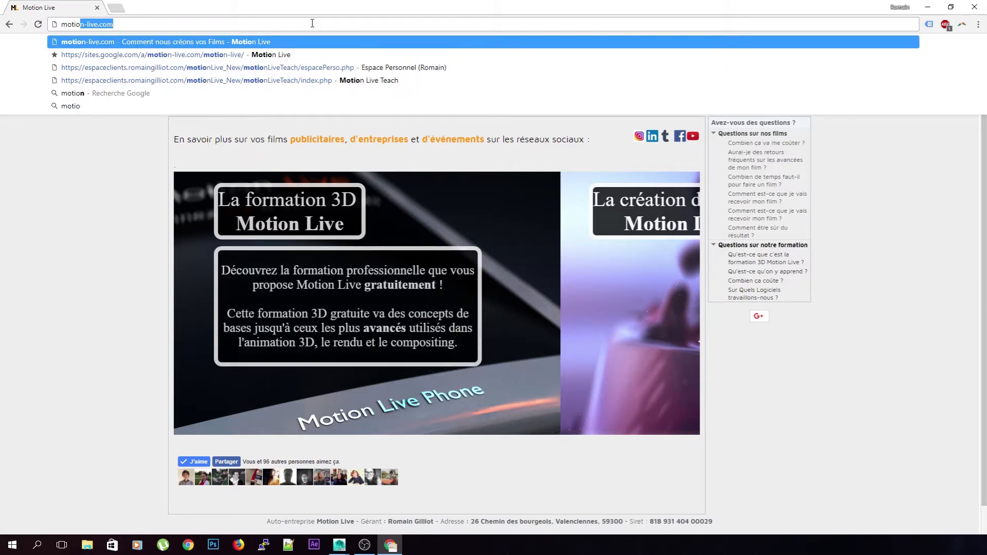
{"action": "type", "text": "live.c"}
{"action": "key", "text": "Return"}
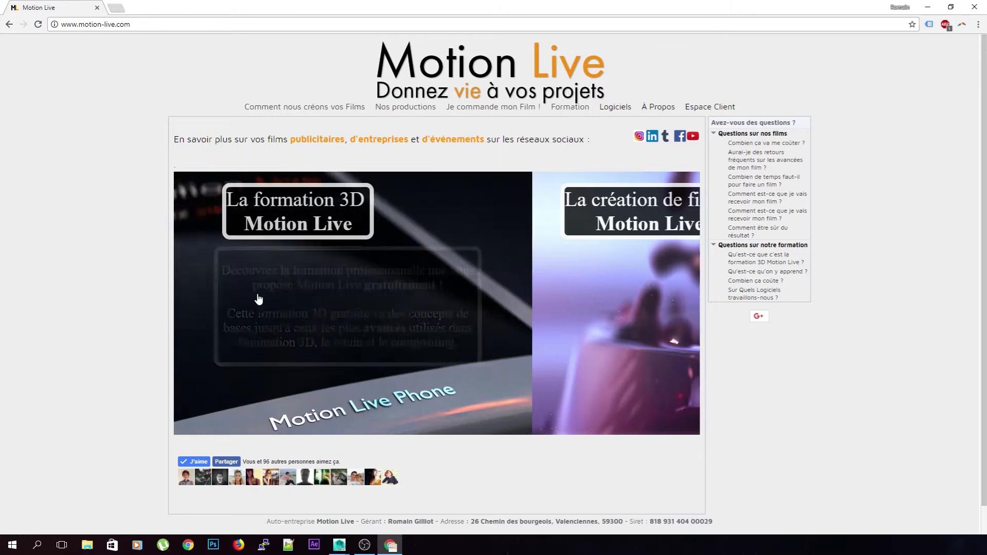
Open the 3D training page and follow its "toutes les scènes" link to the scene download page
{"action": "left_click", "coordinate": [316, 286]}
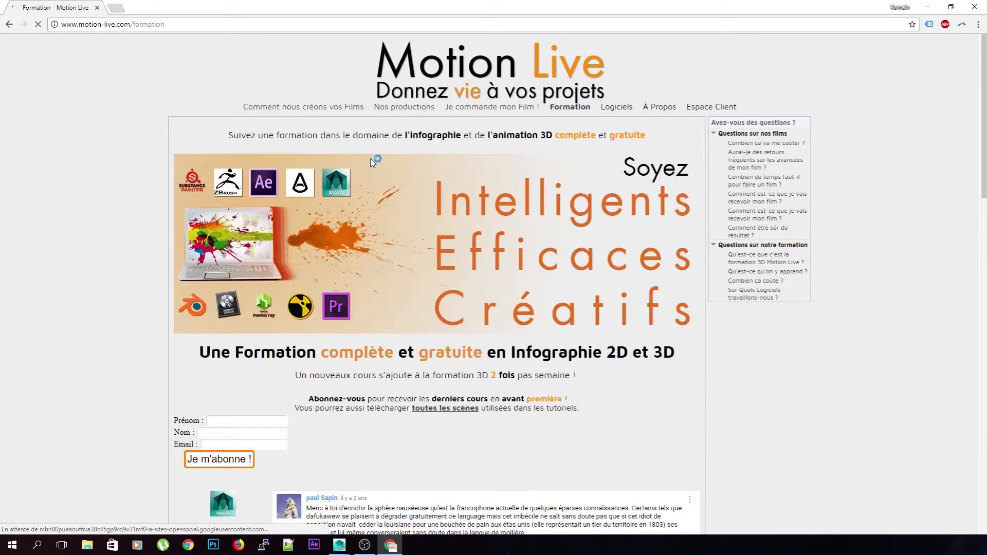
{"action": "scroll", "coordinate": [309, 232], "scroll_direction": "down", "scroll_amount": 2}
{"action": "left_click", "coordinate": [253, 319]}
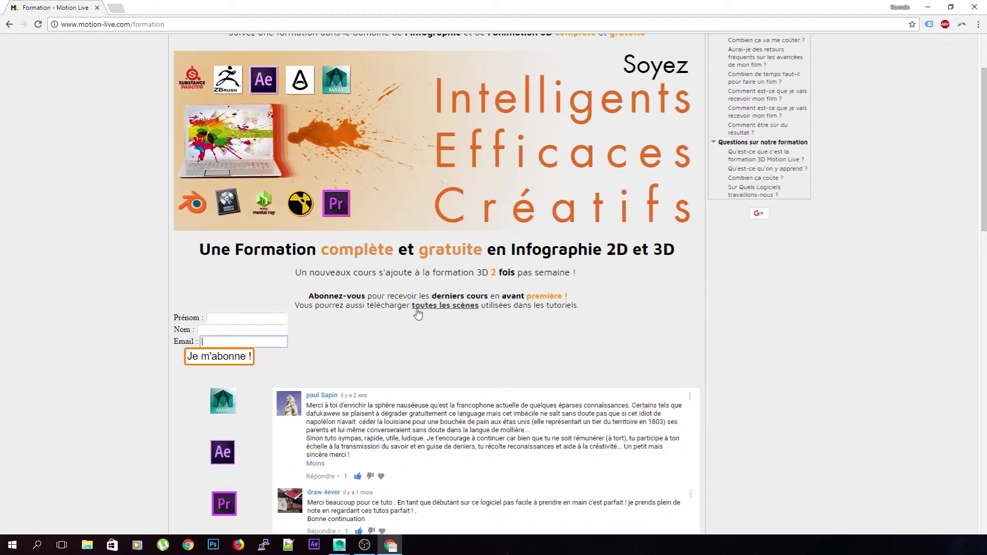
{"action": "left_click", "coordinate": [417, 307]}
{"action": "scroll", "coordinate": [301, 237], "scroll_direction": "down", "scroll_amount": 4}
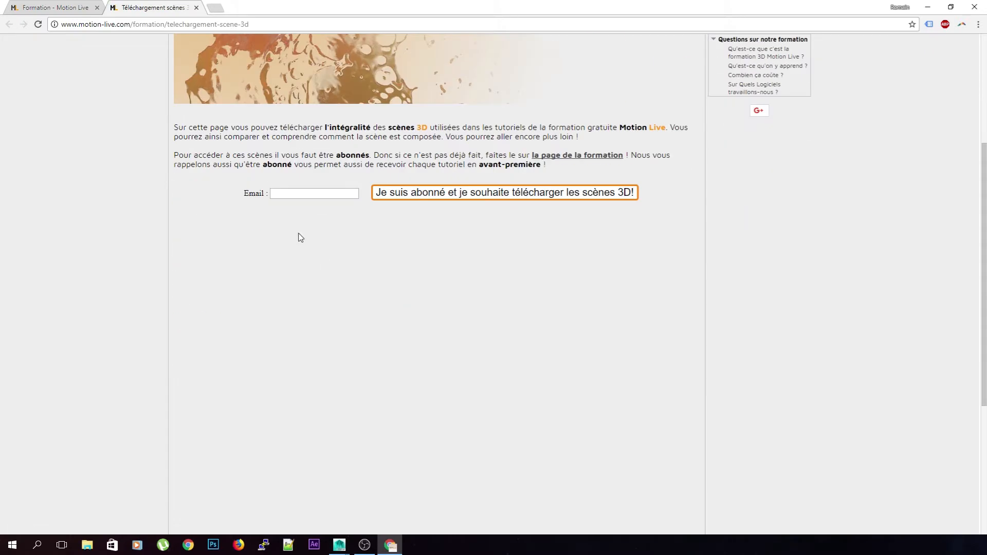
Enter the subscriber's e-mail address and submit the request to download the 3D scenes
{"action": "left_click", "coordinate": [305, 197]}
{"action": "type", "text": "romain"}
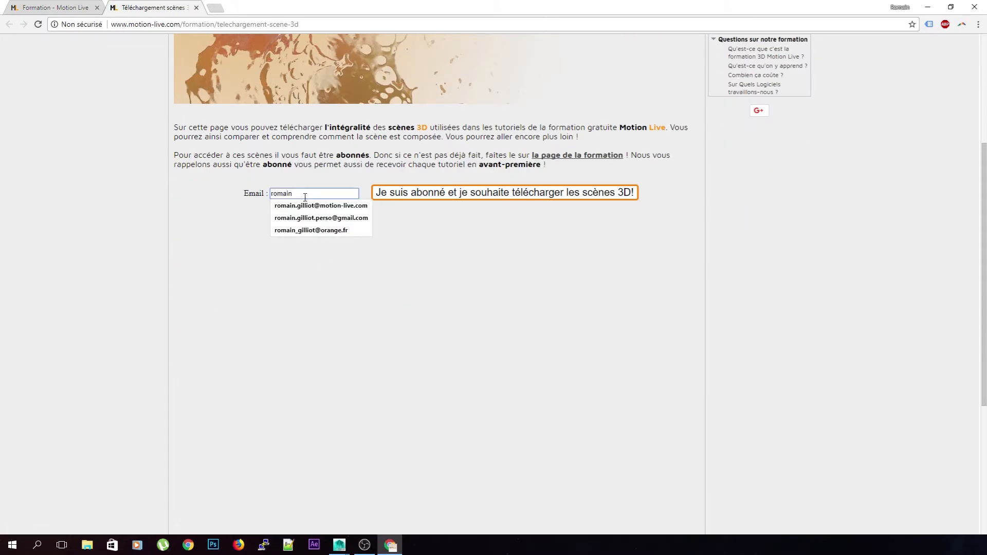
{"action": "key", "text": "Down"}
{"action": "key", "text": "Return"}
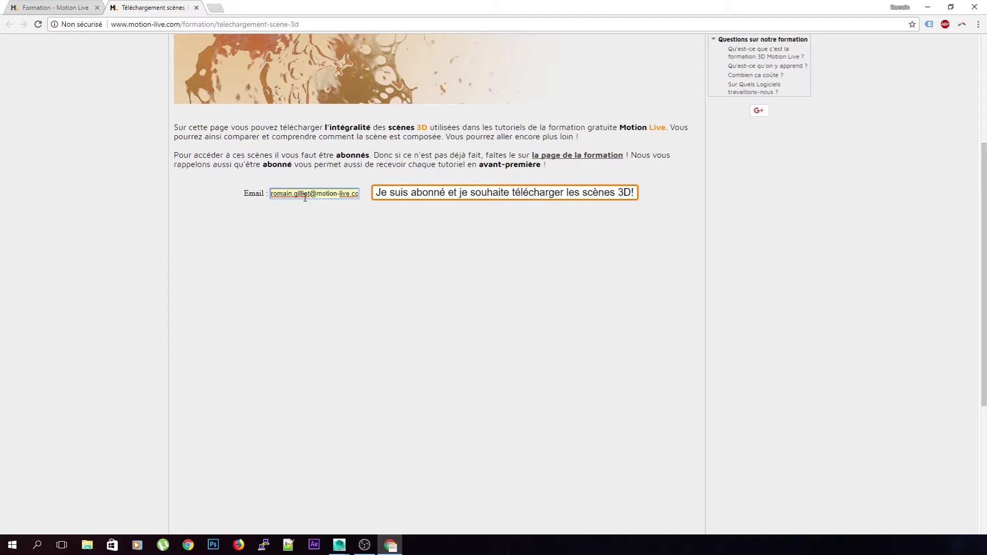
{"action": "left_click", "coordinate": [403, 201]}
Look through the list of downloadable 3D scenes and close the download page
{"action": "scroll", "coordinate": [491, 281], "scroll_direction": "down", "scroll_amount": 7}
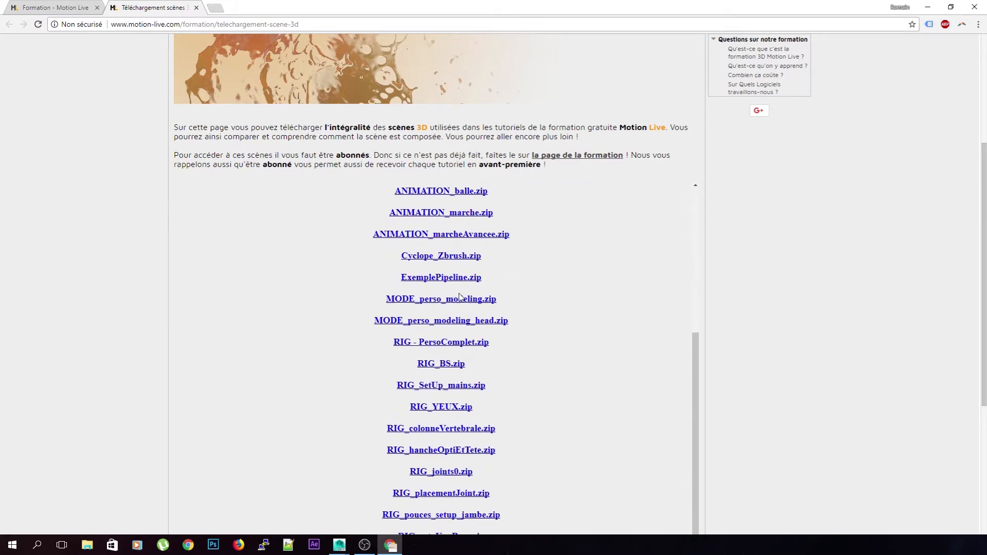
{"action": "scroll", "coordinate": [483, 474], "scroll_direction": "up", "scroll_amount": 7}
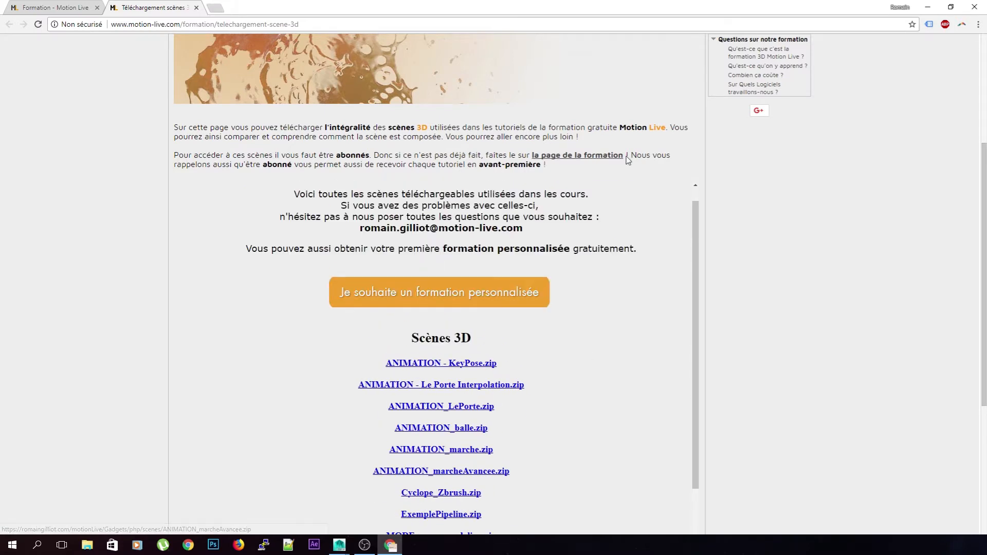
{"action": "left_click", "coordinate": [195, 8]}
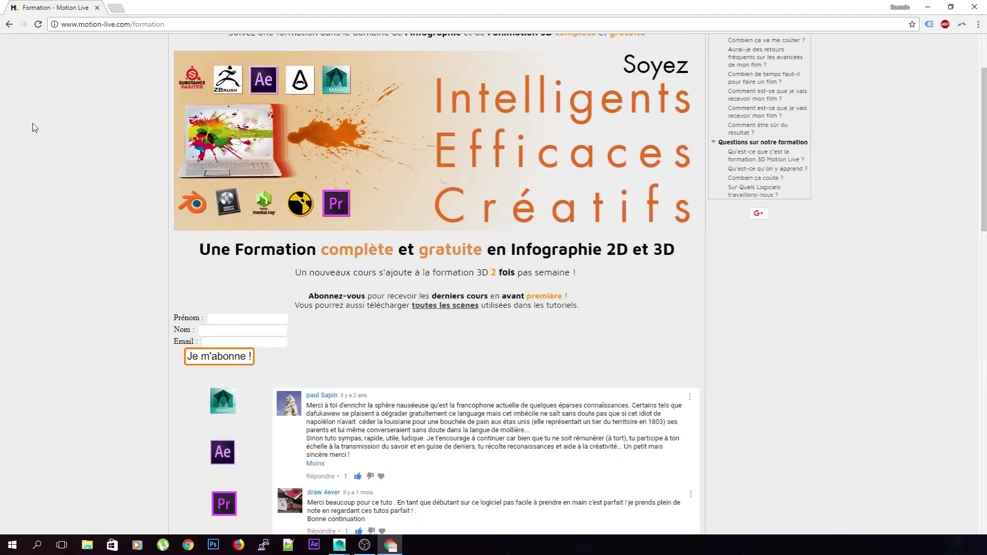
Open the Maya course on the training page and show its list of tutorial videos
{"action": "scroll", "coordinate": [125, 275], "scroll_direction": "down", "scroll_amount": 2}
{"action": "scroll", "coordinate": [170, 208], "scroll_direction": "down", "scroll_amount": 2}
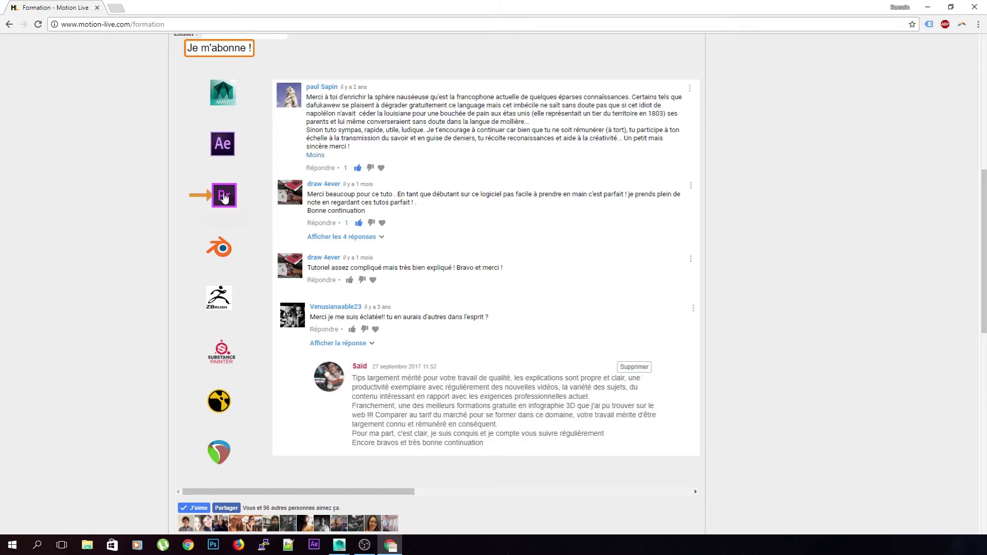
{"action": "left_click", "coordinate": [223, 95]}
{"action": "left_click", "coordinate": [314, 92]}
Look through the Maya playlist and the rest of the training page, and close the browser
{"action": "scroll", "coordinate": [380, 159], "scroll_direction": "down", "scroll_amount": 12}
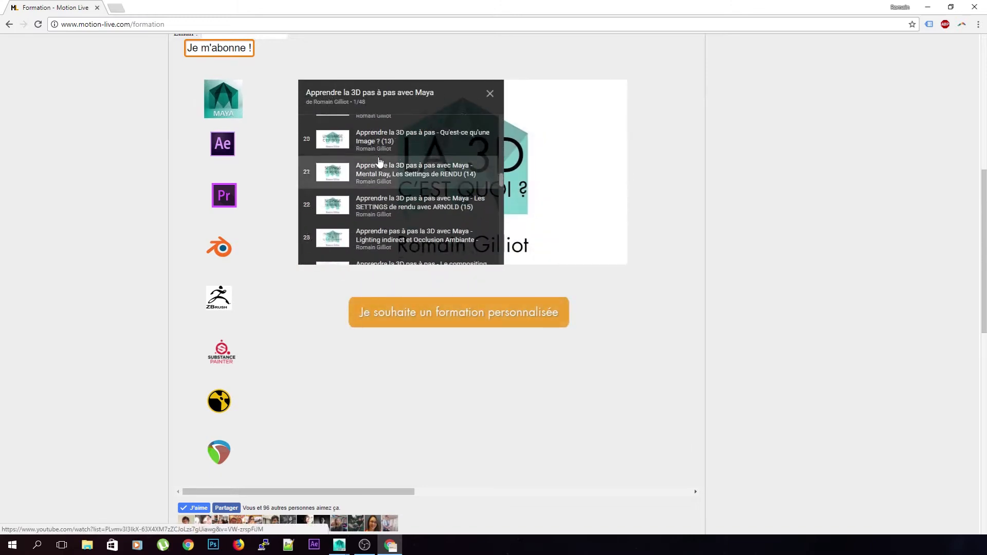
{"action": "scroll", "coordinate": [381, 164], "scroll_direction": "down", "scroll_amount": 13}
{"action": "scroll", "coordinate": [420, 198], "scroll_direction": "up", "scroll_amount": 15}
{"action": "scroll", "coordinate": [422, 198], "scroll_direction": "up", "scroll_amount": 10}
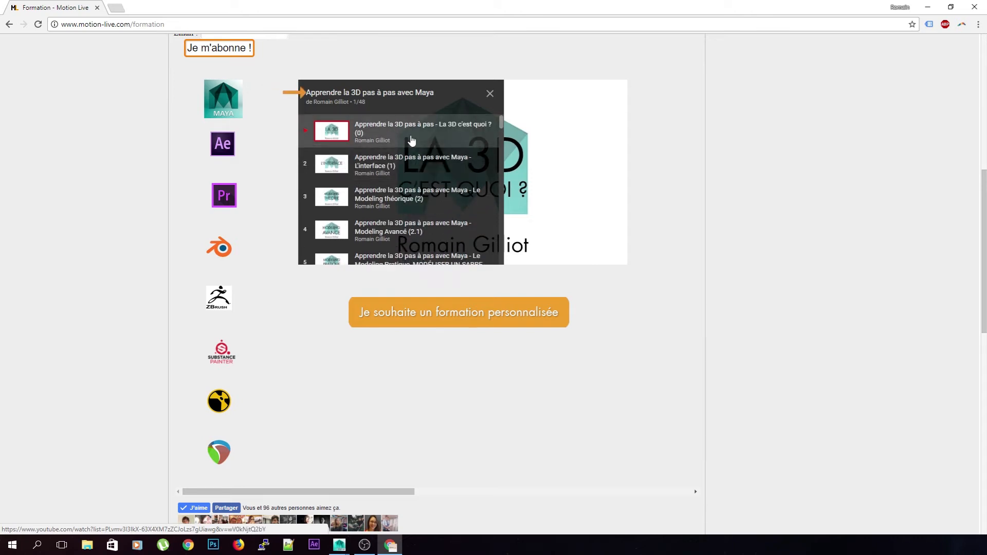
{"action": "scroll", "coordinate": [418, 159], "scroll_direction": "down", "scroll_amount": 8}
{"action": "scroll", "coordinate": [479, 138], "scroll_direction": "down", "scroll_amount": 7}
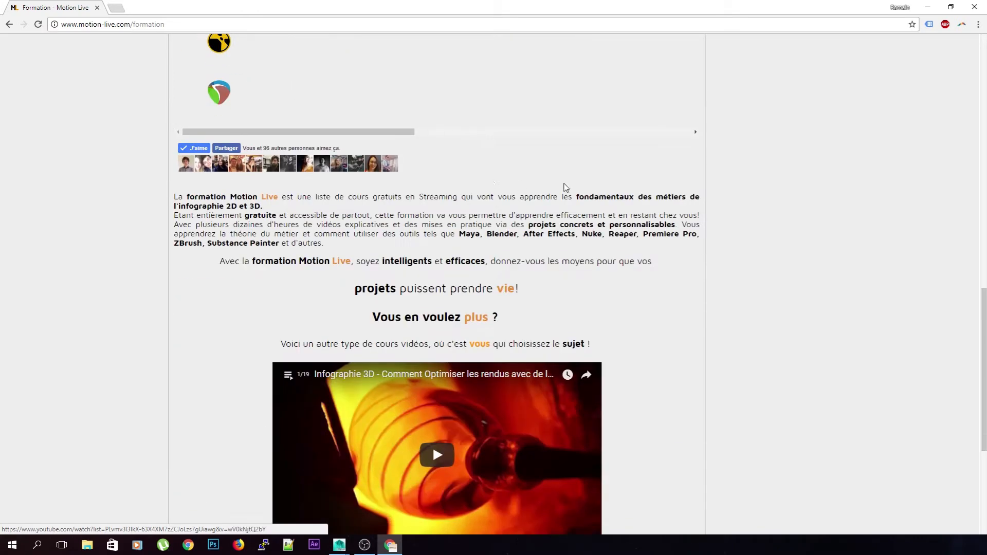
{"action": "scroll", "coordinate": [565, 187], "scroll_direction": "up", "scroll_amount": 6}
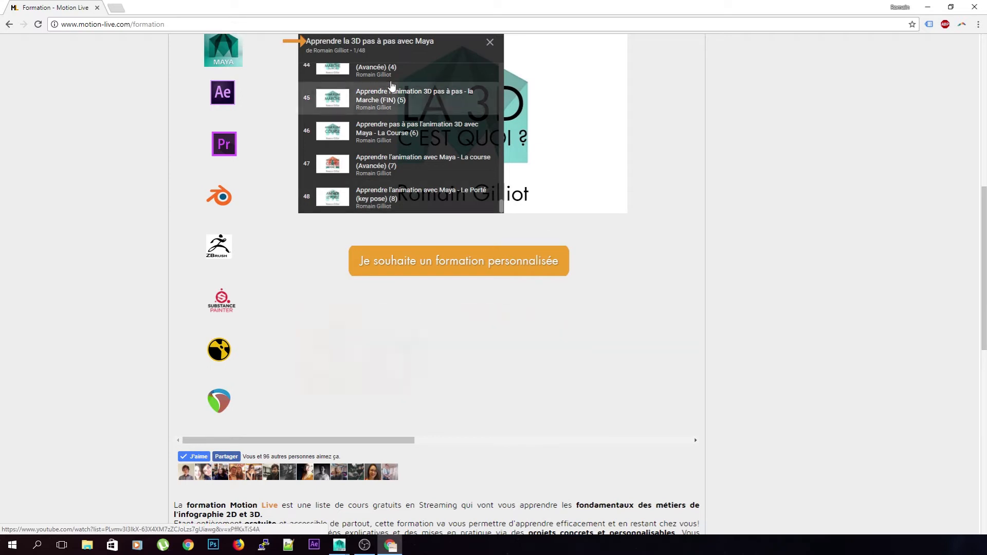
{"action": "left_click", "coordinate": [97, 8]}
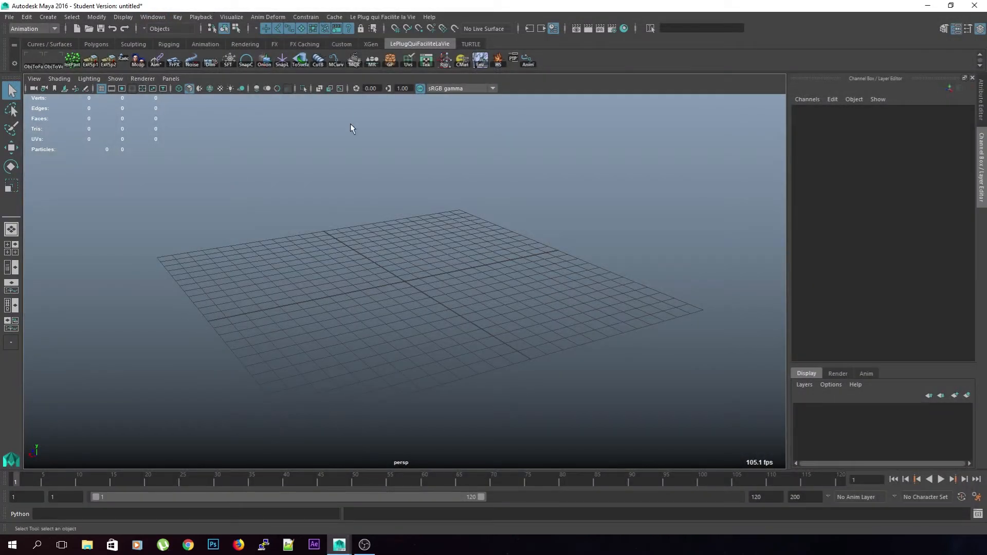
Open the recent scene rigFacehugger_v4.ma in Maya without saving the current untitled scene
{"action": "scroll", "coordinate": [415, 325], "scroll_direction": "up", "scroll_amount": 5}
{"action": "scroll", "coordinate": [441, 273], "scroll_direction": "down", "scroll_amount": 5}
{"action": "left_click_drag", "start_coordinate": [453, 256], "coordinate": [450, 309], "text": "alt"}
{"action": "left_click", "coordinate": [10, 17]}
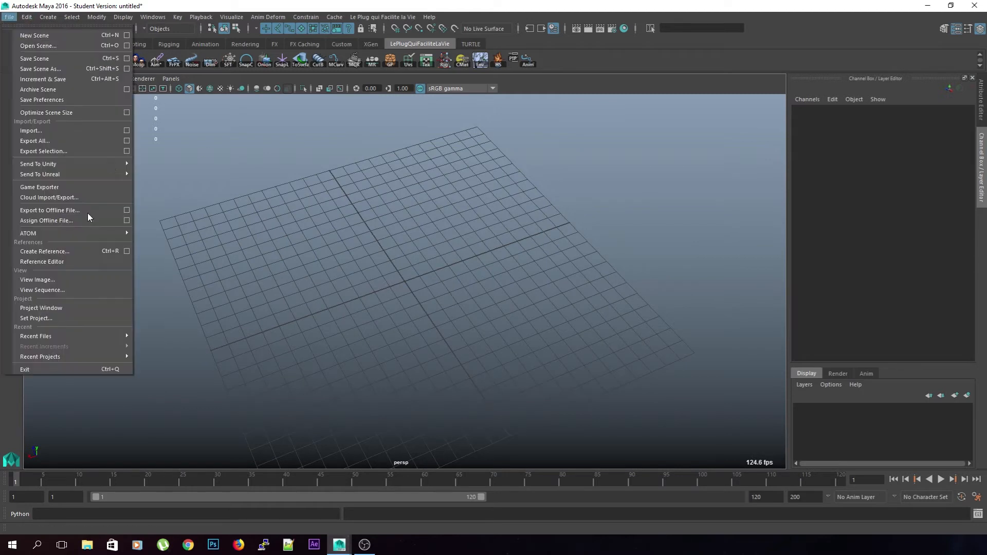
{"action": "mouse_move", "coordinate": [49, 336]}
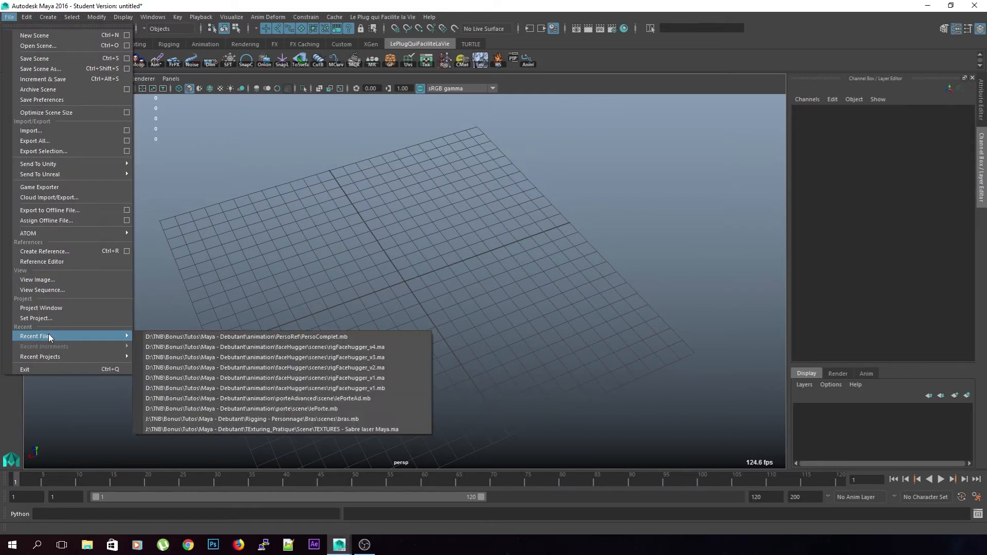
{"action": "left_click", "coordinate": [233, 348]}
{"action": "left_click", "coordinate": [492, 277]}
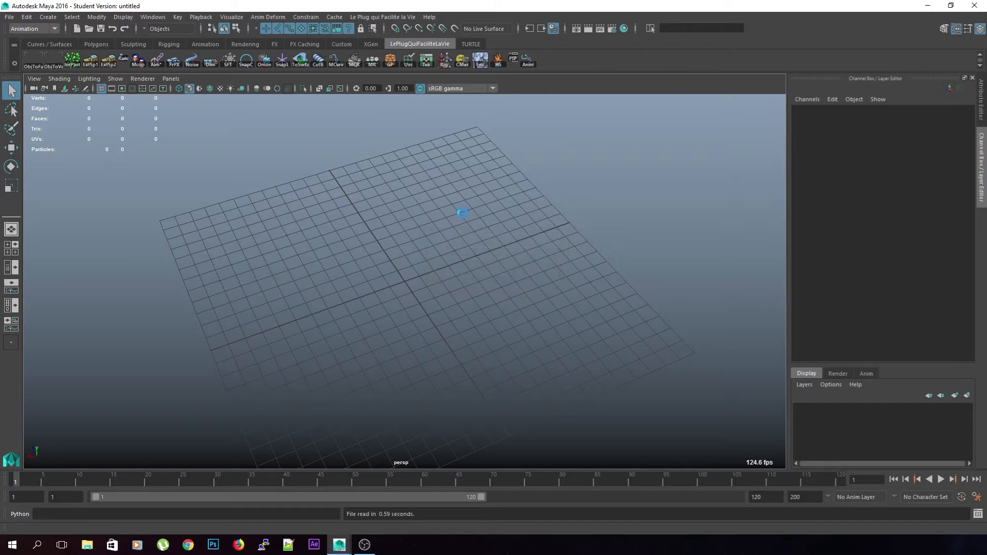
Test the facehugger rig's main control c_all by moving it up and scaling it down uniformly, undoing each change
{"action": "left_click_drag", "start_coordinate": [456, 245], "coordinate": [519, 278], "text": "alt"}
{"action": "middle_click_drag", "start_coordinate": [519, 278], "coordinate": [487, 289], "text": "alt"}
{"action": "left_click_drag", "start_coordinate": [487, 289], "coordinate": [446, 261], "text": "alt"}
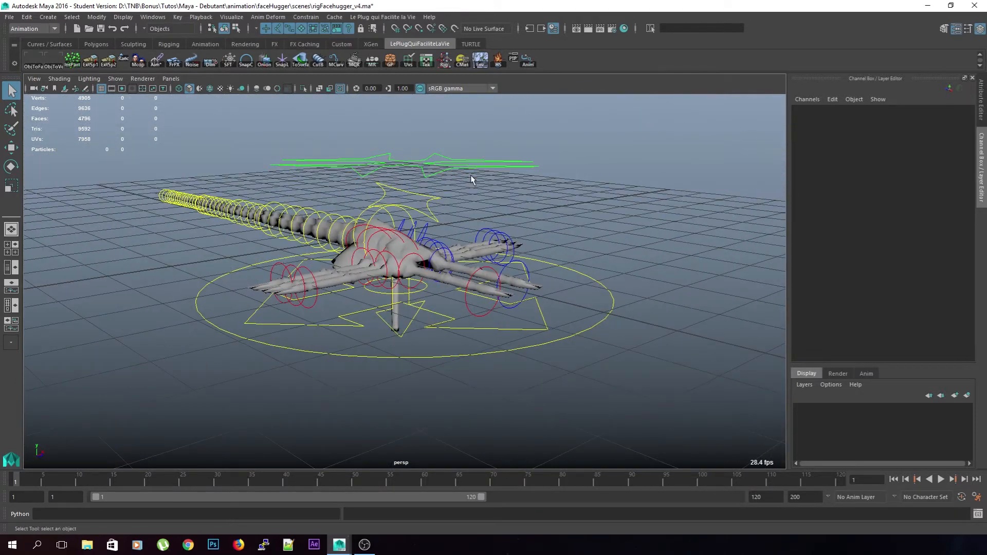
{"action": "left_click_drag", "start_coordinate": [432, 307], "coordinate": [515, 401], "text": "alt"}
{"action": "left_click", "coordinate": [504, 393]}
{"action": "key", "text": "w"}
{"action": "left_click_drag", "start_coordinate": [407, 288], "coordinate": [405, 250]}
{"action": "key", "text": "ctrl+z"}
{"action": "key", "text": "r"}
{"action": "middle_click_drag", "start_coordinate": [596, 401], "coordinate": [381, 340]}
{"action": "key", "text": "ctrl+z"}
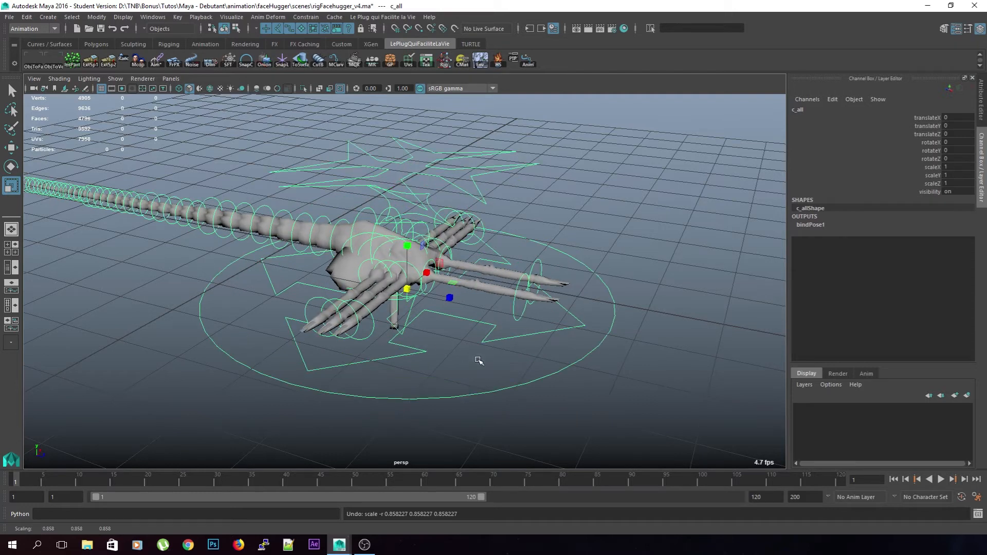
Select both front leg controls, try moving them back toward the body, and undo the move
{"action": "left_click_drag", "start_coordinate": [448, 366], "coordinate": [470, 359], "text": "alt"}
{"action": "left_click", "coordinate": [594, 265]}
{"action": "left_click_drag", "start_coordinate": [594, 265], "coordinate": [605, 240], "text": "alt"}
{"action": "left_click", "coordinate": [538, 240]}
{"action": "key", "text": "w"}
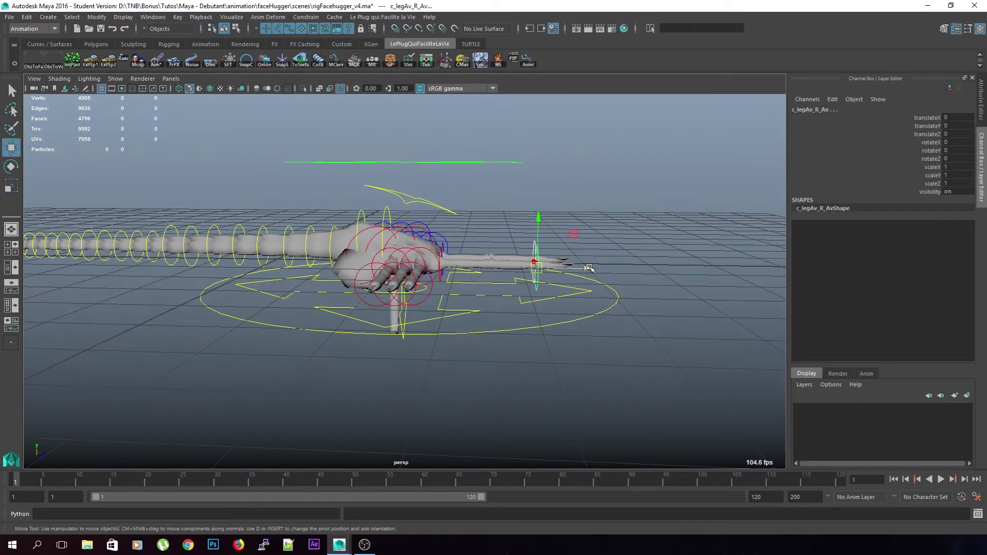
{"action": "left_click", "coordinate": [592, 263]}
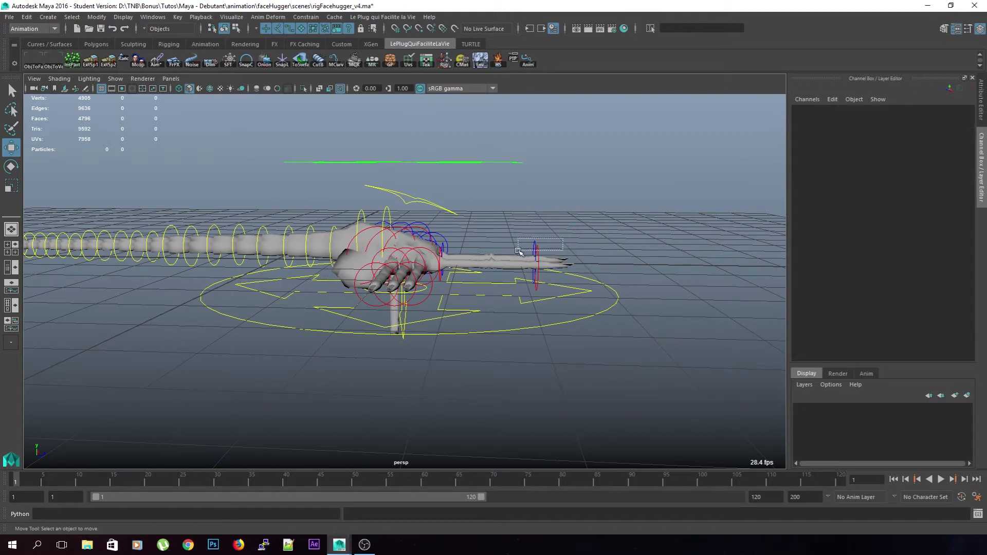
{"action": "left_click_drag", "start_coordinate": [518, 251], "coordinate": [519, 252]}
{"action": "left_click_drag", "start_coordinate": [589, 268], "coordinate": [386, 283]}
{"action": "key", "text": "ctrl+z"}
Select the side leg controls on the creature's blue side and test moving them
{"action": "left_click", "coordinate": [554, 225]}
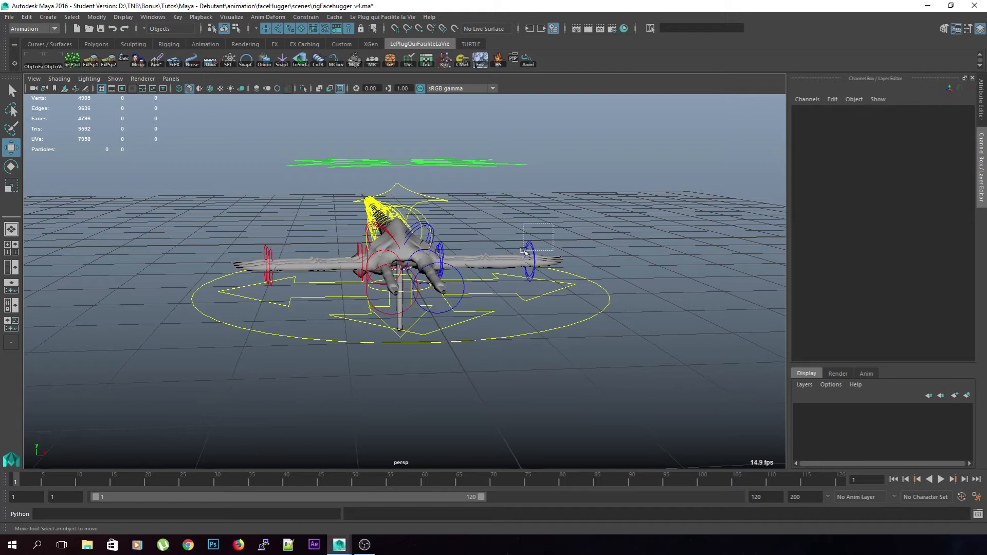
{"action": "left_click_drag", "start_coordinate": [525, 251], "coordinate": [524, 251]}
{"action": "mouse_move", "coordinate": [582, 259]}
{"action": "left_mouse_down"}
{"action": "mouse_move", "coordinate": [559, 260]}
{"action": "mouse_move", "coordinate": [581, 253]}
{"action": "left_mouse_up"}
{"action": "left_click", "coordinate": [611, 231]}
Scale down the green leg control floating above the body to draw all the legs inward
{"action": "left_click_drag", "start_coordinate": [484, 174], "coordinate": [506, 159], "text": "alt"}
{"action": "left_click_drag", "start_coordinate": [502, 143], "coordinate": [432, 206]}
{"action": "key", "text": "r"}
{"action": "mouse_move", "coordinate": [634, 323]}
{"action": "middle_mouse_down"}
{"action": "mouse_move", "coordinate": [536, 304]}
{"action": "mouse_move", "coordinate": [653, 355]}
{"action": "mouse_move", "coordinate": [587, 353]}
{"action": "mouse_move", "coordinate": [662, 367]}
{"action": "mouse_move", "coordinate": [588, 363]}
{"action": "mouse_move", "coordinate": [747, 388]}
{"action": "mouse_move", "coordinate": [579, 389]}
{"action": "mouse_move", "coordinate": [661, 391]}
{"action": "mouse_move", "coordinate": [582, 393]}
{"action": "mouse_move", "coordinate": [595, 390]}
{"action": "middle_mouse_up"}
{"action": "left_click_drag", "start_coordinate": [595, 390], "coordinate": [551, 393], "text": "alt"}
{"action": "left_click", "coordinate": [628, 409]}
{"action": "left_click_drag", "start_coordinate": [628, 410], "coordinate": [580, 391], "text": "alt"}
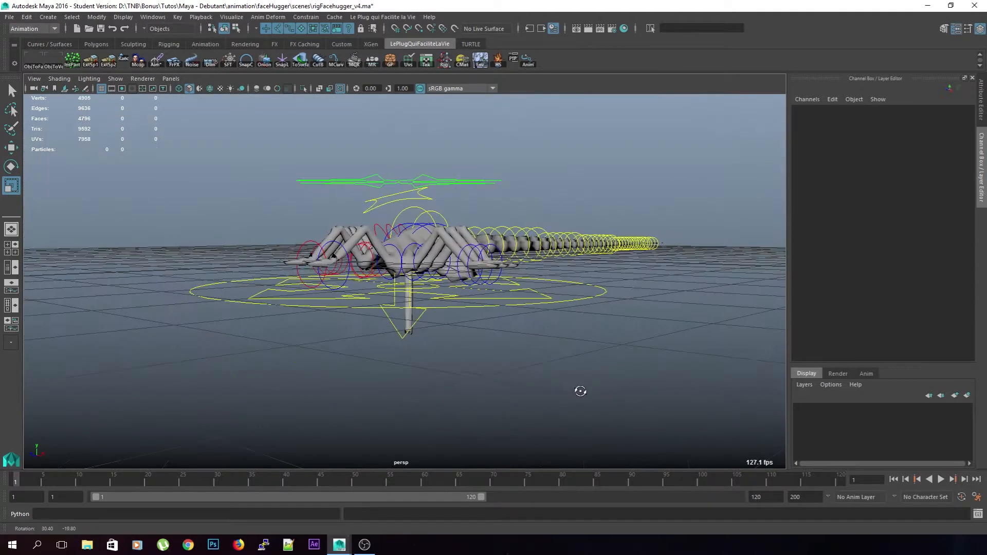
Move the c_pelvis control to shift the facehugger's body while its feet stay on their own controls
{"action": "left_click", "coordinate": [424, 197]}
{"action": "left_click_drag", "start_coordinate": [424, 197], "coordinate": [498, 205], "text": "alt"}
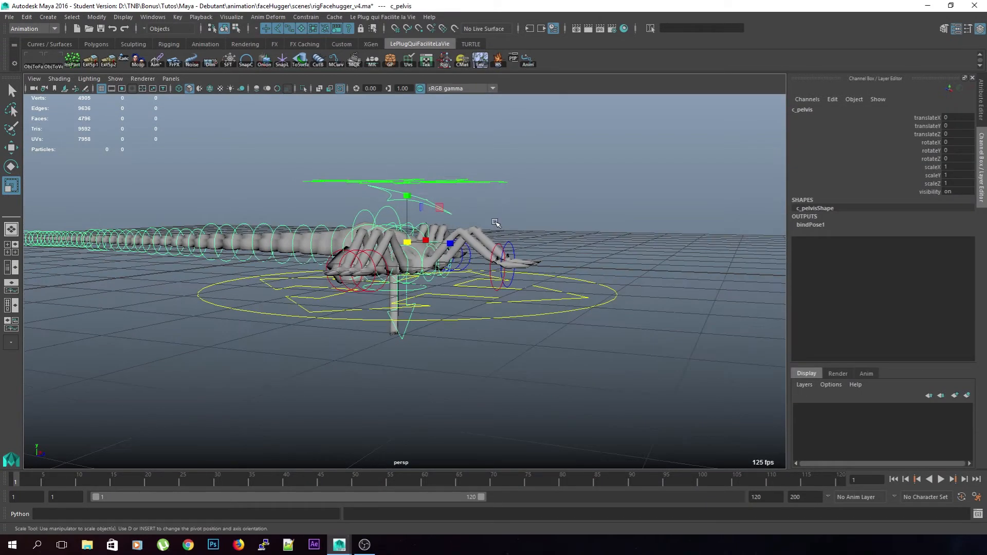
{"action": "key", "text": "w"}
{"action": "left_click_drag", "start_coordinate": [469, 247], "coordinate": [481, 252], "text": "alt"}
{"action": "left_click_drag", "start_coordinate": [411, 239], "coordinate": [448, 209]}
{"action": "left_click", "coordinate": [565, 169]}
Select the ring controls along the rear part of the tail and rotate them together to curl the tail upward
{"action": "key", "text": "e"}
{"action": "scroll", "coordinate": [448, 216], "scroll_direction": "down", "scroll_amount": 4}
{"action": "left_click_drag", "start_coordinate": [669, 216], "coordinate": [539, 219], "text": "alt"}
{"action": "left_click_drag", "start_coordinate": [645, 196], "coordinate": [418, 263]}
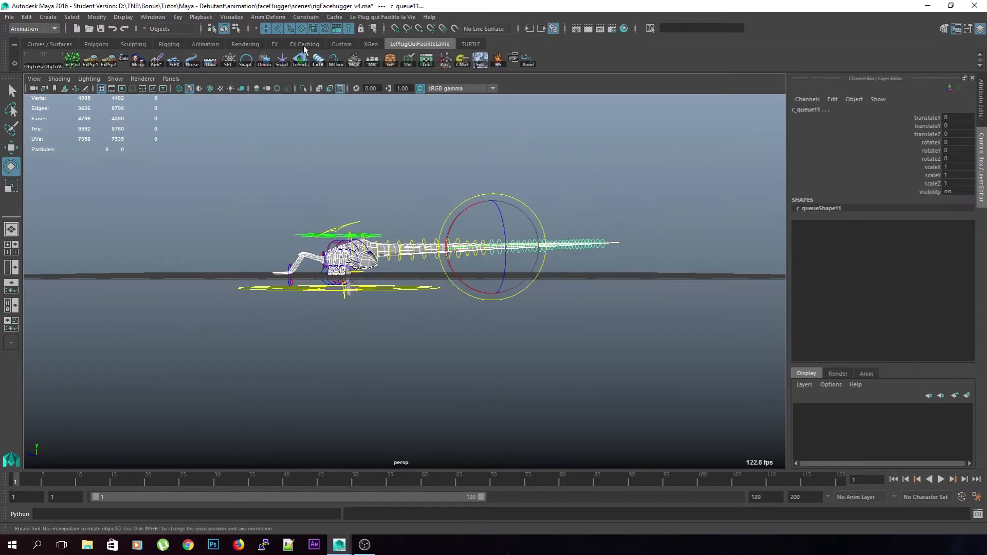
{"action": "left_click", "coordinate": [617, 165]}
{"action": "left_click_drag", "start_coordinate": [639, 170], "coordinate": [425, 261]}
{"action": "left_click_drag", "start_coordinate": [569, 218], "coordinate": [556, 228]}
Select all the rig's curve controls with joints excluded from selection, and reset their translate and rotate values to 0
{"action": "left_click_drag", "start_coordinate": [414, 270], "coordinate": [598, 283], "text": "alt"}
{"action": "left_click", "coordinate": [626, 355]}
{"action": "scroll", "coordinate": [617, 363], "scroll_direction": "down", "scroll_amount": 4}
{"action": "left_click_drag", "start_coordinate": [596, 374], "coordinate": [305, 159]}
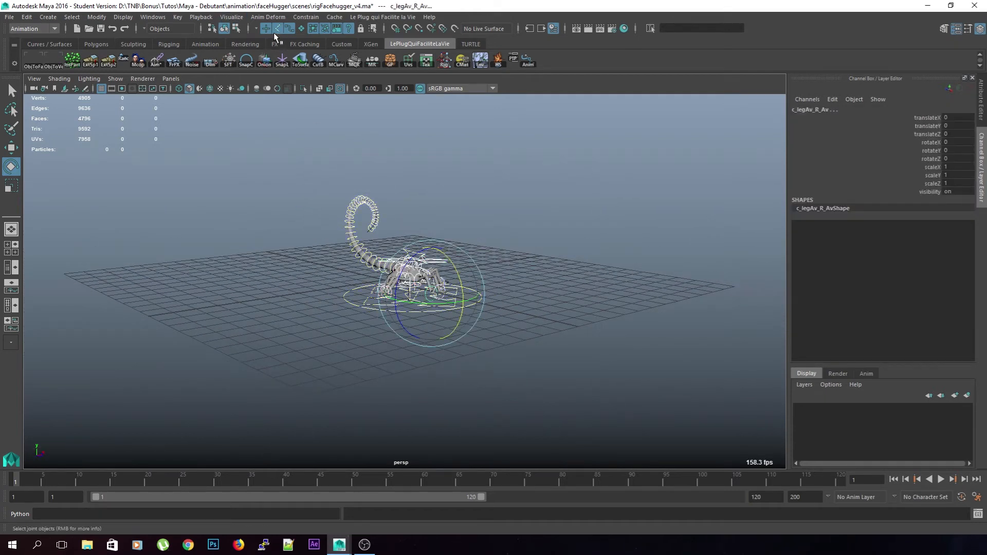
{"action": "left_click_drag", "start_coordinate": [578, 175], "coordinate": [385, 297]}
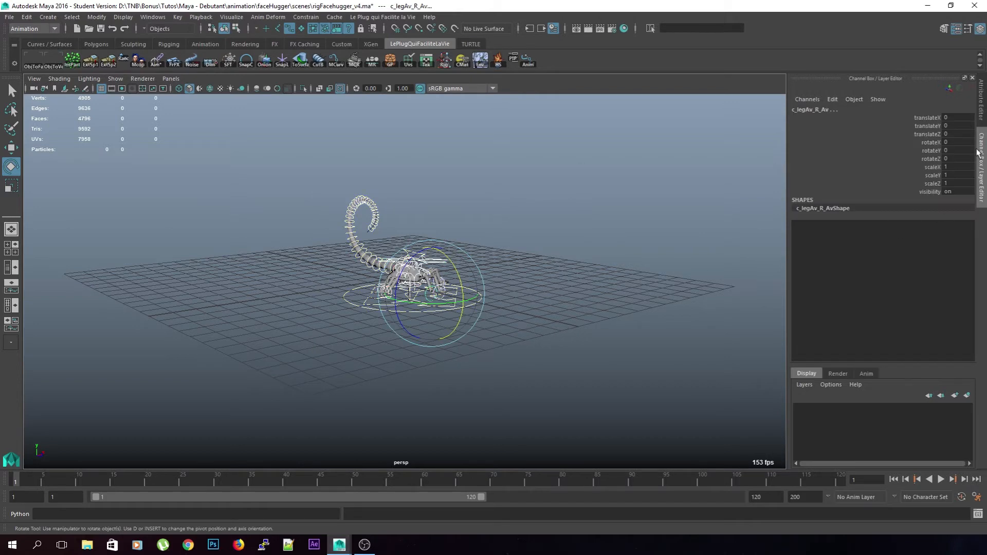
{"action": "left_click_drag", "start_coordinate": [951, 120], "coordinate": [953, 166]}
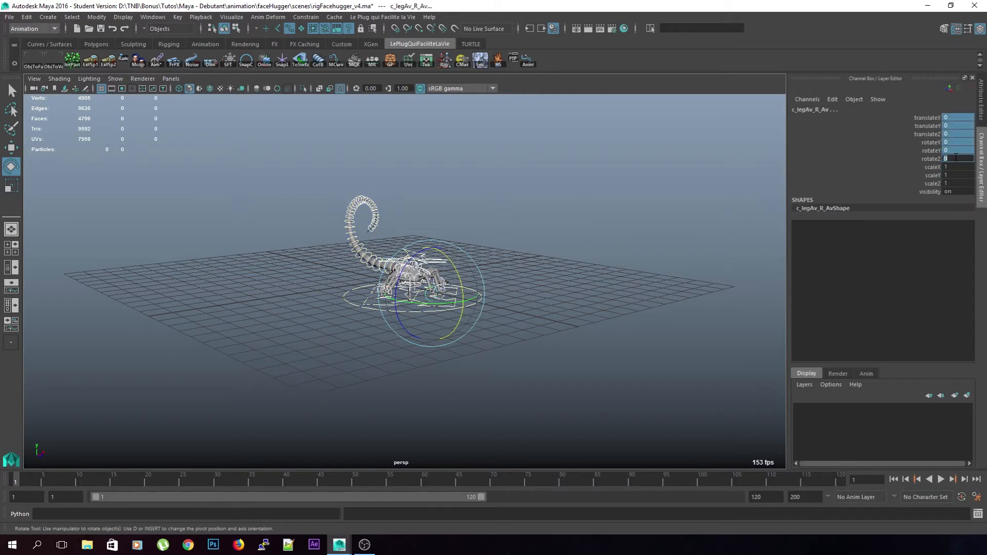
{"action": "type", "text": "0"}
{"action": "key", "text": "Return"}
Reset scale X, Y and Z to 1 on all the rig's controls, then deselect them
{"action": "left_click", "coordinate": [531, 187]}
{"action": "left_click_drag", "start_coordinate": [529, 210], "coordinate": [254, 342]}
{"action": "left_click", "coordinate": [958, 183]}
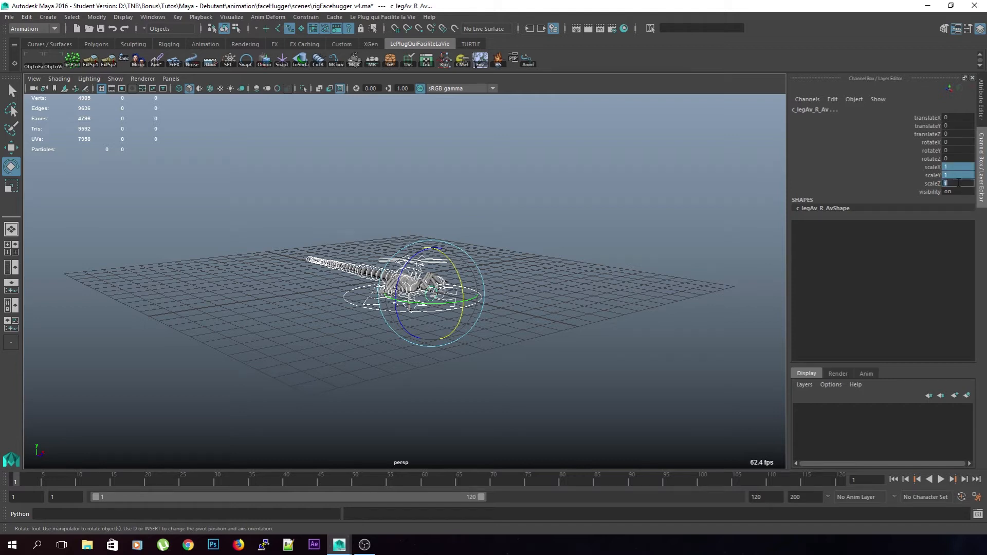
{"action": "type", "text": "1"}
{"action": "key", "text": "Return"}
{"action": "left_click", "coordinate": [549, 290]}
{"action": "key", "text": "f"}
{"action": "left_click_drag", "start_coordinate": [556, 290], "coordinate": [489, 281], "text": "alt"}
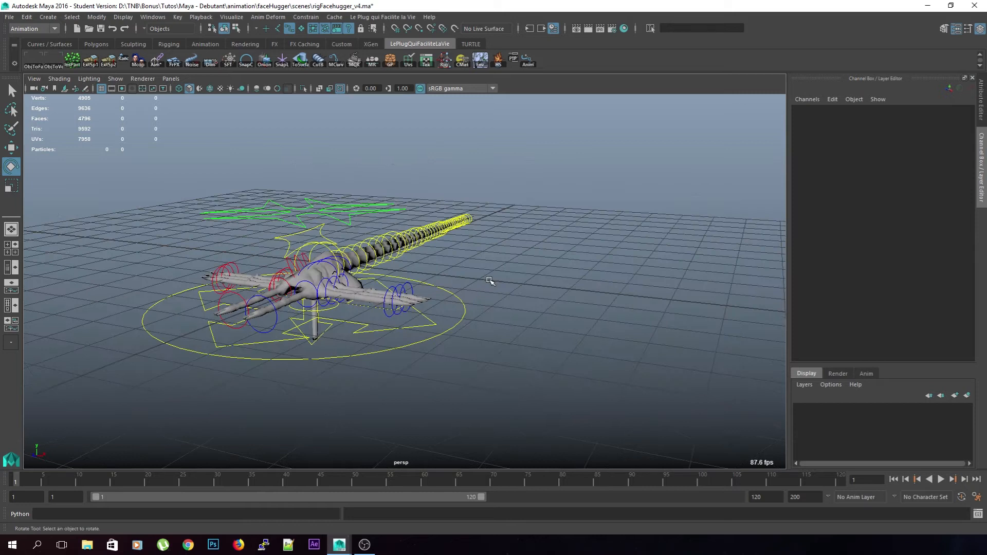
{"action": "left_click_drag", "start_coordinate": [416, 306], "coordinate": [361, 259], "text": "alt"}
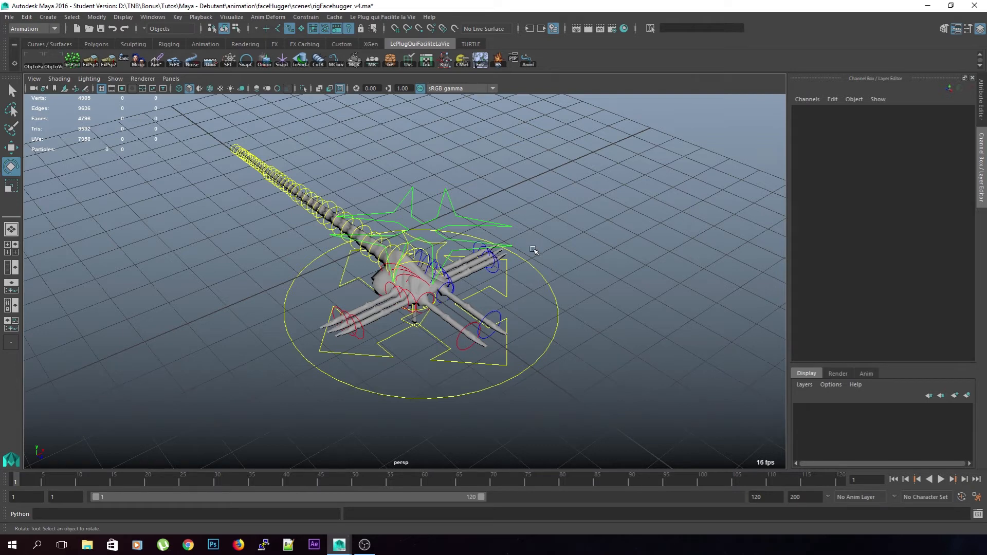
Turn on the display of joints in the perspective view
{"action": "left_click", "coordinate": [122, 89]}
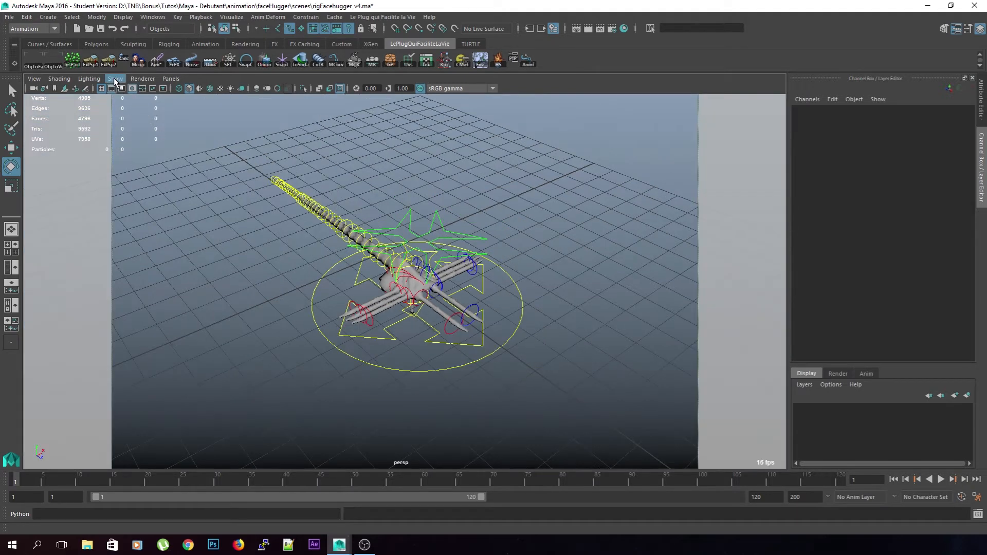
{"action": "left_click", "coordinate": [111, 89]}
{"action": "left_click", "coordinate": [115, 79]}
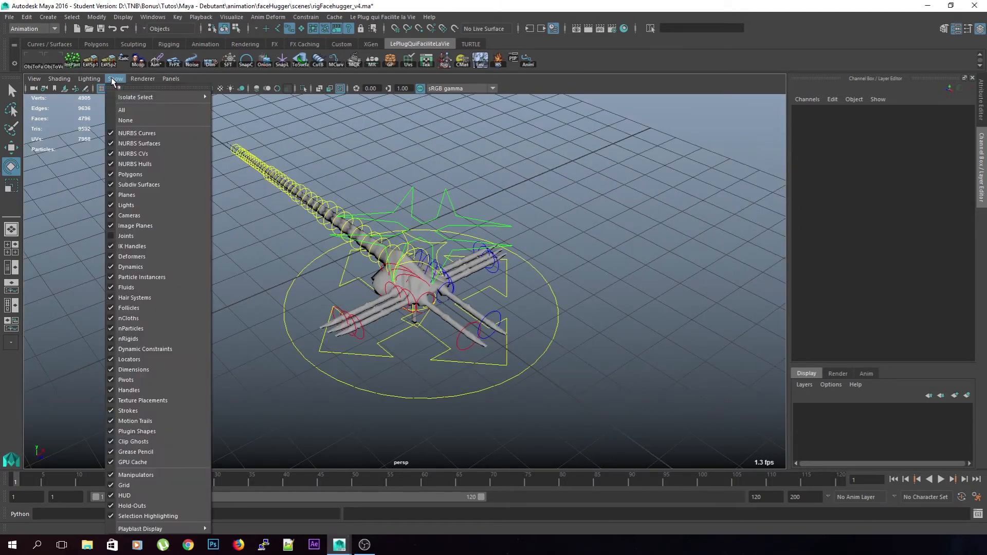
{"action": "left_click", "coordinate": [131, 241]}
{"action": "scroll", "coordinate": [360, 319], "scroll_direction": "up", "scroll_amount": 5}
{"action": "left_click_drag", "start_coordinate": [360, 320], "coordinate": [395, 353], "text": "alt"}
{"action": "middle_click_drag", "start_coordinate": [395, 353], "coordinate": [380, 262], "text": "alt"}
{"action": "left_click_drag", "start_coordinate": [380, 262], "coordinate": [409, 293], "text": "alt"}
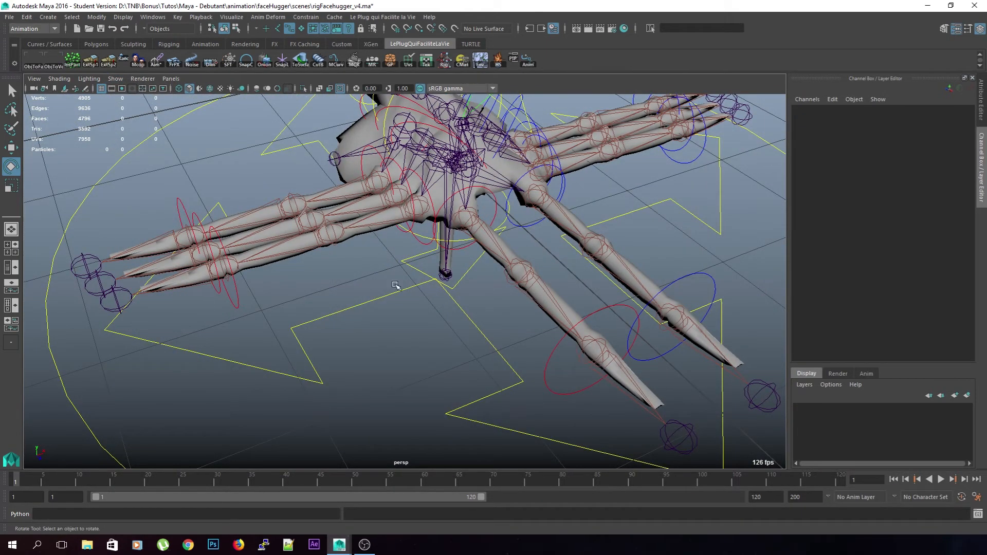
Examine the joint chains inside the legs, body and tail from several angles
{"action": "scroll", "coordinate": [512, 314], "scroll_direction": "down", "scroll_amount": 3}
{"action": "left_click_drag", "start_coordinate": [288, 313], "coordinate": [230, 61], "text": "alt"}
{"action": "left_click_drag", "start_coordinate": [388, 265], "coordinate": [459, 253], "text": "alt"}
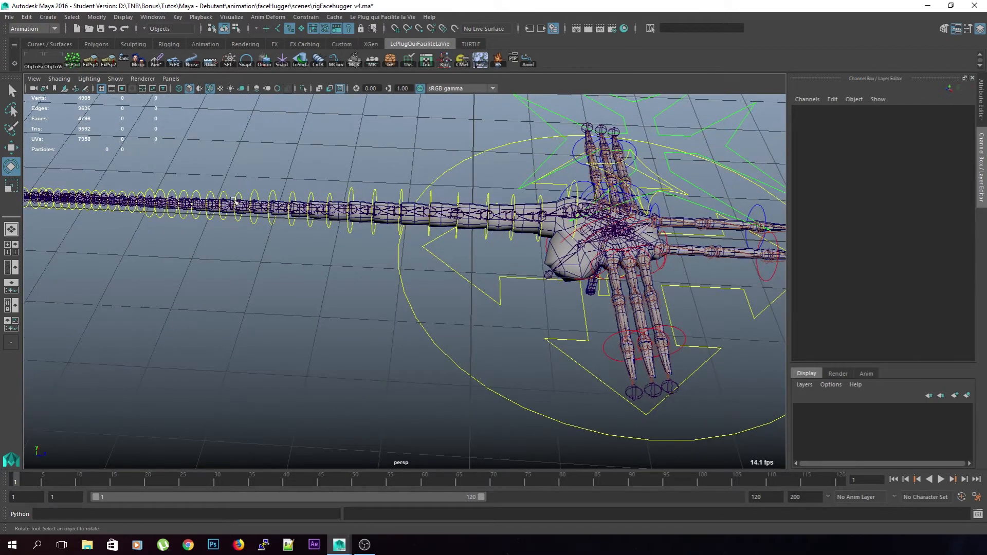
{"action": "left_click", "coordinate": [215, 89]}
{"action": "left_click_drag", "start_coordinate": [227, 133], "coordinate": [302, 201], "text": "alt"}
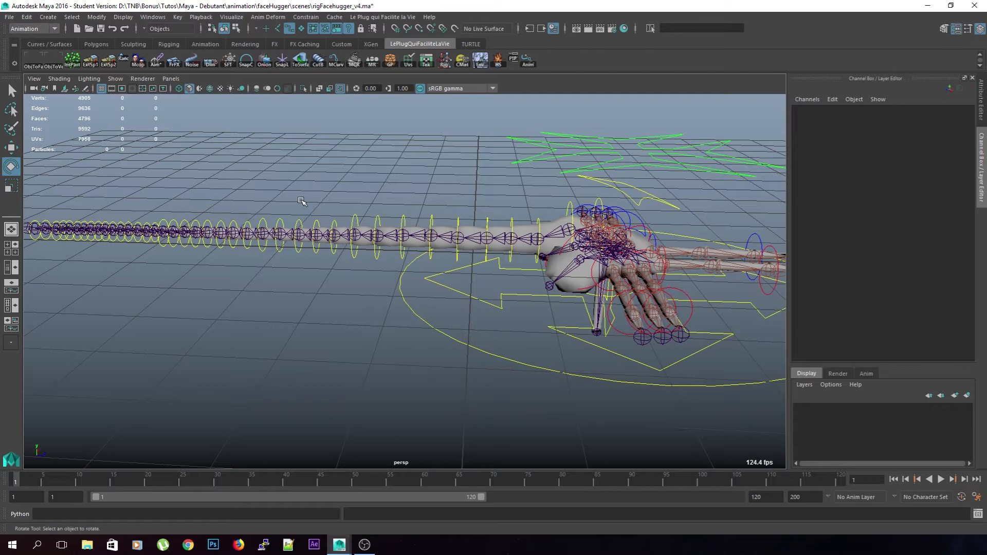
{"action": "left_click_drag", "start_coordinate": [611, 416], "coordinate": [221, 287], "text": "alt"}
{"action": "left_click_drag", "start_coordinate": [310, 346], "coordinate": [445, 367], "text": "alt"}
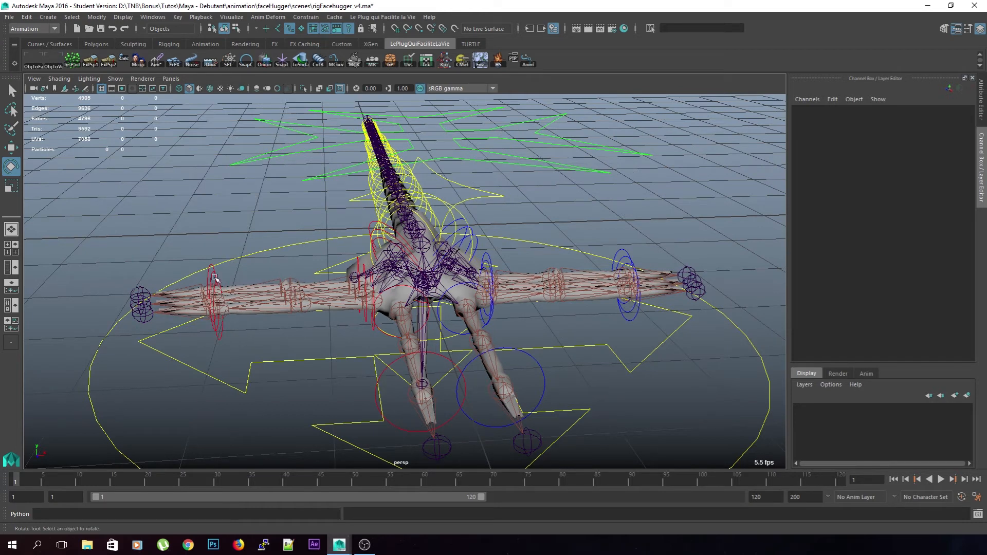
{"action": "left_click_drag", "start_coordinate": [613, 150], "coordinate": [576, 180]}
{"action": "scroll", "coordinate": [644, 159], "scroll_direction": "down", "scroll_amount": 5}
{"action": "left_click", "coordinate": [605, 226]}
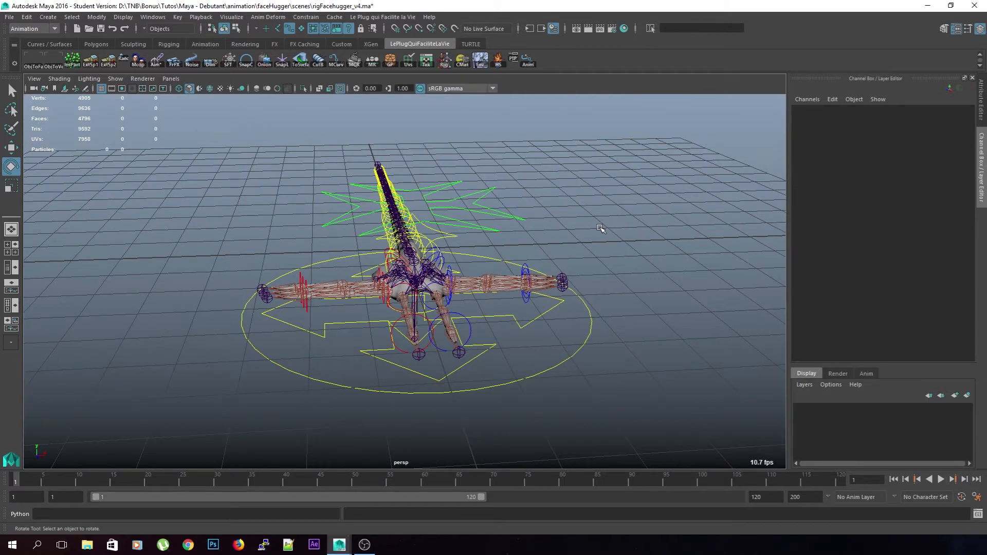
{"action": "left_click_drag", "start_coordinate": [619, 242], "coordinate": [654, 254], "text": "alt"}
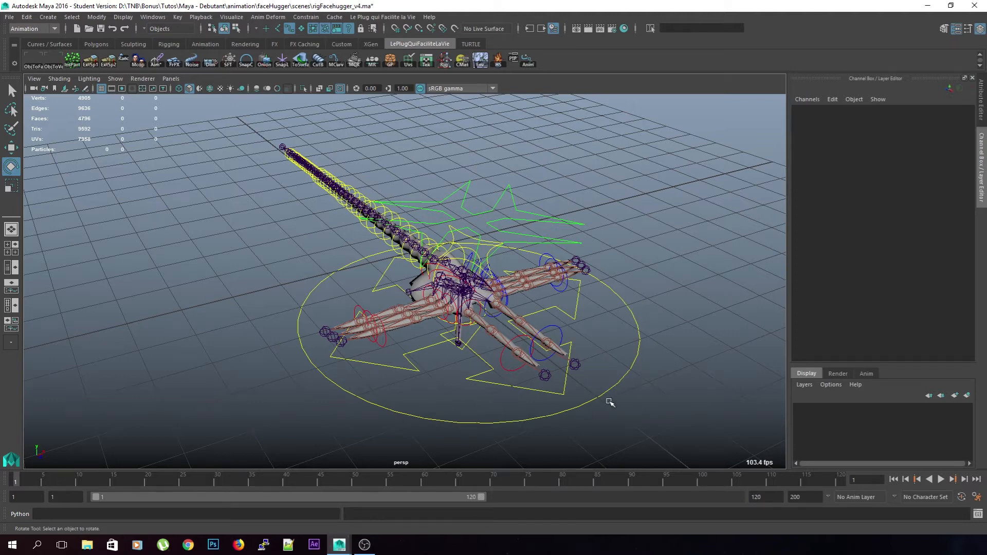
{"action": "left_click_drag", "start_coordinate": [329, 274], "coordinate": [545, 348], "text": "alt"}
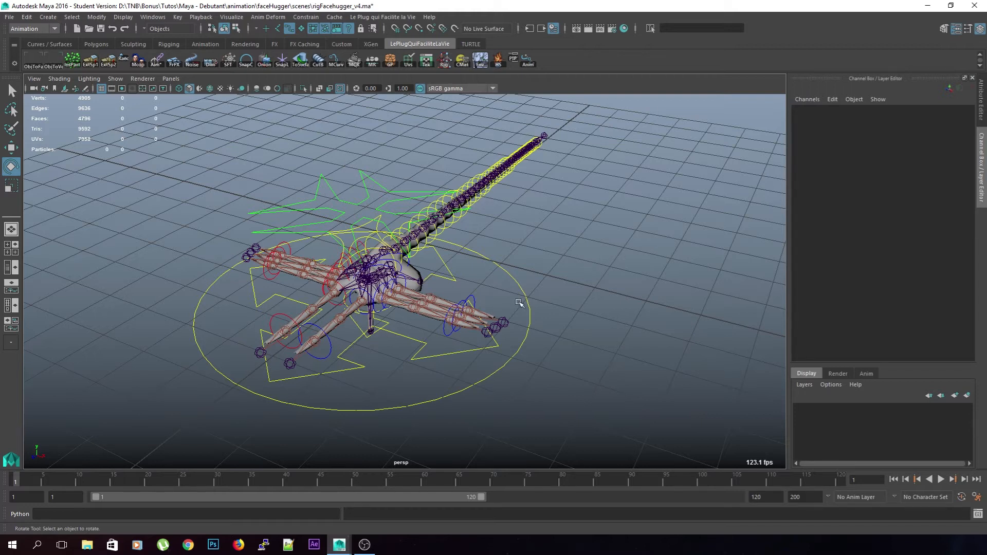
Save the rig scene and toggle the viewport display of joints off and back on
{"action": "left_click", "coordinate": [467, 283]}
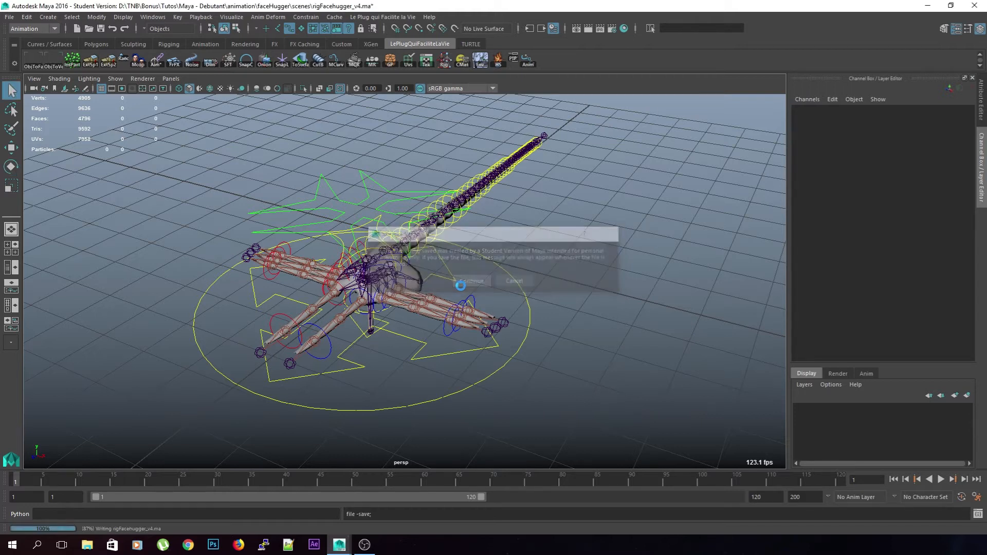
{"action": "left_click", "coordinate": [116, 79]}
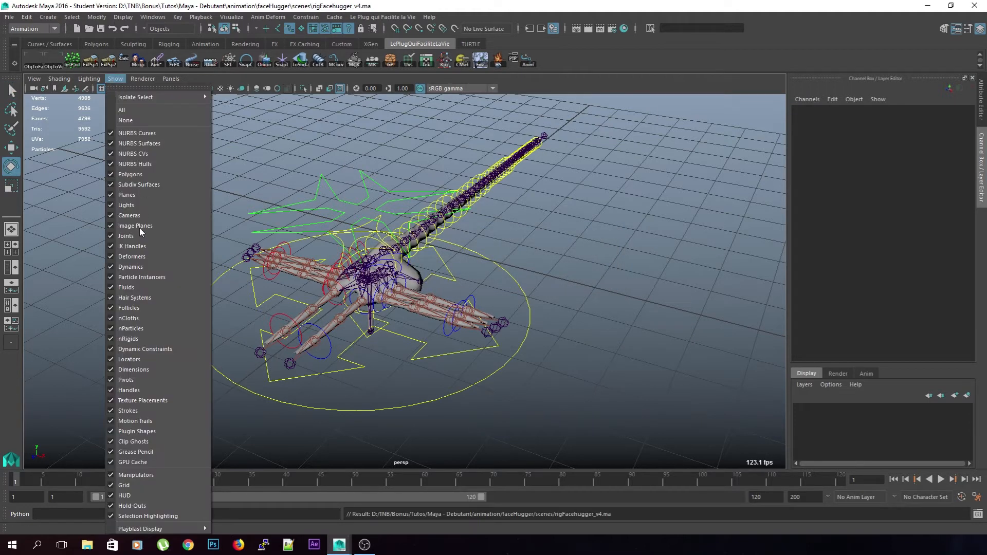
{"action": "left_click", "coordinate": [146, 236]}
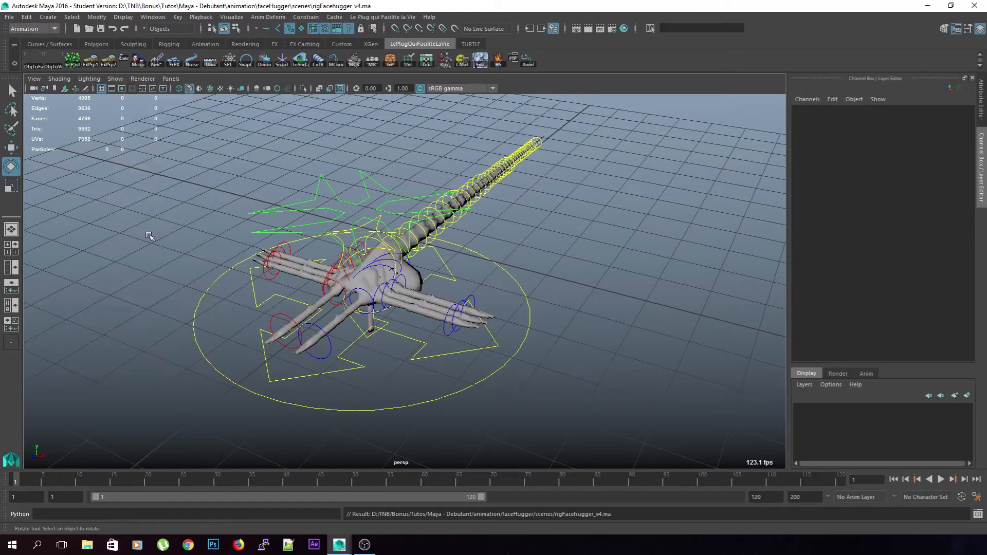
{"action": "left_click", "coordinate": [115, 79]}
{"action": "left_click", "coordinate": [147, 234]}
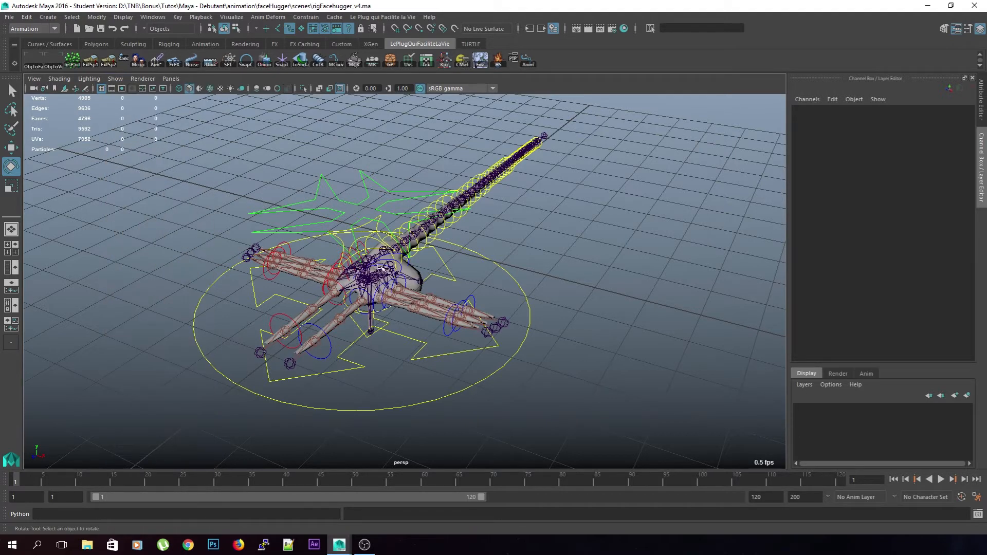
Select the main control c_all and expand FACEHUGGER, RIG and c_all in the Outliner
{"action": "left_click_drag", "start_coordinate": [365, 282], "coordinate": [406, 365]}
{"action": "left_click", "coordinate": [521, 291]}
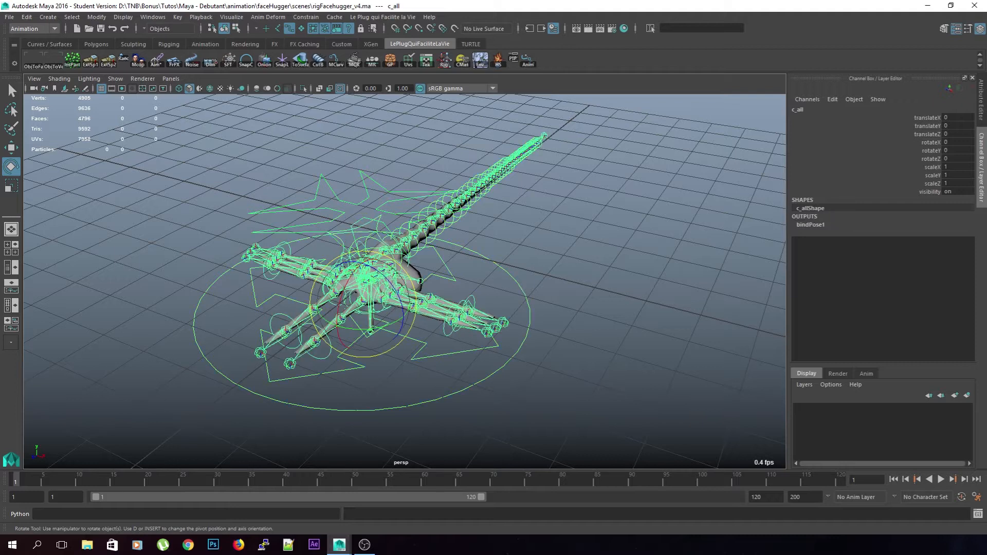
{"action": "left_click_drag", "start_coordinate": [835, 82], "coordinate": [635, 22]}
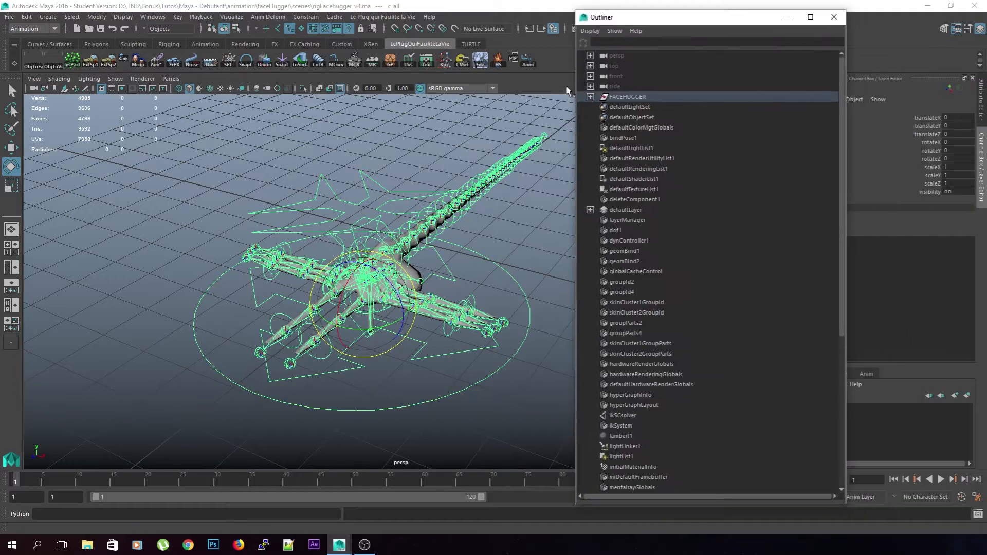
{"action": "left_click", "coordinate": [591, 98]}
{"action": "left_click", "coordinate": [601, 117]}
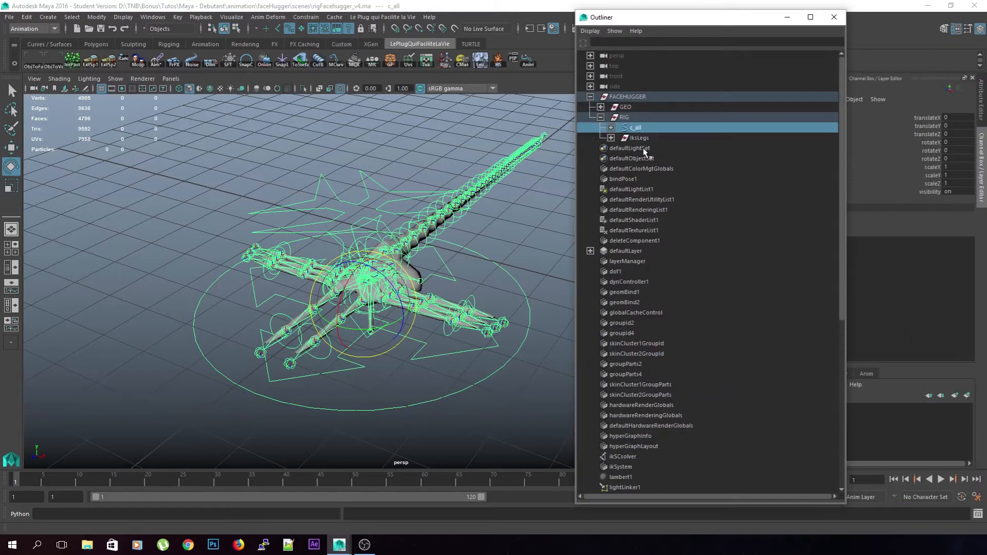
{"action": "left_click", "coordinate": [611, 128]}
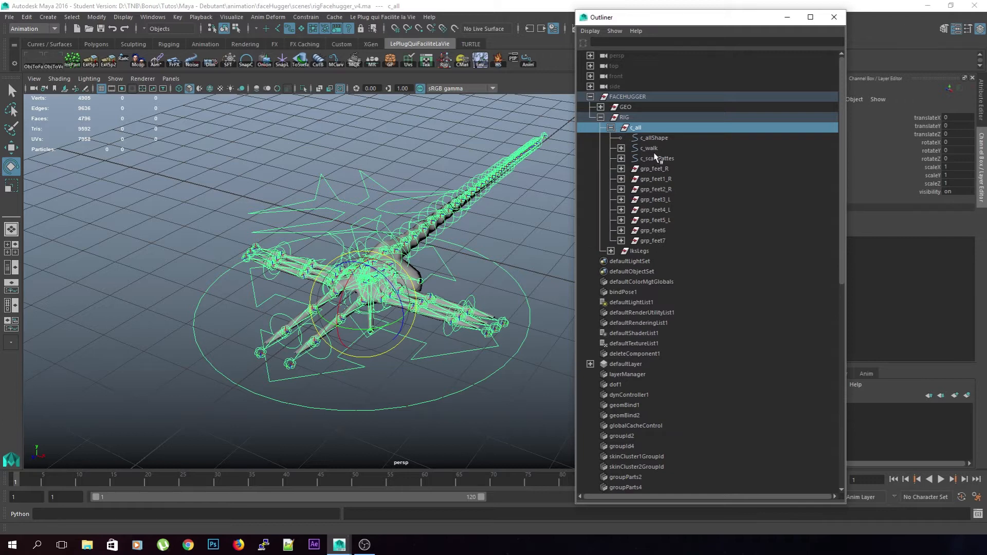
Expand c_walk and c_pelvis in the hierarchy and hide the j_body joint with everything under it
{"action": "left_click", "coordinate": [669, 149]}
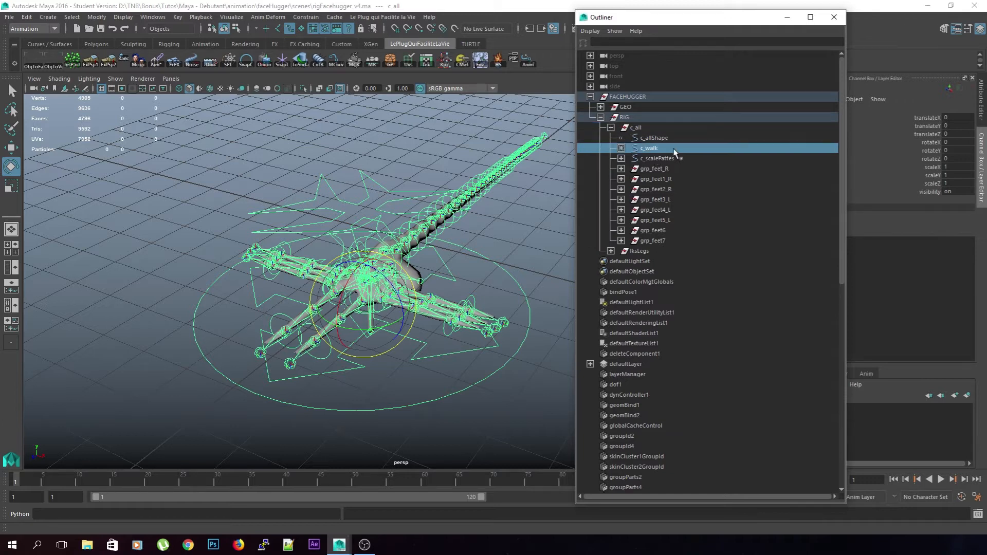
{"action": "left_click", "coordinate": [622, 148]}
{"action": "left_click", "coordinate": [663, 169]}
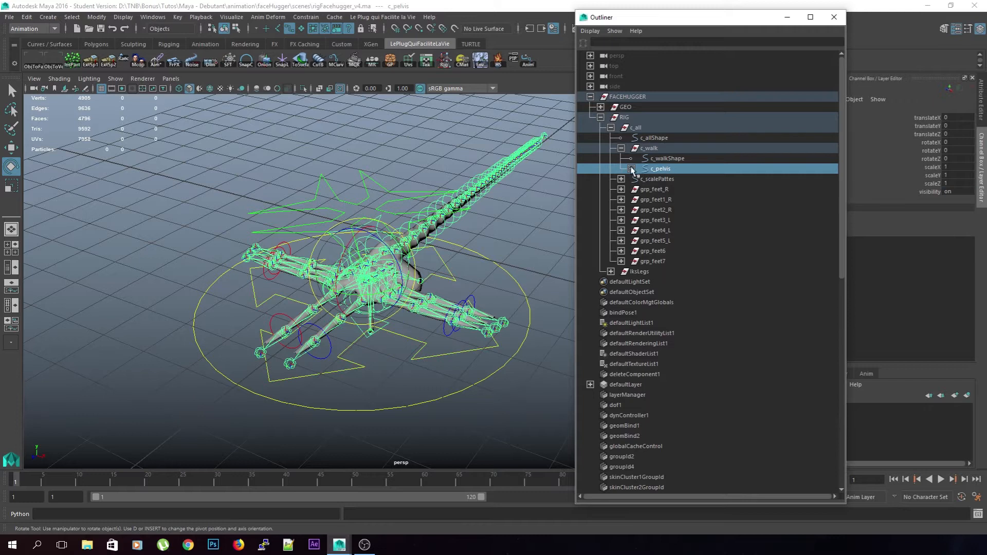
{"action": "left_click", "coordinate": [632, 168]}
{"action": "left_click", "coordinate": [670, 189]}
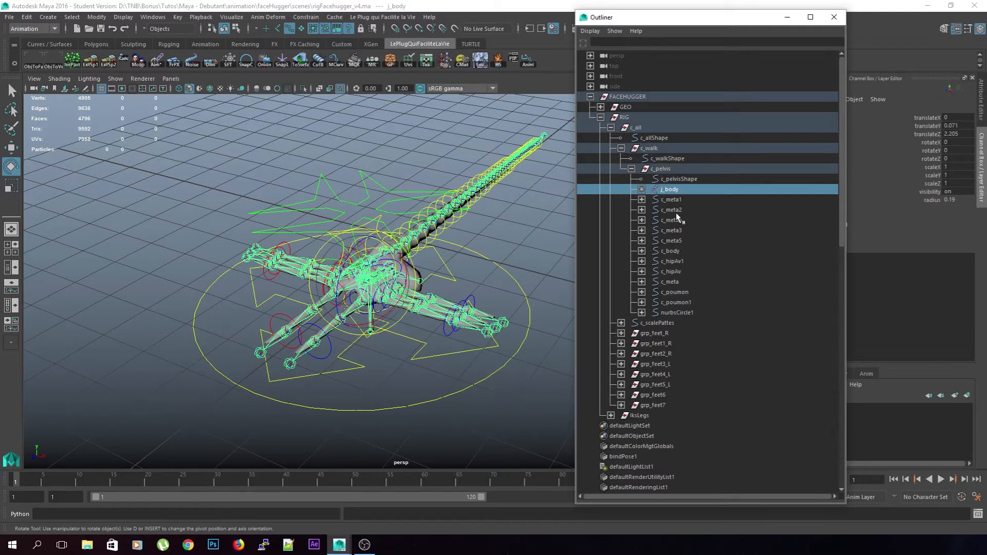
{"action": "key", "text": "ctrl+h"}
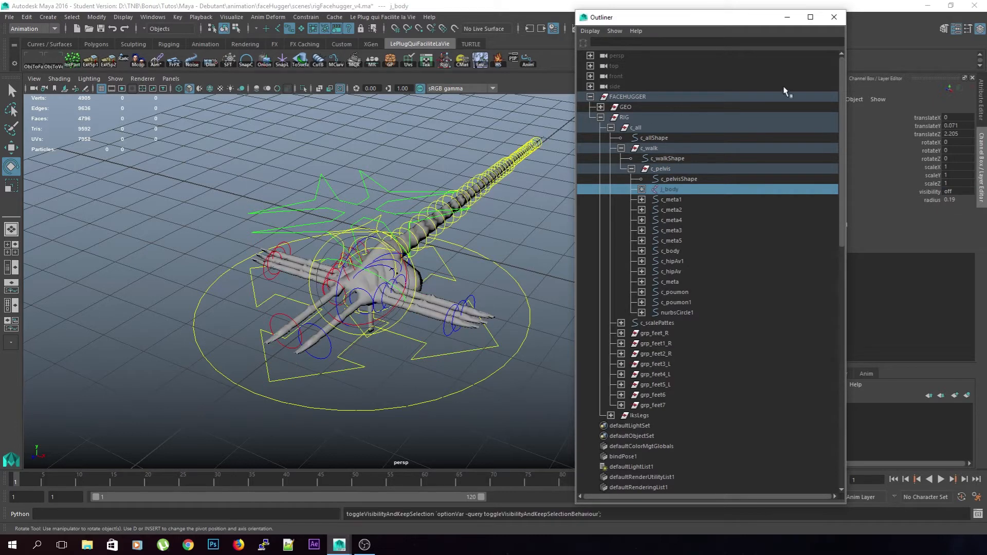
Close the Outliner and save the rig scene as a student version file
{"action": "left_click", "coordinate": [834, 17]}
{"action": "key", "text": "ctrl+s"}
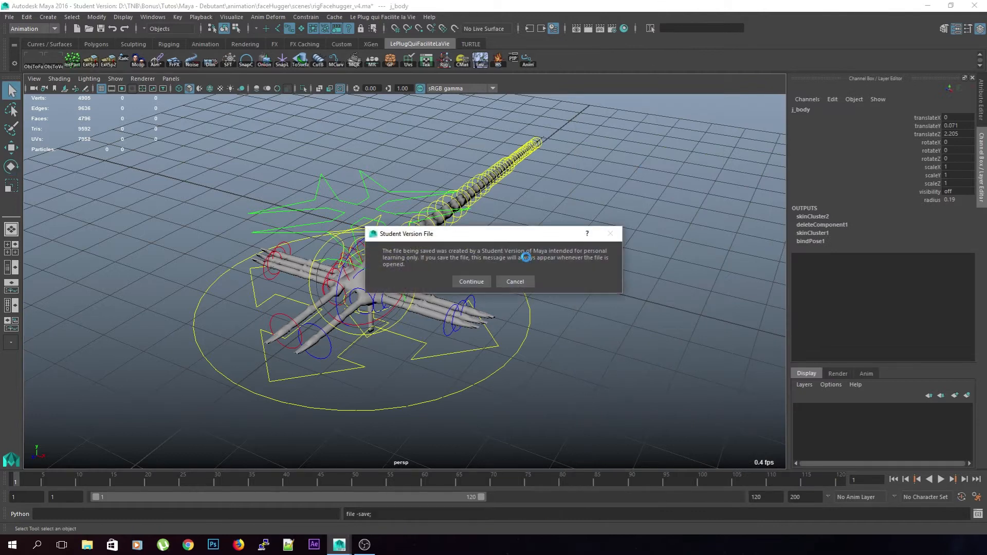
{"action": "left_click", "coordinate": [483, 279]}
Create a new empty scene
{"action": "left_click", "coordinate": [9, 17]}
{"action": "left_click", "coordinate": [23, 30]}
{"action": "scroll", "coordinate": [456, 271], "scroll_direction": "up", "scroll_amount": 5}
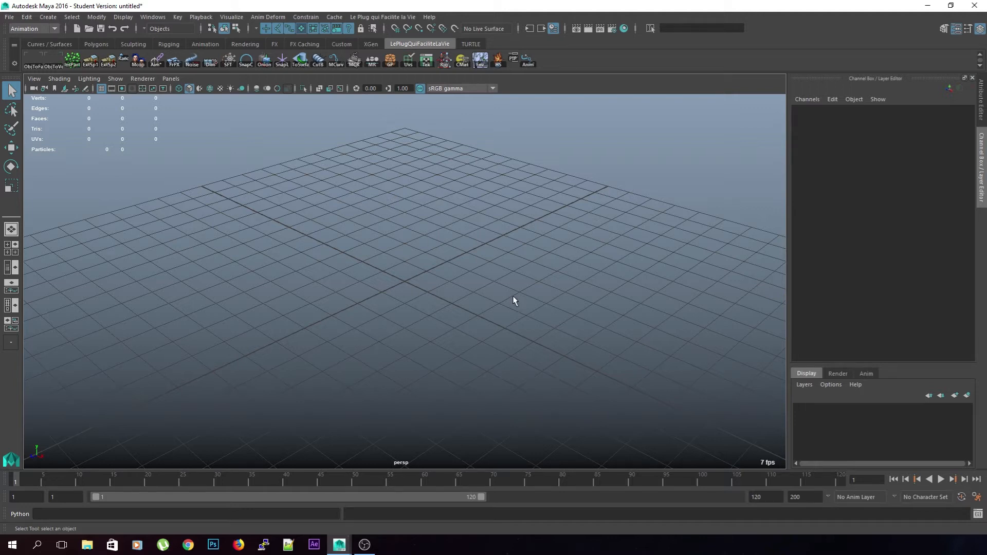
Create a reference to rigFacehugger_v4.ma in the scene, using FH as the namespace string
{"action": "left_click", "coordinate": [9, 16]}
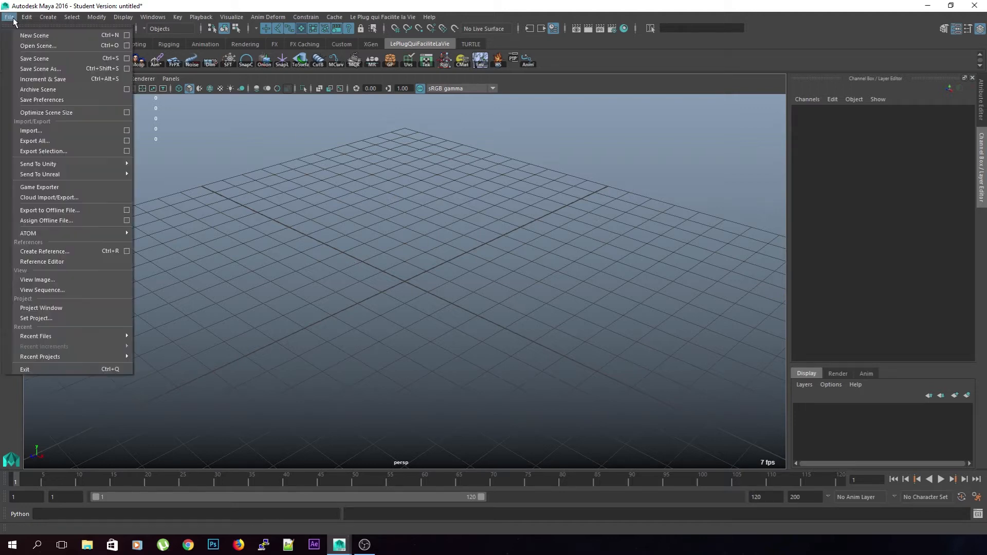
{"action": "left_click", "coordinate": [43, 251]}
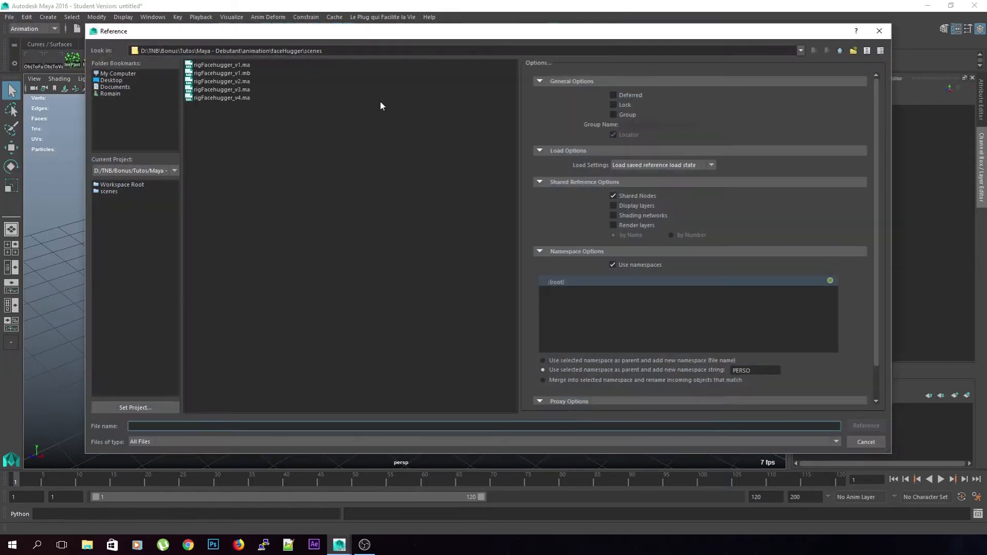
{"action": "left_click", "coordinate": [456, 245]}
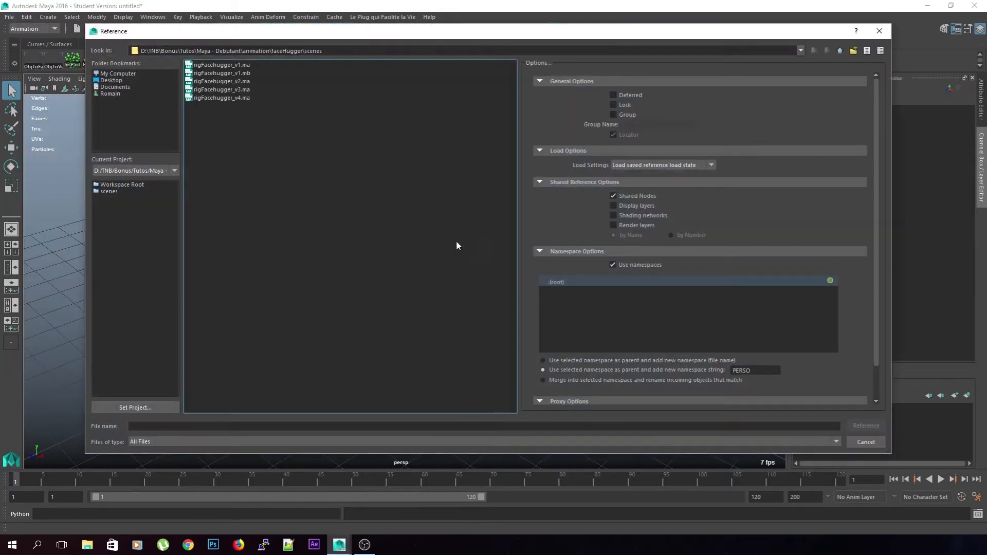
{"action": "left_click", "coordinate": [237, 98]}
{"action": "double_click", "coordinate": [774, 370]}
{"action": "type", "text": "FH"}
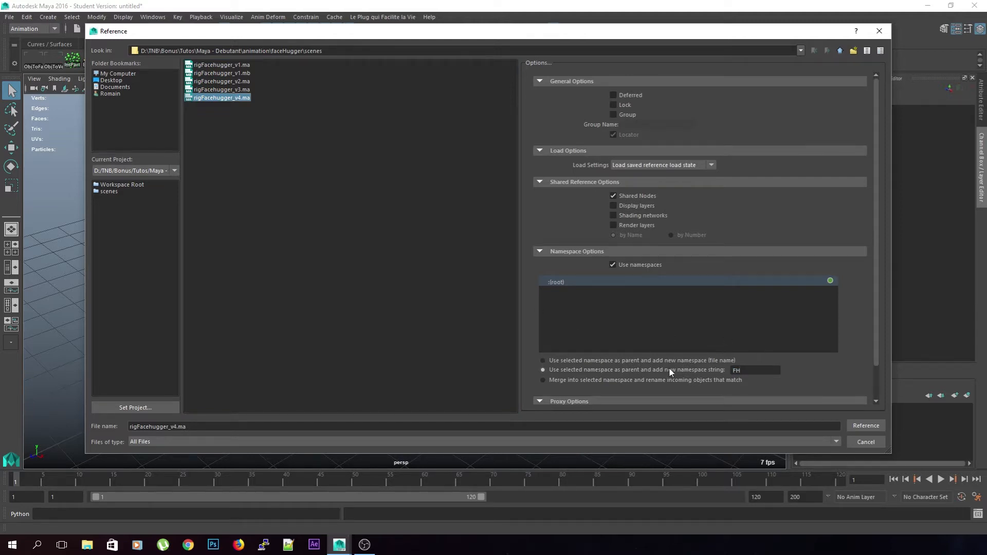
{"action": "left_click", "coordinate": [852, 428]}
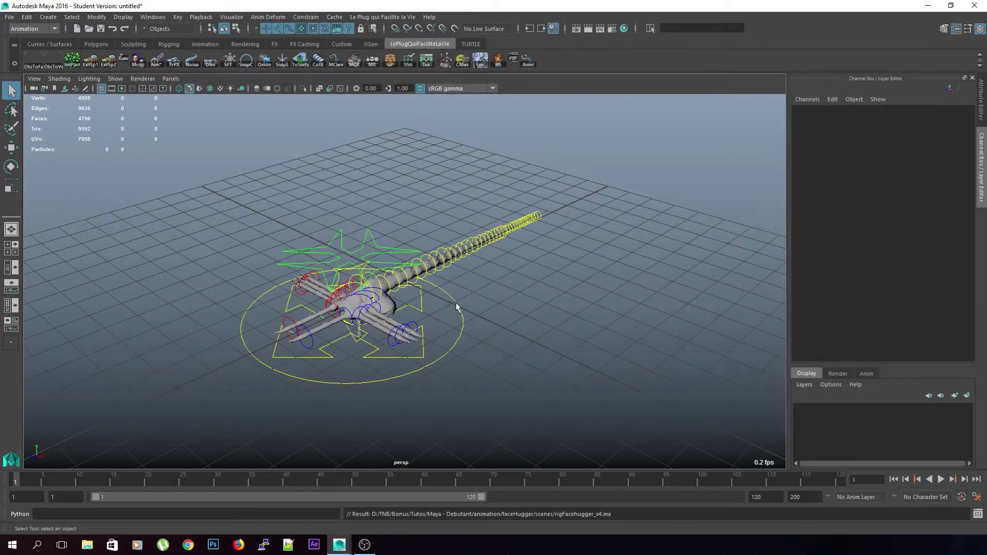
Examine the referenced FH:FACEHUGGER hierarchy in the Outliner, expanding its RIG group and the leg IK group, and close the Outliner
{"action": "left_click", "coordinate": [153, 16]}
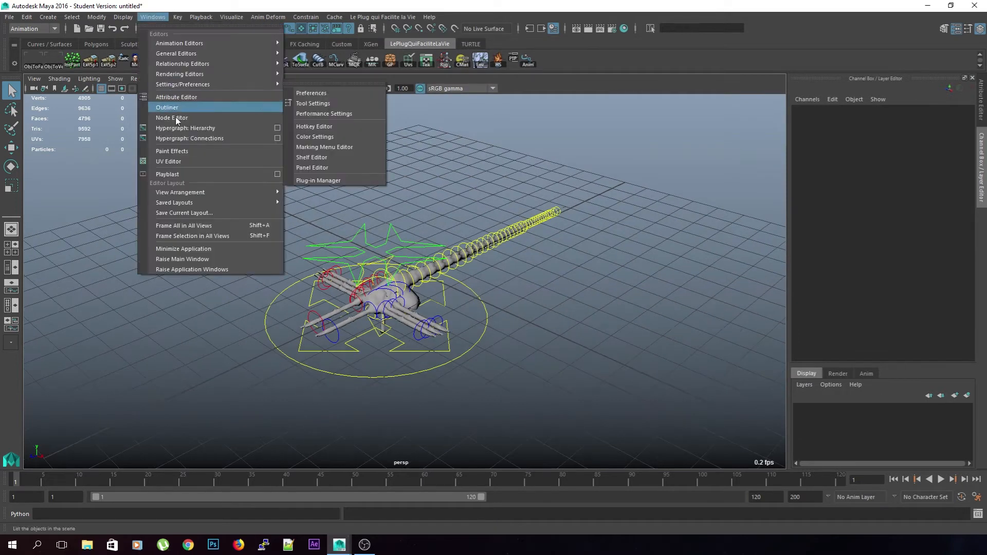
{"action": "left_click", "coordinate": [177, 107]}
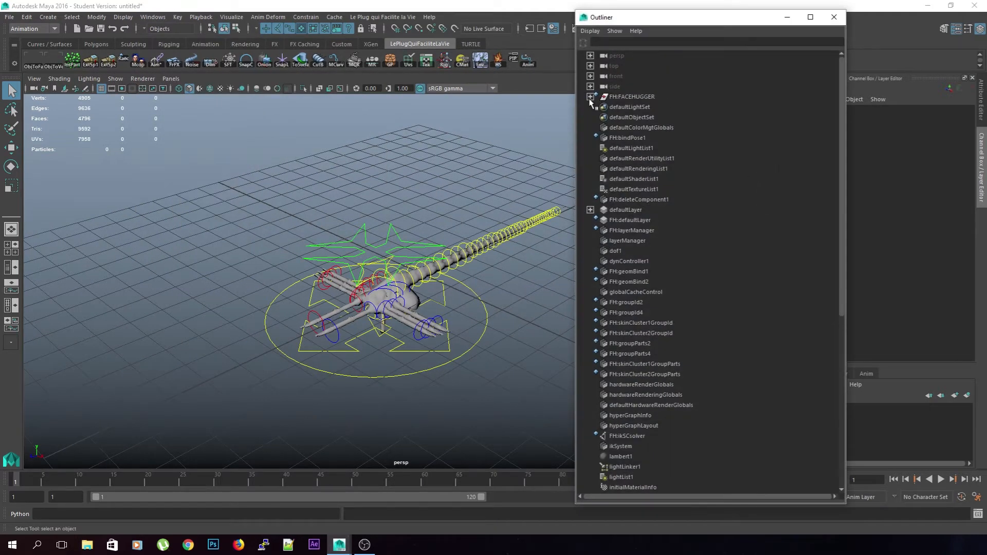
{"action": "left_click", "coordinate": [590, 97]}
{"action": "left_click", "coordinate": [601, 117]}
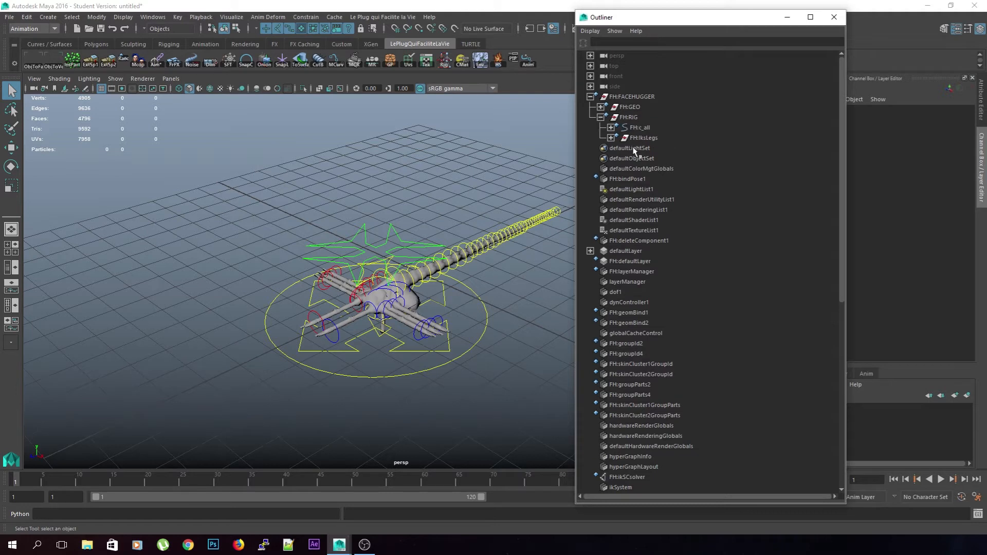
{"action": "left_click", "coordinate": [611, 138]}
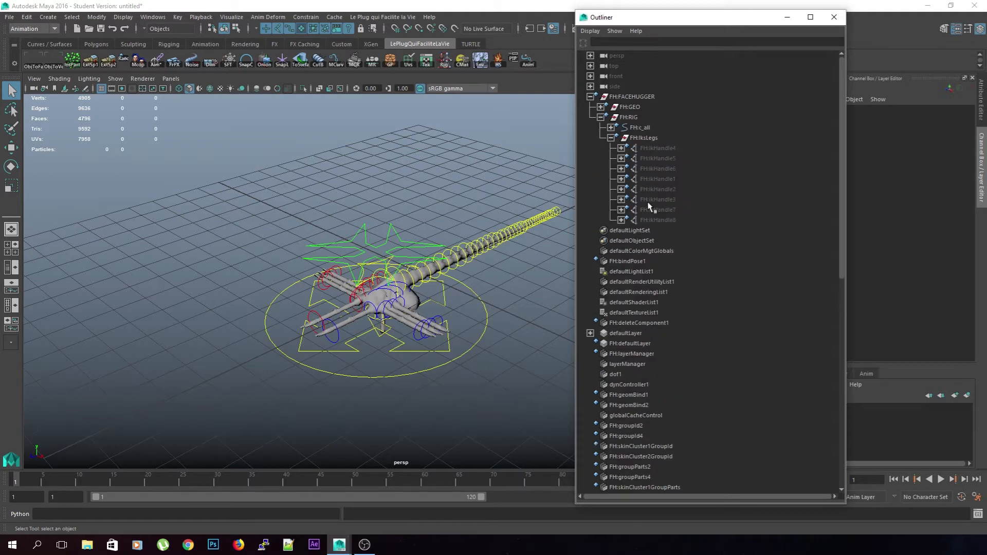
{"action": "left_click", "coordinate": [590, 97]}
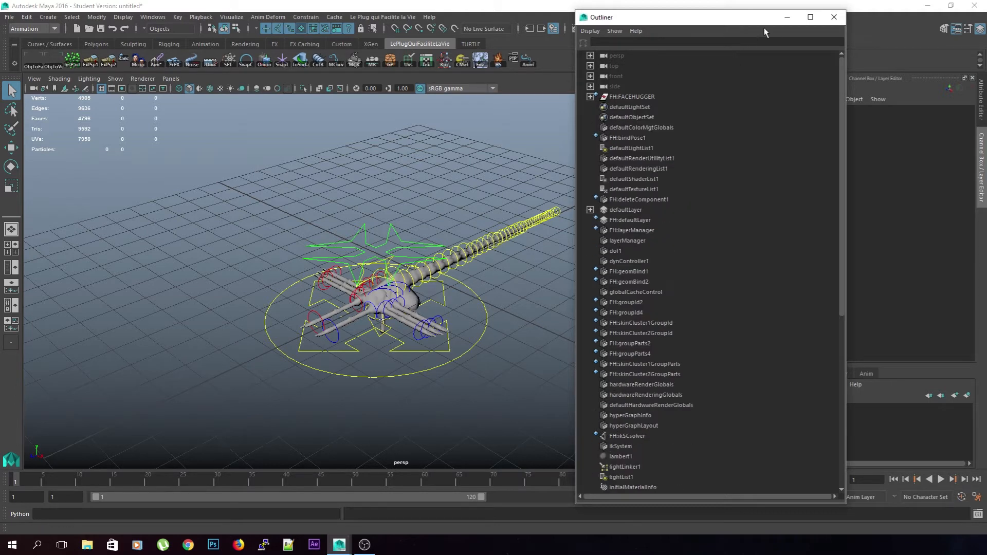
{"action": "left_click", "coordinate": [835, 17]}
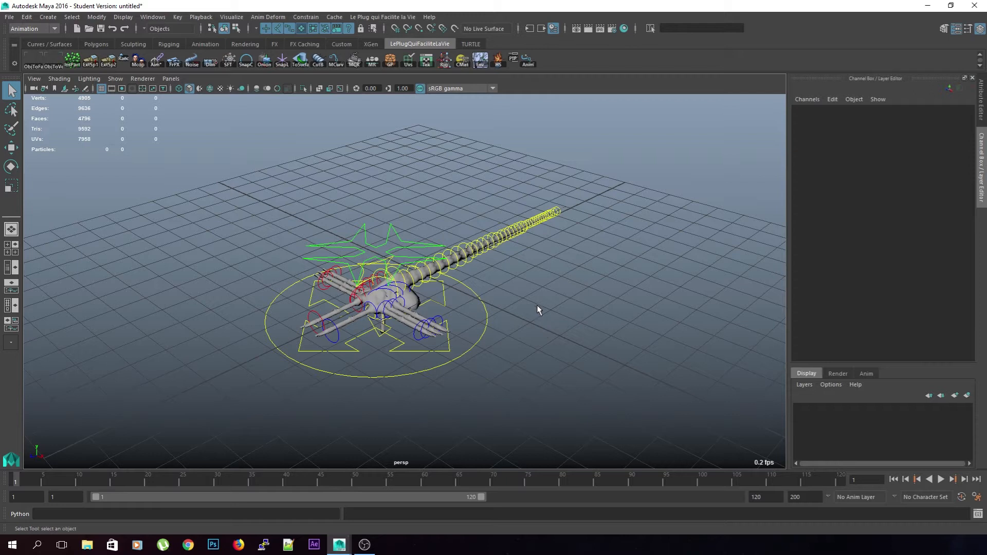
Create a reference to PersoComplet.mb from the animation\PersoRef folder, keeping FH as the namespace string
{"action": "left_click", "coordinate": [10, 17]}
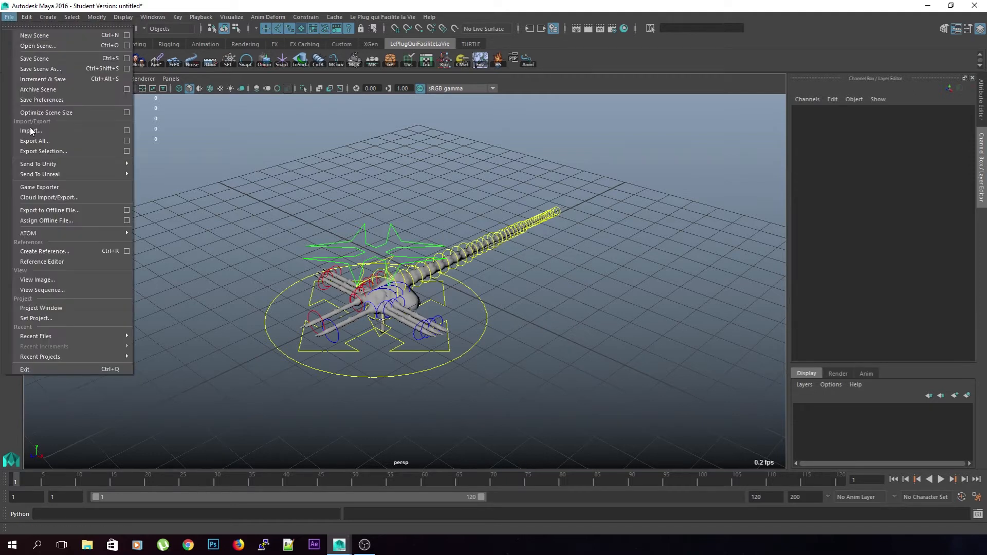
{"action": "left_click", "coordinate": [34, 253]}
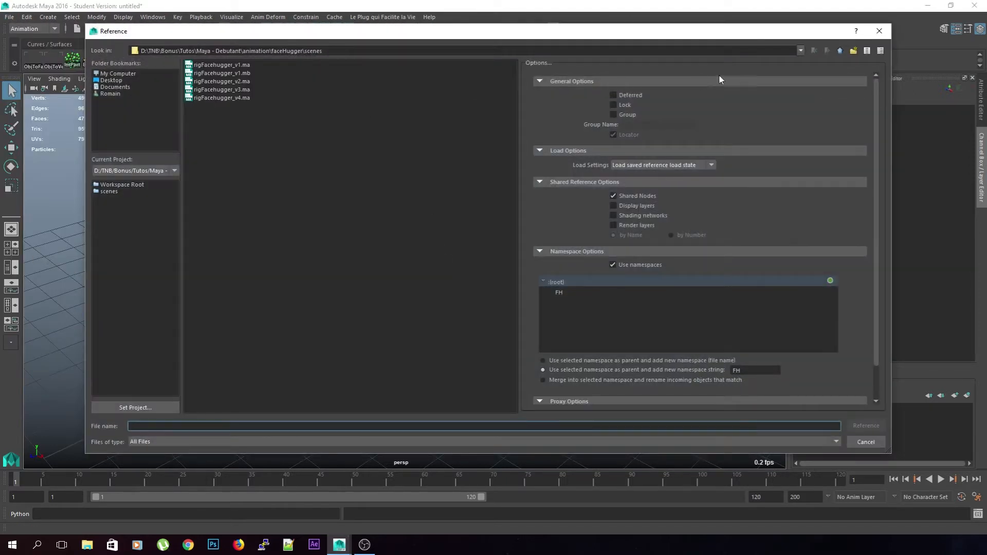
{"action": "left_click", "coordinate": [843, 50]}
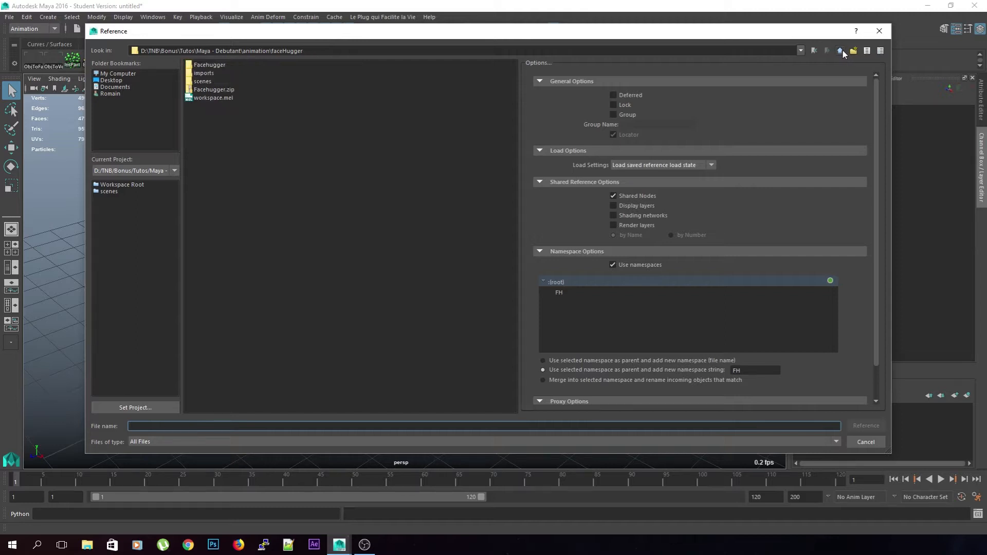
{"action": "left_click", "coordinate": [842, 50]}
{"action": "left_click", "coordinate": [843, 51]}
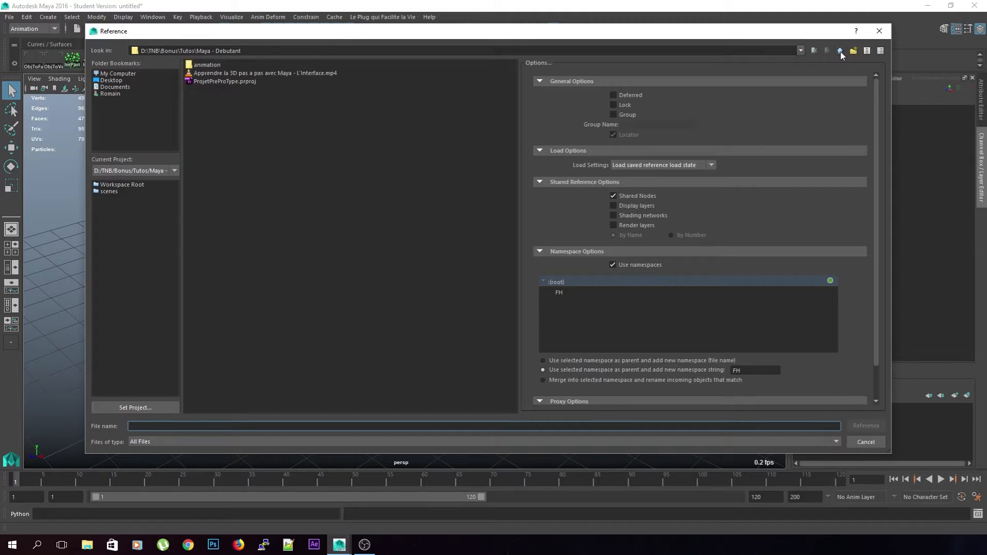
{"action": "double_click", "coordinate": [256, 66]}
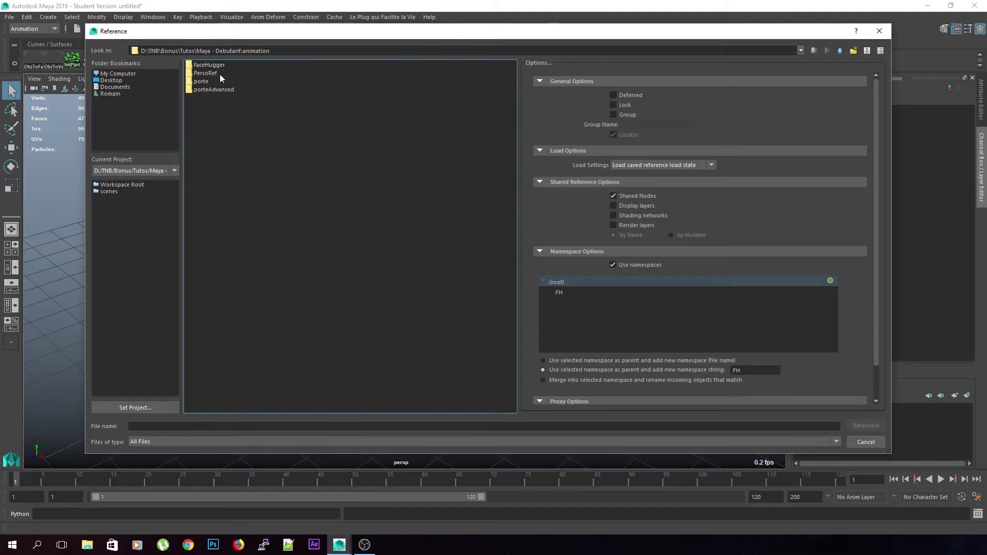
{"action": "double_click", "coordinate": [219, 72]}
{"action": "left_click", "coordinate": [219, 66]}
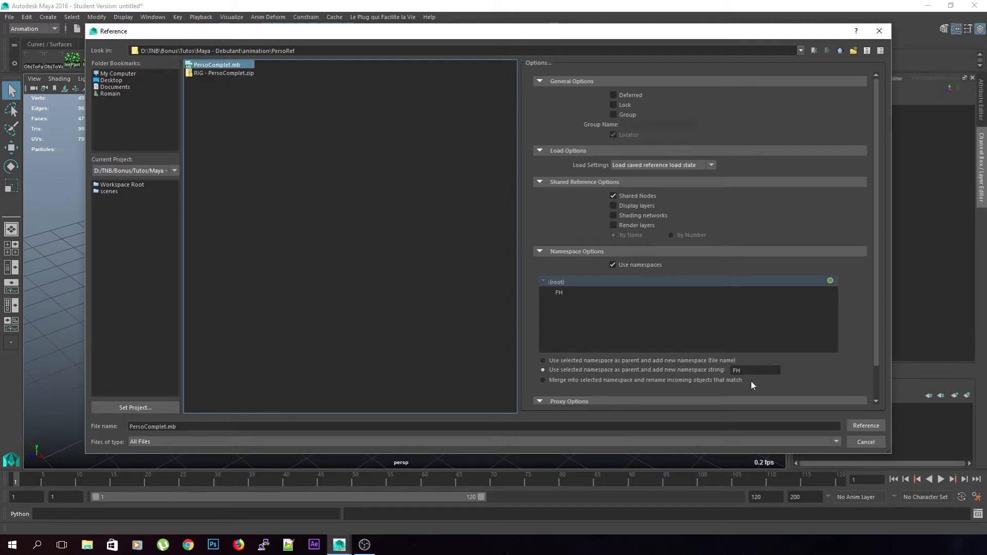
{"action": "left_click", "coordinate": [856, 426]}
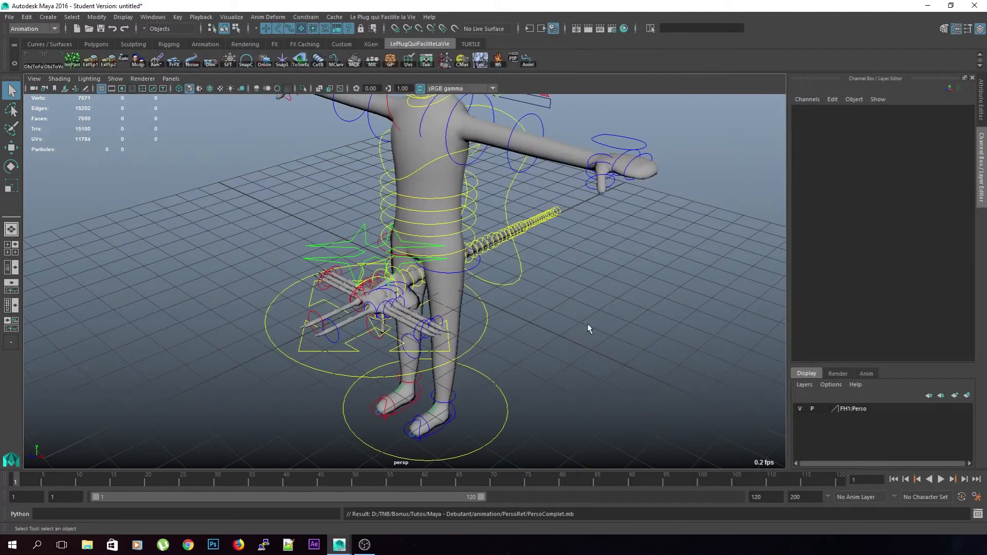
Select the character's right eye joint, go up the hierarchy to j_pelvis_L, hide that joint and clear the selection
{"action": "left_click_drag", "start_coordinate": [406, 281], "coordinate": [440, 327], "text": "alt"}
{"action": "scroll", "coordinate": [477, 240], "scroll_direction": "up", "scroll_amount": 5}
{"action": "left_click_drag", "start_coordinate": [477, 242], "coordinate": [419, 186], "text": "alt"}
{"action": "left_click", "coordinate": [421, 164]}
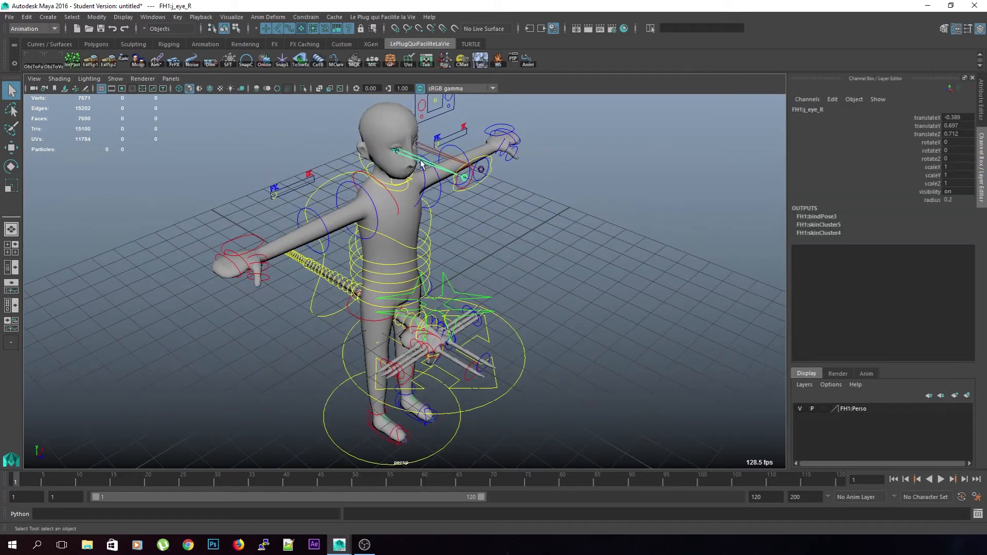
{"action": "key", "text": "Up"}
{"action": "key", "text": "Up"}
{"action": "key", "text": "Up"}
{"action": "key", "text": "Up"}
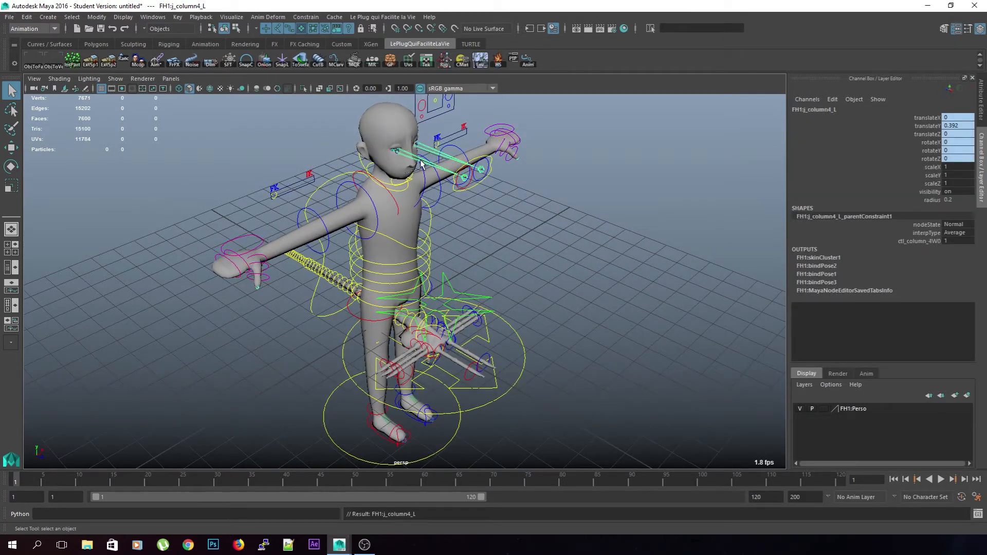
{"action": "key", "text": "Up"}
{"action": "key", "text": "Up"}
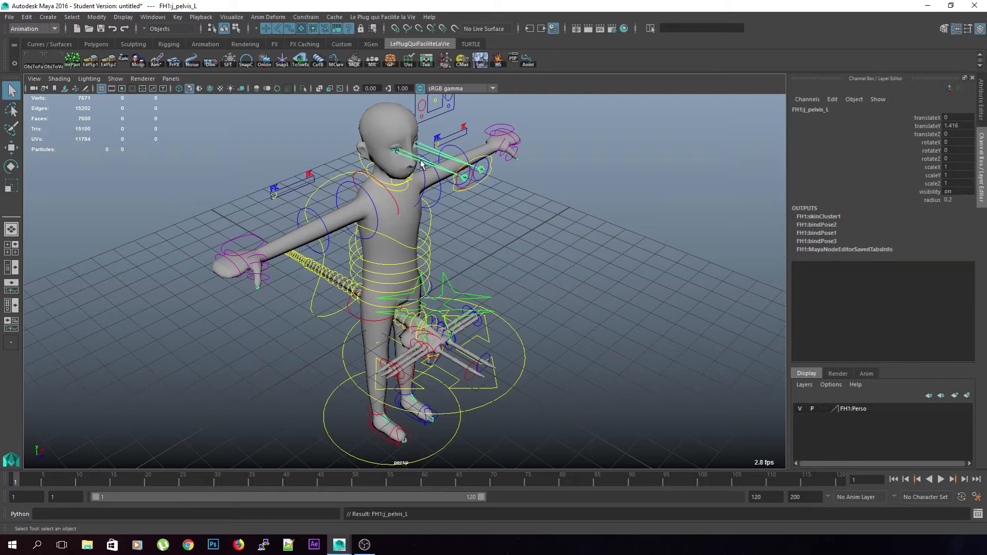
{"action": "key", "text": "ctrl+h"}
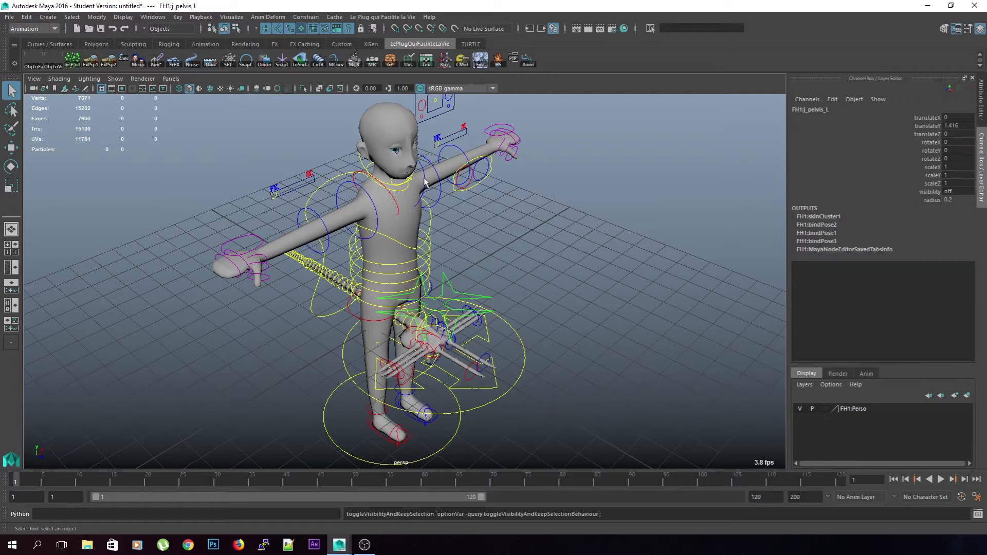
{"action": "left_click", "coordinate": [600, 260]}
Turn off the handle, joint and surface selection masks so those object types cannot be picked in the viewport
{"action": "left_click_drag", "start_coordinate": [600, 259], "coordinate": [453, 224], "text": "alt"}
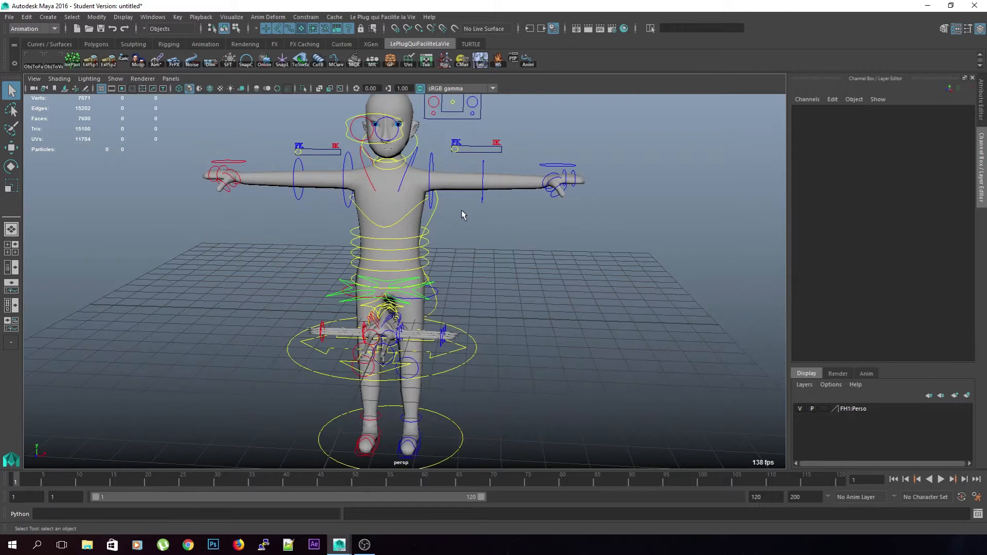
{"action": "right_click_drag", "start_coordinate": [462, 215], "coordinate": [425, 170], "text": "alt"}
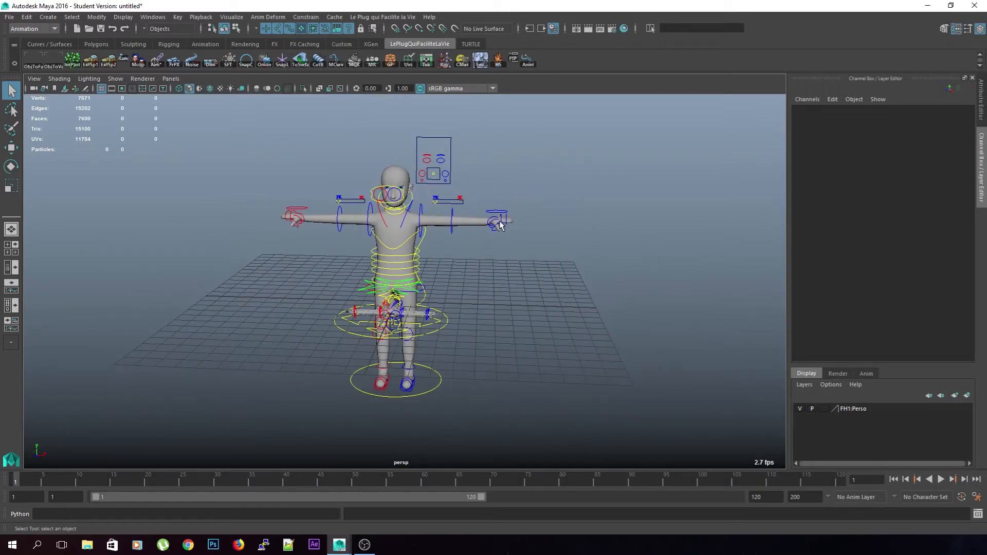
{"action": "left_click", "coordinate": [278, 30]}
{"action": "left_click", "coordinate": [268, 30]}
{"action": "left_click", "coordinate": [299, 32]}
{"action": "scroll", "coordinate": [416, 301], "scroll_direction": "up", "scroll_amount": 5}
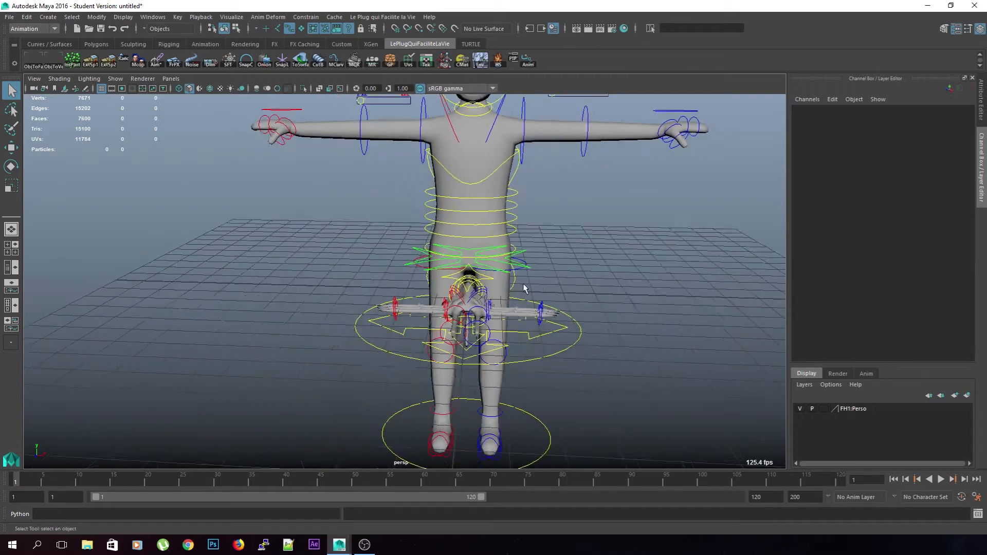
Move and rotate the facehugger's c_all control onto the character's face, at about 0.1, 7.27, -1.54 with rotation about 92, 6, 179 degrees
{"action": "left_click_drag", "start_coordinate": [525, 282], "coordinate": [564, 363], "text": "alt"}
{"action": "left_click", "coordinate": [577, 353]}
{"action": "key", "text": "f"}
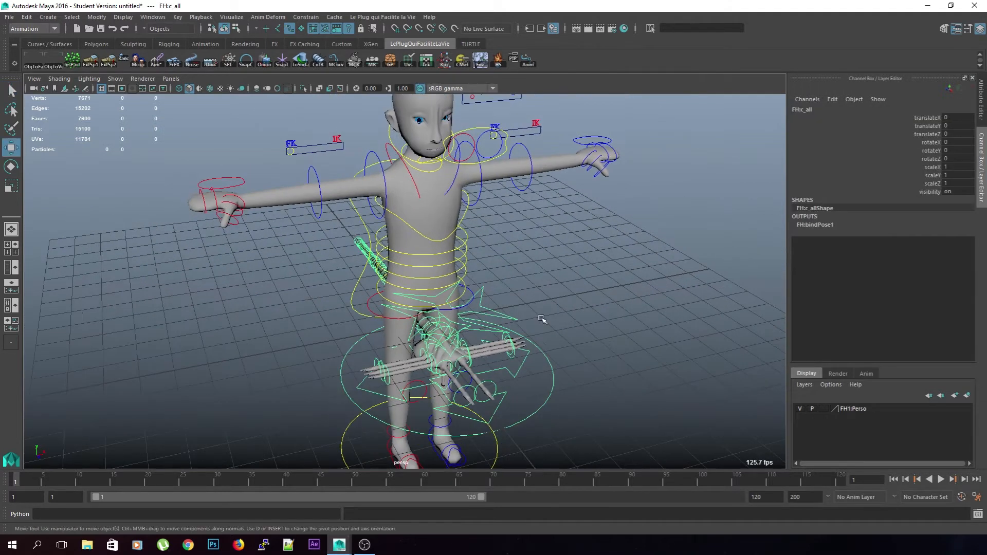
{"action": "key", "text": "w"}
{"action": "left_click_drag", "start_coordinate": [441, 178], "coordinate": [421, 172]}
{"action": "key", "text": "e"}
{"action": "key", "text": "w"}
{"action": "left_click_drag", "start_coordinate": [513, 209], "coordinate": [319, 207], "text": "alt"}
{"action": "right_click_drag", "start_coordinate": [320, 207], "coordinate": [377, 205], "text": "alt"}
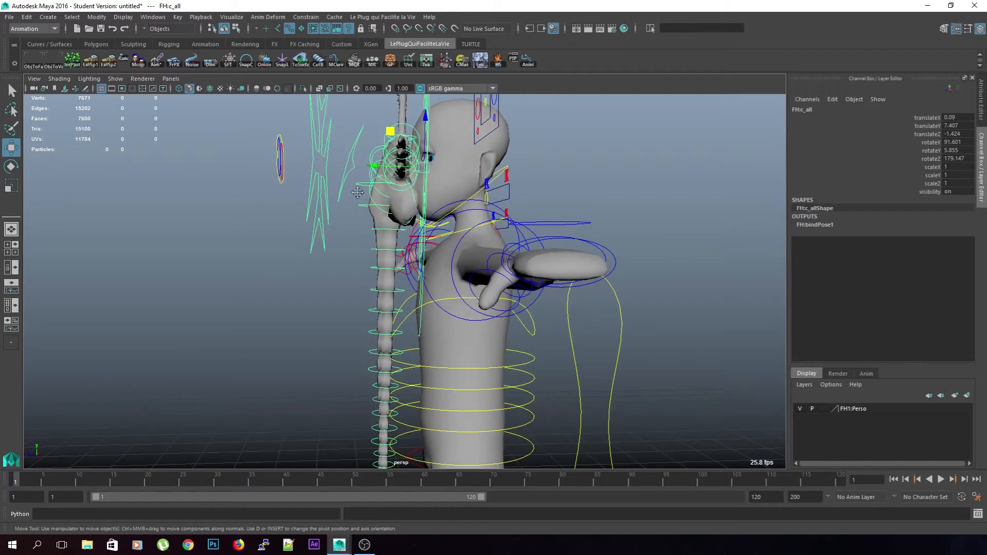
{"action": "middle_click_drag", "start_coordinate": [376, 135], "coordinate": [400, 241], "text": "alt"}
{"action": "left_click_drag", "start_coordinate": [411, 222], "coordinate": [418, 232]}
{"action": "left_click_drag", "start_coordinate": [414, 236], "coordinate": [370, 242], "text": "alt"}
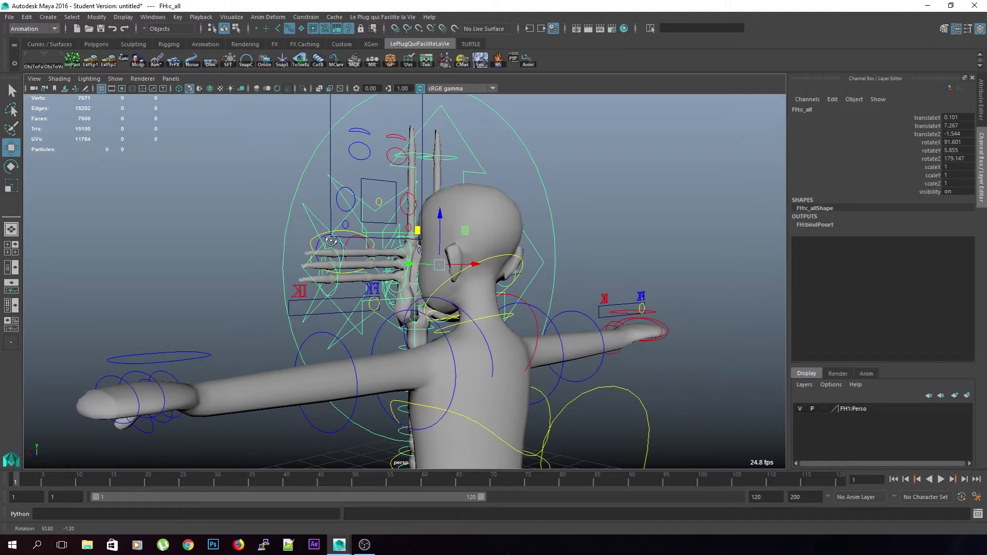
Scale the facehugger's c_all control uniformly to about 0.84 and centre it sideways on the character's face
{"action": "key", "text": "r"}
{"action": "middle_click_drag", "start_coordinate": [615, 321], "coordinate": [589, 321]}
{"action": "left_click_drag", "start_coordinate": [589, 321], "coordinate": [653, 322], "text": "alt"}
{"action": "middle_click_drag", "start_coordinate": [609, 324], "coordinate": [617, 325]}
{"action": "key", "text": "w"}
{"action": "left_click_drag", "start_coordinate": [368, 263], "coordinate": [365, 265]}
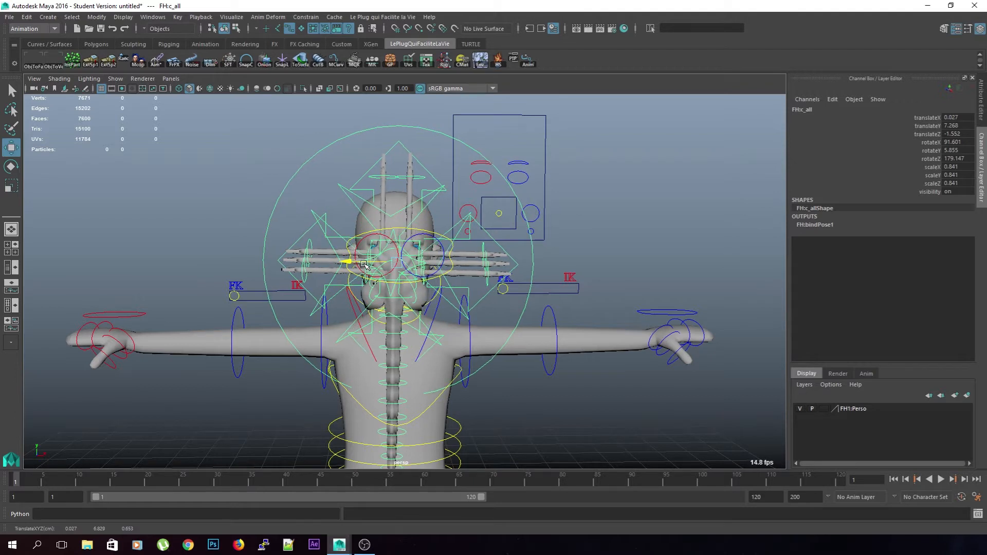
Reset all translate and rotate values of the facehugger's c_all control to 0 and deselect it
{"action": "left_click_drag", "start_coordinate": [956, 117], "coordinate": [963, 159]}
{"action": "type", "text": "0"}
{"action": "key", "text": "Return"}
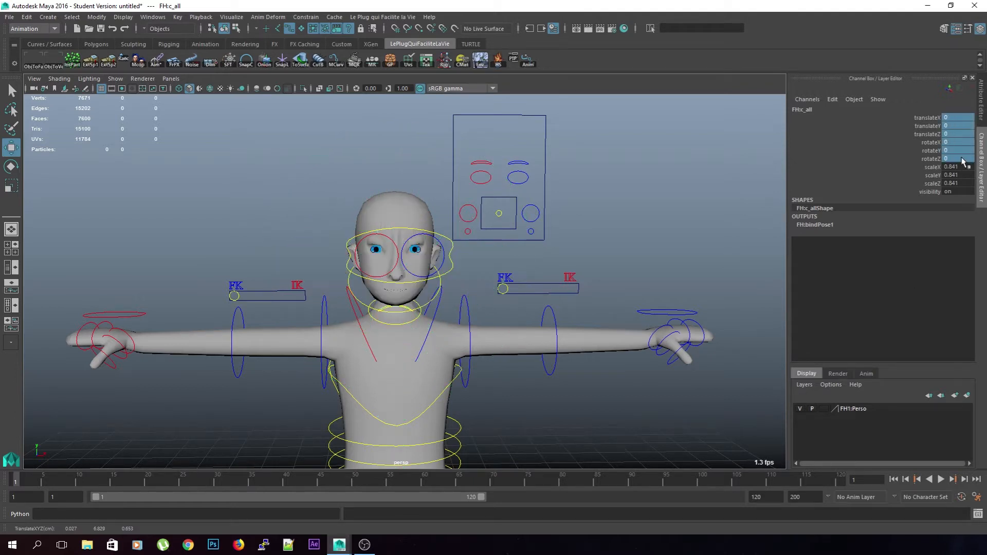
{"action": "scroll", "coordinate": [506, 249], "scroll_direction": "down", "scroll_amount": 5}
{"action": "left_click_drag", "start_coordinate": [447, 324], "coordinate": [498, 307], "text": "alt"}
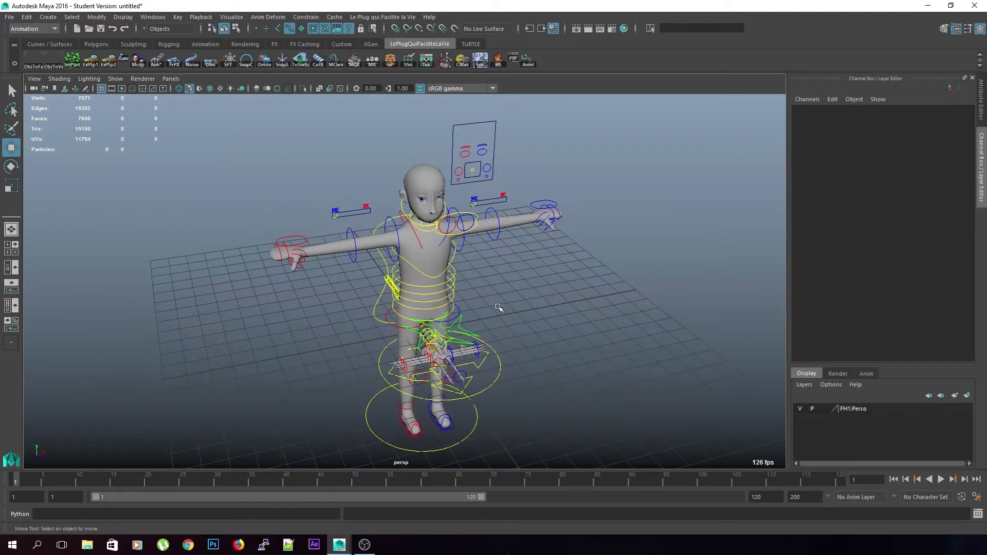
Save the scene as anim_1.ma in the faceHugger scenes folder, accepting the student version file notice
{"action": "key", "text": "q"}
{"action": "key", "text": "ctrl+shift+s"}
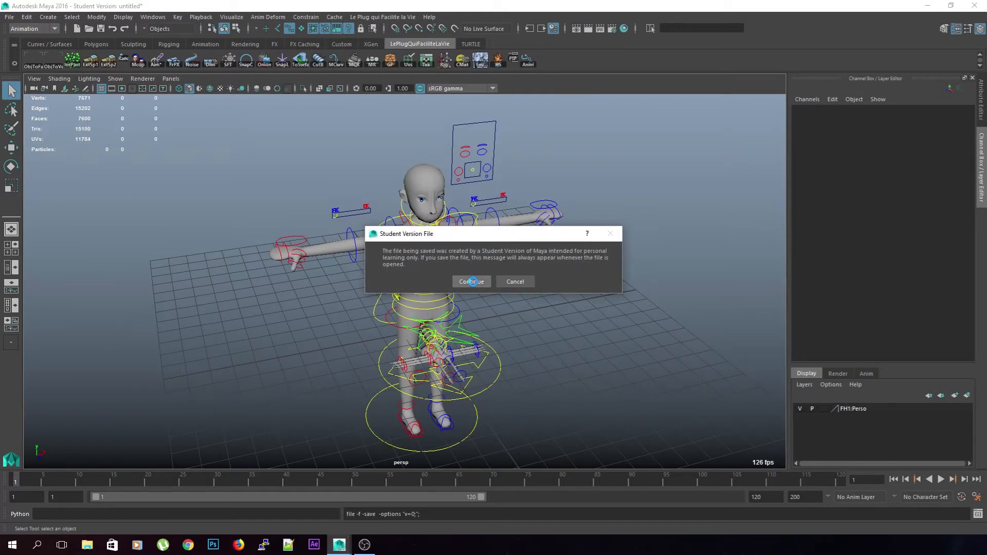
{"action": "left_click", "coordinate": [472, 281]}
{"action": "key", "text": "w"}
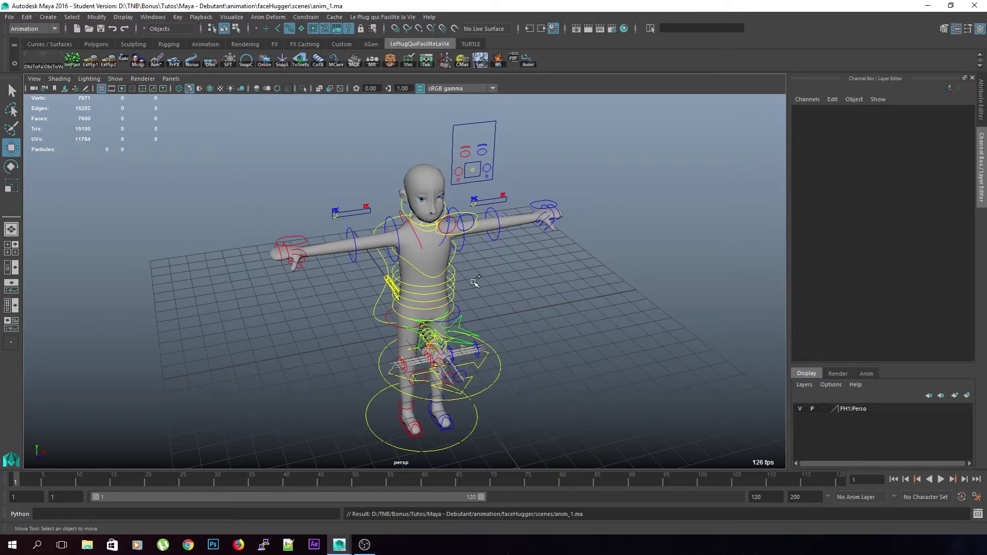
Switch to Chrome and search the web for "facehugger alien vs predator"
{"action": "left_click", "coordinate": [188, 545]}
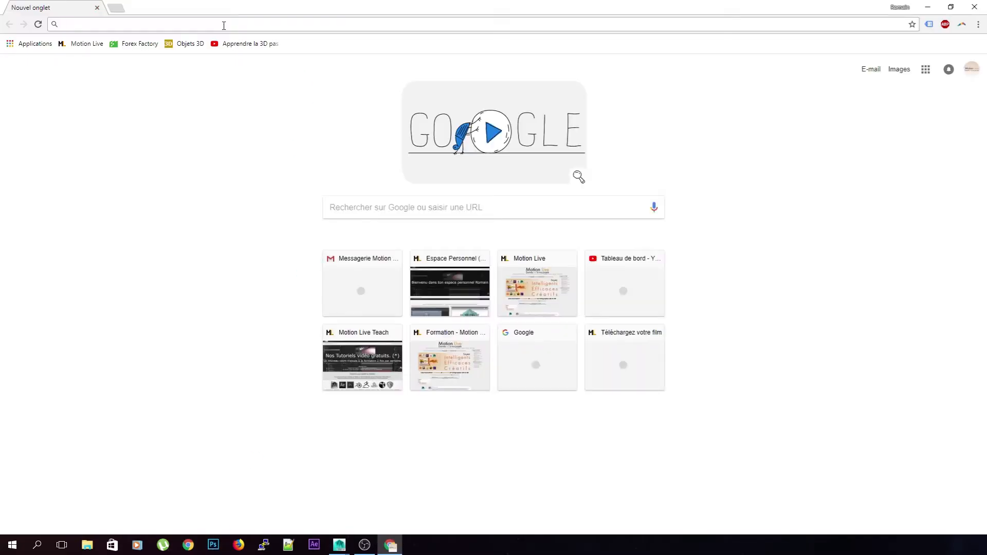
{"action": "type", "text": "fa"}
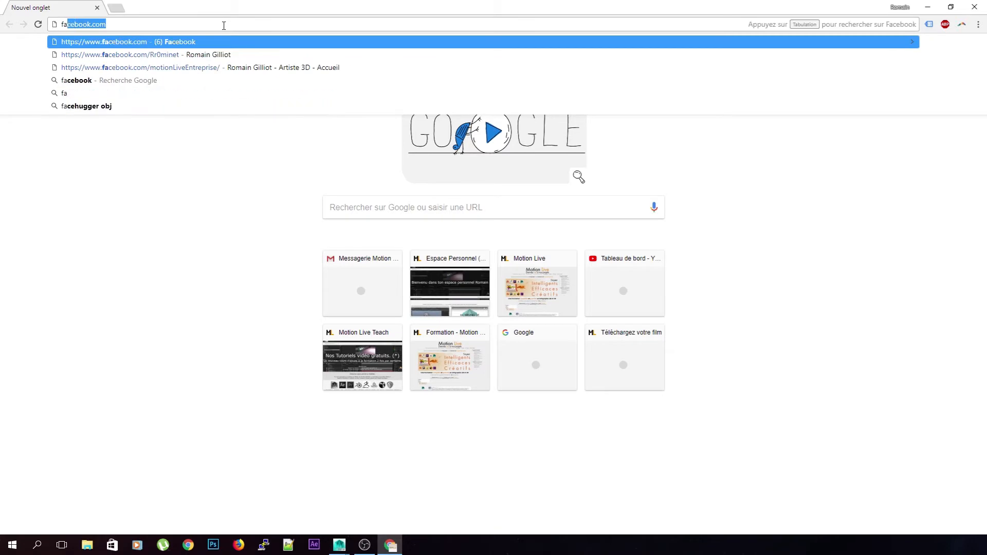
{"action": "type", "text": "cehugger"}
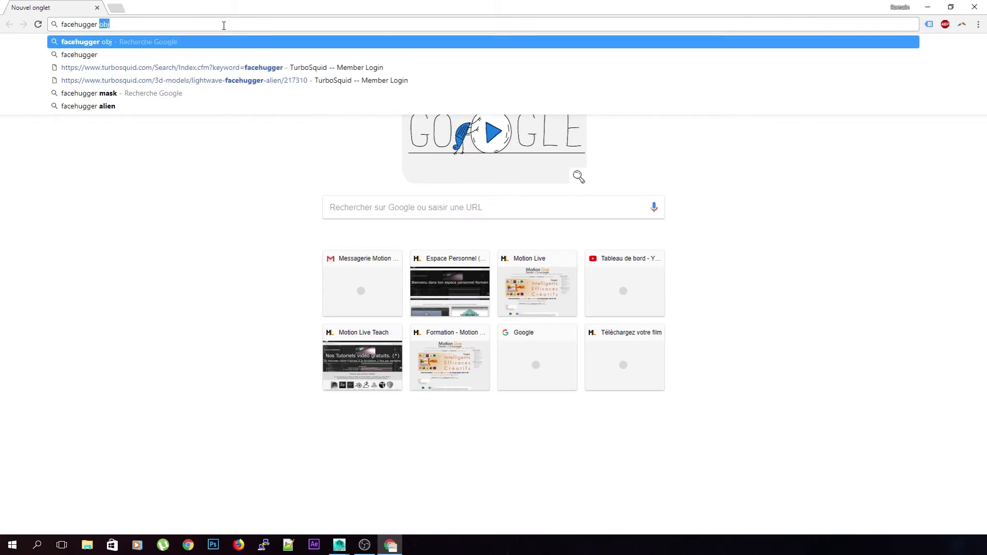
{"action": "type", "text": " alien v"}
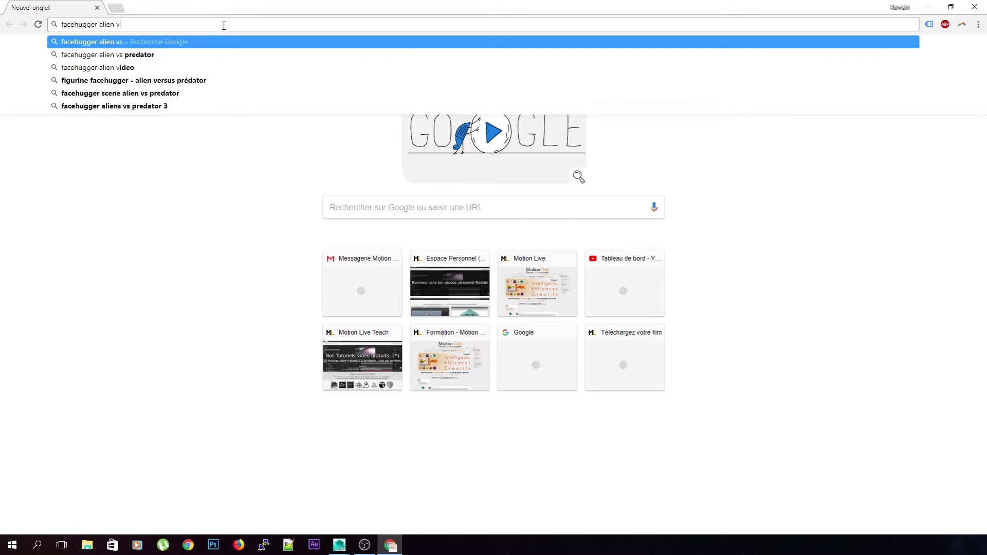
{"action": "type", "text": "s predator"}
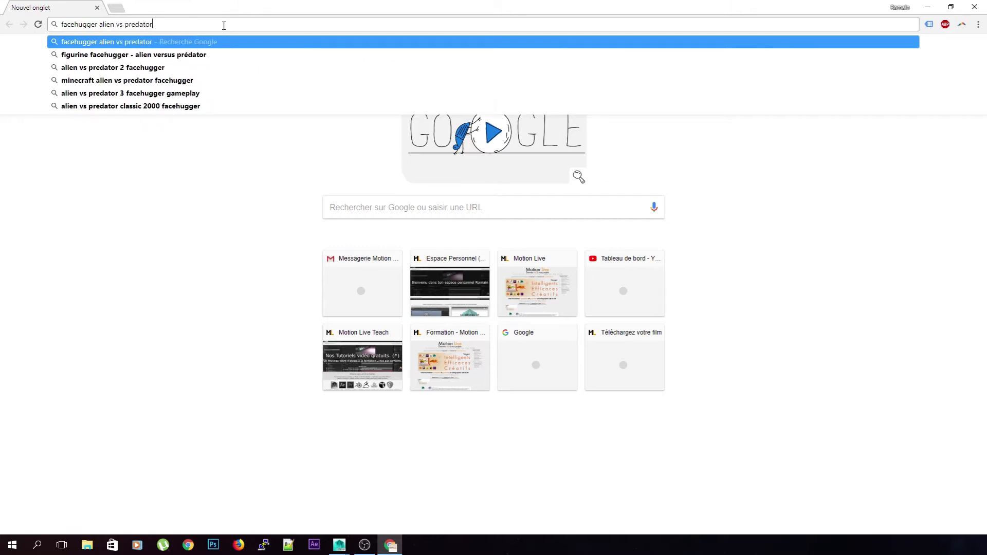
{"action": "key", "text": "Return"}
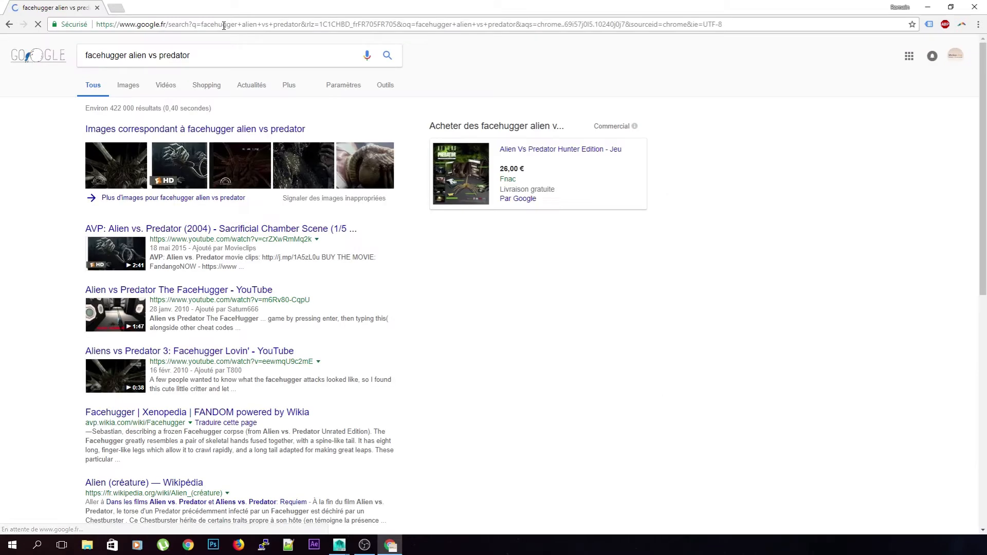
Show the image results and preview the Xenopedia picture of the facehuggers with coiled tails
{"action": "left_click", "coordinate": [129, 86]}
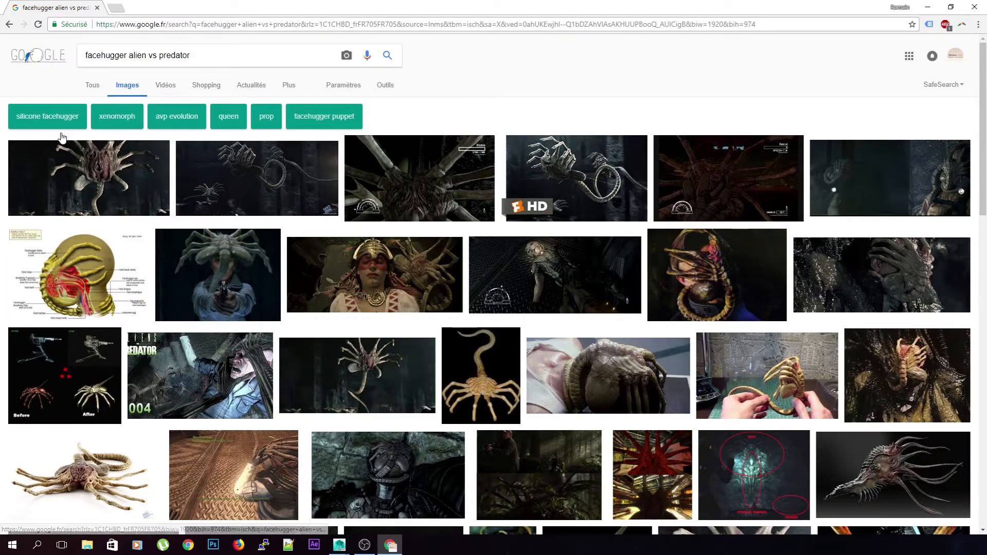
{"action": "left_click", "coordinate": [221, 190]}
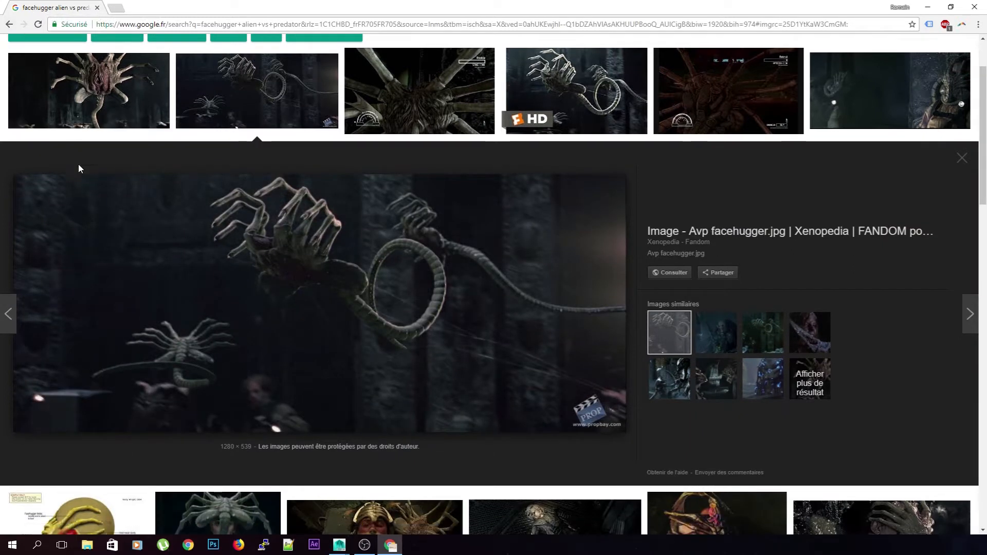
{"action": "scroll", "coordinate": [80, 168], "scroll_direction": "up", "scroll_amount": 2}
Show the video results and open the YouTube clip "AVP: Alien vs. Predator (2004) - Sacrificial Chamber Scene (1/5)"
{"action": "left_click", "coordinate": [166, 85]}
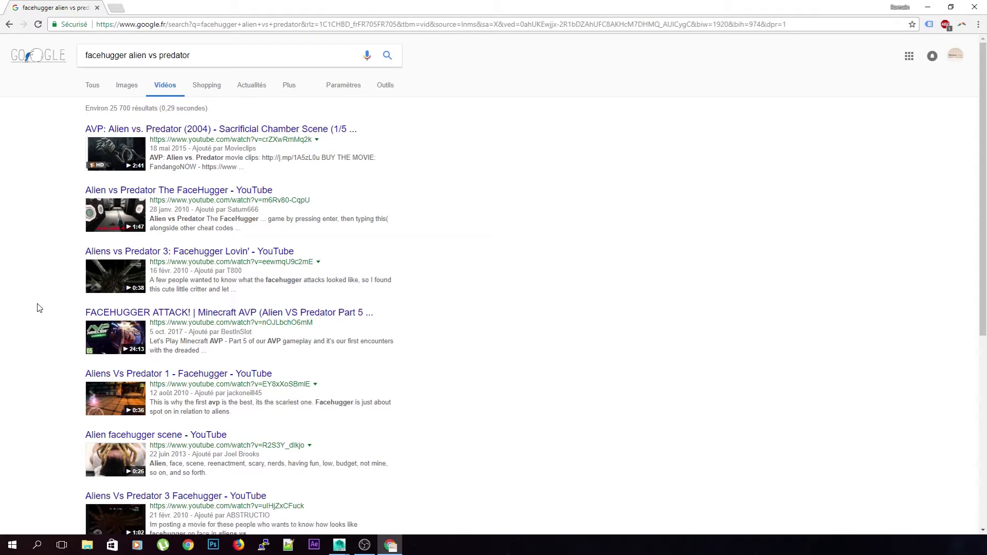
{"action": "left_click", "coordinate": [106, 278]}
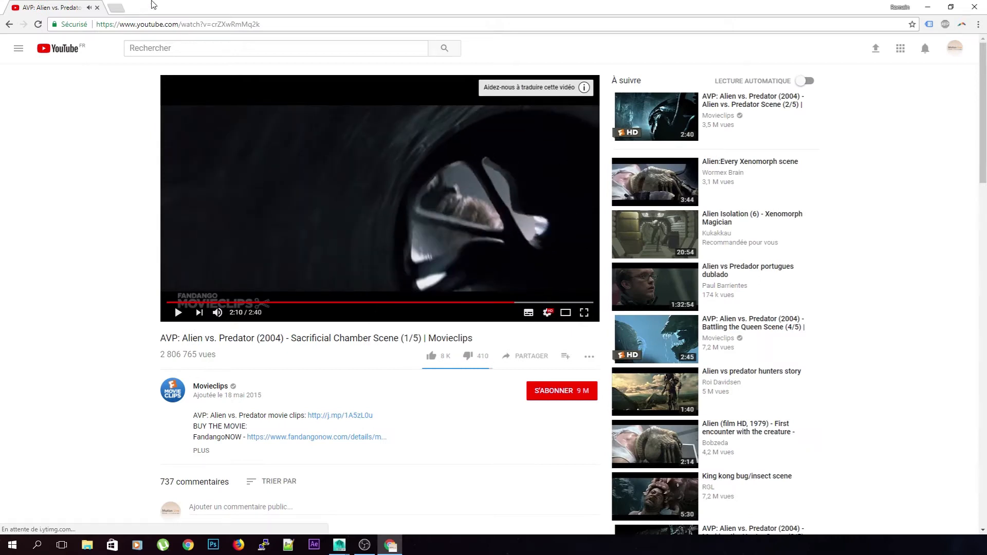
{"action": "left_click", "coordinate": [282, 25]}
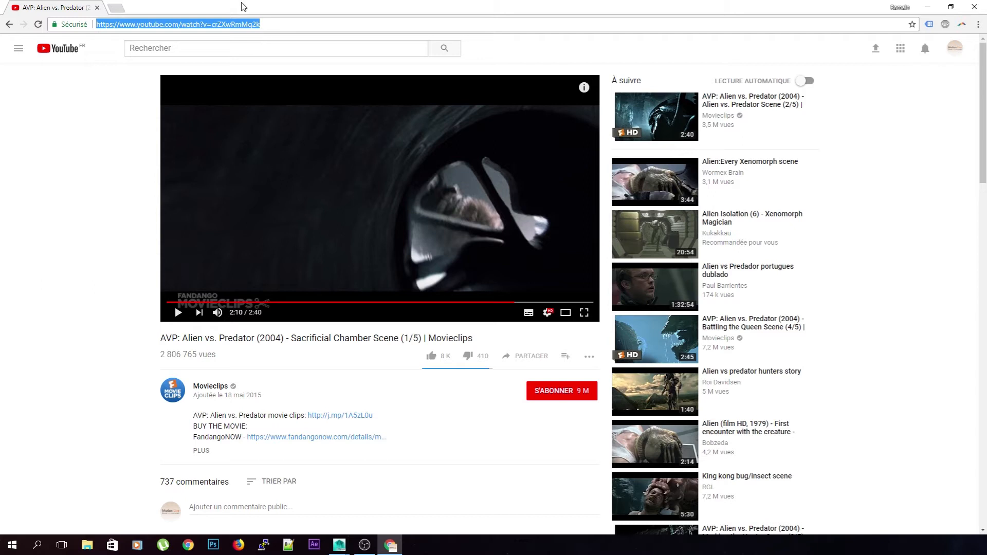
{"action": "left_click", "coordinate": [118, 174]}
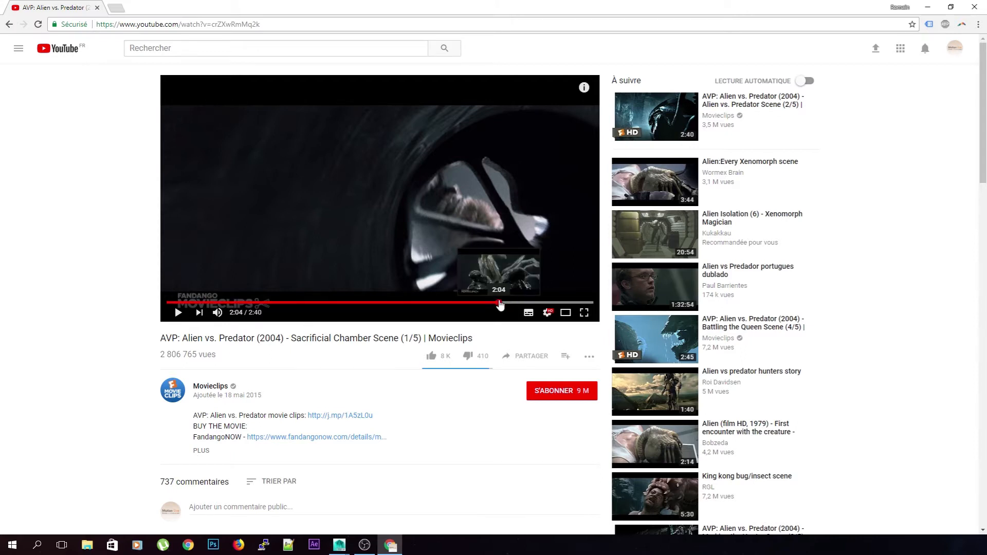
Set the clip's playback speed to 0.25 and move playback back to 2:00
{"action": "left_click", "coordinate": [548, 313]}
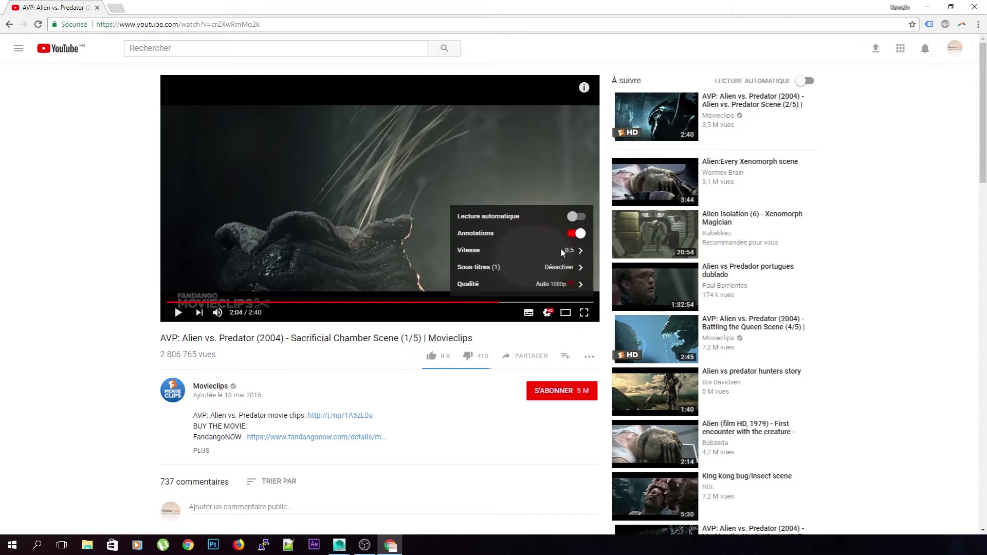
{"action": "left_click", "coordinate": [562, 251]}
{"action": "left_click", "coordinate": [566, 177]}
{"action": "left_click", "coordinate": [489, 303]}
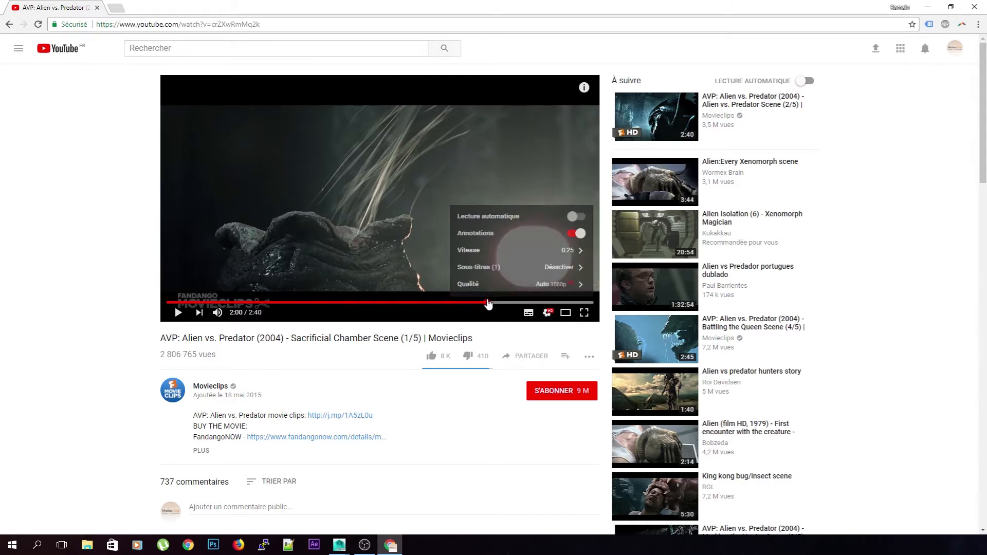
Watch the slow-motion facehugger attack in full screen, pause it and leave full screen
{"action": "left_click", "coordinate": [177, 313]}
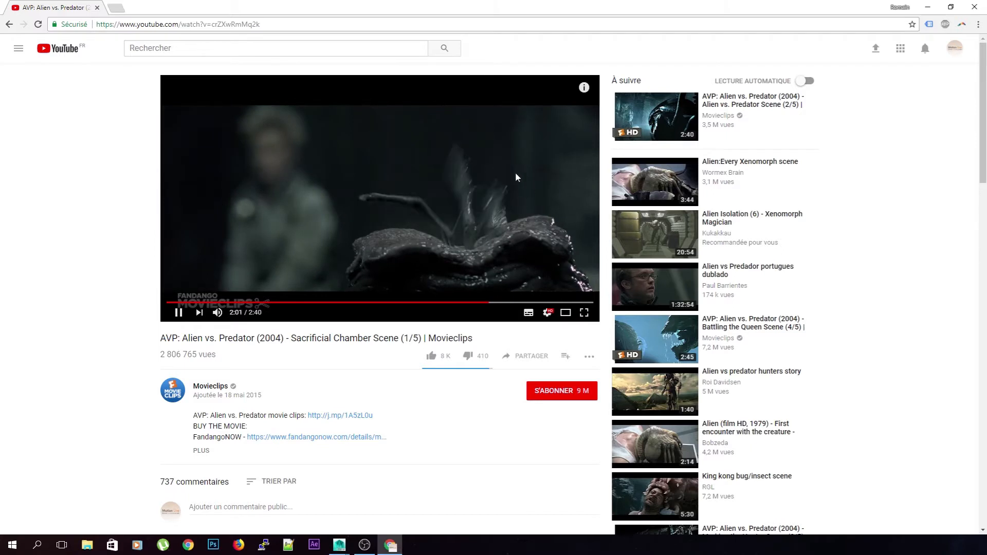
{"action": "left_click", "coordinate": [584, 312]}
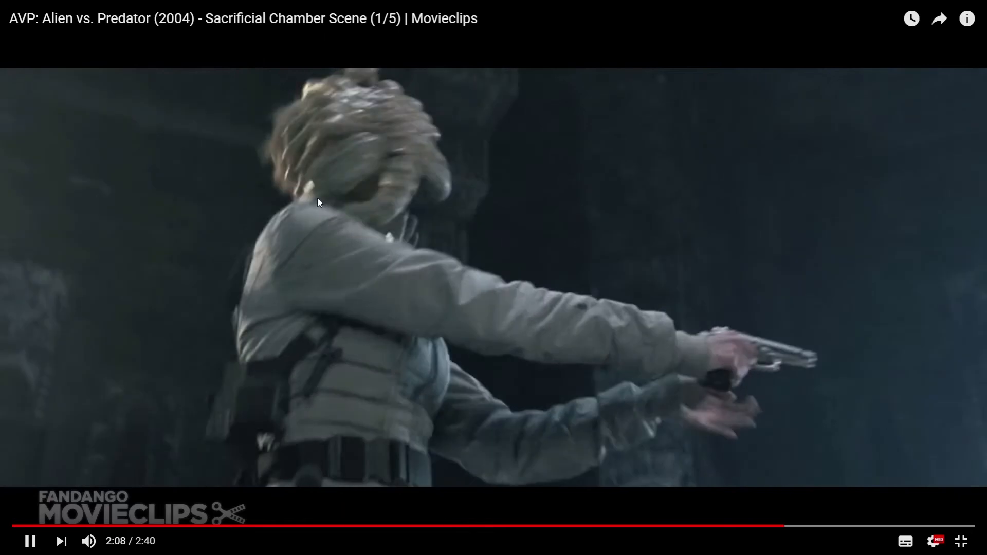
{"action": "left_click", "coordinate": [34, 542]}
{"action": "key", "text": "Escape"}
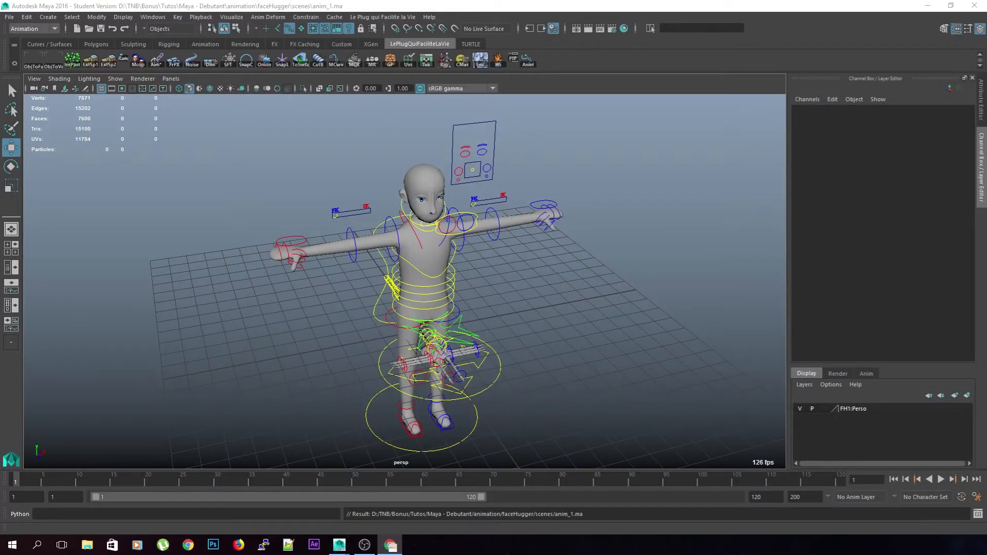
Return to Maya and create a one-face polygon plane about 47 by 53 units around the characters as the ground
{"action": "left_click", "coordinate": [486, 4]}
{"action": "middle_click_drag", "start_coordinate": [546, 280], "coordinate": [504, 241], "text": "alt"}
{"action": "left_click_drag", "start_coordinate": [504, 240], "coordinate": [520, 237], "text": "alt"}
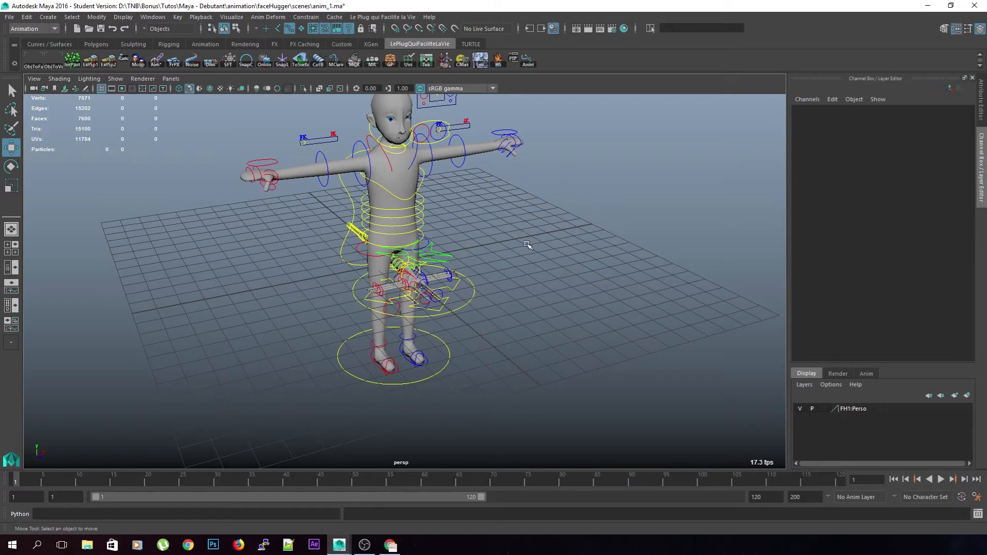
{"action": "scroll", "coordinate": [628, 303], "scroll_direction": "down", "scroll_amount": 3}
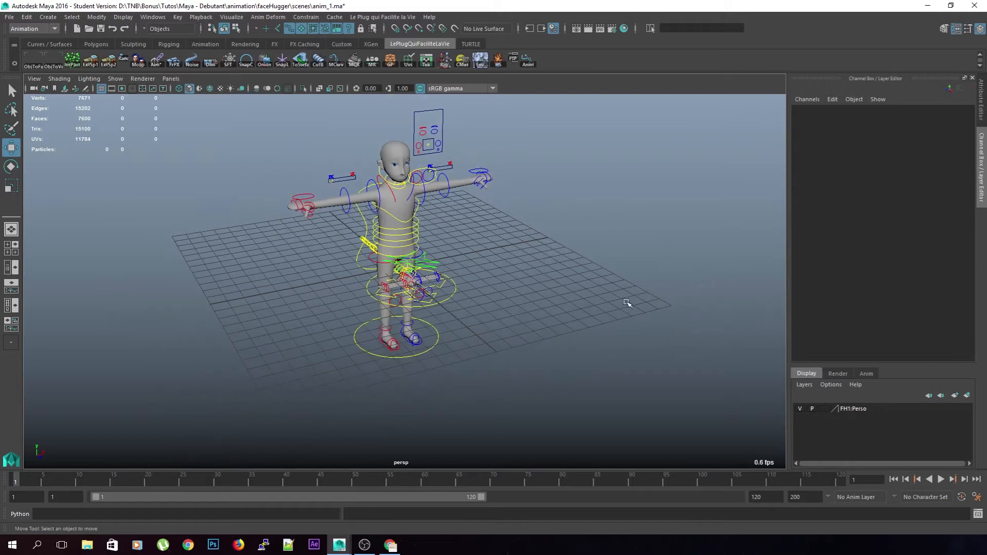
{"action": "right_click_drag", "start_coordinate": [551, 255], "coordinate": [502, 240], "text": "shift"}
{"action": "scroll", "coordinate": [650, 324], "scroll_direction": "down", "scroll_amount": 3}
{"action": "left_click_drag", "start_coordinate": [655, 348], "coordinate": [91, 246]}
Centre the ground plane by setting all its translate values to 0, scale it uniformly to about 2.3 and deselect it
{"action": "middle_click_drag", "start_coordinate": [378, 296], "coordinate": [447, 280]}
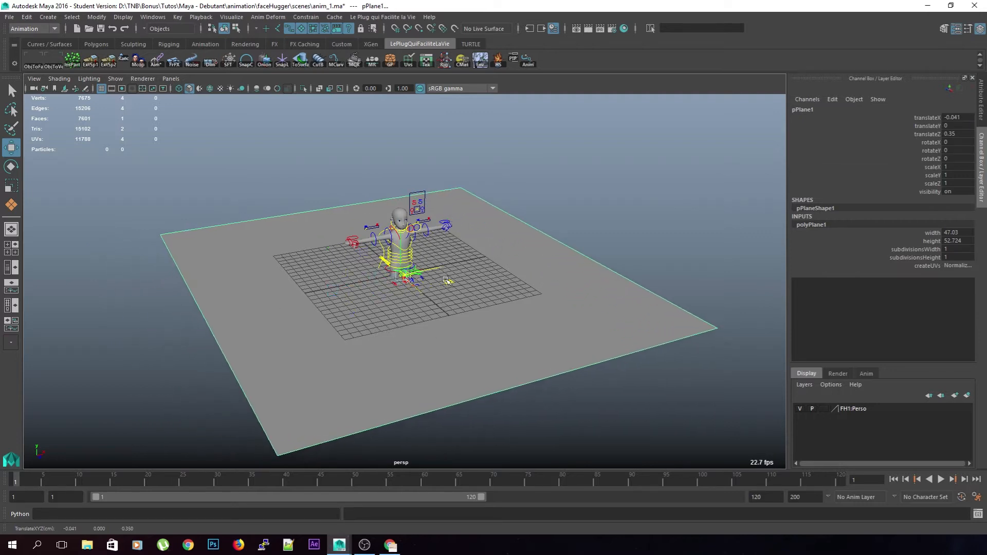
{"action": "left_click_drag", "start_coordinate": [956, 118], "coordinate": [956, 135]}
{"action": "type", "text": "0"}
{"action": "key", "text": "Return"}
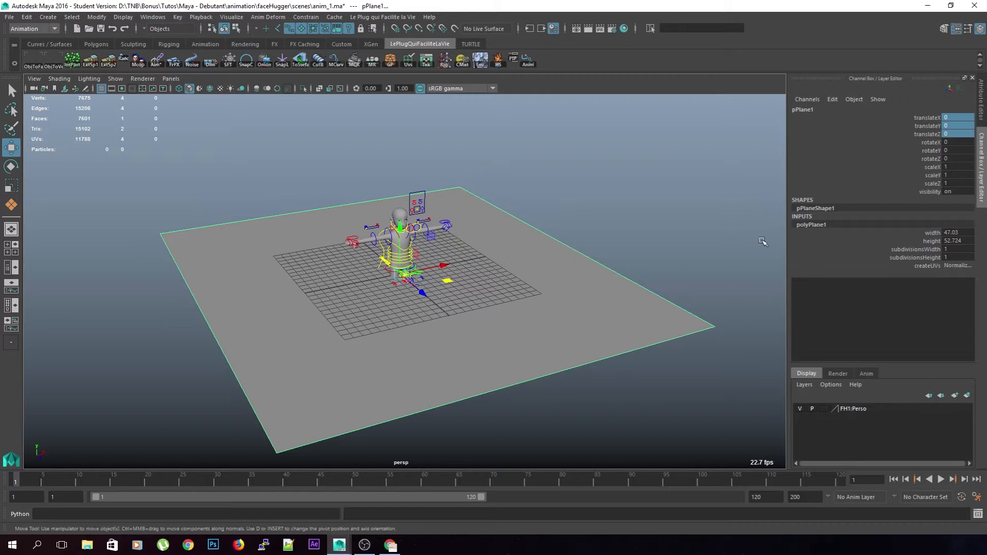
{"action": "key", "text": "r"}
{"action": "middle_click_drag", "start_coordinate": [466, 349], "coordinate": [674, 201]}
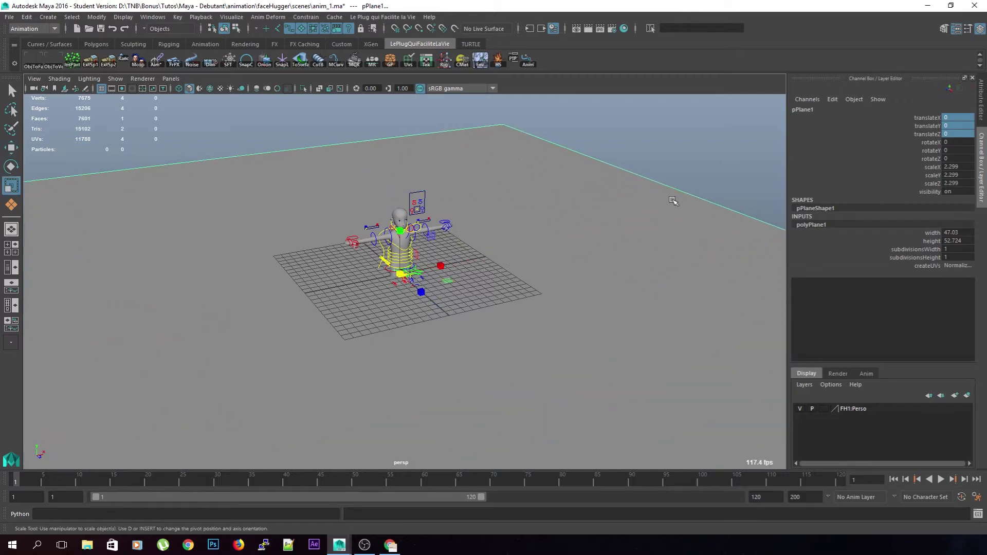
{"action": "left_click", "coordinate": [628, 146]}
Raise the character's ctl_ALL control to about 5.23 in Y so the feet rest on the ground plane
{"action": "scroll", "coordinate": [550, 310], "scroll_direction": "up", "scroll_amount": 4}
{"action": "middle_click_drag", "start_coordinate": [485, 323], "coordinate": [485, 308], "text": "alt"}
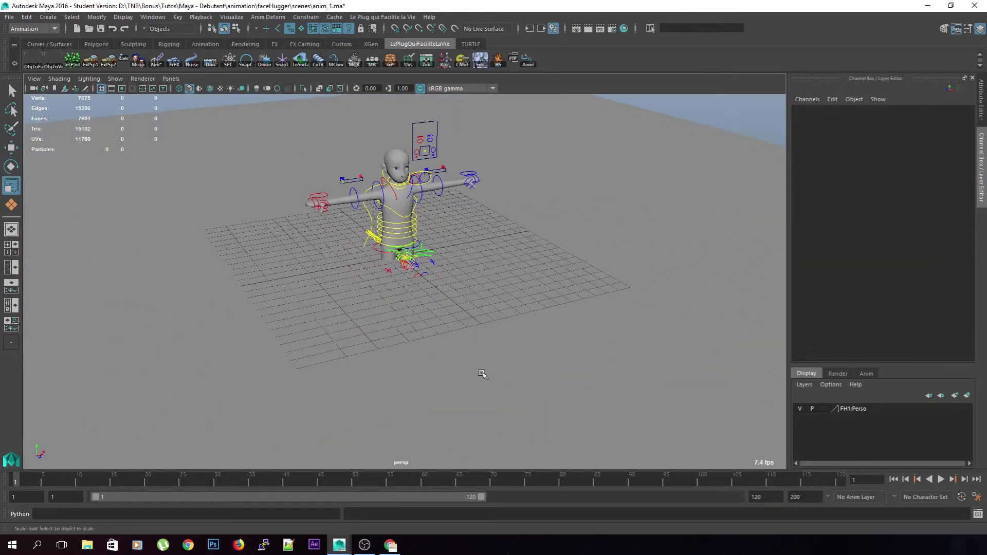
{"action": "left_click_drag", "start_coordinate": [482, 374], "coordinate": [436, 359], "text": "alt"}
{"action": "left_click", "coordinate": [436, 354]}
{"action": "key", "text": "w"}
{"action": "left_click_drag", "start_coordinate": [512, 335], "coordinate": [418, 216], "text": "alt"}
{"action": "scroll", "coordinate": [326, 309], "scroll_direction": "up", "scroll_amount": 8}
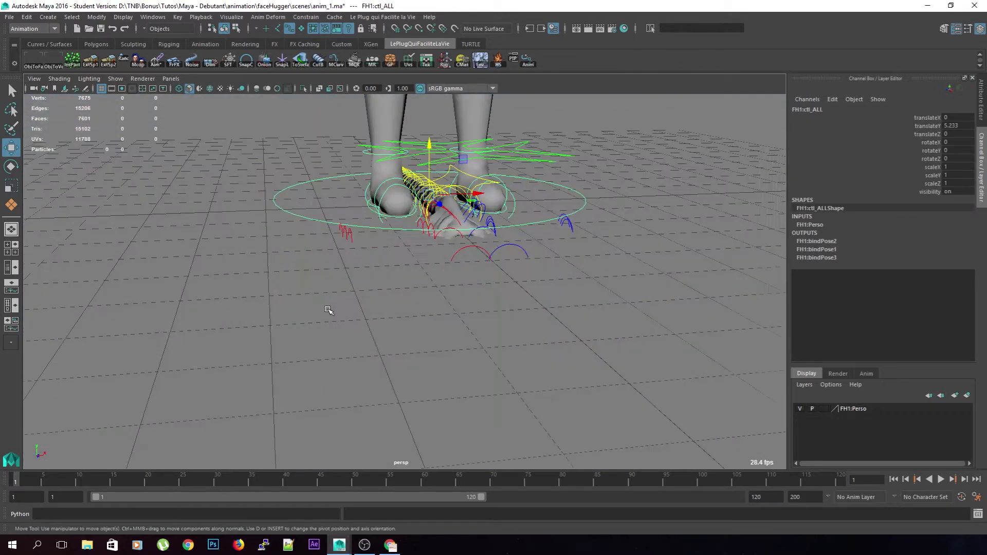
Move the character's ctl_ALL control along the ground away from the facehugger to just beyond the grid's edge and deselect it
{"action": "left_click_drag", "start_coordinate": [326, 309], "coordinate": [665, 401], "text": "alt"}
{"action": "scroll", "coordinate": [503, 380], "scroll_direction": "up", "scroll_amount": 4}
{"action": "left_click_drag", "start_coordinate": [503, 380], "coordinate": [491, 320], "text": "alt"}
{"action": "middle_click_drag", "start_coordinate": [491, 320], "coordinate": [419, 296], "text": "alt"}
{"action": "left_click_drag", "start_coordinate": [473, 293], "coordinate": [428, 379]}
{"action": "scroll", "coordinate": [481, 320], "scroll_direction": "down", "scroll_amount": 8}
{"action": "left_click_drag", "start_coordinate": [461, 315], "coordinate": [496, 286]}
{"action": "key", "text": "e"}
{"action": "scroll", "coordinate": [630, 304], "scroll_direction": "down", "scroll_amount": 5}
{"action": "left_click", "coordinate": [688, 188]}
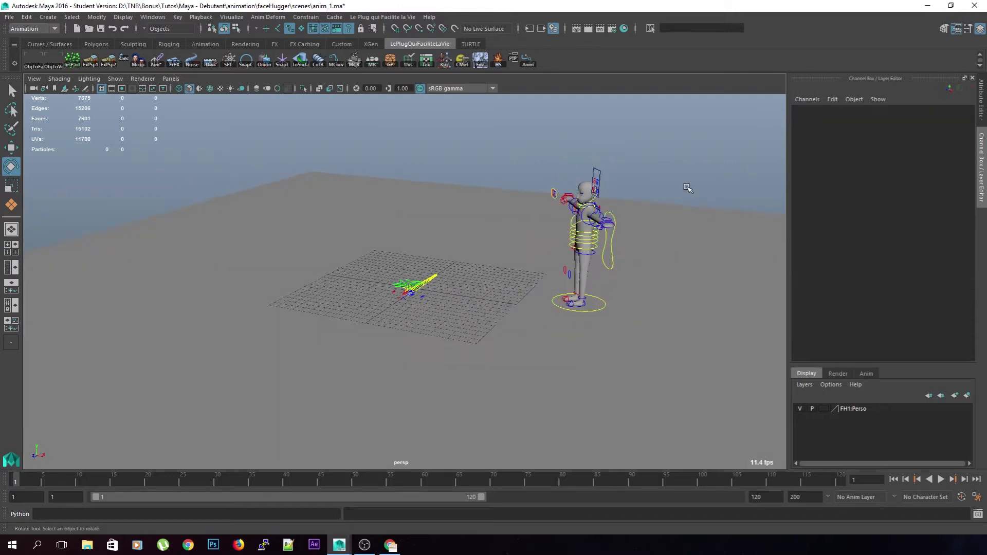
Raise the facehugger's c_all control to about 0.28 in Y so its body sits on the ground plane
{"action": "scroll", "coordinate": [509, 306], "scroll_direction": "up", "scroll_amount": 3}
{"action": "left_click_drag", "start_coordinate": [510, 273], "coordinate": [442, 290], "text": "alt"}
{"action": "left_click", "coordinate": [525, 153]}
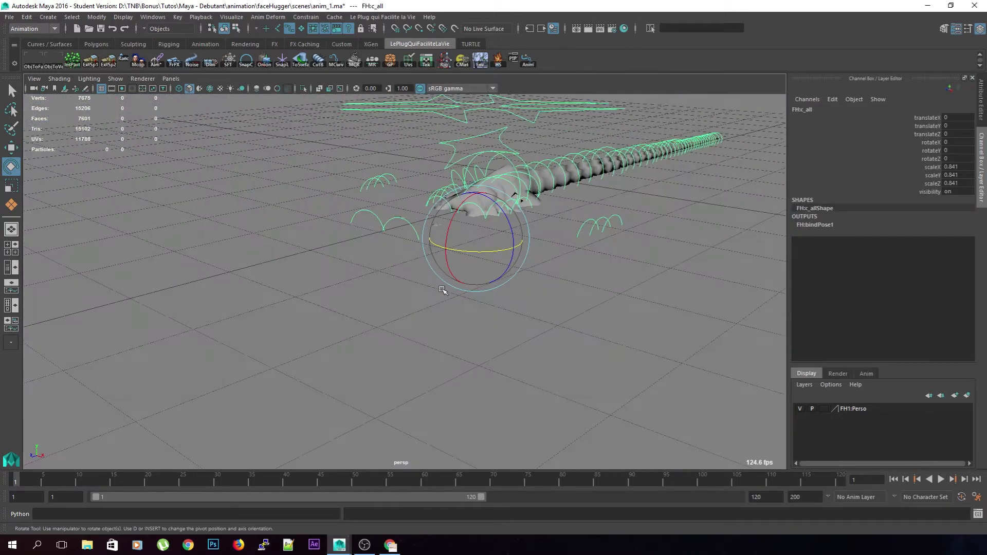
{"action": "key", "text": "w"}
{"action": "left_click_drag", "start_coordinate": [481, 158], "coordinate": [483, 157]}
{"action": "key", "text": "ctrl+z"}
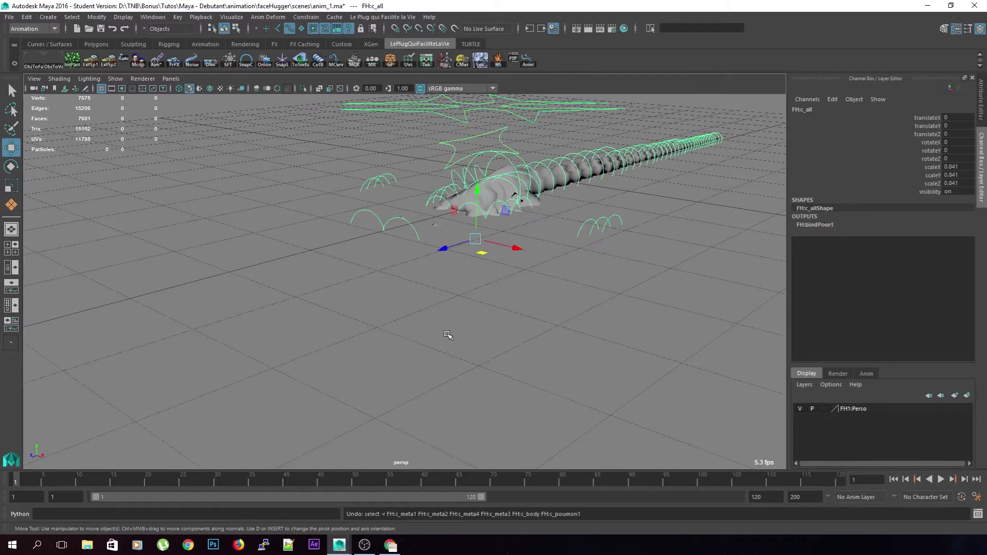
{"action": "mouse_move", "coordinate": [514, 346]}
{"action": "middle_mouse_down"}
{"action": "mouse_move", "coordinate": [508, 325]}
{"action": "mouse_move", "coordinate": [503, 345]}
{"action": "mouse_move", "coordinate": [504, 330]}
{"action": "middle_mouse_up"}
{"action": "scroll", "coordinate": [503, 331], "scroll_direction": "down", "scroll_amount": 8}
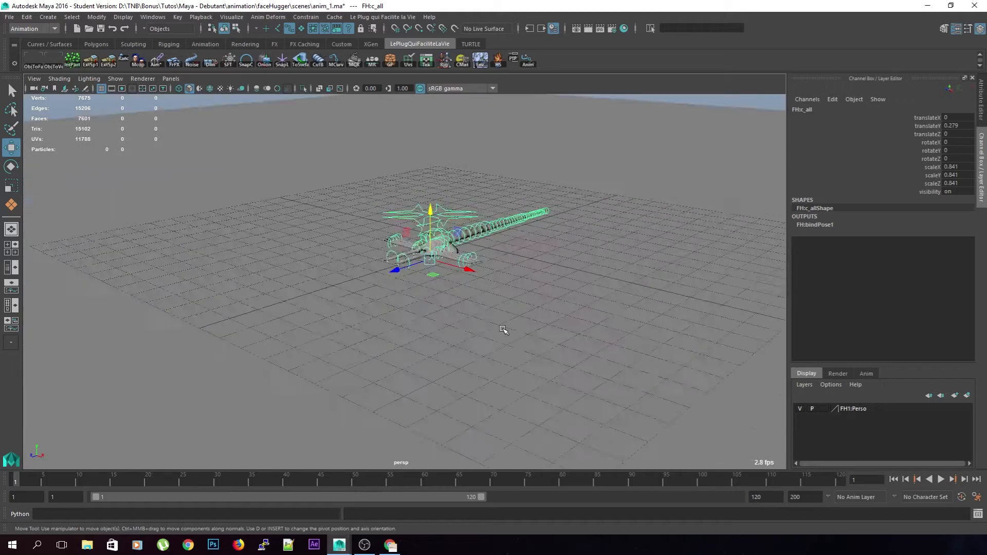
Move the facehugger's c_all control to about -7.62 in X and -2.25 in Z, and rotate it about 12 degrees in Y
{"action": "mouse_move", "coordinate": [489, 350]}
{"action": "left_mouse_down", "text": "alt"}
{"action": "mouse_move", "coordinate": [544, 356]}
{"action": "mouse_move", "coordinate": [497, 361]}
{"action": "left_mouse_up", "text": "alt"}
{"action": "left_click_drag", "start_coordinate": [483, 291], "coordinate": [397, 291]}
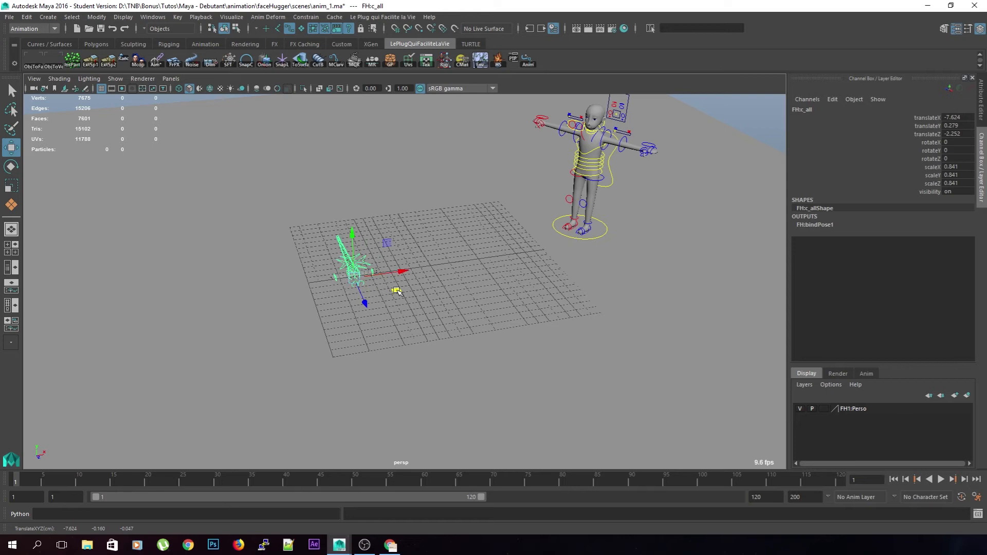
{"action": "key", "text": "e"}
{"action": "left_click_drag", "start_coordinate": [343, 302], "coordinate": [354, 288]}
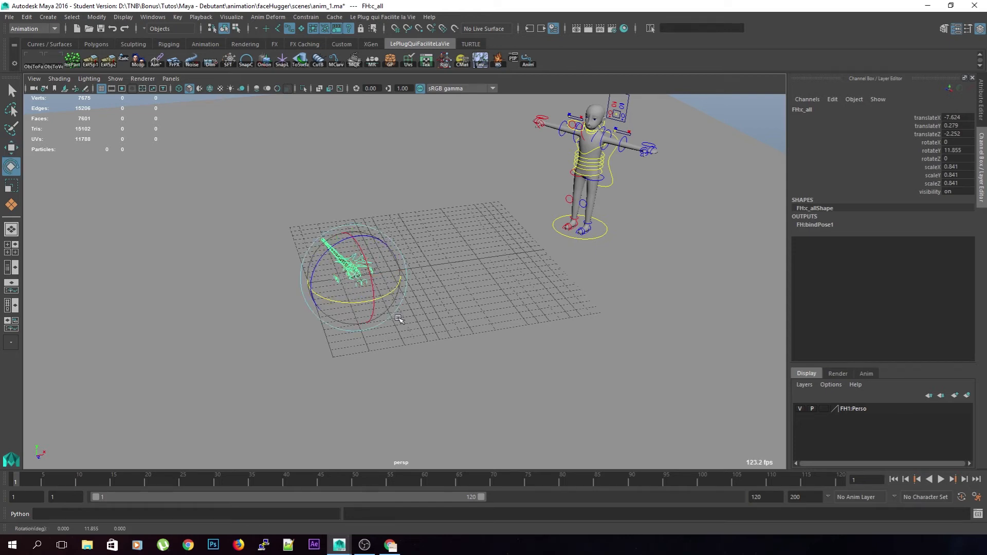
{"action": "left_click_drag", "start_coordinate": [446, 337], "coordinate": [511, 375], "text": "alt"}
{"action": "left_click", "coordinate": [444, 320]}
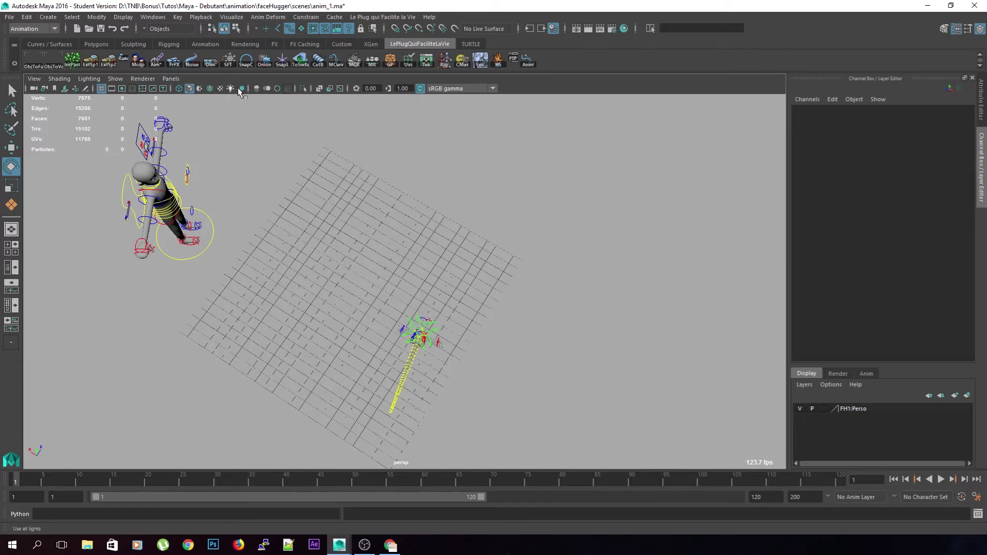
Sketch the facehugger's planned path with the Grease Pencil, zigzagging forward from its start and curving across to the character
{"action": "left_click", "coordinate": [89, 89]}
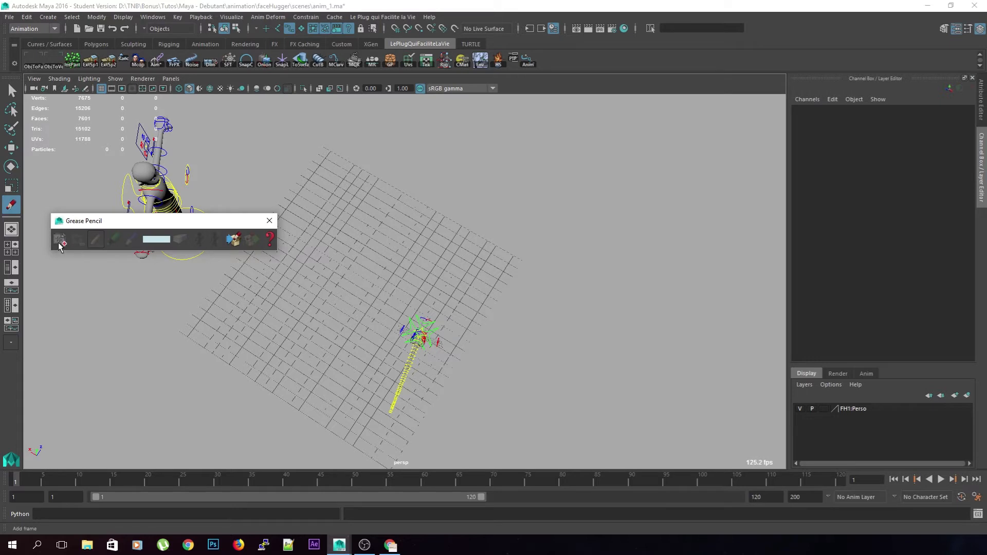
{"action": "left_click_drag", "start_coordinate": [431, 306], "coordinate": [448, 260]}
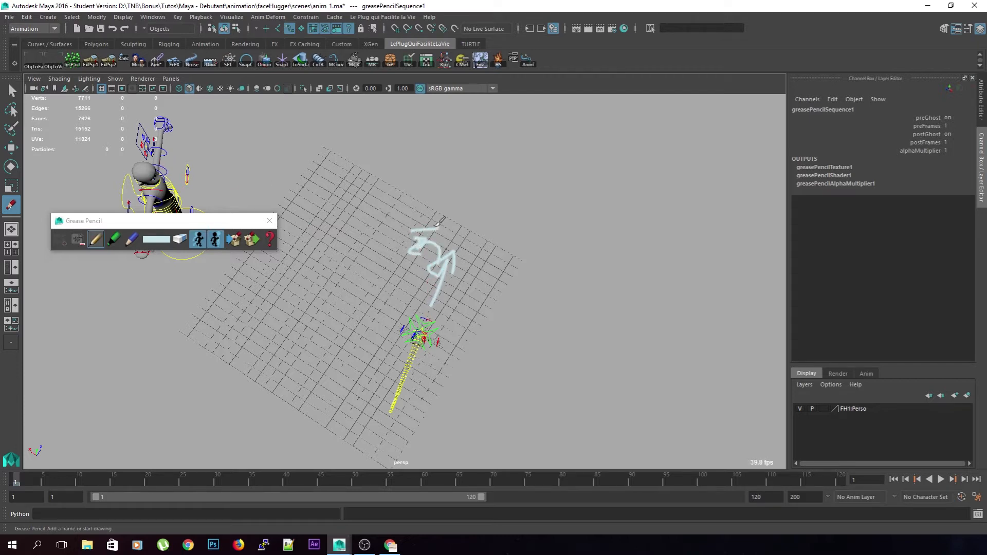
{"action": "mouse_move", "coordinate": [435, 225]}
{"action": "left_mouse_down"}
{"action": "mouse_move", "coordinate": [136, 199]}
{"action": "mouse_move", "coordinate": [170, 205]}
{"action": "left_mouse_up"}
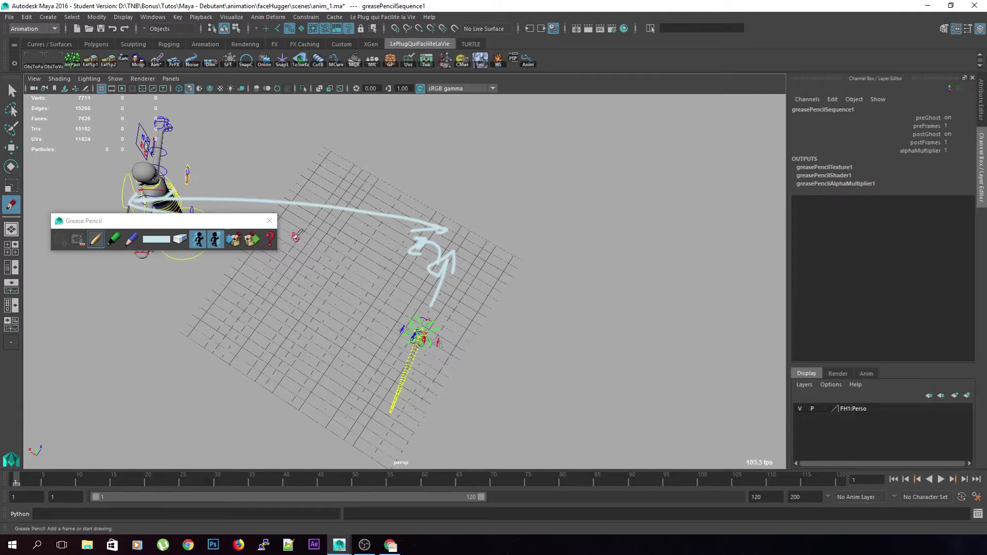
{"action": "left_click", "coordinate": [269, 221]}
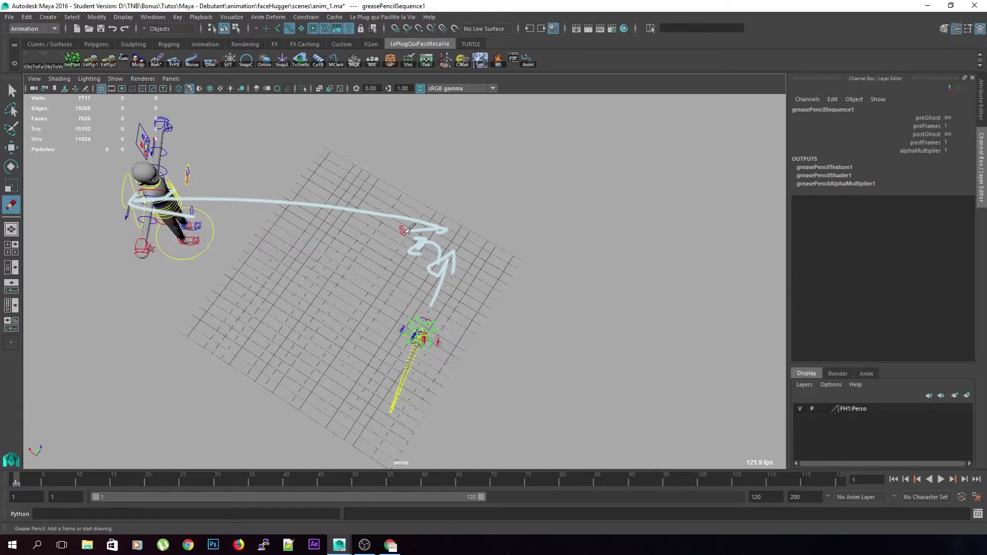
Delete the Grease Pencil path sketch and close the Outliner
{"action": "key", "text": "q"}
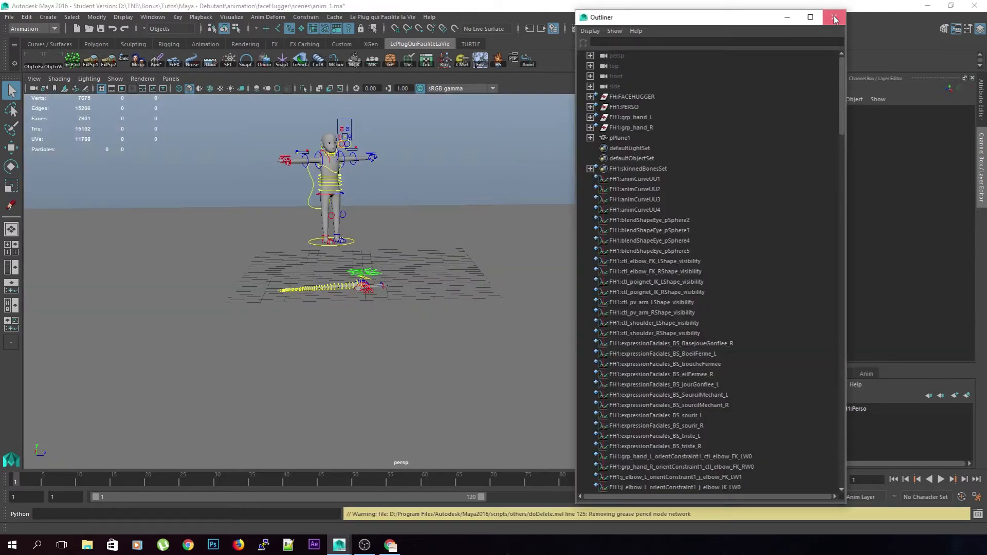
{"action": "left_click", "coordinate": [834, 18]}
Scale the facehugger's c_scalePattes leg control to about 0.737 on all axes and lower it to about -0.196 in Y
{"action": "scroll", "coordinate": [363, 349], "scroll_direction": "up", "scroll_amount": 6}
{"action": "middle_click_drag", "start_coordinate": [319, 344], "coordinate": [447, 369], "text": "alt"}
{"action": "left_click_drag", "start_coordinate": [448, 368], "coordinate": [441, 353], "text": "alt"}
{"action": "middle_click_drag", "start_coordinate": [441, 353], "coordinate": [475, 353], "text": "alt"}
{"action": "left_click_drag", "start_coordinate": [381, 348], "coordinate": [398, 344], "text": "alt"}
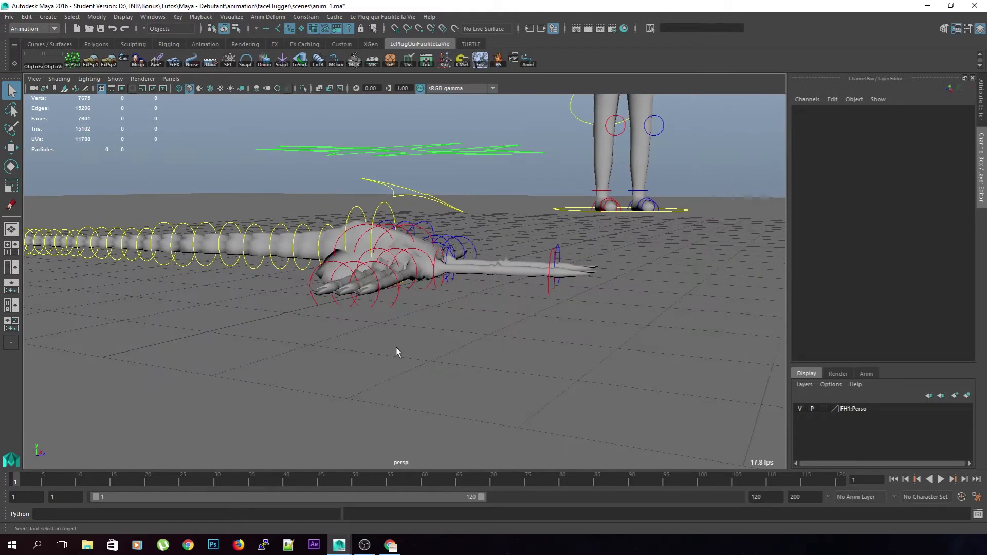
{"action": "left_click", "coordinate": [476, 152]}
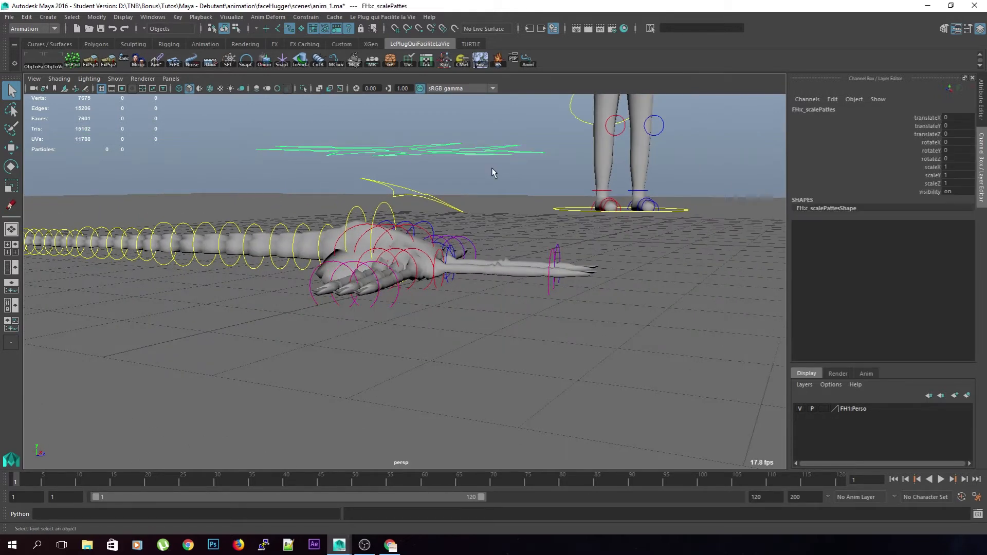
{"action": "key", "text": "r"}
{"action": "left_click_drag", "start_coordinate": [574, 253], "coordinate": [560, 258], "text": "alt"}
{"action": "middle_click_drag", "start_coordinate": [560, 258], "coordinate": [519, 266]}
{"action": "left_click_drag", "start_coordinate": [518, 266], "coordinate": [431, 258], "text": "alt"}
{"action": "key", "text": "w"}
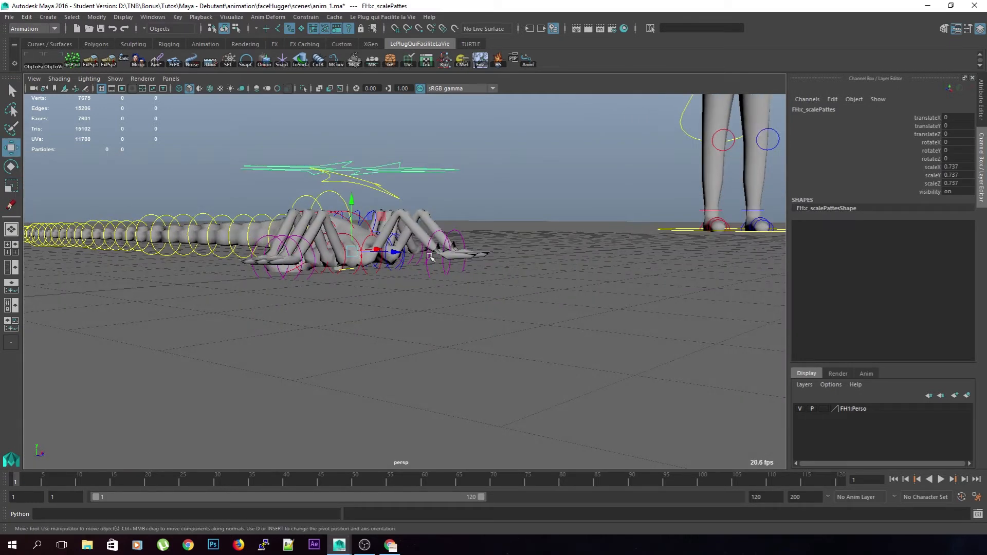
{"action": "left_click_drag", "start_coordinate": [348, 201], "coordinate": [349, 216]}
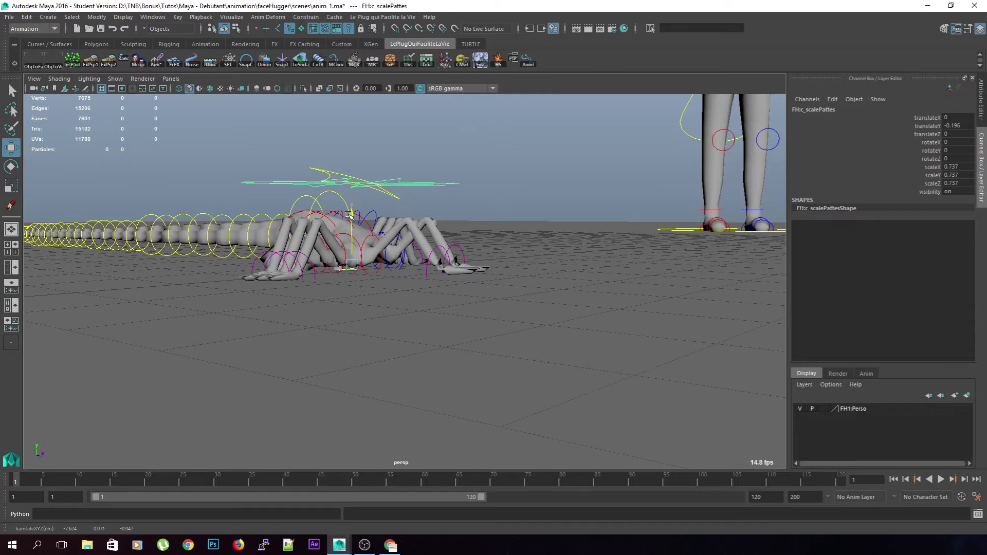
{"action": "mouse_move", "coordinate": [432, 244]}
{"action": "left_mouse_down", "text": "alt"}
{"action": "mouse_move", "coordinate": [370, 258]}
{"action": "mouse_move", "coordinate": [436, 253]}
{"action": "left_mouse_up", "text": "alt"}
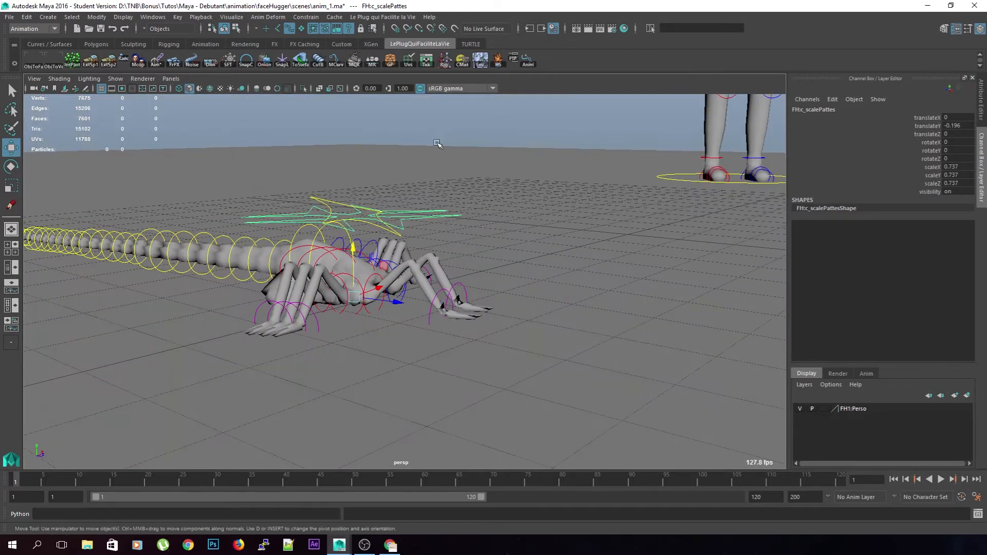
Try raising the facehugger's c_body control slightly, undo the move and deselect the control
{"action": "left_click", "coordinate": [380, 157]}
{"action": "left_click_drag", "start_coordinate": [380, 157], "coordinate": [373, 198], "text": "alt"}
{"action": "left_click", "coordinate": [391, 225]}
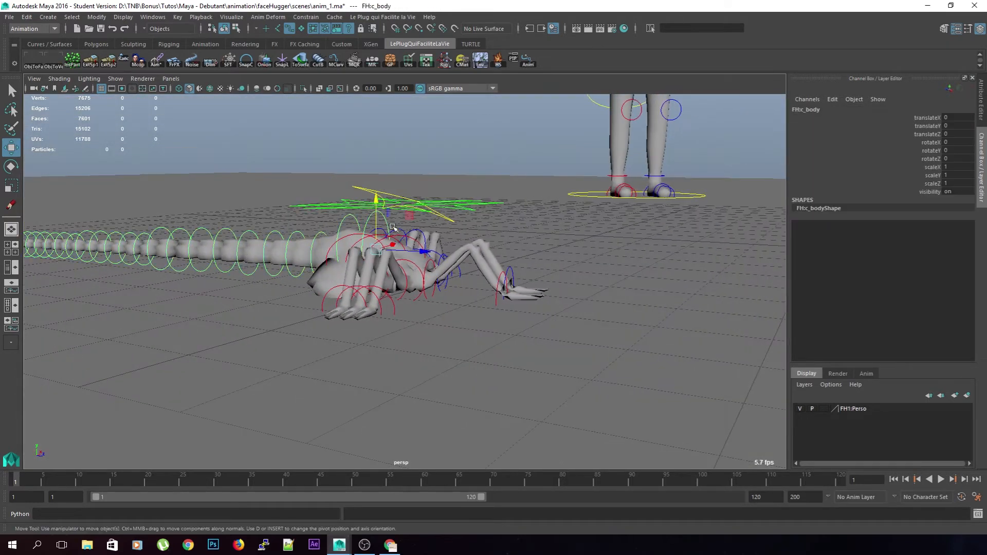
{"action": "left_click_drag", "start_coordinate": [381, 247], "coordinate": [381, 237]}
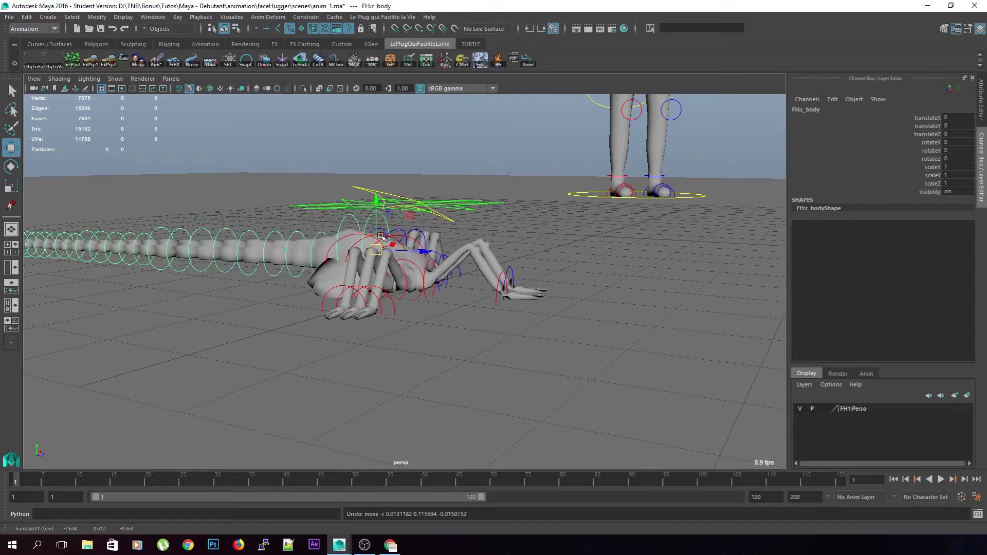
{"action": "left_click", "coordinate": [460, 162]}
Move the facehugger's c_pelvis control to about 0.15, 0.375, 0.071 and rotate it to about 8.3, -3.3, 5.5 degrees
{"action": "left_click_drag", "start_coordinate": [460, 162], "coordinate": [459, 185], "text": "alt"}
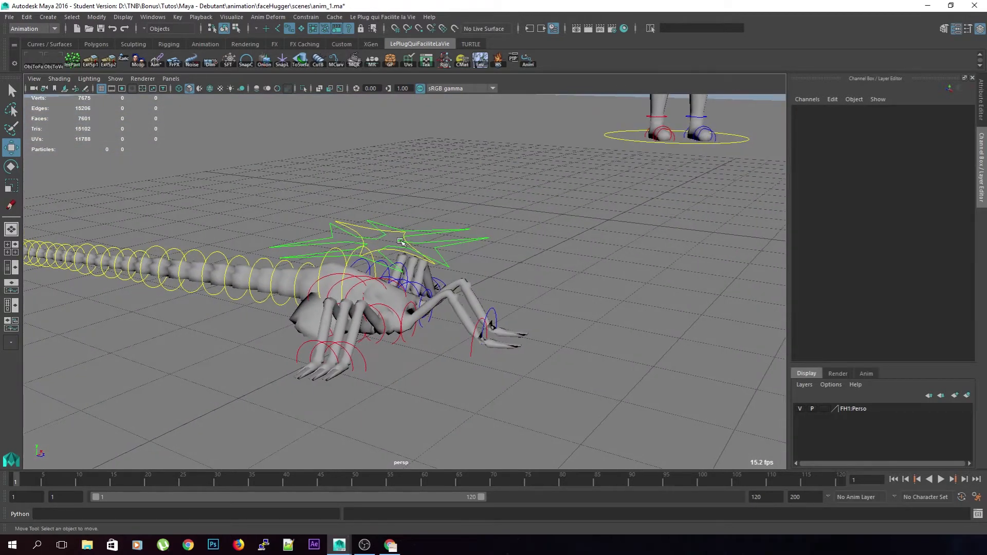
{"action": "left_click", "coordinate": [360, 226]}
{"action": "left_click_drag", "start_coordinate": [385, 288], "coordinate": [452, 335]}
{"action": "key", "text": "e"}
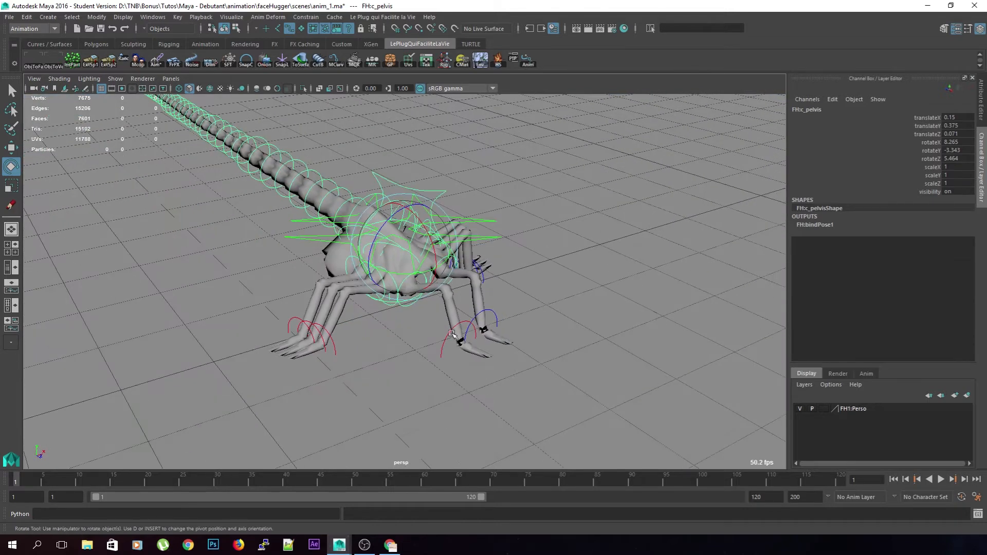
Spread the two front legs outward, placing c_legAv_L_Av at about 0.739 in X and -0.081 in Z, rotated about 43.8 degrees in Y
{"action": "left_click", "coordinate": [445, 347]}
{"action": "key", "text": "w"}
{"action": "left_click_drag", "start_coordinate": [510, 347], "coordinate": [464, 356]}
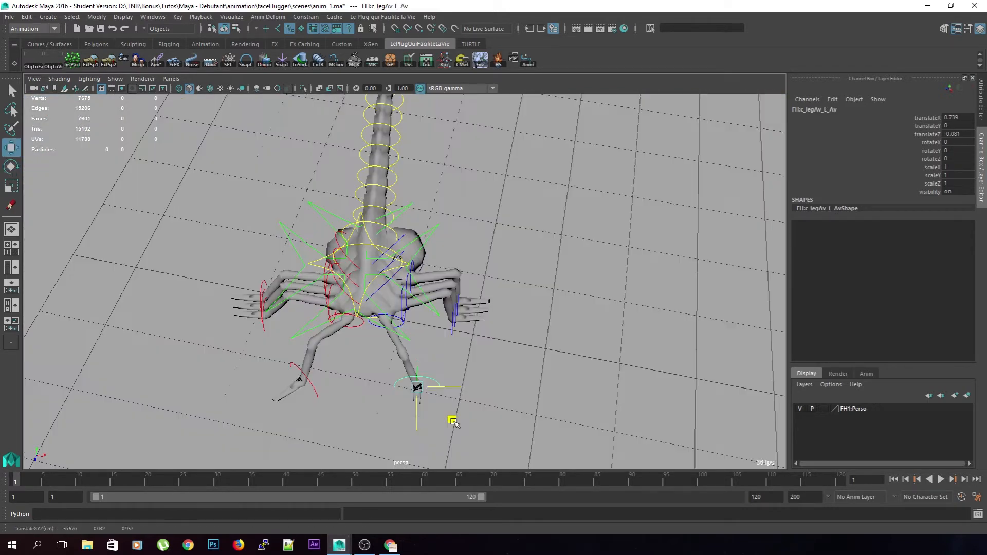
{"action": "key", "text": "e"}
{"action": "left_click_drag", "start_coordinate": [392, 422], "coordinate": [458, 438]}
{"action": "middle_click_drag", "start_coordinate": [386, 445], "coordinate": [391, 354], "text": "alt"}
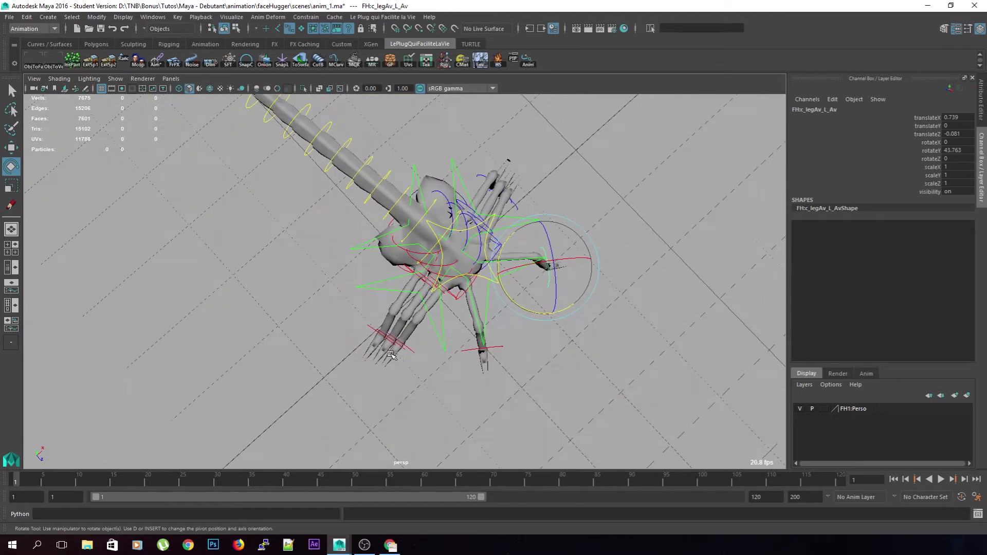
Move the rear right leg control c_leg5_R to about -0.018 in X and -0.204 in Z, and undo its trial rotations
{"action": "left_click", "coordinate": [376, 334]}
{"action": "key", "text": "w"}
{"action": "left_click_drag", "start_coordinate": [426, 371], "coordinate": [424, 327]}
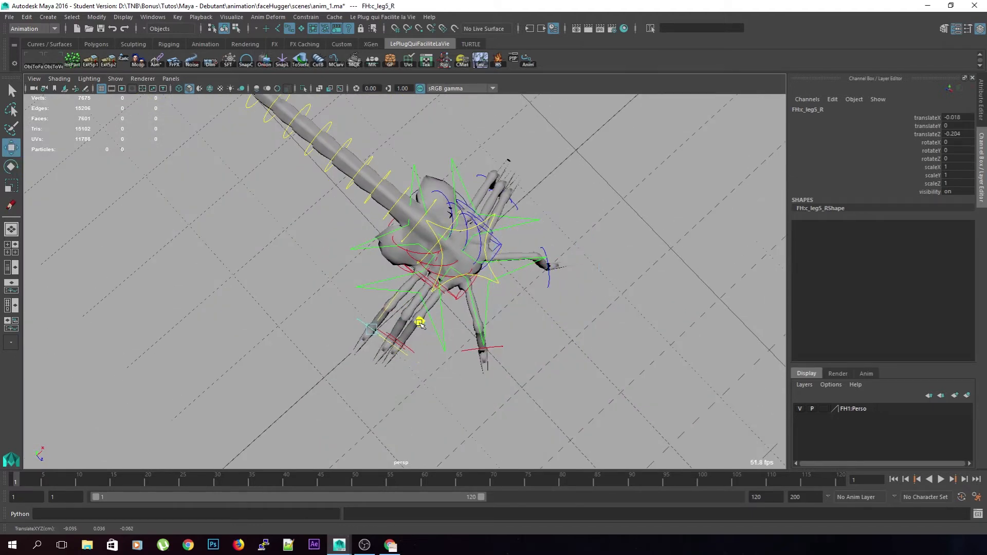
{"action": "key", "text": "e"}
{"action": "left_click_drag", "start_coordinate": [388, 371], "coordinate": [409, 358]}
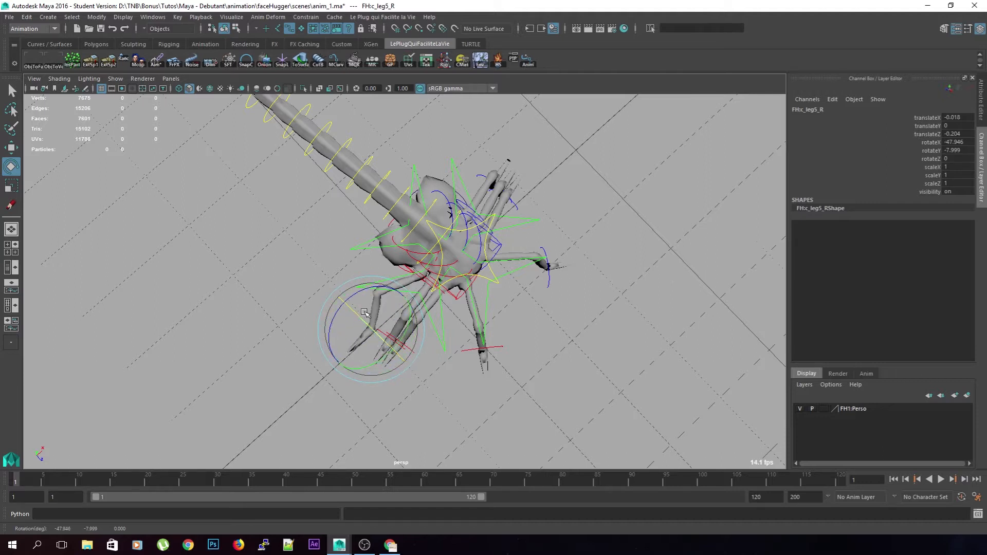
{"action": "key", "text": "ctrl+z"}
{"action": "key", "text": "ctrl+z"}
{"action": "key", "text": "ctrl+z"}
Move the right leg control c_leg3_R forward to about 0.119 in X and 0.507 in Z, and rotate its foot slightly
{"action": "left_click", "coordinate": [439, 372]}
{"action": "left_click", "coordinate": [405, 345]}
{"action": "key", "text": "w"}
{"action": "left_click_drag", "start_coordinate": [422, 370], "coordinate": [471, 343]}
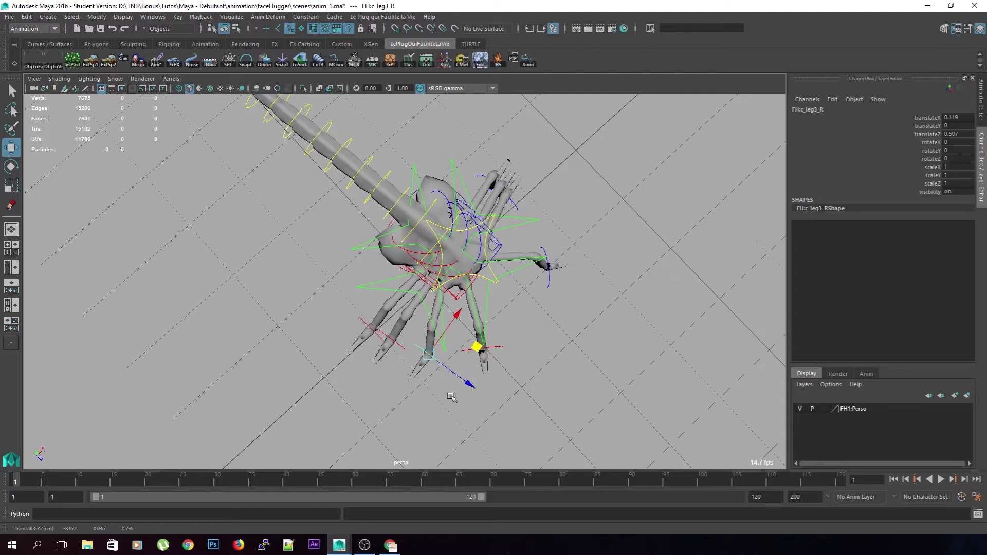
{"action": "key", "text": "e"}
{"action": "left_click_drag", "start_coordinate": [436, 397], "coordinate": [430, 387]}
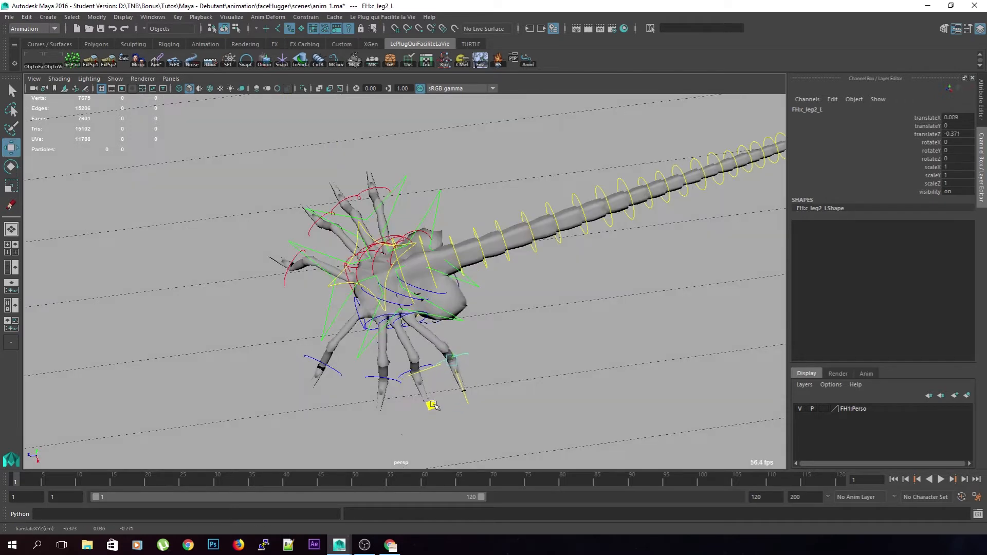
Spread the left legs apart, with c_leg2_L at about 0.009 in X and -0.371 in Z, and rotate its foot
{"action": "key", "text": "e"}
{"action": "left_click_drag", "start_coordinate": [445, 403], "coordinate": [346, 342]}
{"action": "left_click", "coordinate": [363, 236]}
Select the facehugger's tail controls from c_queue2 to the tip, and try the Manip rotate center before restoring Default
{"action": "left_click_drag", "start_coordinate": [364, 236], "coordinate": [404, 225], "text": "alt"}
{"action": "left_click_drag", "start_coordinate": [228, 245], "coordinate": [462, 304]}
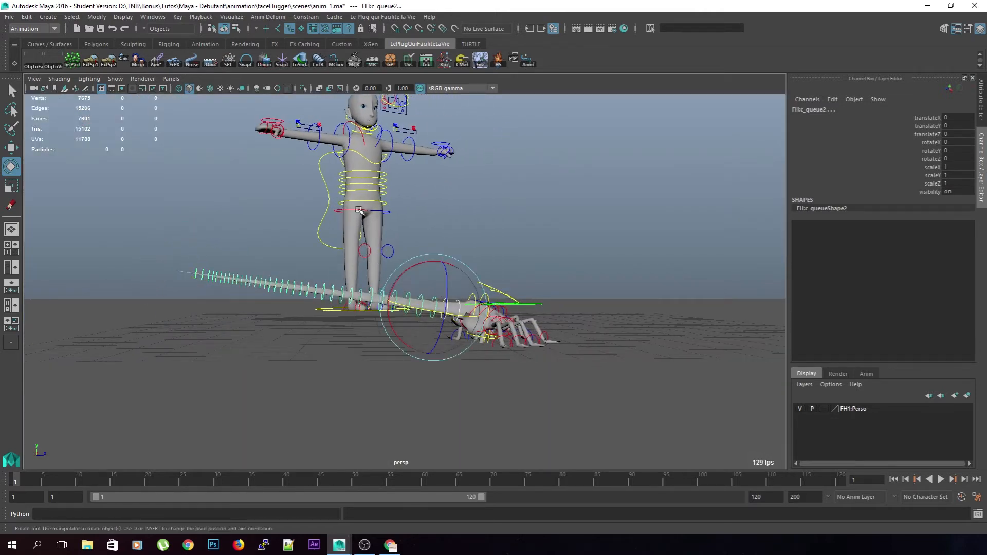
{"action": "double_click", "coordinate": [11, 166]}
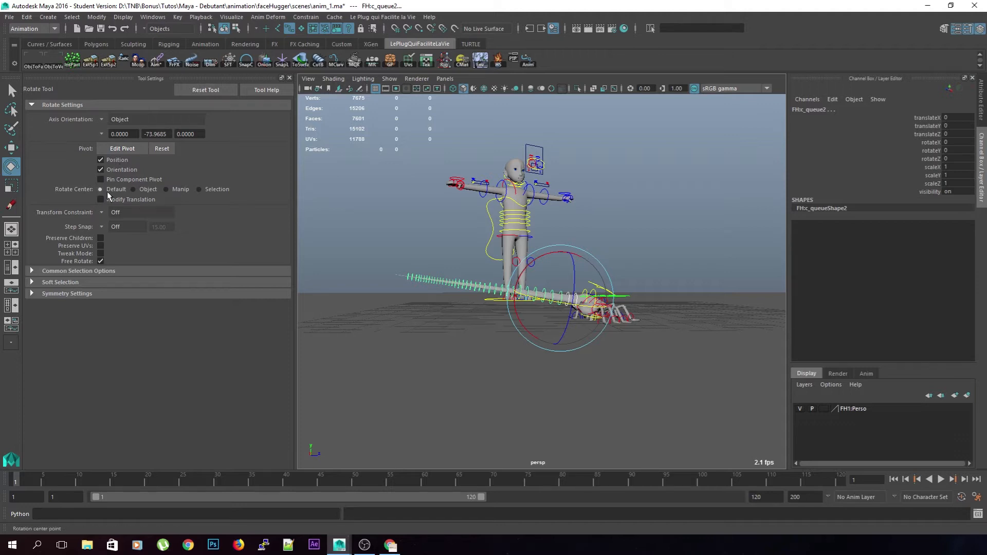
{"action": "left_click", "coordinate": [166, 190]}
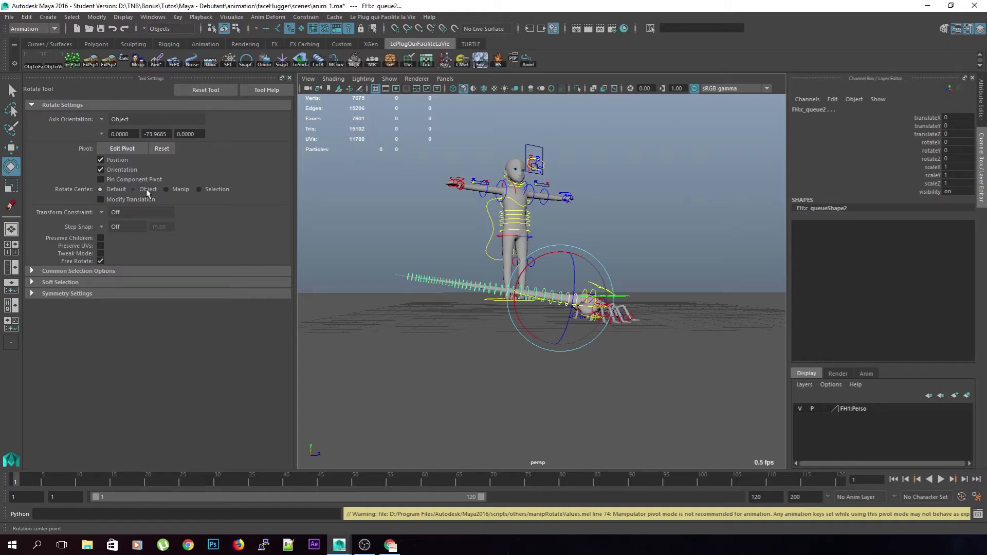
{"action": "left_click", "coordinate": [289, 78]}
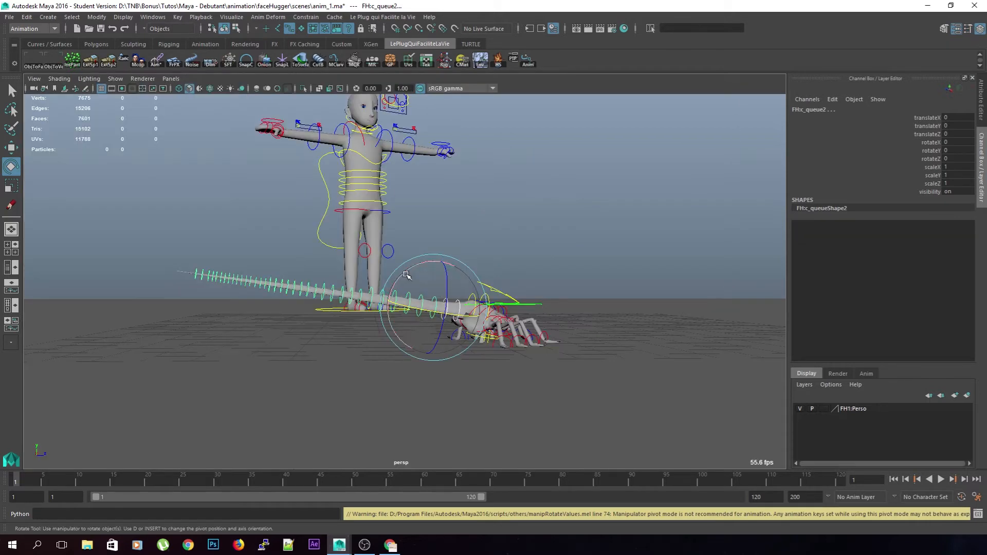
Try curling the whole tail upward at about 4.8, 8 and -2.1 degrees per control, and reset the rotations to 0
{"action": "left_click_drag", "start_coordinate": [405, 278], "coordinate": [419, 279]}
{"action": "left_click_drag", "start_coordinate": [534, 311], "coordinate": [418, 301], "text": "alt"}
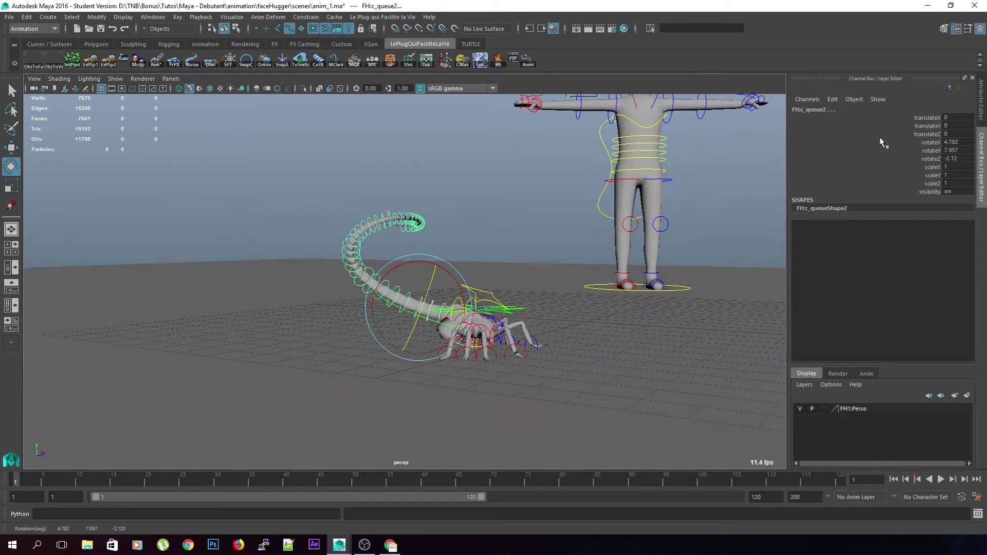
{"action": "left_click_drag", "start_coordinate": [952, 143], "coordinate": [954, 159]}
{"action": "type", "text": "0"}
{"action": "key", "text": "Return"}
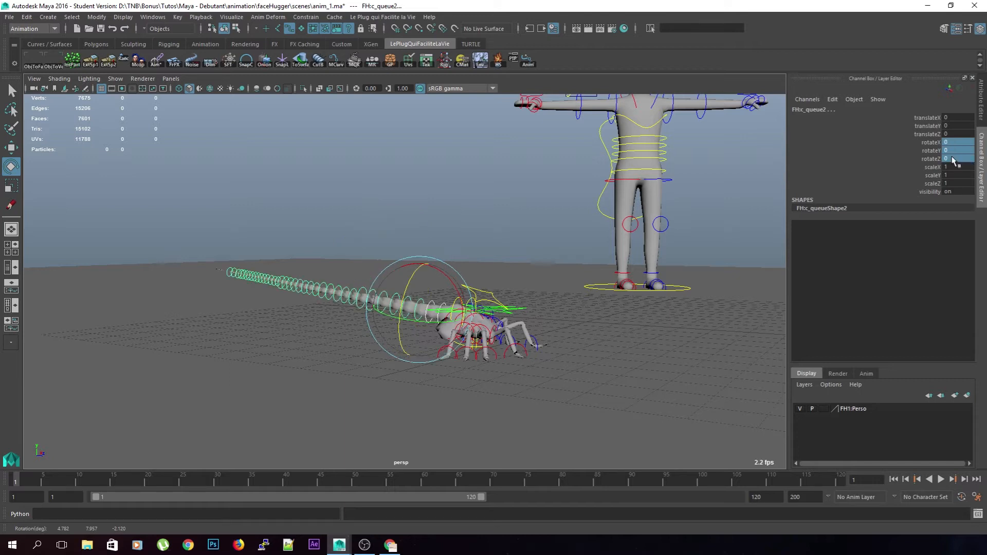
Bend the tail controls to about -5.718, 2.683 and 1.394 degrees, and reset the rotations beyond the base section to 0
{"action": "mouse_move", "coordinate": [450, 277]}
{"action": "left_mouse_down"}
{"action": "mouse_move", "coordinate": [432, 310]}
{"action": "mouse_move", "coordinate": [442, 277]}
{"action": "left_mouse_up"}
{"action": "left_click_drag", "start_coordinate": [387, 329], "coordinate": [394, 299], "text": "alt"}
{"action": "left_click_drag", "start_coordinate": [462, 441], "coordinate": [353, 386]}
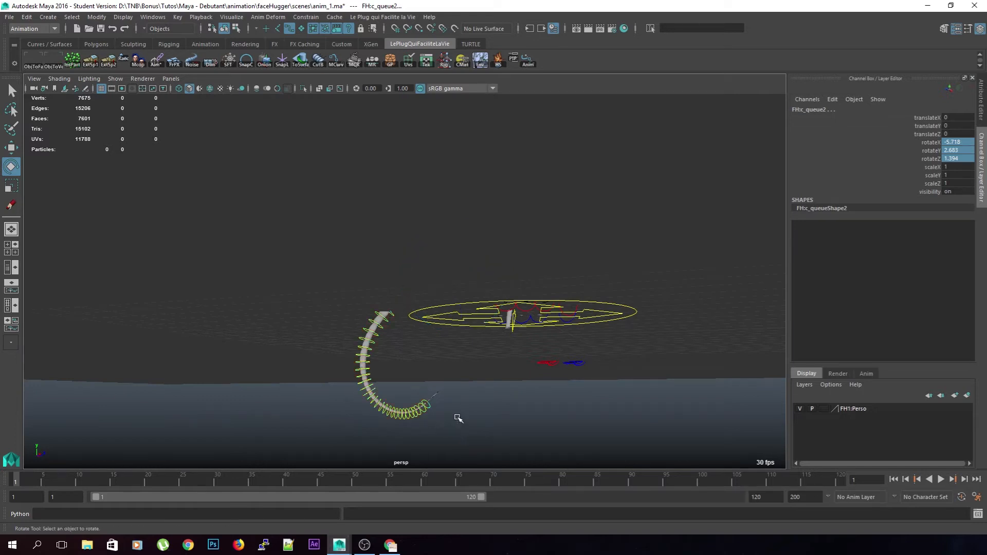
{"action": "left_click_drag", "start_coordinate": [456, 414], "coordinate": [472, 405], "text": "alt"}
{"action": "key", "text": "ctrl+z"}
{"action": "left_click_drag", "start_coordinate": [353, 213], "coordinate": [481, 304], "text": "ctrl"}
{"action": "left_click_drag", "start_coordinate": [417, 367], "coordinate": [439, 438]}
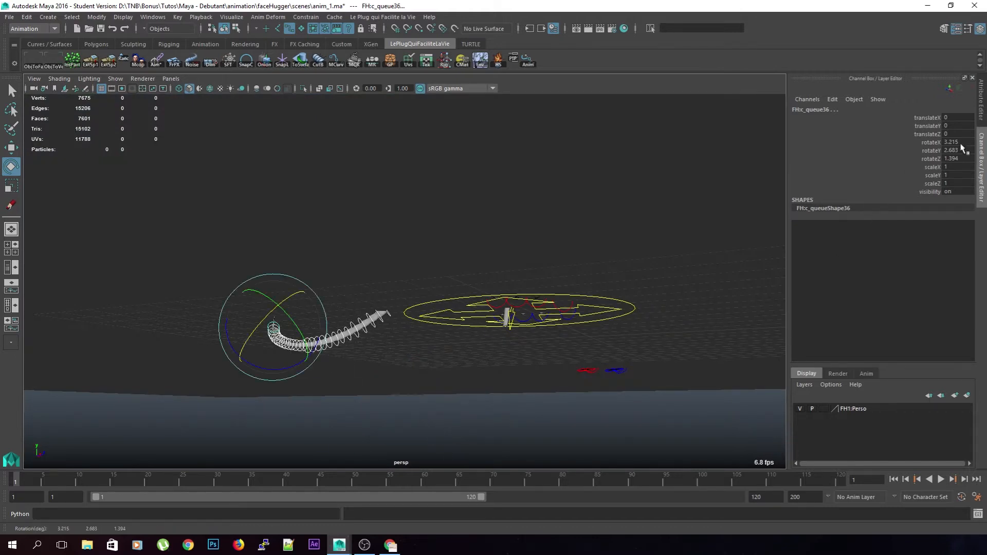
{"action": "left_click_drag", "start_coordinate": [960, 144], "coordinate": [961, 159]}
{"action": "key", "text": "Return"}
Rotate c_queue7 and its neighbouring controls back upward so the rest of the tail lies along the ground
{"action": "middle_click_drag", "start_coordinate": [371, 311], "coordinate": [389, 325], "text": "alt"}
{"action": "left_click_drag", "start_coordinate": [389, 325], "coordinate": [399, 349], "text": "alt"}
{"action": "middle_click_drag", "start_coordinate": [399, 350], "coordinate": [398, 307], "text": "alt"}
{"action": "scroll", "coordinate": [397, 306], "scroll_direction": "up", "scroll_amount": 2}
{"action": "left_click", "coordinate": [419, 306]}
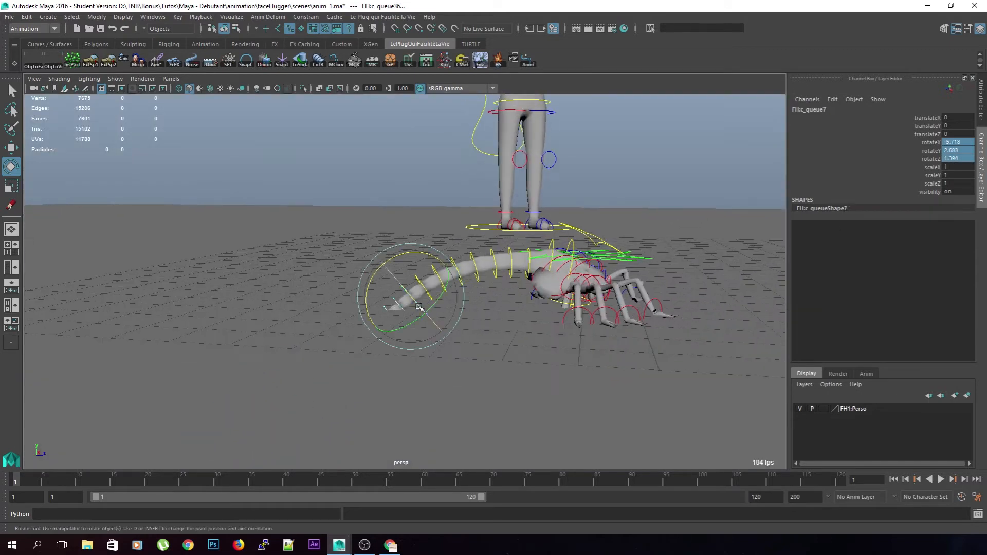
{"action": "left_click_drag", "start_coordinate": [403, 257], "coordinate": [357, 274]}
{"action": "left_click", "coordinate": [483, 354]}
{"action": "left_click", "coordinate": [395, 289]}
{"action": "left_click", "coordinate": [386, 290]}
{"action": "left_click", "coordinate": [386, 291]}
Curl the outer tail controls sideways to about 6 degrees in Y and -1.9 degrees in Z, and deselect them
{"action": "left_click_drag", "start_coordinate": [151, 271], "coordinate": [354, 377]}
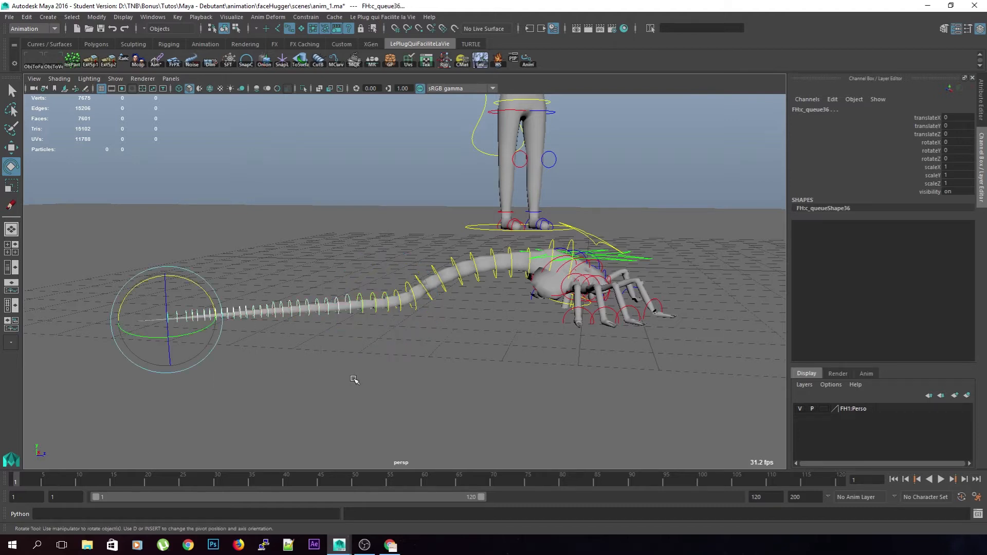
{"action": "left_click_drag", "start_coordinate": [194, 341], "coordinate": [173, 311]}
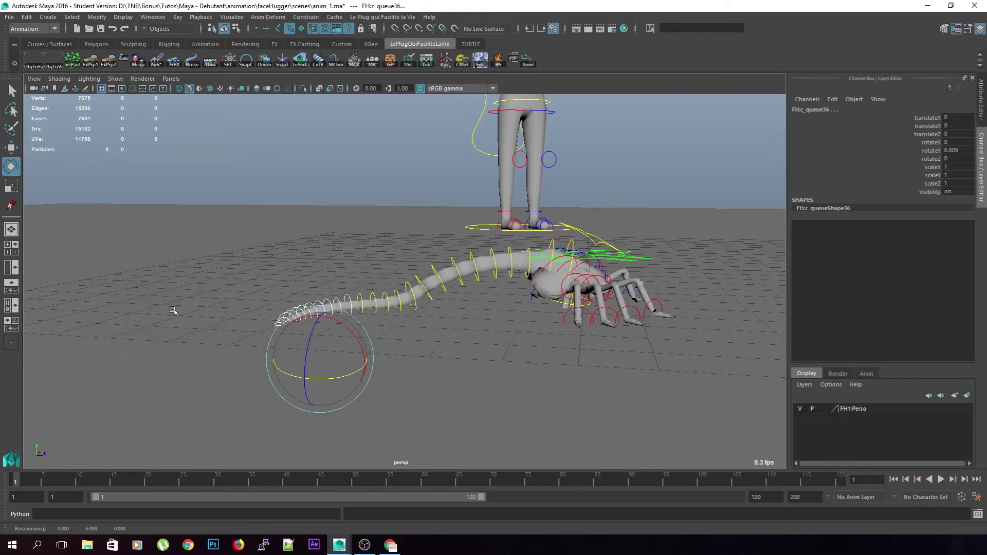
{"action": "left_click_drag", "start_coordinate": [311, 334], "coordinate": [309, 336]}
{"action": "left_click", "coordinate": [419, 357]}
Adjust the tail's height midway along the ground by rotating c_queue18 to about 2.9 degrees in X
{"action": "left_click_drag", "start_coordinate": [418, 356], "coordinate": [465, 313], "text": "alt"}
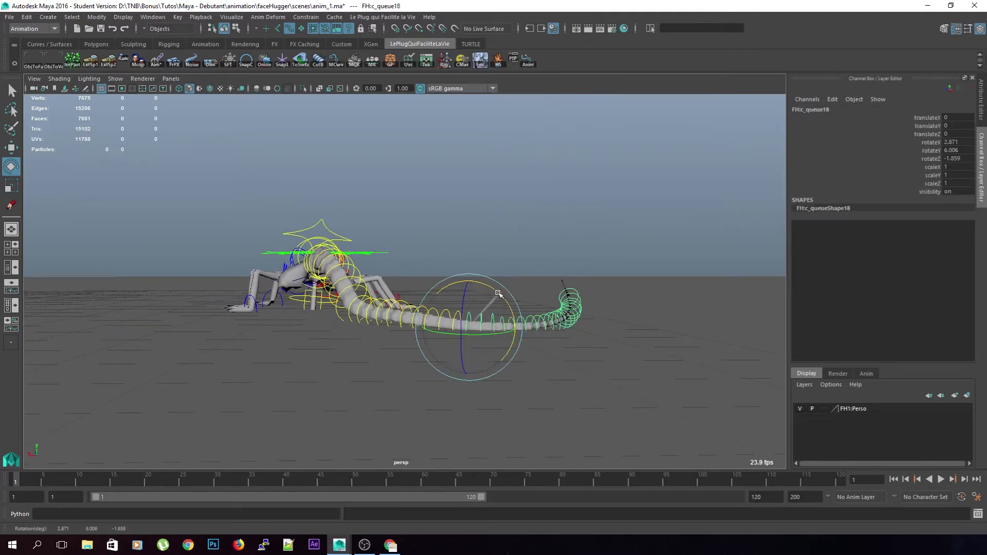
{"action": "left_click", "coordinate": [533, 265]}
{"action": "left_click", "coordinate": [481, 316]}
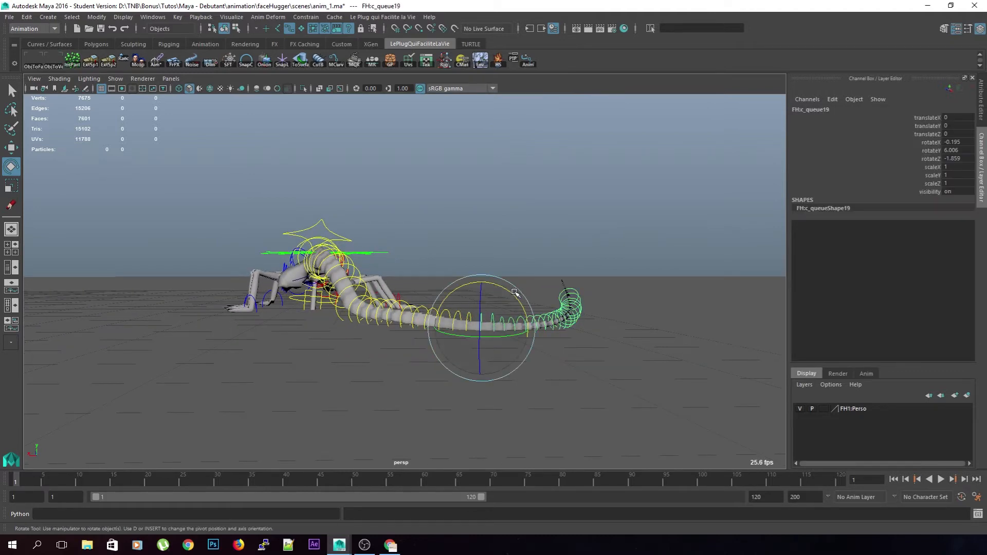
{"action": "left_click", "coordinate": [522, 250]}
Inspect the facehugger's leg and tail pose from the side, the front and close up near the ground
{"action": "left_click_drag", "start_coordinate": [522, 249], "coordinate": [387, 244], "text": "alt"}
{"action": "left_click_drag", "start_coordinate": [466, 335], "coordinate": [432, 329], "text": "alt"}
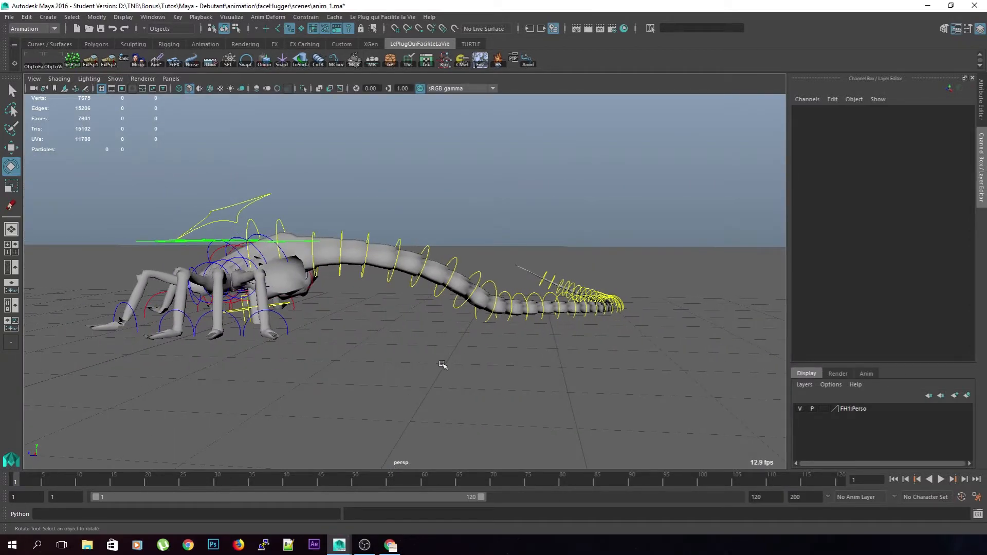
{"action": "right_click_drag", "start_coordinate": [442, 365], "coordinate": [384, 373], "text": "alt"}
{"action": "left_click_drag", "start_coordinate": [302, 368], "coordinate": [474, 400], "text": "alt"}
{"action": "middle_click_drag", "start_coordinate": [474, 399], "coordinate": [381, 391], "text": "alt"}
{"action": "right_click_drag", "start_coordinate": [380, 390], "coordinate": [311, 384], "text": "alt"}
{"action": "left_click_drag", "start_coordinate": [311, 384], "coordinate": [262, 363], "text": "alt"}
{"action": "right_click_drag", "start_coordinate": [262, 363], "coordinate": [289, 375], "text": "alt"}
{"action": "middle_click_drag", "start_coordinate": [289, 375], "coordinate": [365, 375], "text": "alt"}
{"action": "right_click_drag", "start_coordinate": [364, 375], "coordinate": [422, 376], "text": "alt"}
{"action": "mouse_move", "coordinate": [422, 375]}
{"action": "left_mouse_down", "text": "alt"}
{"action": "mouse_move", "coordinate": [404, 359]}
{"action": "mouse_move", "coordinate": [408, 368]}
{"action": "left_mouse_up", "text": "alt"}
Retract the facehugger's tongue by raising nurbsCircle1 to about 0.388 in Y and c_langue to about 0.525 in Y
{"action": "left_click", "coordinate": [492, 340]}
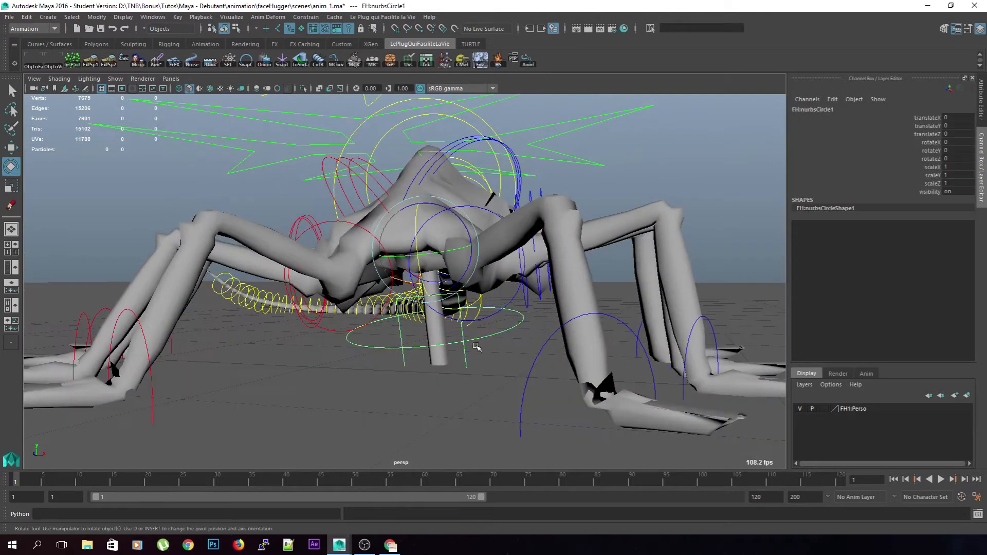
{"action": "key", "text": "w"}
{"action": "left_click_drag", "start_coordinate": [421, 200], "coordinate": [439, 130]}
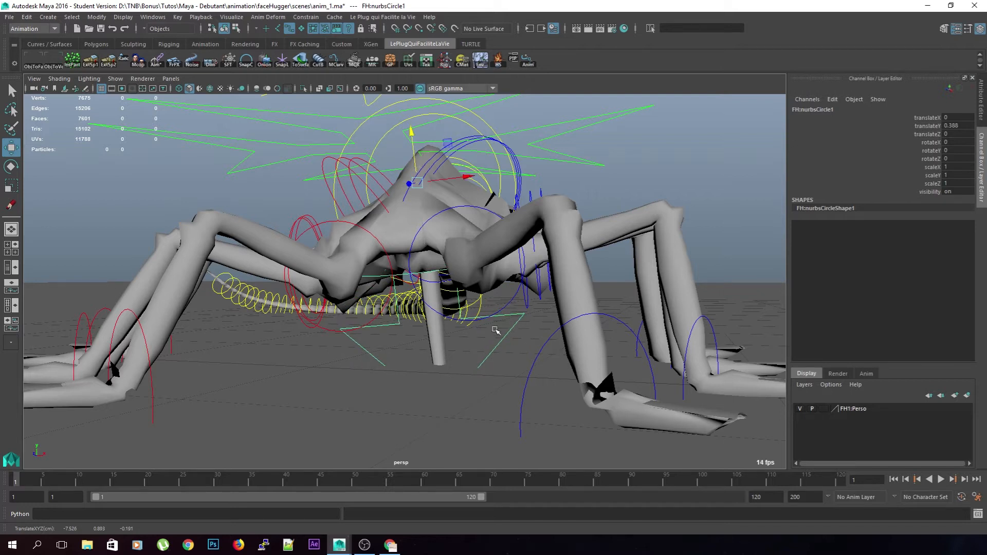
{"action": "left_click", "coordinate": [509, 320]}
{"action": "left_click_drag", "start_coordinate": [425, 306], "coordinate": [427, 177]}
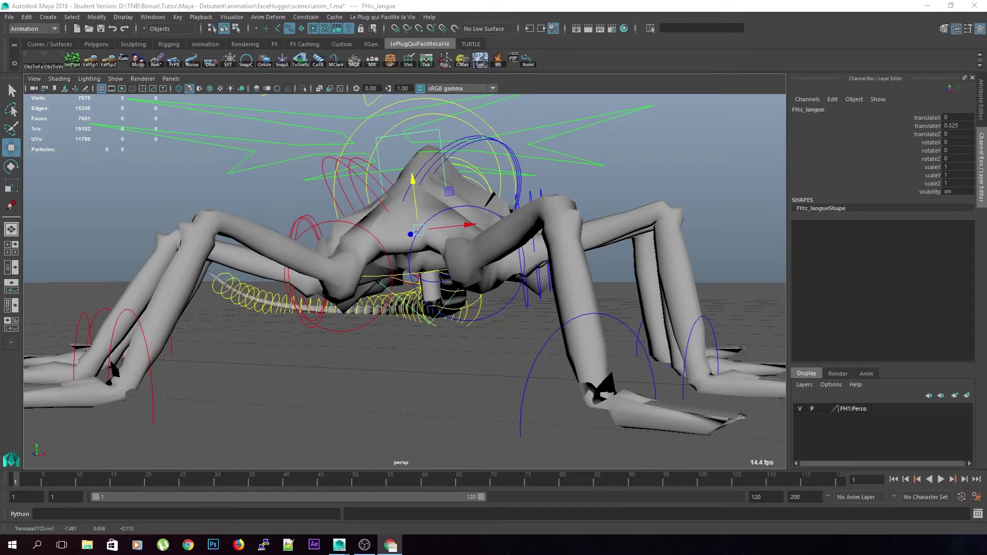
Switch to the Chrome browser and play the Alien vs. Predator reference clip from 2:06
{"action": "left_click", "coordinate": [391, 545]}
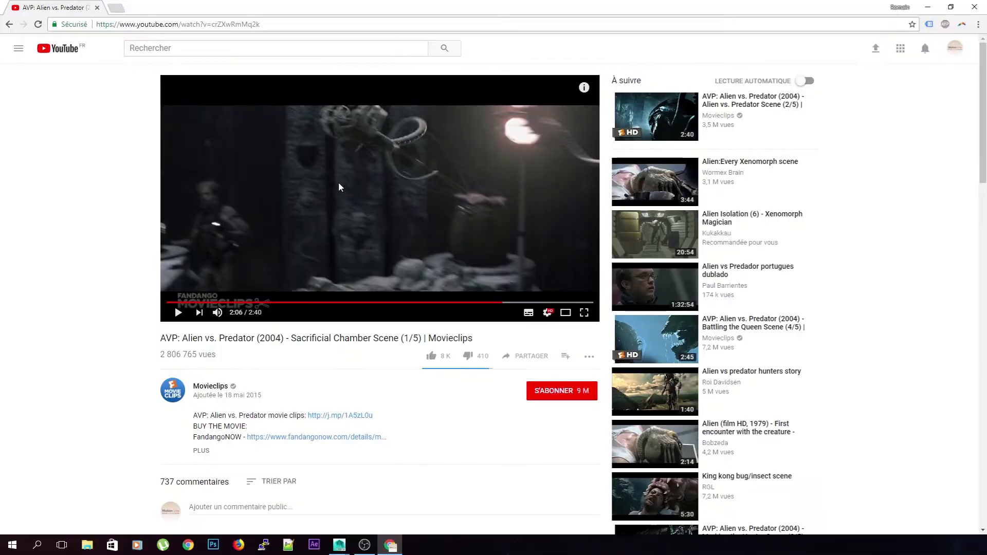
{"action": "left_click", "coordinate": [178, 312]}
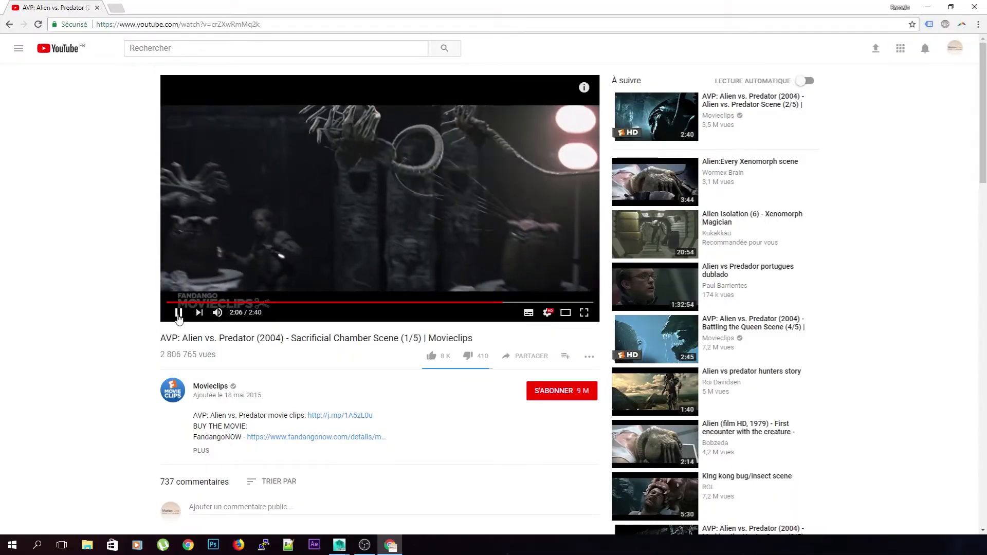
Switch from the paused reference clip back to Maya and key translation, rotation and scale on all facehugger controls at frame 1
{"action": "left_click", "coordinate": [354, 166]}
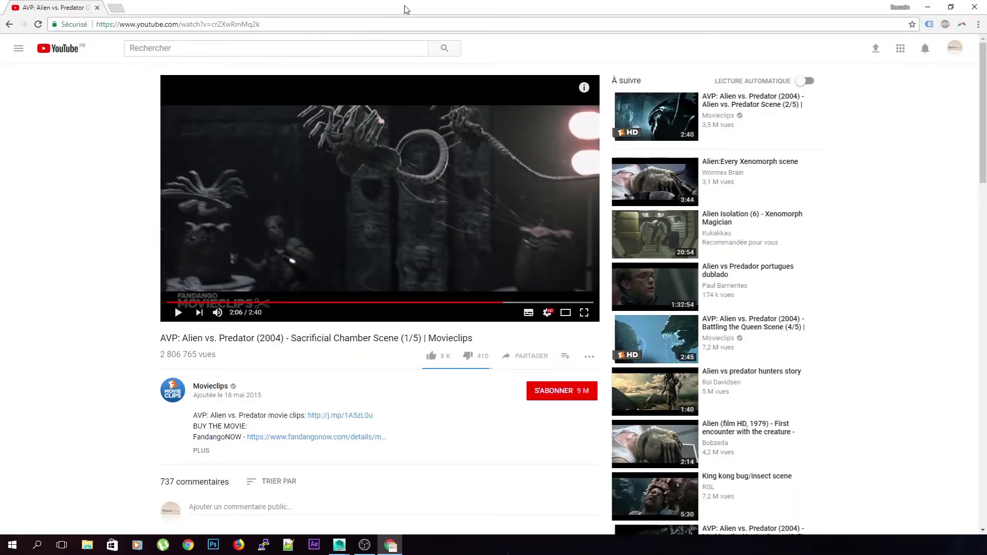
{"action": "left_click_drag", "start_coordinate": [405, 9], "coordinate": [1, 139]}
{"action": "left_click_drag", "start_coordinate": [520, 300], "coordinate": [457, 312], "text": "alt"}
{"action": "scroll", "coordinate": [522, 321], "scroll_direction": "down", "scroll_amount": 8}
{"action": "left_click", "coordinate": [488, 190]}
{"action": "scroll", "coordinate": [448, 411], "scroll_direction": "down", "scroll_amount": 4}
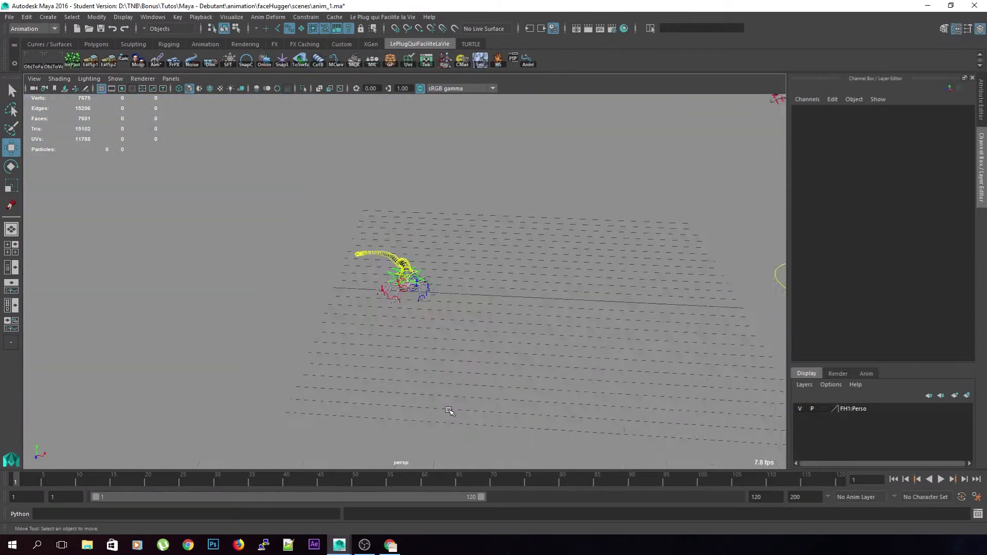
{"action": "left_click_drag", "start_coordinate": [449, 411], "coordinate": [447, 394], "text": "alt"}
{"action": "left_click_drag", "start_coordinate": [497, 195], "coordinate": [225, 369]}
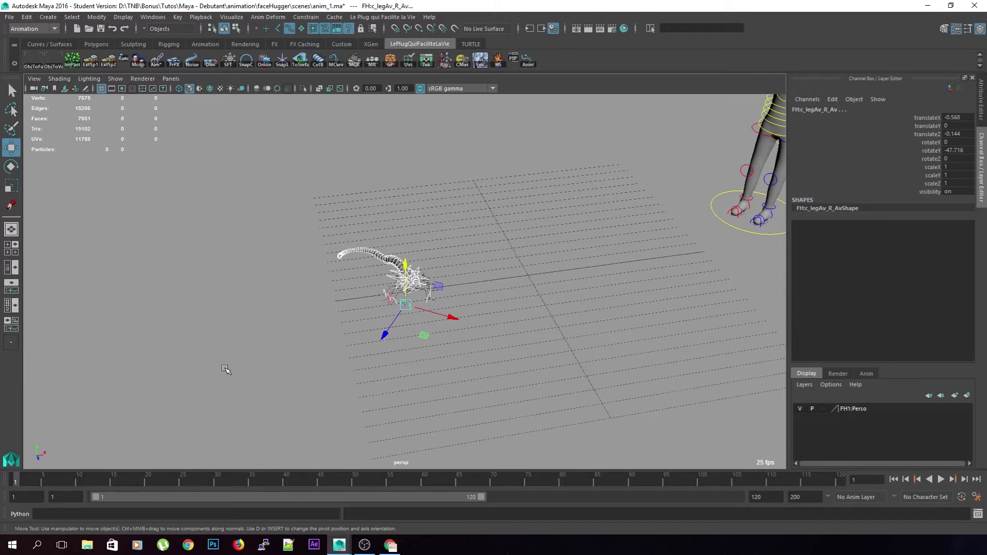
{"action": "key", "text": "shift+w"}
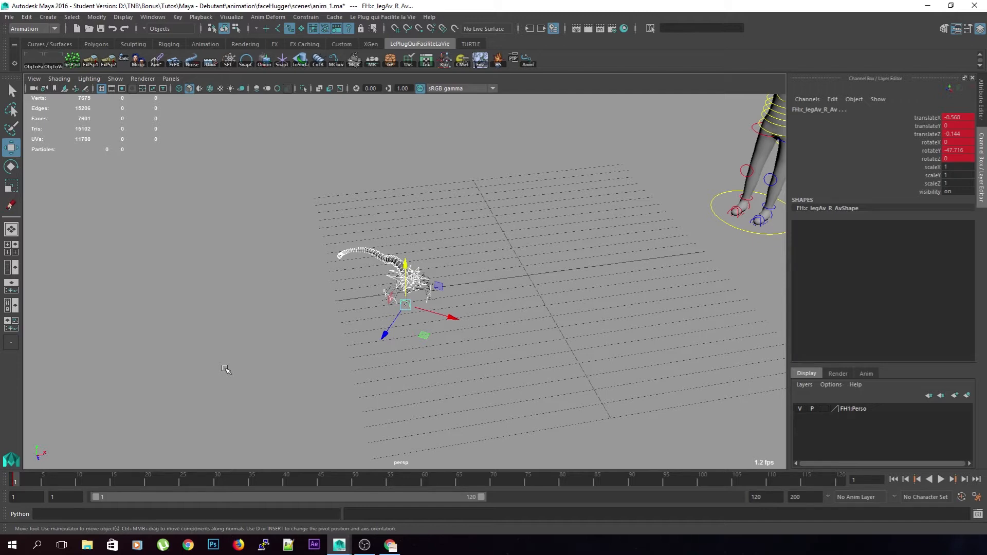
{"action": "key", "text": "shift+r"}
Try shrinking the facehugger's leg control c_scalePattes to a uniform scale of about 0.731
{"action": "scroll", "coordinate": [624, 308], "scroll_direction": "up", "scroll_amount": 10}
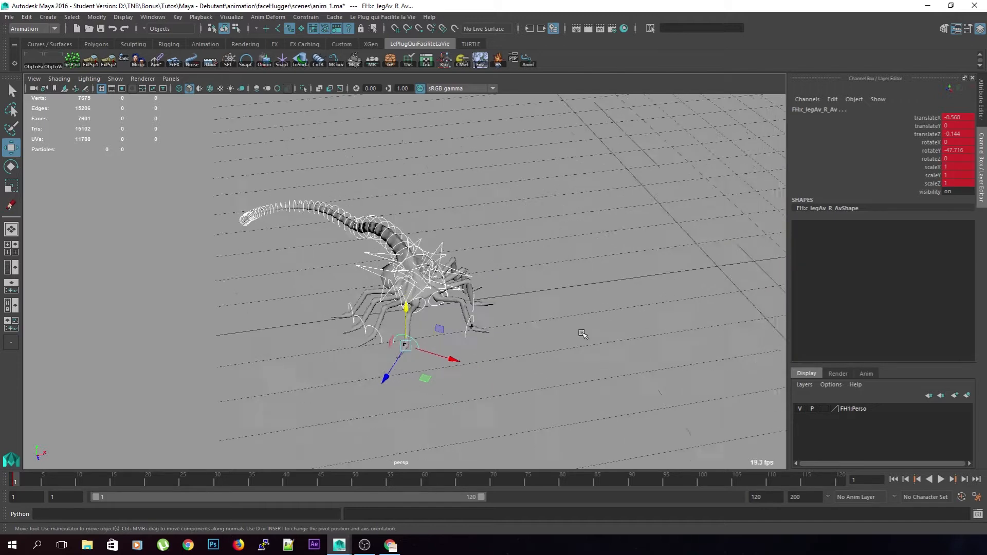
{"action": "left_click_drag", "start_coordinate": [490, 218], "coordinate": [407, 255], "text": "alt"}
{"action": "left_click", "coordinate": [382, 246]}
{"action": "left_click_drag", "start_coordinate": [545, 242], "coordinate": [440, 273], "text": "alt"}
{"action": "left_click", "coordinate": [472, 261]}
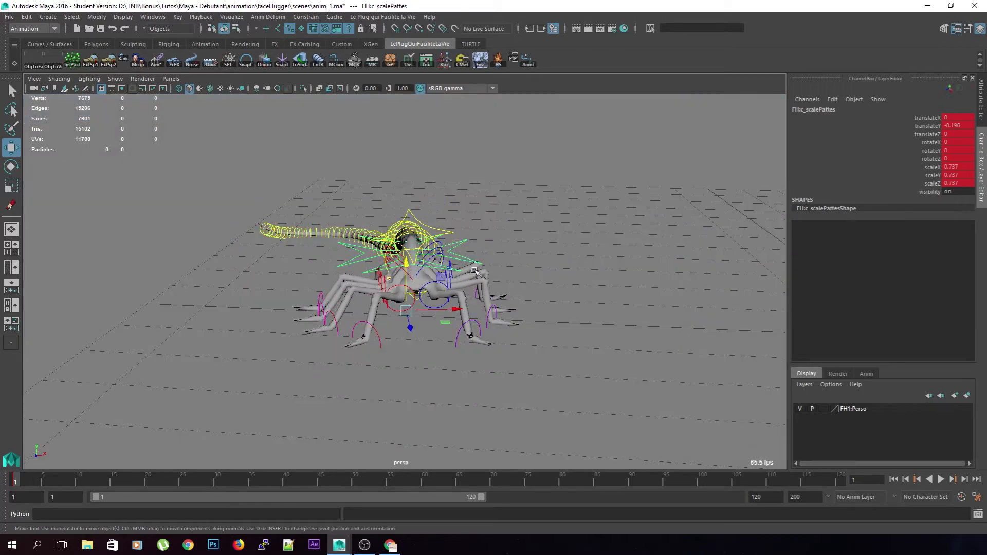
{"action": "key", "text": "r"}
{"action": "middle_click_drag", "start_coordinate": [479, 269], "coordinate": [521, 299]}
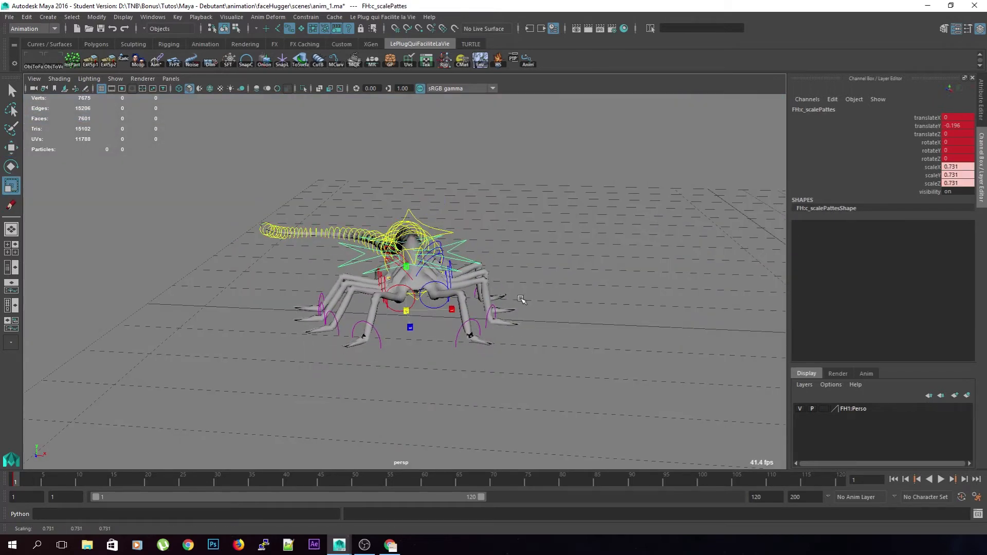
{"action": "key", "text": "ctrl+z"}
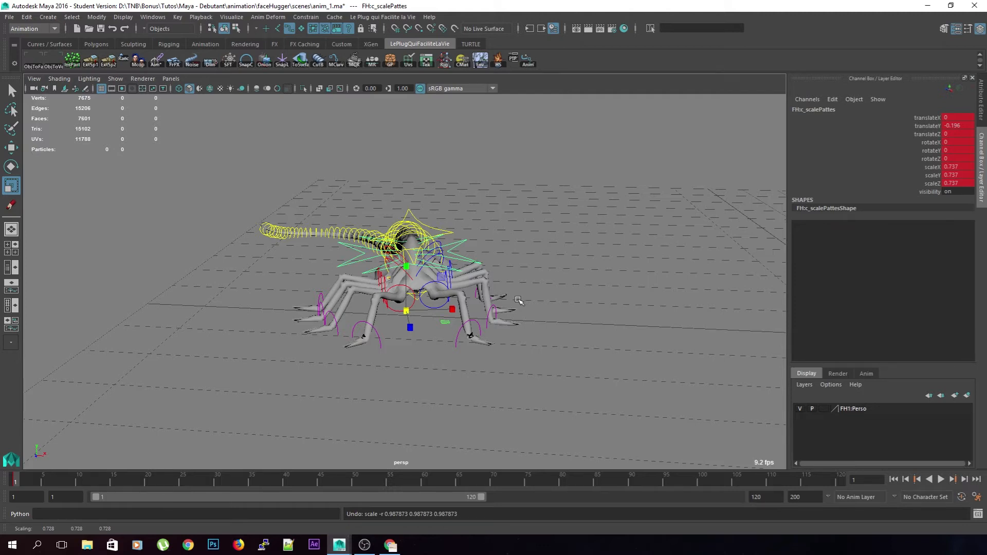
Pose the legs at frame 2, with c_legAv_R_Av at about -0.336 X, 0.459 Z, -19.1° Y rotation and c_leg_L at 0.906 Z
{"action": "left_click_drag", "start_coordinate": [515, 316], "coordinate": [506, 323], "text": "alt"}
{"action": "left_click_drag", "start_coordinate": [425, 318], "coordinate": [556, 340], "text": "alt"}
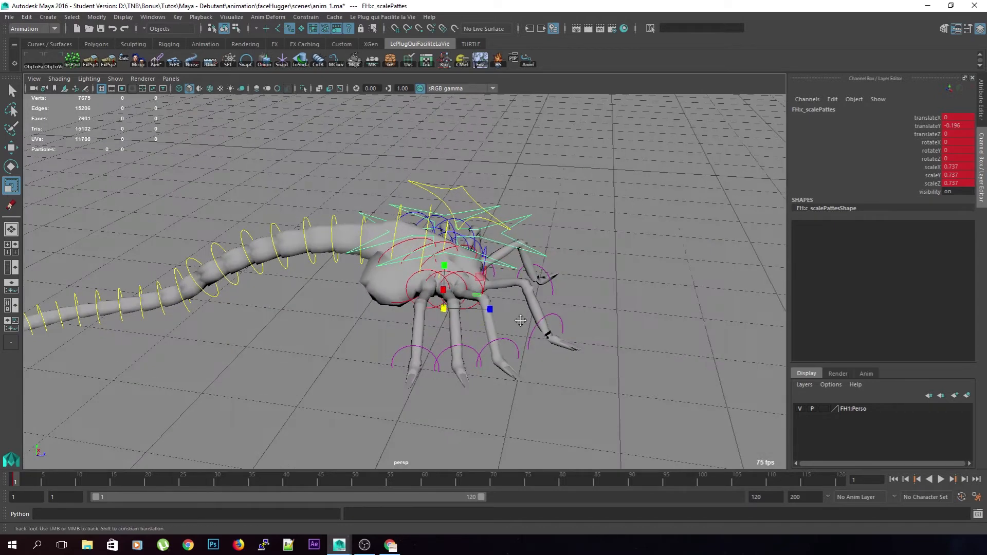
{"action": "middle_click_drag", "start_coordinate": [428, 390], "coordinate": [395, 383], "text": "alt"}
{"action": "key", "text": "alt+v"}
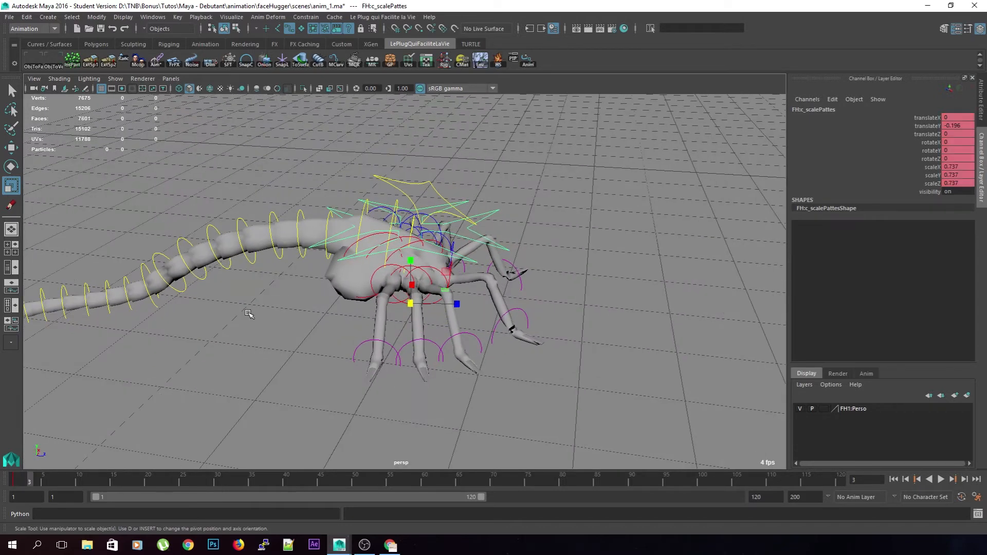
{"action": "key", "text": "w"}
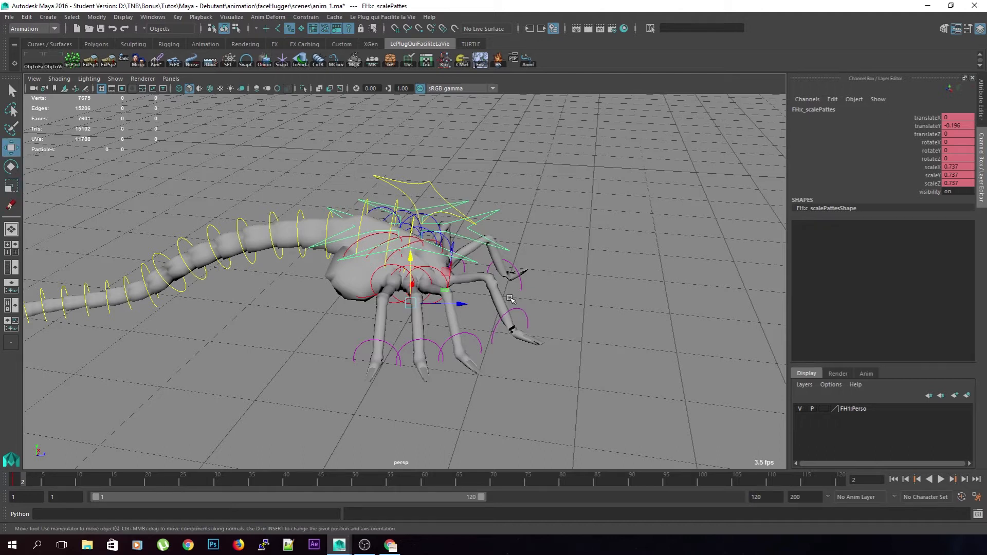
{"action": "left_click_drag", "start_coordinate": [484, 246], "coordinate": [473, 234], "text": "alt"}
{"action": "left_click", "coordinate": [427, 205]}
{"action": "scroll", "coordinate": [427, 204], "scroll_direction": "down", "scroll_amount": 3}
{"action": "left_click_drag", "start_coordinate": [438, 360], "coordinate": [407, 330], "text": "alt"}
{"action": "left_click", "coordinate": [504, 300]}
{"action": "left_click", "coordinate": [443, 266]}
{"action": "left_click_drag", "start_coordinate": [489, 302], "coordinate": [507, 353], "text": "alt"}
{"action": "key", "text": "e"}
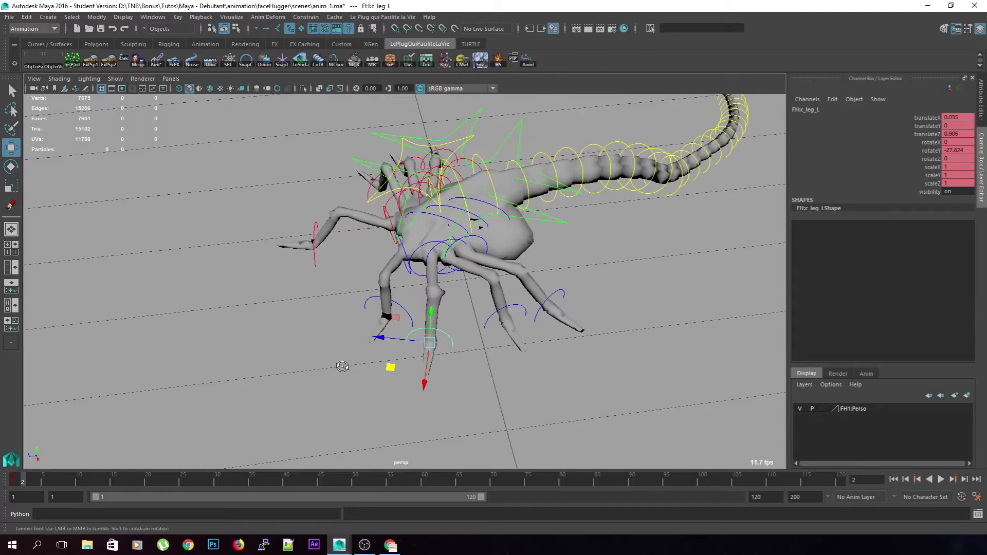
{"action": "left_click_drag", "start_coordinate": [342, 366], "coordinate": [332, 317], "text": "alt"}
Key translation and rotation on all the facehugger's controls at frame 2
{"action": "left_click_drag", "start_coordinate": [591, 168], "coordinate": [315, 330]}
{"action": "key", "text": "shift+w"}
{"action": "key", "text": "shift+e"}
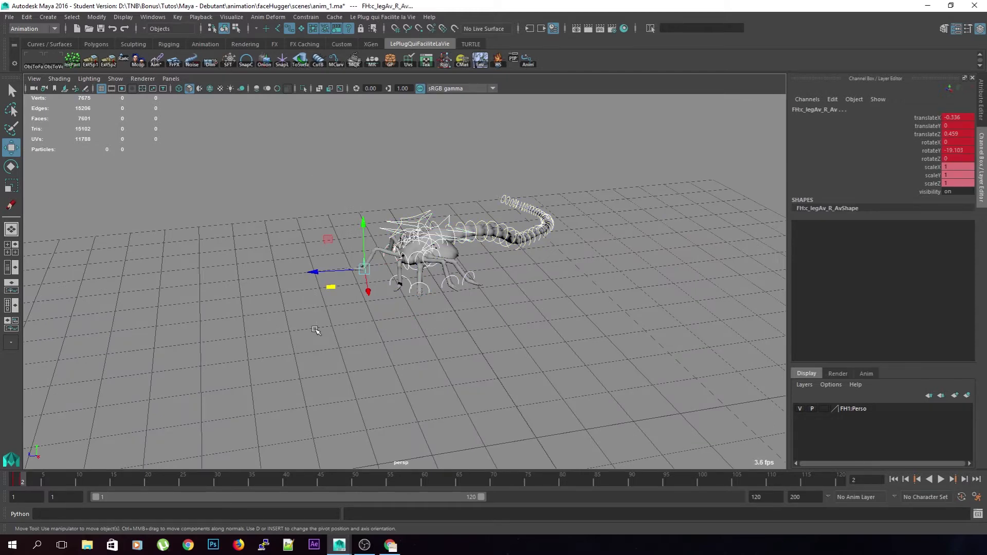
Advance to frame 3 and move the body control c_walk to about 0.069 in X, -0.015 in Y and 0.452 in Z
{"action": "key", "text": "alt+period"}
{"action": "scroll", "coordinate": [317, 331], "scroll_direction": "up", "scroll_amount": 3}
{"action": "left_click", "coordinate": [461, 329]}
{"action": "left_click_drag", "start_coordinate": [461, 329], "coordinate": [427, 319], "text": "alt"}
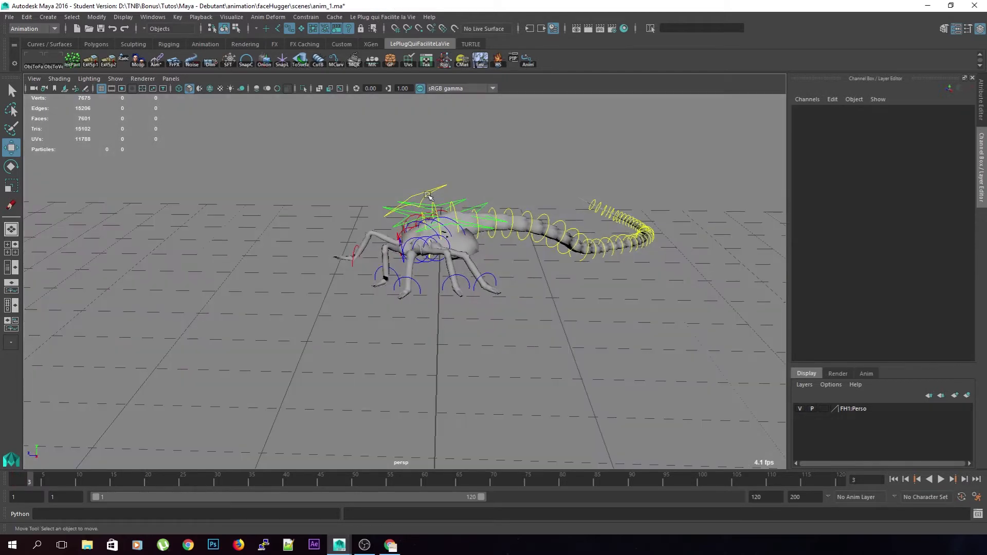
{"action": "left_click_drag", "start_coordinate": [428, 191], "coordinate": [381, 290], "text": "alt"}
{"action": "left_click", "coordinate": [393, 282]}
{"action": "left_click_drag", "start_coordinate": [385, 291], "coordinate": [579, 330], "text": "alt"}
{"action": "mouse_move", "coordinate": [426, 263]}
{"action": "left_mouse_down"}
{"action": "mouse_move", "coordinate": [407, 263]}
{"action": "mouse_move", "coordinate": [424, 259]}
{"action": "left_mouse_up"}
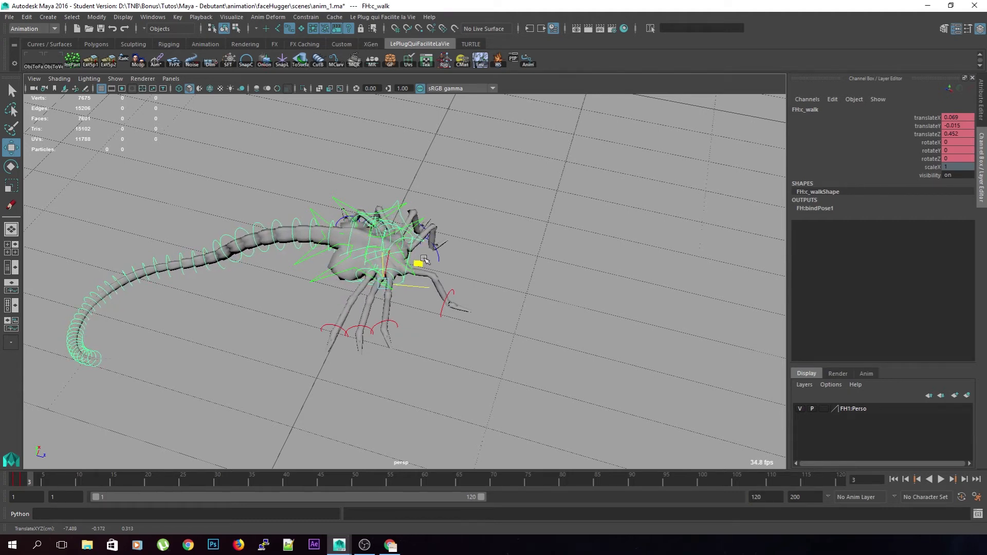
Move the right leg c_leg3_R to about 0.375 X, 0.029 Y and 1.09 Z, and key its translation at frame 3
{"action": "left_click", "coordinate": [395, 324]}
{"action": "left_click_drag", "start_coordinate": [421, 302], "coordinate": [387, 341]}
{"action": "key", "text": "shift+w"}
{"action": "right_click_drag", "start_coordinate": [387, 341], "coordinate": [462, 341], "text": "alt"}
{"action": "left_click_drag", "start_coordinate": [463, 341], "coordinate": [408, 363], "text": "alt"}
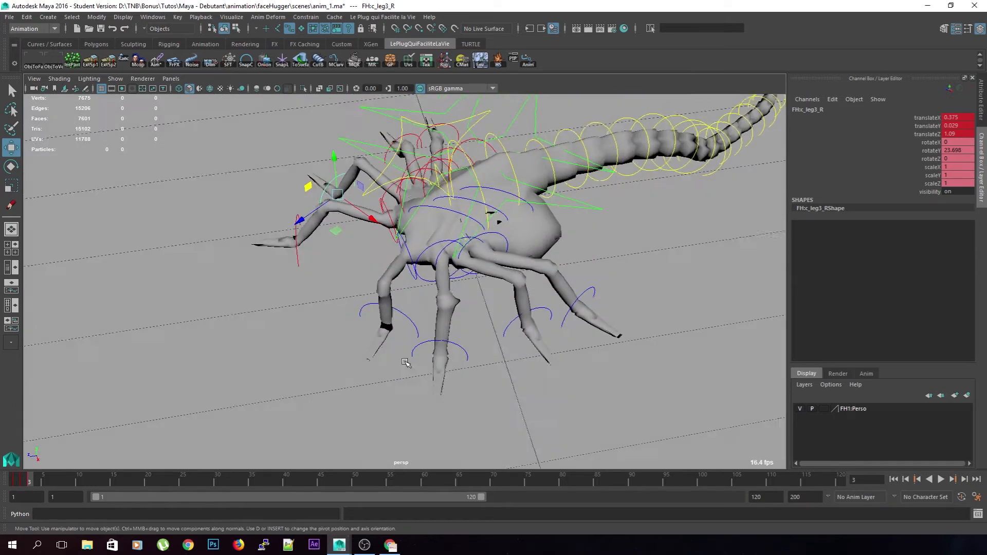
Reposition a left side leg and front leg c_legAv_L_Av, the latter to about 0.628 X and 0.633 Z, keying their translations at frame 3
{"action": "middle_click_drag", "start_coordinate": [528, 340], "coordinate": [491, 333], "text": "alt"}
{"action": "left_click", "coordinate": [464, 321]}
{"action": "left_click_drag", "start_coordinate": [472, 354], "coordinate": [477, 381]}
{"action": "key", "text": "shift+w"}
{"action": "left_click", "coordinate": [452, 332]}
{"action": "left_click_drag", "start_coordinate": [516, 304], "coordinate": [507, 341]}
{"action": "key", "text": "shift+w"}
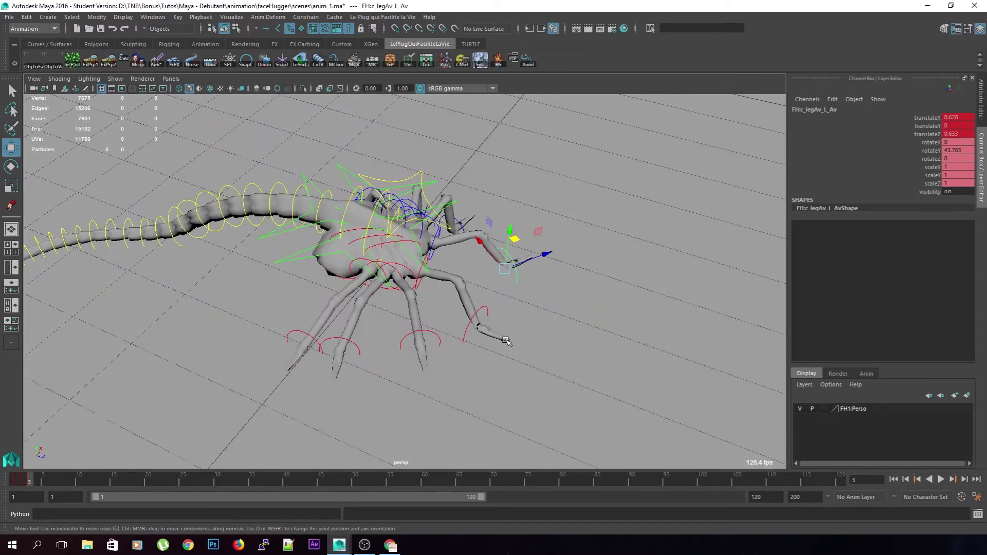
Move the body control c_walk to about 0.587 in Z and key its translation at frame 3
{"action": "key", "text": "alt+period"}
{"action": "key", "text": "alt+comma"}
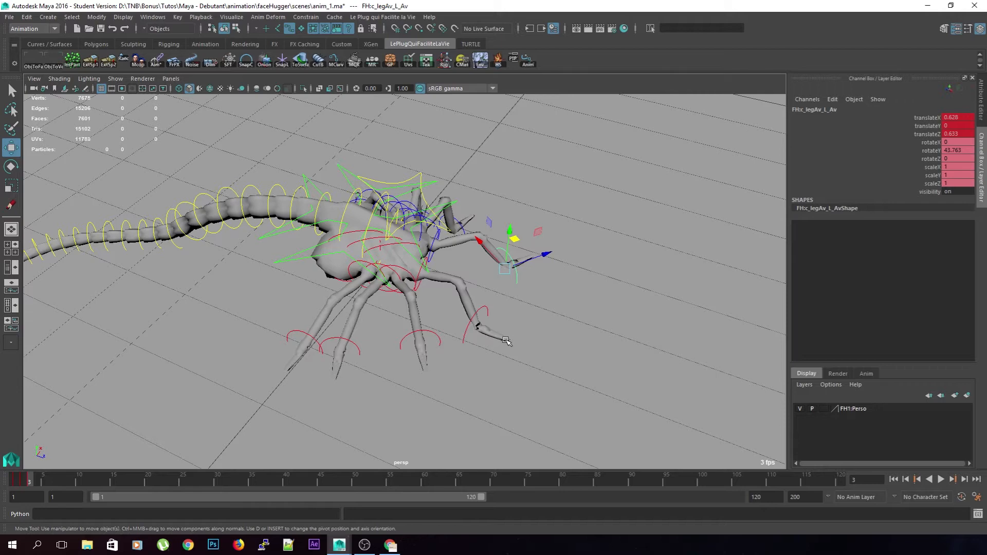
{"action": "left_click_drag", "start_coordinate": [600, 318], "coordinate": [610, 281], "text": "alt"}
{"action": "mouse_move", "coordinate": [459, 306]}
{"action": "left_mouse_down", "text": "alt"}
{"action": "mouse_move", "coordinate": [458, 293]}
{"action": "mouse_move", "coordinate": [445, 301]}
{"action": "mouse_move", "coordinate": [450, 309]}
{"action": "left_mouse_up", "text": "alt"}
{"action": "left_click", "coordinate": [422, 259]}
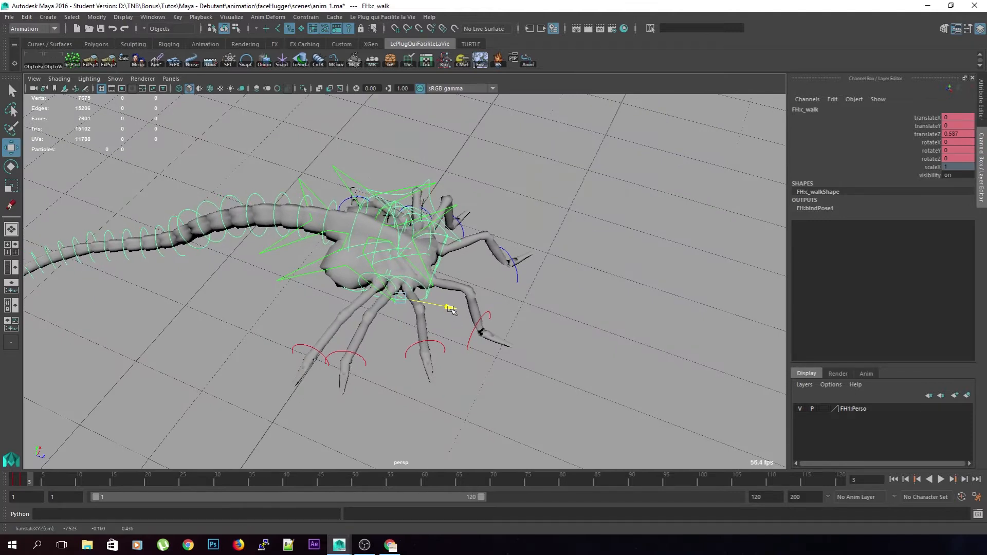
{"action": "key", "text": "shift+w"}
At frame 4, move the right leg c_leg4_R to about 0.788 in Z and rotate it to about 13.5 degrees in Y
{"action": "left_click", "coordinate": [506, 386]}
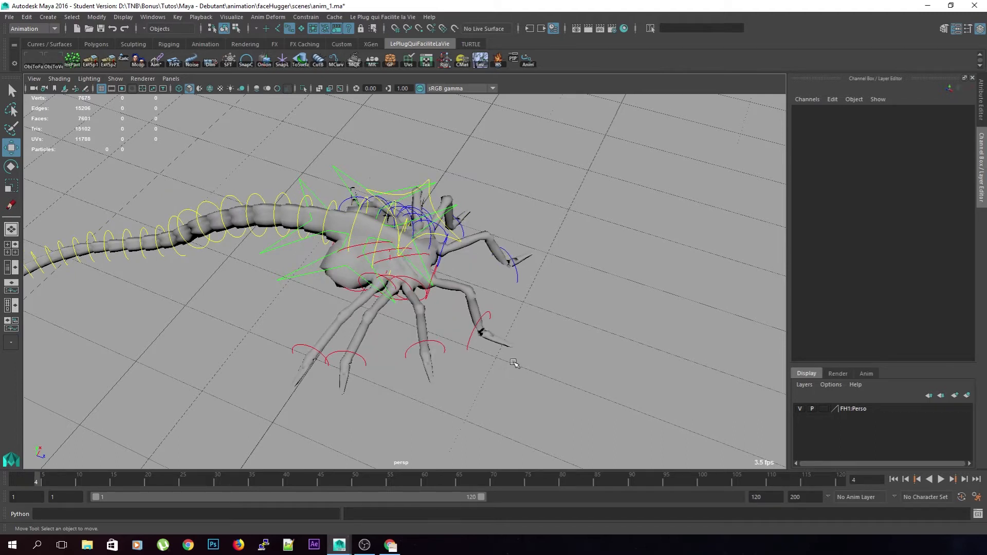
{"action": "left_click_drag", "start_coordinate": [514, 363], "coordinate": [453, 392], "text": "alt"}
{"action": "left_click", "coordinate": [358, 384]}
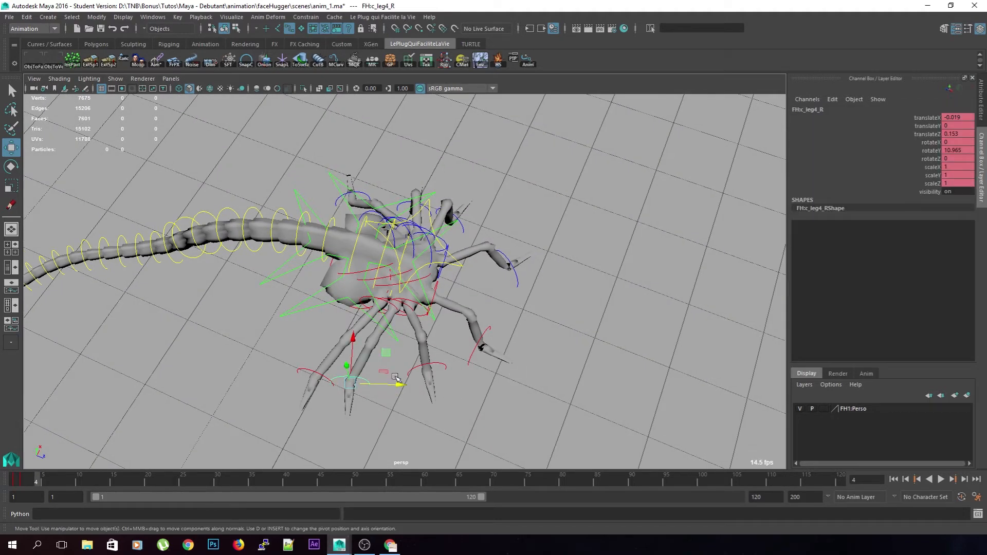
{"action": "left_click_drag", "start_coordinate": [385, 357], "coordinate": [427, 357]}
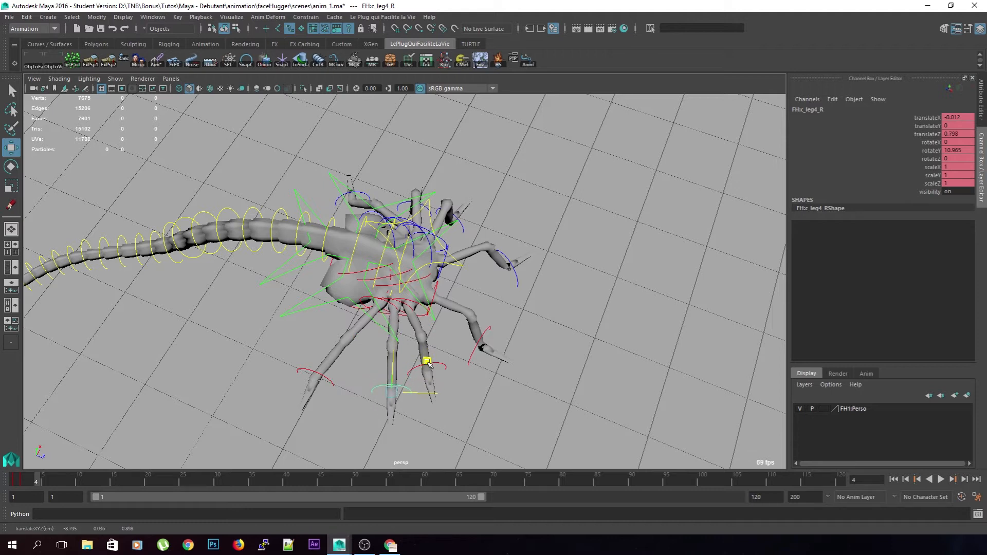
{"action": "key", "text": "e"}
{"action": "left_click_drag", "start_coordinate": [426, 426], "coordinate": [432, 423]}
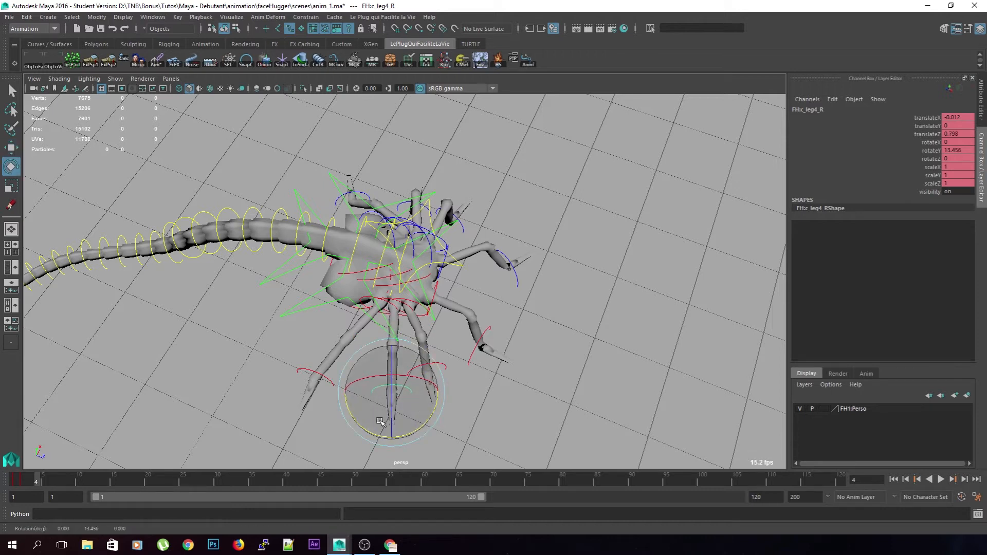
Step the rearmost legs forward at frame 4, moving c_leg5_R to about 0.279 in Z and bringing the rear left leg along
{"action": "left_click", "coordinate": [330, 382]}
{"action": "key", "text": "w"}
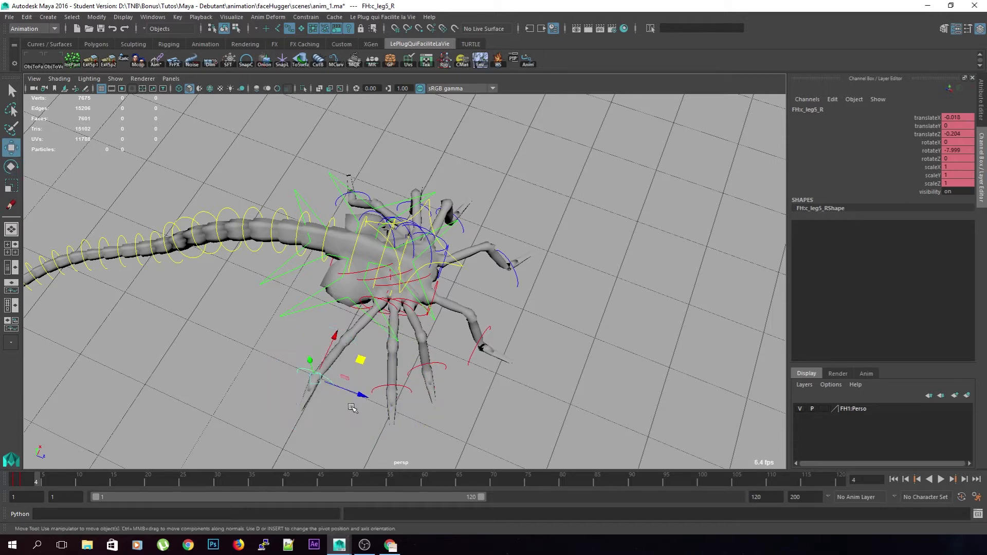
{"action": "left_click_drag", "start_coordinate": [363, 360], "coordinate": [393, 369]}
{"action": "left_click_drag", "start_coordinate": [535, 378], "coordinate": [413, 366], "text": "alt"}
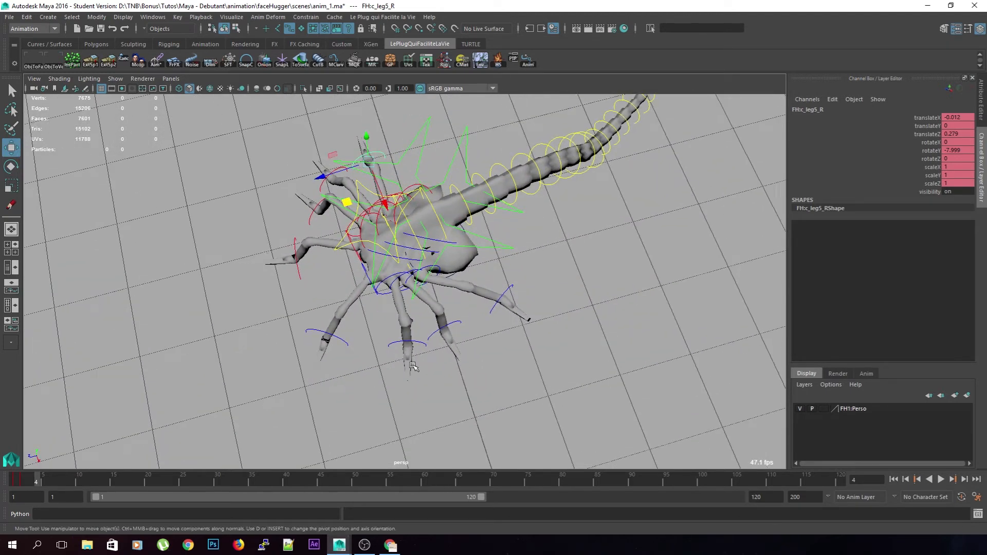
{"action": "left_click", "coordinate": [494, 309]}
{"action": "left_click_drag", "start_coordinate": [507, 347], "coordinate": [477, 368]}
Key translation and rotation on all facehugger controls at frame 4, and step through the keyed frames to check the motion
{"action": "left_click_drag", "start_coordinate": [413, 395], "coordinate": [105, 208], "text": "alt"}
{"action": "left_click", "coordinate": [460, 335]}
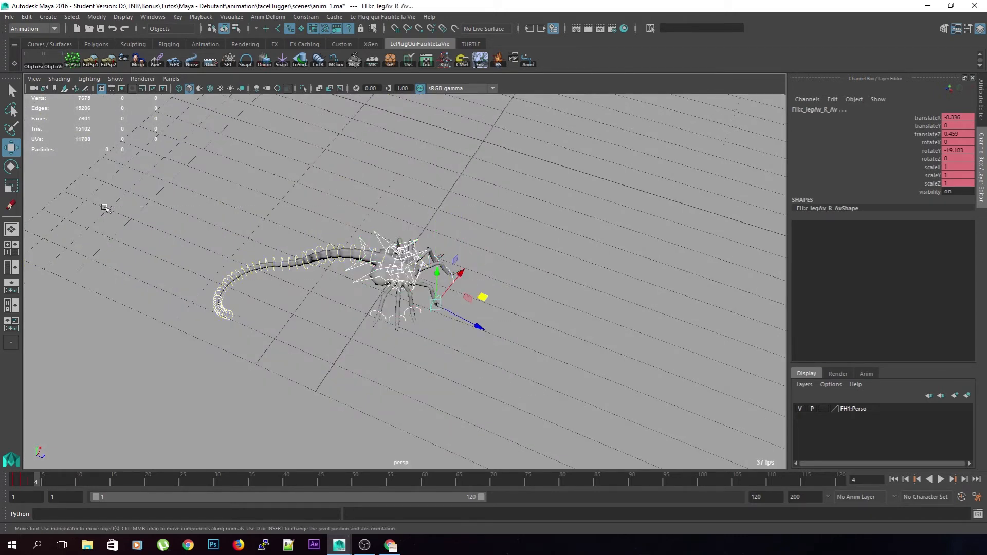
{"action": "key", "text": "shift+w"}
{"action": "key", "text": "shift+e"}
{"action": "key", "text": "alt+comma"}
{"action": "key", "text": "alt+comma"}
{"action": "key", "text": "alt+comma"}
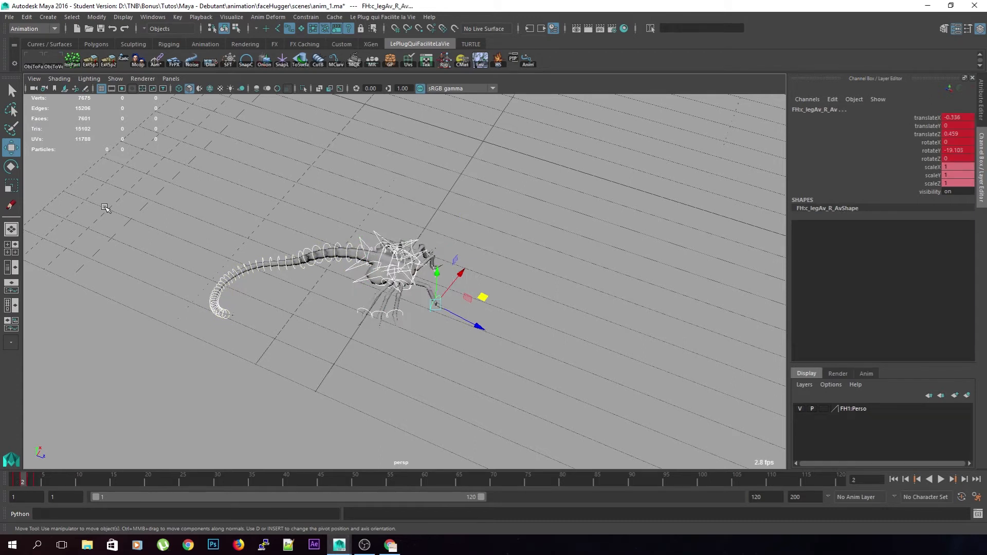
{"action": "key", "text": "alt+period"}
{"action": "key", "text": "alt+period"}
{"action": "key", "text": "alt+period"}
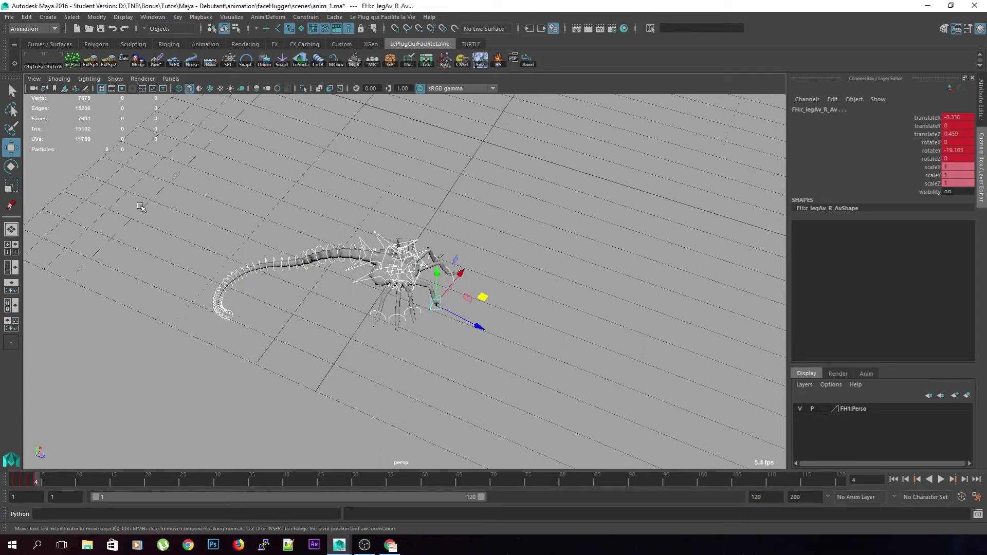
Move the body control c_walk to about 0.036 in Y and 0.877 in Z at frame 4, and compare adjacent keyframes
{"action": "left_click_drag", "start_coordinate": [493, 264], "coordinate": [462, 219], "text": "alt"}
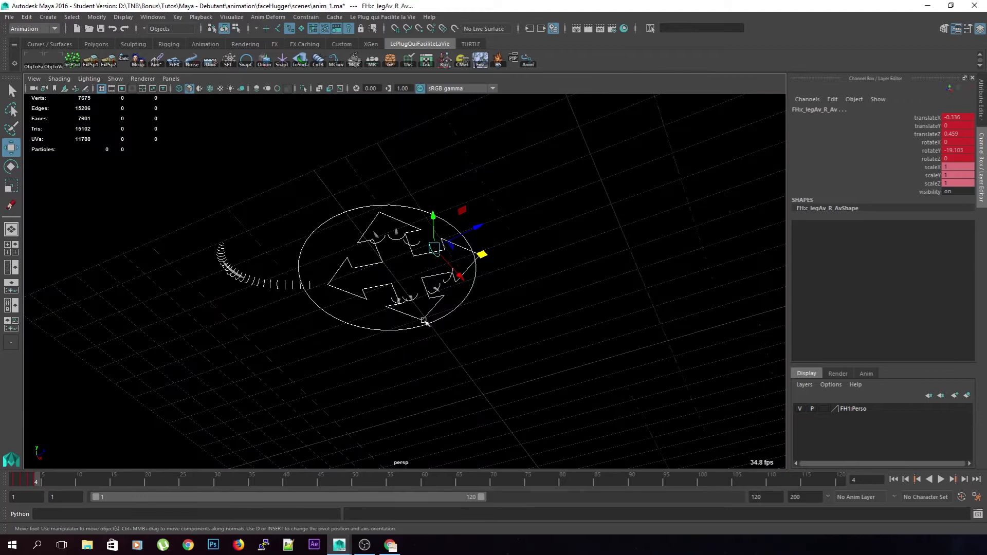
{"action": "left_click", "coordinate": [425, 321]}
{"action": "left_click_drag", "start_coordinate": [425, 322], "coordinate": [437, 313], "text": "alt"}
{"action": "right_click_drag", "start_coordinate": [437, 313], "coordinate": [446, 310], "text": "alt"}
{"action": "left_click_drag", "start_coordinate": [445, 309], "coordinate": [465, 315], "text": "alt"}
{"action": "left_click_drag", "start_coordinate": [444, 273], "coordinate": [459, 273]}
{"action": "left_click_drag", "start_coordinate": [542, 324], "coordinate": [489, 316], "text": "alt"}
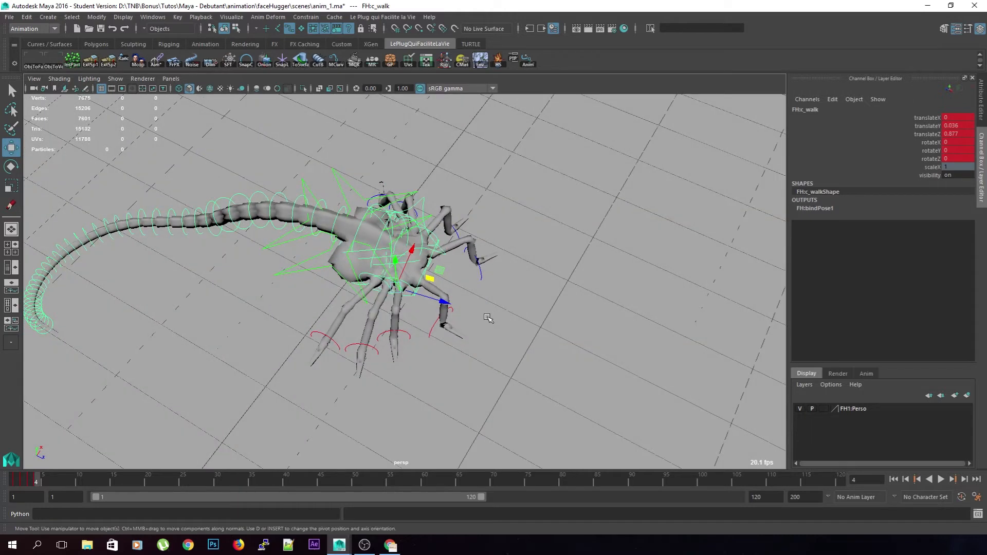
{"action": "key", "text": "comma"}
{"action": "key", "text": "period"}
{"action": "key", "text": "comma"}
{"action": "key", "text": "period"}
Advance to frame 5, move the body control c_walk further forward, and key its translation
{"action": "key", "text": "alt+period"}
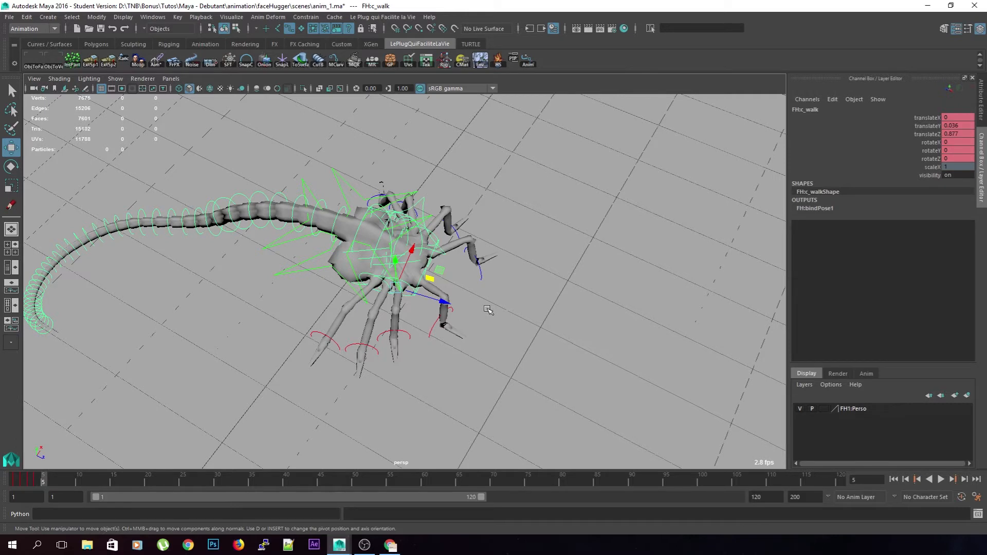
{"action": "left_click_drag", "start_coordinate": [495, 316], "coordinate": [454, 299], "text": "alt"}
{"action": "middle_click_drag", "start_coordinate": [441, 273], "coordinate": [447, 276]}
{"action": "left_click_drag", "start_coordinate": [448, 274], "coordinate": [450, 276]}
{"action": "key", "text": "shift+w"}
Move the front right leg c_legAv_R_Av to about -0.399 X and 1.014 Z, and key its translation at frame 5
{"action": "middle_click_drag", "start_coordinate": [531, 356], "coordinate": [506, 324], "text": "alt"}
{"action": "left_click", "coordinate": [504, 334]}
{"action": "left_click", "coordinate": [415, 311]}
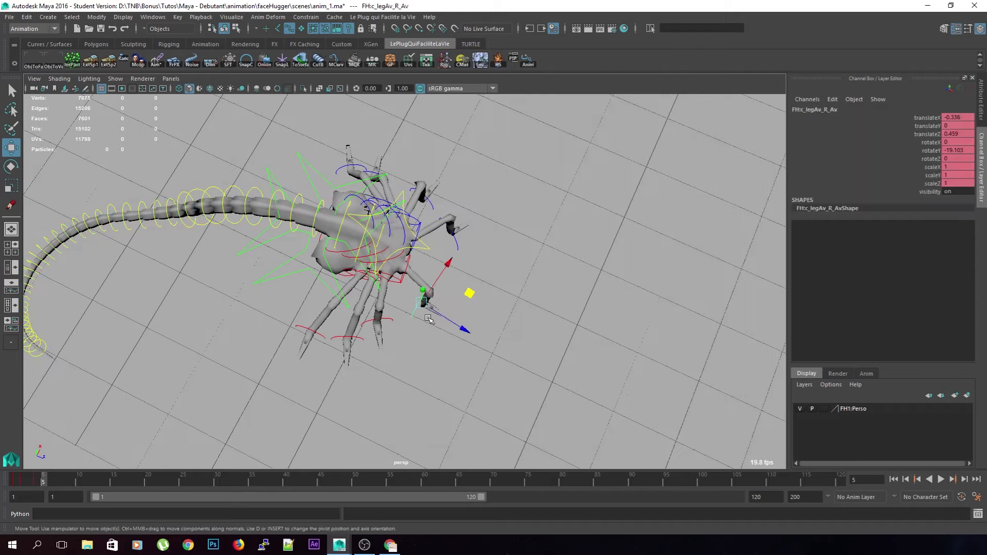
{"action": "middle_click_drag", "start_coordinate": [467, 294], "coordinate": [495, 305]}
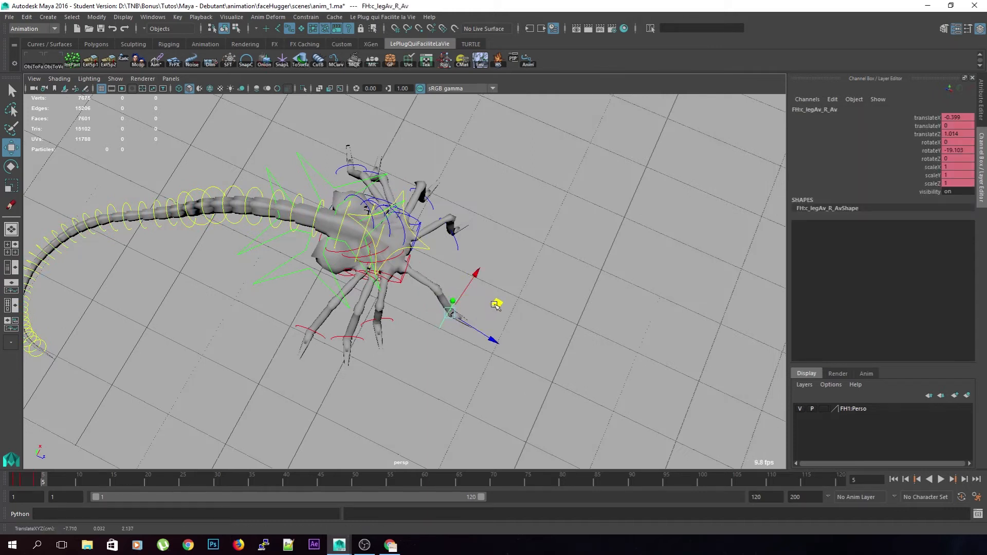
{"action": "key", "text": "shift+w"}
Reposition two more of the facehugger's legs for the next stride, keying each one's translation at frame 5
{"action": "left_click_drag", "start_coordinate": [499, 302], "coordinate": [461, 292], "text": "alt"}
{"action": "left_click", "coordinate": [470, 294]}
{"action": "middle_click_drag", "start_coordinate": [470, 295], "coordinate": [471, 360]}
{"action": "key", "text": "shift+w"}
{"action": "left_click_drag", "start_coordinate": [375, 353], "coordinate": [487, 352], "text": "alt"}
{"action": "left_click", "coordinate": [381, 312]}
{"action": "middle_click_drag", "start_coordinate": [407, 293], "coordinate": [440, 300]}
{"action": "key", "text": "shift+w"}
Key translation and rotation on all the facehugger's controls at frame 5
{"action": "left_click_drag", "start_coordinate": [441, 300], "coordinate": [498, 317], "text": "alt"}
{"action": "left_click_drag", "start_coordinate": [420, 212], "coordinate": [435, 245], "text": "alt"}
{"action": "scroll", "coordinate": [436, 245], "scroll_direction": "down", "scroll_amount": 5}
{"action": "left_click_drag", "start_coordinate": [515, 386], "coordinate": [221, 202]}
{"action": "key", "text": "alt+period"}
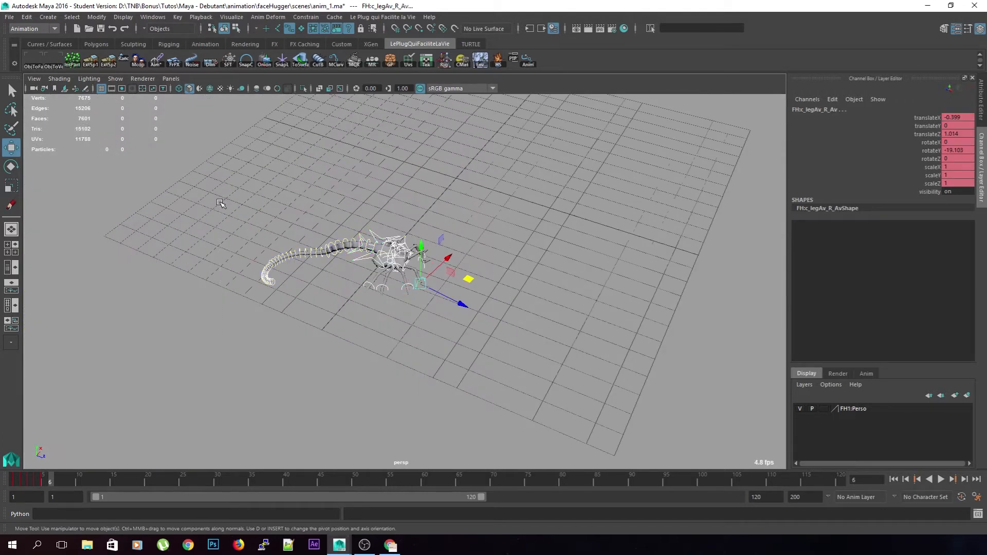
{"action": "key", "text": "alt+comma"}
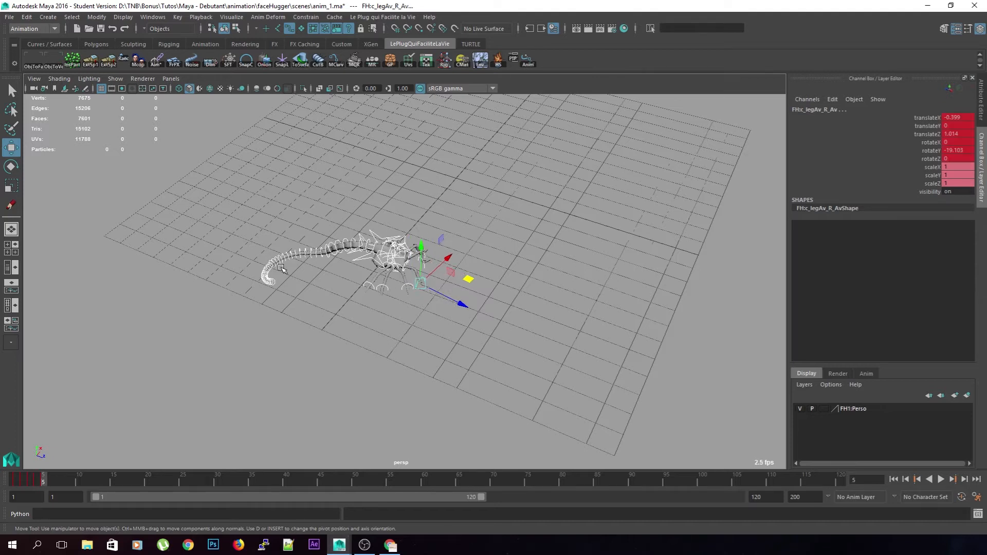
Advance to frame 6, move the body control c_walk forward to about 1.324 Z, and key its translation
{"action": "key", "text": "alt+period"}
{"action": "scroll", "coordinate": [336, 271], "scroll_direction": "up", "scroll_amount": 5}
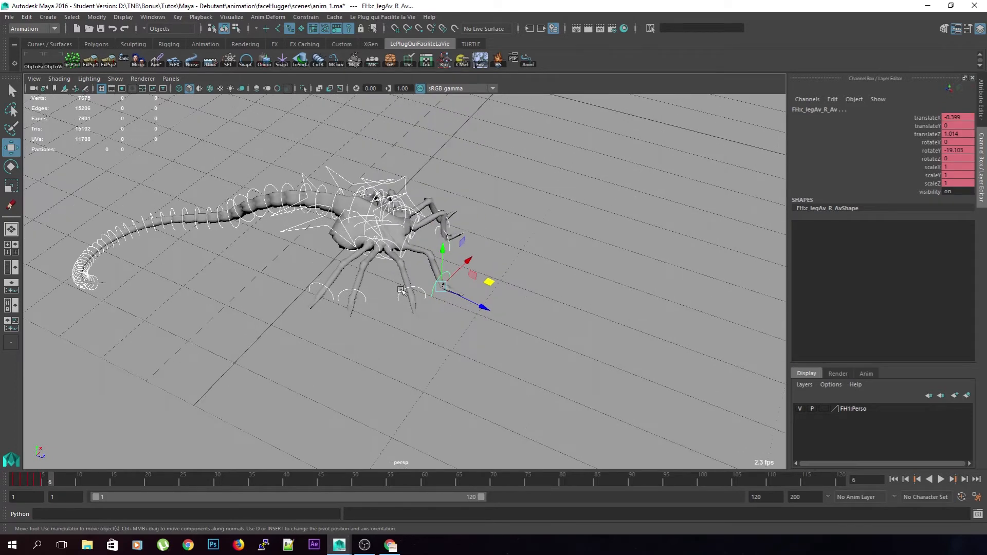
{"action": "left_click", "coordinate": [424, 232]}
{"action": "left_click_drag", "start_coordinate": [411, 232], "coordinate": [403, 191], "text": "alt"}
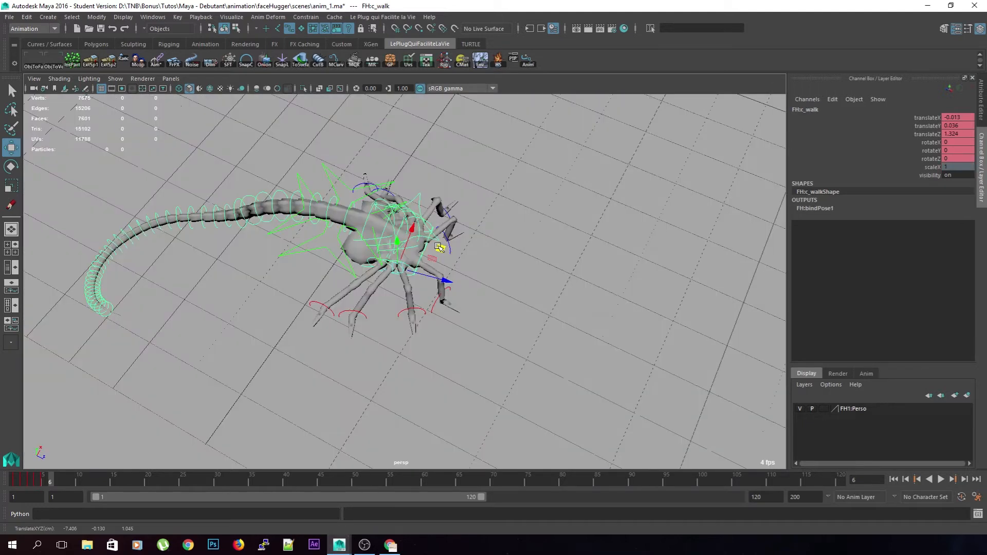
{"action": "key", "text": "shift+w"}
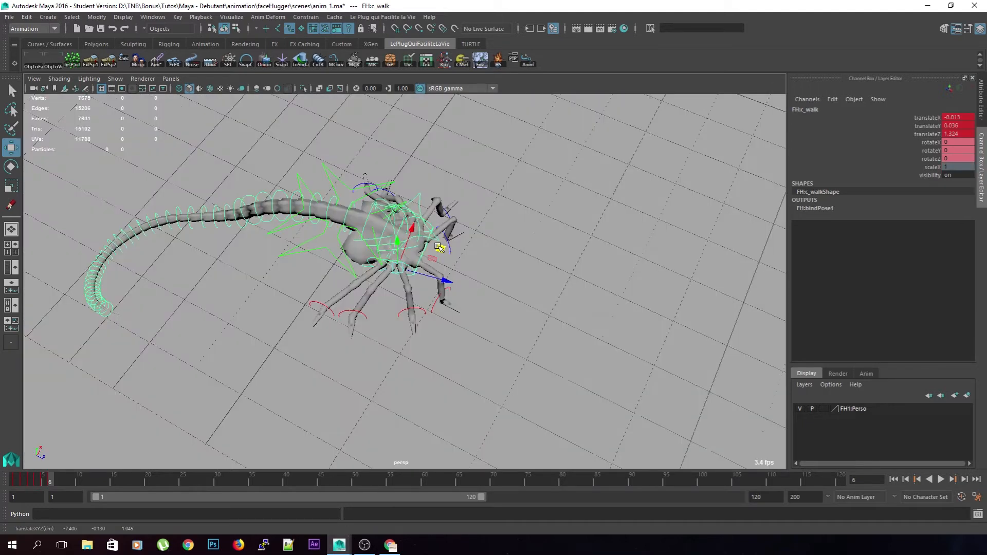
At frame 6, move the rear right leg c_leg5_R to about 0.051 X and 0.979 Z, and reposition the rear left leg
{"action": "scroll", "coordinate": [473, 268], "scroll_direction": "up", "scroll_amount": 4}
{"action": "left_click", "coordinate": [351, 344]}
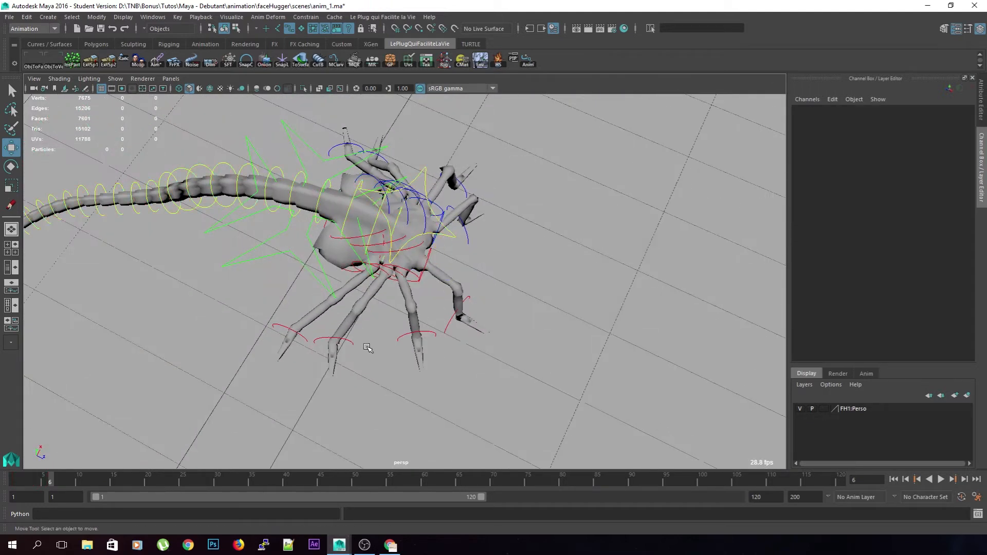
{"action": "left_click_drag", "start_coordinate": [369, 316], "coordinate": [340, 273]}
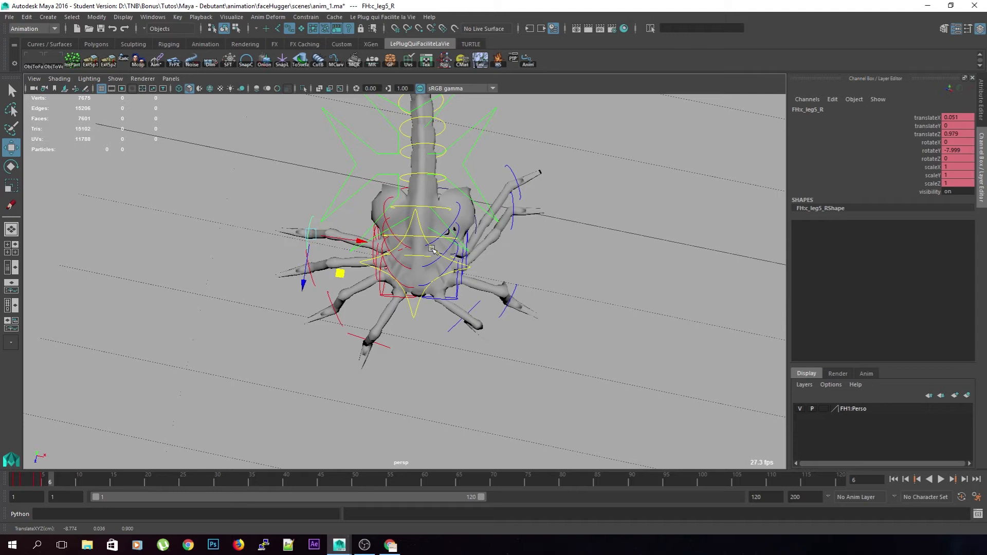
{"action": "left_click", "coordinate": [513, 210]}
{"action": "left_click_drag", "start_coordinate": [545, 245], "coordinate": [547, 301]}
{"action": "left_click", "coordinate": [517, 196]}
Key translation and rotation on all the facehugger's controls at frame 6
{"action": "left_click_drag", "start_coordinate": [556, 205], "coordinate": [188, 148]}
{"action": "scroll", "coordinate": [523, 381], "scroll_direction": "down", "scroll_amount": 5}
{"action": "key", "text": "shift+w"}
{"action": "key", "text": "shift+e"}
Advance to frame 7 and move the body control c_walk forward to about 1.541 Z
{"action": "key", "text": "alt+period"}
{"action": "scroll", "coordinate": [349, 315], "scroll_direction": "up", "scroll_amount": 5}
{"action": "left_click_drag", "start_coordinate": [380, 402], "coordinate": [383, 329], "text": "alt"}
{"action": "left_click", "coordinate": [388, 377]}
{"action": "left_click", "coordinate": [340, 287]}
{"action": "left_click_drag", "start_coordinate": [341, 286], "coordinate": [441, 334], "text": "alt"}
{"action": "left_click_drag", "start_coordinate": [441, 282], "coordinate": [495, 331]}
{"action": "left_click", "coordinate": [437, 313]}
{"action": "key", "text": "ctrl+z"}
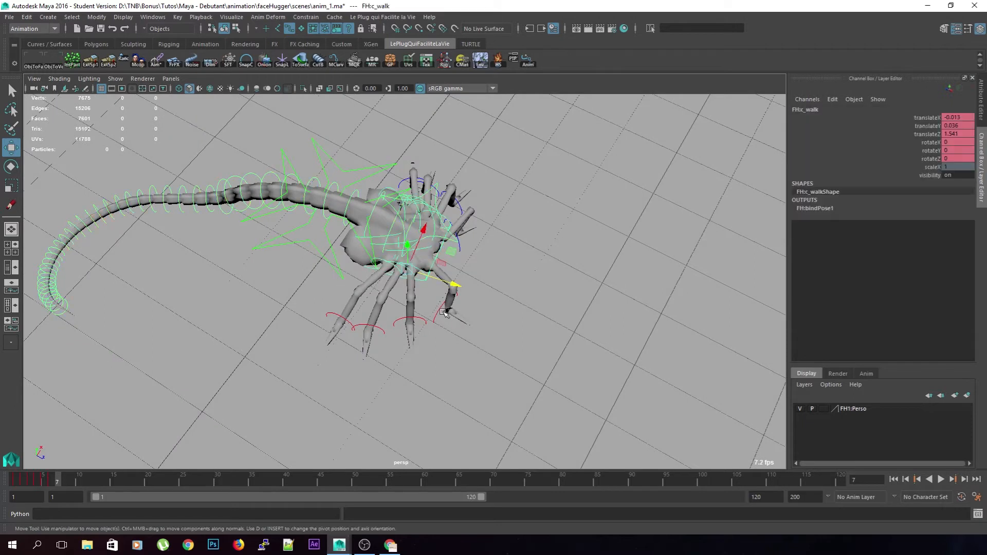
At frame 7, move the front right leg forward and the left leg c_leg_L to about 0.125 X and 1.971 Z
{"action": "left_click", "coordinate": [445, 309]}
{"action": "left_click_drag", "start_coordinate": [496, 310], "coordinate": [516, 322]}
{"action": "left_click_drag", "start_coordinate": [556, 328], "coordinate": [454, 317], "text": "alt"}
{"action": "left_click", "coordinate": [445, 307]}
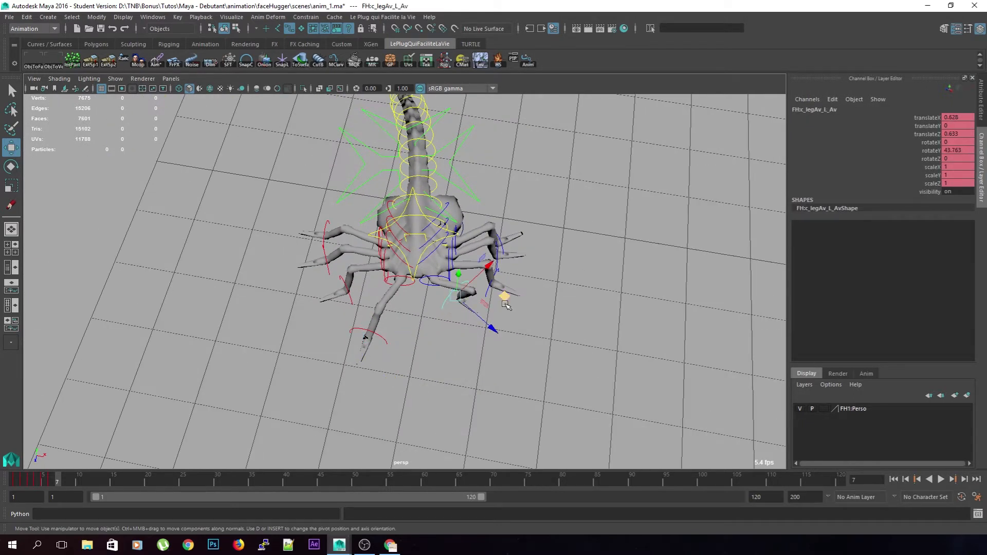
{"action": "left_click", "coordinate": [546, 346]}
{"action": "left_click_drag", "start_coordinate": [546, 346], "coordinate": [430, 308], "text": "alt"}
{"action": "left_click", "coordinate": [468, 332]}
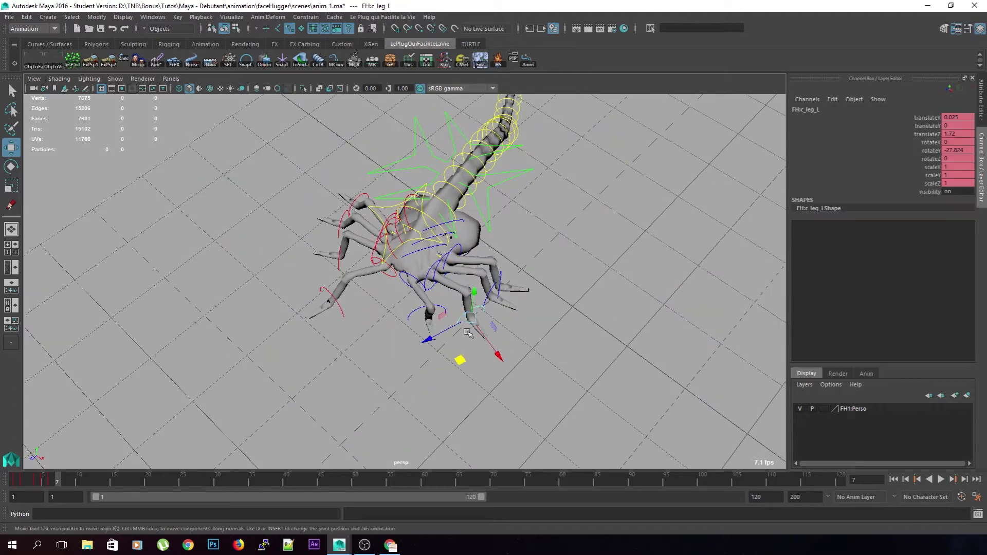
{"action": "left_click_drag", "start_coordinate": [470, 354], "coordinate": [446, 374]}
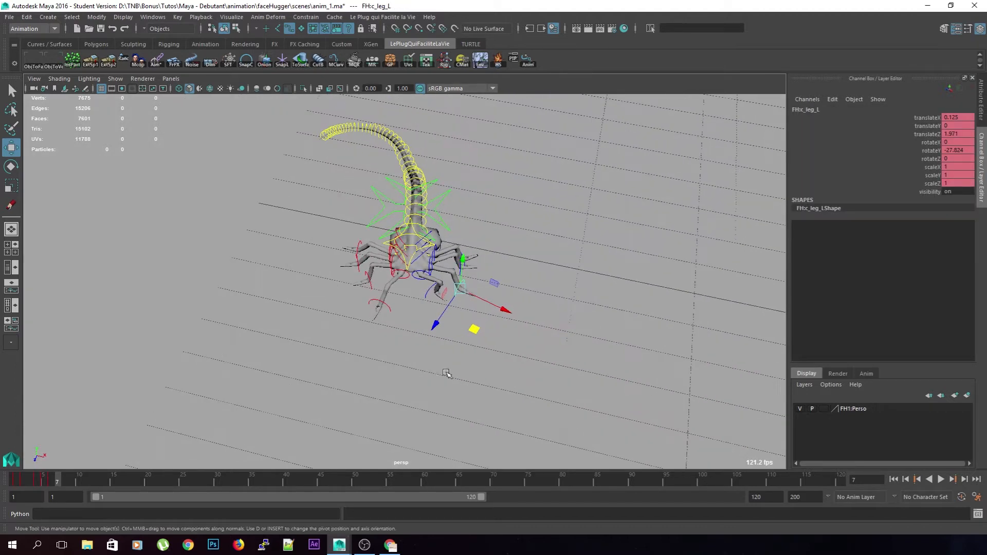
Key translation and rotation on all the facehugger's controls at frame 7
{"action": "left_click_drag", "start_coordinate": [370, 204], "coordinate": [288, 107]}
{"action": "key", "text": "shift+w"}
{"action": "key", "text": "shift+e"}
Return to the early frames, copy the left leg c_leg_L's key from frame 2, and paste it at frame 3
{"action": "key", "text": "comma"}
{"action": "key", "text": "comma"}
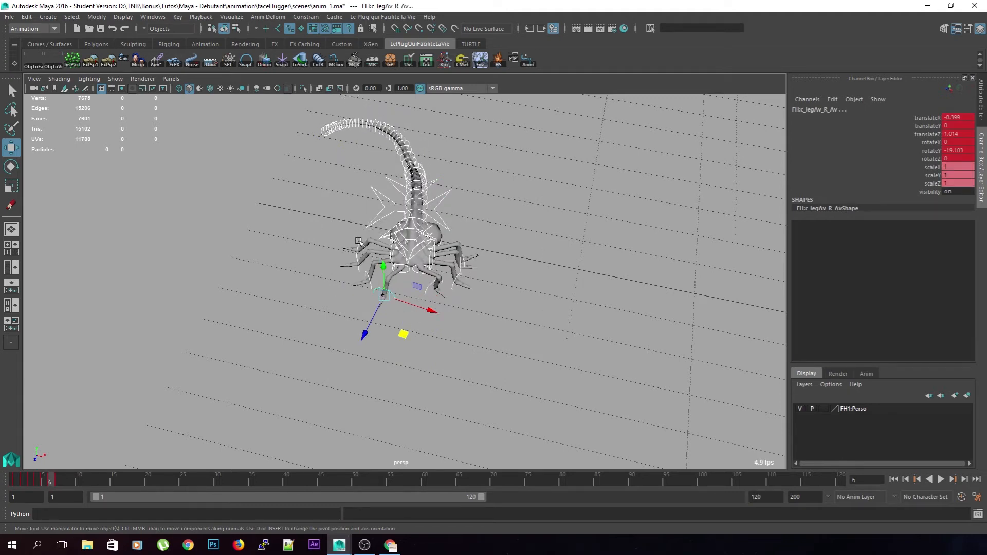
{"action": "left_click_drag", "start_coordinate": [360, 242], "coordinate": [520, 308], "text": "alt"}
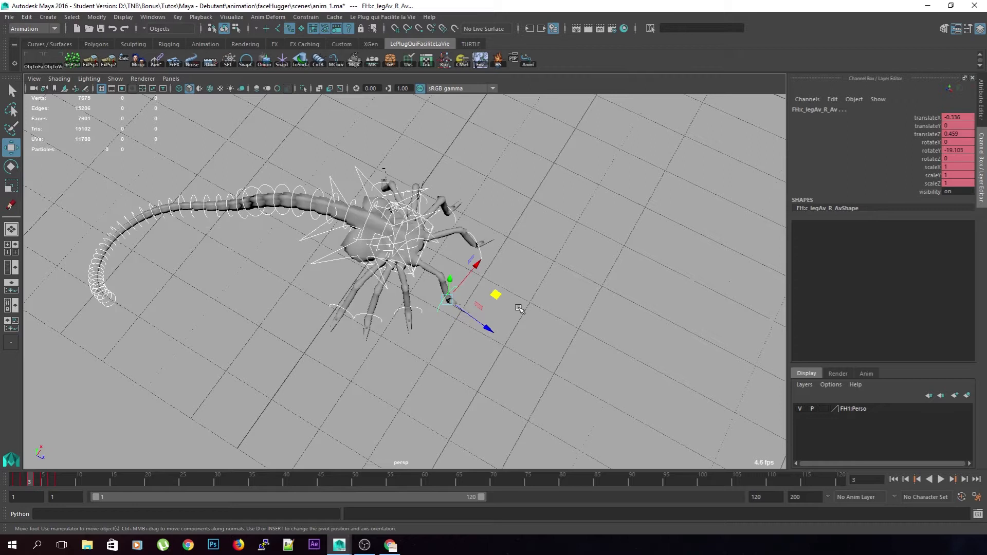
{"action": "left_click", "coordinate": [456, 221]}
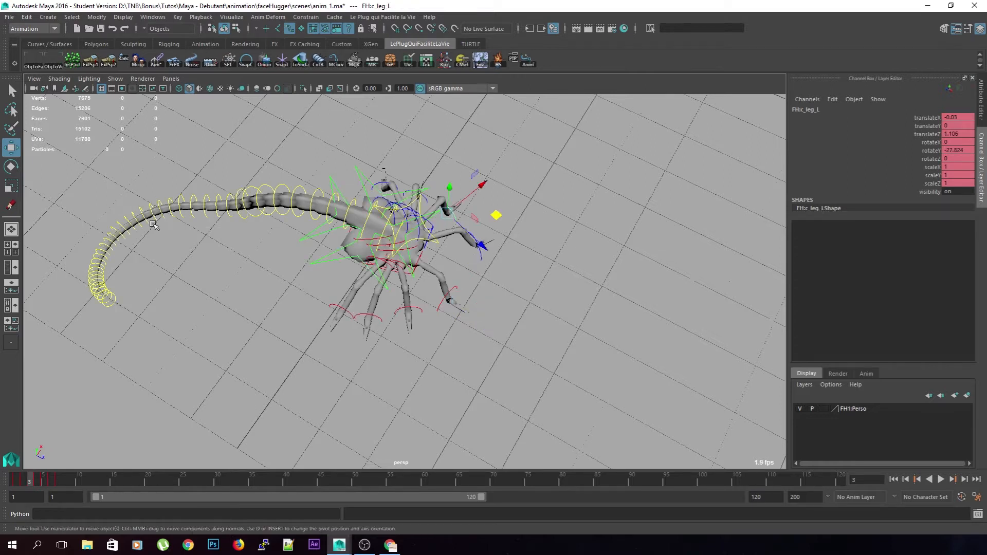
{"action": "left_click", "coordinate": [24, 483]}
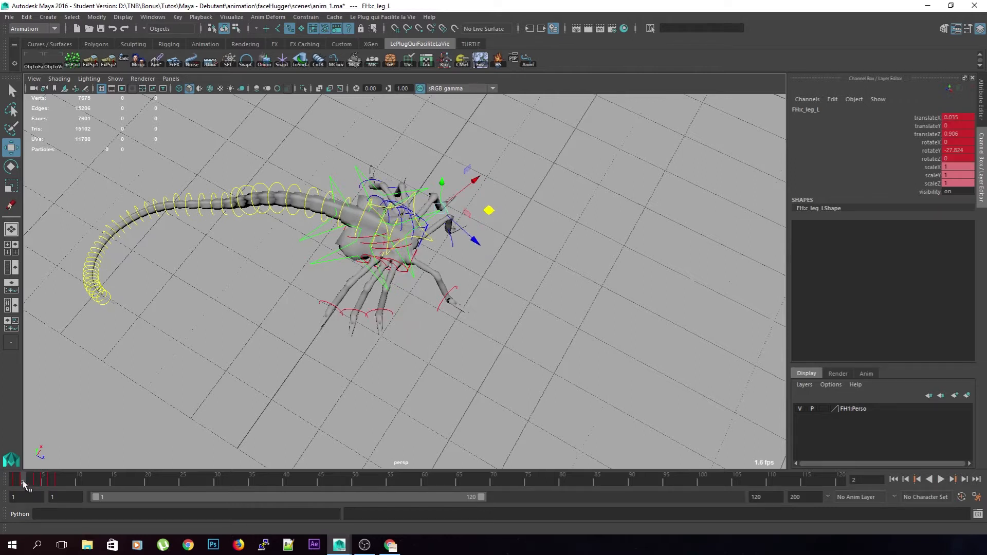
{"action": "right_click", "coordinate": [23, 480]}
{"action": "left_click", "coordinate": [49, 340]}
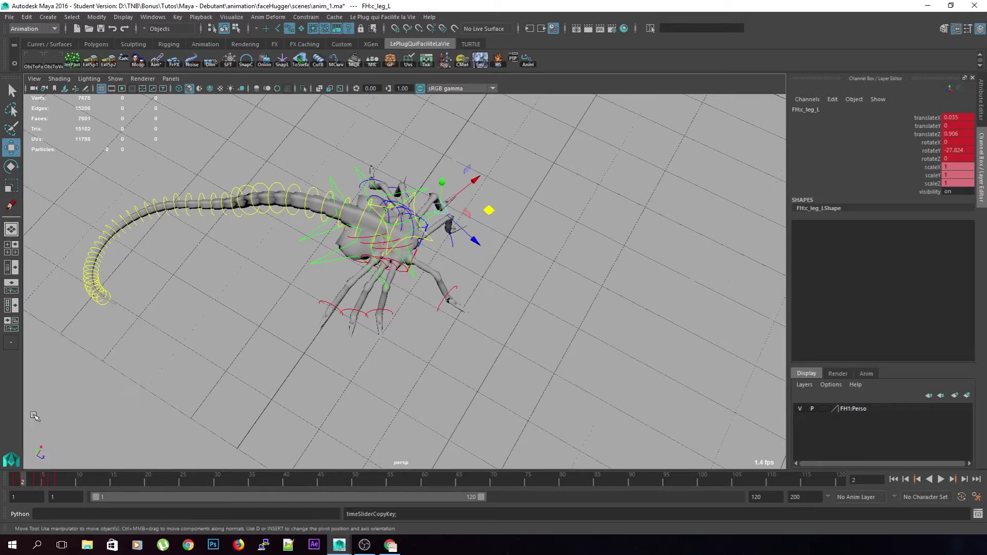
{"action": "left_click", "coordinate": [28, 482]}
{"action": "right_click", "coordinate": [29, 483]}
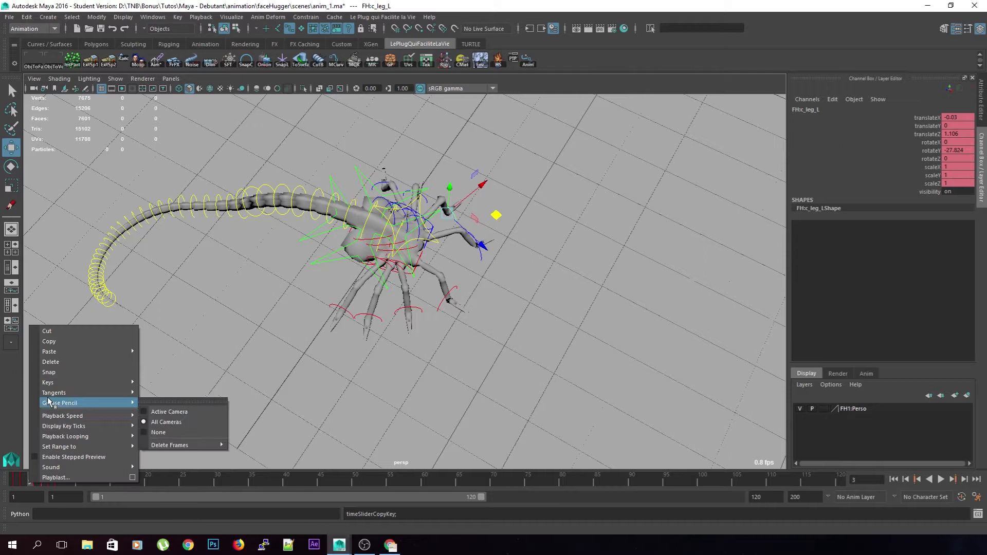
{"action": "mouse_move", "coordinate": [80, 352]}
{"action": "left_click", "coordinate": [149, 360]}
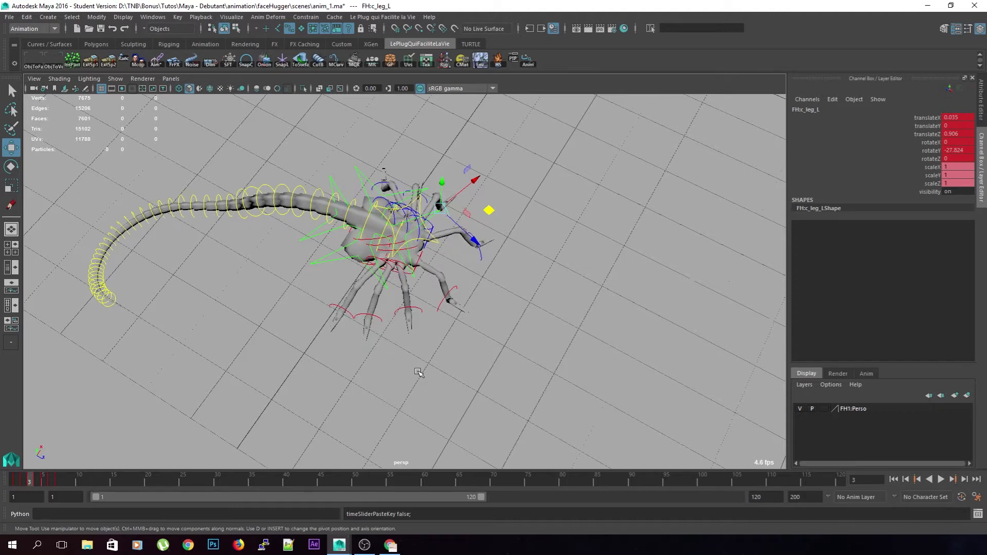
Copy the right leg c_leg4_R's key from frame 2 and paste it at frame 3
{"action": "left_click", "coordinate": [378, 318]}
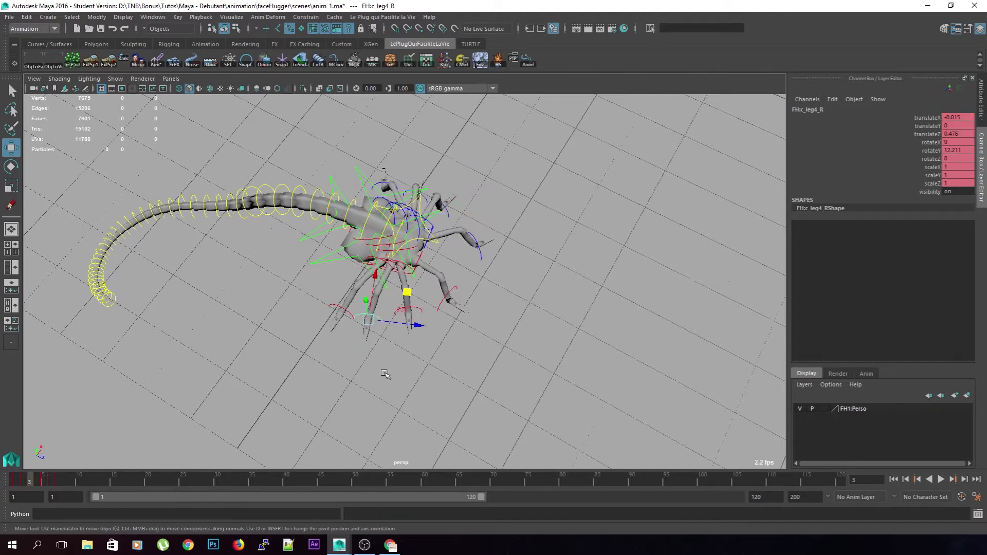
{"action": "key", "text": "alt+comma"}
{"action": "right_click", "coordinate": [18, 476]}
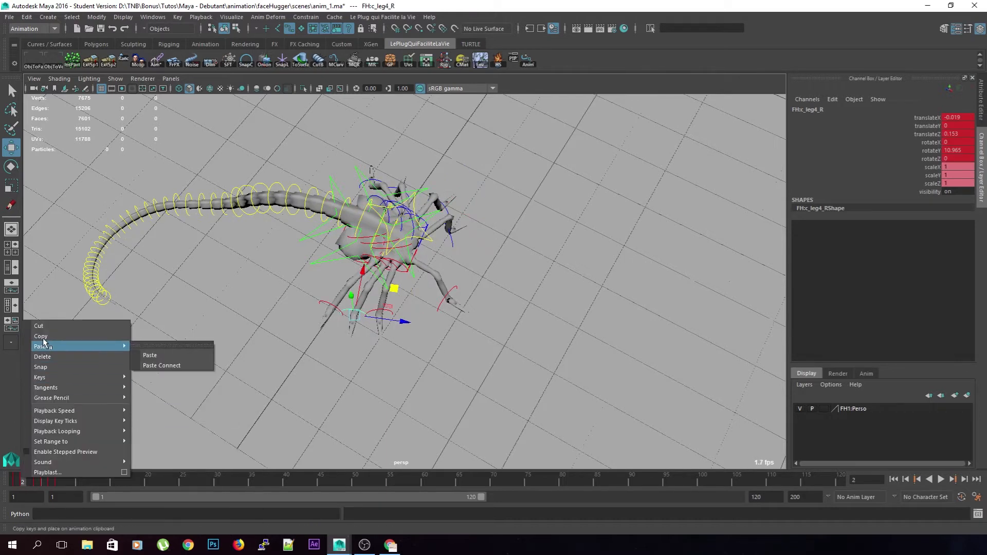
{"action": "left_click", "coordinate": [51, 340]}
{"action": "key", "text": "alt+period"}
{"action": "right_click", "coordinate": [41, 479]}
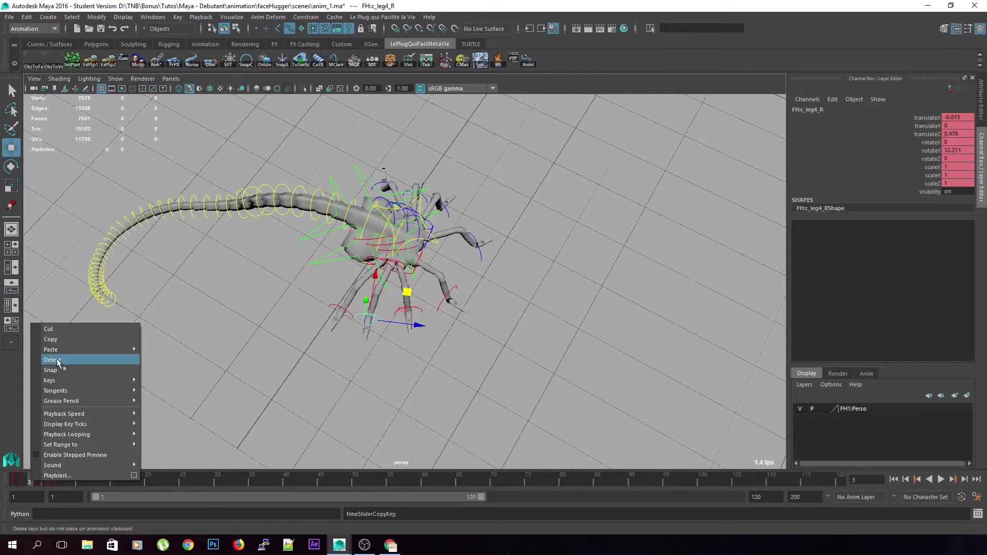
{"action": "mouse_move", "coordinate": [58, 352]}
{"action": "left_click", "coordinate": [158, 358]}
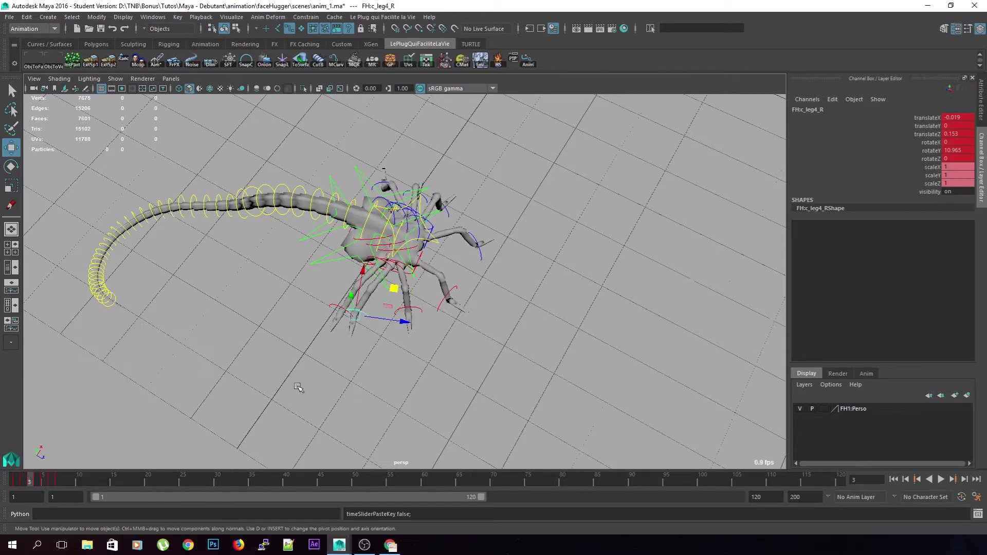
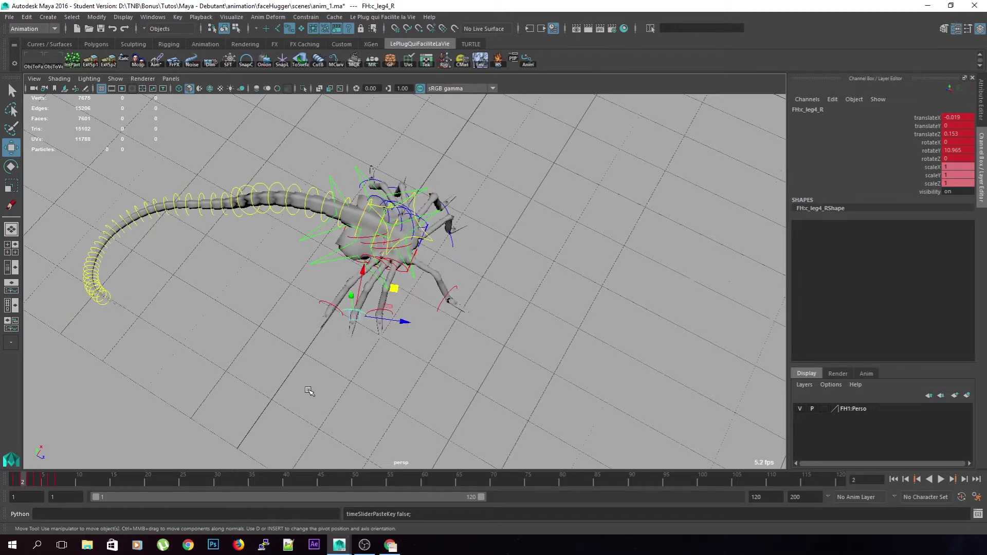
Copy the left leg c_leg2_L's key from frame 2 and paste it at frame 3
{"action": "left_click", "coordinate": [383, 183]}
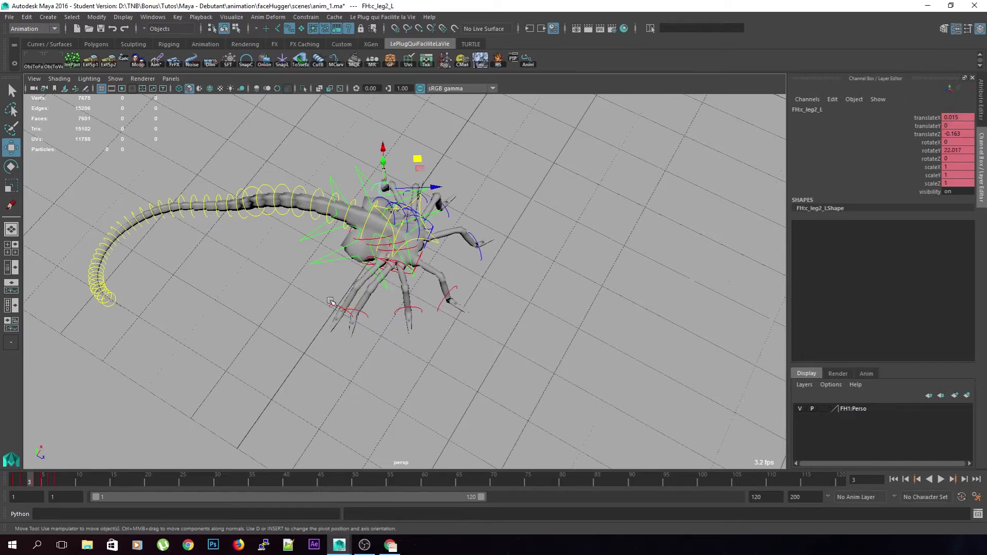
{"action": "scroll", "coordinate": [422, 144], "scroll_direction": "up", "scroll_amount": 2}
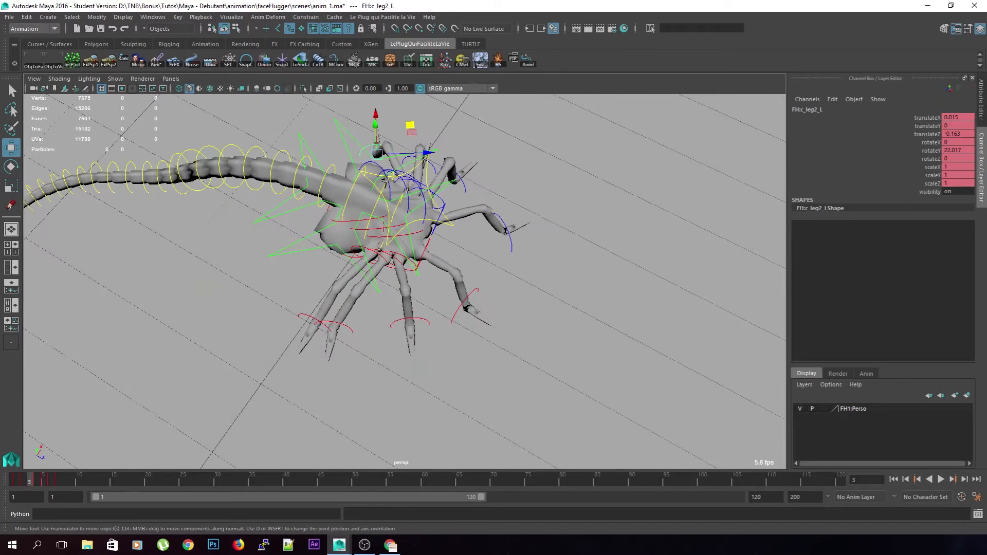
{"action": "right_click", "coordinate": [30, 481]}
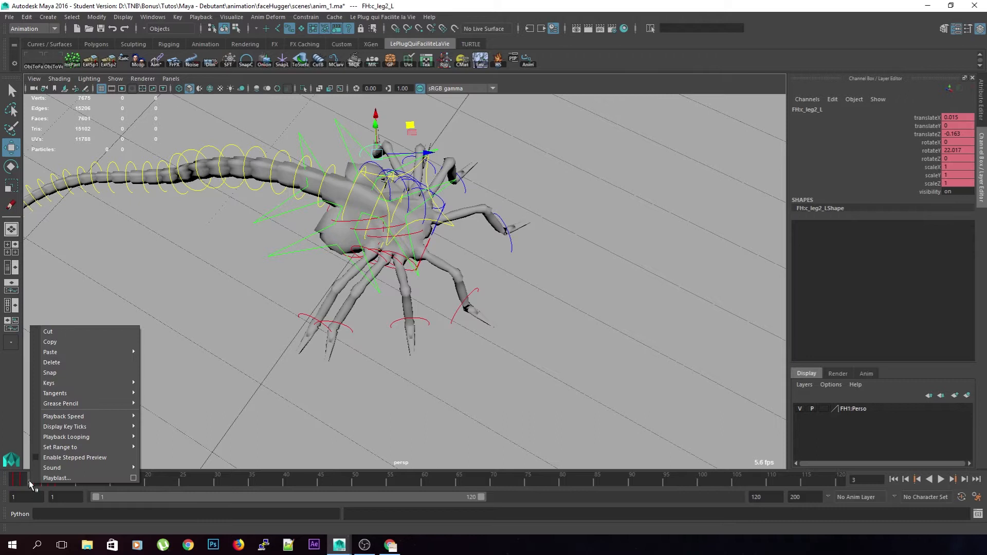
{"action": "left_click", "coordinate": [25, 482]}
{"action": "right_click", "coordinate": [23, 478]}
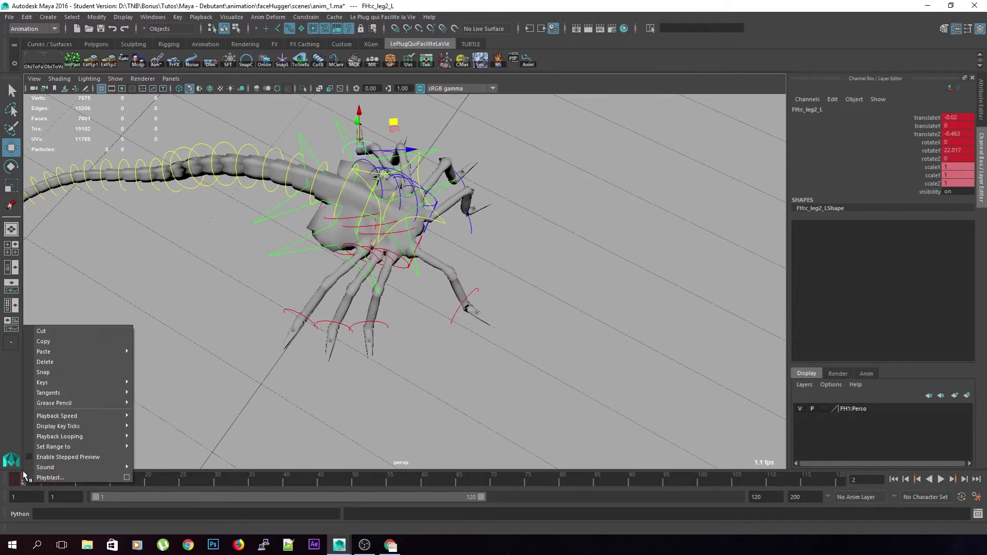
{"action": "left_click", "coordinate": [44, 342]}
{"action": "left_click", "coordinate": [43, 401]}
{"action": "key", "text": "alt+period"}
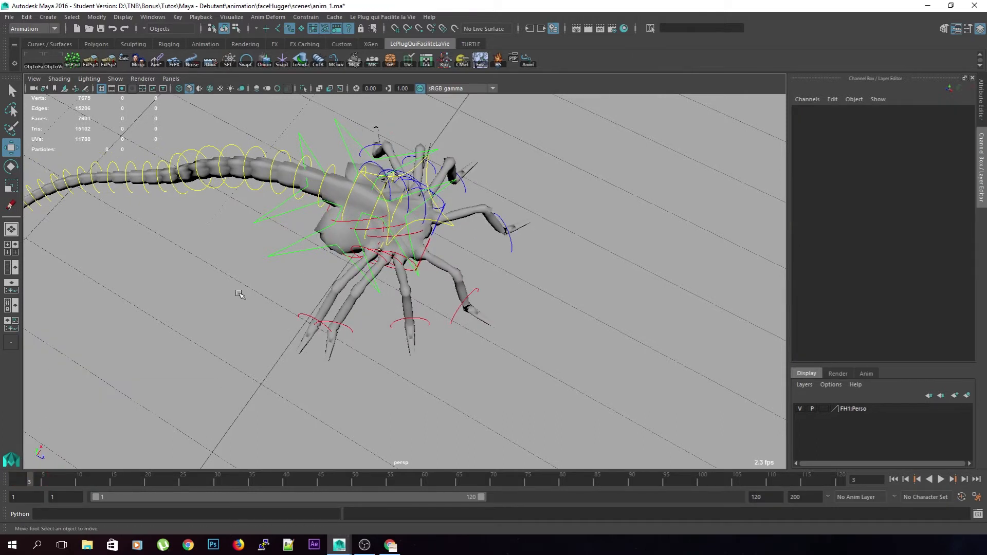
{"action": "left_click", "coordinate": [382, 139]}
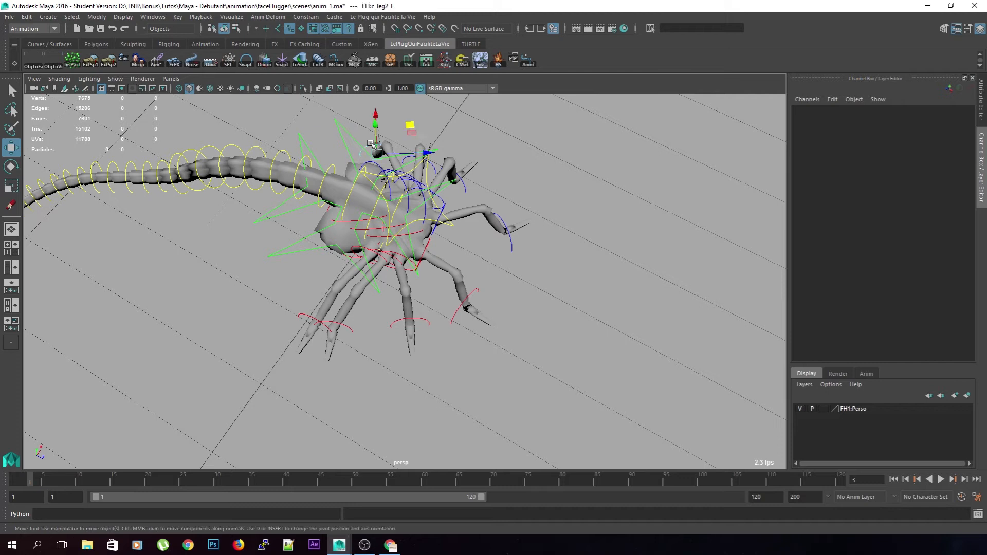
{"action": "right_click", "coordinate": [29, 477]}
{"action": "mouse_move", "coordinate": [77, 347]}
{"action": "left_click", "coordinate": [157, 351]}
Step back and forth through frames 1 to 4 to examine how the legs hold and move during the crawl
{"action": "key", "text": "alt+comma"}
{"action": "key", "text": "alt+comma"}
{"action": "key", "text": "alt+period"}
{"action": "key", "text": "alt+period"}
{"action": "key", "text": "alt+period"}
{"action": "key", "text": "alt+comma"}
{"action": "key", "text": "alt+comma"}
{"action": "key", "text": "alt+period"}
{"action": "key", "text": "alt+period"}
{"action": "key", "text": "alt+comma"}
{"action": "key", "text": "alt+period"}
{"action": "key", "text": "alt+comma"}
{"action": "key", "text": "alt+comma"}
{"action": "key", "text": "alt+period"}
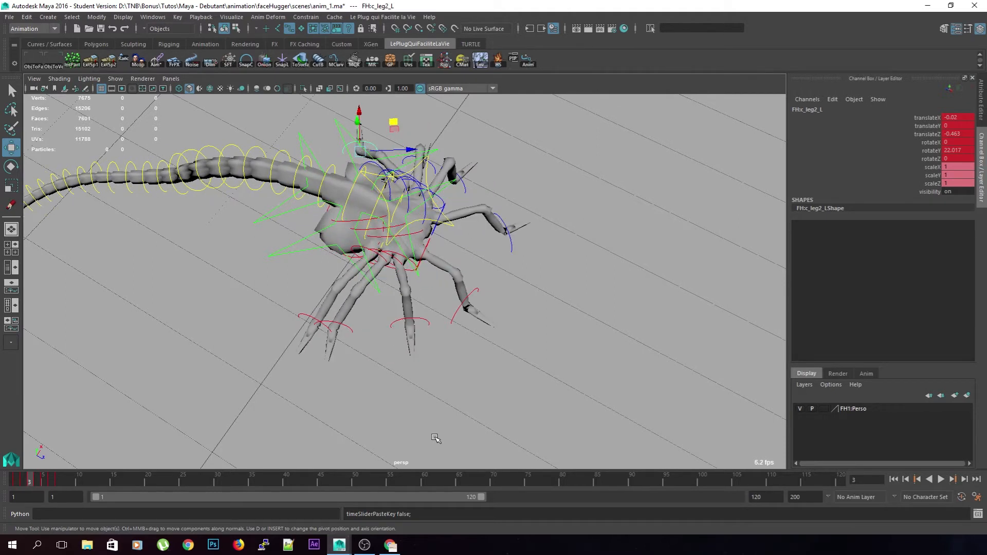
{"action": "key", "text": "alt+period"}
{"action": "key", "text": "alt+comma"}
{"action": "key", "text": "alt+comma"}
{"action": "key", "text": "alt+comma"}
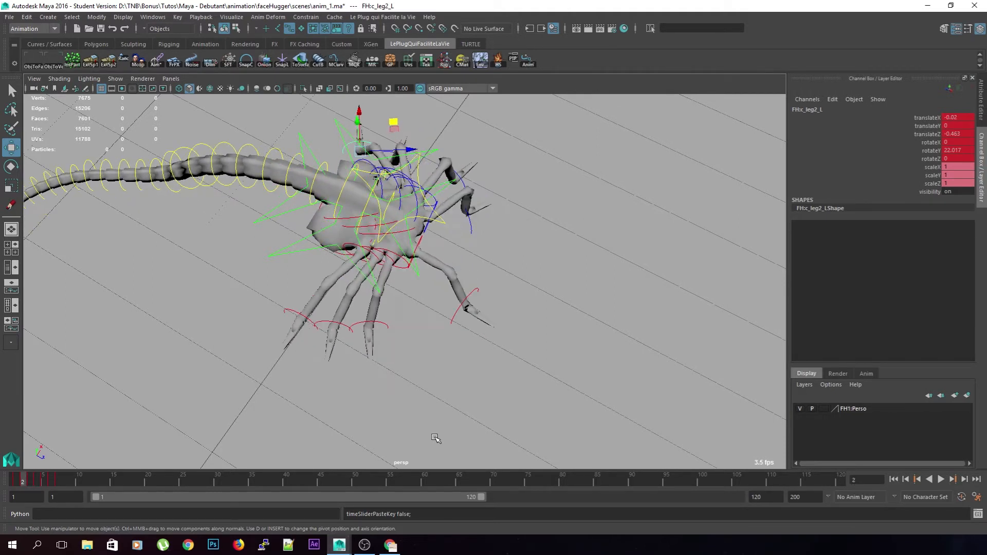
{"action": "key", "text": "alt+period"}
{"action": "key", "text": "alt+comma"}
{"action": "key", "text": "alt+period"}
{"action": "key", "text": "alt+period"}
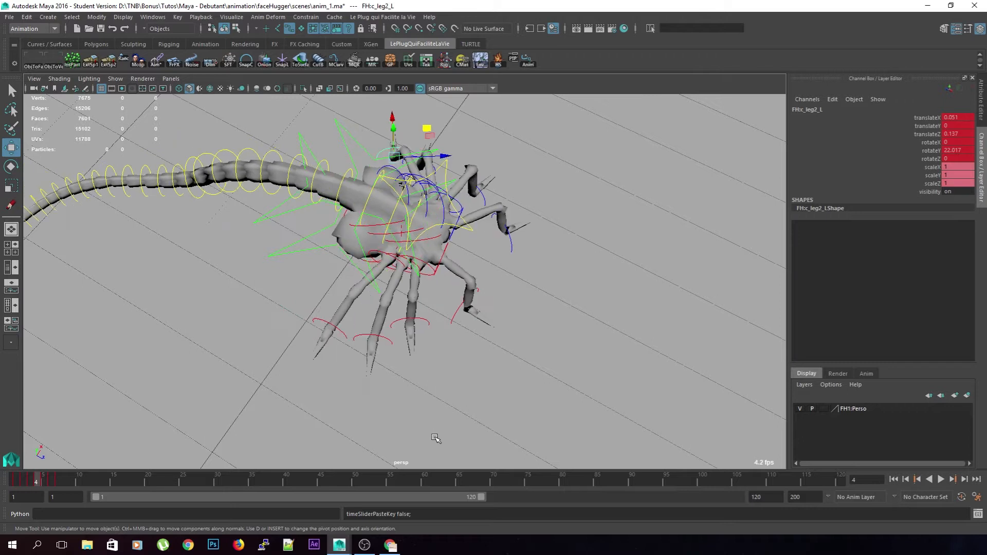
At frame 4, move the right leg c_leg4_R forward to about -0.056 X and 1.133 Z
{"action": "left_click", "coordinate": [396, 342]}
{"action": "left_click", "coordinate": [391, 341]}
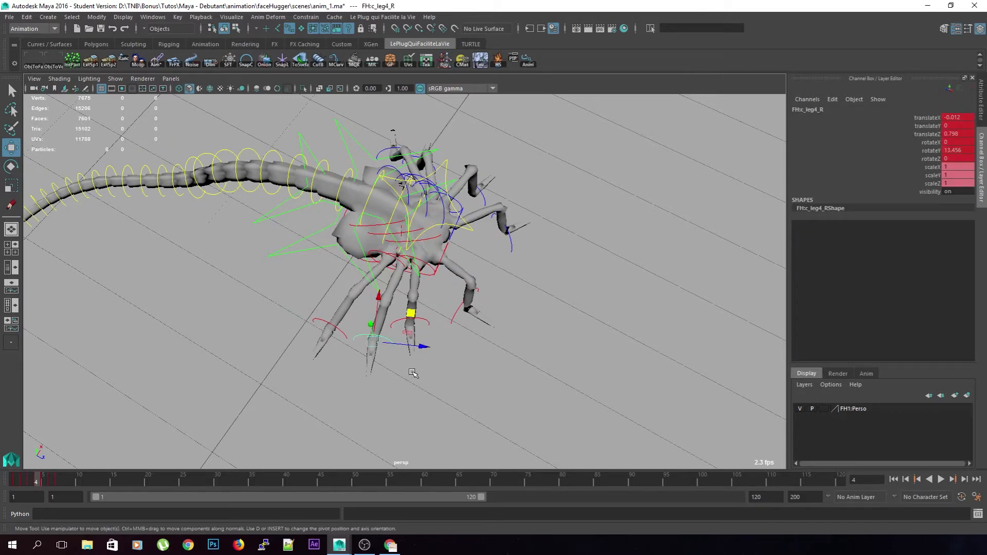
{"action": "left_click_drag", "start_coordinate": [413, 322], "coordinate": [431, 326]}
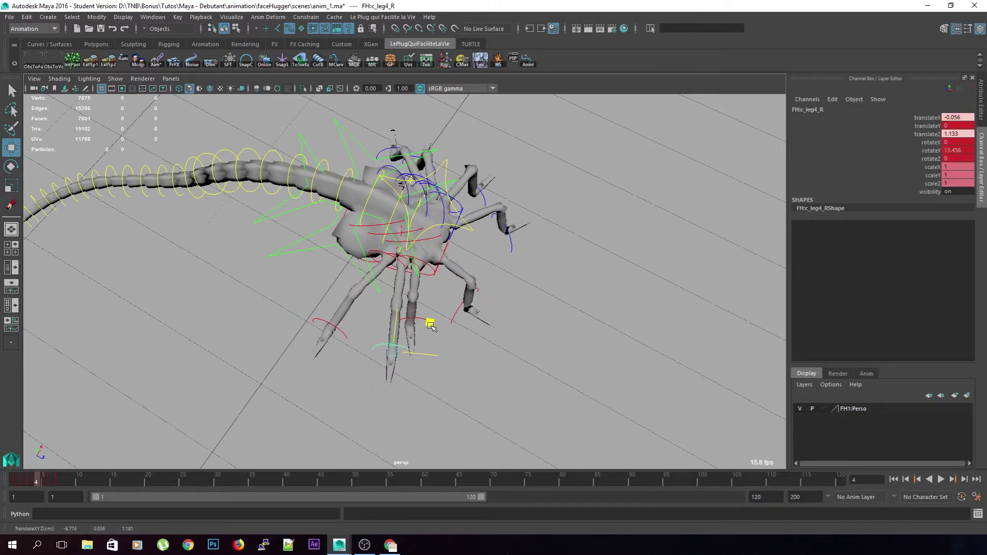
Step through frames 1 to 5 to check the motion of the right leg c_leg4_R
{"action": "key", "text": "alt+comma"}
{"action": "key", "text": "alt+period"}
{"action": "key", "text": "alt+comma"}
{"action": "key", "text": "alt+comma"}
{"action": "key", "text": "alt+comma"}
{"action": "key", "text": "alt+period"}
{"action": "key", "text": "alt+period"}
{"action": "key", "text": "alt+period"}
{"action": "key", "text": "alt+period"}
{"action": "key", "text": "alt+comma"}
{"action": "key", "text": "alt+period"}
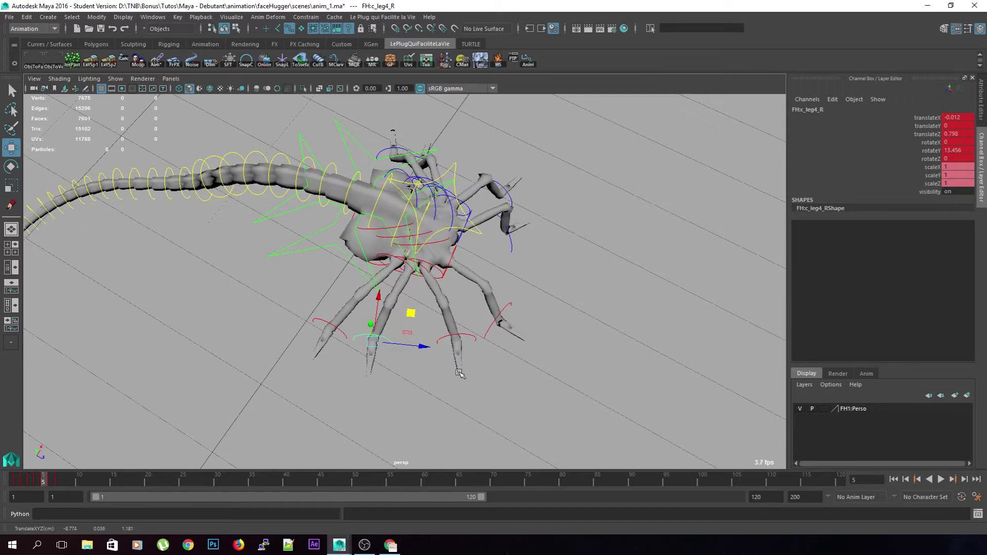
Copy the right leg c_leg4_R's key from frame 4 and paste it at frame 5
{"action": "key", "text": "alt+comma"}
{"action": "left_click", "coordinate": [41, 487]}
{"action": "right_click", "coordinate": [41, 487]}
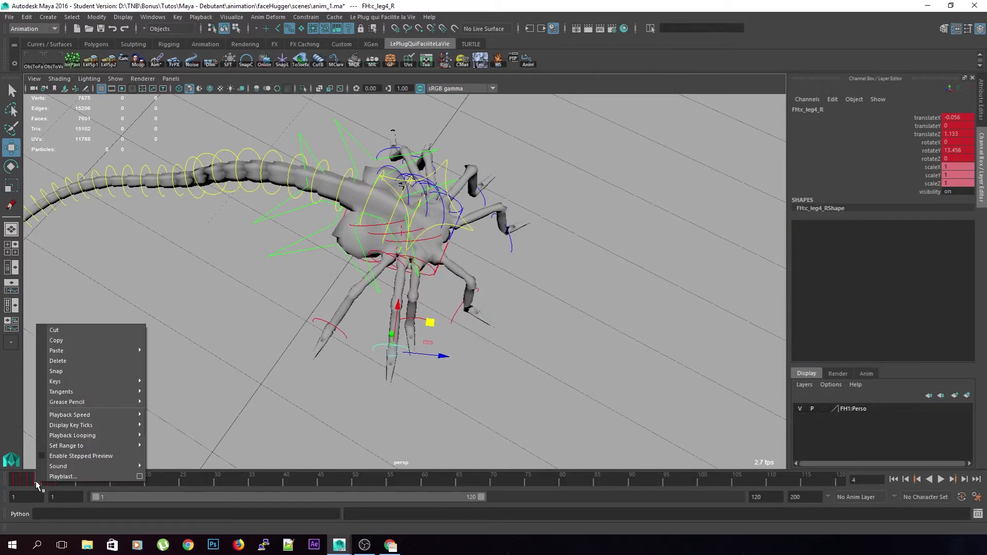
{"action": "left_click", "coordinate": [64, 341]}
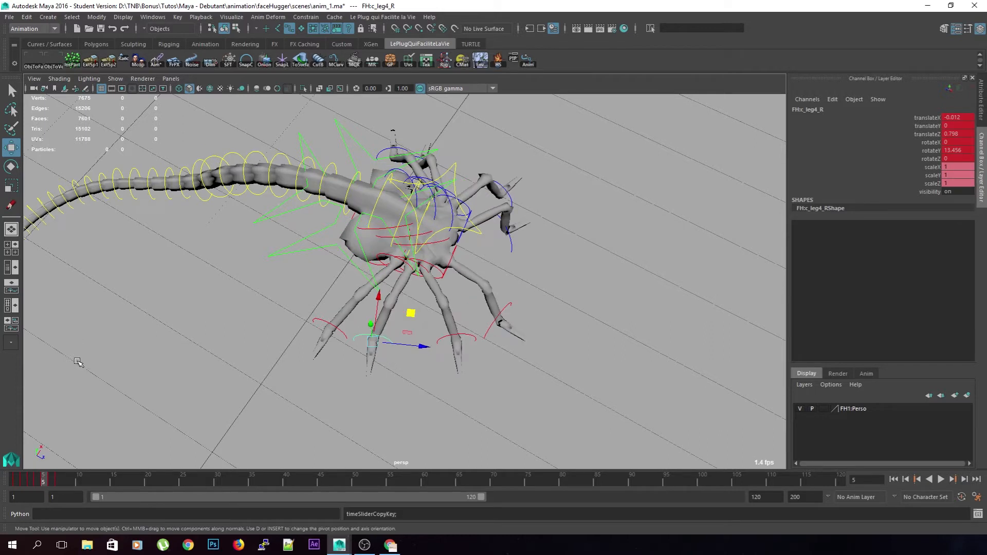
{"action": "right_click", "coordinate": [45, 483]}
{"action": "mouse_move", "coordinate": [81, 352]}
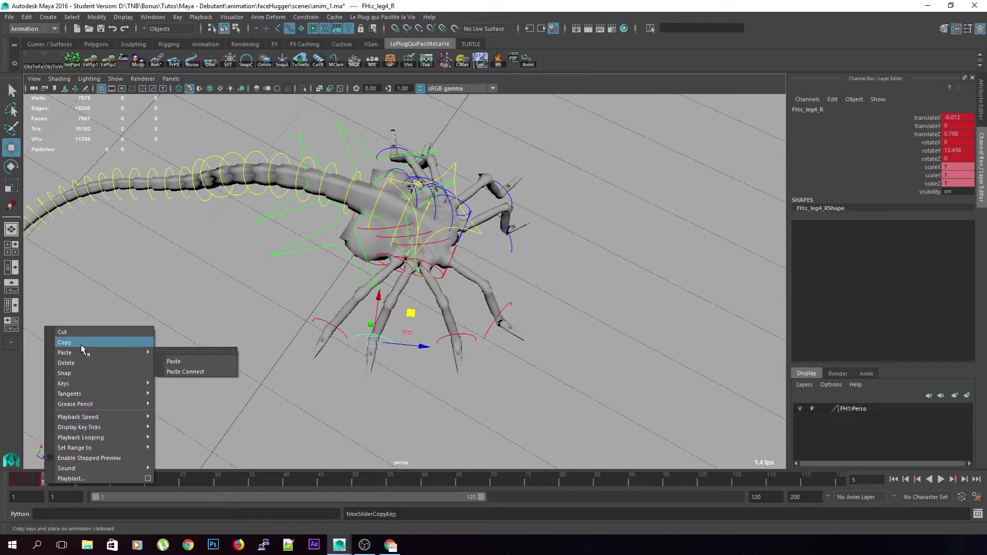
{"action": "left_click", "coordinate": [173, 361]}
Step back through the crawl frames and play them to check the right leg c_leg4_R
{"action": "key", "text": "alt+comma"}
{"action": "key", "text": "alt+comma"}
{"action": "key", "text": "alt+comma"}
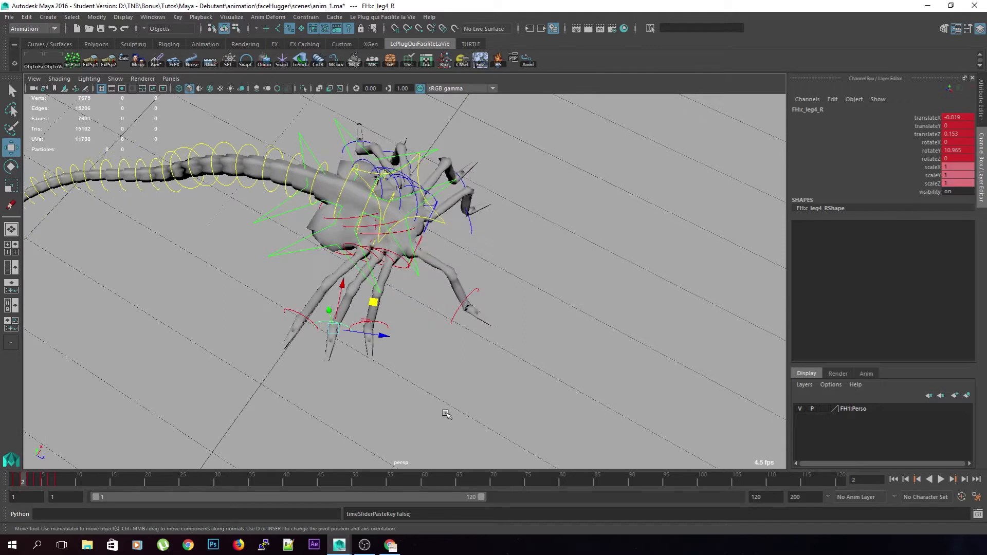
{"action": "key", "text": "alt+v"}
{"action": "key", "text": "alt+comma"}
{"action": "key", "text": "alt+comma"}
{"action": "key", "text": "alt+comma"}
{"action": "key", "text": "alt+comma"}
{"action": "key", "text": "alt+comma"}
{"action": "key", "text": "alt+comma"}
Step back and forth through frames 1 to 7 to examine the left legs' motion from the creature's left side
{"action": "left_click_drag", "start_coordinate": [497, 246], "coordinate": [298, 255], "text": "alt"}
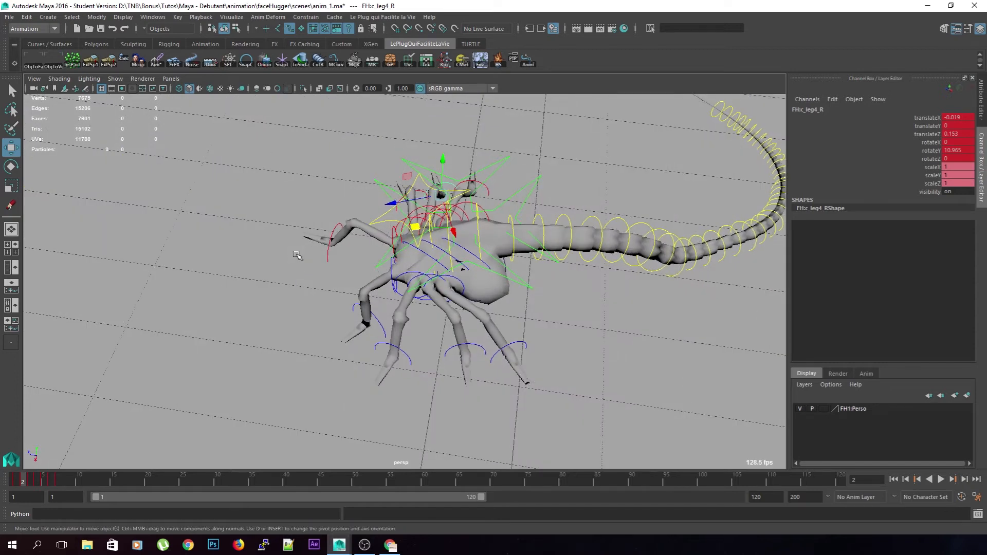
{"action": "key", "text": "alt+comma"}
{"action": "key", "text": "alt+comma"}
{"action": "key", "text": "alt+period"}
{"action": "key", "text": "alt+period"}
{"action": "key", "text": "alt+period"}
{"action": "key", "text": "alt+period"}
{"action": "key", "text": "alt+period"}
{"action": "key", "text": "alt+period"}
{"action": "key", "text": "alt+comma"}
{"action": "key", "text": "alt+comma"}
{"action": "key", "text": "alt+period"}
{"action": "key", "text": "alt+period"}
{"action": "key", "text": "alt+comma"}
{"action": "key", "text": "alt+period"}
{"action": "key", "text": "alt+comma"}
{"action": "key", "text": "alt+comma"}
{"action": "key", "text": "alt+comma"}
{"action": "key", "text": "alt+period"}
{"action": "key", "text": "alt+period"}
{"action": "key", "text": "alt+period"}
{"action": "key", "text": "alt+period"}
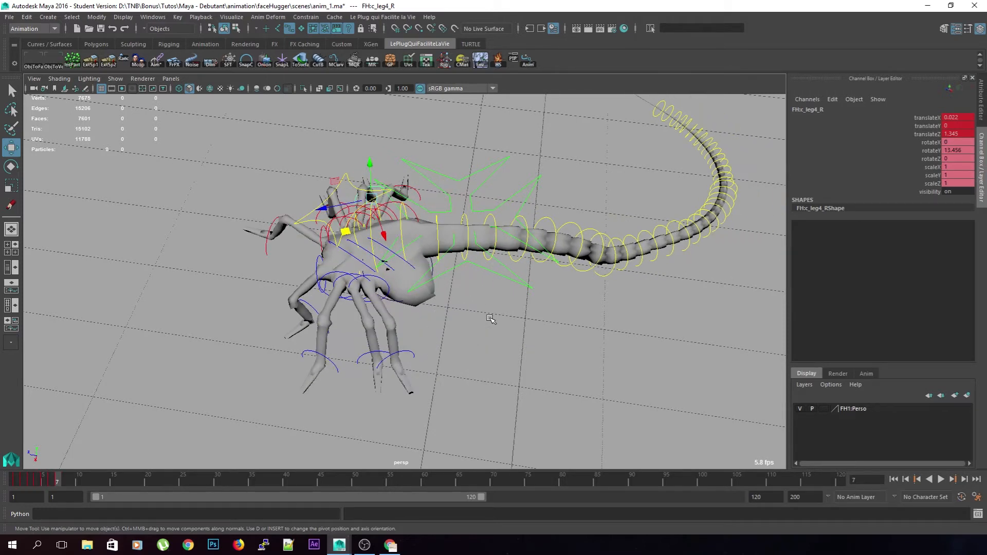
{"action": "key", "text": "alt+comma"}
{"action": "key", "text": "alt+comma"}
{"action": "key", "text": "alt+period"}
Select the left legs c_leg2_L and c_leg1_L in turn and compare their poses and keys over frames 4 to 6
{"action": "left_click", "coordinate": [412, 350]}
{"action": "key", "text": "alt+comma"}
{"action": "key", "text": "alt+comma"}
{"action": "key", "text": "alt+period"}
{"action": "key", "text": "alt+period"}
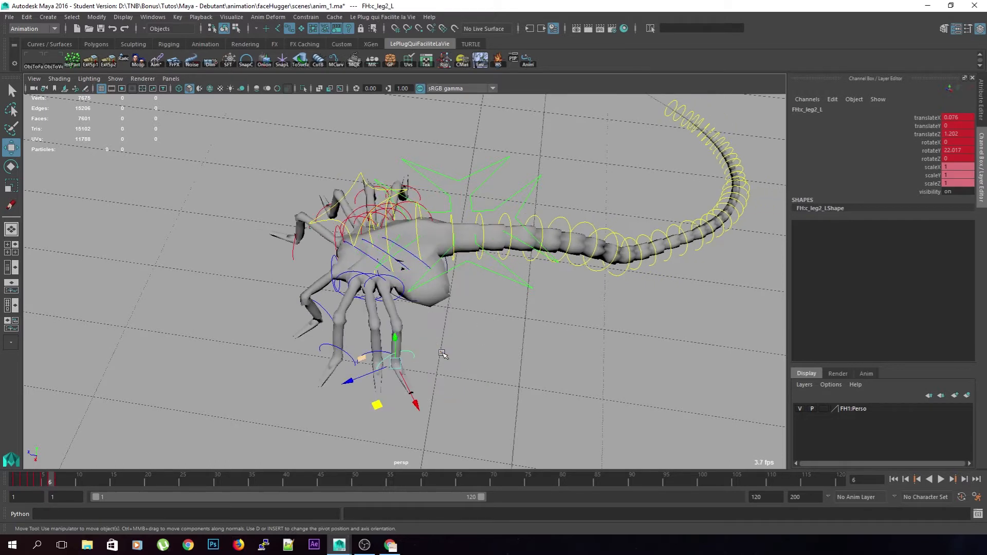
{"action": "key", "text": "alt+comma"}
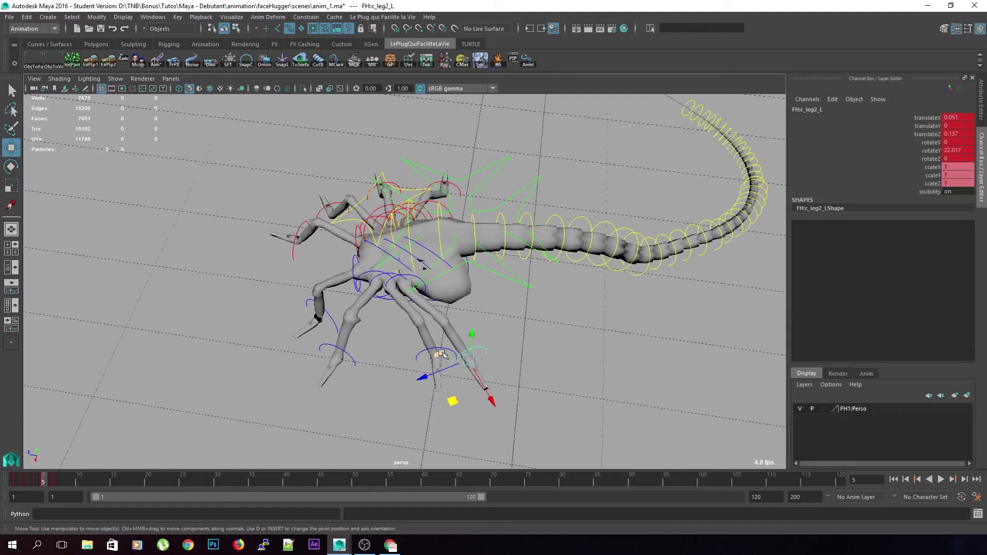
{"action": "left_click", "coordinate": [423, 354]}
{"action": "key", "text": "alt+comma"}
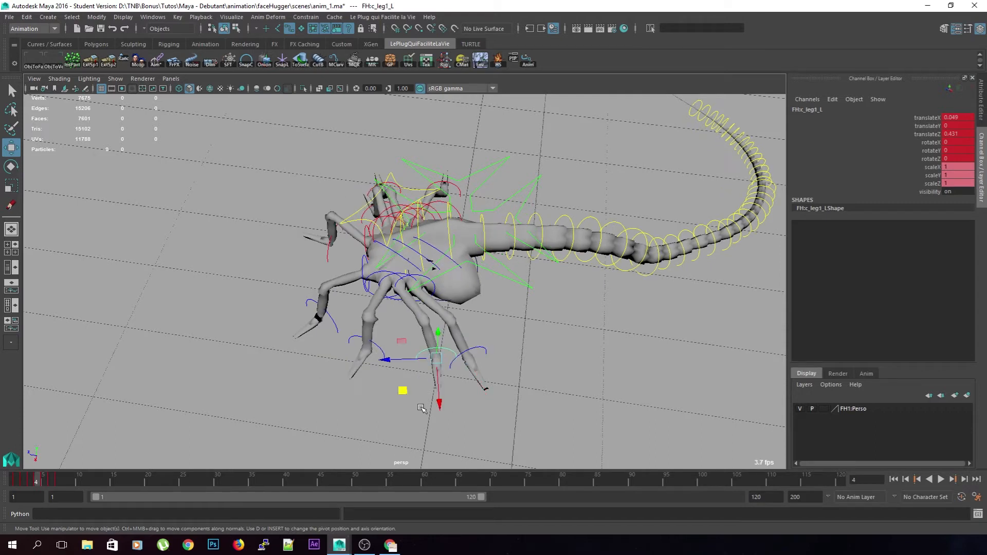
{"action": "key", "text": "alt+period"}
{"action": "key", "text": "alt+comma"}
{"action": "key", "text": "alt+comma"}
{"action": "key", "text": "alt+period"}
{"action": "key", "text": "alt+v"}
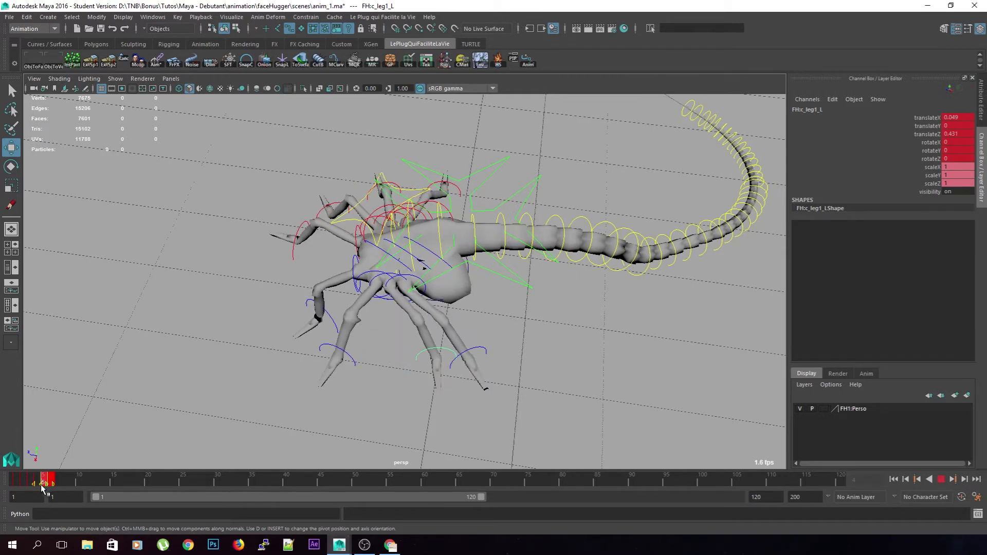
{"action": "mouse_move", "coordinate": [43, 484]}
{"action": "left_mouse_down"}
{"action": "mouse_move", "coordinate": [78, 484]}
{"action": "mouse_move", "coordinate": [44, 483]}
{"action": "left_mouse_up"}
{"action": "key", "text": "alt+v"}
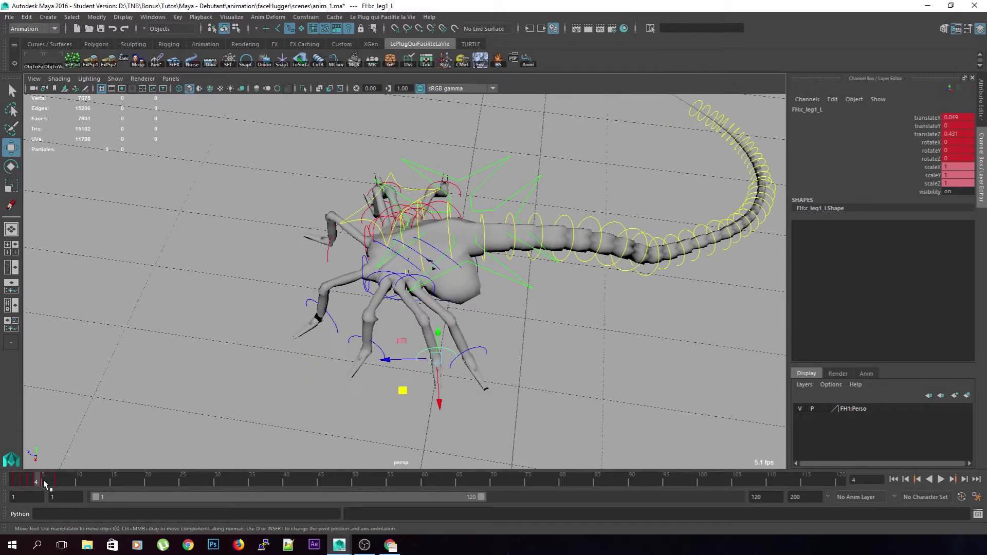
{"action": "left_click_drag", "start_coordinate": [44, 482], "coordinate": [49, 484]}
{"action": "right_click", "coordinate": [49, 483]}
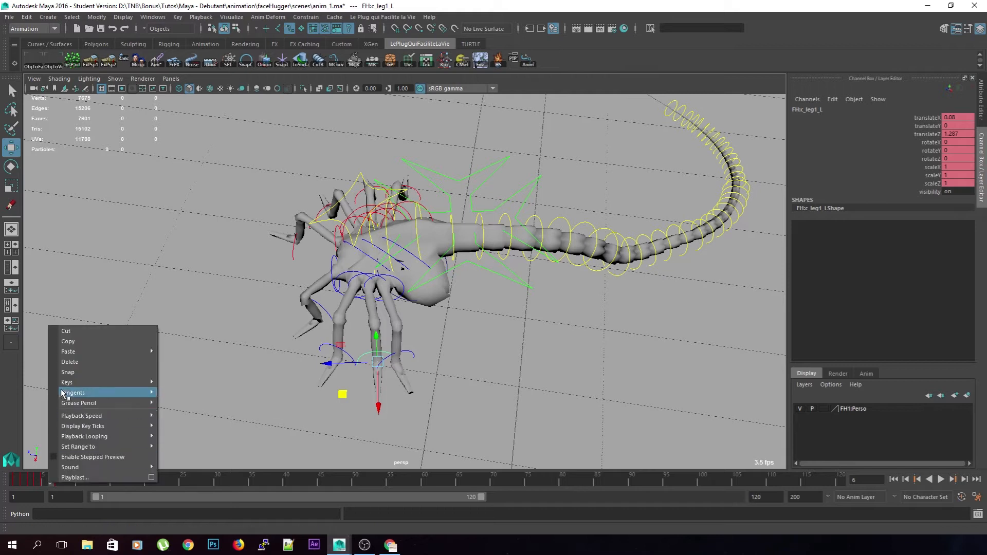
{"action": "mouse_move", "coordinate": [80, 383]}
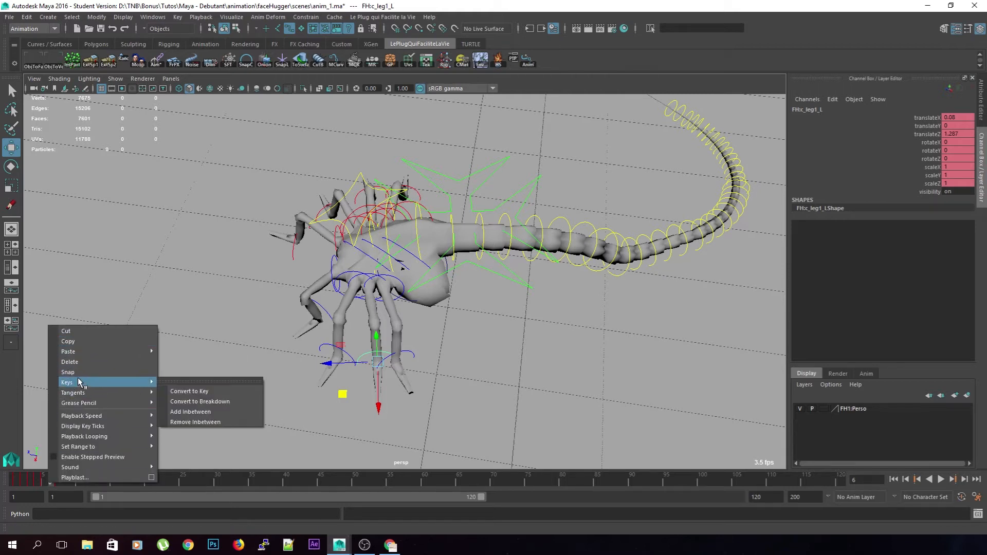
{"action": "left_click", "coordinate": [56, 285]}
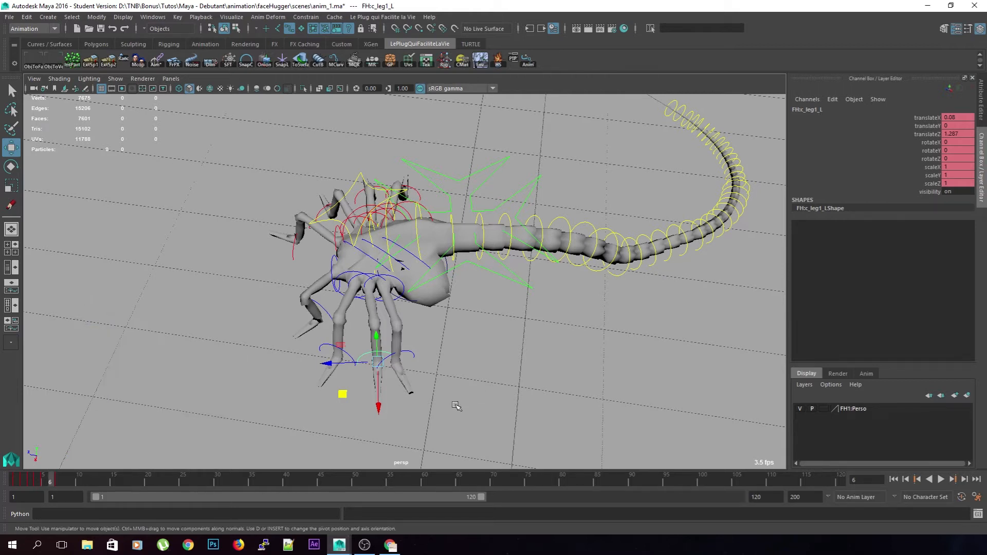
Copy the right leg c_leg5_R's key from frame 2 and paste it at frame 3
{"action": "scroll", "coordinate": [461, 411], "scroll_direction": "down", "scroll_amount": 6}
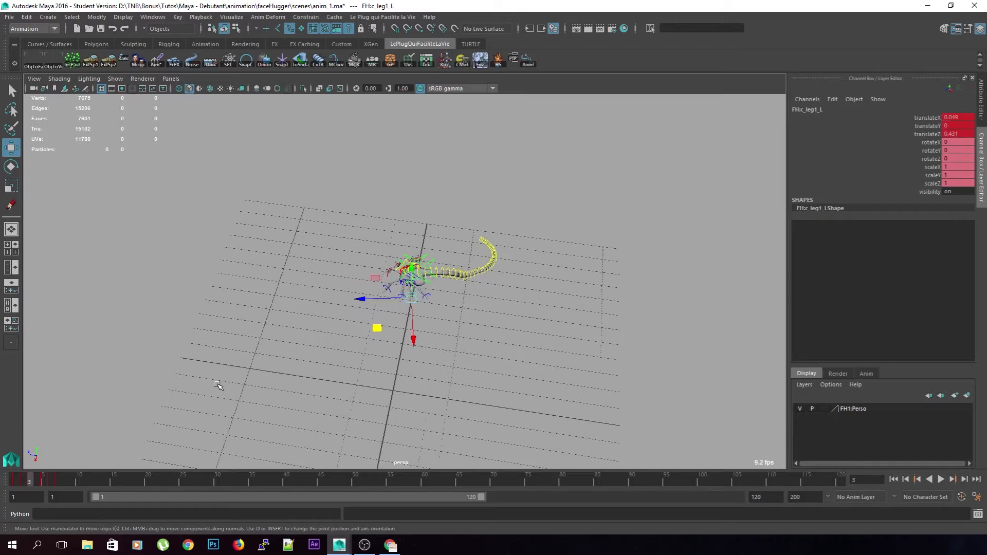
{"action": "scroll", "coordinate": [292, 340], "scroll_direction": "up", "scroll_amount": 6}
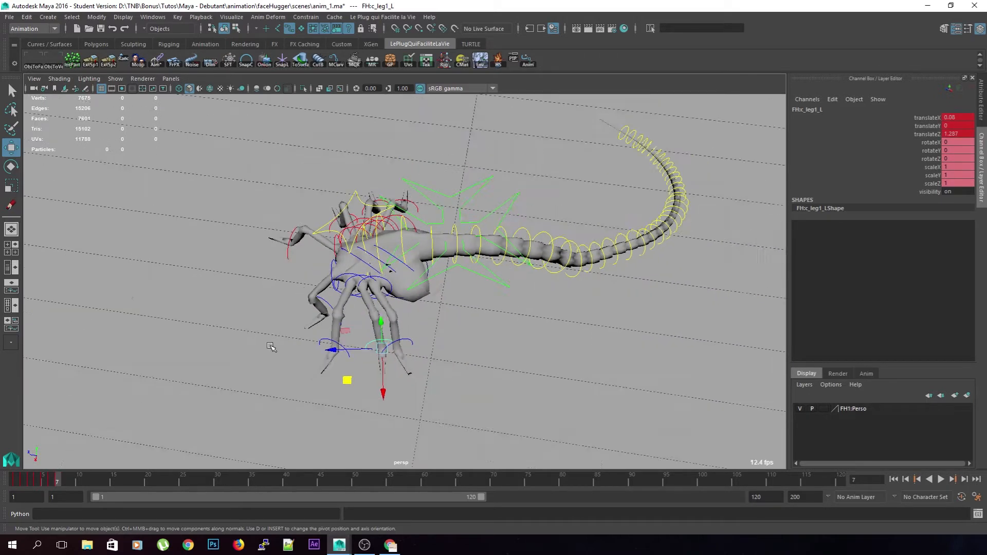
{"action": "left_click_drag", "start_coordinate": [270, 343], "coordinate": [432, 327], "text": "alt"}
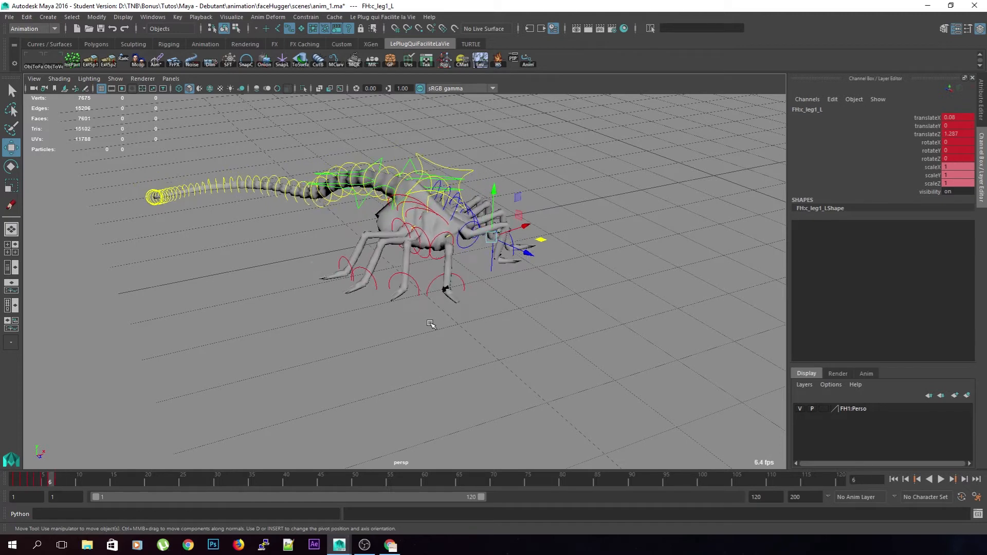
{"action": "left_click_drag", "start_coordinate": [498, 210], "coordinate": [388, 284], "text": "alt"}
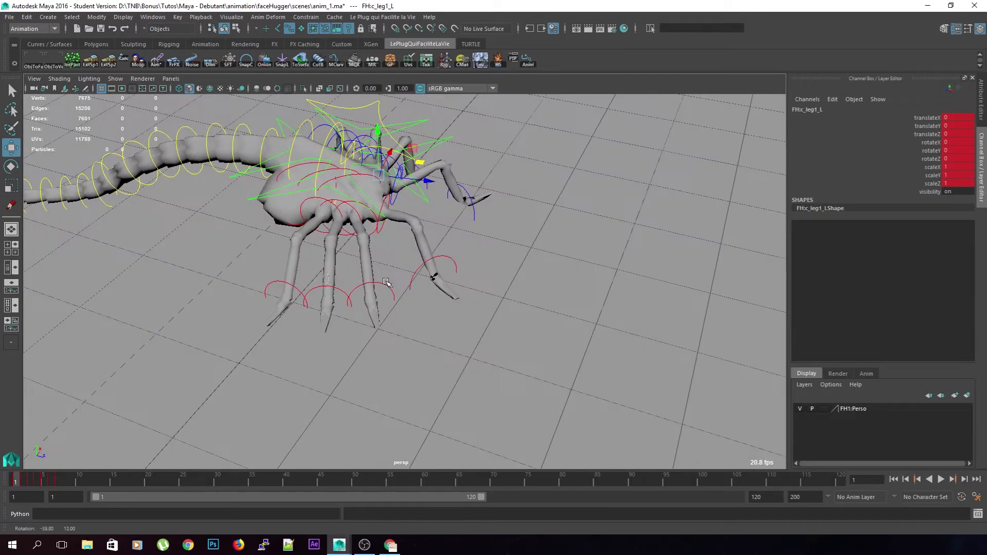
{"action": "left_click", "coordinate": [316, 291]}
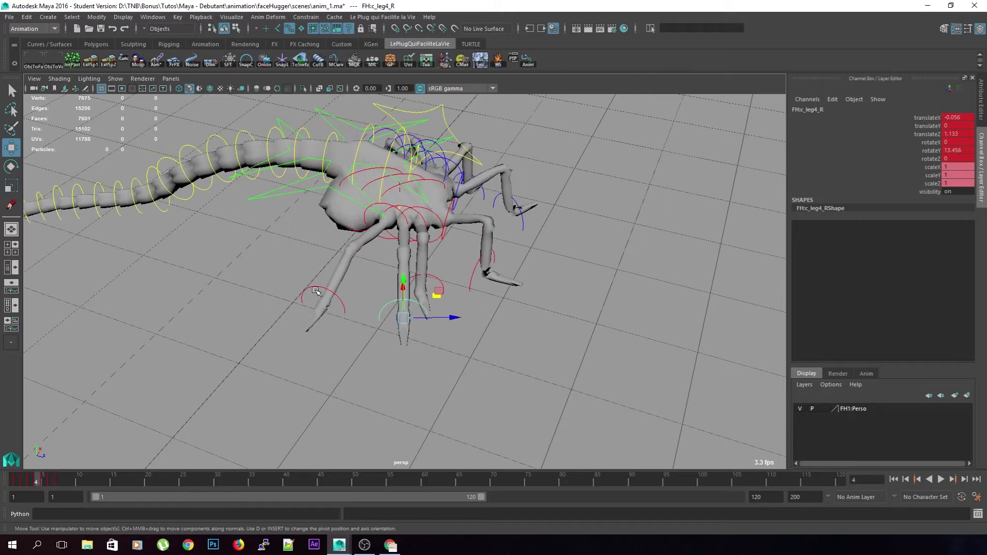
{"action": "left_click", "coordinate": [316, 290]}
{"action": "left_click_drag", "start_coordinate": [34, 483], "coordinate": [26, 483]}
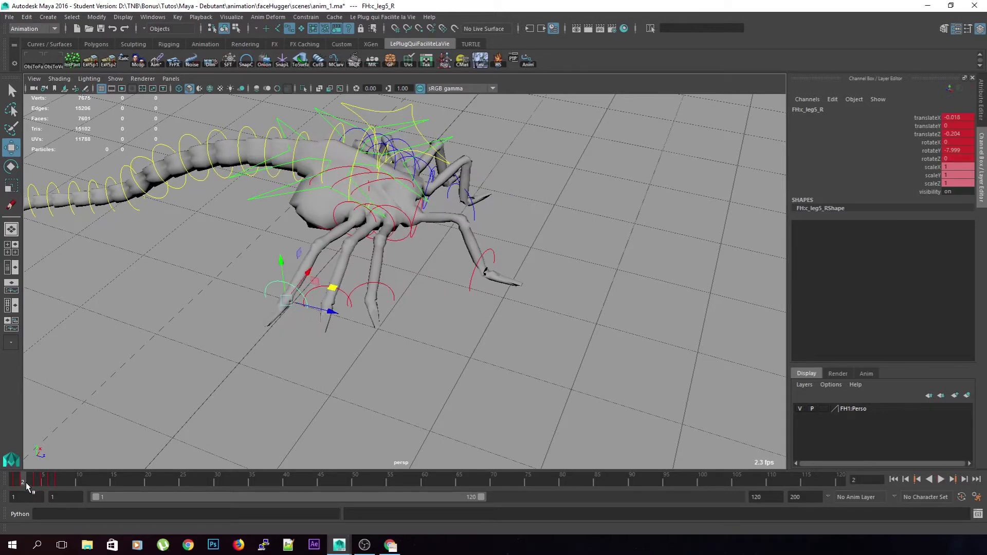
{"action": "right_click", "coordinate": [26, 482]}
{"action": "left_click", "coordinate": [48, 345]}
{"action": "left_click", "coordinate": [30, 483]}
{"action": "right_click", "coordinate": [30, 482]}
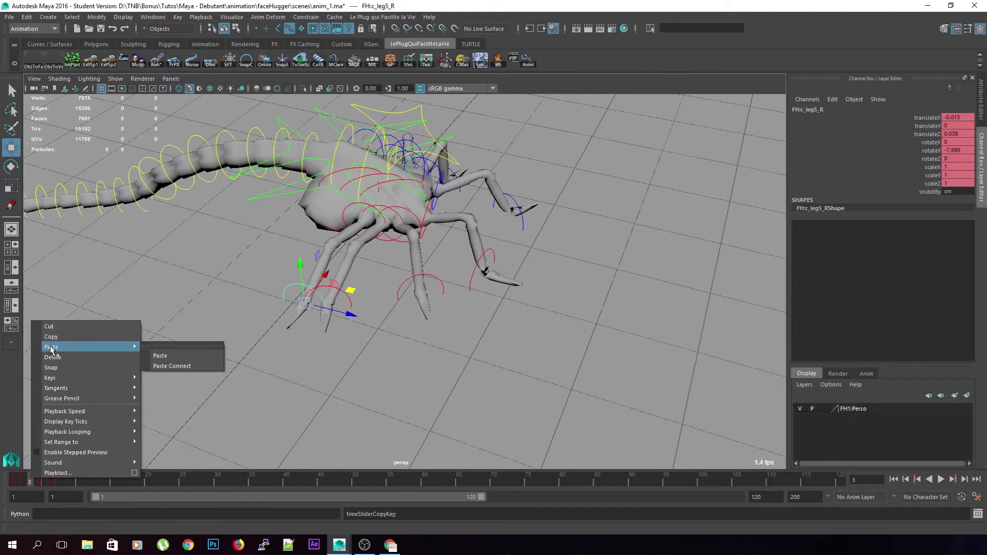
{"action": "left_click", "coordinate": [187, 354]}
{"action": "key", "text": "alt+v"}
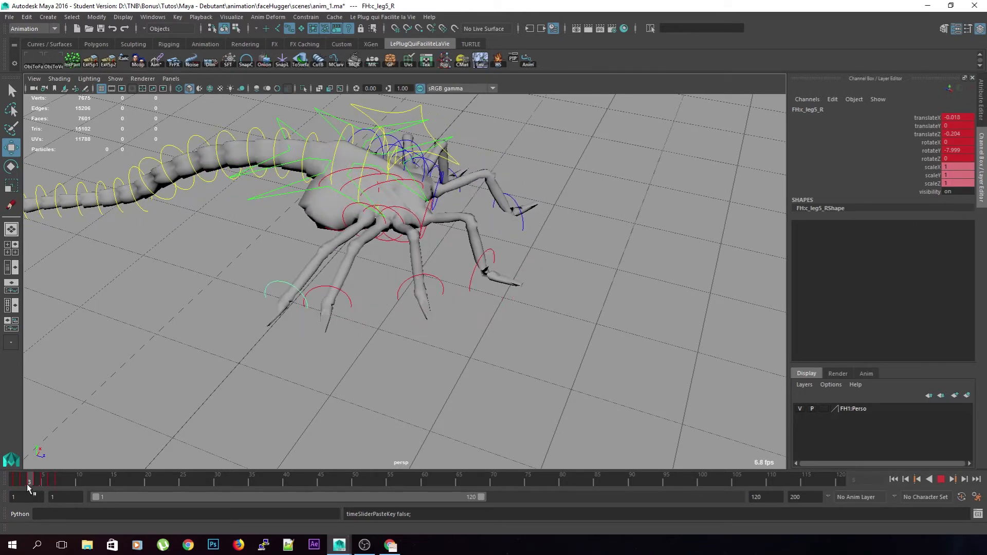
Select the right leg c_leg4_R and step between frames 3 and 6 to check how it holds its position
{"action": "left_click", "coordinate": [45, 485]}
{"action": "left_click", "coordinate": [410, 314]}
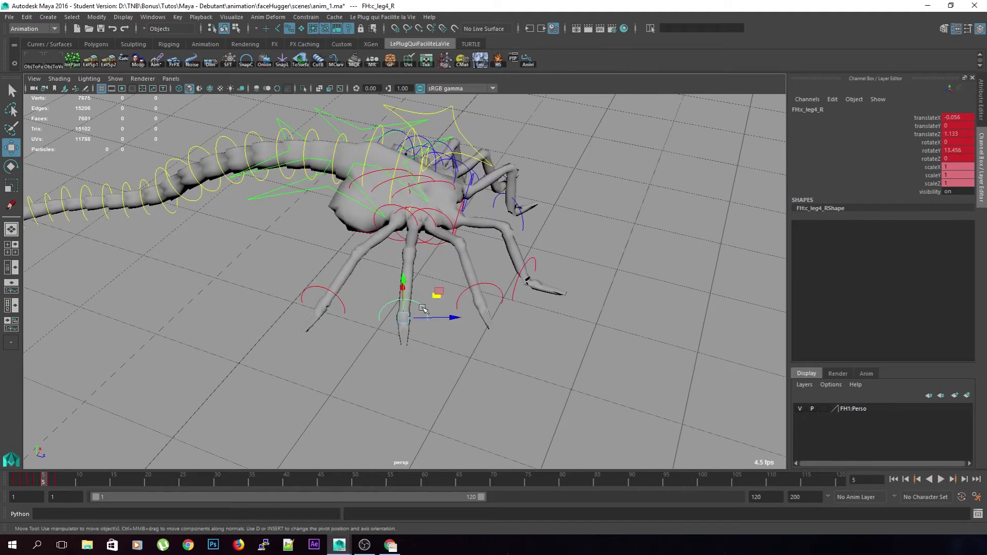
{"action": "key", "text": "alt+comma"}
{"action": "key", "text": "alt+comma"}
{"action": "key", "text": "alt+period"}
{"action": "key", "text": "alt+period"}
{"action": "key", "text": "alt+period"}
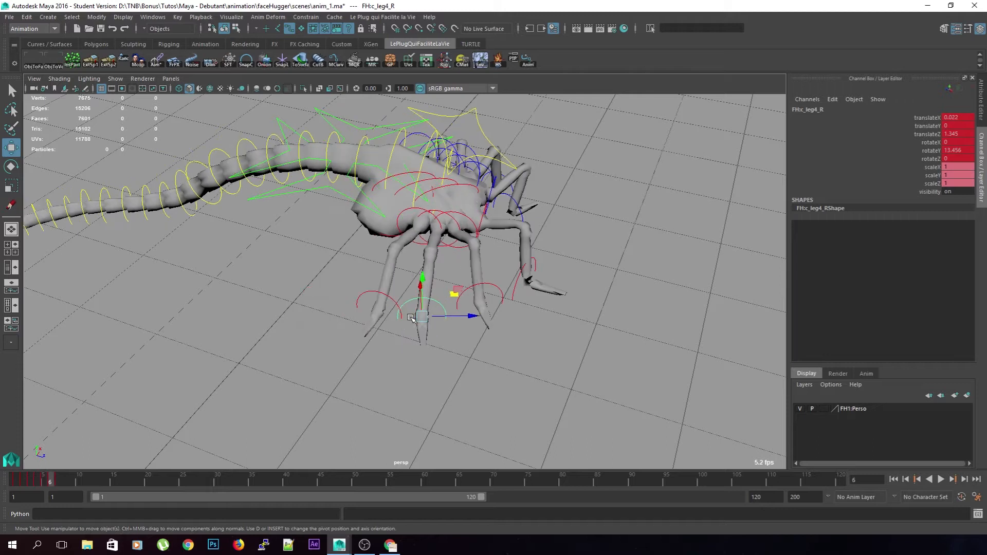
Move the right leg c_leg5_R's key from frame 6 to frame 7
{"action": "left_click", "coordinate": [396, 306]}
{"action": "key", "text": "alt+period"}
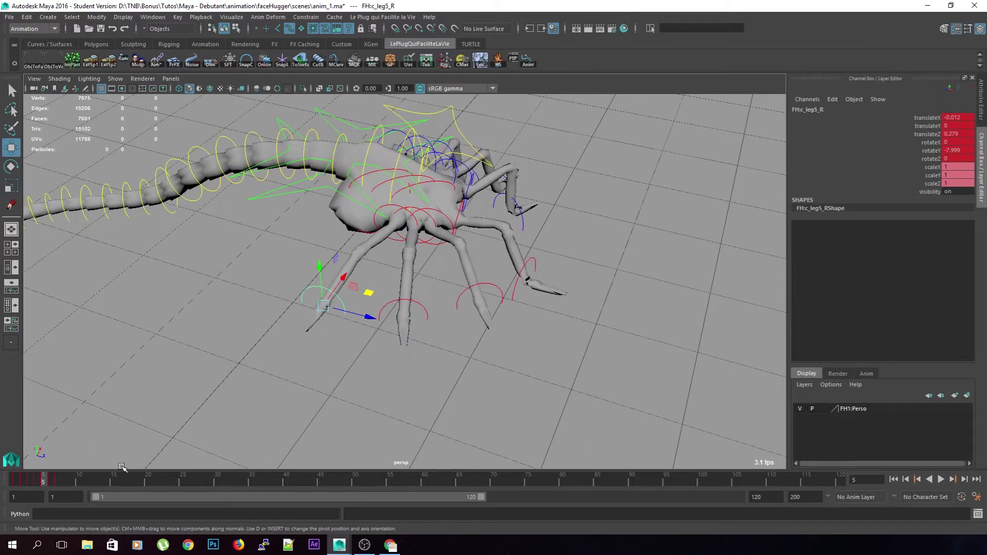
{"action": "mouse_move", "coordinate": [53, 480]}
{"action": "left_mouse_down"}
{"action": "mouse_move", "coordinate": [45, 481]}
{"action": "mouse_move", "coordinate": [73, 486]}
{"action": "left_mouse_up"}
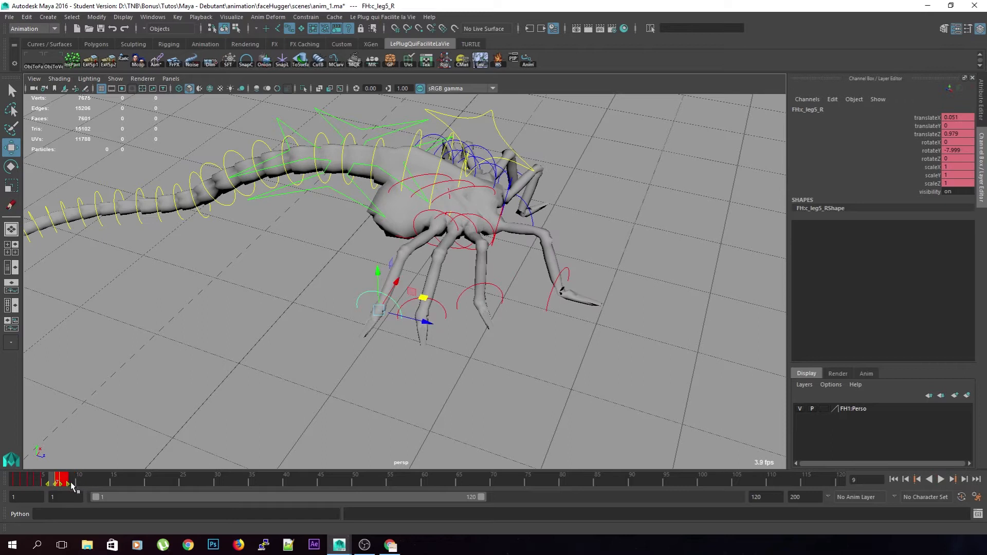
{"action": "key", "text": "alt+v"}
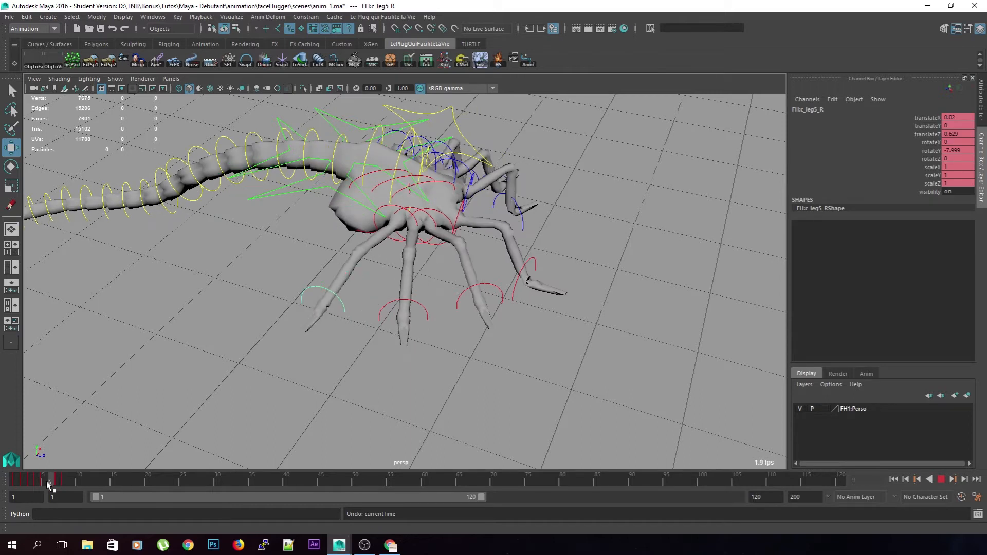
Copy the right leg c_leg5_R's key from frame 5 and paste it at frame 6
{"action": "right_click", "coordinate": [49, 481]}
{"action": "left_click", "coordinate": [72, 342]}
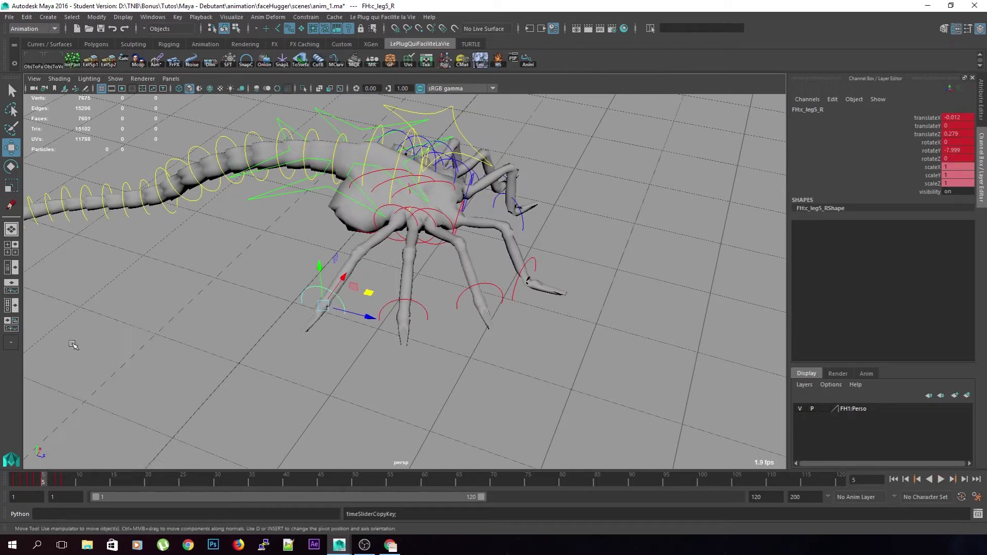
{"action": "key", "text": "alt+v"}
{"action": "right_click", "coordinate": [49, 482]}
{"action": "mouse_move", "coordinate": [77, 360]}
{"action": "left_click", "coordinate": [180, 359]}
{"action": "mouse_move", "coordinate": [51, 483]}
{"action": "left_mouse_down"}
{"action": "mouse_move", "coordinate": [32, 482]}
{"action": "mouse_move", "coordinate": [58, 486]}
{"action": "left_mouse_up"}
Save the scene anim_1.ma, accepting the student version notice
{"action": "scroll", "coordinate": [529, 324], "scroll_direction": "down", "scroll_amount": 5}
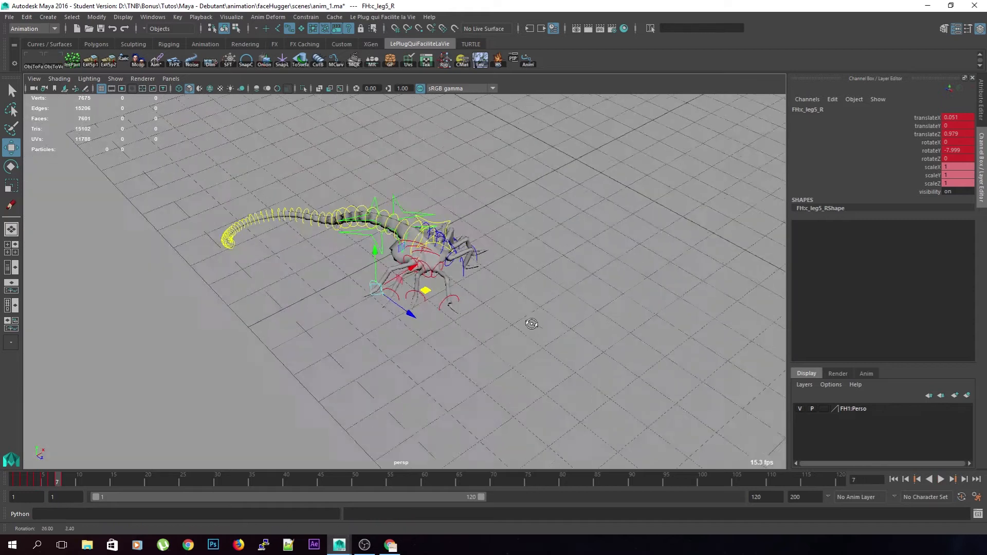
{"action": "key", "text": "q"}
{"action": "key", "text": "ctrl+s"}
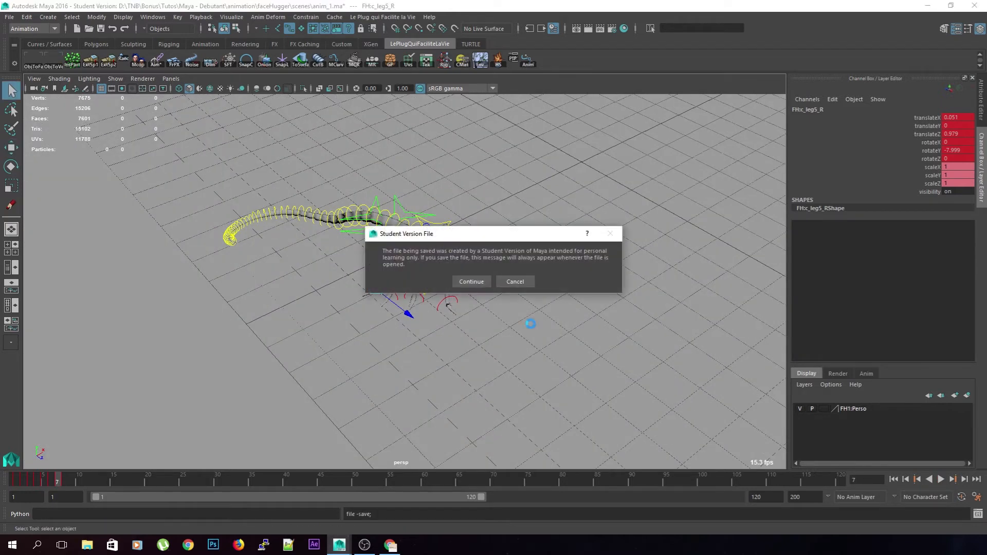
{"action": "key", "text": "Return"}
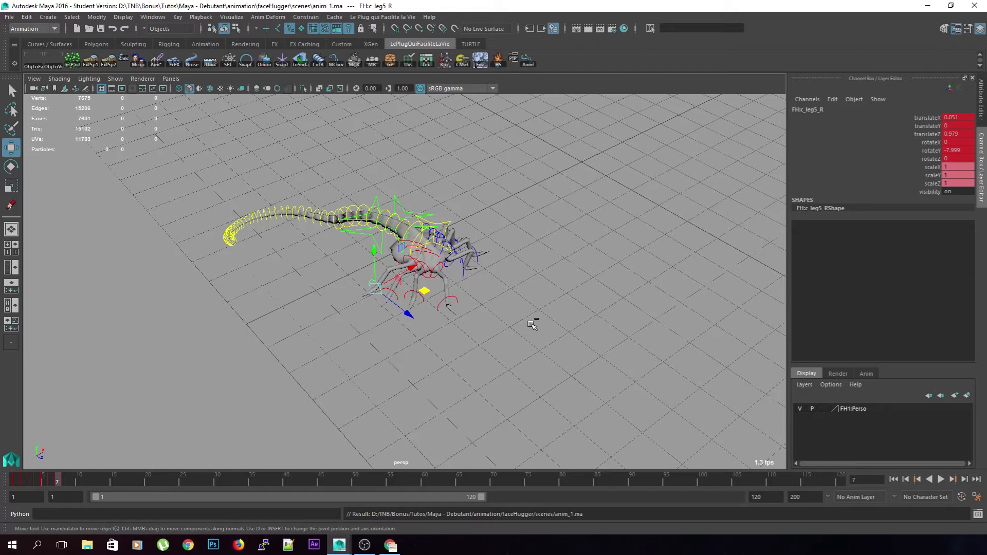
Return to frame 1 and select the facehugger's pelvis control c_pelvis
{"action": "scroll", "coordinate": [532, 325], "scroll_direction": "down", "scroll_amount": 5}
{"action": "left_click_drag", "start_coordinate": [48, 483], "coordinate": [11, 483]}
{"action": "scroll", "coordinate": [269, 342], "scroll_direction": "up", "scroll_amount": 8}
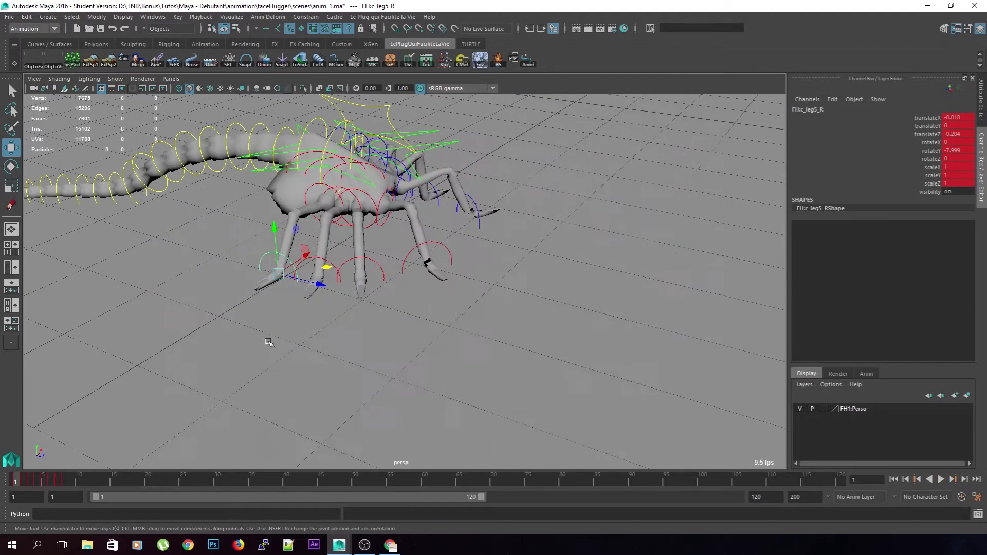
{"action": "middle_click_drag", "start_coordinate": [269, 342], "coordinate": [337, 397], "text": "alt"}
{"action": "left_click", "coordinate": [407, 157]}
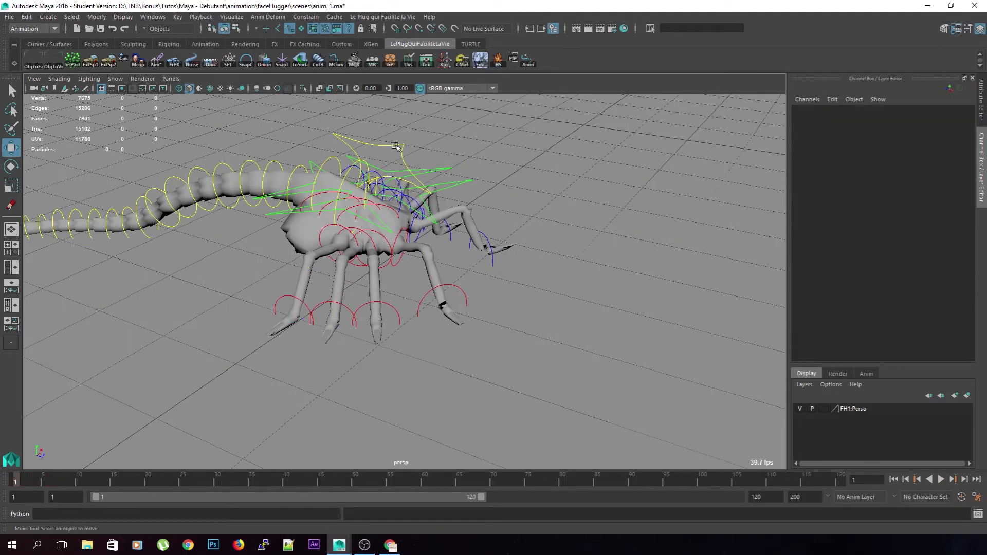
{"action": "left_click", "coordinate": [396, 147]}
{"action": "middle_click_drag", "start_coordinate": [419, 214], "coordinate": [395, 240], "text": "alt"}
Try to paste the copied key onto the pelvis at frame 3
{"action": "left_click", "coordinate": [24, 480]}
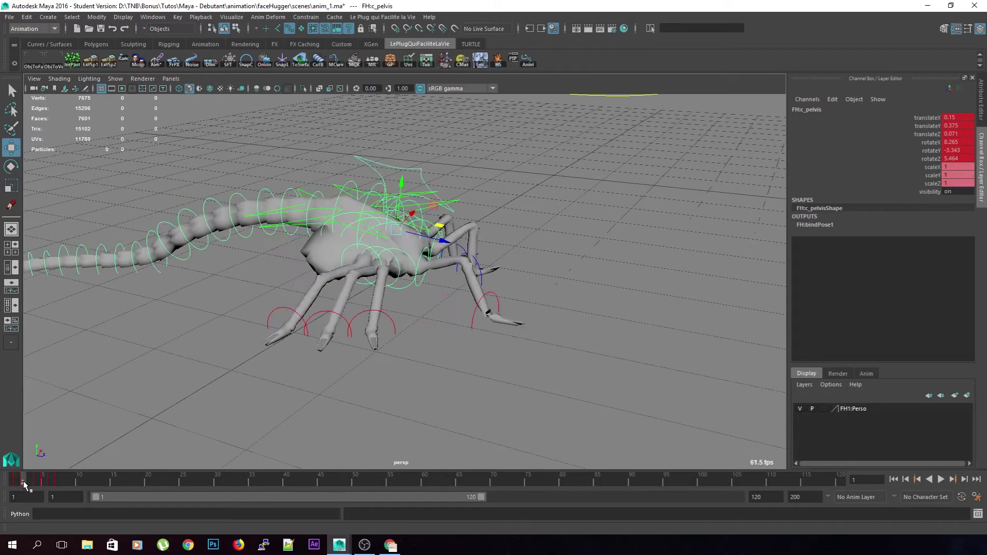
{"action": "right_click", "coordinate": [27, 481]}
{"action": "mouse_move", "coordinate": [63, 354]}
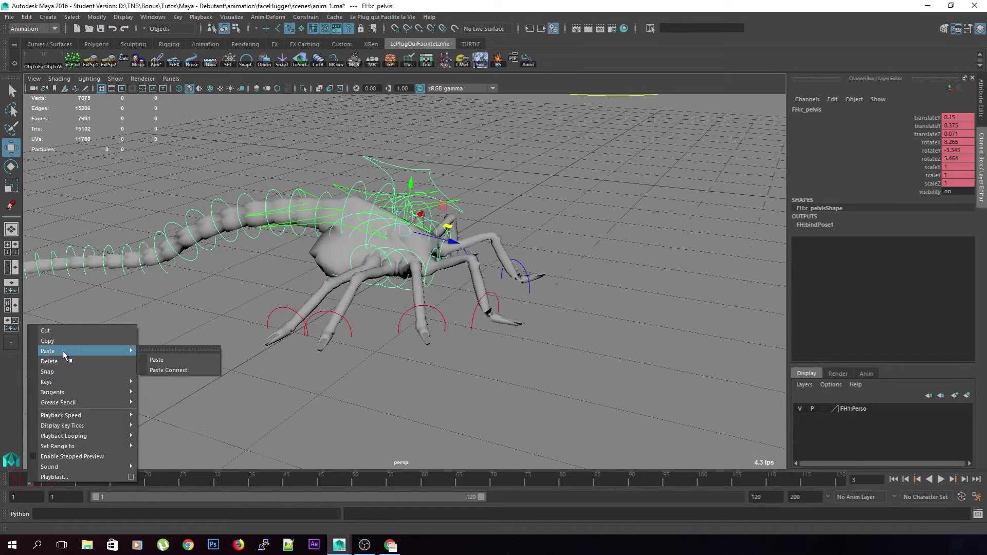
{"action": "left_click", "coordinate": [156, 360]}
{"action": "scroll", "coordinate": [154, 361], "scroll_direction": "down", "scroll_amount": 5}
{"action": "key", "text": "ctrl+z"}
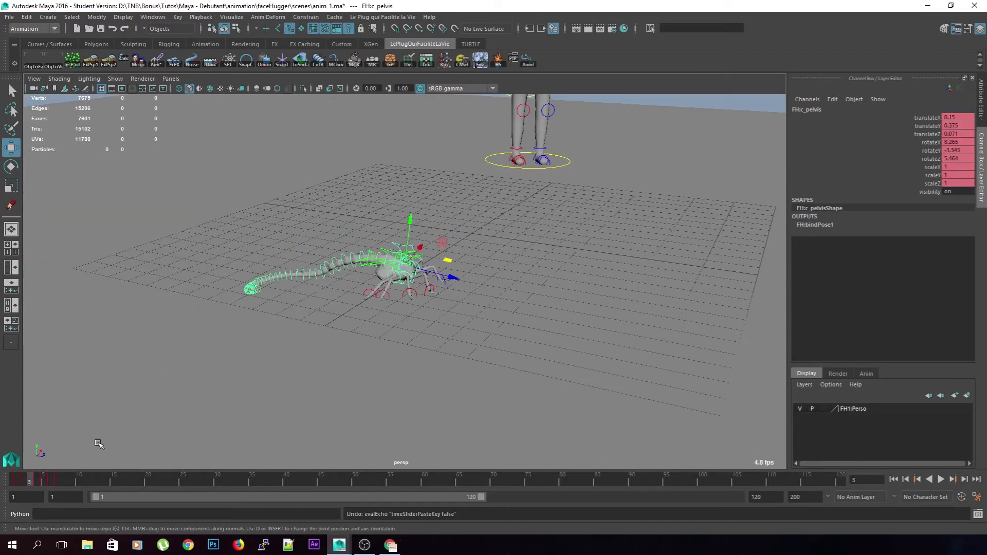
Key the pelvis, then the translation, rotation and scale of all the facehugger's controls at frame 3
{"action": "key", "text": "shift+w"}
{"action": "key", "text": "shift+e"}
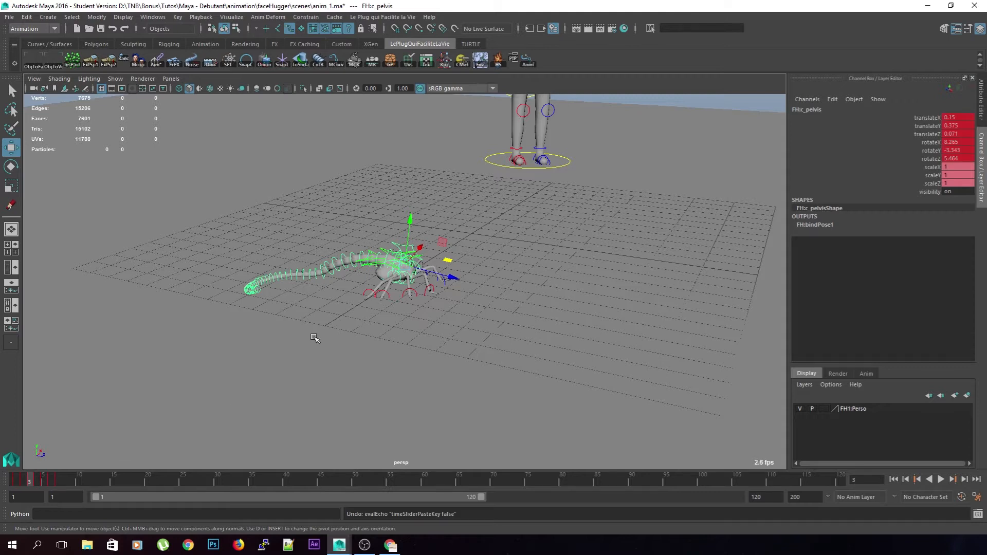
{"action": "left_click", "coordinate": [428, 291]}
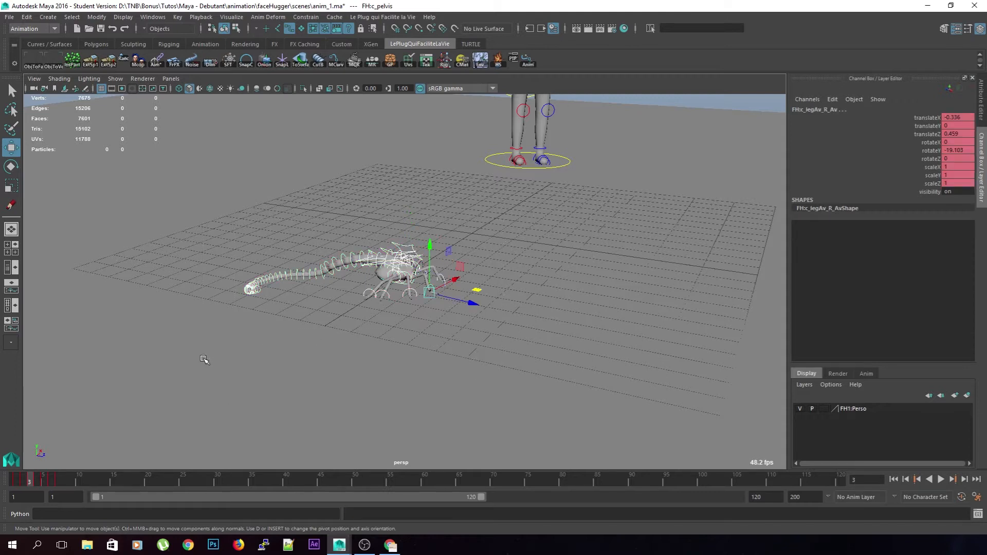
{"action": "key", "text": "shift+w"}
{"action": "key", "text": "shift+e"}
{"action": "key", "text": "shift+r"}
{"action": "left_click_drag", "start_coordinate": [37, 478], "coordinate": [32, 479]}
{"action": "left_click", "coordinate": [361, 370]}
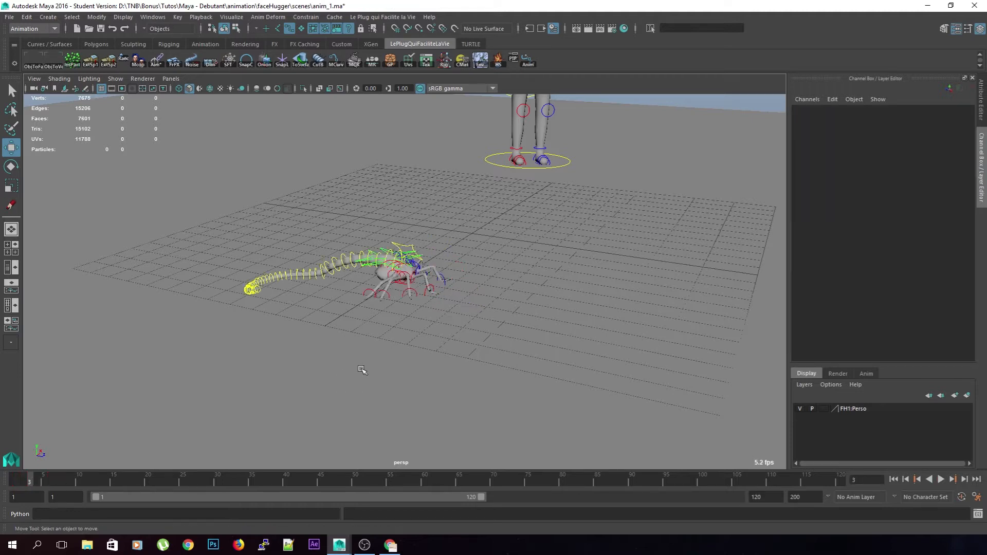
Lower the pelvis to about 0.345 in translateY at frame 2 and raise it to about 0.425 at frame 4
{"action": "scroll", "coordinate": [362, 370], "scroll_direction": "up", "scroll_amount": 5}
{"action": "key", "text": "alt+v"}
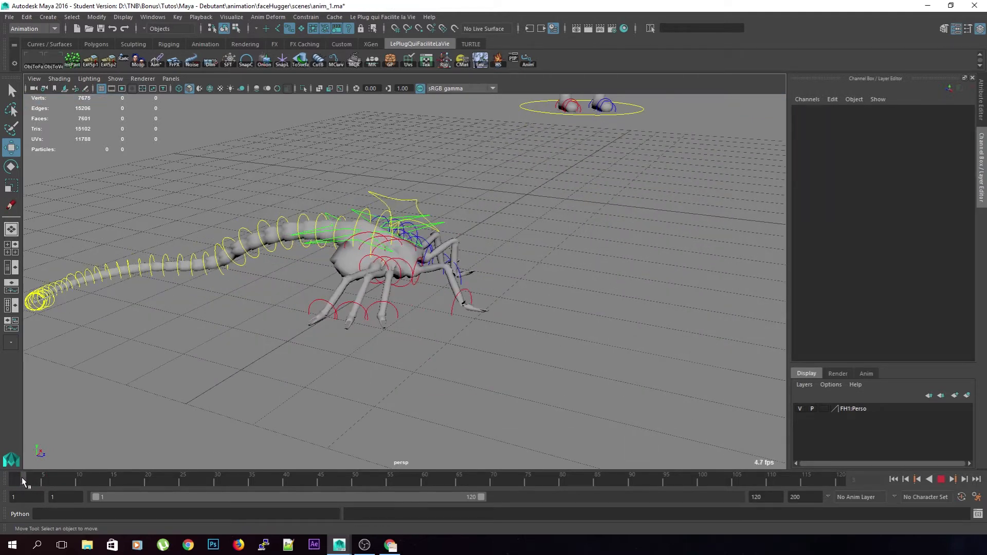
{"action": "left_click", "coordinate": [400, 201]}
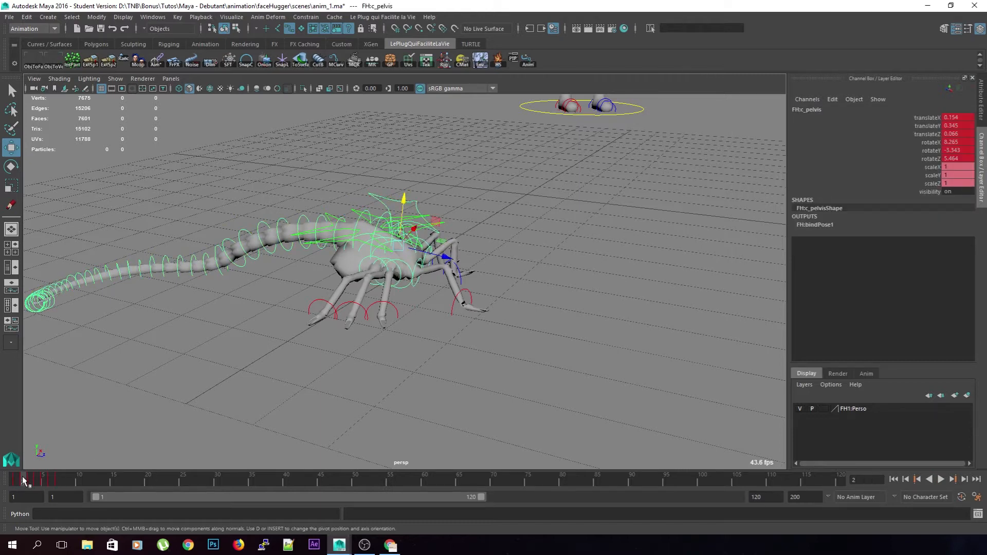
{"action": "key", "text": "alt+v"}
{"action": "key", "text": "alt+v"}
{"action": "left_click_drag", "start_coordinate": [425, 197], "coordinate": [426, 195]}
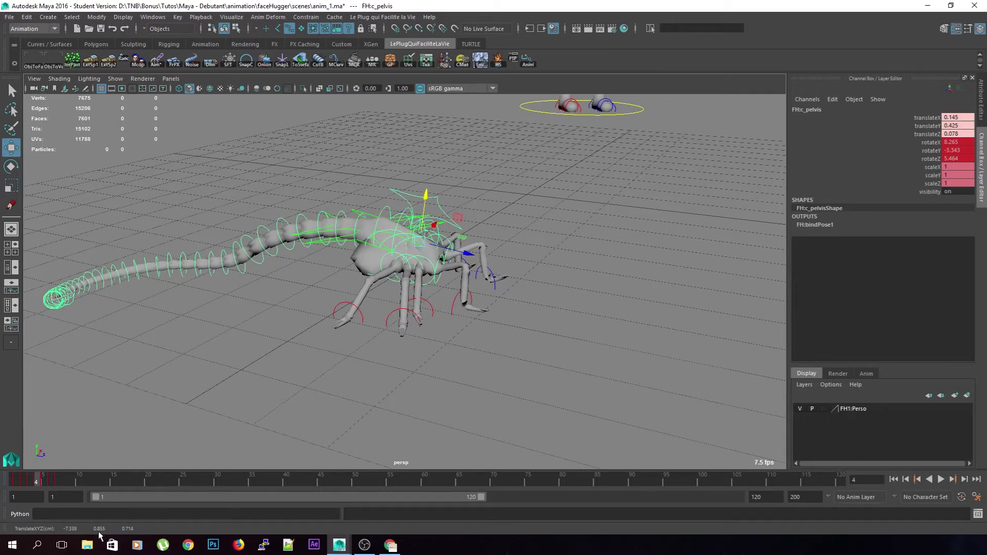
Lower the pelvis slightly at frame 6 and play the crawl back to check its bounce
{"action": "left_click_drag", "start_coordinate": [38, 481], "coordinate": [50, 480]}
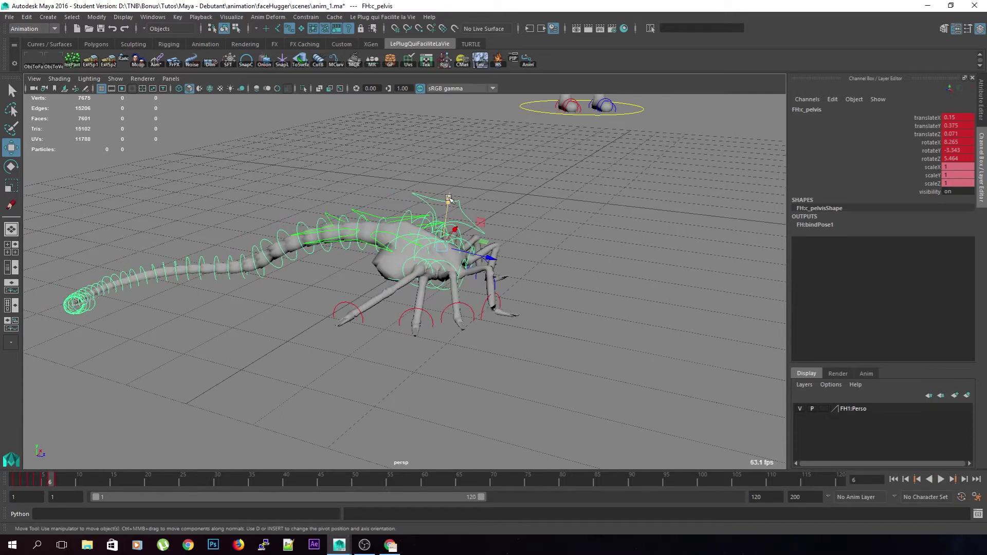
{"action": "left_click_drag", "start_coordinate": [449, 198], "coordinate": [447, 205]}
{"action": "key", "text": "alt+v"}
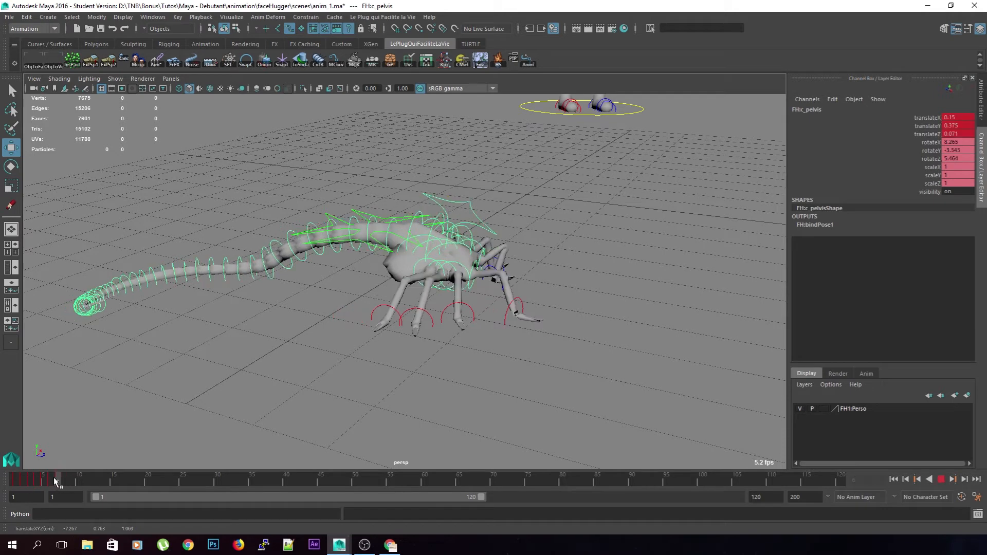
{"action": "left_click_drag", "start_coordinate": [53, 480], "coordinate": [1, 482]}
Save the scene anim_1.ma again, continuing past the student version notice
{"action": "key", "text": "q"}
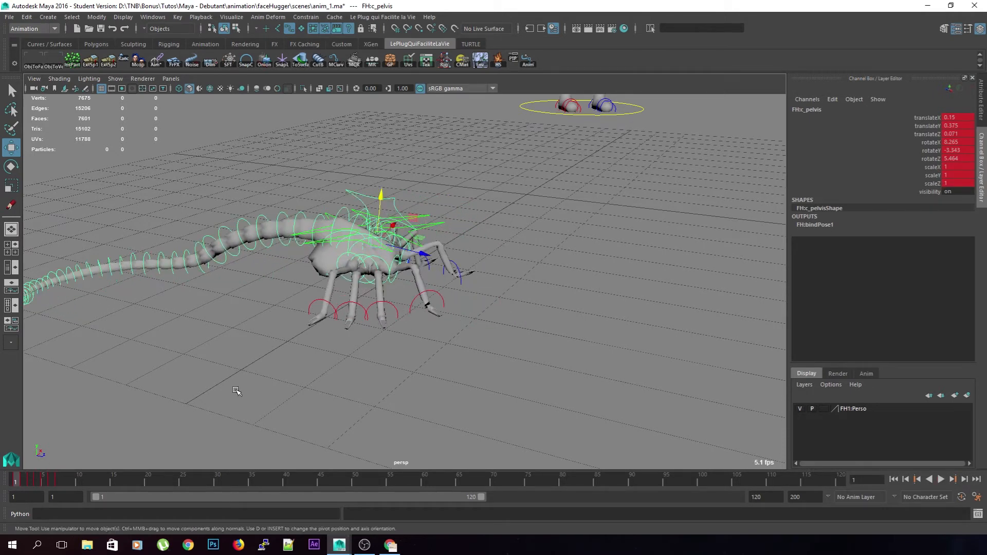
{"action": "key", "text": "ctrl+s"}
{"action": "left_click", "coordinate": [469, 282]}
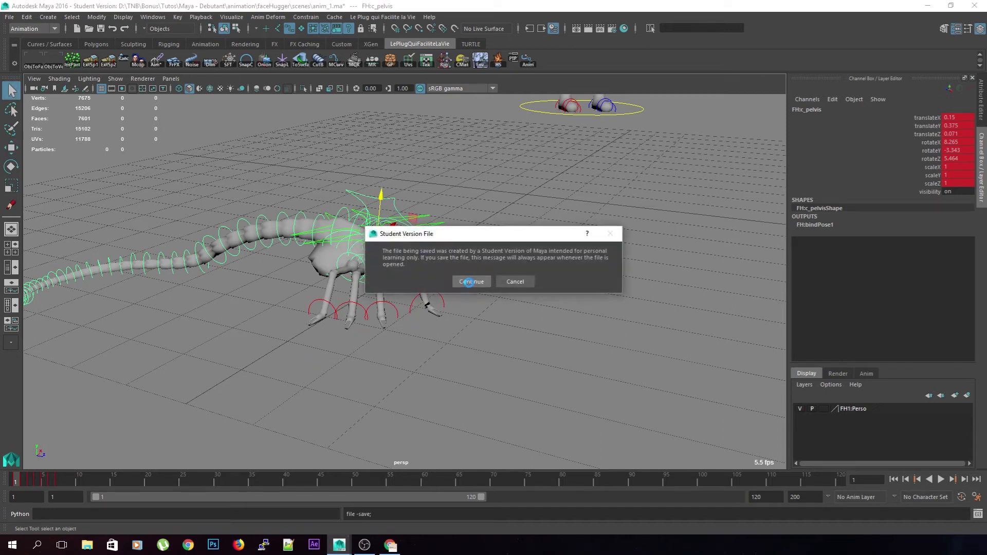
Examine the tail's pose and motion over the first frames from above and from the side
{"action": "key", "text": "w"}
{"action": "left_click_drag", "start_coordinate": [363, 307], "coordinate": [419, 360], "text": "alt"}
{"action": "left_click", "coordinate": [423, 330]}
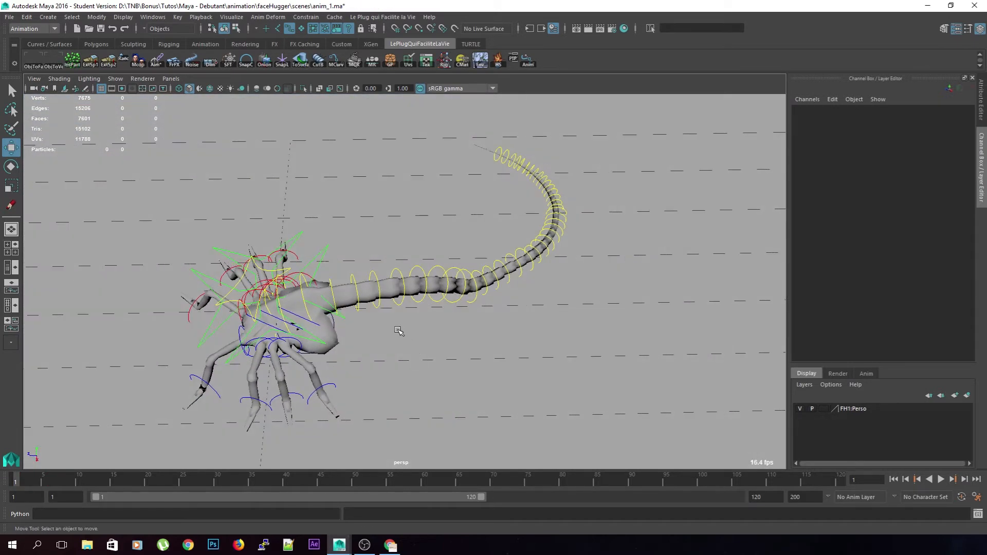
{"action": "left_click_drag", "start_coordinate": [310, 351], "coordinate": [290, 343], "text": "alt"}
{"action": "mouse_move", "coordinate": [15, 480]}
{"action": "left_mouse_down"}
{"action": "mouse_move", "coordinate": [54, 480]}
{"action": "mouse_move", "coordinate": [14, 478]}
{"action": "left_mouse_up"}
{"action": "left_click_drag", "start_coordinate": [346, 382], "coordinate": [391, 358], "text": "alt"}
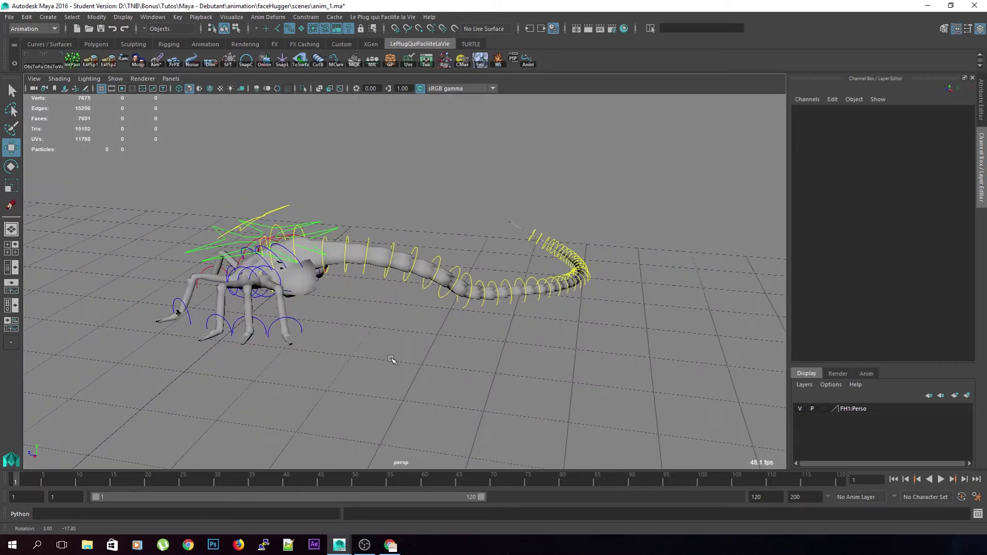
{"action": "mouse_move", "coordinate": [27, 482]}
{"action": "left_mouse_down"}
{"action": "mouse_move", "coordinate": [62, 480]}
{"action": "mouse_move", "coordinate": [14, 480]}
{"action": "left_mouse_up"}
Delete the keys after frame 1 on the tail controls from c_queue2 to the tip and check the playback
{"action": "left_click_drag", "start_coordinate": [636, 209], "coordinate": [379, 331]}
{"action": "left_click", "coordinate": [404, 337]}
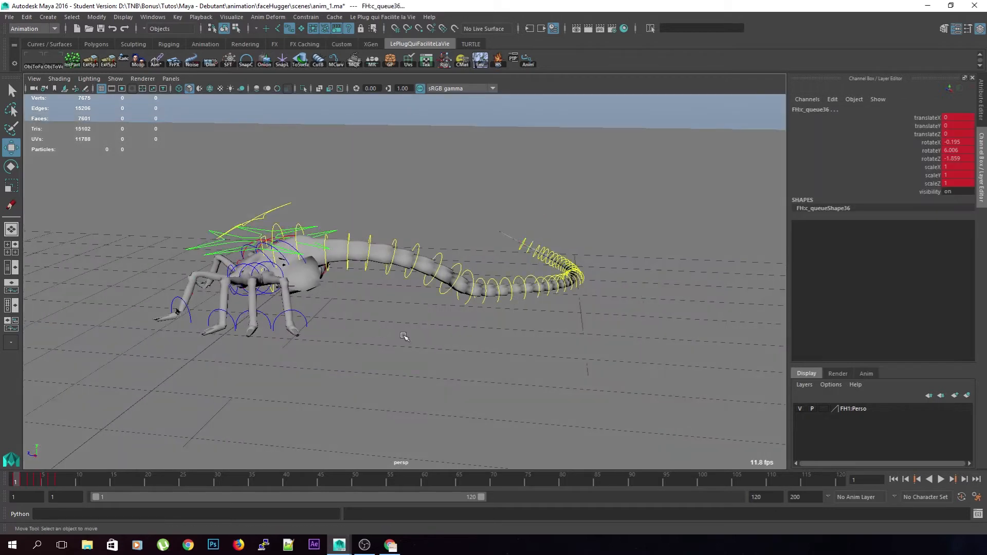
{"action": "left_click_drag", "start_coordinate": [635, 206], "coordinate": [434, 342]}
{"action": "left_click", "coordinate": [507, 326]}
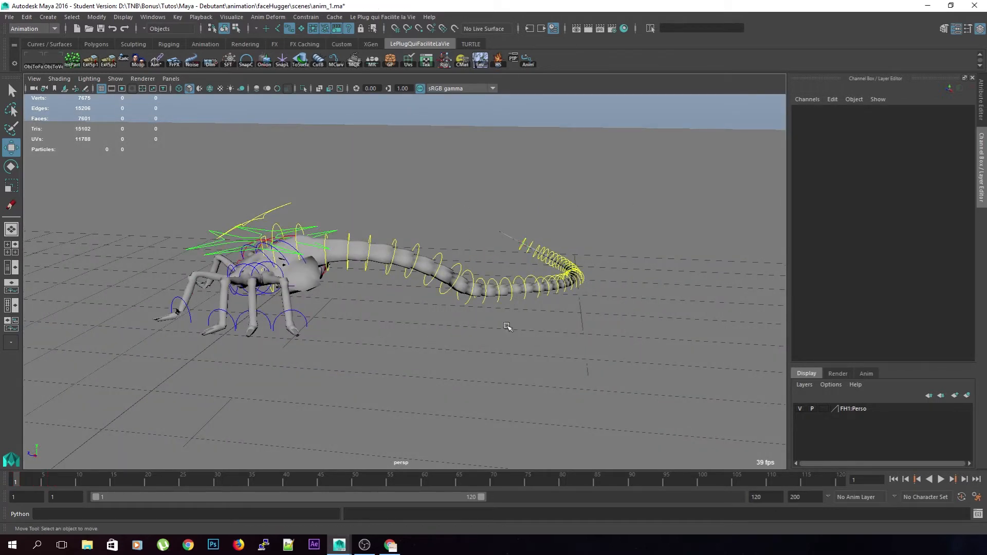
{"action": "left_click", "coordinate": [419, 249]}
{"action": "left_click", "coordinate": [478, 240]}
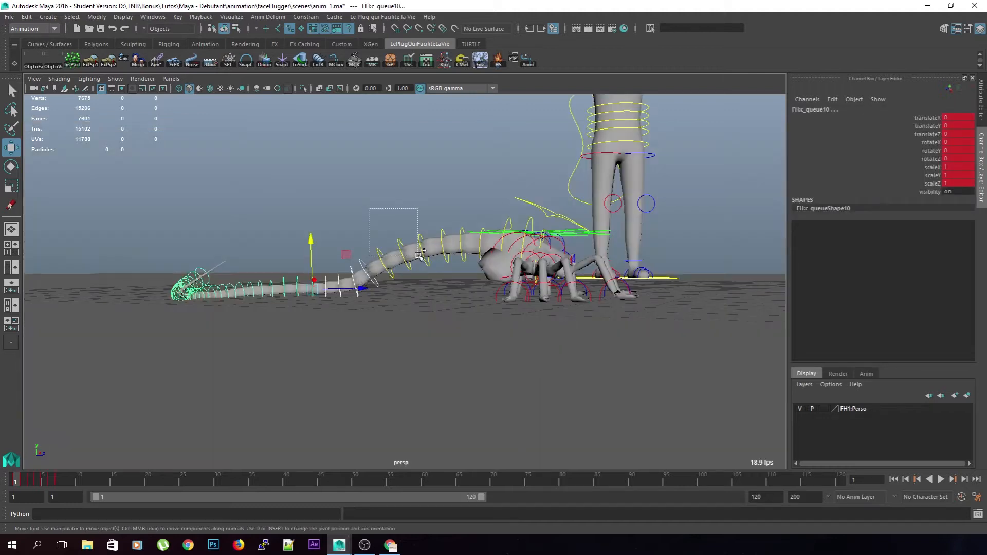
{"action": "left_click_drag", "start_coordinate": [418, 255], "coordinate": [464, 249]}
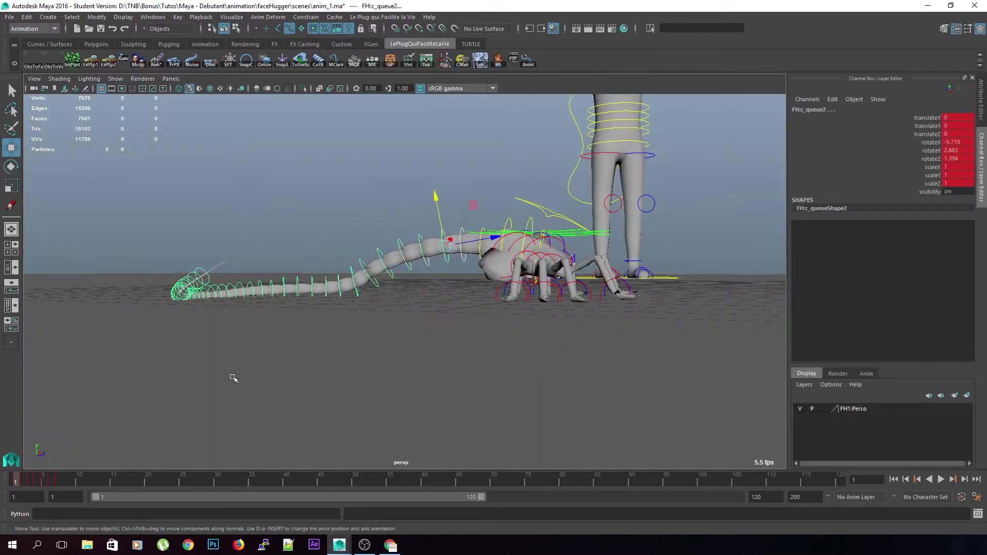
{"action": "left_click_drag", "start_coordinate": [65, 481], "coordinate": [23, 483], "text": "shift"}
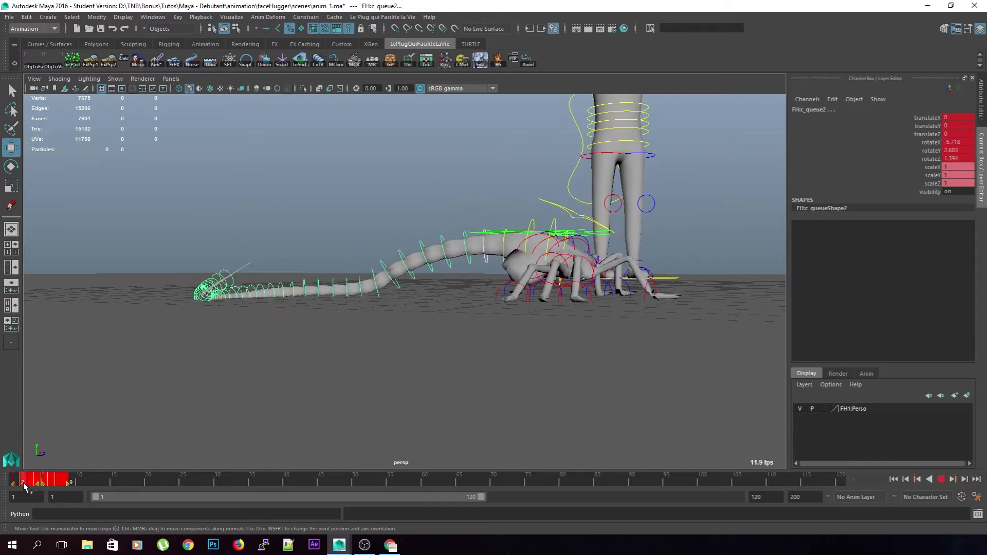
{"action": "right_click", "coordinate": [43, 482]}
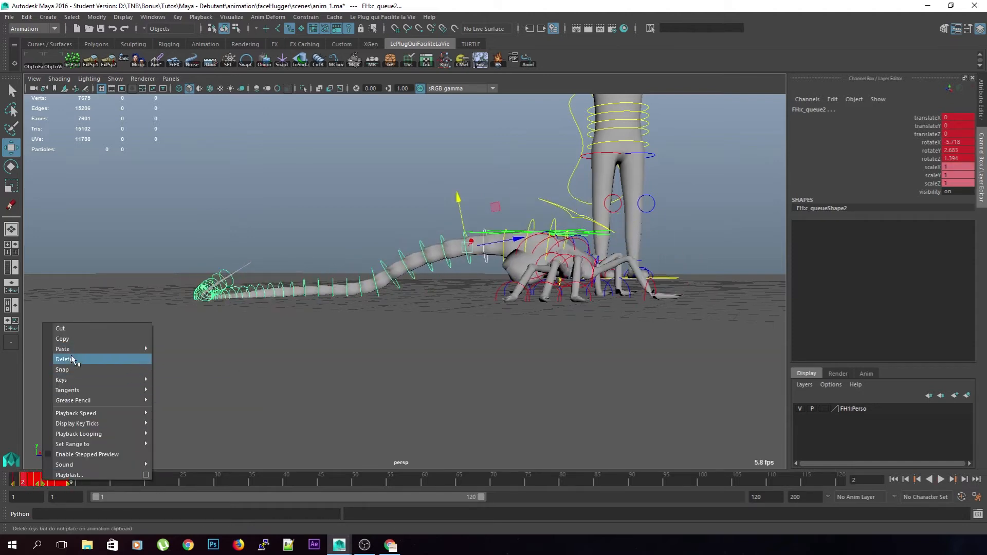
{"action": "left_click", "coordinate": [71, 354]}
{"action": "key", "text": "alt+v"}
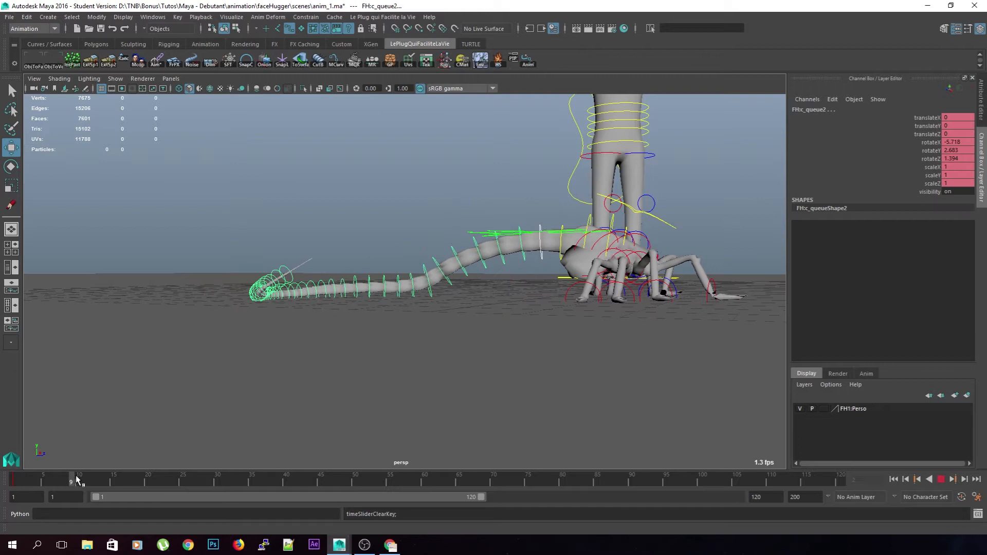
{"action": "key", "text": "alt+v"}
Bend the base of the tail downward at frame 7, rotating c_queue3 to about -17.14 in rotateX
{"action": "left_click_drag", "start_coordinate": [226, 401], "coordinate": [326, 395], "text": "alt"}
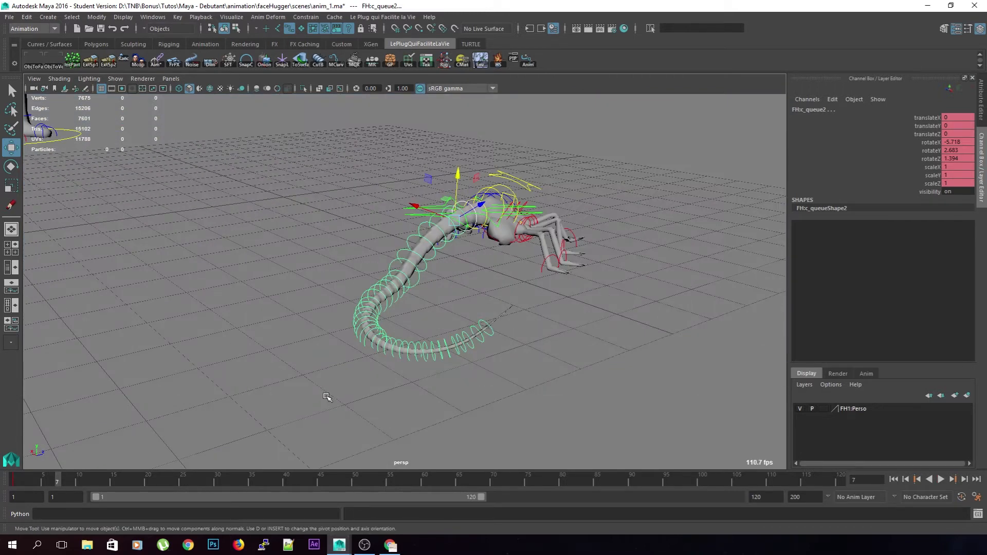
{"action": "left_click_drag", "start_coordinate": [270, 412], "coordinate": [418, 331], "text": "alt"}
{"action": "left_click", "coordinate": [425, 333]}
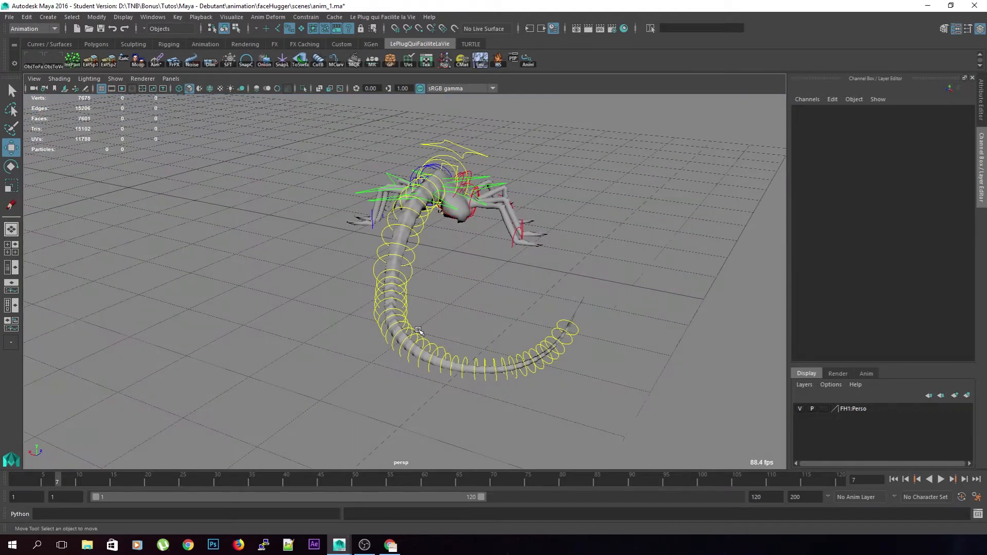
{"action": "left_click_drag", "start_coordinate": [518, 355], "coordinate": [385, 307], "text": "alt"}
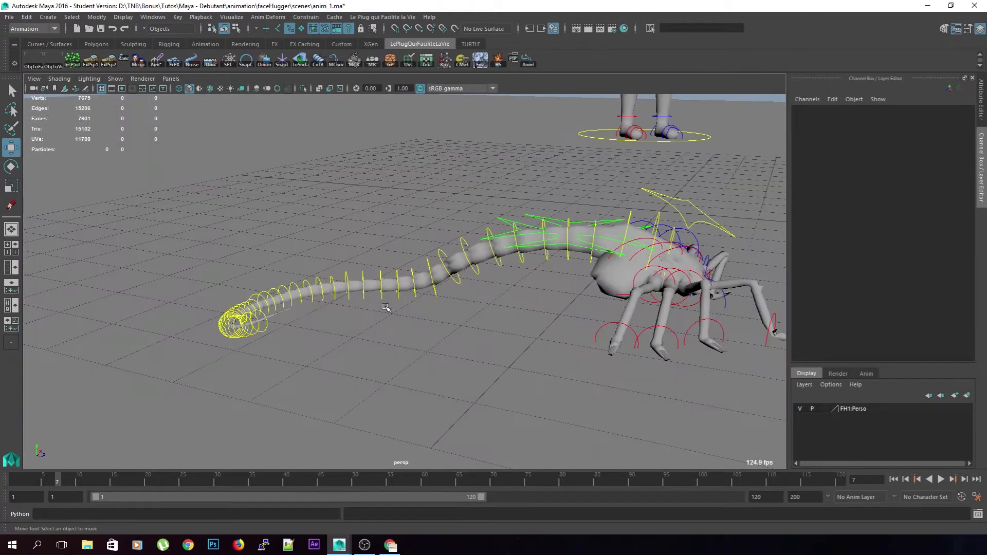
{"action": "left_click", "coordinate": [568, 258]}
{"action": "left_click_drag", "start_coordinate": [562, 286], "coordinate": [567, 272], "text": "alt"}
{"action": "key", "text": "e"}
{"action": "left_click_drag", "start_coordinate": [544, 196], "coordinate": [479, 237]}
{"action": "left_click", "coordinate": [546, 270]}
{"action": "left_click", "coordinate": [547, 257]}
{"action": "left_click", "coordinate": [517, 357]}
{"action": "left_click", "coordinate": [529, 267]}
{"action": "left_click", "coordinate": [503, 316]}
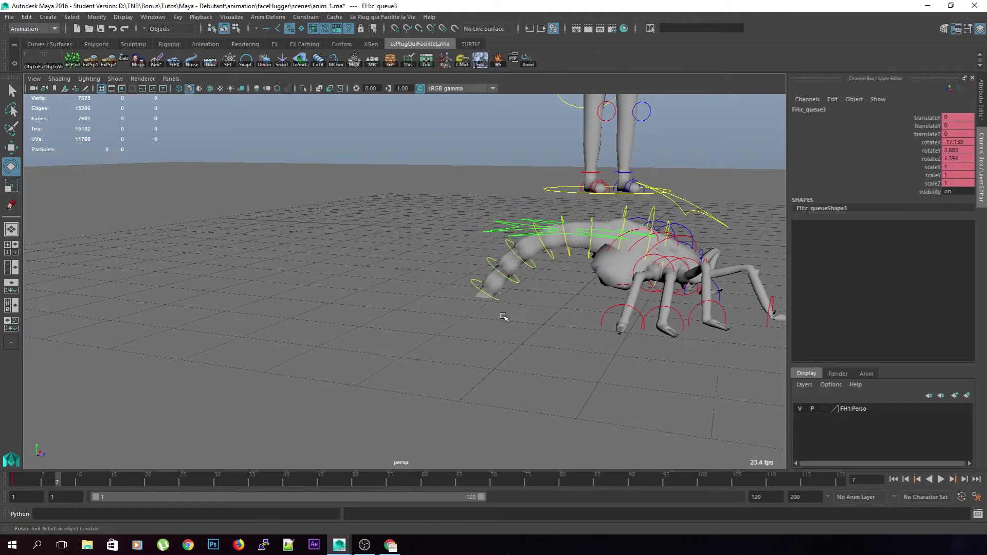
Rotate the tail control c_queue5 to about 30.12 in rotateX at frame 7
{"action": "left_click", "coordinate": [481, 286]}
{"action": "left_click", "coordinate": [485, 341]}
{"action": "left_click_drag", "start_coordinate": [489, 287], "coordinate": [498, 256]}
{"action": "left_click", "coordinate": [465, 256]}
{"action": "left_click", "coordinate": [476, 282]}
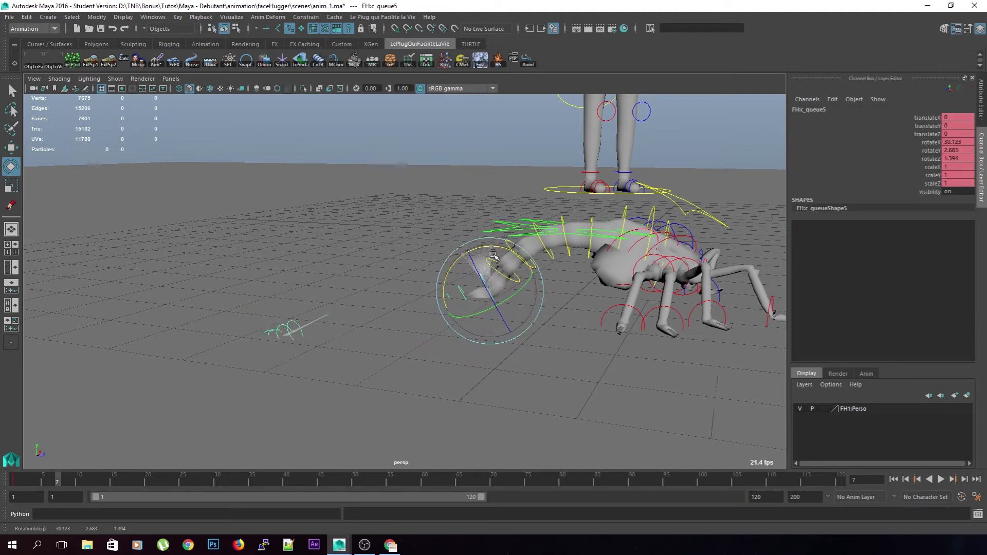
Refine the tail bend around c_queue5 and rotate c_queue6 to about 10.45 in rotateX at frame 7
{"action": "left_click", "coordinate": [488, 259]}
{"action": "left_click", "coordinate": [489, 261]}
{"action": "left_click_drag", "start_coordinate": [481, 238], "coordinate": [485, 230]}
{"action": "left_click", "coordinate": [487, 329]}
{"action": "left_click", "coordinate": [463, 280]}
{"action": "left_click_drag", "start_coordinate": [441, 258], "coordinate": [456, 261]}
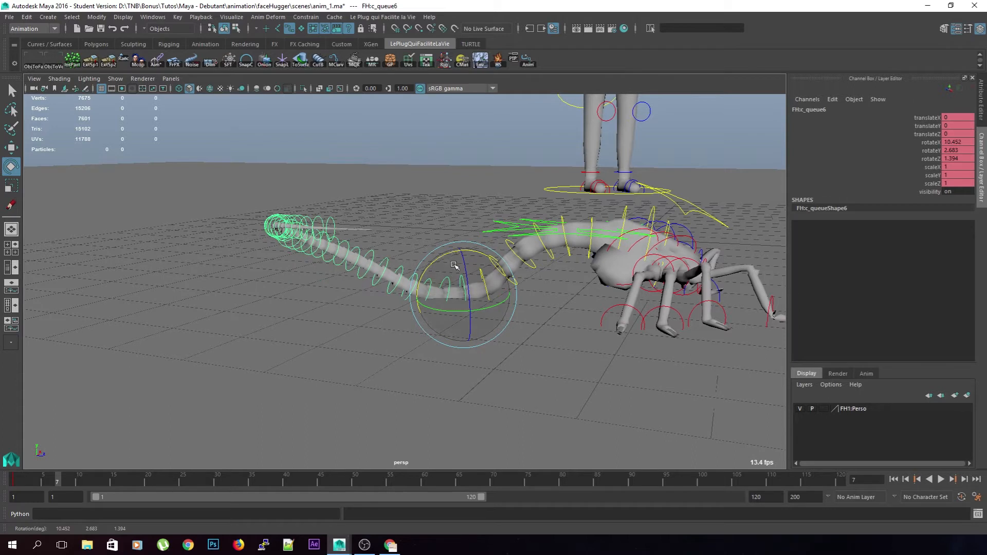
{"action": "left_click", "coordinate": [462, 369]}
{"action": "left_click_drag", "start_coordinate": [463, 369], "coordinate": [458, 314], "text": "alt"}
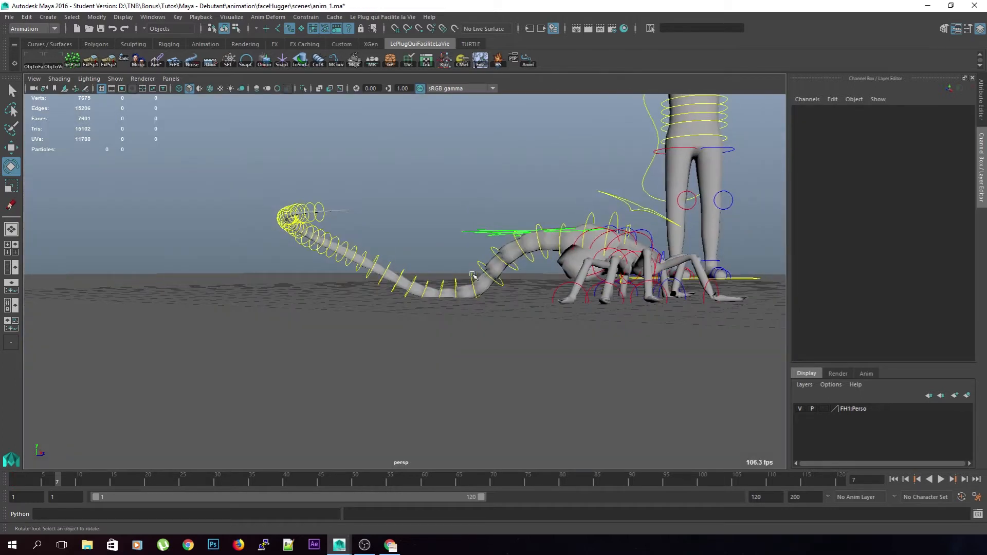
Adjust the rotation of the tail controls where the tail reaches the ground, viewed from the side
{"action": "left_click", "coordinate": [472, 276]}
{"action": "left_click_drag", "start_coordinate": [452, 249], "coordinate": [474, 233]}
{"action": "left_click", "coordinate": [479, 261]}
{"action": "left_click", "coordinate": [483, 273]}
{"action": "left_click", "coordinate": [469, 343]}
Straighten the rear of the tail by setting rotateX, rotateY and rotateZ to 0 on controls c_queue7 through c_queue36
{"action": "left_click_drag", "start_coordinate": [469, 344], "coordinate": [397, 313], "text": "alt"}
{"action": "left_click_drag", "start_coordinate": [260, 132], "coordinate": [442, 287], "text": "alt"}
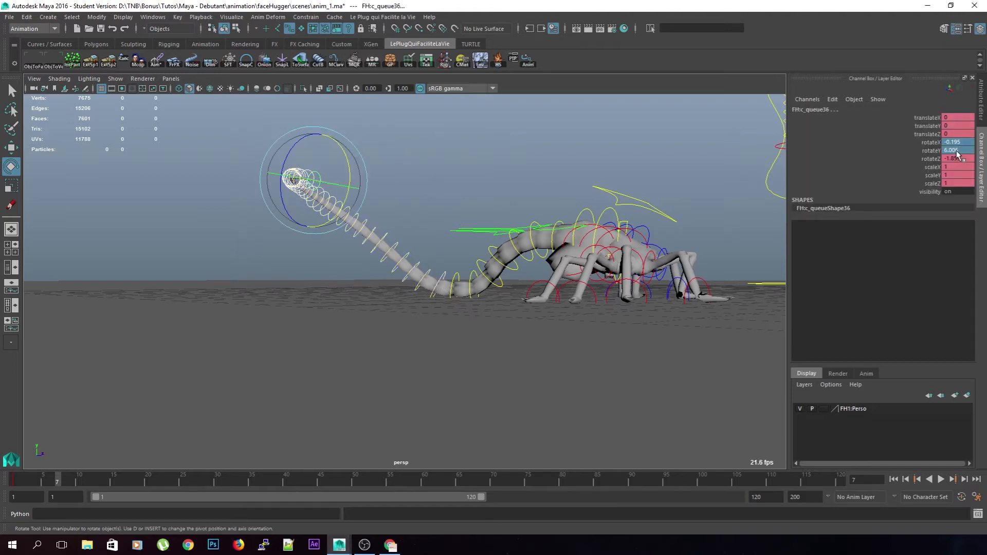
{"action": "key", "text": "Return"}
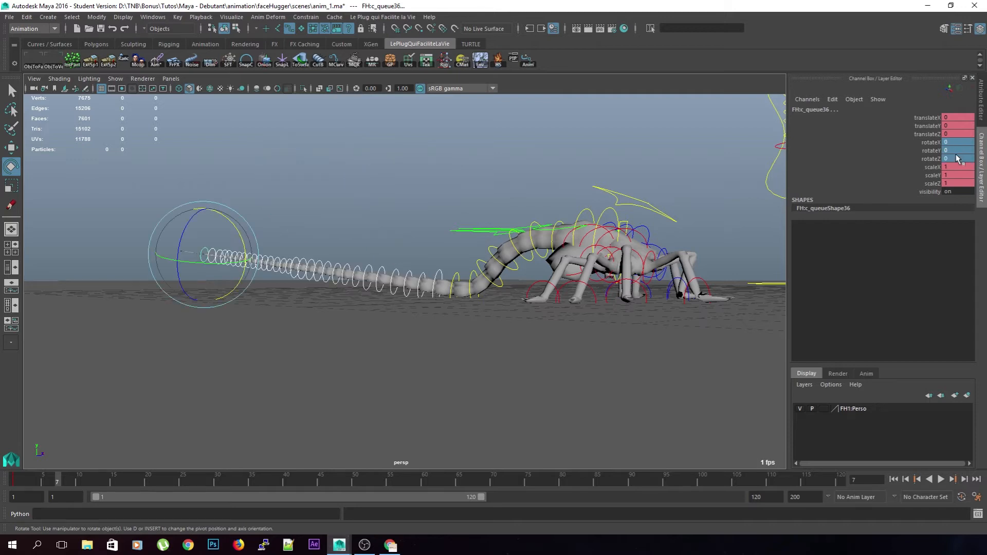
Rotate the tail control c_queue7 to about -8.14 in rotateX so the rear of the tail lies flat
{"action": "left_click_drag", "start_coordinate": [460, 318], "coordinate": [474, 322], "text": "alt"}
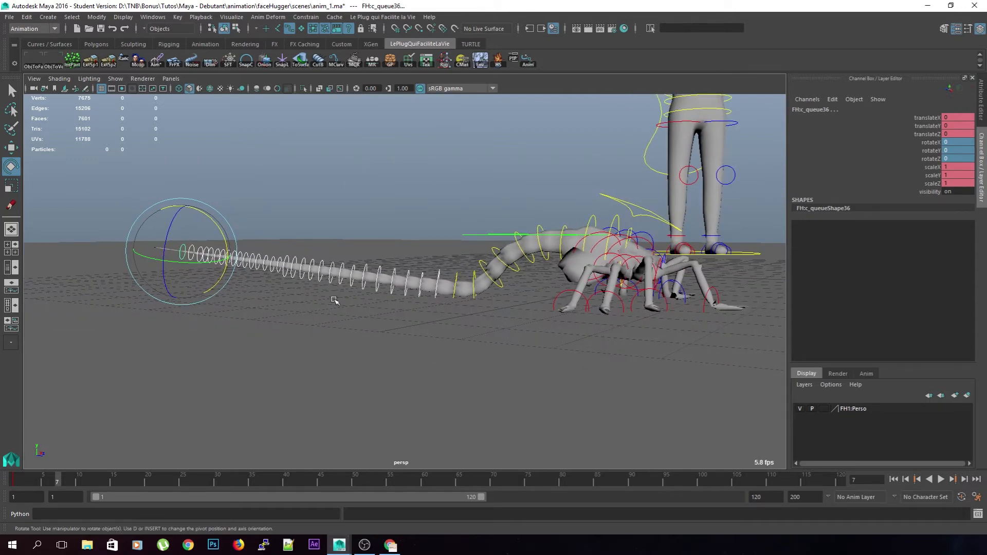
{"action": "left_click", "coordinate": [438, 273]}
{"action": "left_click_drag", "start_coordinate": [472, 260], "coordinate": [465, 252]}
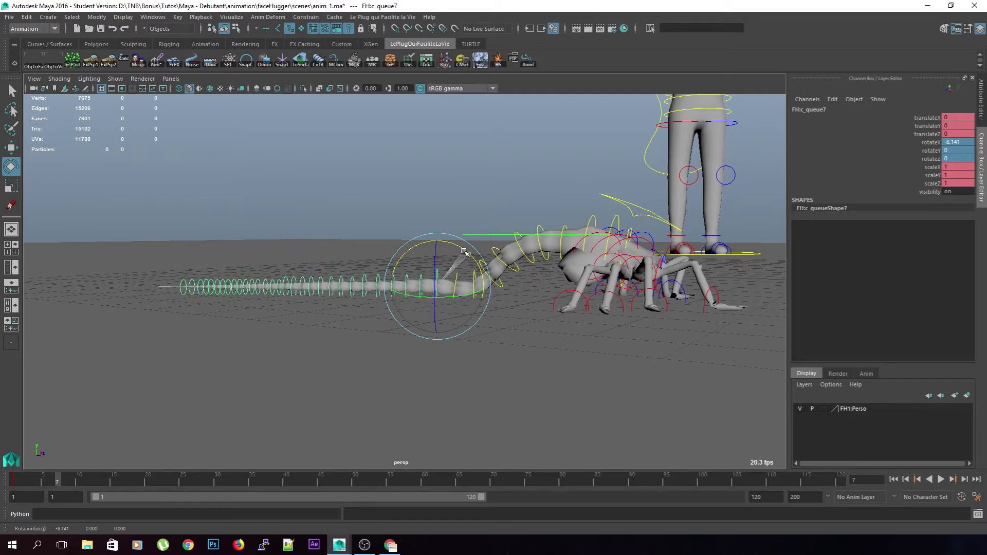
Rotate the tail control c_queue7 to about -4.67 in rotateX at frame 7
{"action": "left_click", "coordinate": [470, 224]}
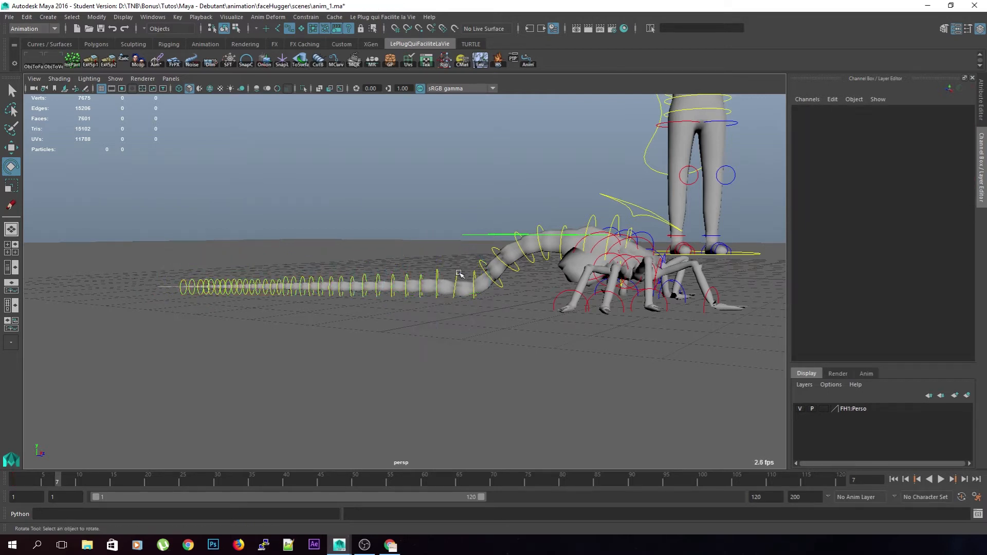
{"action": "left_click", "coordinate": [457, 273]}
{"action": "left_click_drag", "start_coordinate": [480, 260], "coordinate": [469, 255]}
{"action": "left_click", "coordinate": [458, 209]}
{"action": "left_click", "coordinate": [437, 270]}
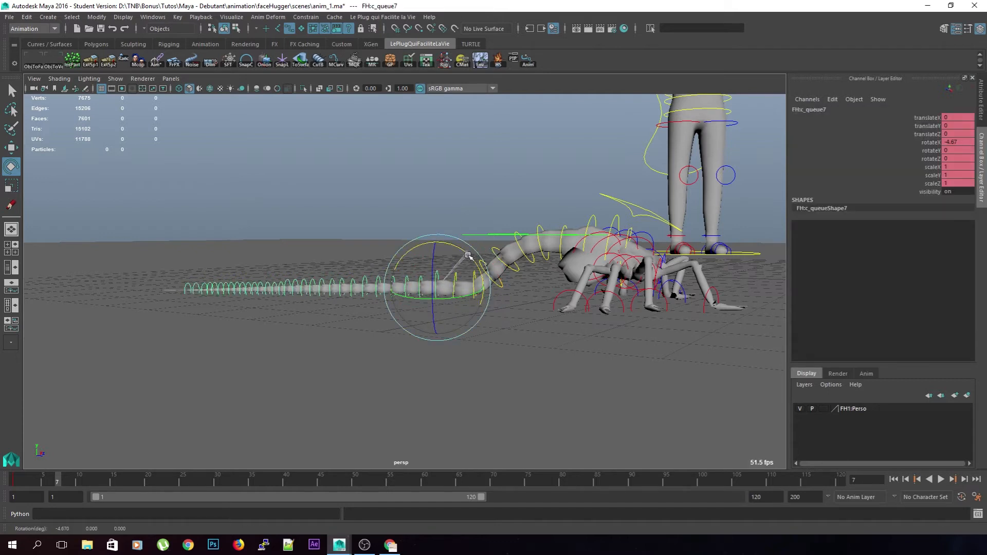
Curve the rear of the tail sideways along the ground, rotating its controls together to about -2.335 in rotateY
{"action": "left_click", "coordinate": [223, 252]}
{"action": "left_click_drag", "start_coordinate": [242, 235], "coordinate": [244, 237], "text": "alt"}
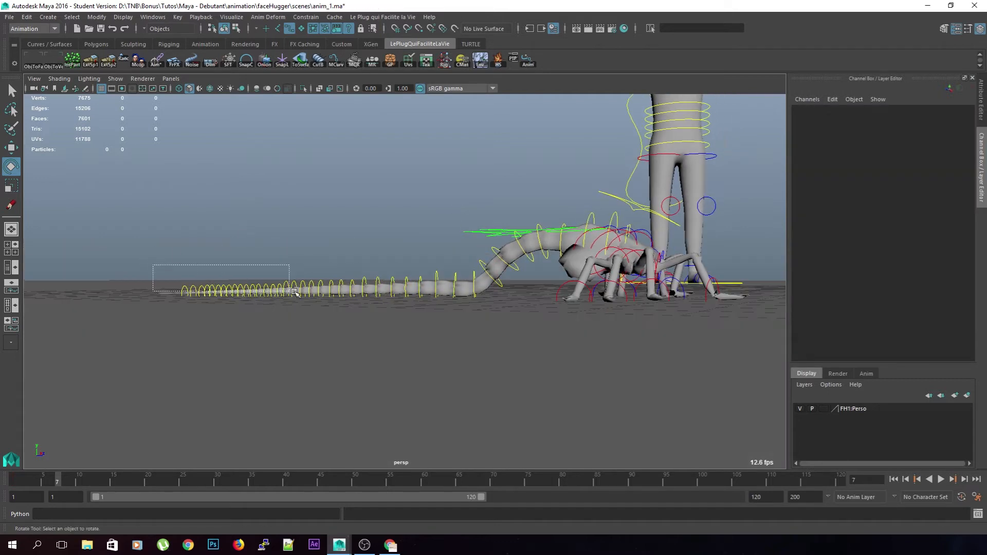
{"action": "left_click_drag", "start_coordinate": [439, 286], "coordinate": [443, 288]}
{"action": "left_click_drag", "start_coordinate": [366, 242], "coordinate": [382, 278], "text": "alt"}
{"action": "left_click_drag", "start_coordinate": [178, 328], "coordinate": [192, 317]}
{"action": "left_click_drag", "start_coordinate": [241, 345], "coordinate": [226, 250], "text": "alt"}
{"action": "left_click", "coordinate": [302, 234]}
{"action": "scroll", "coordinate": [225, 250], "scroll_direction": "down", "scroll_amount": 5}
{"action": "left_click_drag", "start_coordinate": [480, 366], "coordinate": [344, 375], "text": "alt"}
{"action": "scroll", "coordinate": [446, 394], "scroll_direction": "up", "scroll_amount": 5}
{"action": "left_click_drag", "start_coordinate": [598, 357], "coordinate": [371, 227]}
{"action": "left_click", "coordinate": [534, 384]}
{"action": "scroll", "coordinate": [534, 384], "scroll_direction": "up", "scroll_amount": 5}
{"action": "middle_click_drag", "start_coordinate": [535, 383], "coordinate": [299, 304], "text": "alt"}
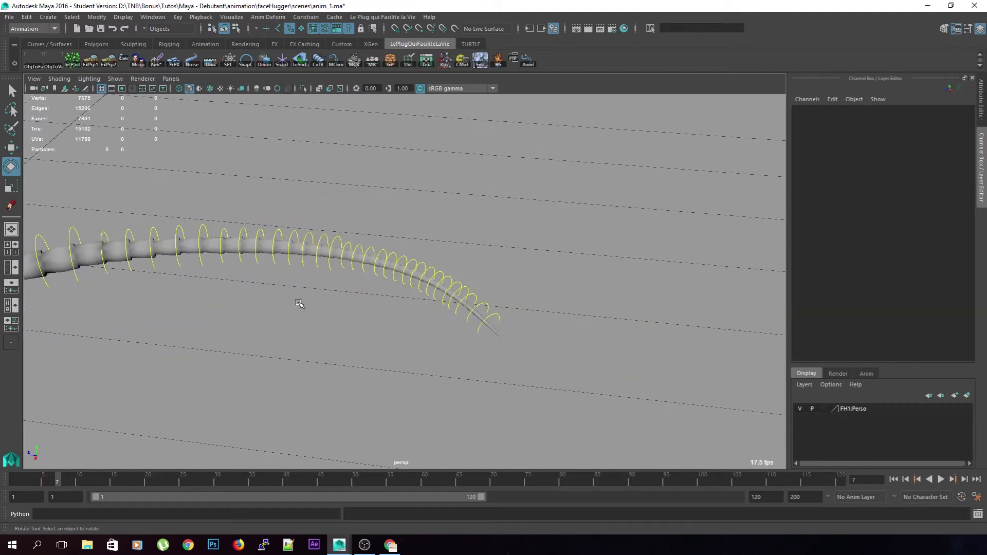
Walk the selection up the tail hierarchy from the tip to c_queue1 and key its translation and rotation at frame 7
{"action": "left_click", "coordinate": [490, 311]}
{"action": "left_click_drag", "start_coordinate": [392, 326], "coordinate": [562, 324], "text": "alt"}
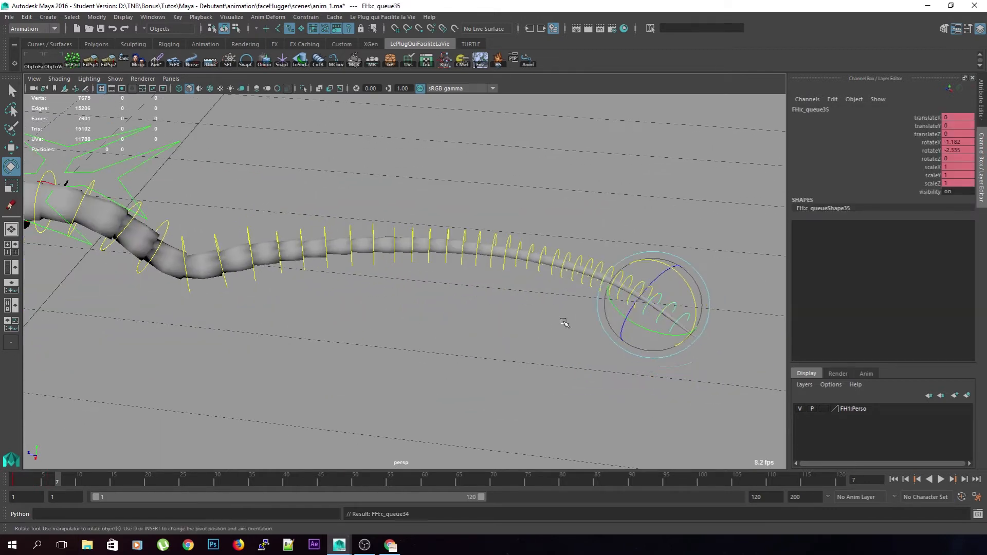
{"action": "key", "text": "Up"}
{"action": "key", "text": "Up"}
{"action": "key", "text": "Up"}
{"action": "key", "text": "Up"}
{"action": "key", "text": "Up"}
{"action": "key", "text": "Up"}
{"action": "key", "text": "Up"}
{"action": "key", "text": "Up"}
{"action": "key", "text": "Up"}
{"action": "key", "text": "Up"}
{"action": "key", "text": "Up"}
{"action": "key", "text": "Up"}
{"action": "key", "text": "Up"}
{"action": "key", "text": "Up"}
{"action": "key", "text": "Up"}
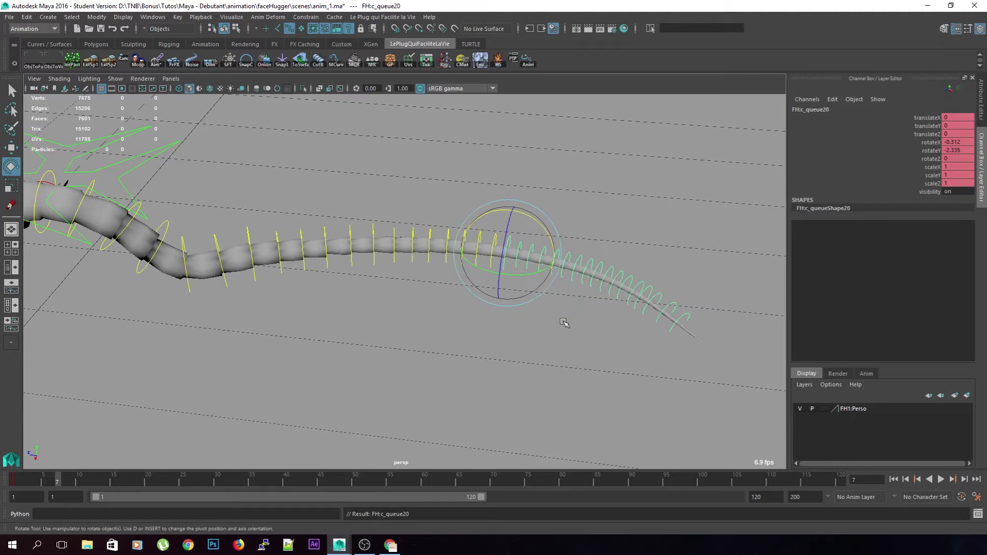
{"action": "key", "text": "Up"}
{"action": "key", "text": "Up"}
{"action": "key", "text": "Up"}
{"action": "key", "text": "Up"}
{"action": "key", "text": "Up"}
{"action": "key", "text": "Up"}
{"action": "key", "text": "Up"}
{"action": "key", "text": "Up"}
{"action": "key", "text": "Up"}
{"action": "key", "text": "Up"}
{"action": "key", "text": "Up"}
{"action": "key", "text": "Up"}
{"action": "key", "text": "Up"}
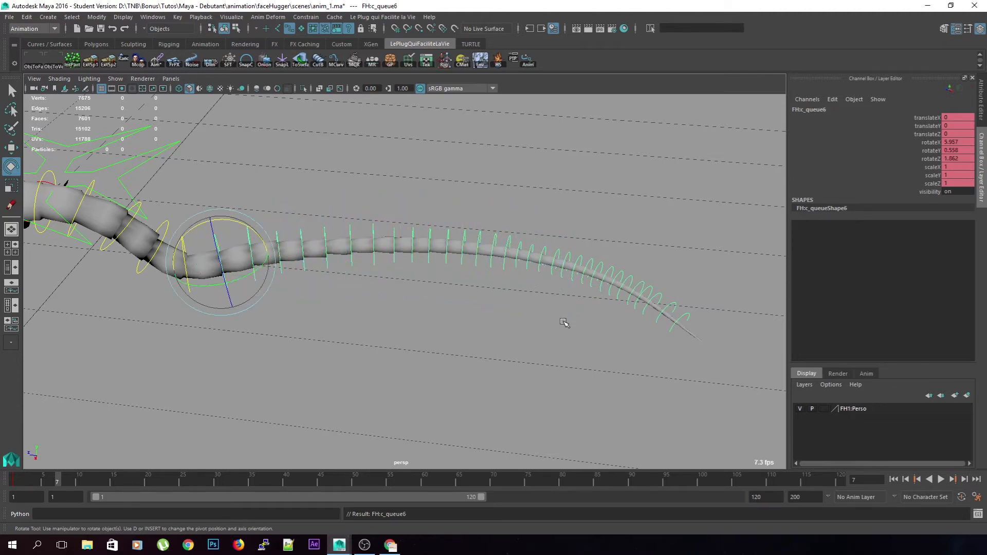
{"action": "middle_click_drag", "start_coordinate": [414, 304], "coordinate": [516, 295], "text": "alt"}
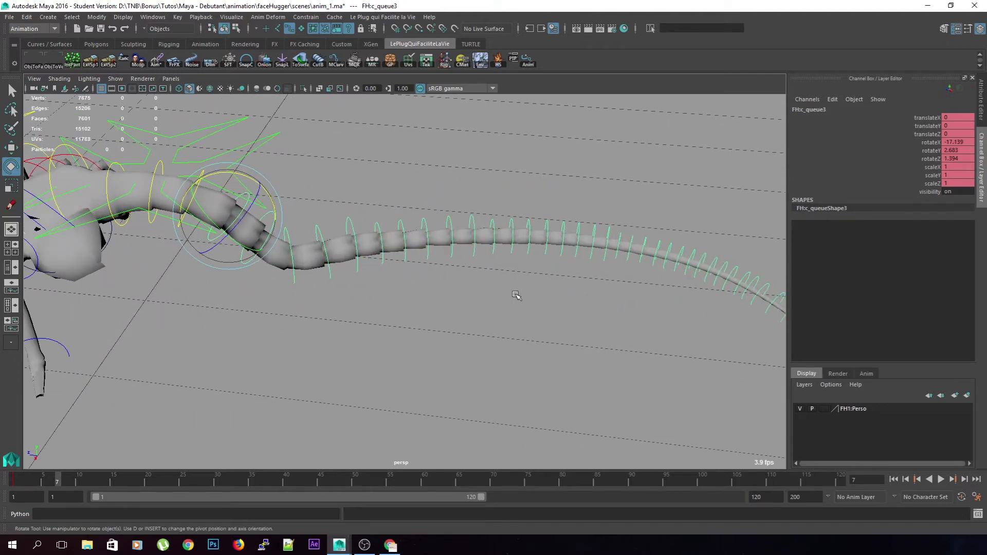
{"action": "key", "text": "Up"}
{"action": "key", "text": "Up"}
{"action": "key", "text": "Up"}
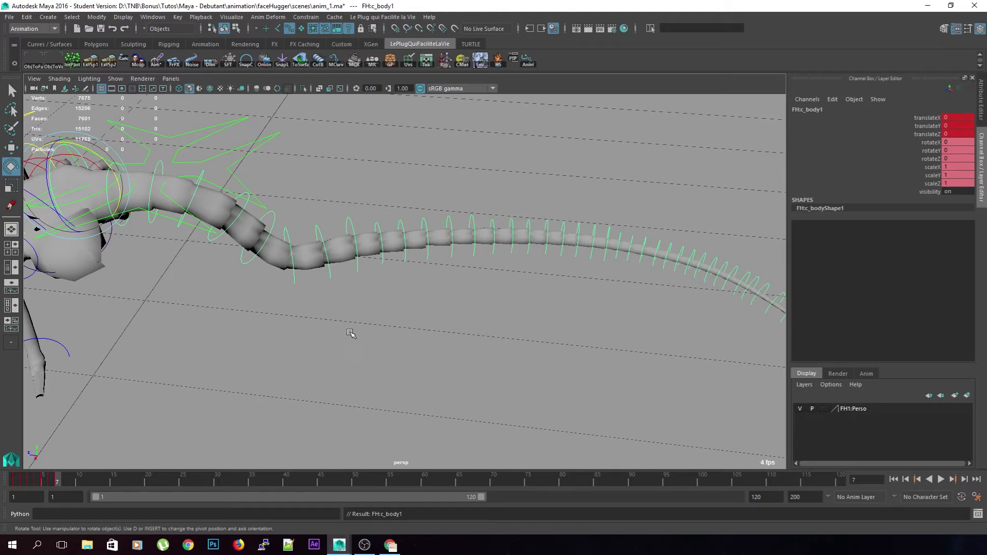
{"action": "middle_click_drag", "start_coordinate": [351, 333], "coordinate": [442, 326], "text": "alt"}
{"action": "key", "text": "Down"}
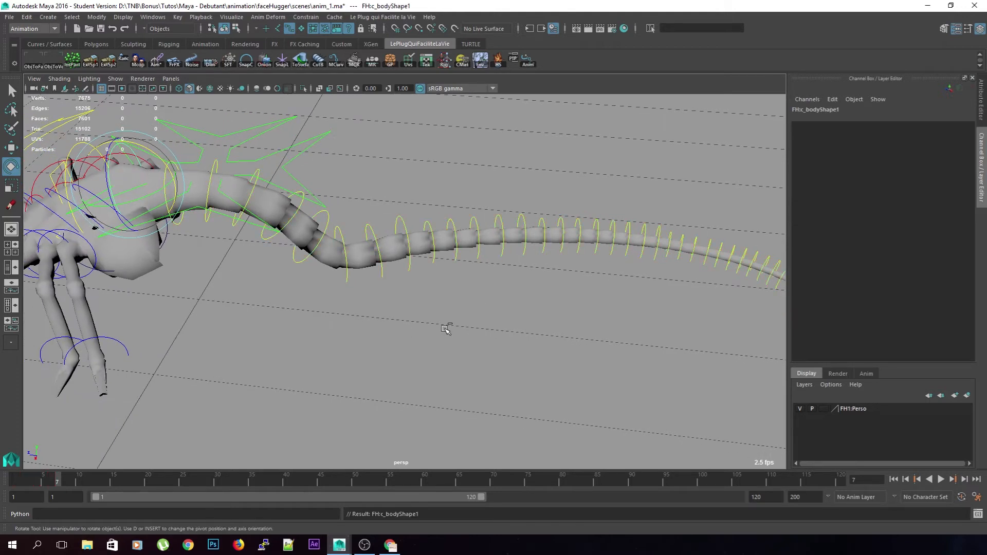
{"action": "key", "text": "ctrl+z"}
{"action": "key", "text": "Down"}
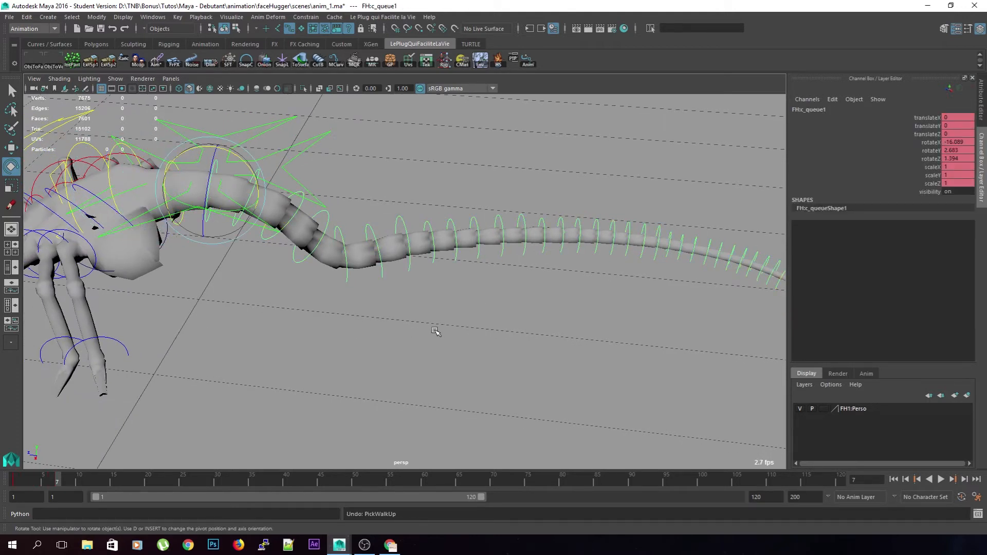
{"action": "key", "text": "a"}
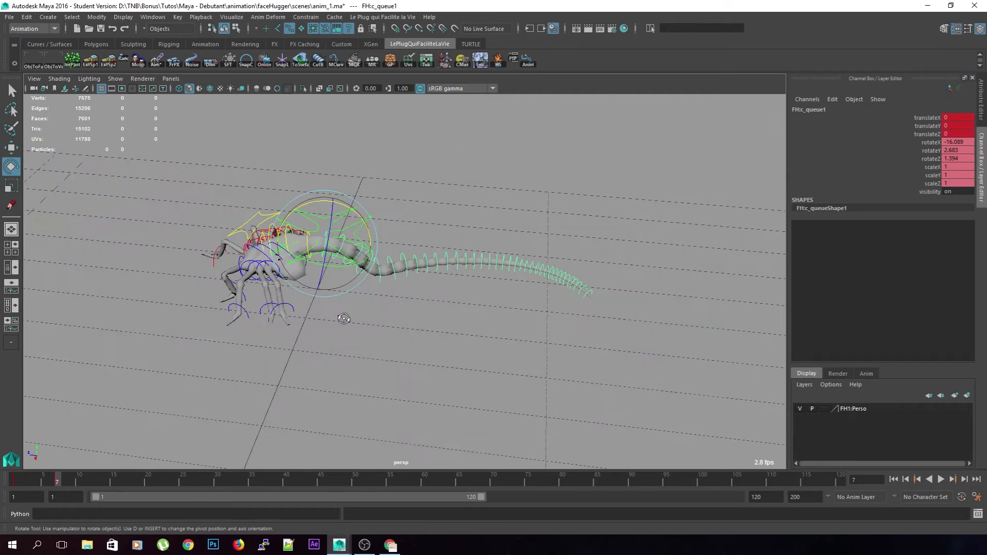
{"action": "key", "text": "shift+z"}
{"action": "key", "text": "shift+e"}
Play back the animation, then undo the latest translation and rotation keys on c_queue1
{"action": "left_click_drag", "start_coordinate": [423, 309], "coordinate": [596, 301], "text": "alt"}
{"action": "key", "text": "alt+v"}
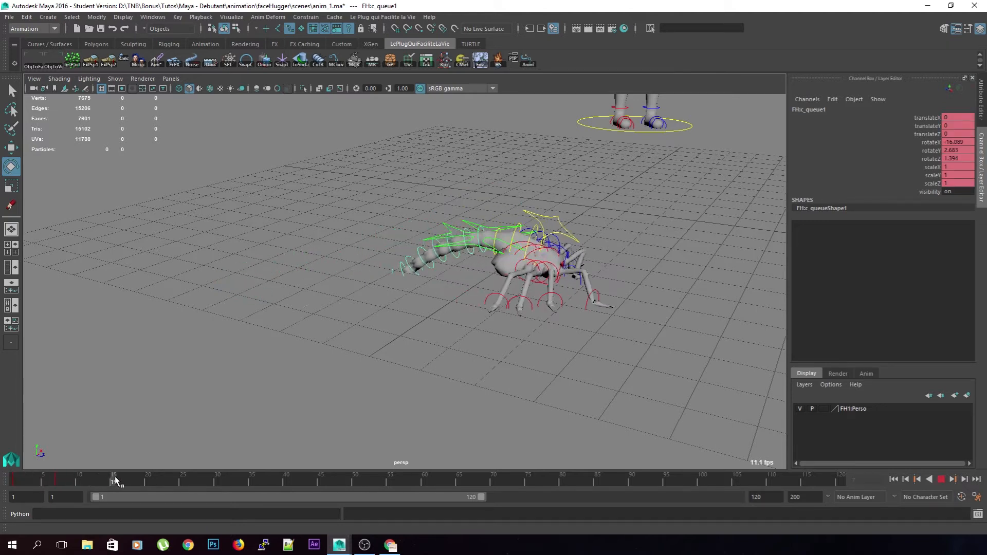
{"action": "key", "text": "alt+v"}
{"action": "left_click_drag", "start_coordinate": [341, 375], "coordinate": [351, 358], "text": "alt"}
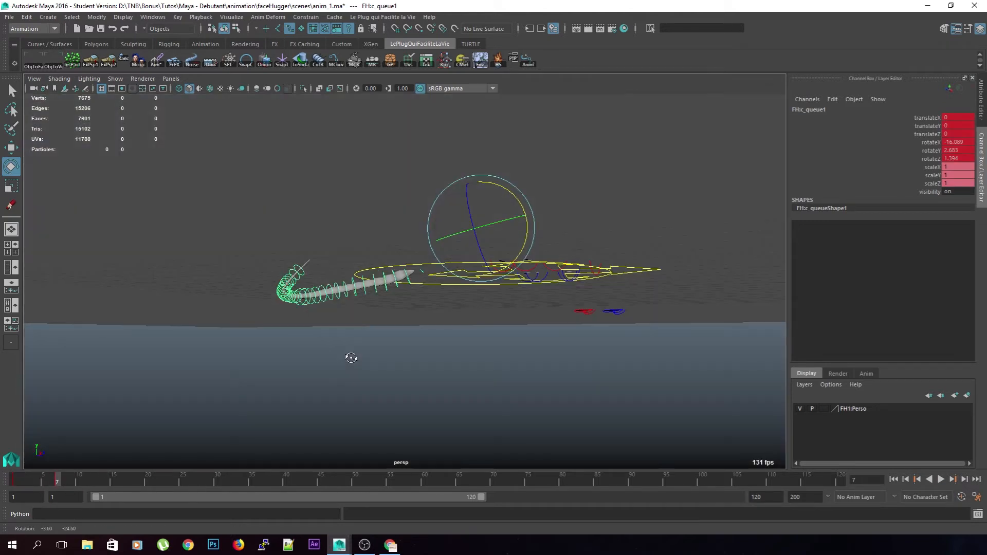
{"action": "key", "text": "ctrl+z"}
{"action": "key", "text": "ctrl+z"}
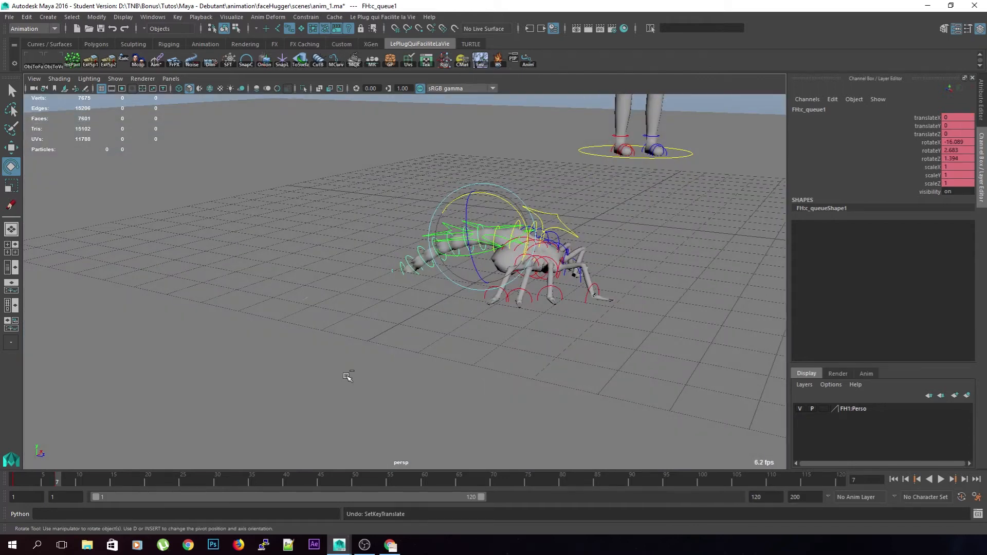
Walk the selection down the tail to c_queue9, review the crawl in playback and return to frame 7
{"action": "key", "text": "Down"}
{"action": "key", "text": "Down"}
{"action": "key", "text": "Down"}
{"action": "key", "text": "Down"}
{"action": "key", "text": "Down"}
{"action": "key", "text": "Down"}
{"action": "left_click_drag", "start_coordinate": [347, 377], "coordinate": [473, 363], "text": "alt"}
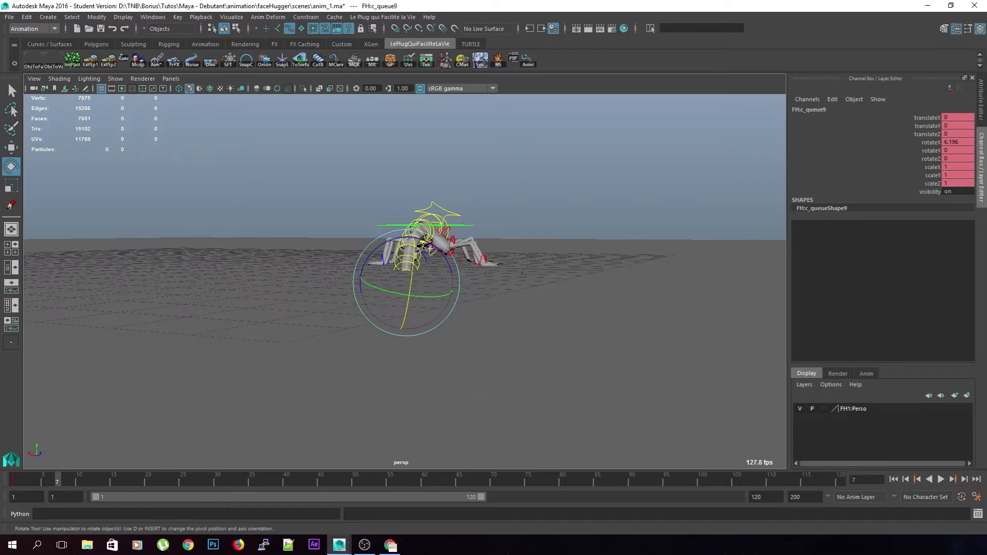
{"action": "key", "text": "alt+v"}
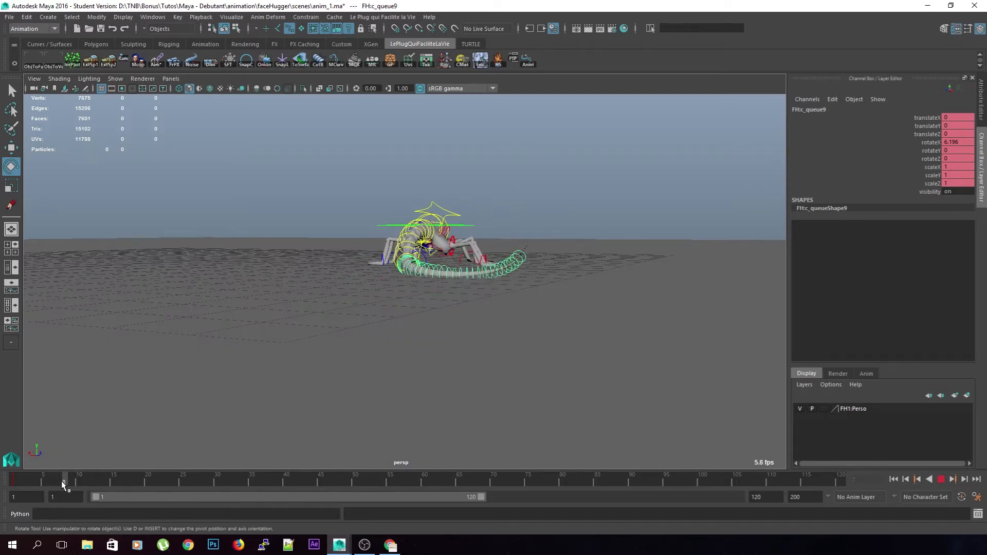
{"action": "left_click", "coordinate": [58, 481]}
Rotate the base tail control c_queue1 to about -38.1 in rotateX at frame 7 to bend the tail down
{"action": "left_click_drag", "start_coordinate": [514, 362], "coordinate": [378, 377], "text": "alt"}
{"action": "left_click", "coordinate": [482, 339]}
{"action": "left_click_drag", "start_coordinate": [483, 339], "coordinate": [451, 331], "text": "alt"}
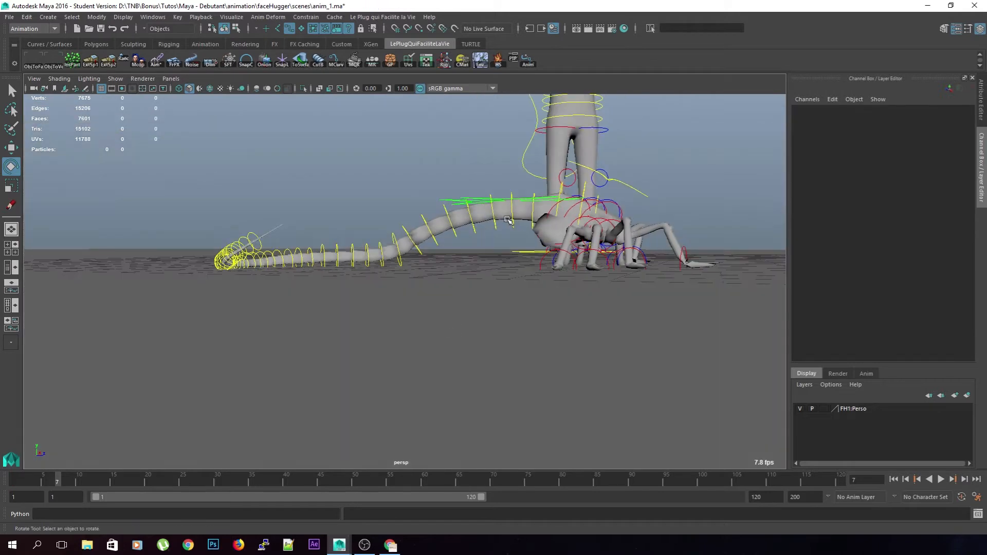
{"action": "left_click", "coordinate": [514, 226]}
{"action": "left_click_drag", "start_coordinate": [544, 179], "coordinate": [524, 166]}
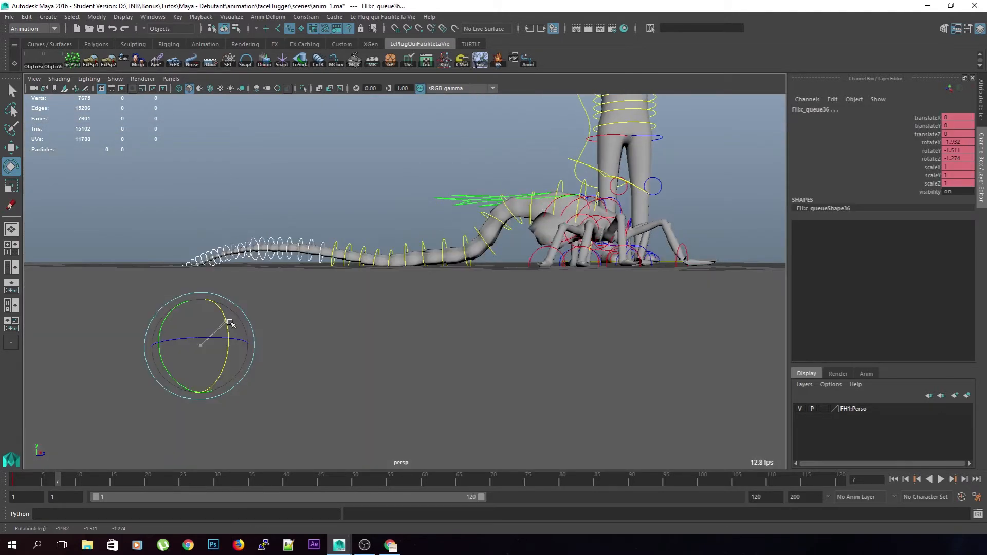
Rotate the rear tail controls together to uncurl the tip into a gentle wave resting on the ground
{"action": "left_click_drag", "start_coordinate": [227, 321], "coordinate": [251, 338]}
{"action": "left_click", "coordinate": [150, 259]}
{"action": "left_click_drag", "start_coordinate": [131, 234], "coordinate": [181, 274]}
{"action": "left_click", "coordinate": [263, 200]}
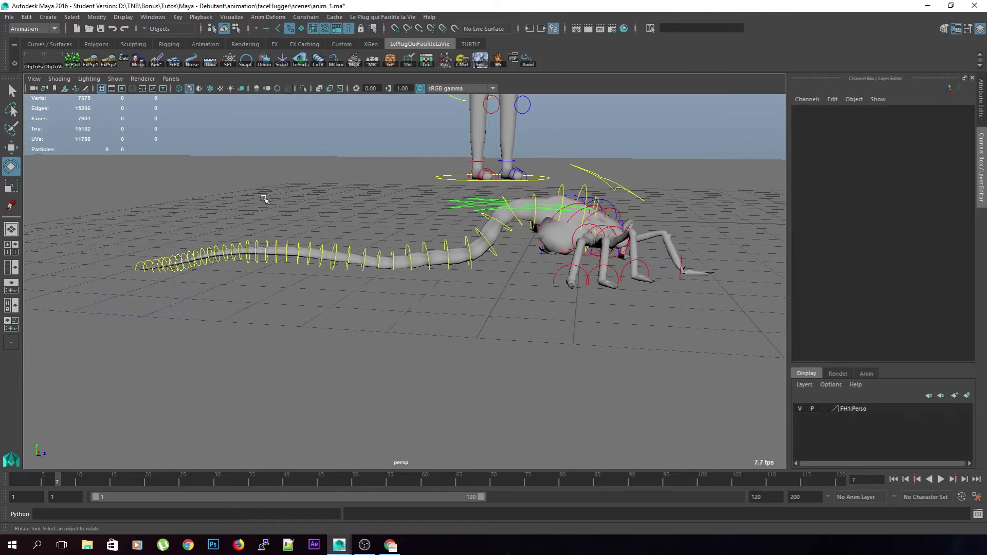
{"action": "scroll", "coordinate": [261, 201], "scroll_direction": "down", "scroll_amount": 5}
{"action": "mouse_move", "coordinate": [268, 230]}
{"action": "left_mouse_down", "text": "alt"}
{"action": "mouse_move", "coordinate": [226, 232]}
{"action": "mouse_move", "coordinate": [265, 232]}
{"action": "left_mouse_up", "text": "alt"}
{"action": "scroll", "coordinate": [242, 269], "scroll_direction": "up", "scroll_amount": 4}
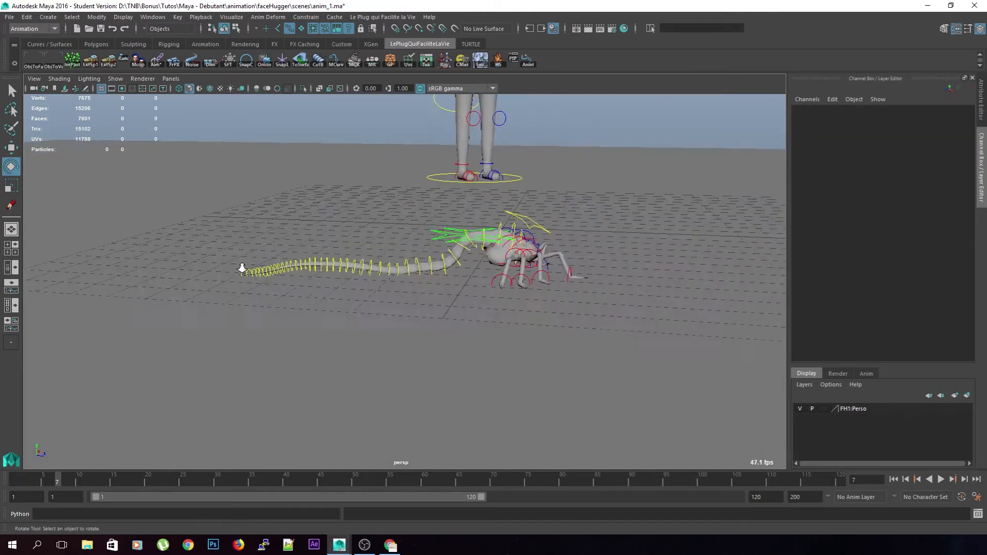
Select the whole chain of tail controls from c_queue1 to the tip
{"action": "left_click", "coordinate": [140, 264]}
{"action": "left_click_drag", "start_coordinate": [104, 209], "coordinate": [216, 292]}
{"action": "mouse_move", "coordinate": [324, 283]}
{"action": "left_mouse_down", "text": "alt"}
{"action": "mouse_move", "coordinate": [252, 213]}
{"action": "mouse_move", "coordinate": [343, 308]}
{"action": "mouse_move", "coordinate": [320, 283]}
{"action": "left_mouse_up", "text": "alt"}
{"action": "key", "text": "ctrl+z"}
{"action": "left_click_drag", "start_coordinate": [257, 217], "coordinate": [471, 245], "text": "shift"}
{"action": "key", "text": "q"}
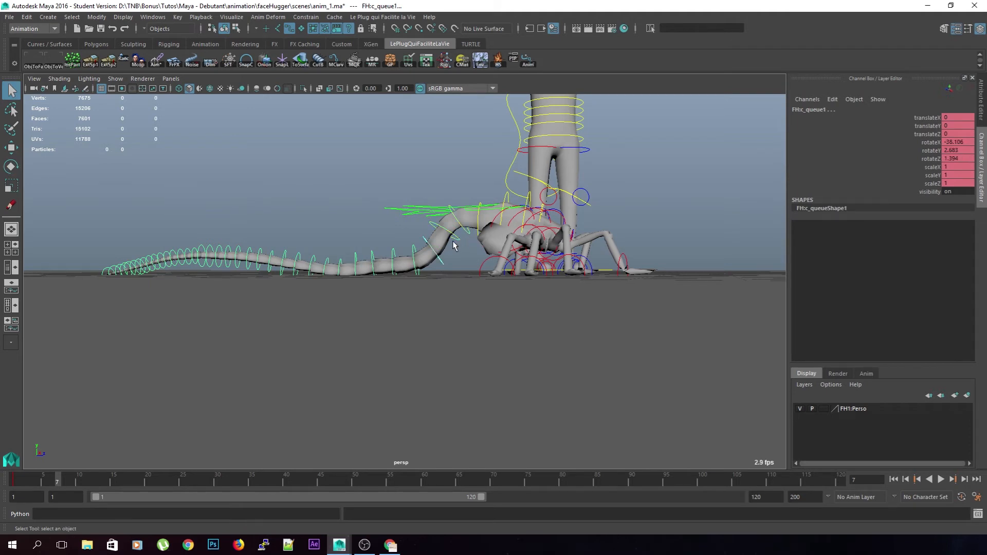
Key the translation and rotation of the selected tail controls at frame 7, and play the animation from the start
{"action": "key", "text": "shift+w"}
{"action": "key", "text": "shift+e"}
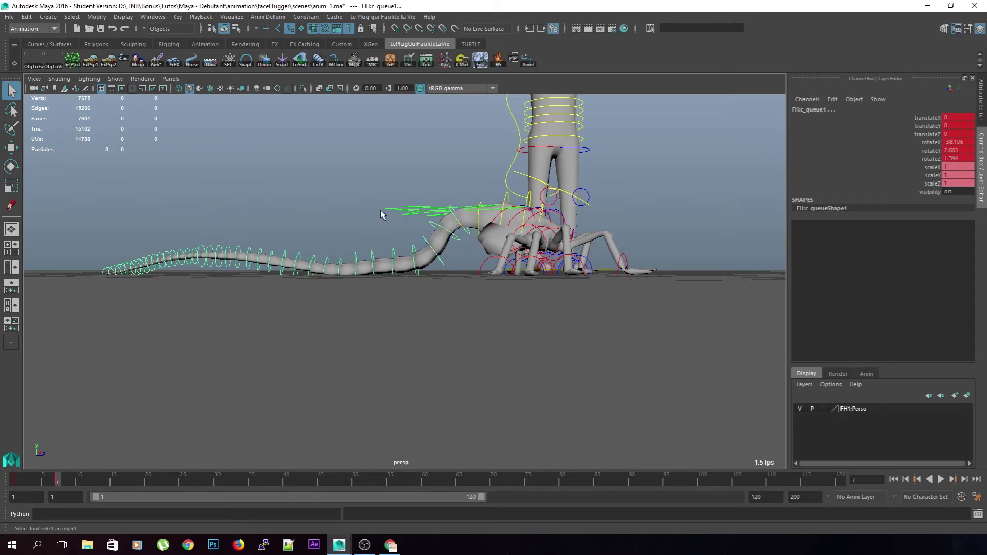
{"action": "left_click_drag", "start_coordinate": [50, 483], "coordinate": [15, 483]}
{"action": "left_click_drag", "start_coordinate": [146, 403], "coordinate": [195, 457], "text": "alt"}
{"action": "key", "text": "alt+v"}
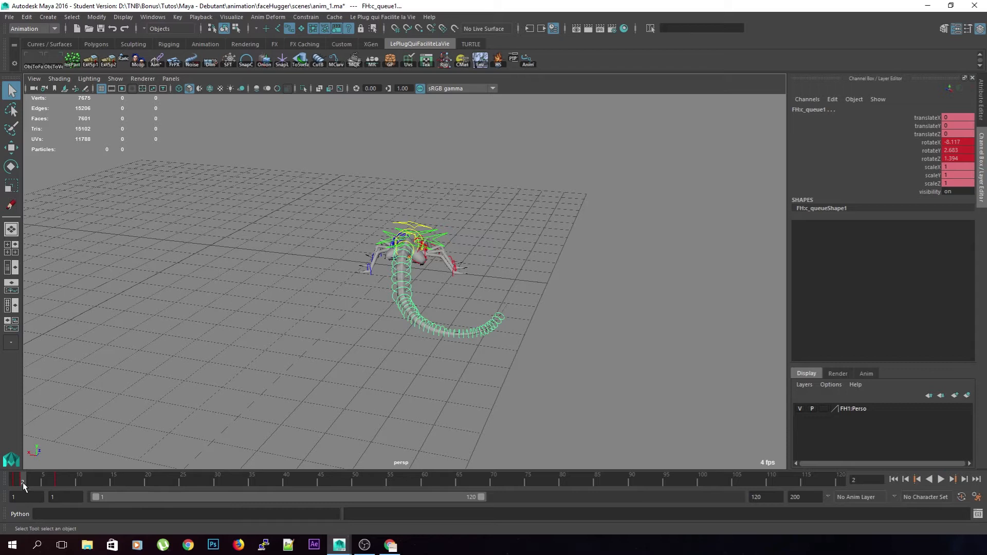
Scrub and play the first seven frames from several angles to check the facehugger's body and tail motion
{"action": "left_click_drag", "start_coordinate": [33, 479], "coordinate": [49, 479]}
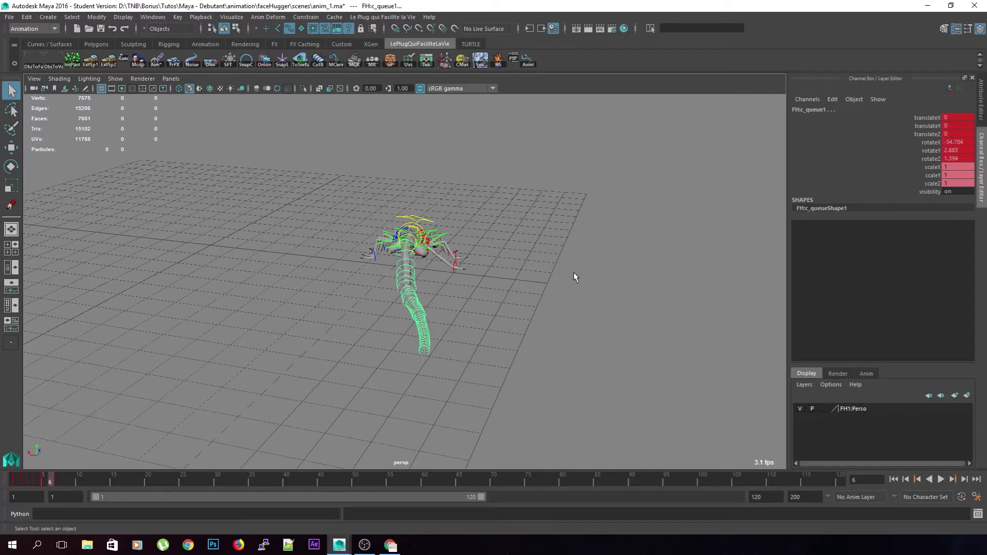
{"action": "left_click_drag", "start_coordinate": [574, 273], "coordinate": [470, 288], "text": "alt"}
{"action": "mouse_move", "coordinate": [52, 481]}
{"action": "left_mouse_down"}
{"action": "mouse_move", "coordinate": [29, 479]}
{"action": "mouse_move", "coordinate": [54, 478]}
{"action": "left_mouse_up"}
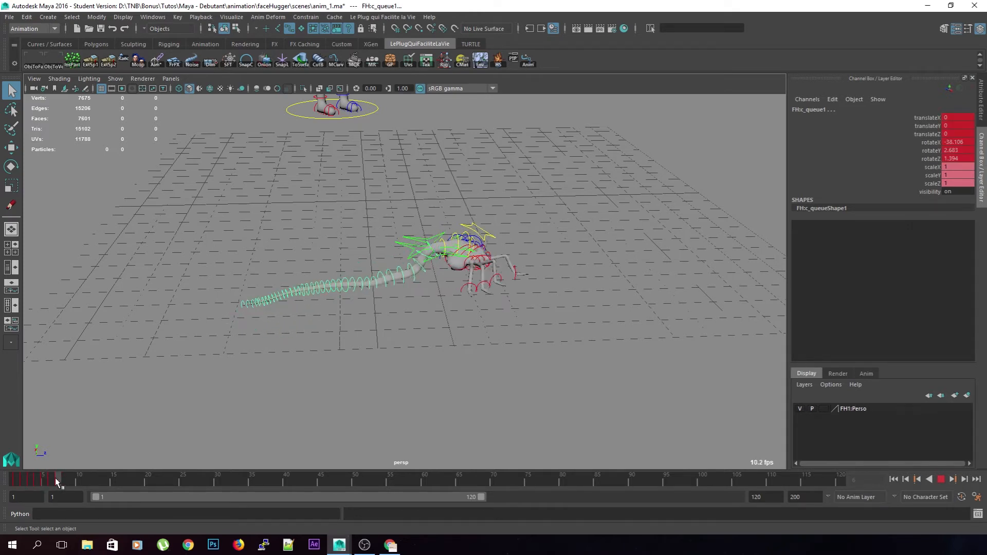
{"action": "left_click", "coordinate": [463, 307]}
{"action": "left_click_drag", "start_coordinate": [463, 307], "coordinate": [366, 437], "text": "alt"}
{"action": "left_click_drag", "start_coordinate": [21, 482], "coordinate": [61, 486]}
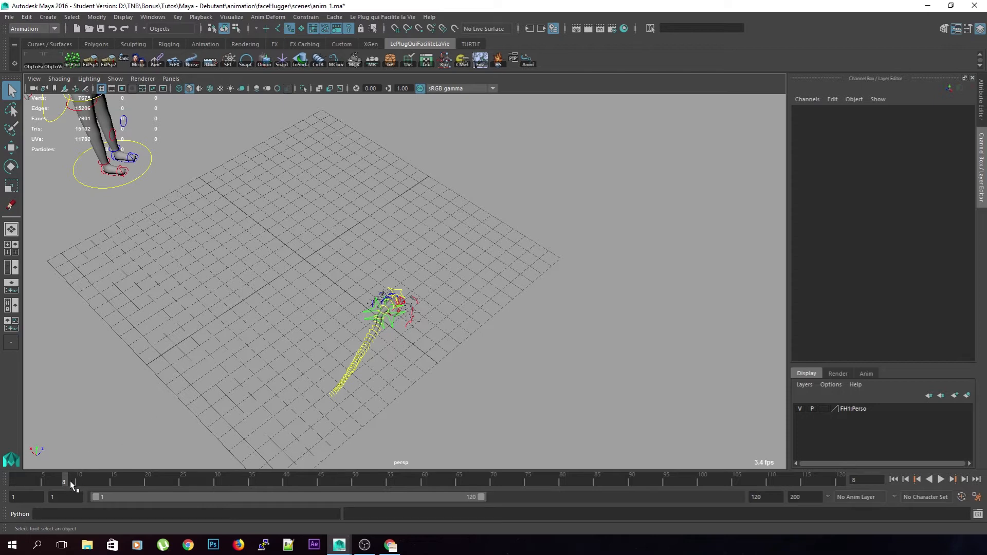
At frame 8, rotate the facehugger's pelvis control to start the new pose
{"action": "left_click", "coordinate": [61, 481]}
{"action": "scroll", "coordinate": [467, 390], "scroll_direction": "up", "scroll_amount": 5}
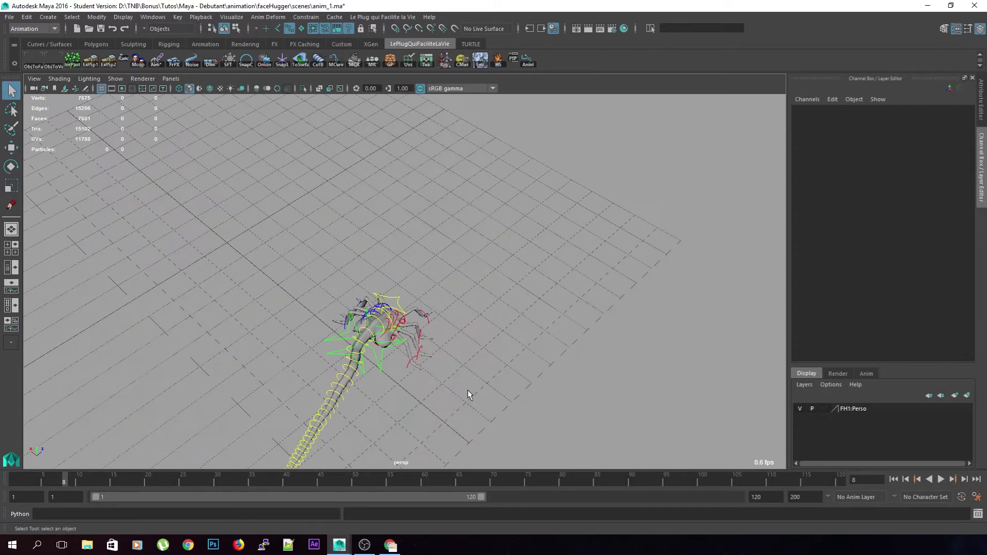
{"action": "left_click_drag", "start_coordinate": [395, 310], "coordinate": [334, 290], "text": "alt"}
{"action": "left_click", "coordinate": [463, 242]}
{"action": "key", "text": "w"}
{"action": "key", "text": "e"}
{"action": "left_click_drag", "start_coordinate": [392, 324], "coordinate": [404, 342]}
Select the tail controls near the body and rotate them to swing the tail sideways at frame 8
{"action": "left_click", "coordinate": [421, 354]}
{"action": "left_click", "coordinate": [396, 335]}
{"action": "left_click", "coordinate": [405, 343]}
{"action": "left_click", "coordinate": [406, 344]}
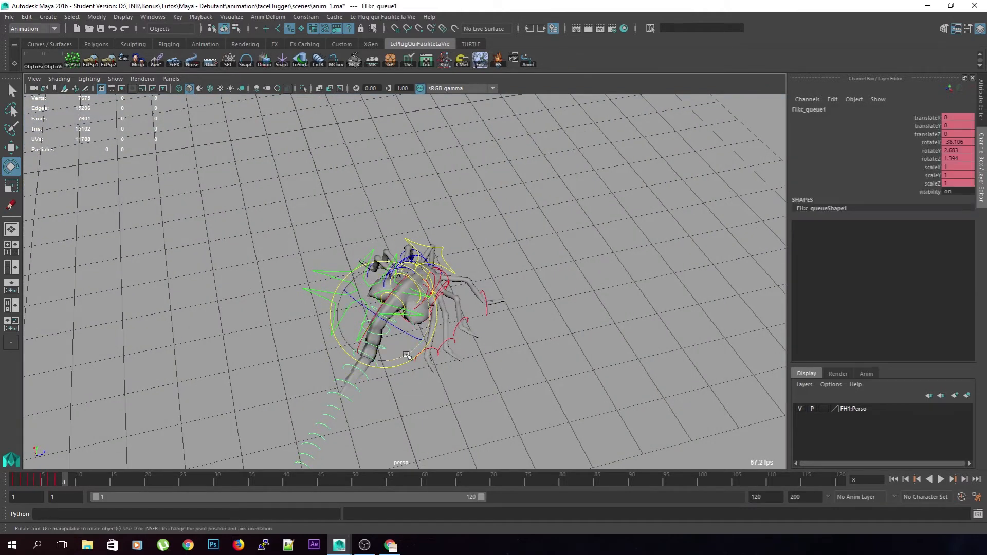
{"action": "key", "text": "w"}
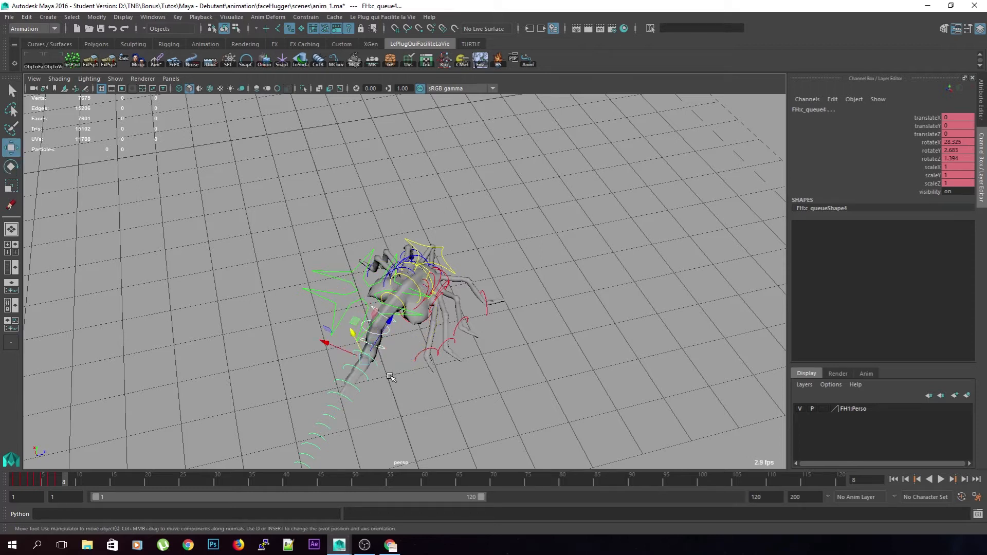
{"action": "key", "text": "e"}
{"action": "left_click_drag", "start_coordinate": [337, 401], "coordinate": [365, 362]}
{"action": "middle_click_drag", "start_coordinate": [255, 399], "coordinate": [344, 381], "text": "alt"}
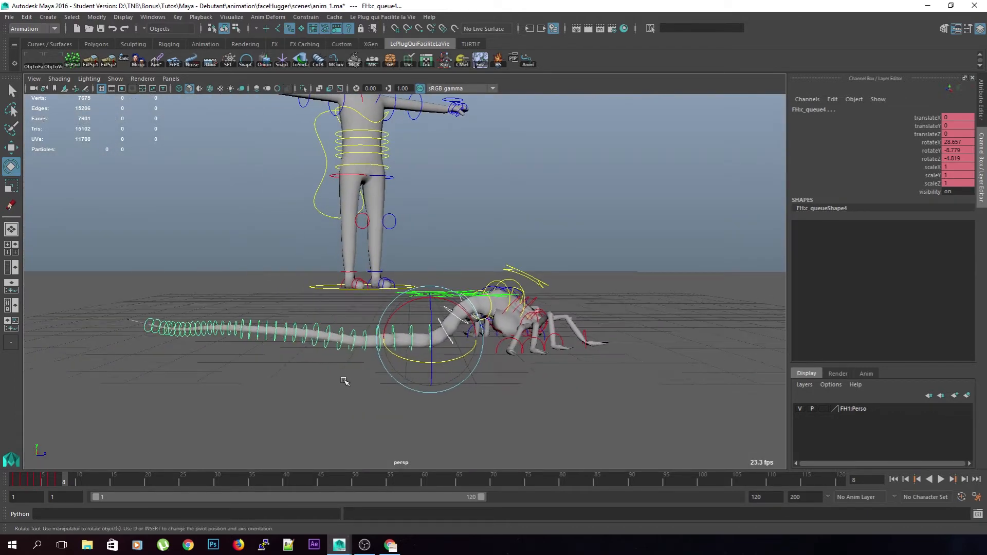
{"action": "left_click_drag", "start_coordinate": [344, 381], "coordinate": [365, 403], "text": "alt"}
{"action": "middle_click_drag", "start_coordinate": [365, 403], "coordinate": [359, 375], "text": "alt"}
{"action": "left_click_drag", "start_coordinate": [359, 375], "coordinate": [406, 397], "text": "alt"}
{"action": "left_click", "coordinate": [406, 397]}
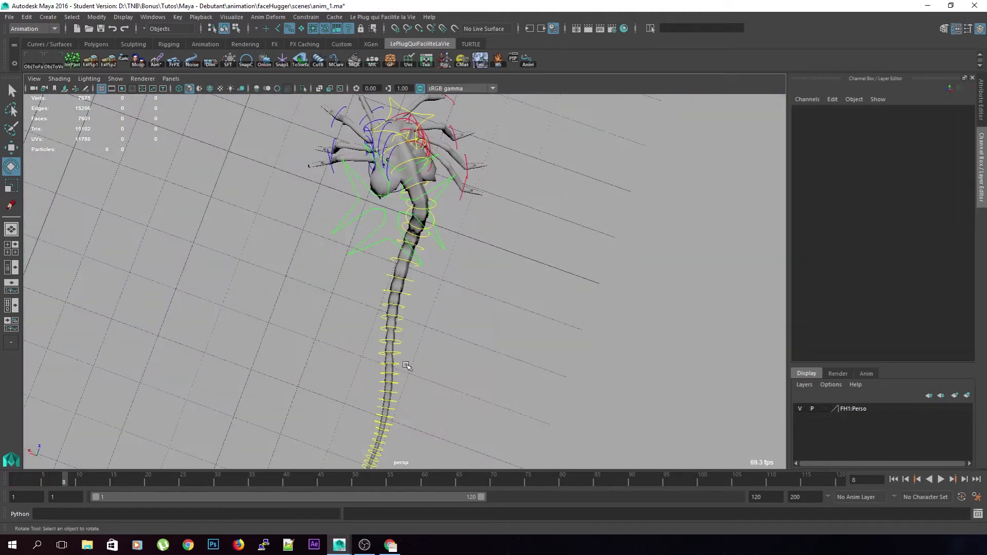
Rotate the controls farther along the tail to refine its curve at frame 8
{"action": "left_click_drag", "start_coordinate": [399, 312], "coordinate": [400, 314]}
{"action": "left_click", "coordinate": [463, 379]}
{"action": "left_click_drag", "start_coordinate": [463, 379], "coordinate": [340, 309], "text": "alt"}
{"action": "key", "text": "ctrl+z"}
{"action": "left_click_drag", "start_coordinate": [424, 309], "coordinate": [415, 337], "text": "alt"}
{"action": "left_click_drag", "start_coordinate": [483, 401], "coordinate": [392, 351], "text": "alt"}
{"action": "left_click", "coordinate": [487, 377]}
{"action": "left_click_drag", "start_coordinate": [612, 427], "coordinate": [482, 373], "text": "alt"}
{"action": "left_click_drag", "start_coordinate": [385, 377], "coordinate": [456, 386], "text": "alt"}
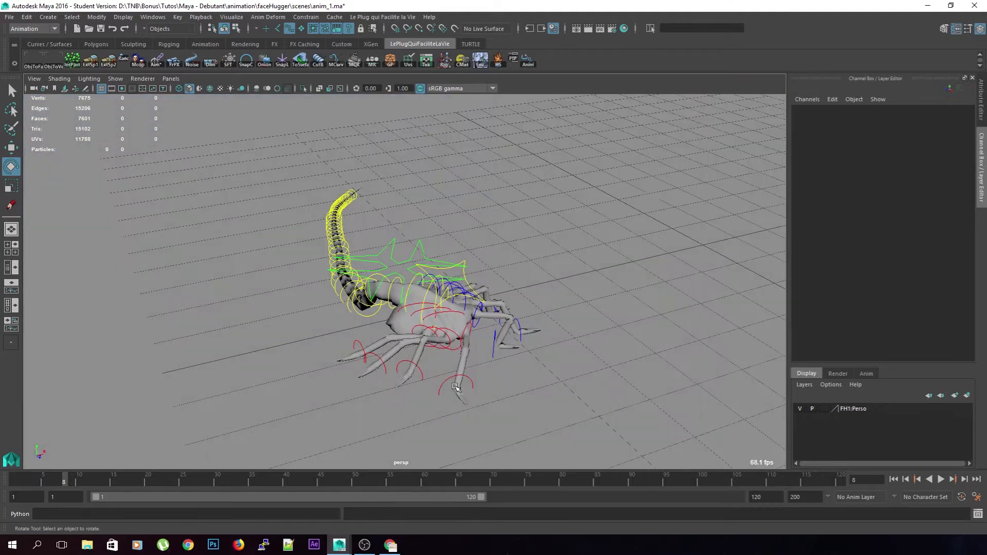
Move the right front leg control to about X 0.18, Z 1.69 and rotate it to about -4.6° on Y
{"action": "left_click", "coordinate": [474, 383]}
{"action": "key", "text": "w"}
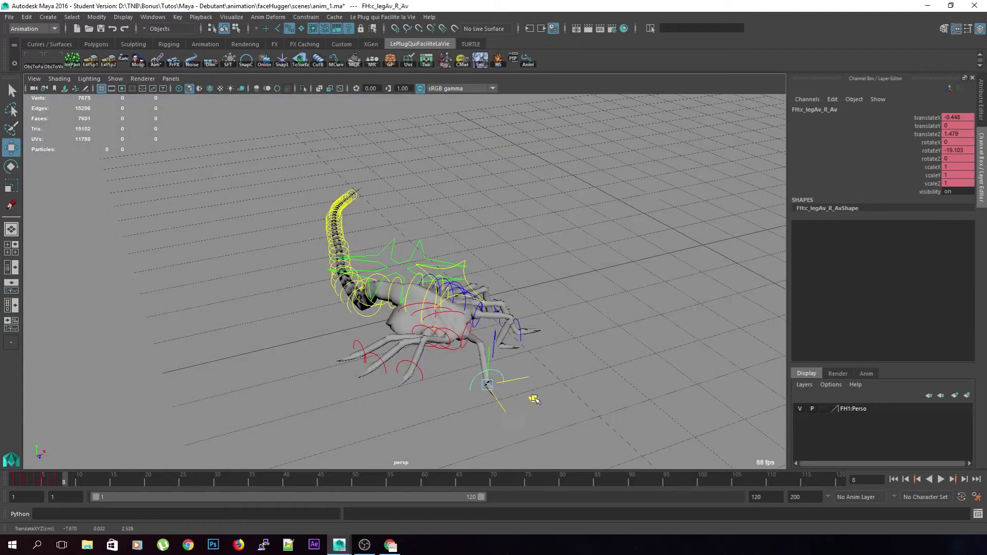
{"action": "key", "text": "e"}
{"action": "left_click_drag", "start_coordinate": [491, 409], "coordinate": [447, 436]}
Move the left leg control c_leg_L to about X 0.18, Z 1.91 at frame 8
{"action": "left_click", "coordinate": [399, 389]}
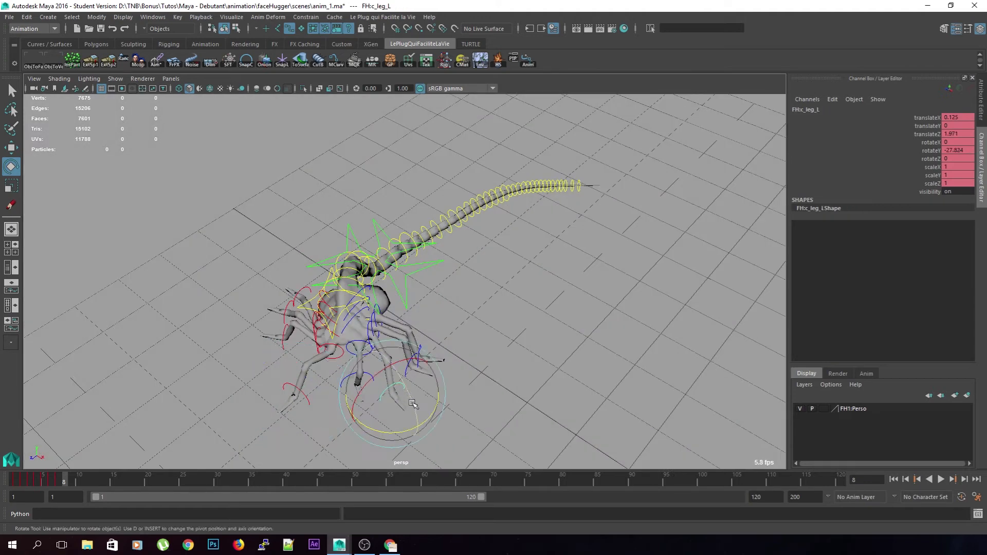
{"action": "key", "text": "w"}
{"action": "left_click_drag", "start_coordinate": [383, 437], "coordinate": [491, 418]}
{"action": "left_click", "coordinate": [553, 421]}
{"action": "scroll", "coordinate": [553, 420], "scroll_direction": "down", "scroll_amount": 10}
{"action": "scroll", "coordinate": [443, 373], "scroll_direction": "up", "scroll_amount": 8}
Lower the pelvis control at frame 8 to translation values of about 0.13, 0.35, 0.08
{"action": "left_click_drag", "start_coordinate": [430, 372], "coordinate": [358, 220], "text": "alt"}
{"action": "scroll", "coordinate": [393, 300], "scroll_direction": "up", "scroll_amount": 10}
{"action": "left_click", "coordinate": [364, 199]}
{"action": "key", "text": "e"}
{"action": "key", "text": "w"}
{"action": "left_click_drag", "start_coordinate": [349, 263], "coordinate": [347, 274]}
{"action": "mouse_move", "coordinate": [412, 279]}
{"action": "left_mouse_down", "text": "alt"}
{"action": "mouse_move", "coordinate": [361, 289]}
{"action": "mouse_move", "coordinate": [419, 281]}
{"action": "left_mouse_up", "text": "alt"}
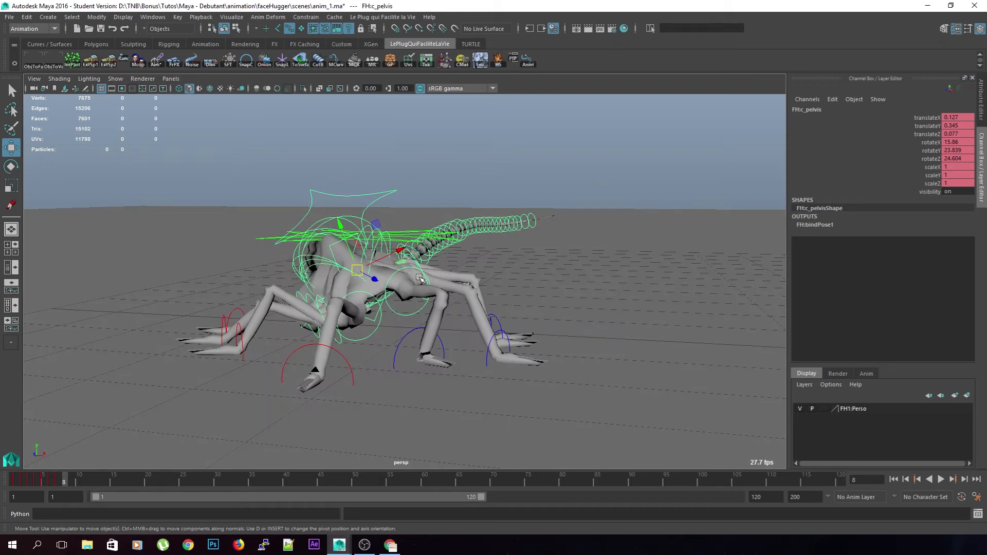
{"action": "scroll", "coordinate": [419, 278], "scroll_direction": "down", "scroll_amount": 5}
{"action": "mouse_move", "coordinate": [419, 289]}
{"action": "left_mouse_down", "text": "alt"}
{"action": "mouse_move", "coordinate": [356, 303]}
{"action": "mouse_move", "coordinate": [400, 288]}
{"action": "left_mouse_up", "text": "alt"}
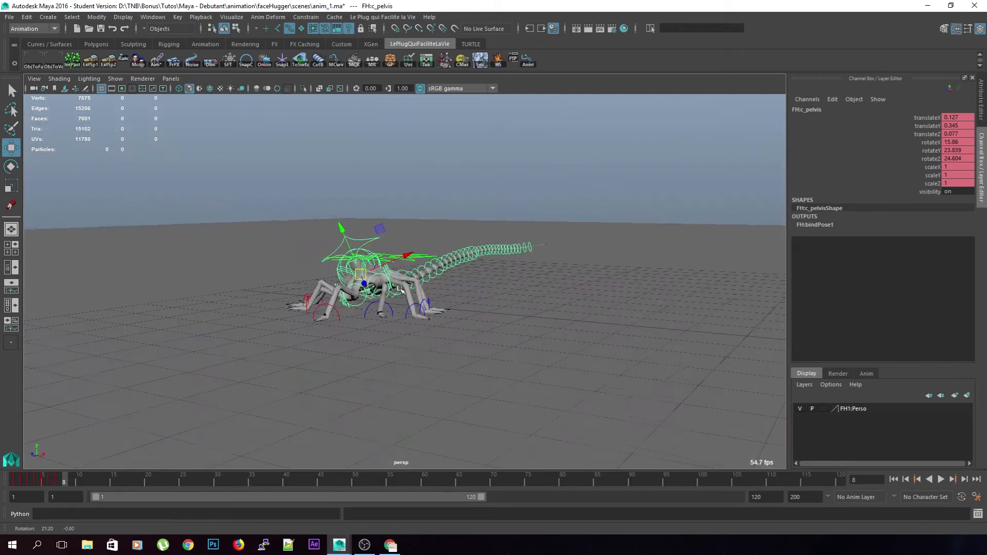
Select all the facehugger's controls, key their translation and rotation at frame 8, and play back the animation
{"action": "left_click_drag", "start_coordinate": [569, 234], "coordinate": [339, 376]}
{"action": "key", "text": "shift+w"}
{"action": "key", "text": "shift+e"}
{"action": "scroll", "coordinate": [224, 375], "scroll_direction": "down", "scroll_amount": 5}
{"action": "key", "text": "alt+v"}
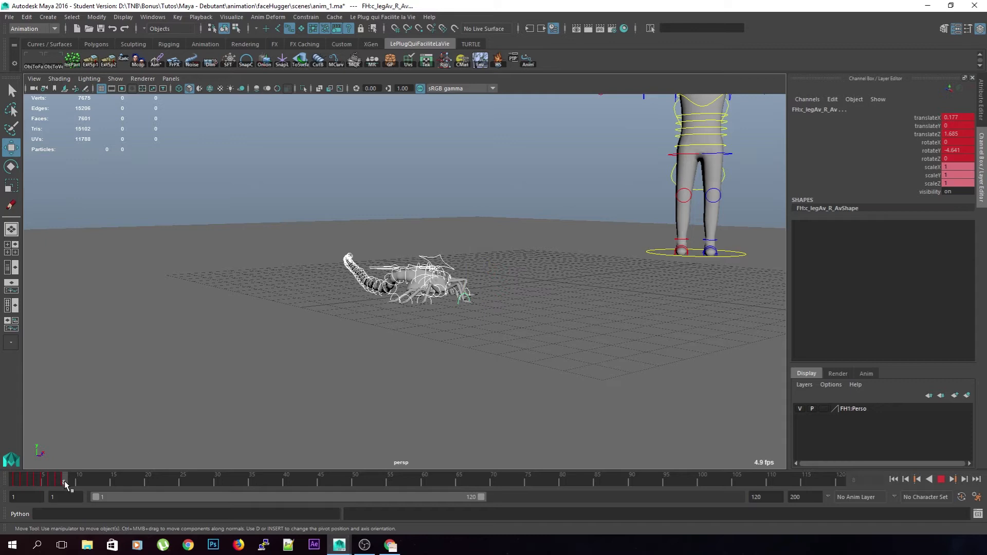
Scrub and replay the movement up to frame 8 from a higher angle
{"action": "mouse_move", "coordinate": [334, 396]}
{"action": "left_mouse_down", "text": "alt"}
{"action": "mouse_move", "coordinate": [270, 411]}
{"action": "mouse_move", "coordinate": [329, 412]}
{"action": "left_mouse_up", "text": "alt"}
{"action": "left_click_drag", "start_coordinate": [54, 484], "coordinate": [66, 480]}
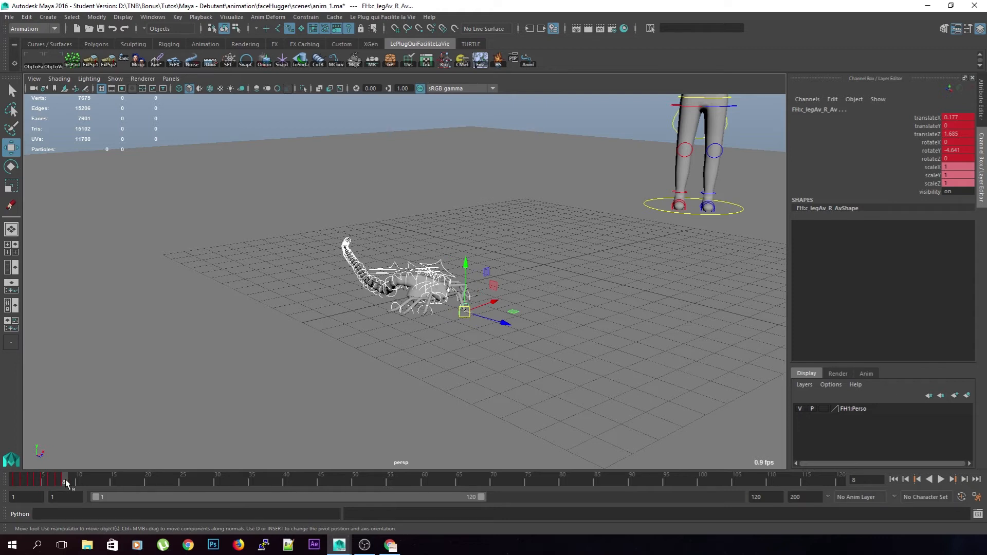
{"action": "key", "text": "alt+v"}
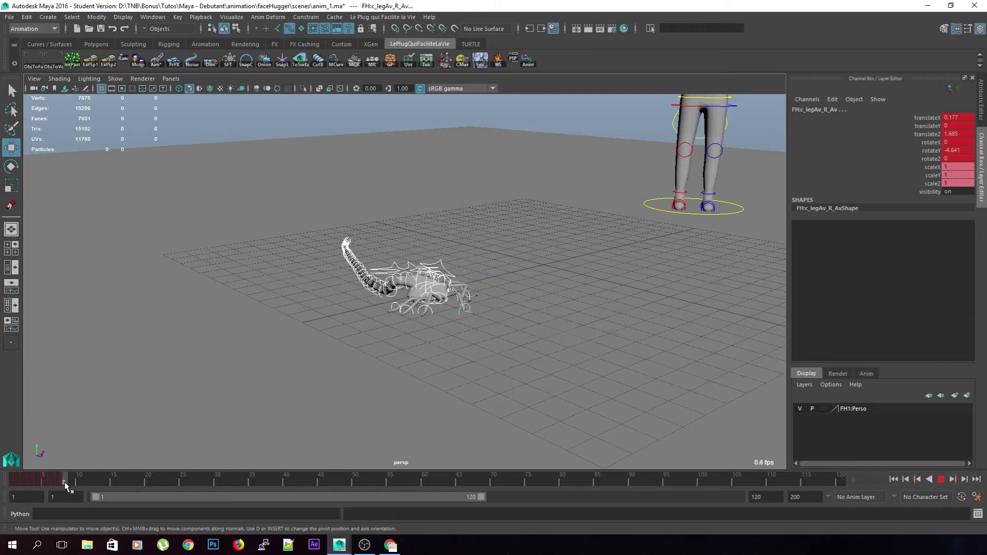
At frame 9, move the pelvis control to about -0.04, 0.33, -0.12 and adjust its rotation
{"action": "left_click", "coordinate": [69, 480]}
{"action": "right_click_drag", "start_coordinate": [283, 387], "coordinate": [378, 334], "text": "alt"}
{"action": "left_click_drag", "start_coordinate": [378, 334], "coordinate": [427, 360], "text": "alt"}
{"action": "left_click", "coordinate": [476, 386]}
{"action": "left_click_drag", "start_coordinate": [506, 388], "coordinate": [489, 355], "text": "alt"}
{"action": "left_click", "coordinate": [482, 287]}
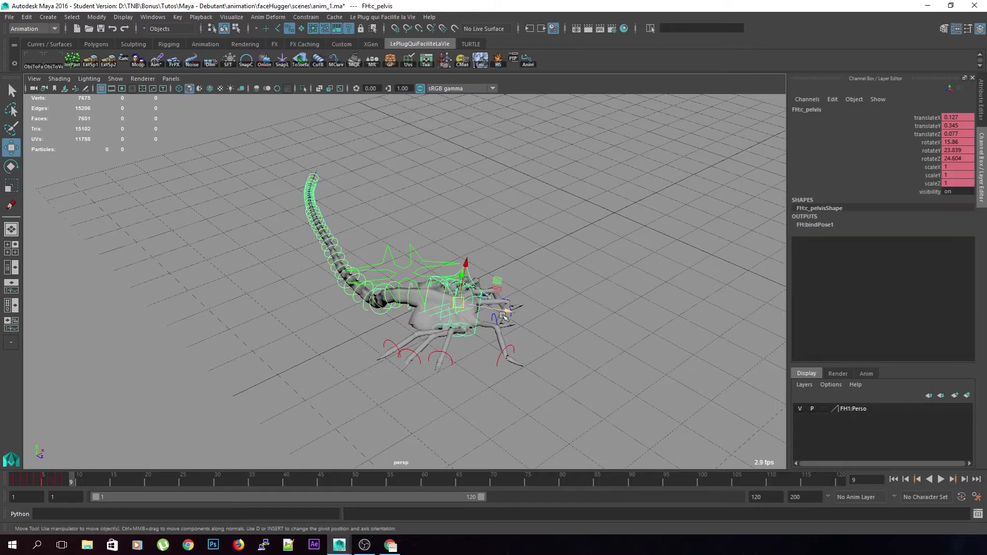
{"action": "left_click_drag", "start_coordinate": [570, 335], "coordinate": [558, 326], "text": "alt"}
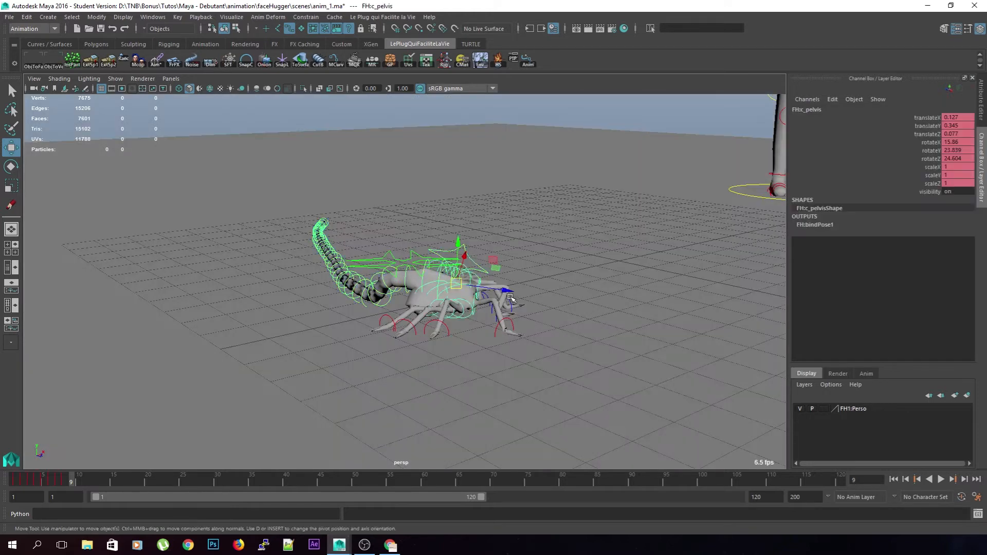
{"action": "left_click_drag", "start_coordinate": [462, 289], "coordinate": [477, 263]}
{"action": "key", "text": "e"}
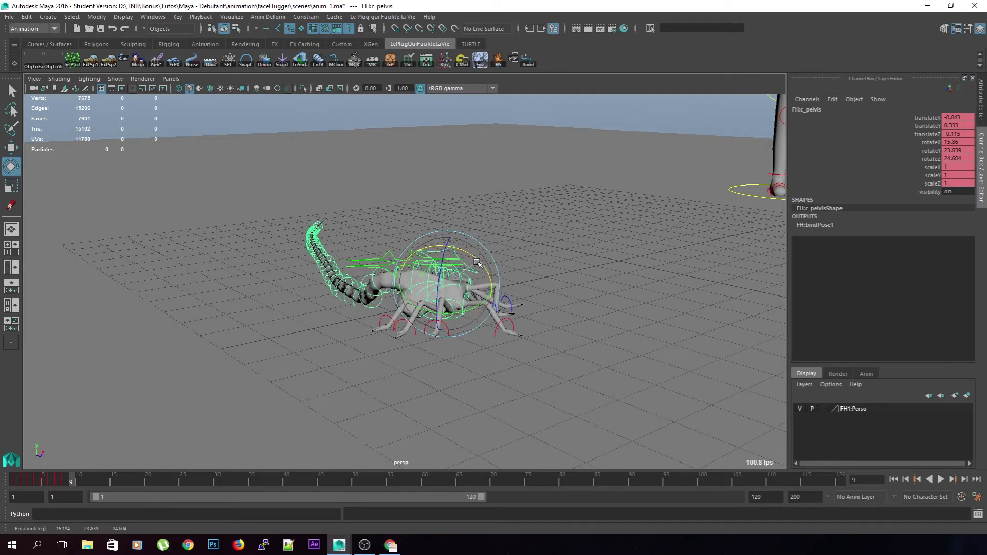
{"action": "left_click_drag", "start_coordinate": [474, 305], "coordinate": [398, 297], "text": "alt"}
{"action": "left_click", "coordinate": [409, 348]}
{"action": "left_click_drag", "start_coordinate": [409, 348], "coordinate": [413, 315], "text": "alt"}
Move the c_walk control at frame 9 to about 0.05, 0.04, 1.68, with a Y rotation of about 6.2°
{"action": "left_click", "coordinate": [393, 252]}
{"action": "left_click_drag", "start_coordinate": [398, 273], "coordinate": [381, 324], "text": "alt"}
{"action": "key", "text": "w"}
{"action": "left_click_drag", "start_coordinate": [446, 285], "coordinate": [404, 307]}
{"action": "key", "text": "e"}
{"action": "left_click_drag", "start_coordinate": [498, 355], "coordinate": [421, 329], "text": "alt"}
{"action": "key", "text": "w"}
{"action": "left_click_drag", "start_coordinate": [384, 304], "coordinate": [407, 319]}
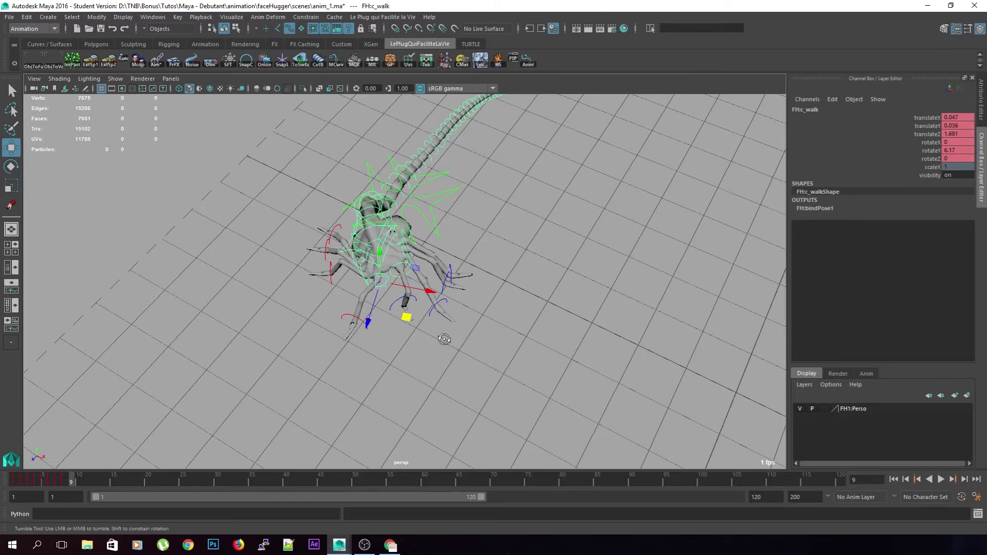
{"action": "left_click_drag", "start_coordinate": [445, 339], "coordinate": [387, 329], "text": "alt"}
Reposition the left leg controls at frame 9, placing c_leg_L at about X 0.02, Z 1.77
{"action": "left_click", "coordinate": [414, 288]}
{"action": "left_click_drag", "start_coordinate": [448, 303], "coordinate": [433, 368], "text": "alt"}
{"action": "key", "text": "e"}
{"action": "key", "text": "w"}
{"action": "left_click", "coordinate": [434, 339]}
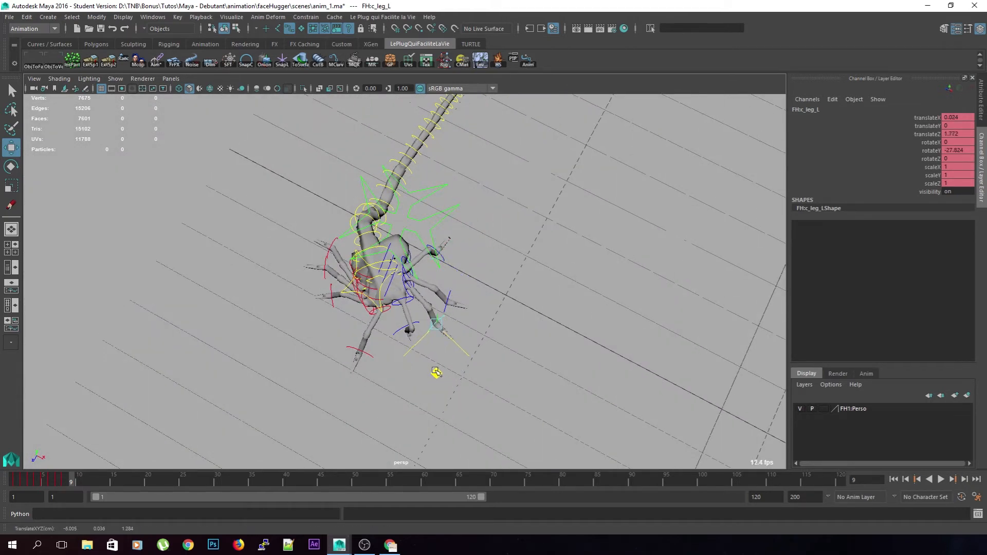
Move the right leg control c_leg3_R to about X 0.64, Z 2.40 and rotate it to about 29.6° on Y
{"action": "left_click", "coordinate": [333, 308]}
{"action": "left_click_drag", "start_coordinate": [371, 327], "coordinate": [376, 338]}
{"action": "left_click_drag", "start_coordinate": [377, 347], "coordinate": [359, 362]}
{"action": "key", "text": "e"}
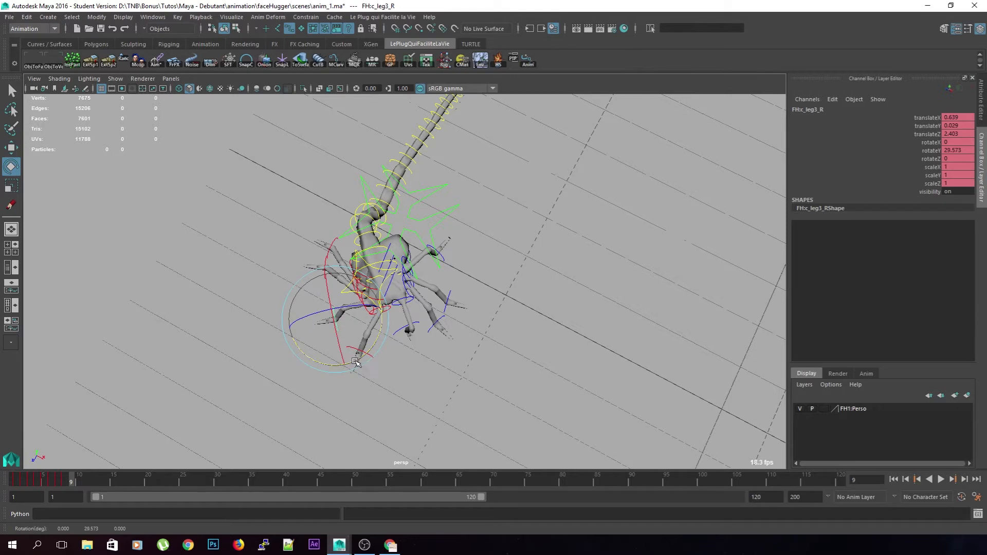
Select all the facehugger's controls and key their translation, rotation and scale at frame 9
{"action": "scroll", "coordinate": [358, 361], "scroll_direction": "down", "scroll_amount": 5}
{"action": "left_click_drag", "start_coordinate": [494, 392], "coordinate": [264, 201]}
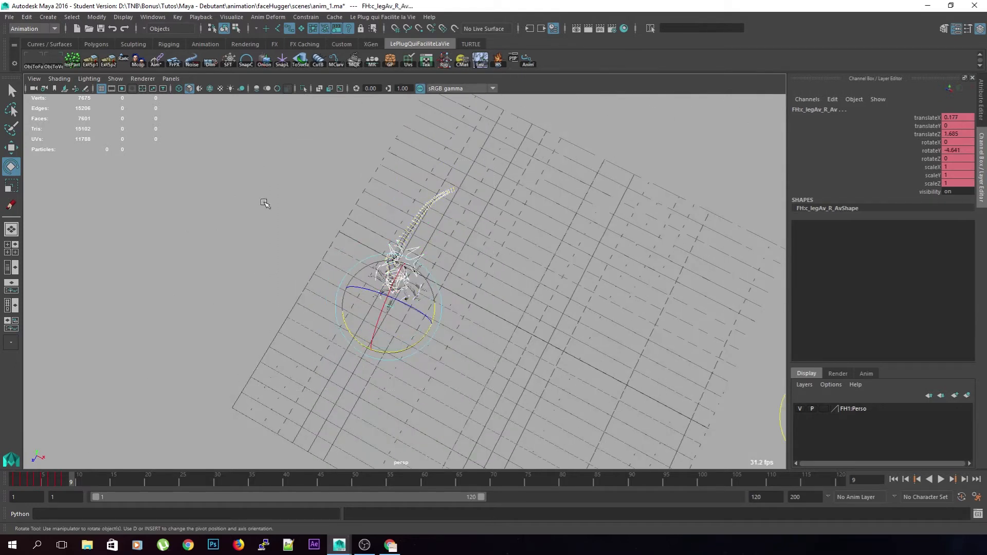
{"action": "key", "text": "shift+w"}
{"action": "key", "text": "shift+e"}
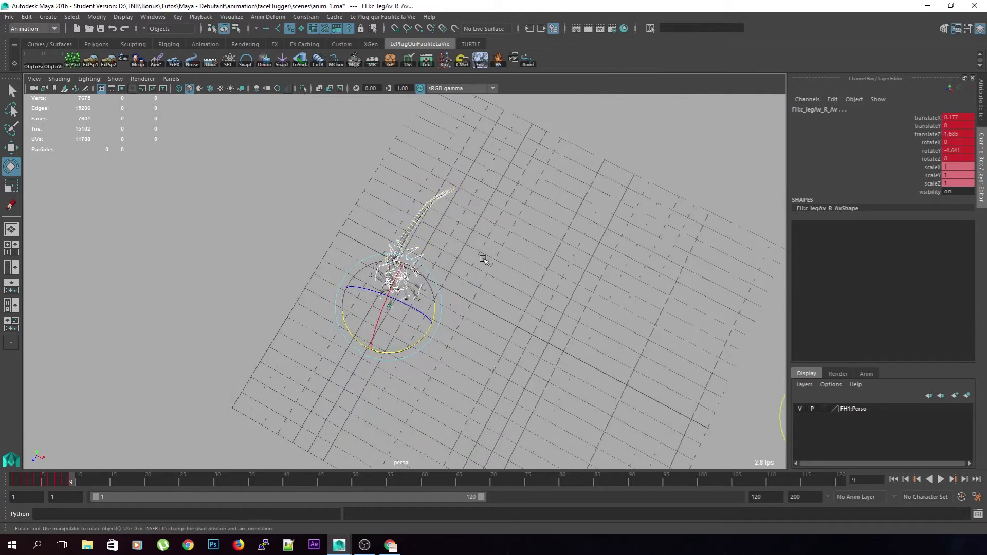
{"action": "key", "text": "shift+r"}
{"action": "scroll", "coordinate": [502, 294], "scroll_direction": "up", "scroll_amount": 3}
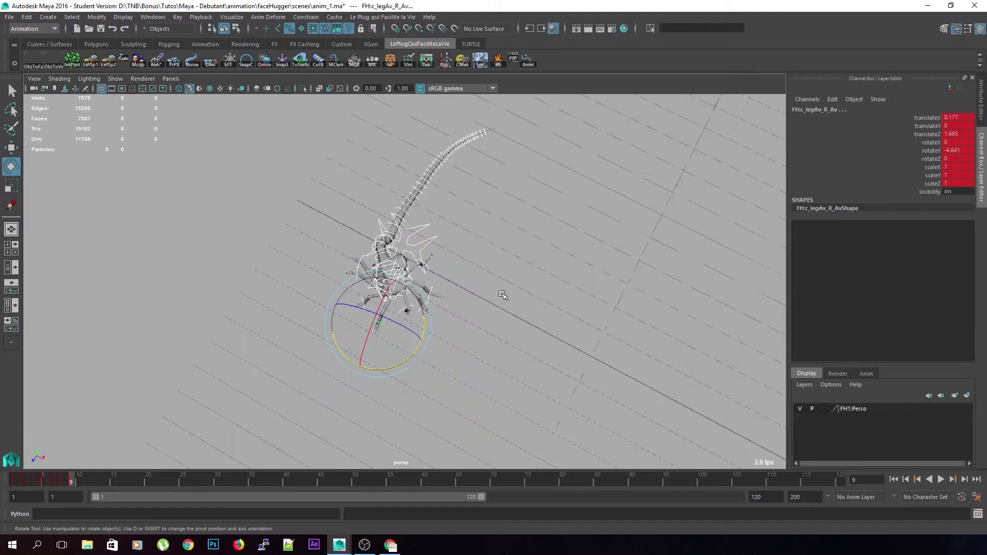
Step back and forth between the neighbouring keyed frames around 8 and 9 to compare the leg and body poses
{"action": "key", "text": "alt+period"}
{"action": "key", "text": "alt+comma"}
{"action": "key", "text": "alt+comma"}
{"action": "key", "text": "alt+comma"}
{"action": "key", "text": "alt+period"}
{"action": "key", "text": "alt+period"}
{"action": "key", "text": "alt+comma"}
{"action": "key", "text": "alt+period"}
{"action": "key", "text": "alt+comma"}
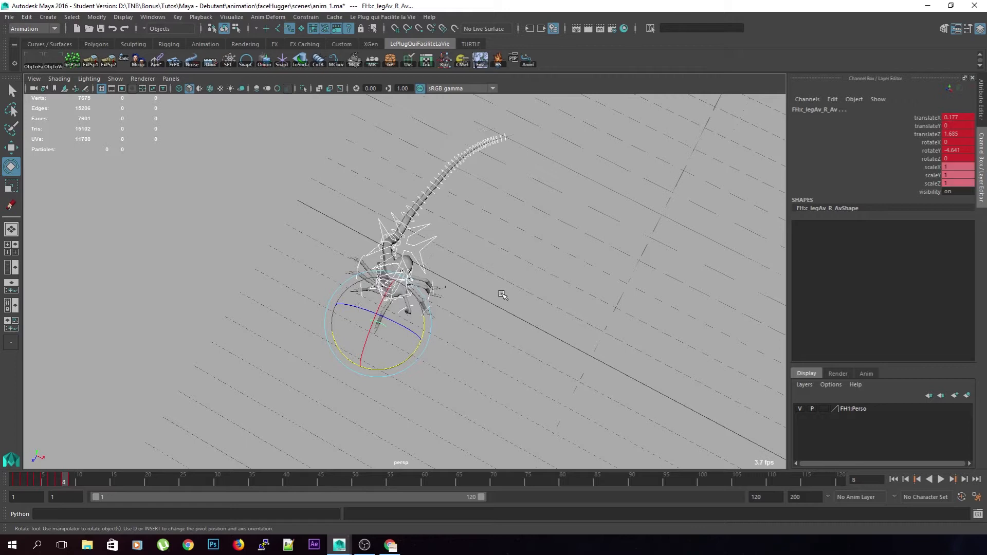
{"action": "key", "text": "alt+period"}
{"action": "key", "text": "alt+comma"}
{"action": "key", "text": "alt+period"}
{"action": "key", "text": "alt+comma"}
{"action": "key", "text": "alt+period"}
{"action": "key", "text": "alt+comma"}
{"action": "key", "text": "alt+period"}
{"action": "key", "text": "alt+comma"}
{"action": "key", "text": "alt+period"}
Copy the c_leg_L key from frame 8, paste it at frame 9, and compare the two frames
{"action": "left_click", "coordinate": [496, 320]}
{"action": "left_click", "coordinate": [425, 303]}
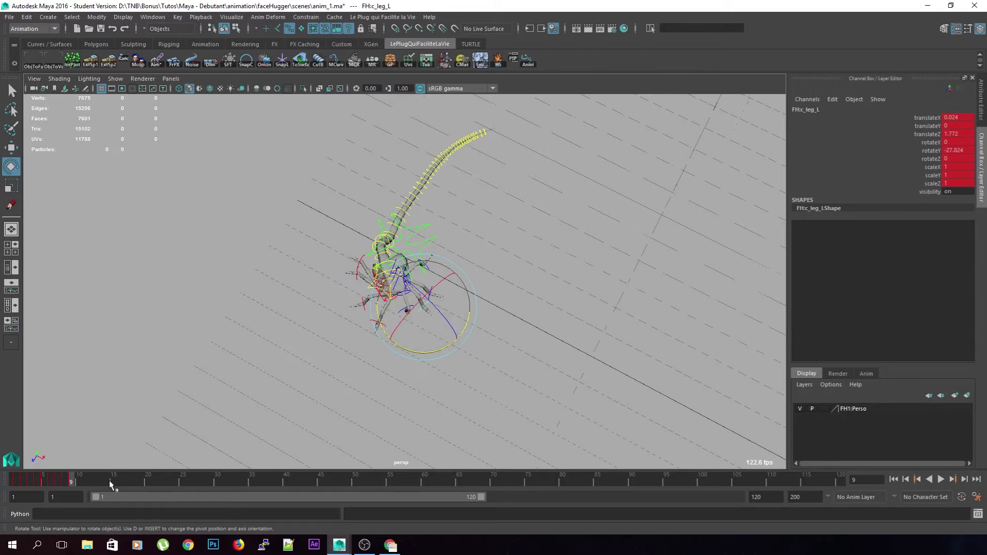
{"action": "key", "text": "alt+comma"}
{"action": "right_click", "coordinate": [59, 480]}
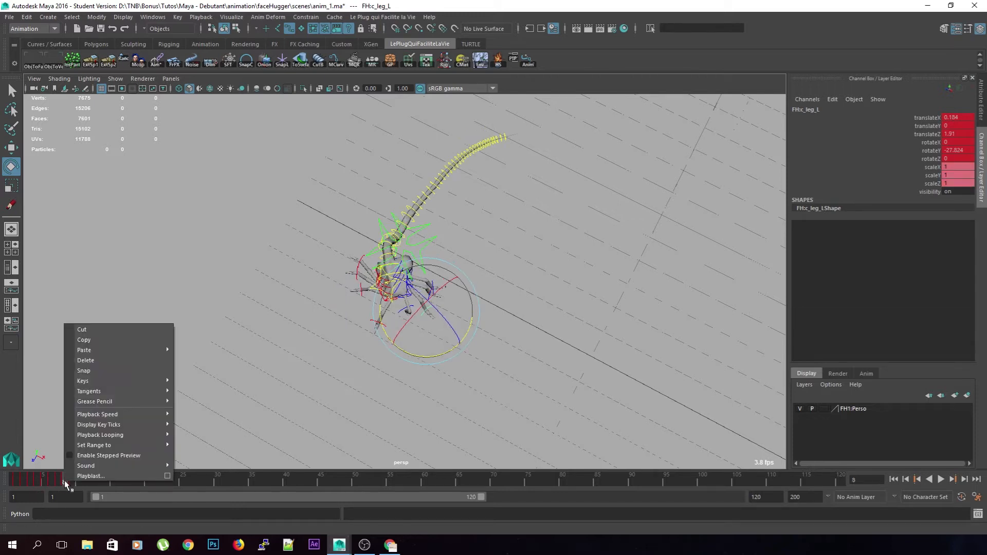
{"action": "left_click", "coordinate": [81, 337]}
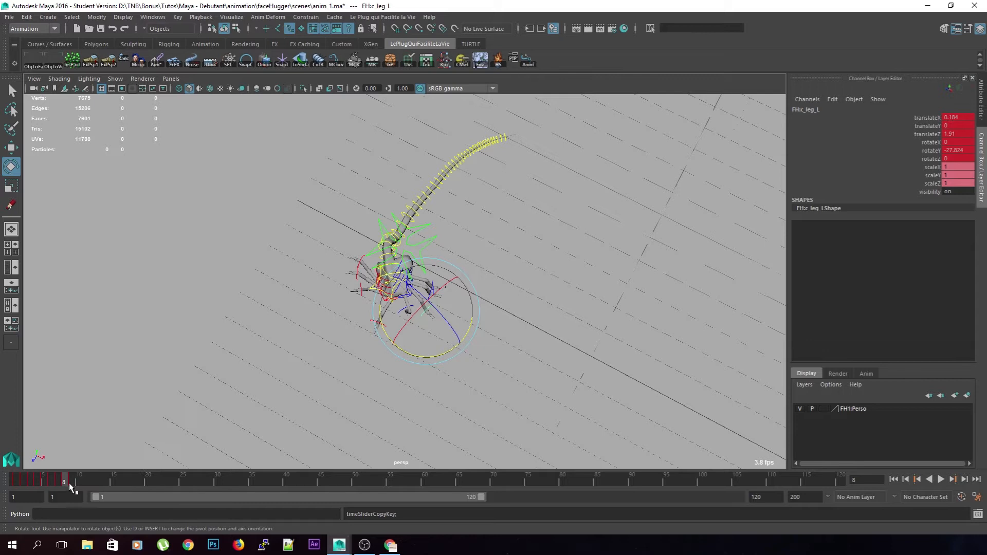
{"action": "key", "text": "alt+period"}
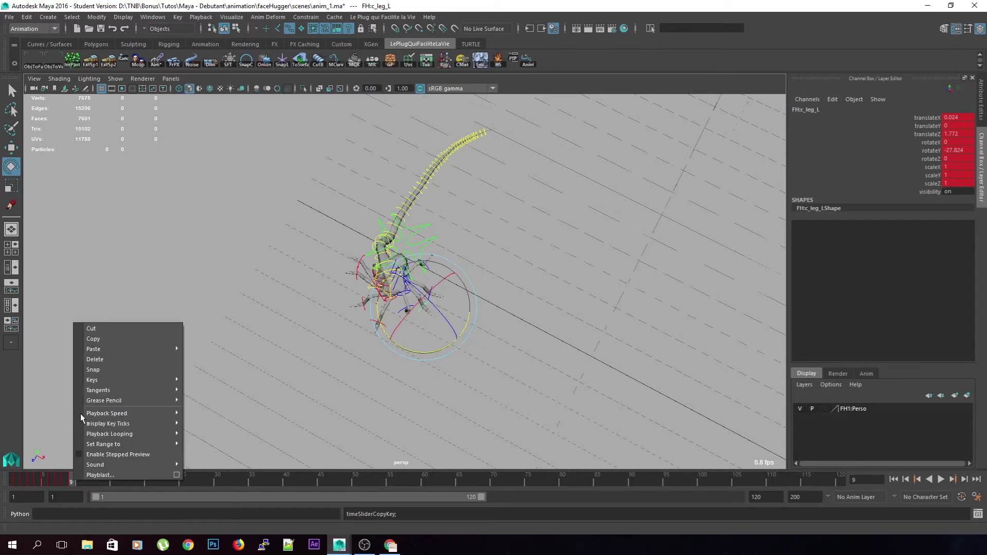
{"action": "right_click", "coordinate": [72, 479]}
{"action": "mouse_move", "coordinate": [111, 349]}
{"action": "left_click", "coordinate": [219, 359]}
{"action": "key", "text": "alt+comma"}
{"action": "key", "text": "alt+period"}
{"action": "key", "text": "alt+comma"}
{"action": "key", "text": "alt+period"}
{"action": "key", "text": "alt+comma"}
{"action": "key", "text": "alt+period"}
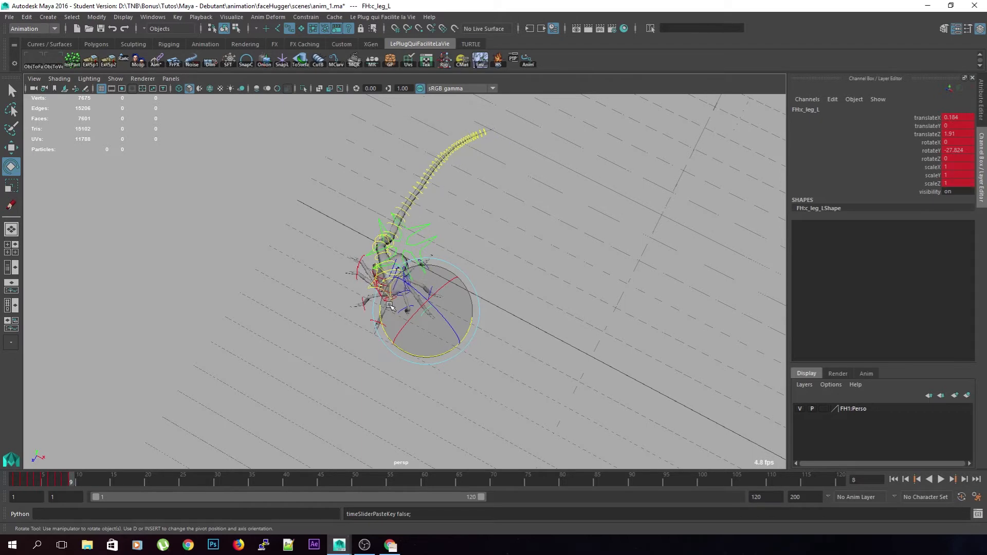
At frame 10, shift the facehugger's body control sideways relative to its legs
{"action": "key", "text": "alt+period"}
{"action": "left_click_drag", "start_coordinate": [390, 305], "coordinate": [369, 259], "text": "alt"}
{"action": "left_click", "coordinate": [323, 241]}
{"action": "mouse_move", "coordinate": [415, 291]}
{"action": "left_mouse_down", "text": "alt"}
{"action": "mouse_move", "coordinate": [397, 342]}
{"action": "mouse_move", "coordinate": [411, 347]}
{"action": "left_mouse_up", "text": "alt"}
{"action": "key", "text": "w"}
{"action": "middle_click_drag", "start_coordinate": [420, 329], "coordinate": [399, 326]}
{"action": "left_click", "coordinate": [435, 368]}
{"action": "left_click_drag", "start_coordinate": [436, 369], "coordinate": [416, 342], "text": "alt"}
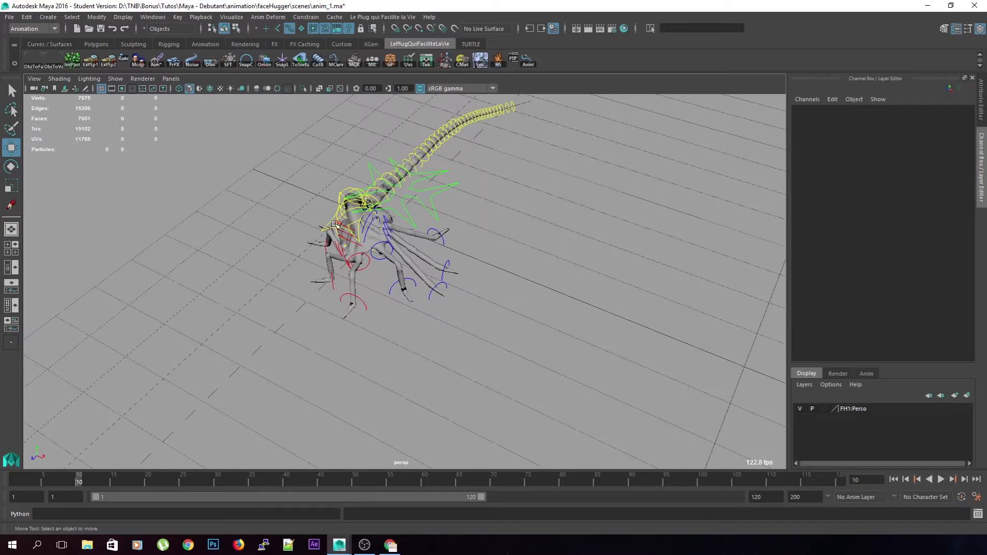
Rotate the pelvis control at frame 10 to about 12.8°, 45.7°, 15.8° and move it to about 0.27, 0.39, -0.25
{"action": "left_click", "coordinate": [351, 247]}
{"action": "key", "text": "e"}
{"action": "left_click_drag", "start_coordinate": [351, 247], "coordinate": [418, 210]}
{"action": "left_click_drag", "start_coordinate": [450, 248], "coordinate": [373, 314], "text": "alt"}
{"action": "key", "text": "w"}
{"action": "left_click_drag", "start_coordinate": [418, 269], "coordinate": [433, 263]}
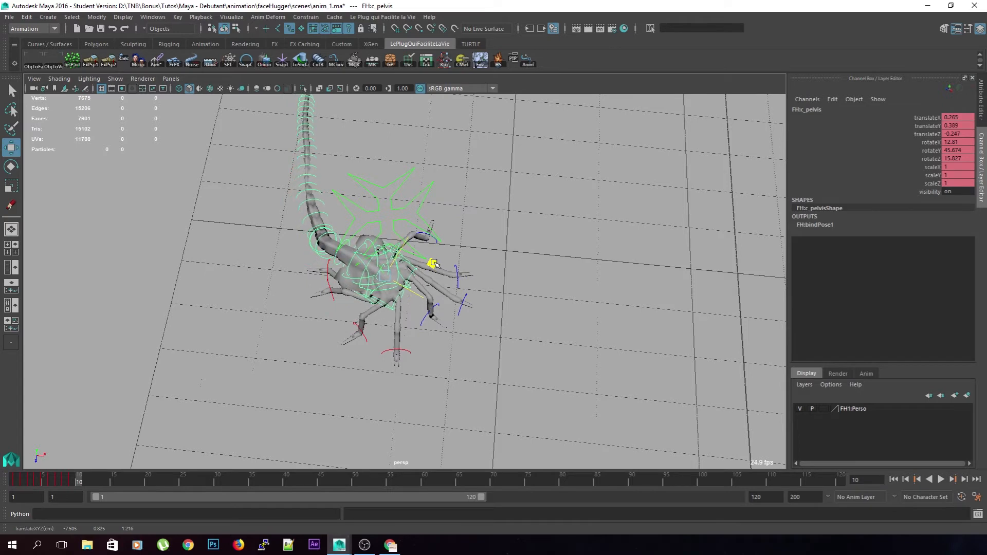
Undo the last pelvis changes, rotate the pelvis control at frame 10 to about 5.7° in X and move it to about 0.15, 0.43, -0.10
{"action": "left_click_drag", "start_coordinate": [434, 260], "coordinate": [427, 253], "text": "alt"}
{"action": "key", "text": "e"}
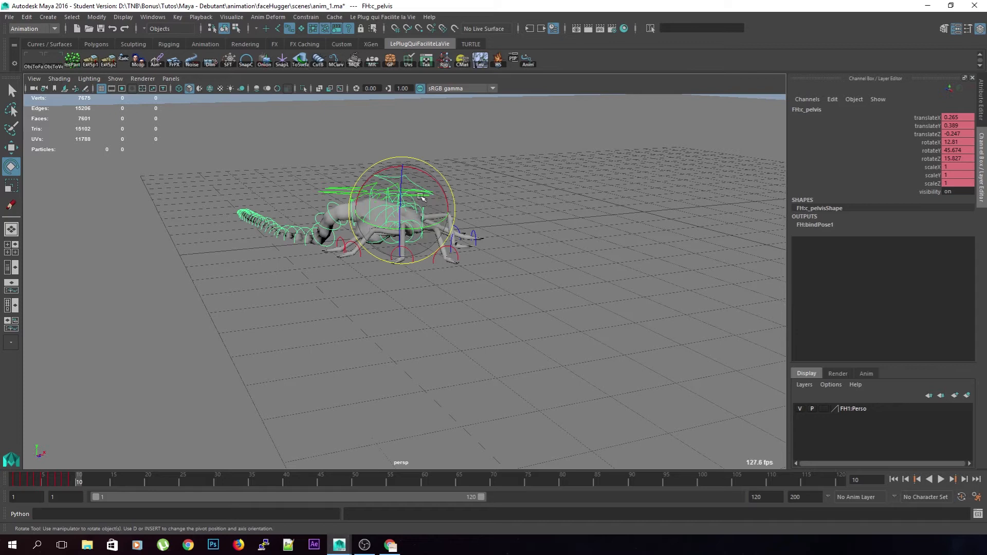
{"action": "key", "text": "ctrl+z"}
{"action": "key", "text": "ctrl+z"}
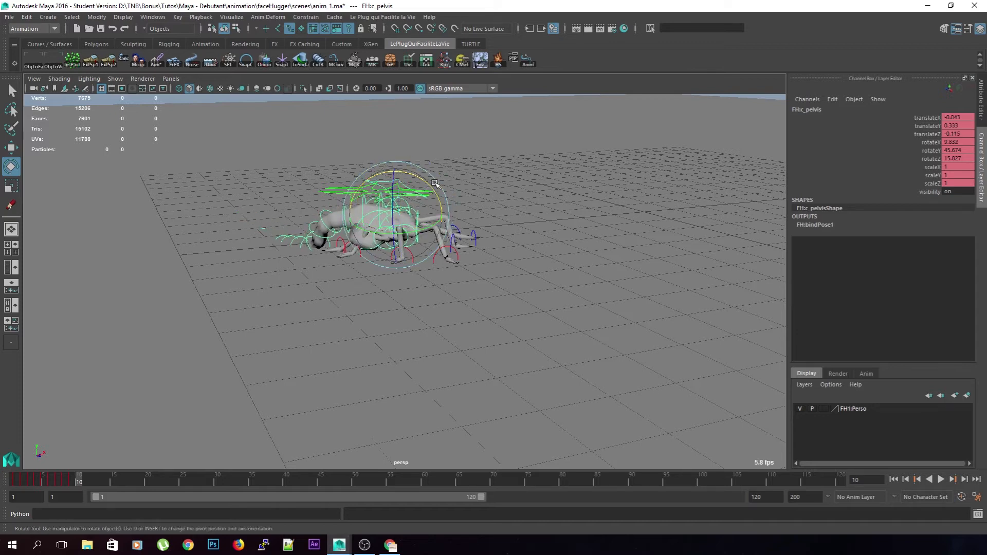
{"action": "left_click", "coordinate": [433, 188]}
{"action": "left_click", "coordinate": [433, 189]}
{"action": "key", "text": "ctrl+z"}
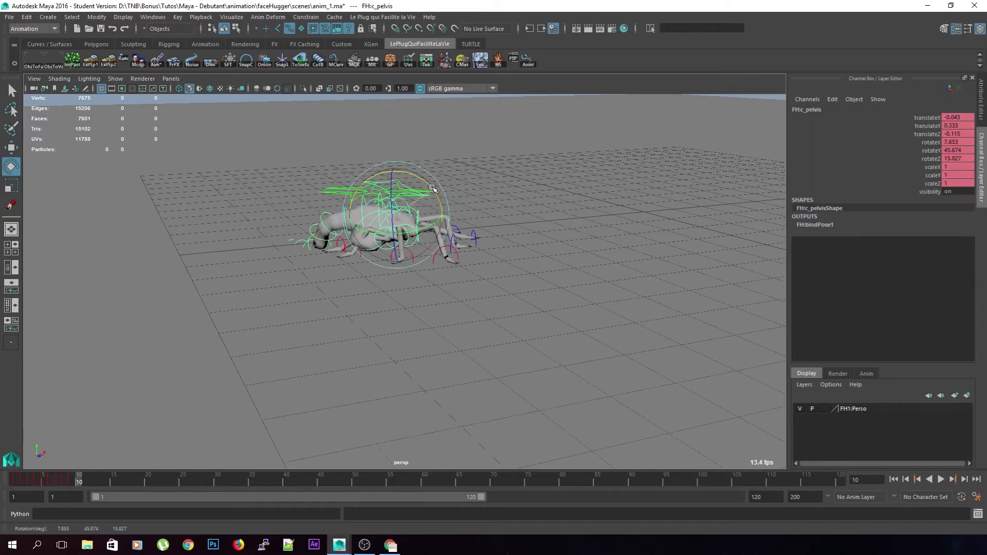
{"action": "key", "text": "w"}
{"action": "left_click_drag", "start_coordinate": [408, 236], "coordinate": [397, 201], "text": "alt"}
{"action": "left_click_drag", "start_coordinate": [397, 201], "coordinate": [408, 222], "text": "alt"}
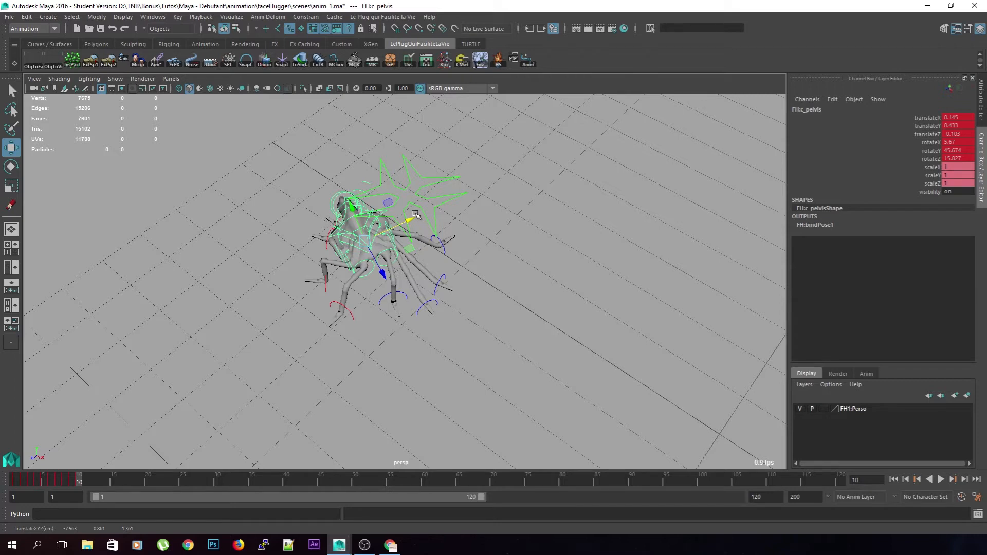
Try to shift the c_leg2_L control at frame 10 to about -1.04 in X and 0.31 in Z
{"action": "right_click_drag", "start_coordinate": [404, 267], "coordinate": [488, 309], "text": "alt"}
{"action": "left_click_drag", "start_coordinate": [545, 306], "coordinate": [447, 322], "text": "alt"}
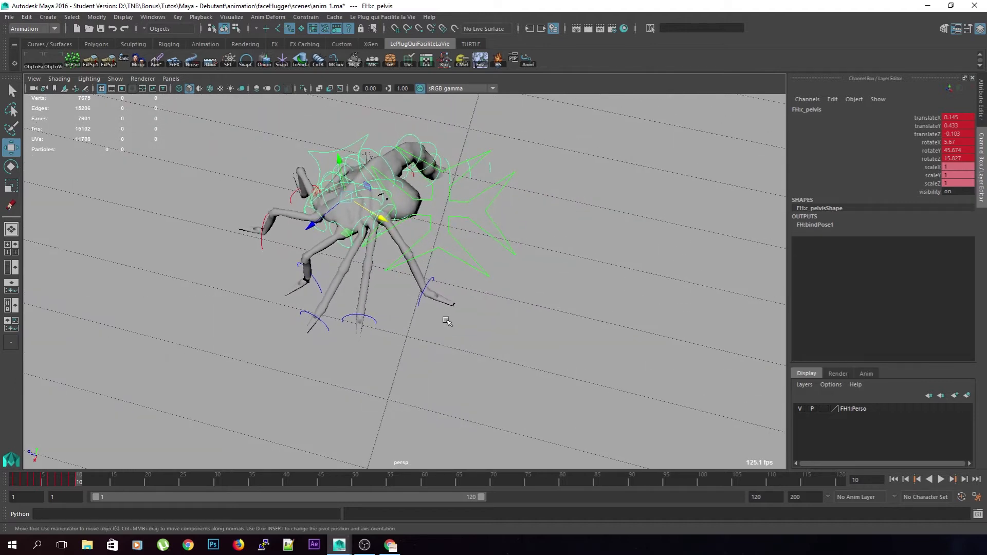
{"action": "left_click", "coordinate": [421, 308]}
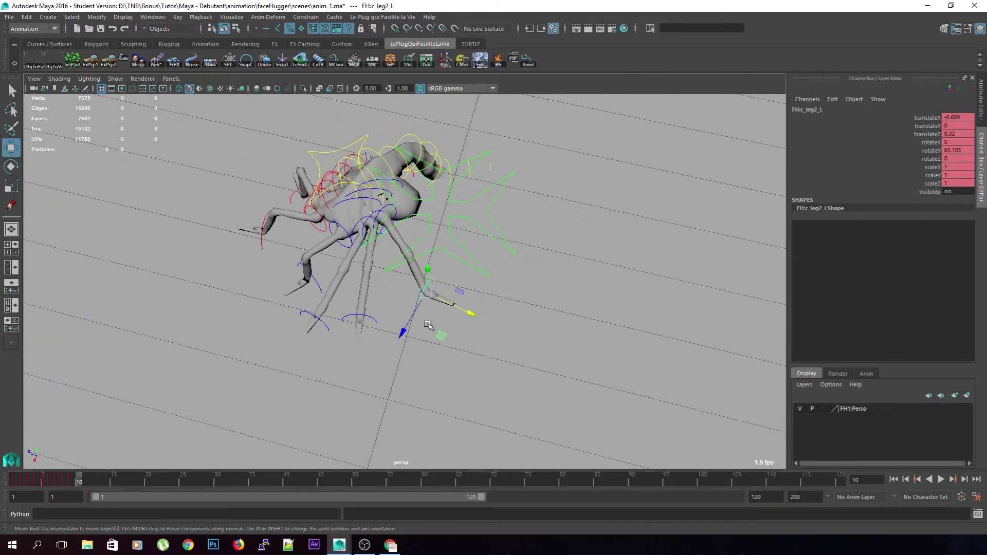
{"action": "left_click_drag", "start_coordinate": [421, 309], "coordinate": [430, 369], "text": "alt"}
{"action": "middle_click_drag", "start_coordinate": [420, 371], "coordinate": [427, 348]}
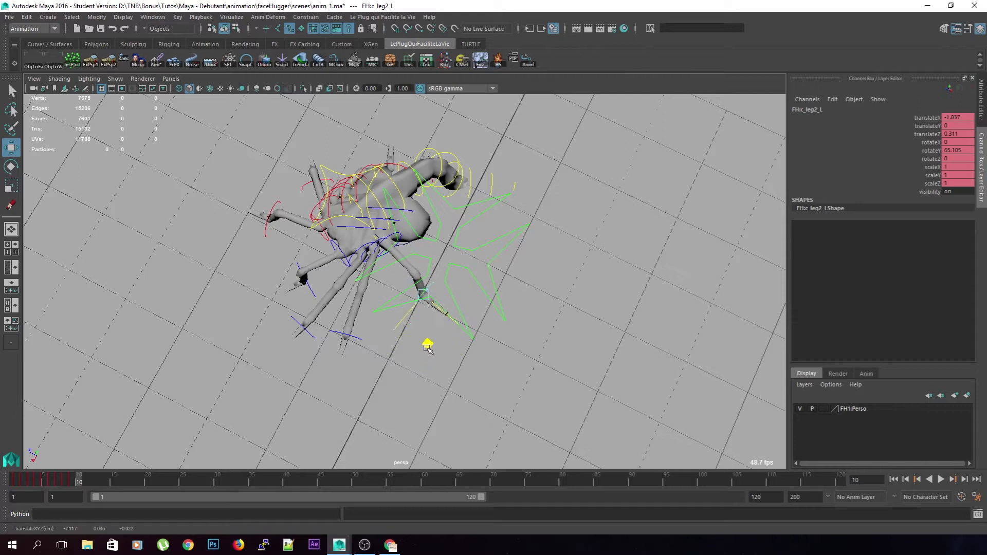
{"action": "key", "text": "ctrl+z"}
At frame 10, reposition the c_leg5_R control to about -0.26 in X and 2.06 in Z
{"action": "left_click_drag", "start_coordinate": [427, 347], "coordinate": [391, 258], "text": "alt"}
{"action": "left_click", "coordinate": [460, 342]}
{"action": "left_click", "coordinate": [337, 229]}
{"action": "left_click", "coordinate": [332, 233]}
{"action": "left_click_drag", "start_coordinate": [372, 225], "coordinate": [408, 260]}
{"action": "left_click_drag", "start_coordinate": [506, 227], "coordinate": [410, 313], "text": "alt"}
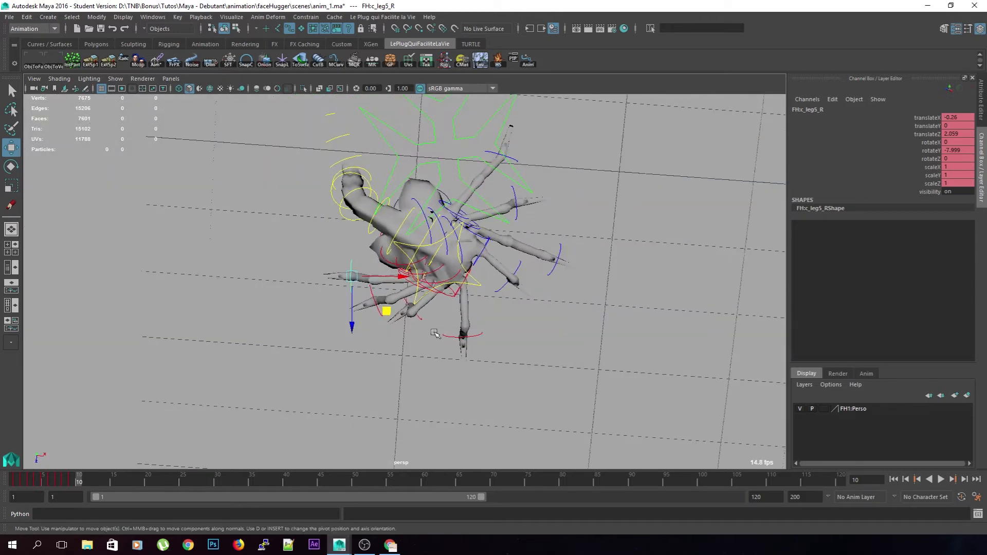
{"action": "left_click", "coordinate": [520, 375]}
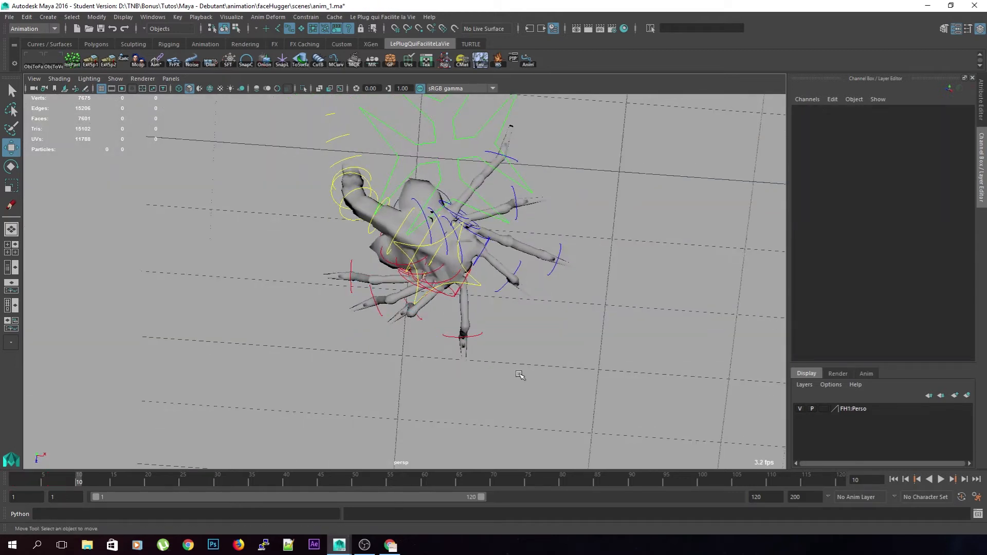
Select all of the facehugger's controls and key their translation, rotation and scale at frame 10
{"action": "scroll", "coordinate": [519, 375], "scroll_direction": "down", "scroll_amount": 4}
{"action": "left_click_drag", "start_coordinate": [537, 375], "coordinate": [201, 123], "text": "alt"}
{"action": "left_click_drag", "start_coordinate": [415, 313], "coordinate": [441, 287], "text": "alt"}
{"action": "key", "text": "shift+w"}
{"action": "key", "text": "shift+e"}
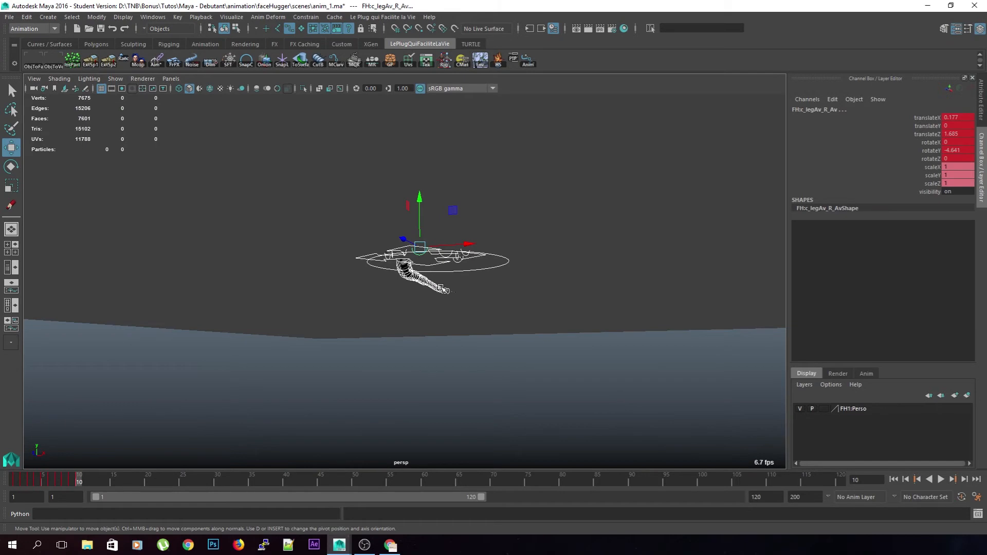
{"action": "key", "text": "shift+r"}
{"action": "left_click_drag", "start_coordinate": [442, 288], "coordinate": [530, 326], "text": "alt"}
{"action": "left_click", "coordinate": [520, 341]}
Step back and forth between frame 10 and its neighbouring frames to compare the leg poses, including c_leg_L
{"action": "left_click_drag", "start_coordinate": [443, 319], "coordinate": [408, 241], "text": "alt"}
{"action": "key", "text": "alt+comma"}
{"action": "key", "text": "alt+period"}
{"action": "key", "text": "alt+comma"}
{"action": "scroll", "coordinate": [430, 241], "scroll_direction": "up", "scroll_amount": 3}
{"action": "left_click_drag", "start_coordinate": [391, 242], "coordinate": [463, 337], "text": "alt"}
{"action": "key", "text": "alt+comma"}
{"action": "key", "text": "alt+period"}
{"action": "key", "text": "alt+period"}
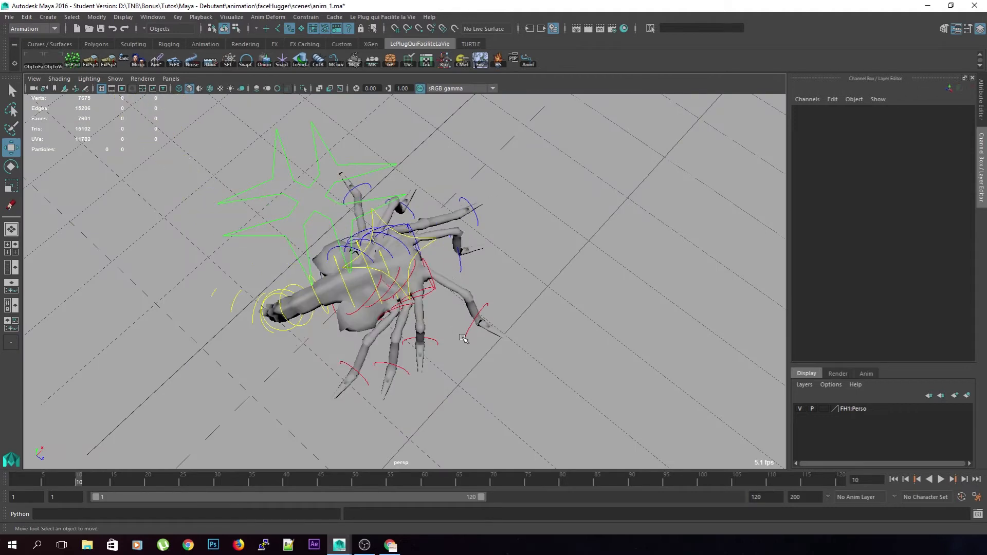
{"action": "key", "text": "alt+comma"}
{"action": "key", "text": "alt+period"}
{"action": "key", "text": "alt+comma"}
{"action": "key", "text": "alt+period"}
{"action": "key", "text": "alt+comma"}
{"action": "key", "text": "alt+period"}
{"action": "left_click", "coordinate": [470, 207]}
{"action": "left_click_drag", "start_coordinate": [469, 207], "coordinate": [438, 266], "text": "alt"}
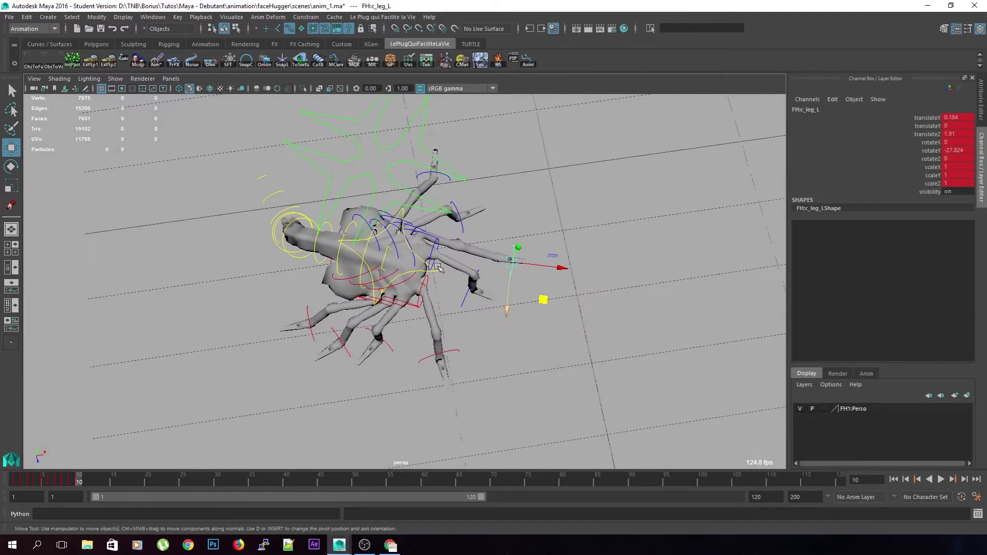
At frame 11, rotate the c_walk body control to about 13.9° in Y and shift it slightly relative to the legs
{"action": "key", "text": "alt+period"}
{"action": "key", "text": "alt+comma"}
{"action": "key", "text": "alt+period"}
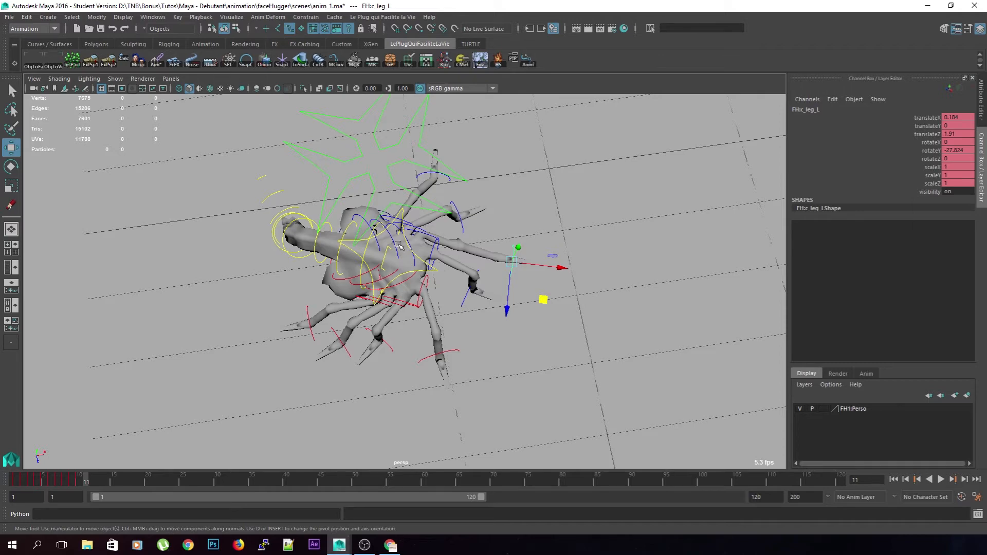
{"action": "left_click", "coordinate": [410, 252]}
{"action": "left_click_drag", "start_coordinate": [411, 252], "coordinate": [361, 283], "text": "alt"}
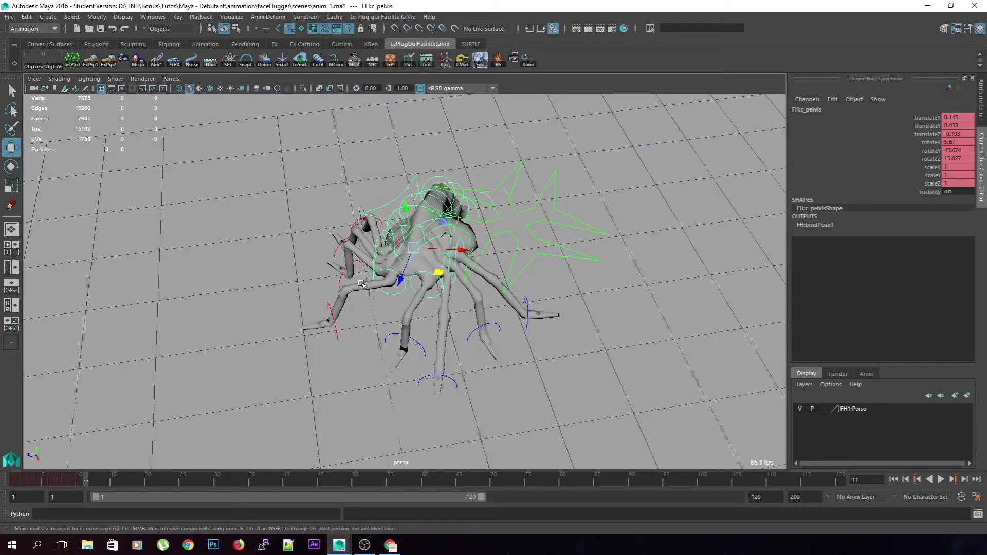
{"action": "left_click_drag", "start_coordinate": [364, 317], "coordinate": [391, 238], "text": "alt"}
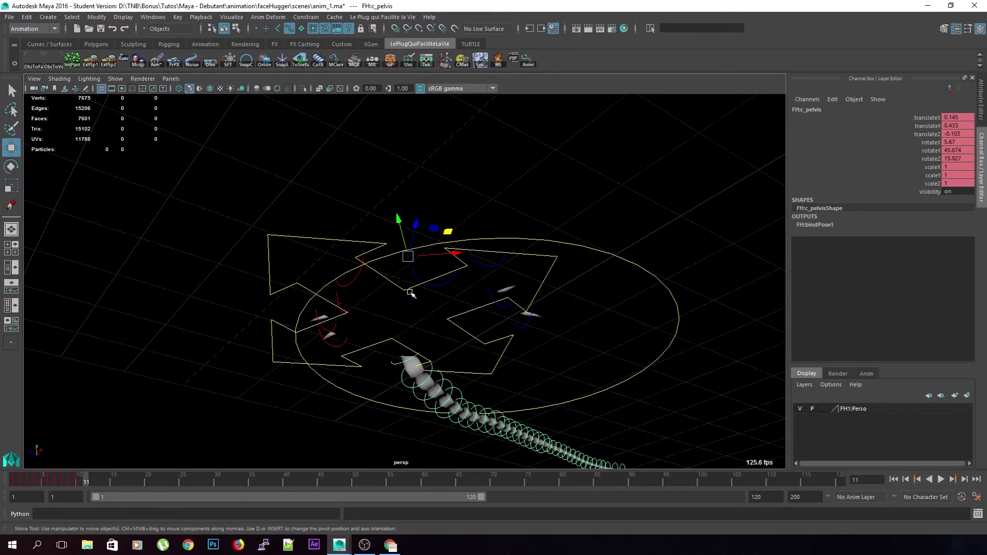
{"action": "left_click", "coordinate": [411, 293]}
{"action": "left_click_drag", "start_coordinate": [393, 314], "coordinate": [453, 365], "text": "alt"}
{"action": "key", "text": "e"}
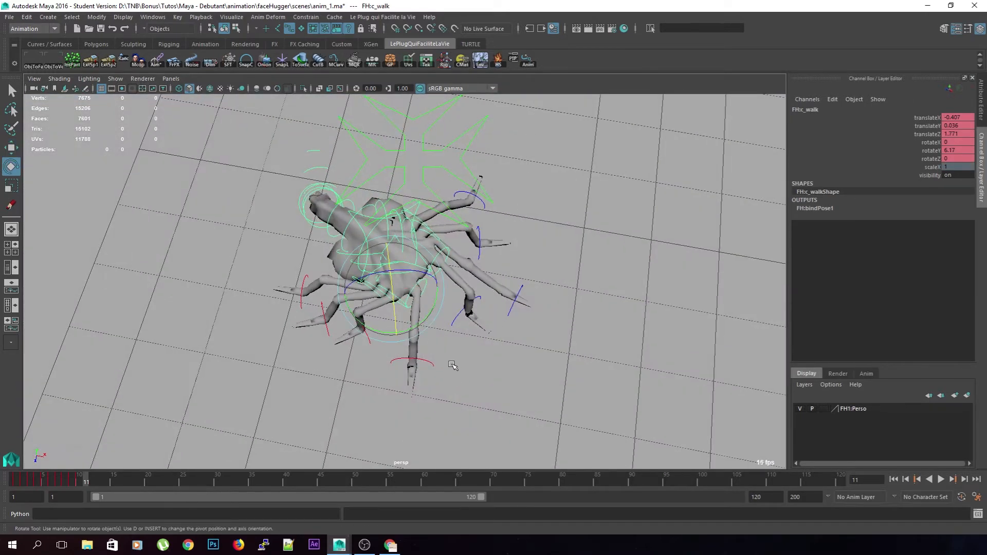
{"action": "left_click_drag", "start_coordinate": [416, 324], "coordinate": [423, 325]}
{"action": "key", "text": "w"}
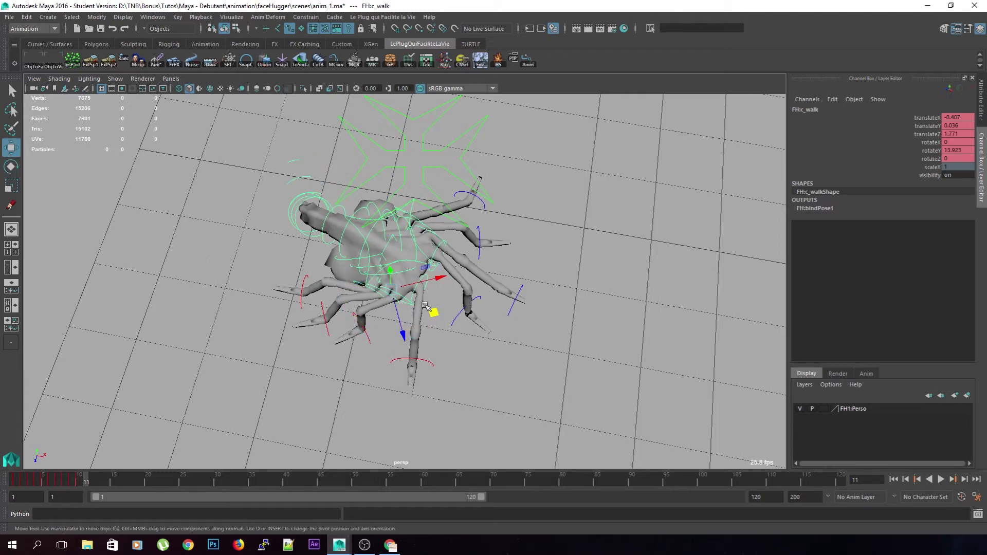
{"action": "mouse_move", "coordinate": [433, 314]}
{"action": "middle_mouse_down"}
{"action": "mouse_move", "coordinate": [417, 308]}
{"action": "mouse_move", "coordinate": [427, 310]}
{"action": "middle_mouse_up"}
Adjust the leg controls at frame 11, placing c_legAv_R_Av at about 0.37 in X and 1.61 in Z
{"action": "left_click_drag", "start_coordinate": [427, 311], "coordinate": [463, 399], "text": "alt"}
{"action": "left_click", "coordinate": [507, 343]}
{"action": "left_click", "coordinate": [518, 342]}
{"action": "left_click_drag", "start_coordinate": [518, 341], "coordinate": [382, 384], "text": "alt"}
{"action": "left_click", "coordinate": [350, 392]}
{"action": "left_click", "coordinate": [352, 392]}
{"action": "left_click_drag", "start_coordinate": [310, 405], "coordinate": [348, 395]}
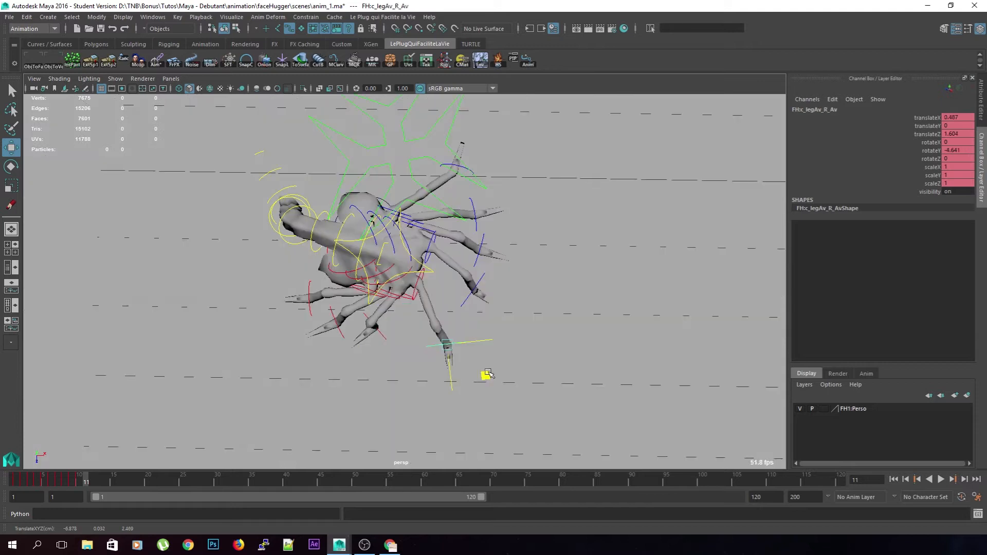
{"action": "left_click_drag", "start_coordinate": [486, 374], "coordinate": [478, 376]}
{"action": "left_click", "coordinate": [379, 335]}
{"action": "left_click_drag", "start_coordinate": [424, 339], "coordinate": [479, 271]}
Rotate the pelvis control at frame 11 to about 15.2° in X and move it to about 0.13, 0.35, -0.14
{"action": "left_click", "coordinate": [398, 191]}
{"action": "key", "text": "e"}
{"action": "left_click_drag", "start_coordinate": [426, 212], "coordinate": [429, 221]}
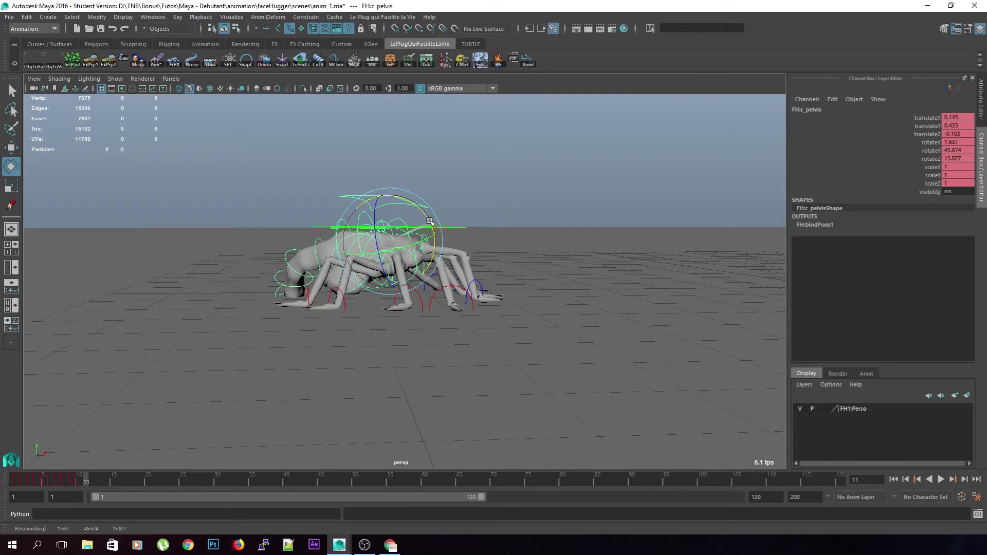
{"action": "mouse_move", "coordinate": [429, 221]}
{"action": "left_mouse_down"}
{"action": "mouse_move", "coordinate": [436, 230]}
{"action": "mouse_move", "coordinate": [423, 223]}
{"action": "left_mouse_up"}
{"action": "key", "text": "w"}
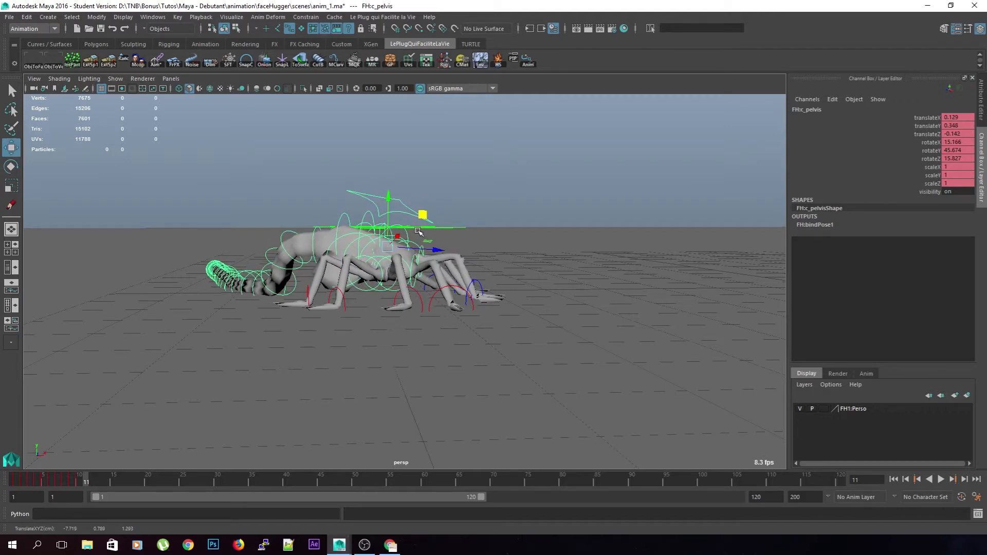
Select all of the facehugger's controls and key their pose at frame 11
{"action": "scroll", "coordinate": [512, 376], "scroll_direction": "down", "scroll_amount": 4}
{"action": "left_click_drag", "start_coordinate": [554, 387], "coordinate": [524, 400], "text": "alt"}
{"action": "left_click_drag", "start_coordinate": [524, 400], "coordinate": [210, 166]}
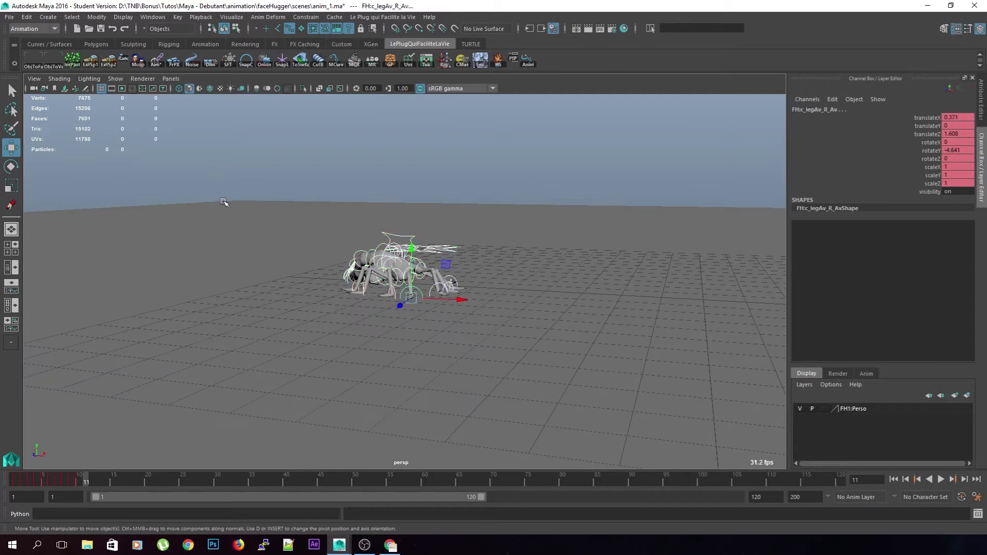
{"action": "key", "text": "s"}
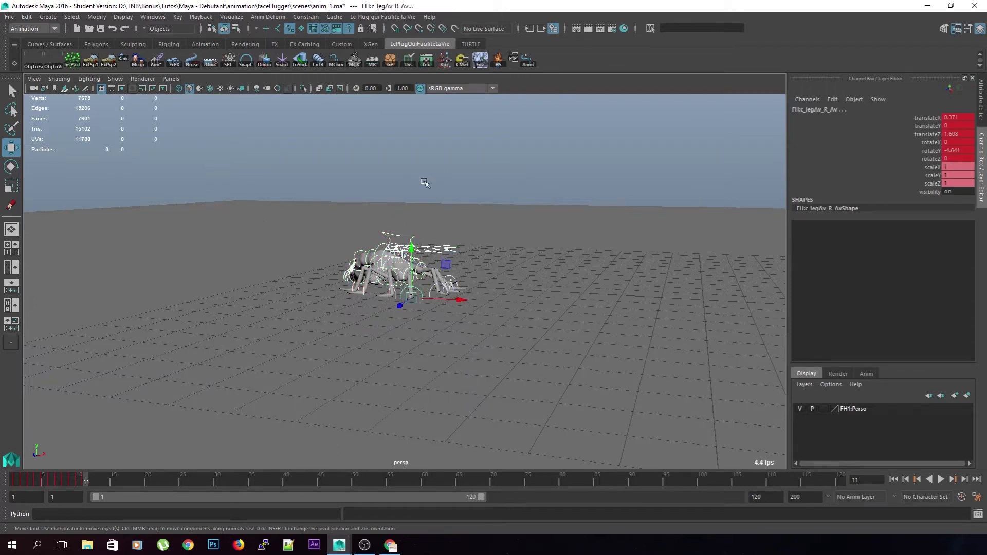
Step backward and forward through the keyed frames up to frame 12 to review the walk motion
{"action": "left_click_drag", "start_coordinate": [426, 266], "coordinate": [470, 282], "text": "alt"}
{"action": "key", "text": "alt+comma"}
{"action": "key", "text": "alt+comma"}
{"action": "key", "text": "alt+comma"}
{"action": "key", "text": "alt+comma"}
{"action": "key", "text": "alt+comma"}
{"action": "key", "text": "alt+comma"}
{"action": "key", "text": "alt+comma"}
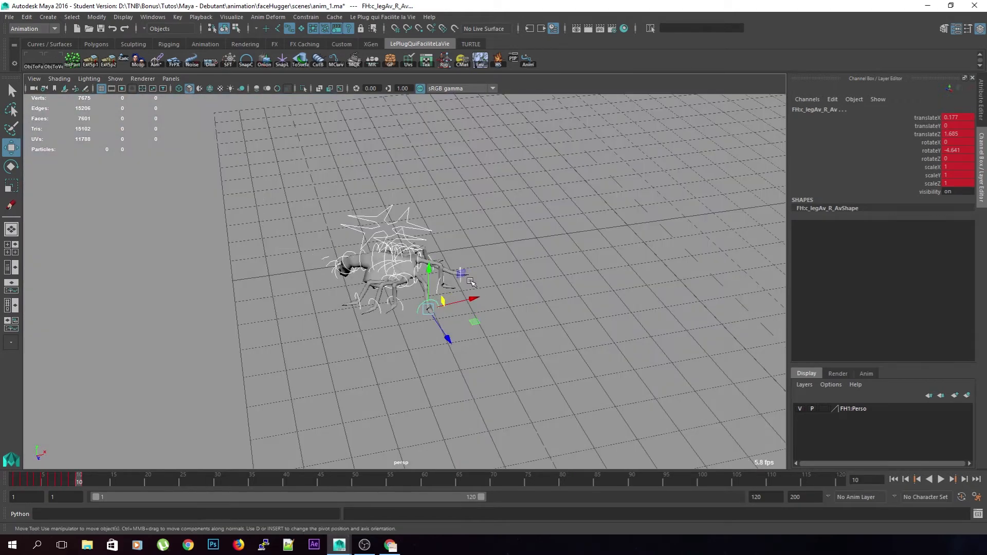
{"action": "key", "text": "alt+period"}
{"action": "key", "text": "alt+period"}
{"action": "key", "text": "alt+period"}
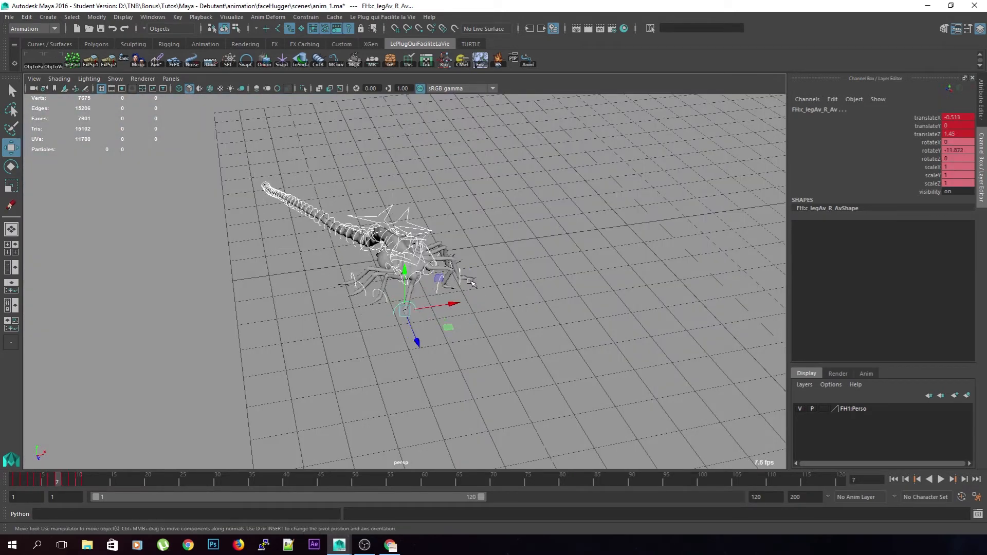
{"action": "key", "text": "alt+period"}
{"action": "key", "text": "alt+period"}
{"action": "key", "text": "alt+period"}
{"action": "key", "text": "alt+period"}
{"action": "key", "text": "alt+period"}
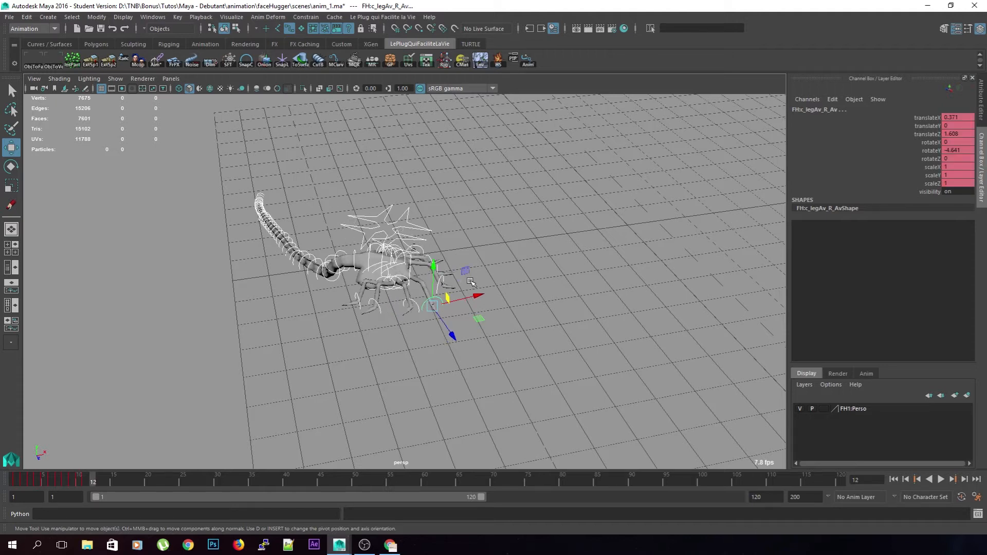
{"action": "key", "text": "alt+comma"}
{"action": "key", "text": "alt+comma"}
Compare c_leg3_R across the frames around 11 and rotate it at frame 11 so the foot points forward
{"action": "scroll", "coordinate": [437, 288], "scroll_direction": "up", "scroll_amount": 5}
{"action": "left_click_drag", "start_coordinate": [436, 288], "coordinate": [416, 375], "text": "alt"}
{"action": "key", "text": "ctrl+z"}
{"action": "left_click", "coordinate": [428, 342]}
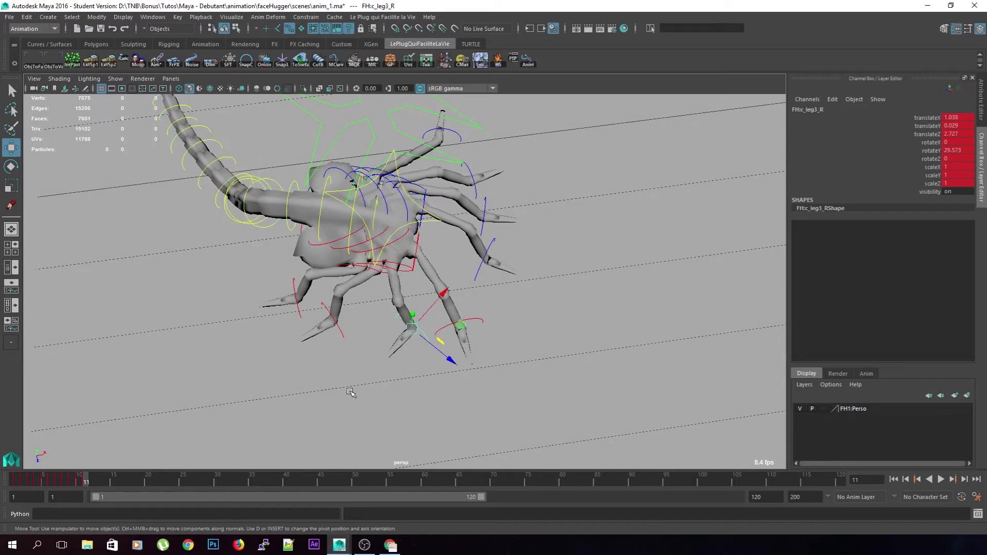
{"action": "key", "text": "alt+comma"}
{"action": "key", "text": "alt+comma"}
{"action": "key", "text": "alt+comma"}
{"action": "key", "text": "alt+period"}
{"action": "key", "text": "alt+period"}
{"action": "key", "text": "alt+period"}
{"action": "key", "text": "alt+comma"}
{"action": "key", "text": "e"}
{"action": "left_click_drag", "start_coordinate": [394, 363], "coordinate": [468, 342]}
{"action": "key", "text": "alt+period"}
{"action": "left_click_drag", "start_coordinate": [468, 342], "coordinate": [433, 307]}
Rotate the foot controls of the other legs at frame 11, turning c_legAv_R_Av to about 10° in Y
{"action": "left_click_drag", "start_coordinate": [538, 402], "coordinate": [543, 371], "text": "alt"}
{"action": "left_click", "coordinate": [578, 370]}
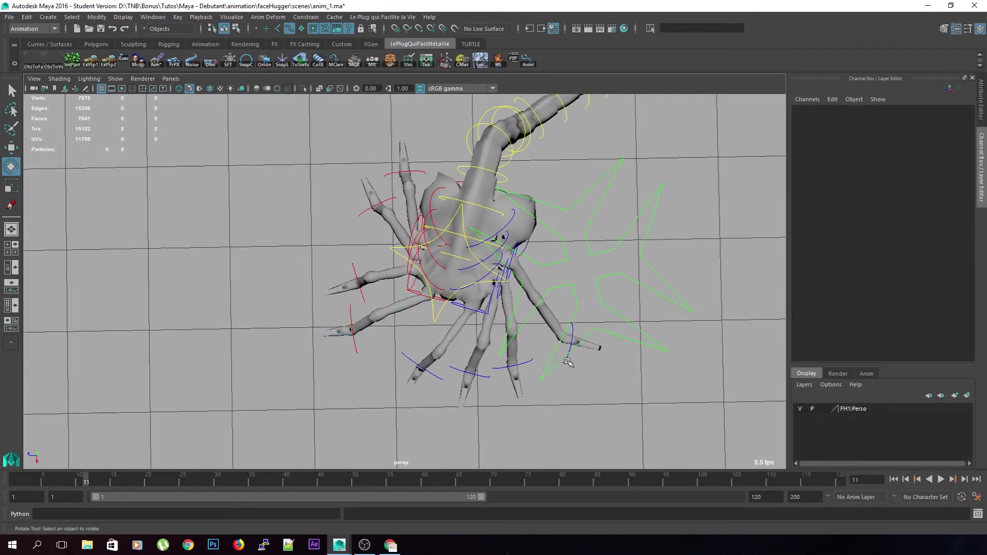
{"action": "left_click", "coordinate": [568, 362]}
{"action": "left_click_drag", "start_coordinate": [554, 389], "coordinate": [562, 319]}
{"action": "left_click", "coordinate": [462, 379]}
{"action": "left_click_drag", "start_coordinate": [472, 404], "coordinate": [474, 415]}
{"action": "left_click_drag", "start_coordinate": [400, 388], "coordinate": [477, 385], "text": "alt"}
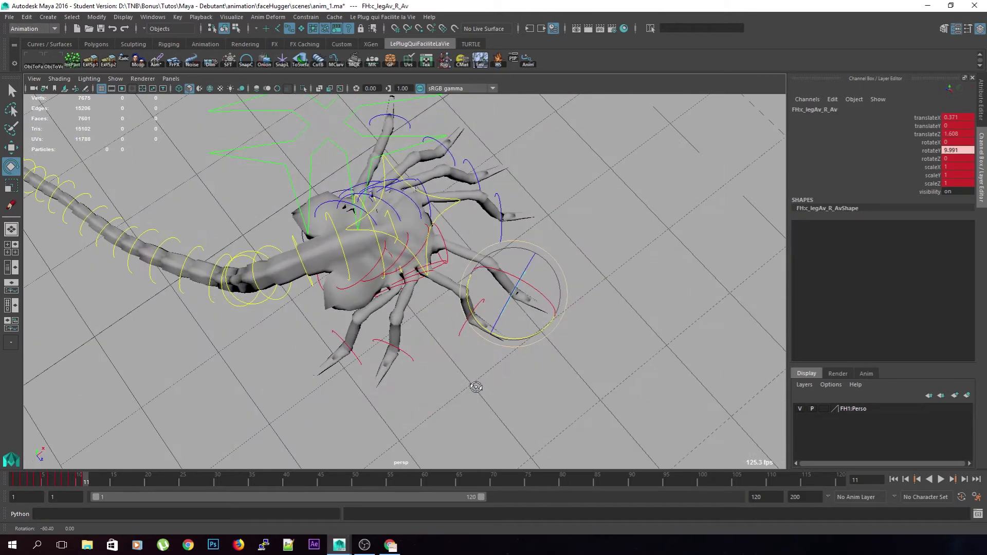
Step through the keyed frames up to frame 12 to check the corrected foot rotations in motion
{"action": "left_click_drag", "start_coordinate": [404, 399], "coordinate": [374, 375], "text": "alt"}
{"action": "key", "text": "alt+comma"}
{"action": "key", "text": "alt+period"}
{"action": "key", "text": "alt+comma"}
{"action": "key", "text": "alt+period"}
{"action": "key", "text": "alt+period"}
{"action": "key", "text": "alt+comma"}
{"action": "key", "text": "alt+comma"}
{"action": "key", "text": "alt+comma"}
{"action": "key", "text": "alt+comma"}
{"action": "key", "text": "alt+comma"}
{"action": "key", "text": "alt+comma"}
{"action": "key", "text": "alt+comma"}
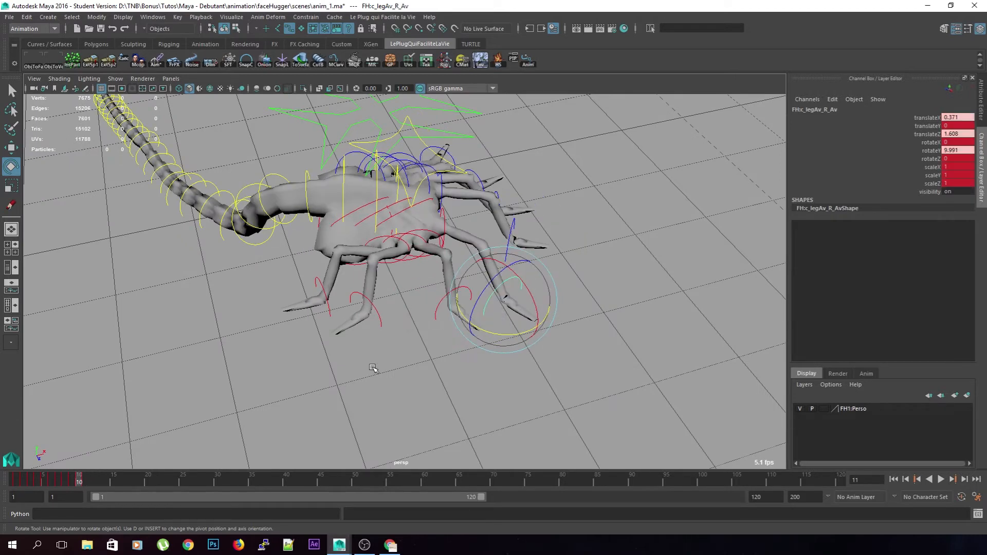
{"action": "key", "text": "alt+period"}
{"action": "key", "text": "alt+period"}
{"action": "key", "text": "alt+period"}
{"action": "key", "text": "alt+period"}
{"action": "key", "text": "alt+period"}
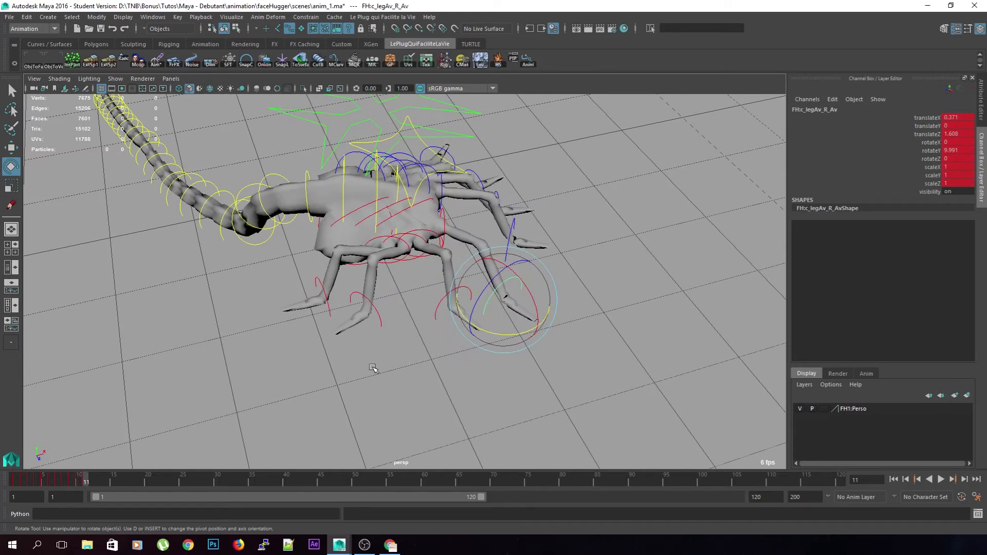
{"action": "key", "text": "alt+period"}
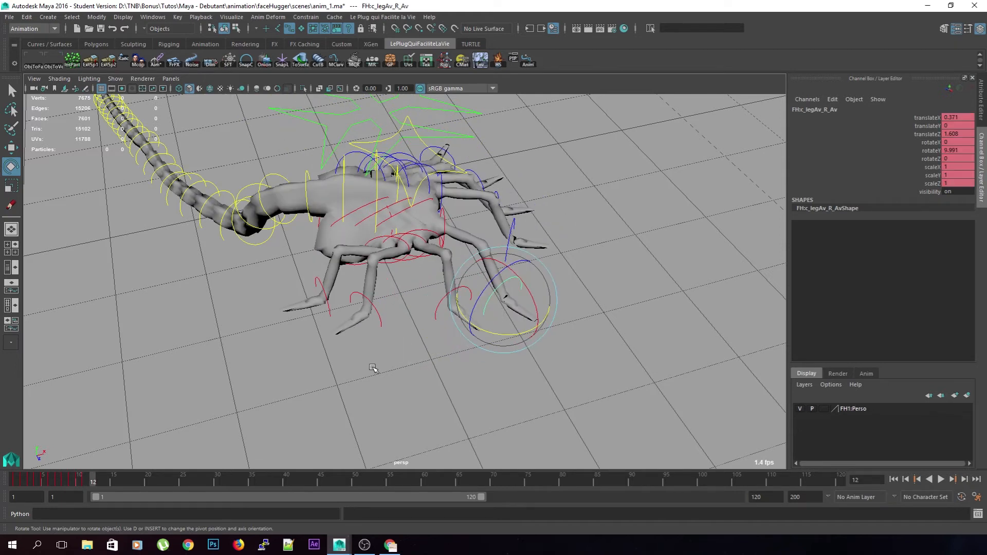
At frame 12, rotate the pelvis control to about 36.1° in X and move it to about 0.12, 0.30, -0.16
{"action": "left_click_drag", "start_coordinate": [425, 334], "coordinate": [471, 282], "text": "alt"}
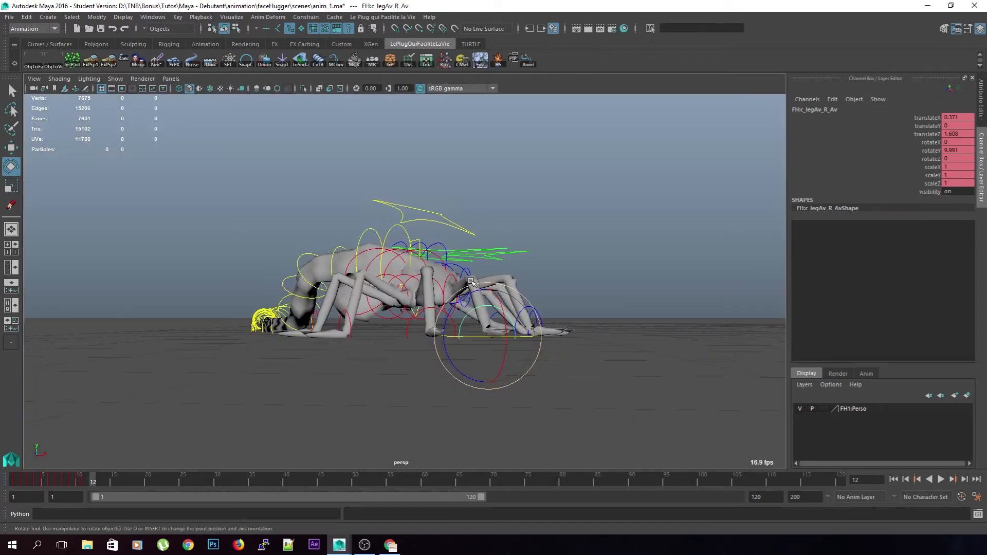
{"action": "left_click", "coordinate": [455, 228]}
{"action": "left_click_drag", "start_coordinate": [456, 228], "coordinate": [475, 279], "text": "alt"}
{"action": "key", "text": "w"}
{"action": "middle_click_drag", "start_coordinate": [462, 234], "coordinate": [448, 245]}
{"action": "key", "text": "e"}
{"action": "left_click_drag", "start_coordinate": [442, 243], "coordinate": [448, 247]}
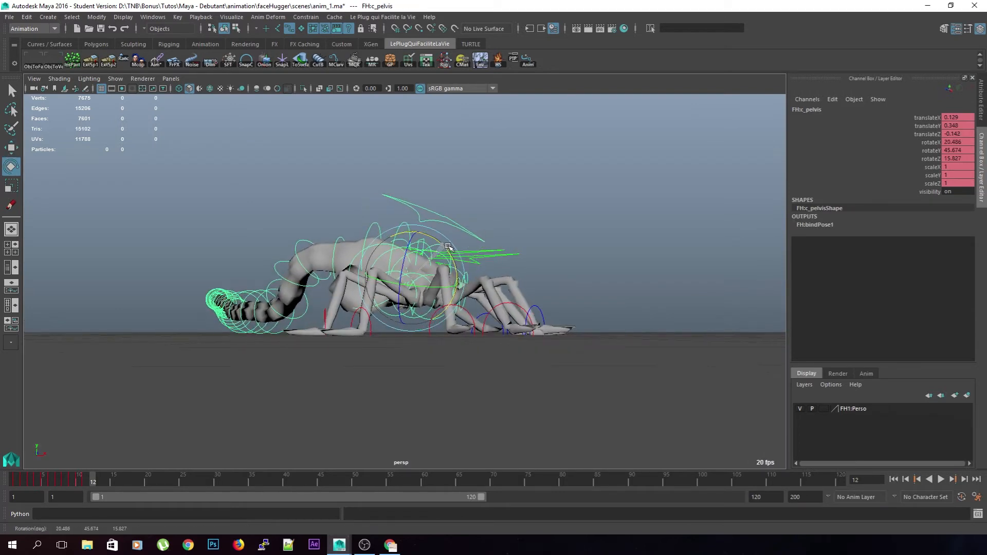
{"action": "key", "text": "w"}
{"action": "middle_click_drag", "start_coordinate": [467, 248], "coordinate": [466, 251]}
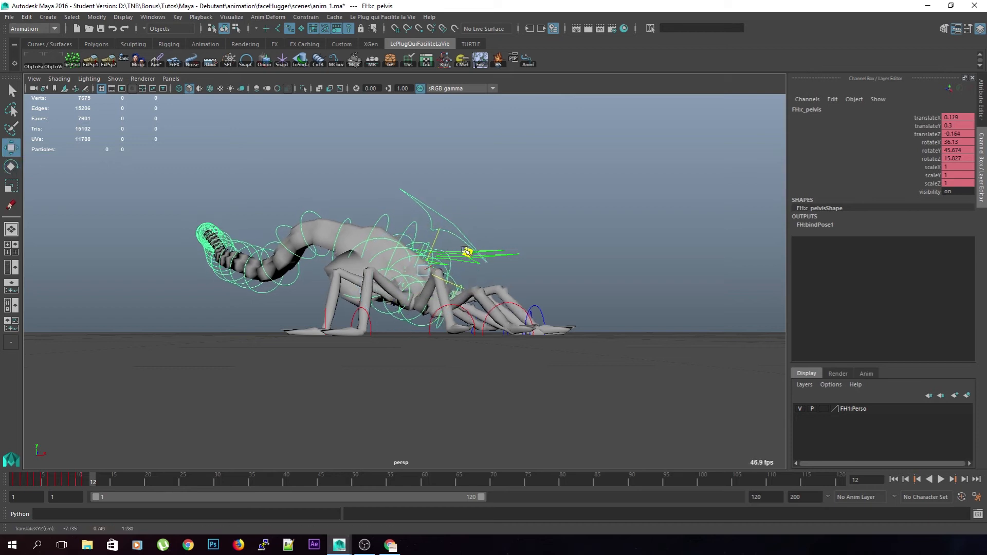
{"action": "left_click_drag", "start_coordinate": [461, 261], "coordinate": [411, 339], "text": "alt"}
{"action": "left_click", "coordinate": [505, 369]}
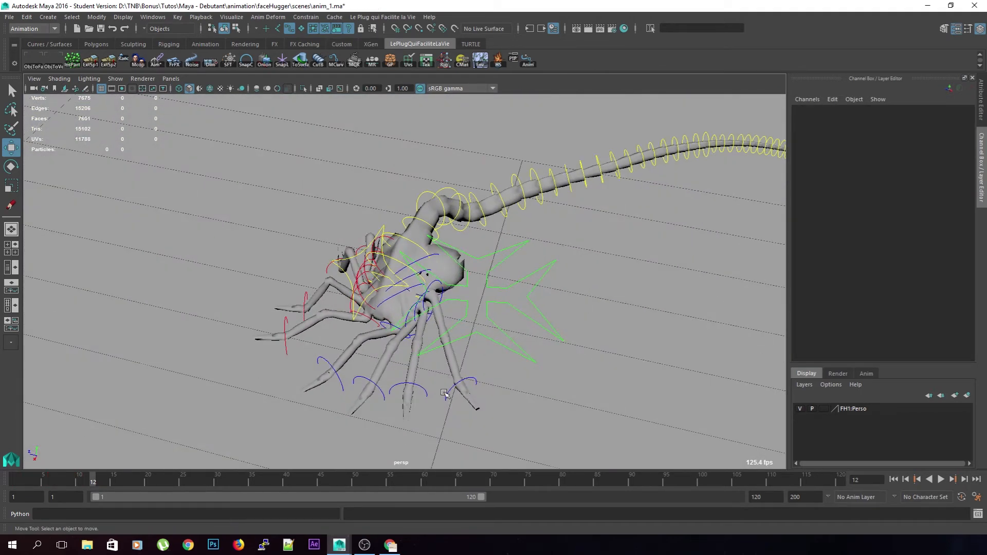
At frame 12, move the c_leg2_L control to about -2.07 in X and -0.28 in Z and rotate it about 78° in Y
{"action": "left_click", "coordinate": [454, 392]}
{"action": "left_click_drag", "start_coordinate": [455, 392], "coordinate": [404, 419], "text": "alt"}
{"action": "middle_click_drag", "start_coordinate": [335, 431], "coordinate": [417, 400]}
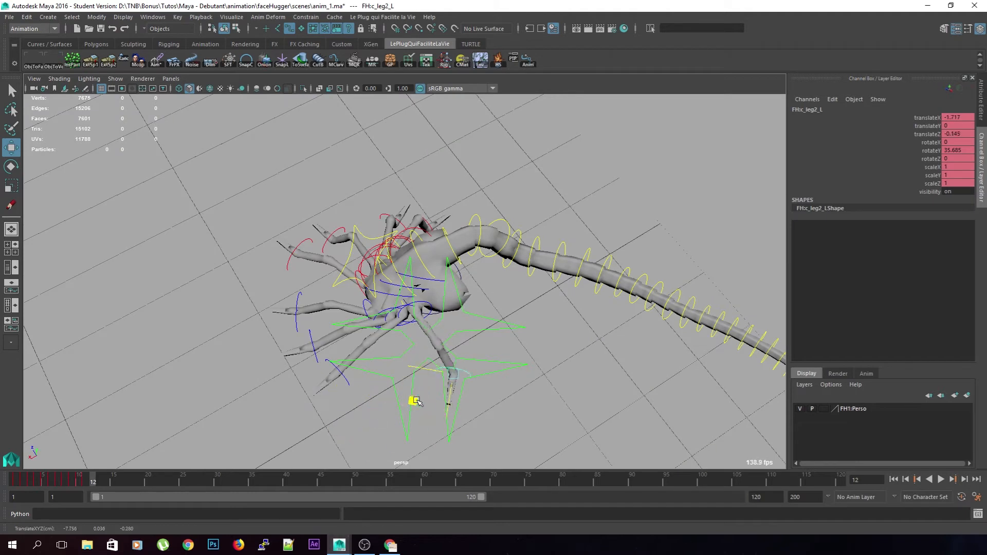
{"action": "key", "text": "e"}
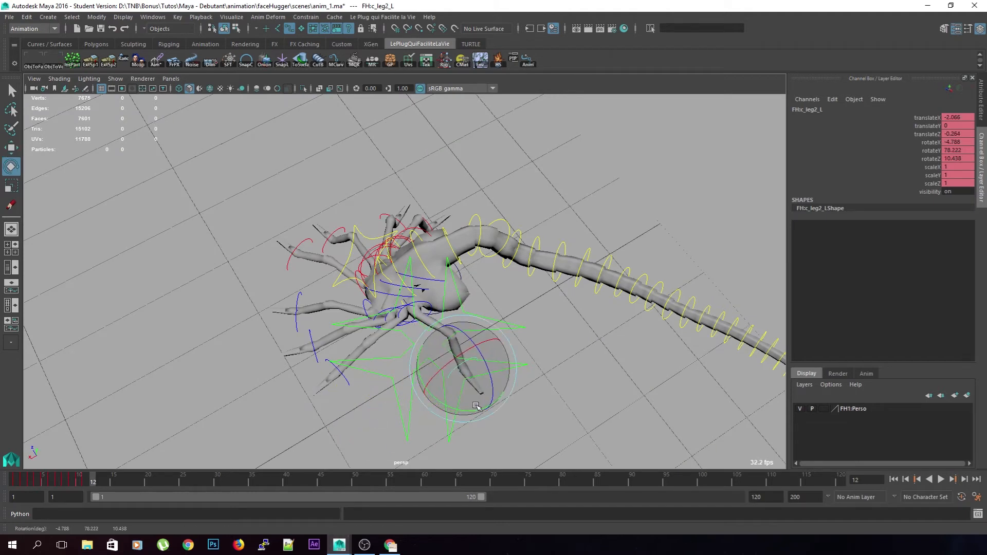
Move the c_leg1_L control to about -1.01 in X and 0.24 in Z and rotate it about 30° in Y
{"action": "left_click", "coordinate": [348, 384]}
{"action": "key", "text": "w"}
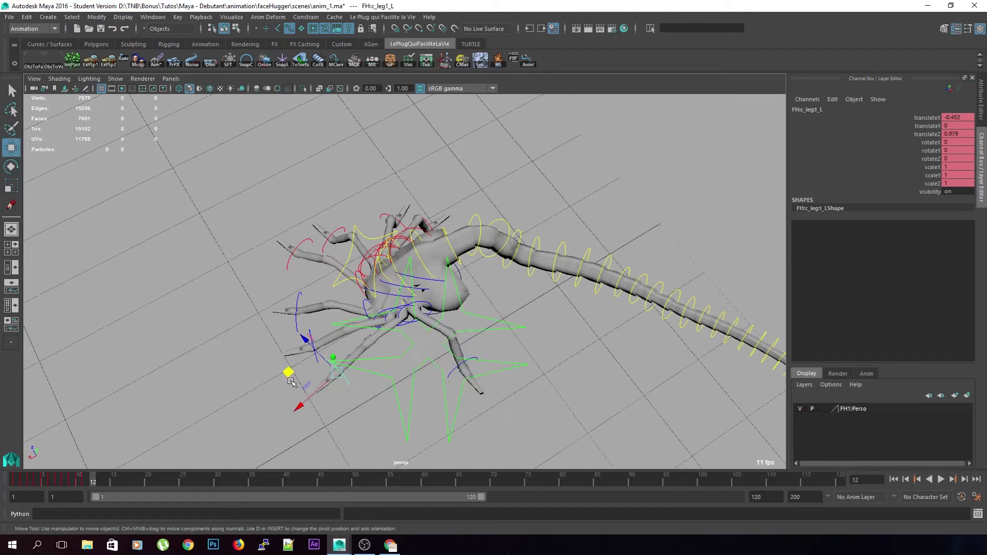
{"action": "middle_click_drag", "start_coordinate": [291, 380], "coordinate": [339, 386]}
{"action": "key", "text": "e"}
{"action": "left_click_drag", "start_coordinate": [370, 419], "coordinate": [392, 424]}
Select all of the facehugger's controls together and key the leg pose at frame 12
{"action": "left_click_drag", "start_coordinate": [422, 380], "coordinate": [545, 391], "text": "alt"}
{"action": "right_click_drag", "start_coordinate": [545, 391], "coordinate": [433, 410], "text": "alt"}
{"action": "right_click_drag", "start_coordinate": [520, 402], "coordinate": [467, 402], "text": "alt"}
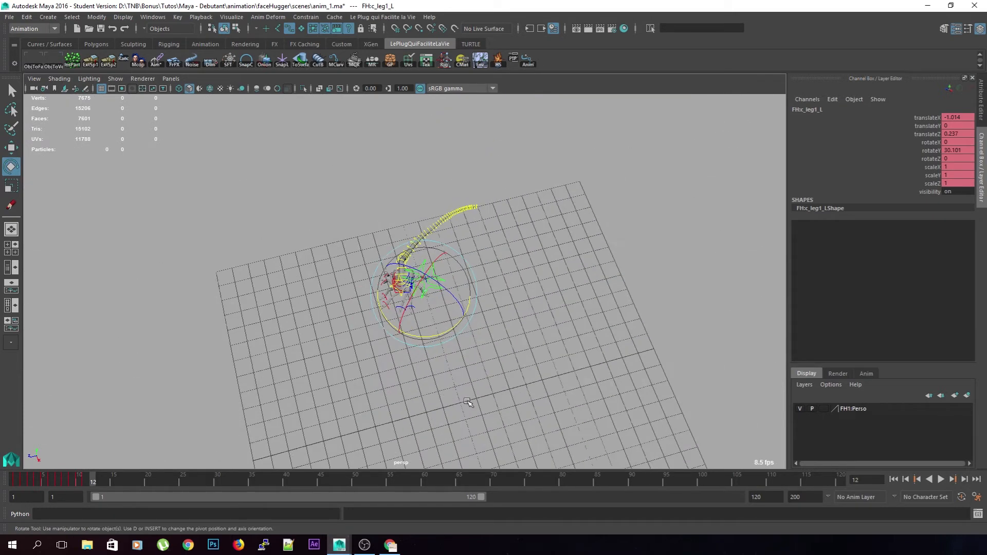
{"action": "left_click_drag", "start_coordinate": [317, 187], "coordinate": [315, 185]}
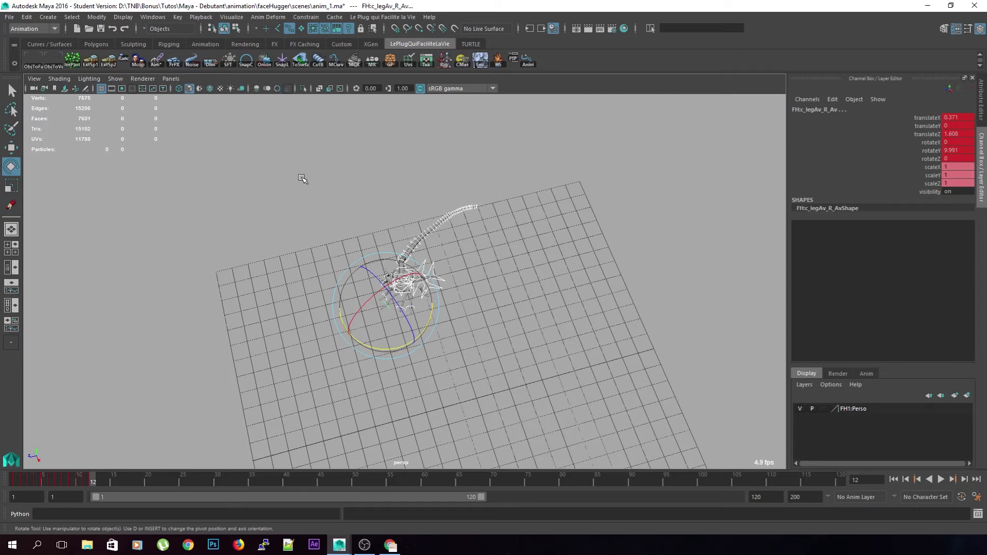
{"action": "left_click", "coordinate": [532, 239]}
Select all the tail controls, leaving the leg, body and scale controls out of the selection
{"action": "scroll", "coordinate": [504, 270], "scroll_direction": "up", "scroll_amount": 3}
{"action": "left_click_drag", "start_coordinate": [450, 240], "coordinate": [514, 231], "text": "alt"}
{"action": "middle_click_drag", "start_coordinate": [304, 264], "coordinate": [332, 273], "text": "alt"}
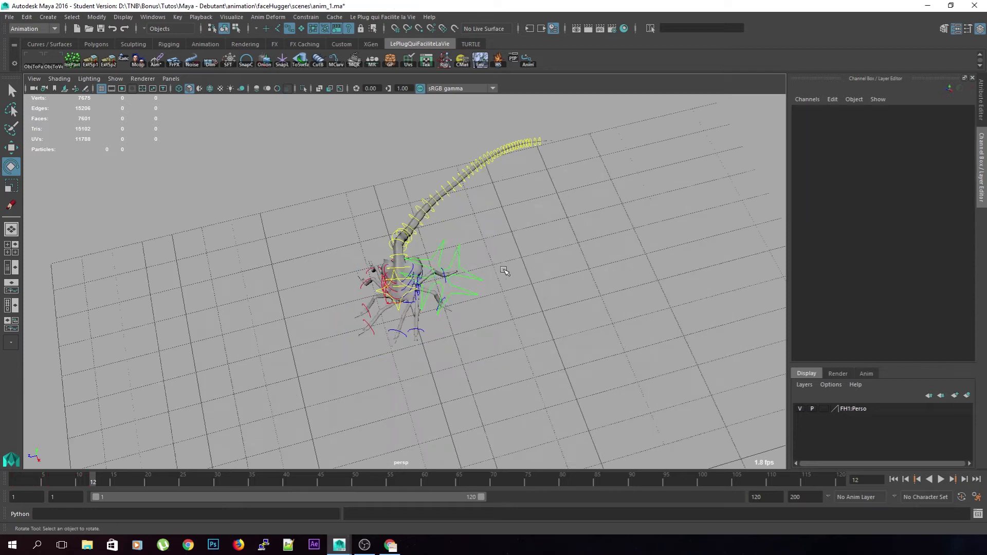
{"action": "left_click_drag", "start_coordinate": [332, 273], "coordinate": [360, 293], "text": "alt"}
{"action": "right_click_drag", "start_coordinate": [360, 293], "coordinate": [406, 249], "text": "alt"}
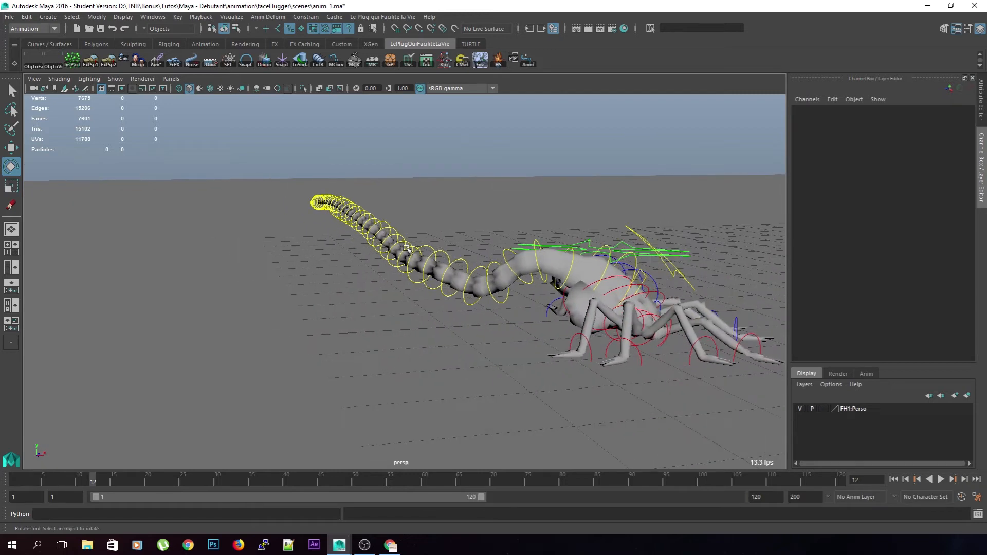
{"action": "left_click_drag", "start_coordinate": [281, 180], "coordinate": [535, 319]}
{"action": "left_click", "coordinate": [288, 205]}
{"action": "left_click_drag", "start_coordinate": [535, 319], "coordinate": [466, 301], "text": "alt"}
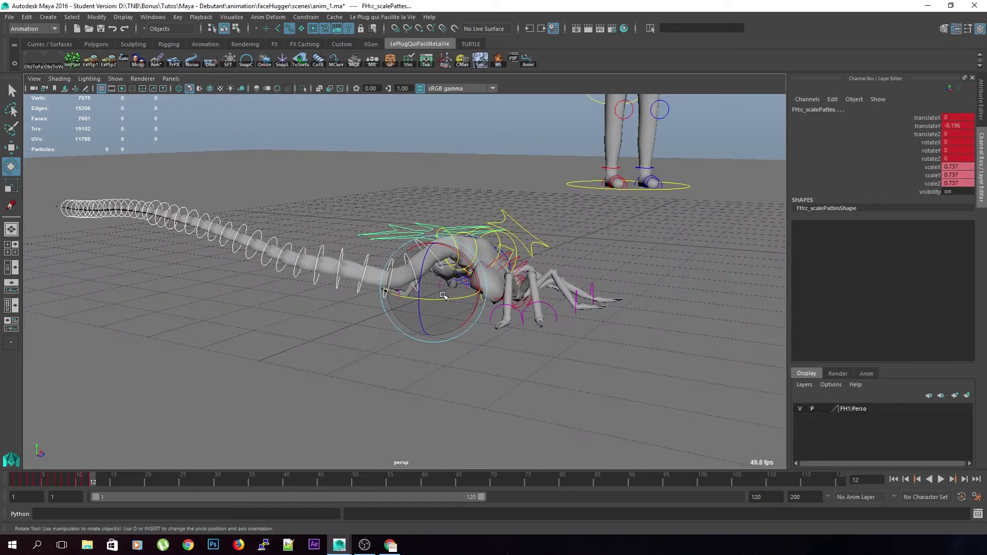
{"action": "left_click", "coordinate": [402, 233], "text": "ctrl"}
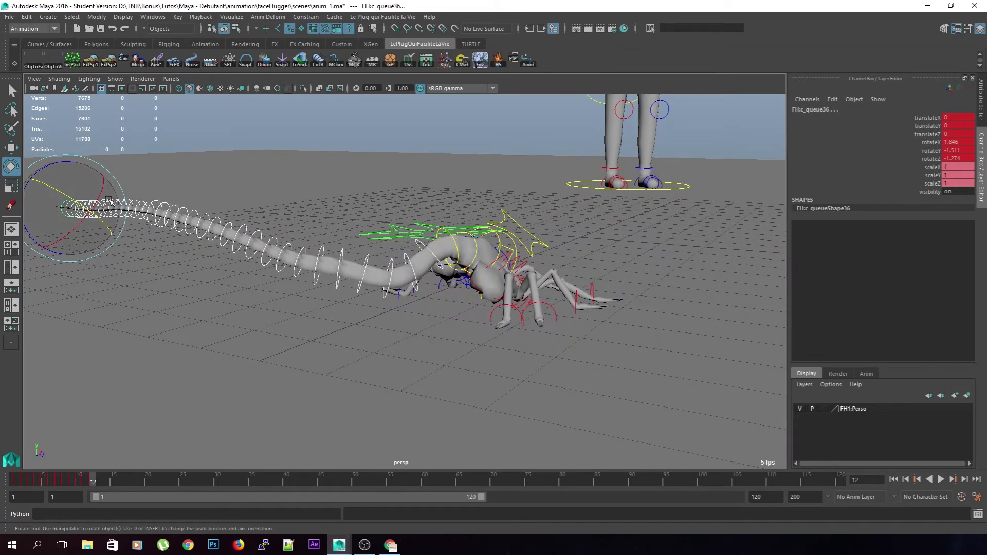
{"action": "left_click_drag", "start_coordinate": [78, 199], "coordinate": [90, 208]}
{"action": "key", "text": "ctrl+z"}
{"action": "left_click_drag", "start_coordinate": [53, 164], "coordinate": [59, 177]}
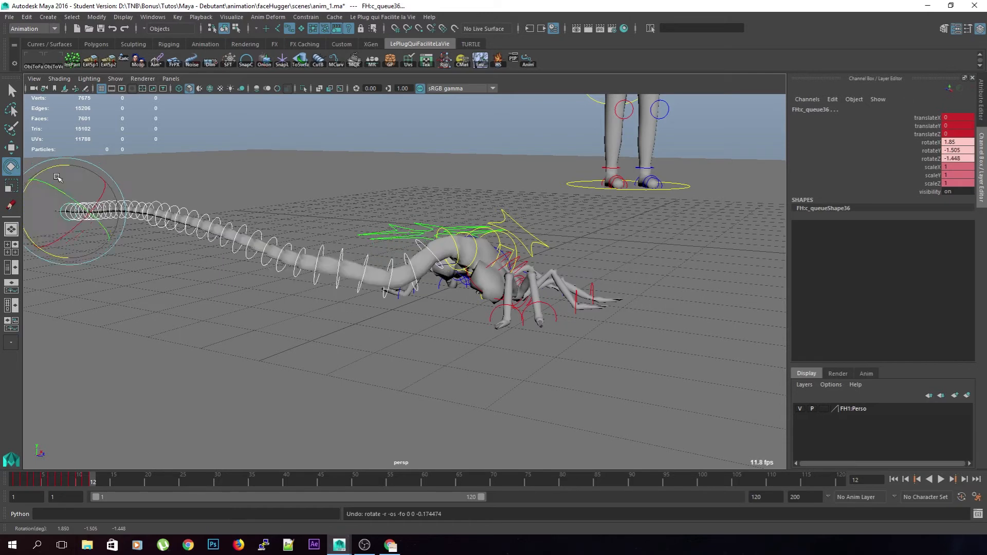
{"action": "key", "text": "ctrl+z"}
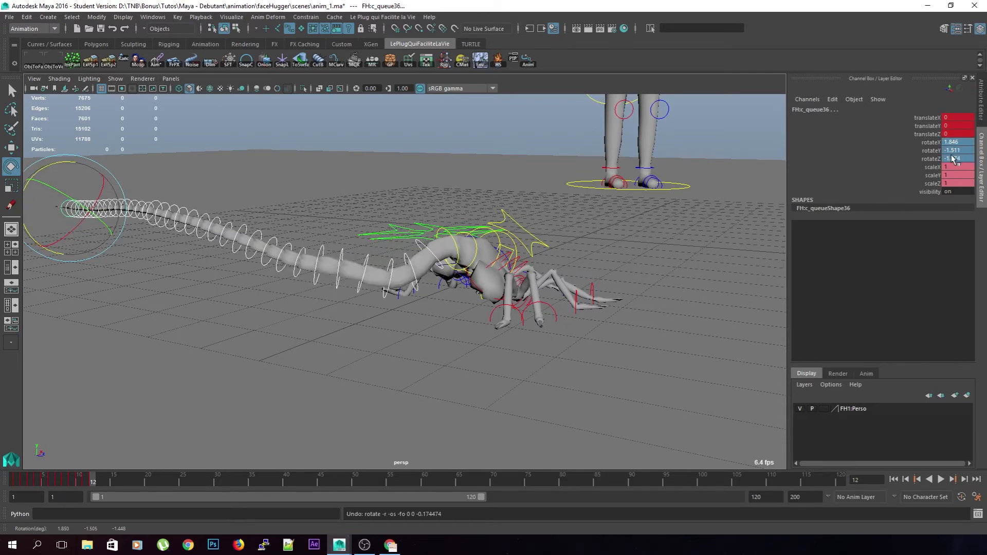
Reset the X, Y and Z rotations of all tail controls to 0 and curl the whole tail upward
{"action": "left_click", "coordinate": [952, 158]}
{"action": "type", "text": "0"}
{"action": "key", "text": "Return"}
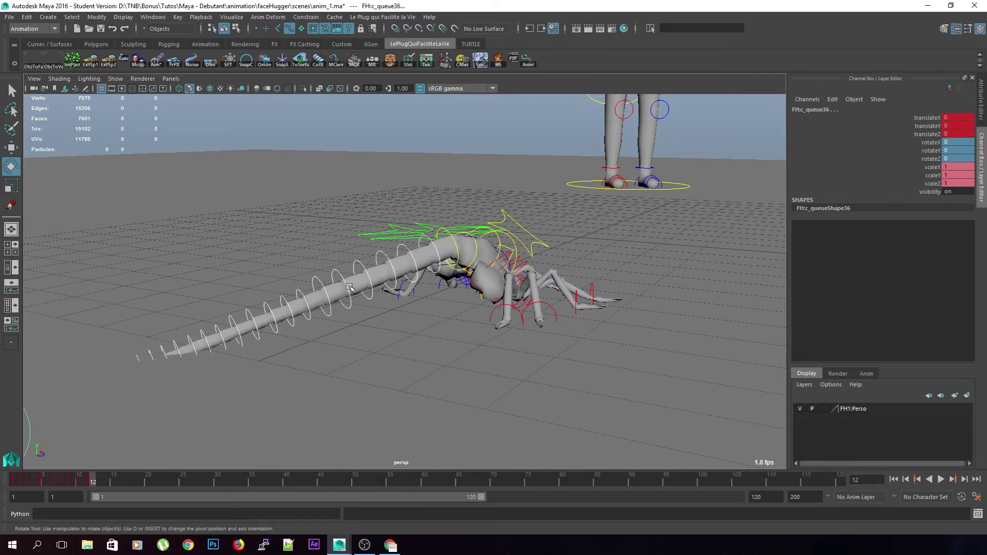
{"action": "scroll", "coordinate": [350, 287], "scroll_direction": "down", "scroll_amount": 5}
{"action": "left_click_drag", "start_coordinate": [215, 315], "coordinate": [264, 315]}
{"action": "left_click_drag", "start_coordinate": [383, 185], "coordinate": [371, 222]}
{"action": "left_click", "coordinate": [477, 201]}
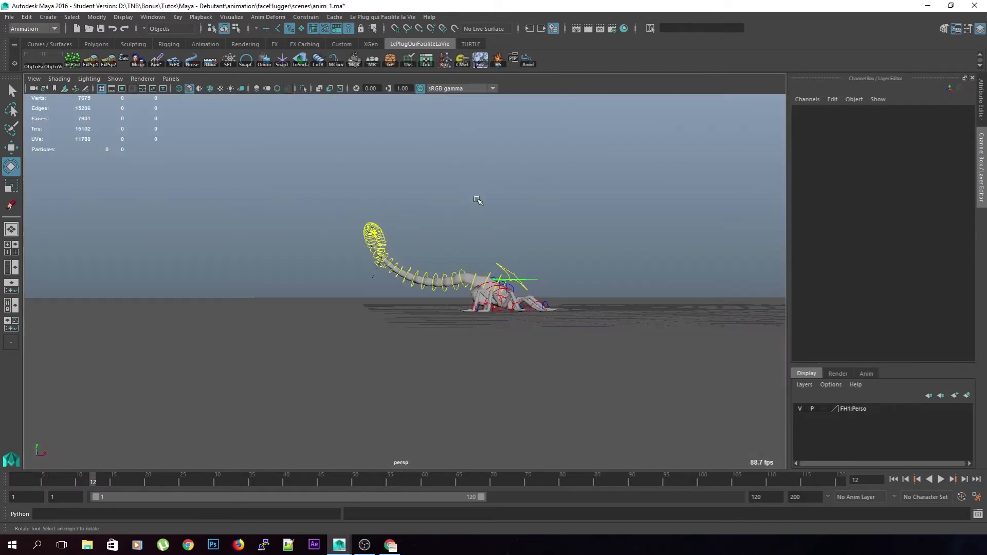
Rotate the individual controls at the base of the tail to refine how it rises from the body
{"action": "left_click", "coordinate": [457, 273]}
{"action": "left_click_drag", "start_coordinate": [477, 232], "coordinate": [515, 212]}
{"action": "left_click", "coordinate": [514, 211]}
{"action": "left_click", "coordinate": [462, 268]}
{"action": "left_click_drag", "start_coordinate": [476, 254], "coordinate": [532, 273]}
{"action": "left_click", "coordinate": [506, 216]}
{"action": "left_click", "coordinate": [454, 260]}
{"action": "left_click", "coordinate": [507, 222]}
Select all of the facehugger's controls, key the raised tail pose at frame 12 and advance to frame 13
{"action": "left_click_drag", "start_coordinate": [531, 209], "coordinate": [342, 324]}
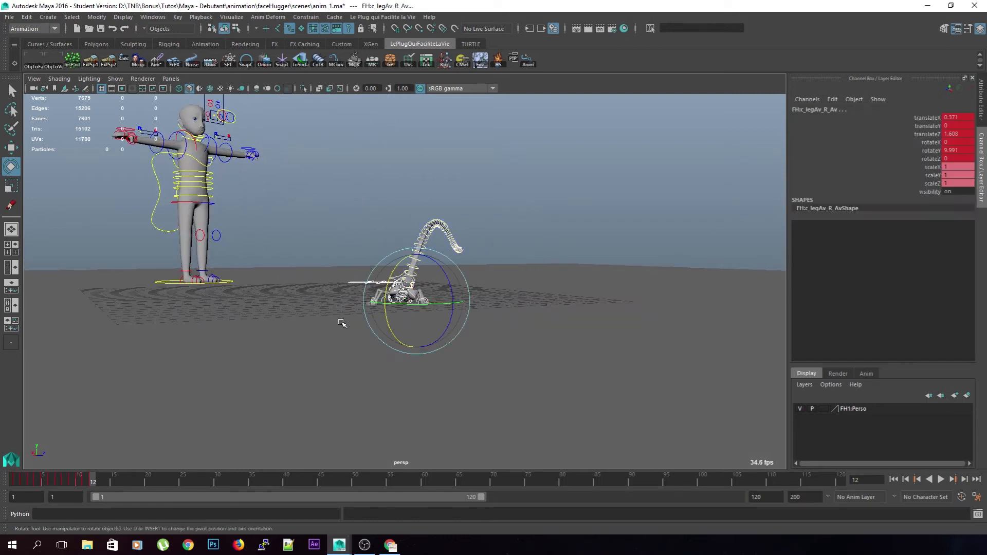
{"action": "left_click", "coordinate": [537, 198]}
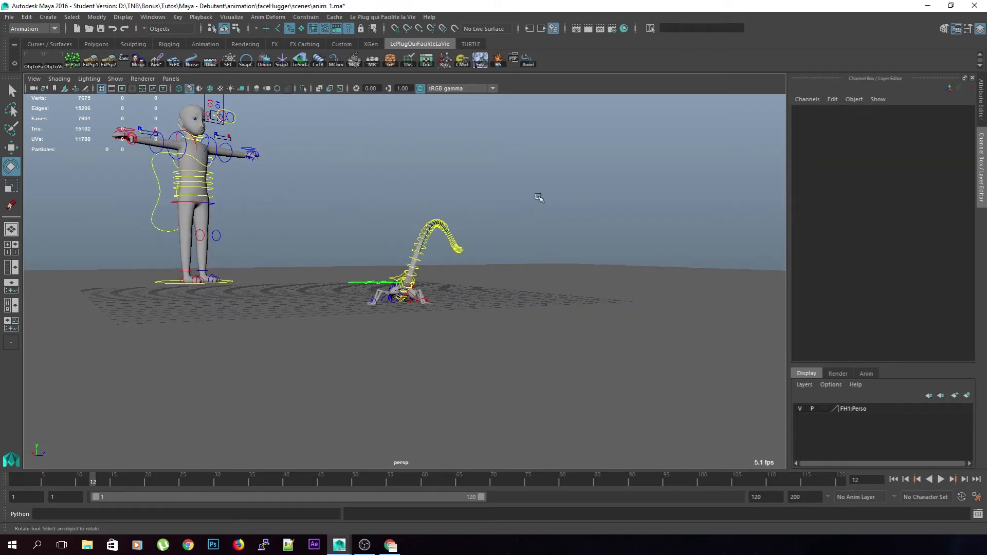
{"action": "left_click_drag", "start_coordinate": [538, 198], "coordinate": [385, 271], "text": "alt"}
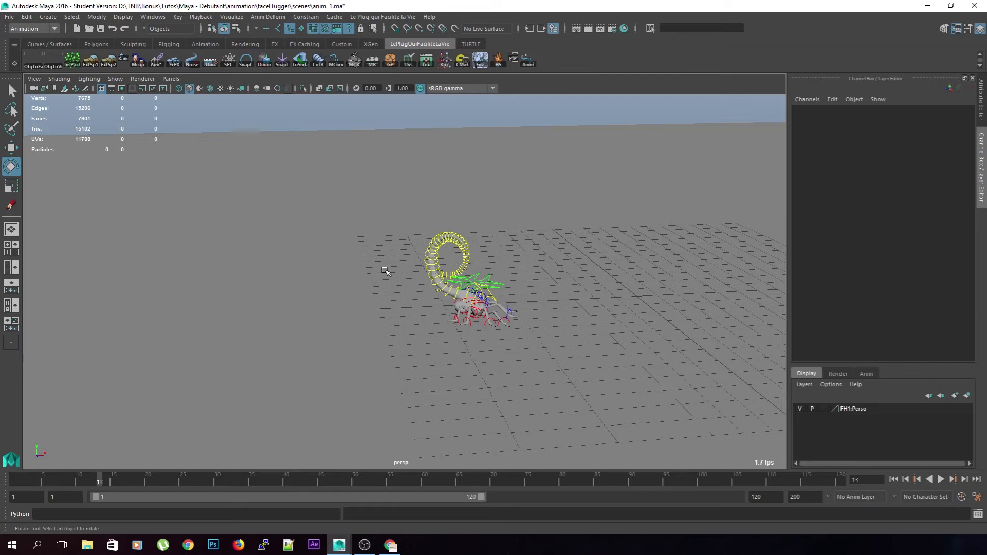
Switch to the YouTube reference clip and examine the leaping facehugger's tail and legs in full screen around 2:06
{"action": "key", "text": "alt+Tab"}
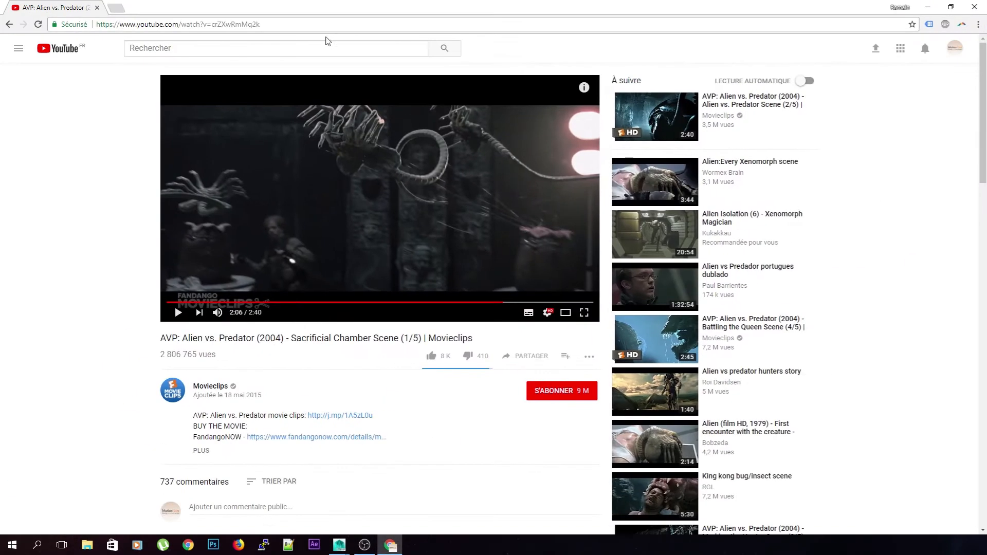
{"action": "left_click", "coordinate": [584, 312]}
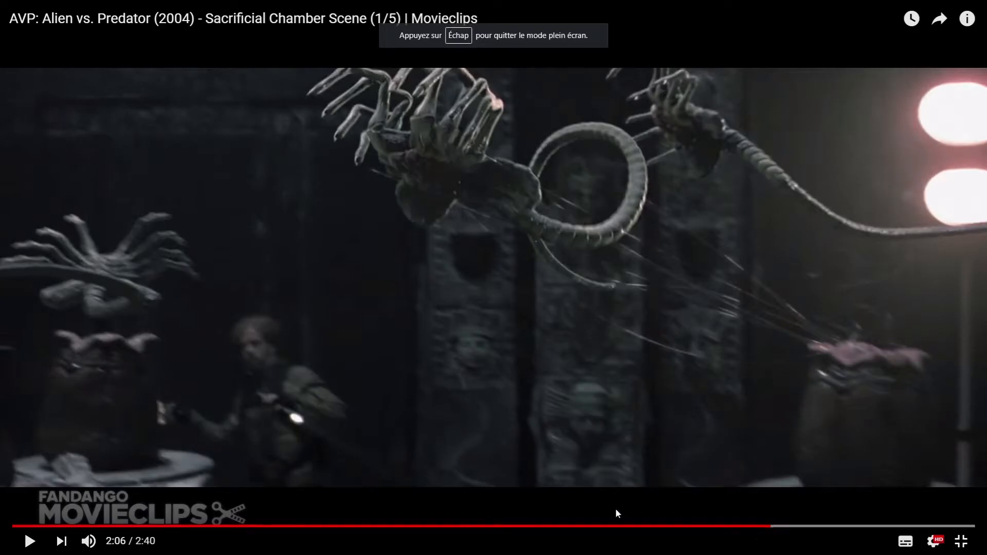
{"action": "left_click", "coordinate": [767, 527]}
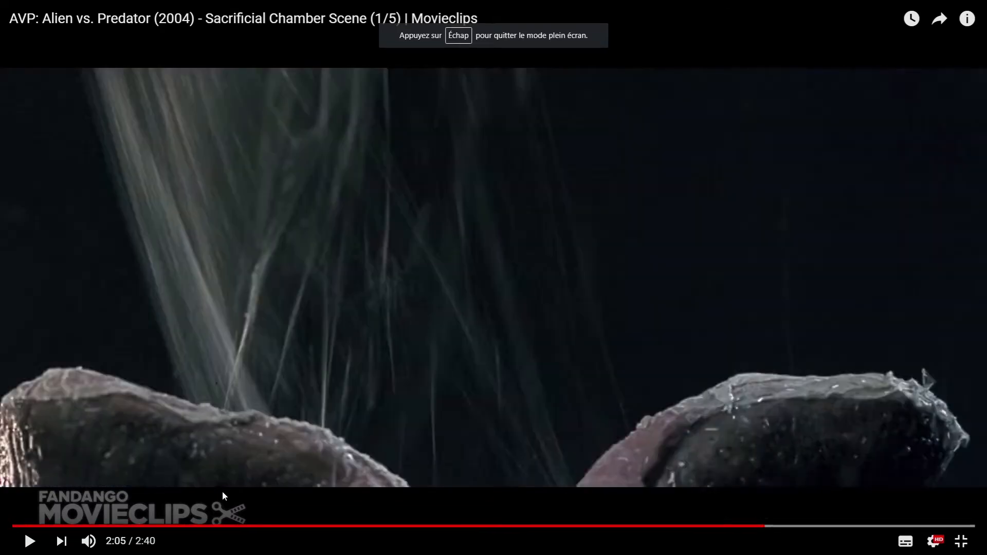
{"action": "left_click", "coordinate": [27, 544]}
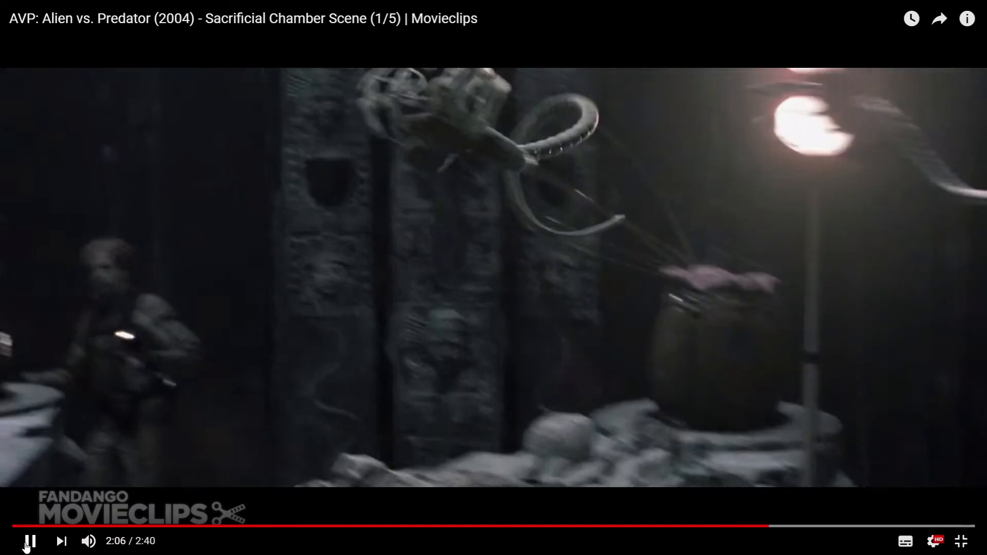
{"action": "left_click", "coordinate": [26, 544]}
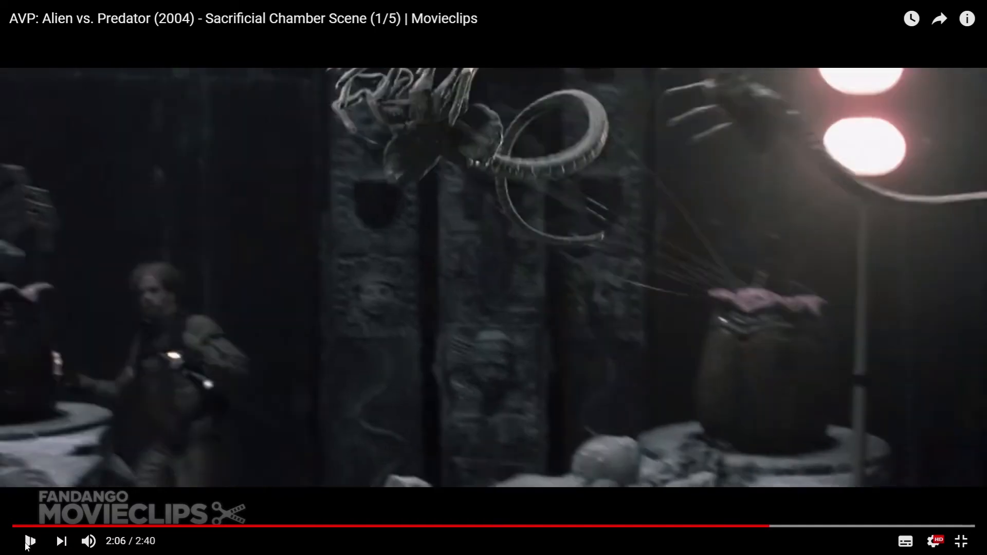
{"action": "left_click", "coordinate": [21, 547]}
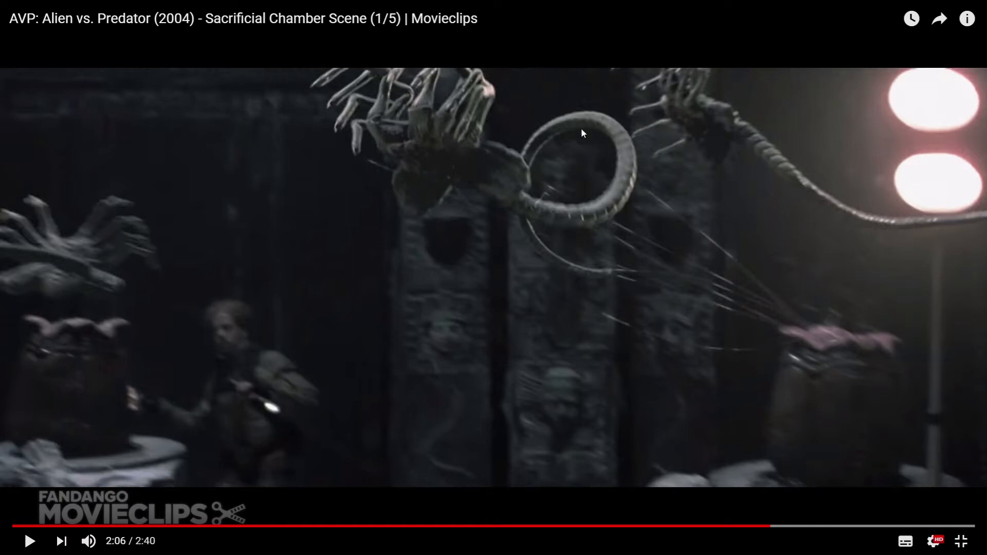
{"action": "left_click", "coordinate": [32, 542]}
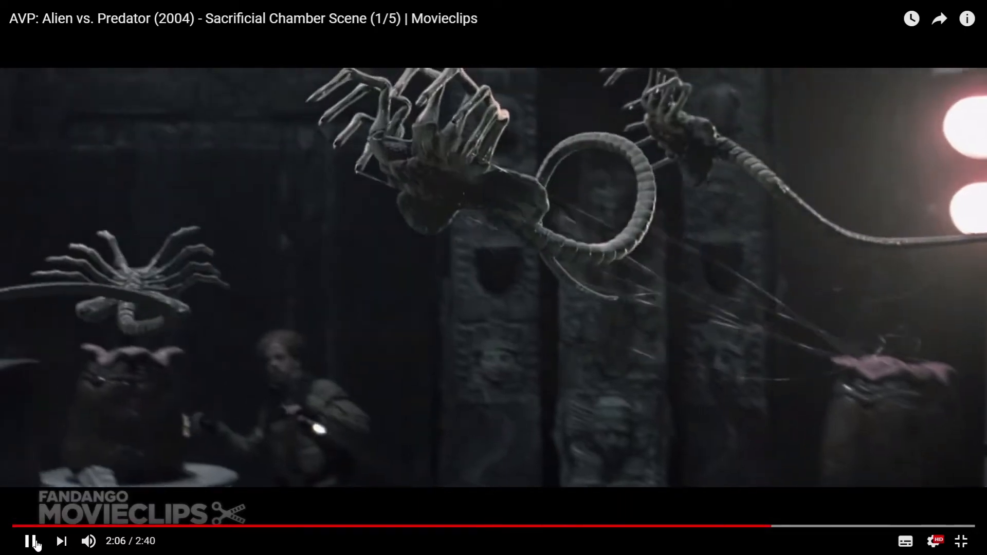
{"action": "left_click", "coordinate": [34, 542]}
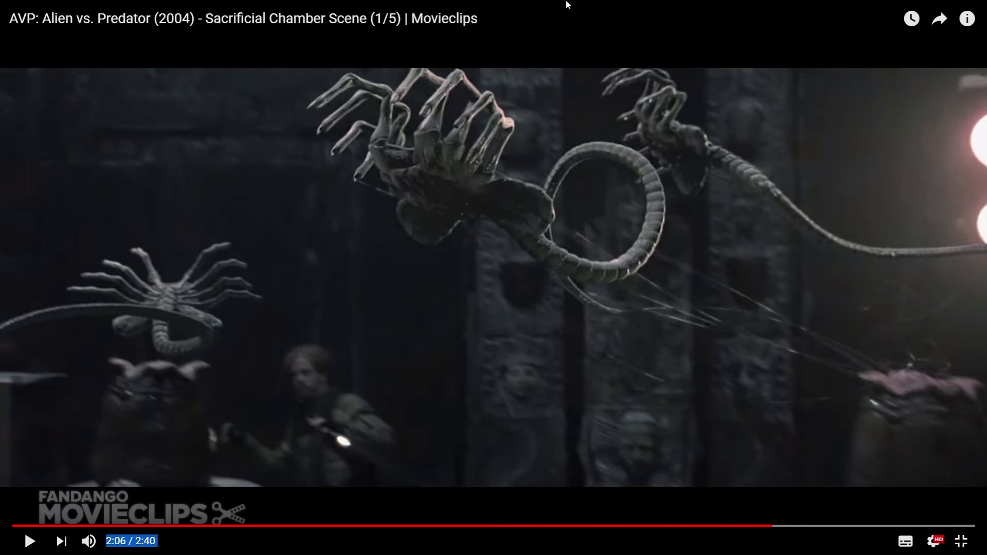
{"action": "key", "text": "Escape"}
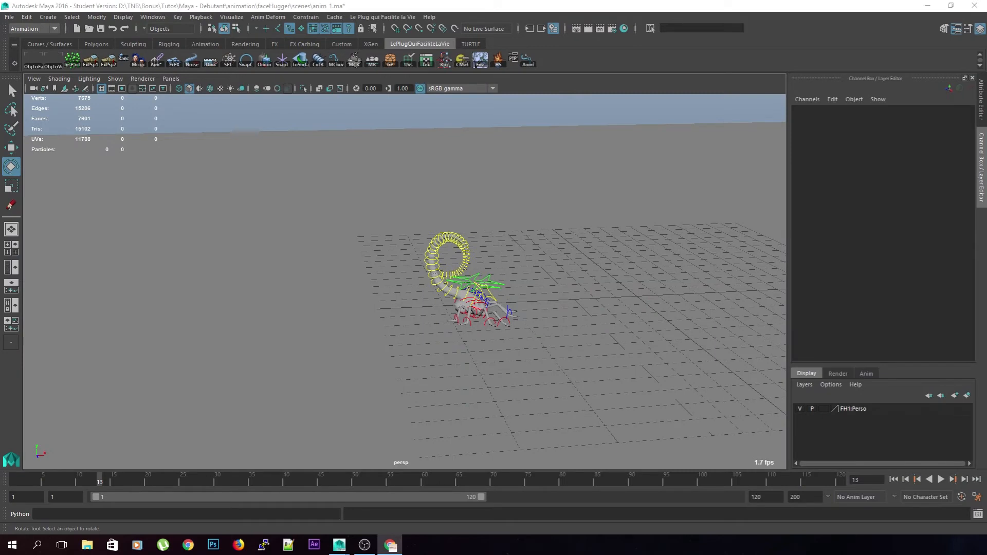
Return to Maya and save the anim_1.ma scene, accepting the student version notice
{"action": "left_click", "coordinate": [402, 4]}
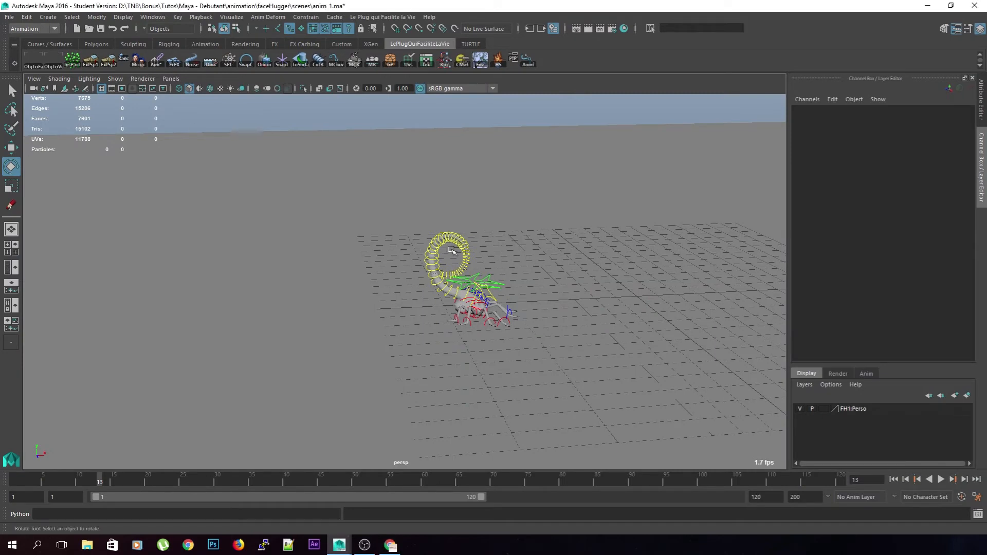
{"action": "key", "text": "q"}
{"action": "key", "text": "ctrl+s"}
{"action": "left_click", "coordinate": [466, 282]}
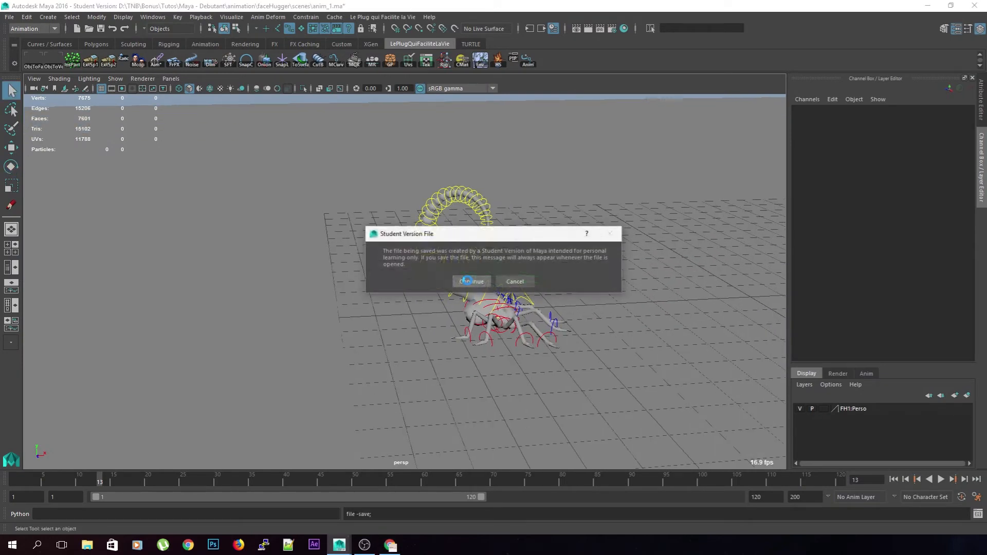
At frame 13, raise and advance the facehugger with the c_walk control to about 1.59, 1.38, 2.16
{"action": "key", "text": "e"}
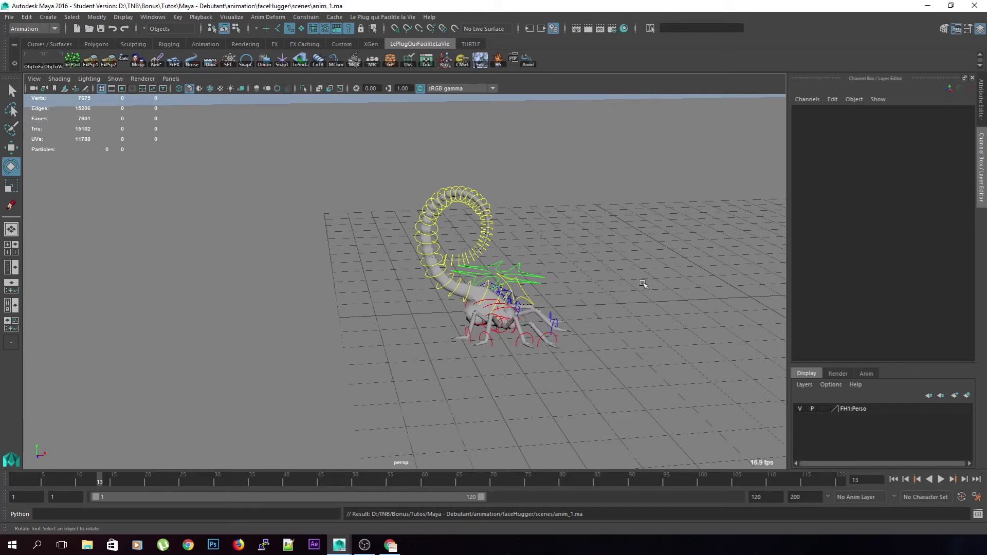
{"action": "left_click_drag", "start_coordinate": [684, 250], "coordinate": [510, 360], "text": "alt"}
{"action": "key", "text": "alt+comma"}
{"action": "key", "text": "alt+period"}
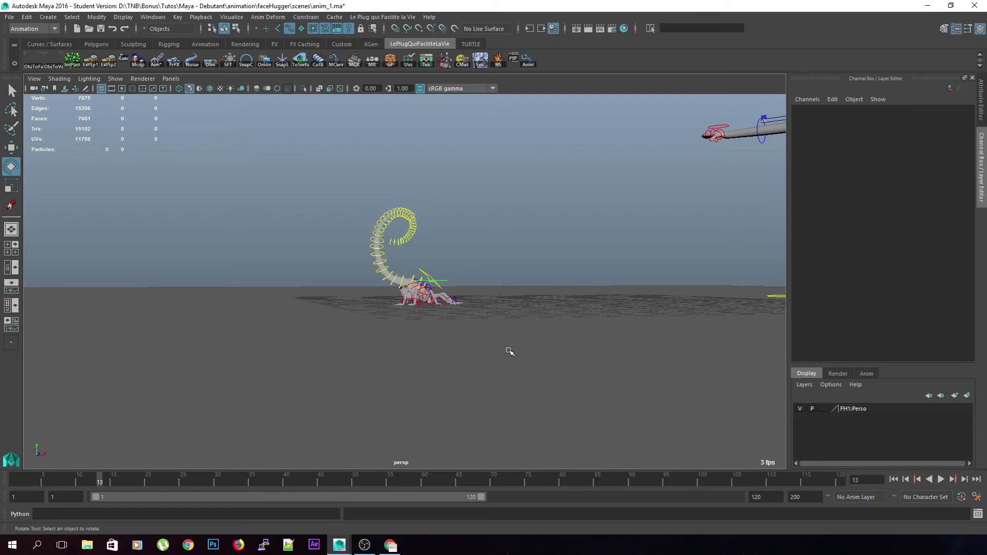
{"action": "left_click_drag", "start_coordinate": [509, 350], "coordinate": [473, 354], "text": "alt"}
{"action": "left_click", "coordinate": [470, 296]}
{"action": "key", "text": "w"}
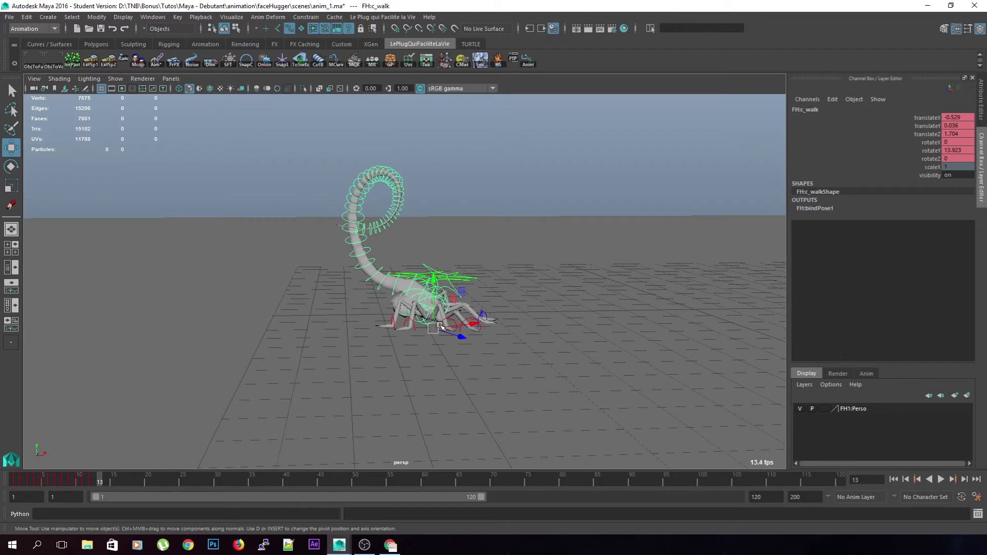
{"action": "left_click_drag", "start_coordinate": [432, 329], "coordinate": [463, 305]}
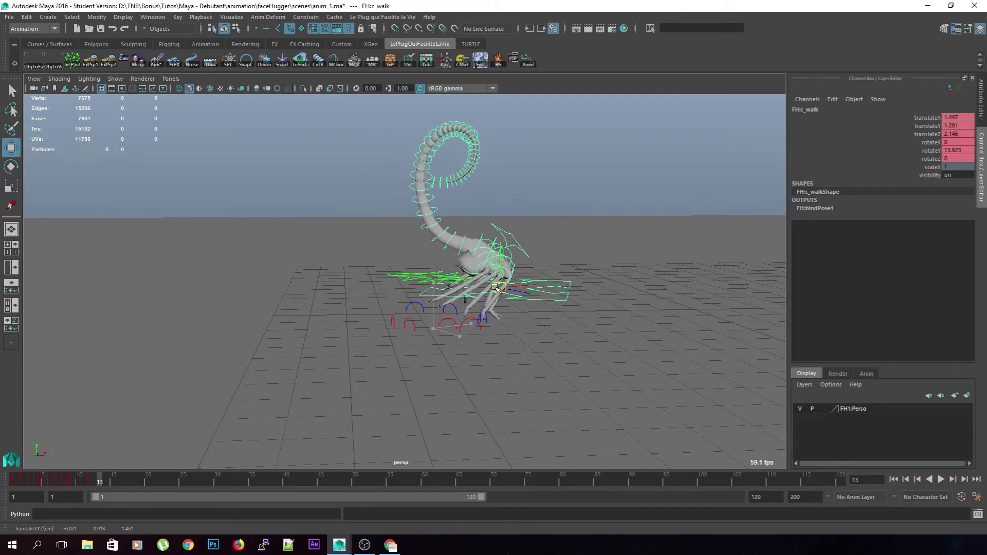
{"action": "left_click_drag", "start_coordinate": [502, 285], "coordinate": [466, 280], "text": "alt"}
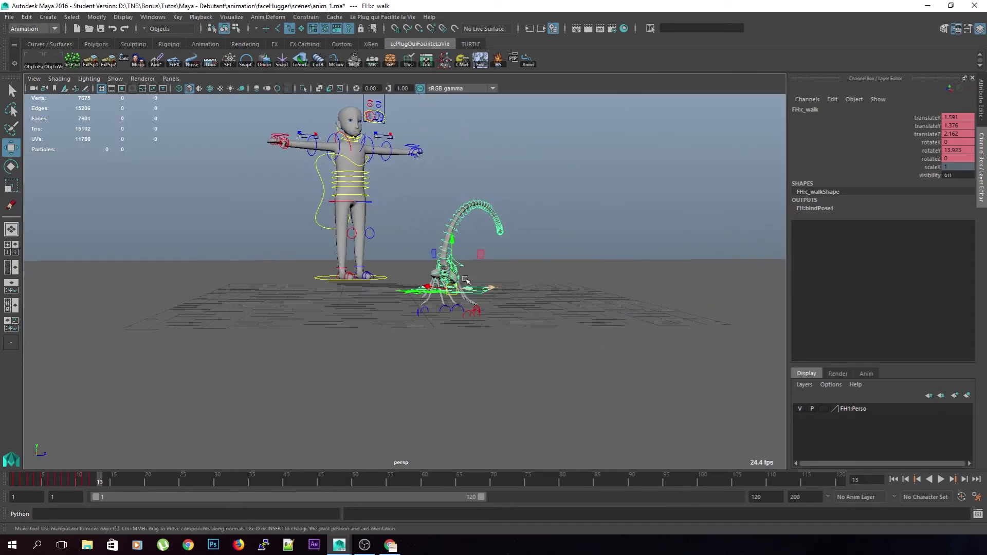
Move the human character's ctl_ALL control to about 19.4, 5.11, 6.72 and rotate it to about -94° in Y
{"action": "left_click", "coordinate": [322, 279]}
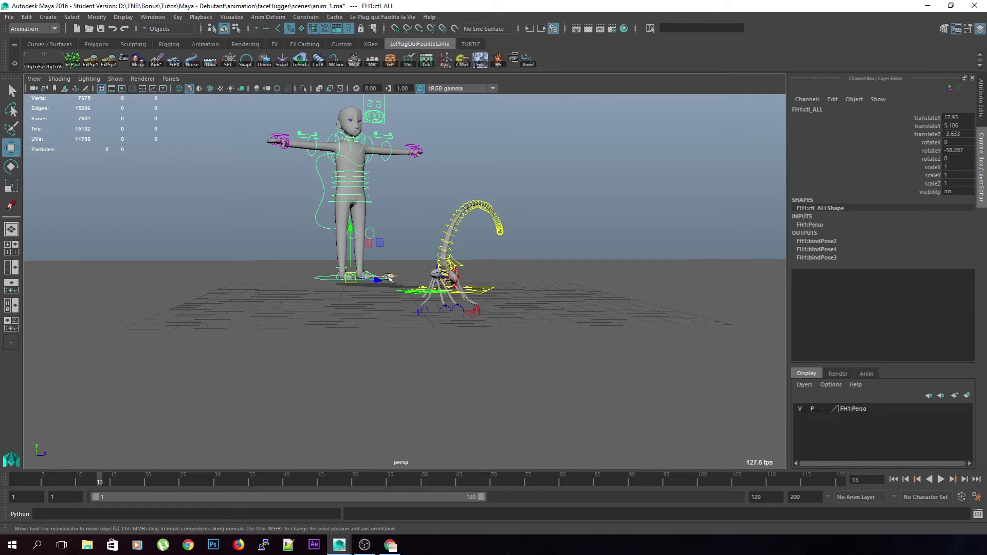
{"action": "left_click_drag", "start_coordinate": [392, 277], "coordinate": [476, 360]}
{"action": "left_click_drag", "start_coordinate": [691, 320], "coordinate": [634, 338]}
{"action": "key", "text": "e"}
{"action": "key", "text": "w"}
{"action": "left_click_drag", "start_coordinate": [489, 381], "coordinate": [570, 330], "text": "alt"}
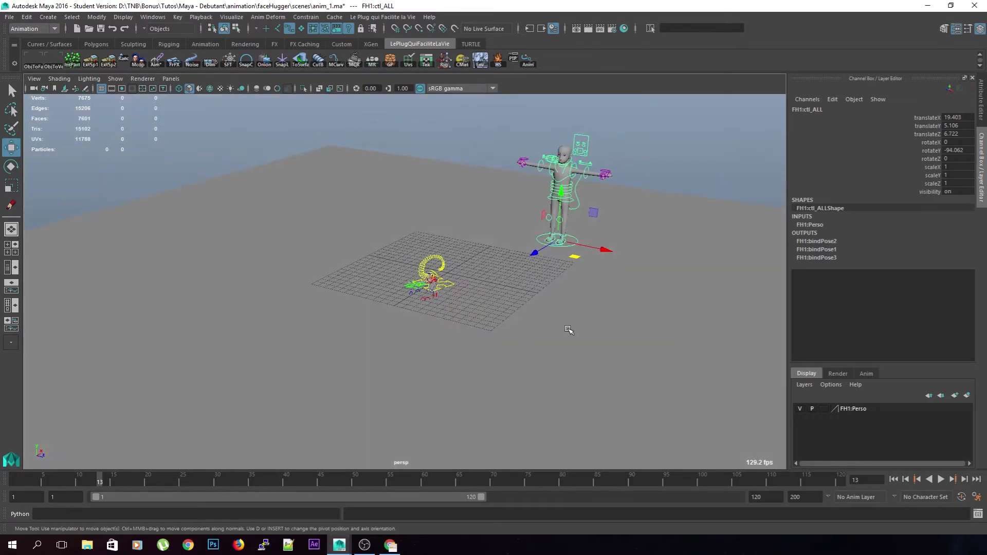
{"action": "scroll", "coordinate": [438, 376], "scroll_direction": "up", "scroll_amount": 8}
{"action": "middle_click_drag", "start_coordinate": [478, 361], "coordinate": [387, 341], "text": "alt"}
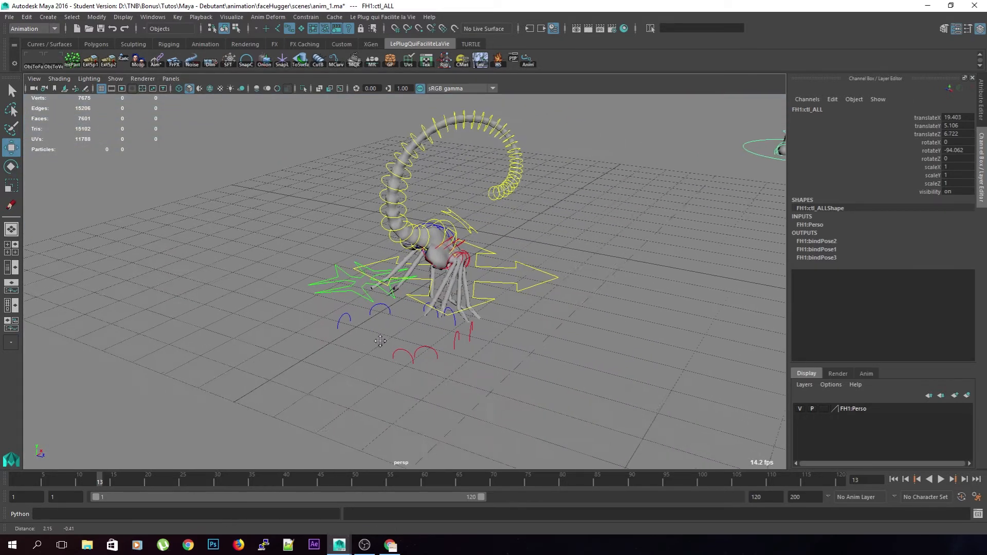
Reposition the facehugger's c_walk control at frame 13, advancing it toward the human character
{"action": "left_click", "coordinate": [521, 291]}
{"action": "left_click_drag", "start_coordinate": [551, 322], "coordinate": [556, 295], "text": "alt"}
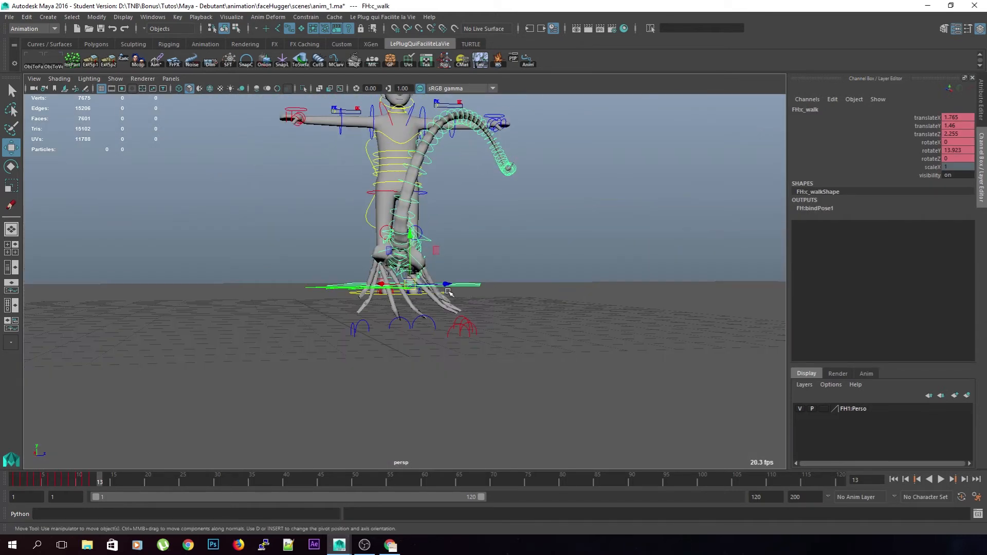
{"action": "left_click_drag", "start_coordinate": [409, 284], "coordinate": [490, 281]}
{"action": "left_click", "coordinate": [546, 329]}
{"action": "left_click_drag", "start_coordinate": [548, 330], "coordinate": [502, 206], "text": "alt"}
Rotate the c_body1 control at frame 13 so the facehugger's tail lifts higher behind the body
{"action": "left_click", "coordinate": [506, 232]}
{"action": "key", "text": "e"}
{"action": "left_click", "coordinate": [566, 235]}
{"action": "left_click", "coordinate": [464, 216]}
{"action": "left_click", "coordinate": [487, 199]}
{"action": "left_click", "coordinate": [491, 224]}
{"action": "left_click", "coordinate": [573, 216]}
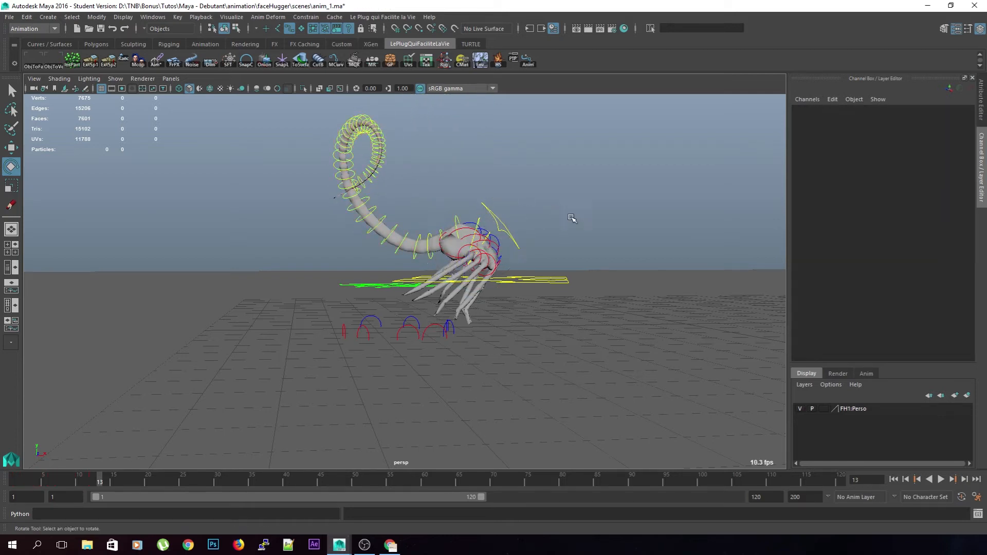
{"action": "left_click_drag", "start_coordinate": [573, 216], "coordinate": [523, 236], "text": "alt"}
{"action": "left_click", "coordinate": [473, 212]}
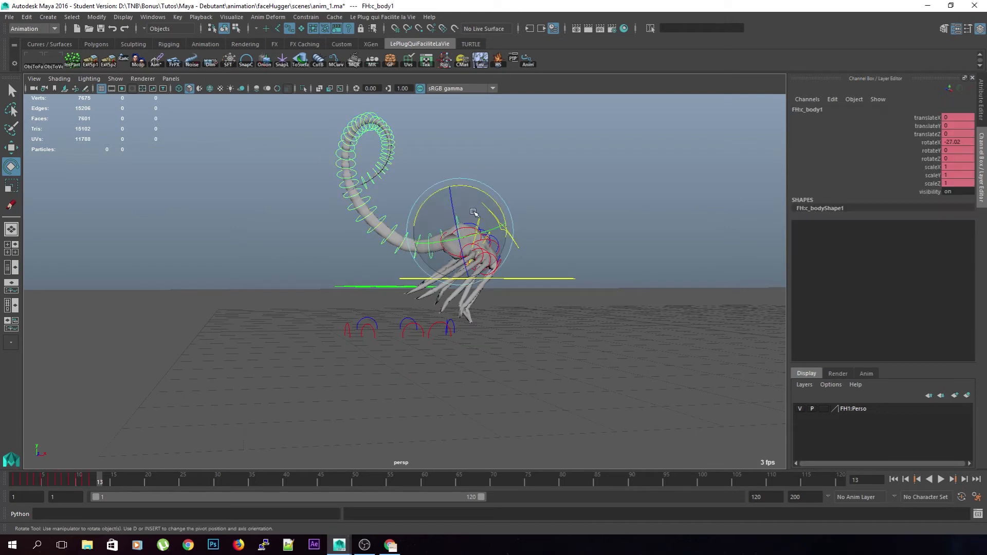
{"action": "left_click_drag", "start_coordinate": [494, 197], "coordinate": [491, 199]}
{"action": "left_click", "coordinate": [494, 196]}
{"action": "left_click", "coordinate": [509, 185]}
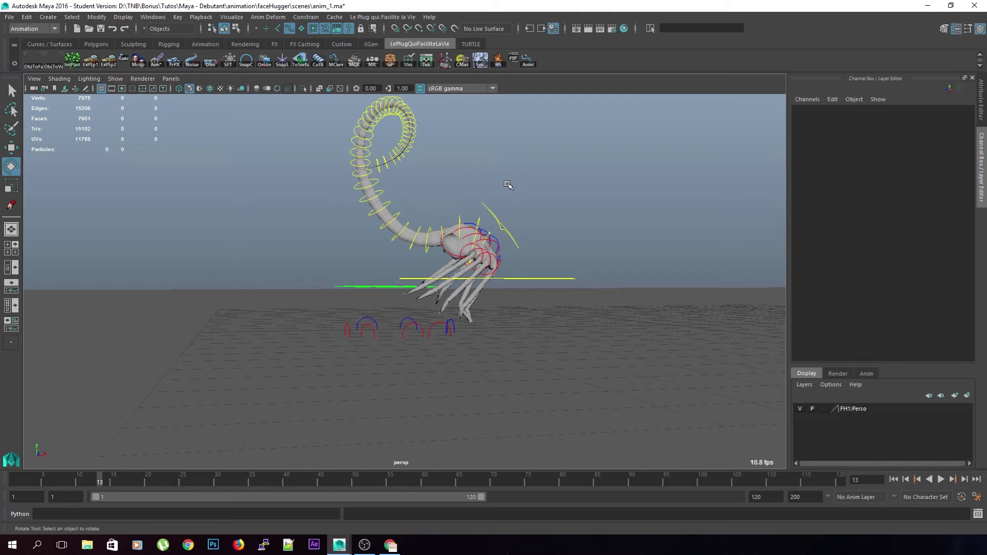
Move the c_scalePattes control to about 1.65, 0.66, -0.13 so the leg controls follow under the body
{"action": "left_click_drag", "start_coordinate": [527, 245], "coordinate": [495, 246], "text": "alt"}
{"action": "right_click_drag", "start_coordinate": [500, 287], "coordinate": [528, 339], "text": "alt"}
{"action": "left_click_drag", "start_coordinate": [528, 339], "coordinate": [517, 329], "text": "alt"}
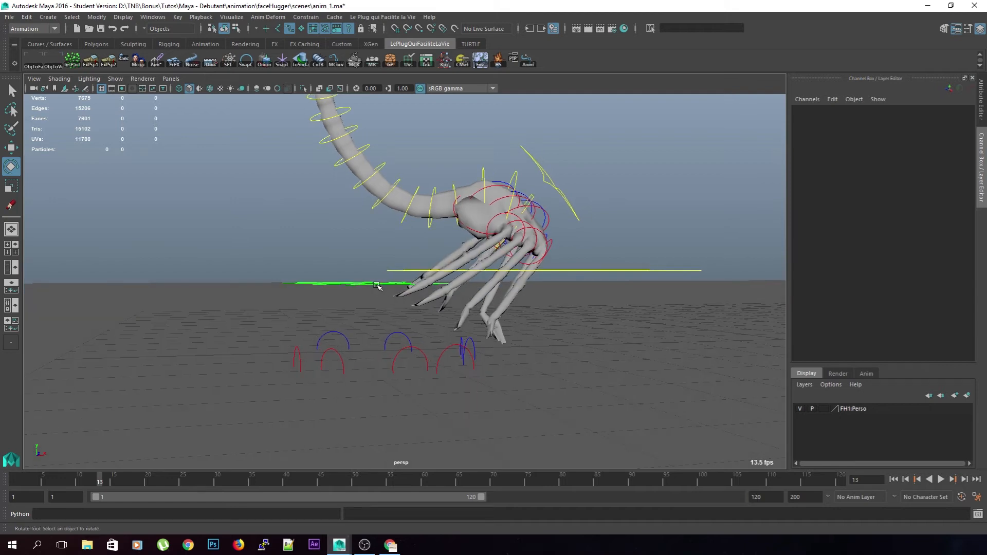
{"action": "left_click", "coordinate": [377, 284]}
{"action": "key", "text": "w"}
{"action": "left_click_drag", "start_coordinate": [364, 345], "coordinate": [433, 295]}
{"action": "left_click_drag", "start_coordinate": [501, 313], "coordinate": [534, 296], "text": "alt"}
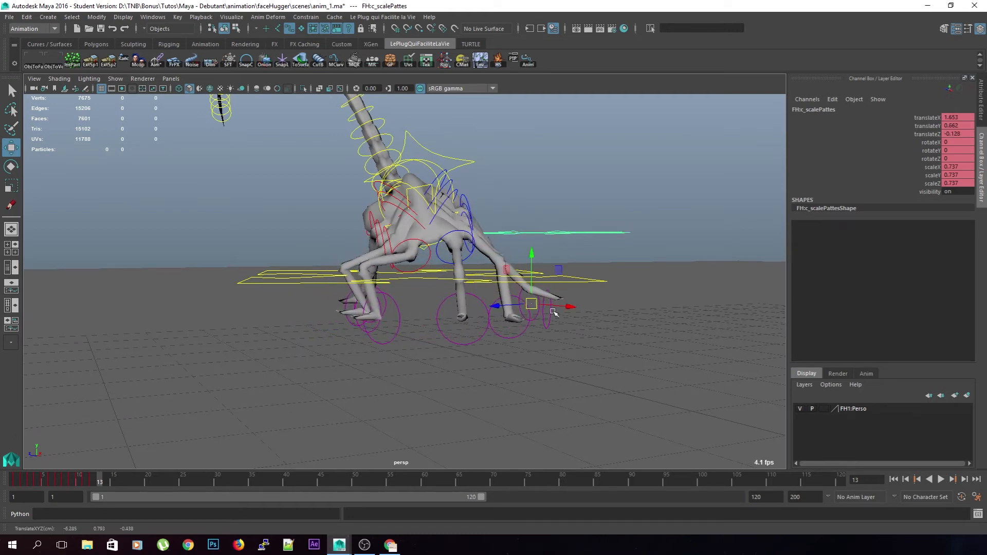
Move the c_leg2_L control to about -2.35, 0.36, 0.35 and adjust the neighbouring left leg
{"action": "left_click", "coordinate": [608, 302]}
{"action": "left_click_drag", "start_coordinate": [610, 306], "coordinate": [575, 301], "text": "alt"}
{"action": "left_click_drag", "start_coordinate": [577, 294], "coordinate": [503, 288]}
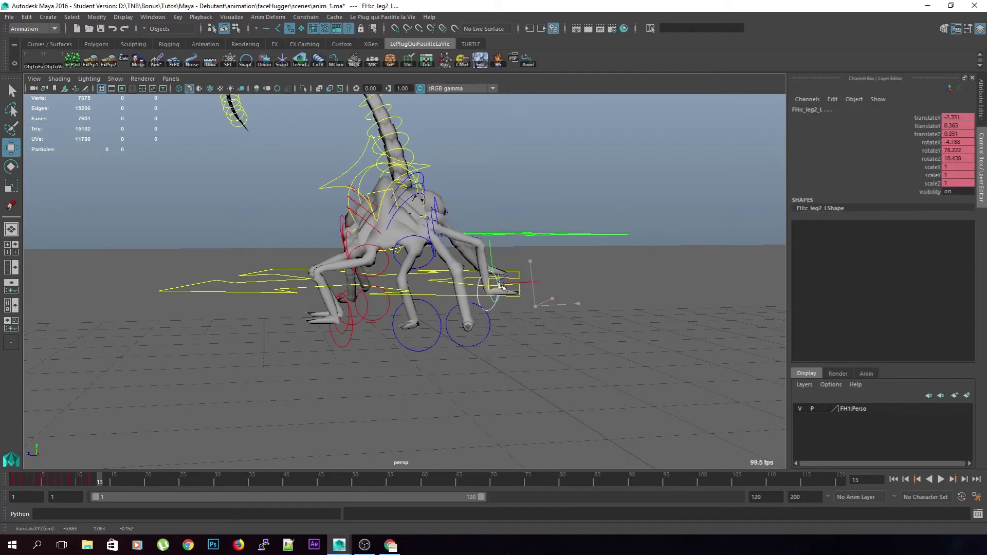
{"action": "left_click_drag", "start_coordinate": [461, 340], "coordinate": [536, 299]}
{"action": "left_click", "coordinate": [571, 255]}
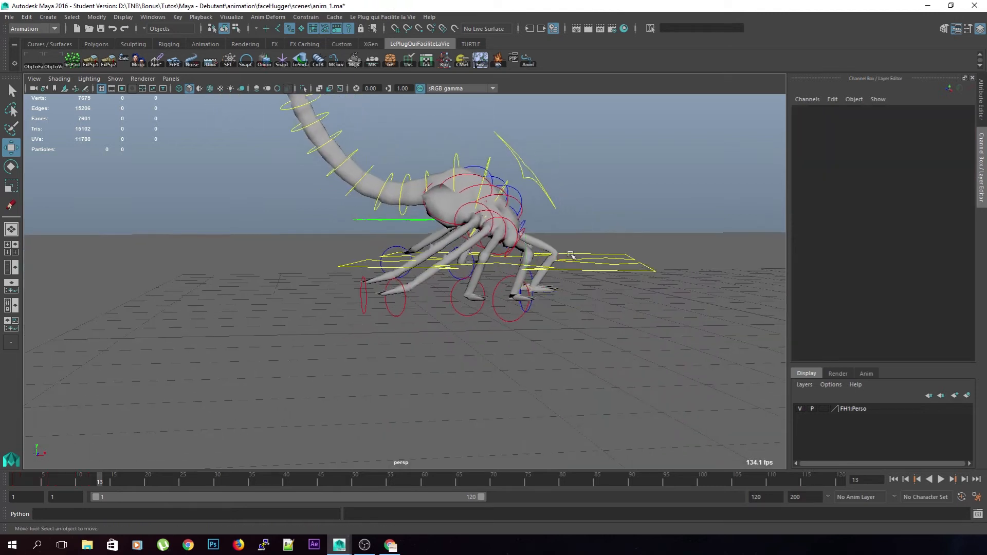
Shift the middle right leg controls so those legs gather under the raised body
{"action": "left_click_drag", "start_coordinate": [352, 307], "coordinate": [463, 362]}
{"action": "left_click", "coordinate": [430, 314]}
{"action": "left_click", "coordinate": [489, 326]}
{"action": "left_click_drag", "start_coordinate": [483, 318], "coordinate": [522, 324]}
{"action": "left_click", "coordinate": [441, 326]}
{"action": "left_click_drag", "start_coordinate": [428, 315], "coordinate": [478, 322]}
{"action": "mouse_move", "coordinate": [488, 331]}
{"action": "left_mouse_down", "text": "alt"}
{"action": "mouse_move", "coordinate": [458, 344]}
{"action": "mouse_move", "coordinate": [365, 295]}
{"action": "mouse_move", "coordinate": [416, 360]}
{"action": "mouse_move", "coordinate": [436, 340]}
{"action": "mouse_move", "coordinate": [509, 337]}
{"action": "mouse_move", "coordinate": [496, 335]}
{"action": "mouse_move", "coordinate": [490, 351]}
{"action": "left_mouse_up", "text": "alt"}
Rotate the foremost right leg control so its foot points down
{"action": "left_click", "coordinate": [508, 333]}
{"action": "key", "text": "e"}
{"action": "left_click", "coordinate": [636, 224]}
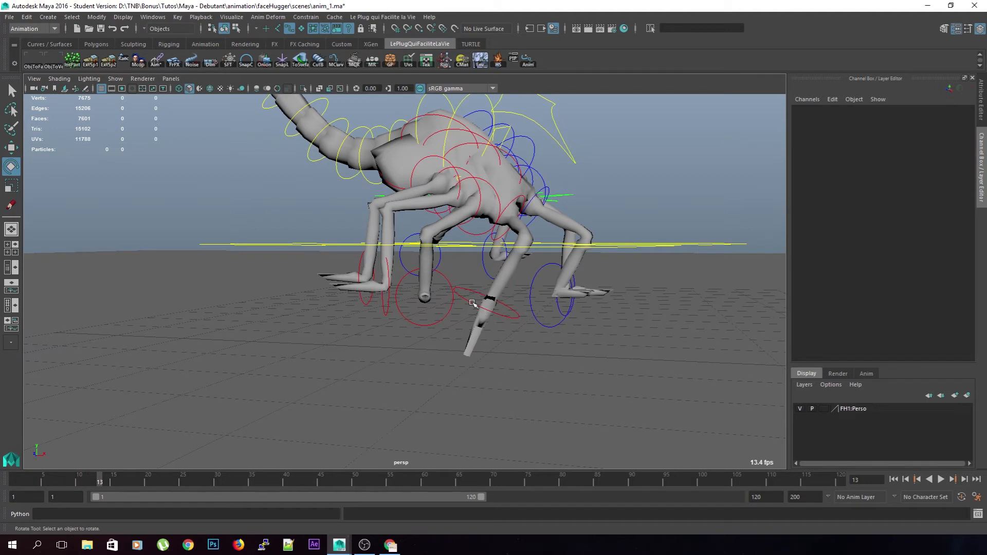
Rotate c_leg3_R to about -245, 24, -297° and move it to about 0.86, -0.17, 2.76
{"action": "left_click", "coordinate": [451, 309]}
{"action": "left_click_drag", "start_coordinate": [455, 302], "coordinate": [436, 345]}
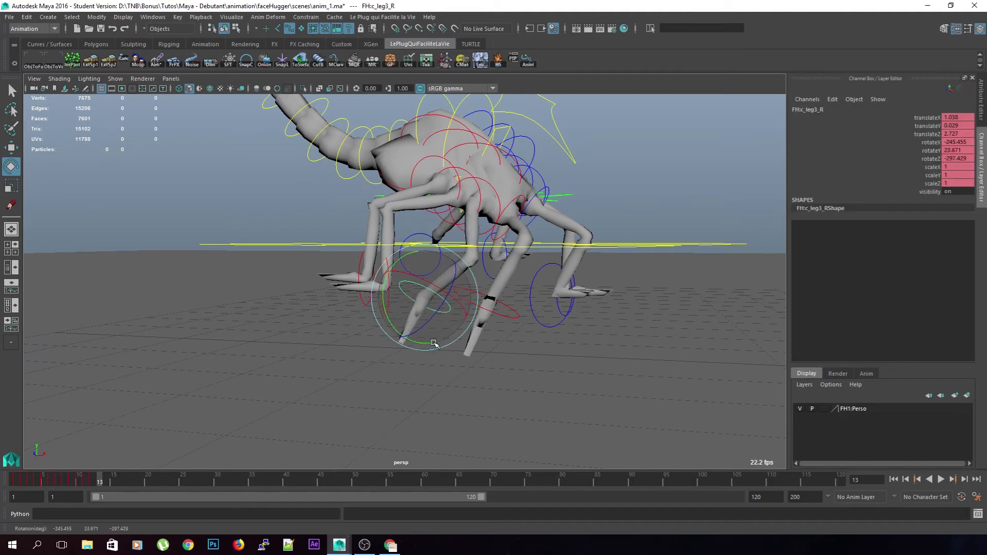
{"action": "key", "text": "w"}
{"action": "middle_click_drag", "start_coordinate": [435, 314], "coordinate": [410, 323]}
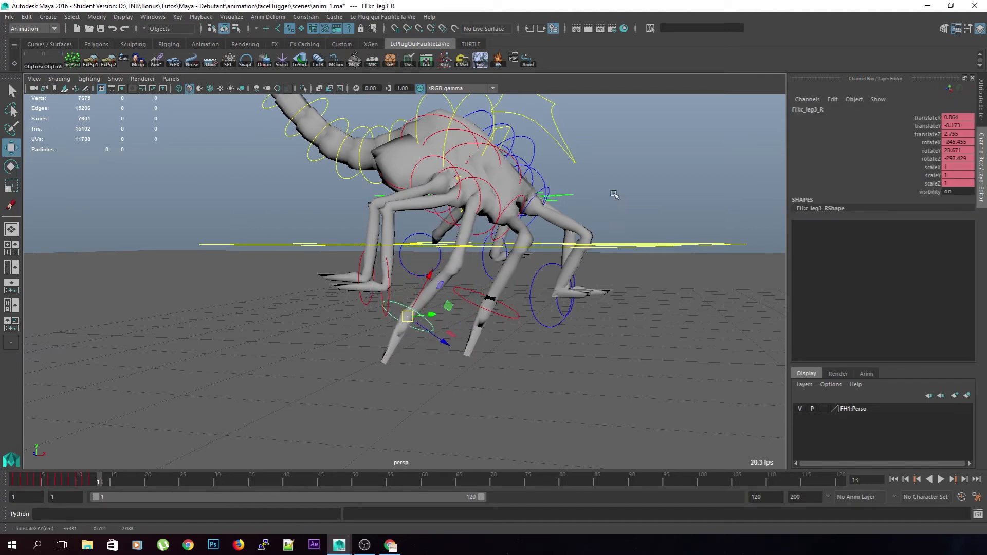
{"action": "left_click", "coordinate": [615, 194]}
{"action": "left_click_drag", "start_coordinate": [615, 195], "coordinate": [589, 220], "text": "alt"}
Rotate the c_leg4_R control so its foot points down and backward
{"action": "left_click", "coordinate": [427, 276]}
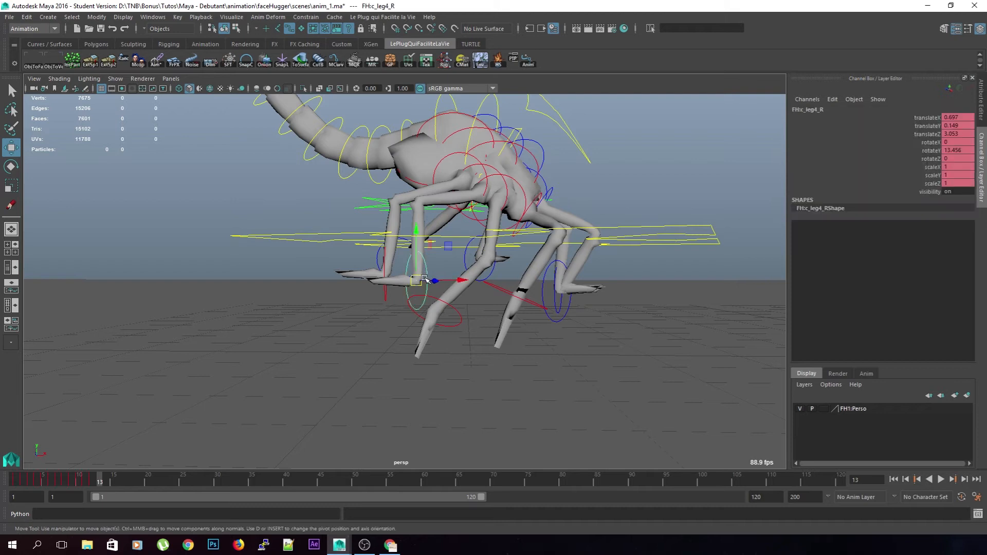
{"action": "key", "text": "e"}
{"action": "left_click_drag", "start_coordinate": [410, 251], "coordinate": [383, 303]}
{"action": "key", "text": "w"}
{"action": "left_click", "coordinate": [666, 182]}
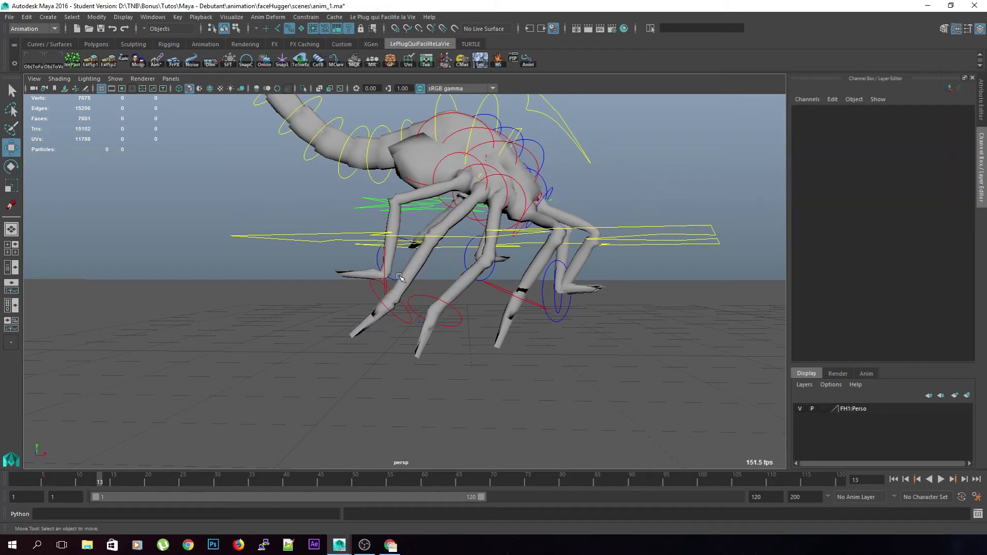
Angle the remaining legs' feet downward, setting c_legAv_L_Av to about 0.4, -0.29, 0.76 with rotation 170, 52, 28°
{"action": "left_click", "coordinate": [376, 260]}
{"action": "left_click_drag", "start_coordinate": [376, 260], "coordinate": [379, 273], "text": "alt"}
{"action": "left_click", "coordinate": [406, 296]}
{"action": "key", "text": "e"}
{"action": "left_click_drag", "start_coordinate": [553, 304], "coordinate": [456, 331]}
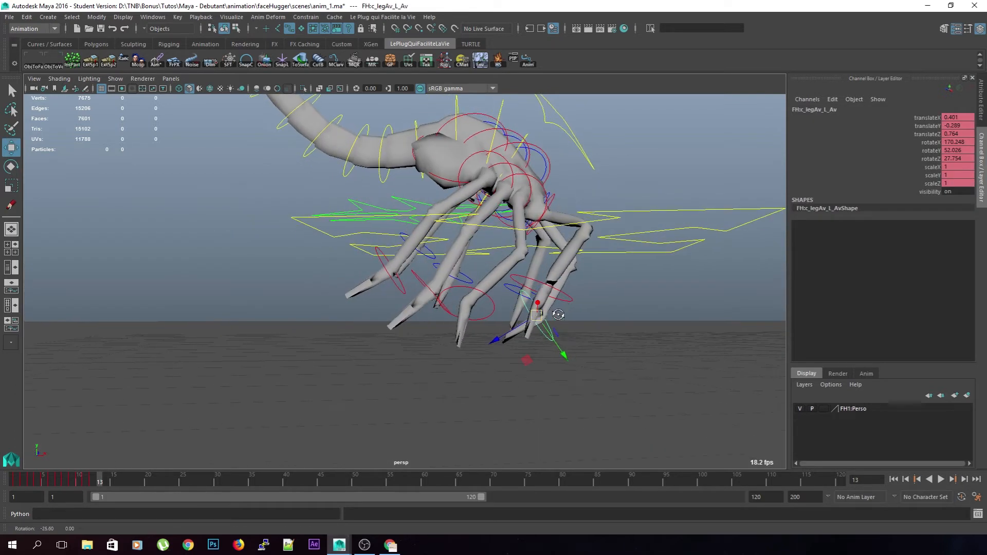
{"action": "left_click", "coordinate": [569, 298]}
{"action": "key", "text": "e"}
{"action": "left_click", "coordinate": [483, 293]}
Select all of the facehugger's controls and key the takeoff pose at frame 13
{"action": "scroll", "coordinate": [501, 341], "scroll_direction": "down", "scroll_amount": 5}
{"action": "scroll", "coordinate": [459, 348], "scroll_direction": "down", "scroll_amount": 6}
{"action": "left_click", "coordinate": [513, 218]}
{"action": "left_click_drag", "start_coordinate": [519, 177], "coordinate": [325, 313]}
{"action": "left_click", "coordinate": [518, 218]}
{"action": "scroll", "coordinate": [496, 239], "scroll_direction": "up", "scroll_amount": 3}
Step back and forth through the frames leading to frame 13 to check the takeoff motion
{"action": "key", "text": "alt+comma"}
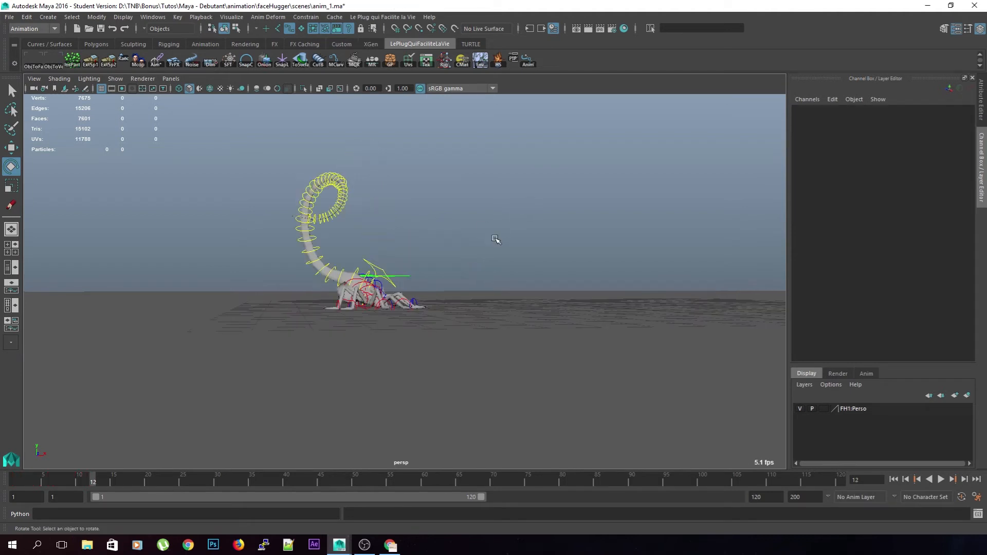
{"action": "key", "text": "alt+comma"}
{"action": "key", "text": "alt+period"}
{"action": "key", "text": "alt+period"}
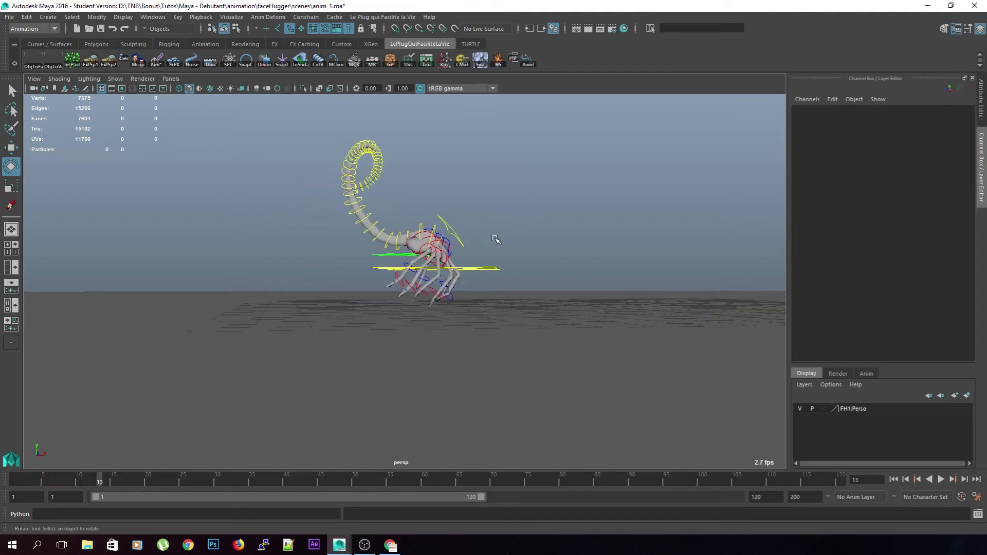
{"action": "key", "text": "alt+comma"}
{"action": "key", "text": "alt+comma"}
{"action": "key", "text": "alt+comma"}
{"action": "key", "text": "alt+period"}
{"action": "key", "text": "alt+period"}
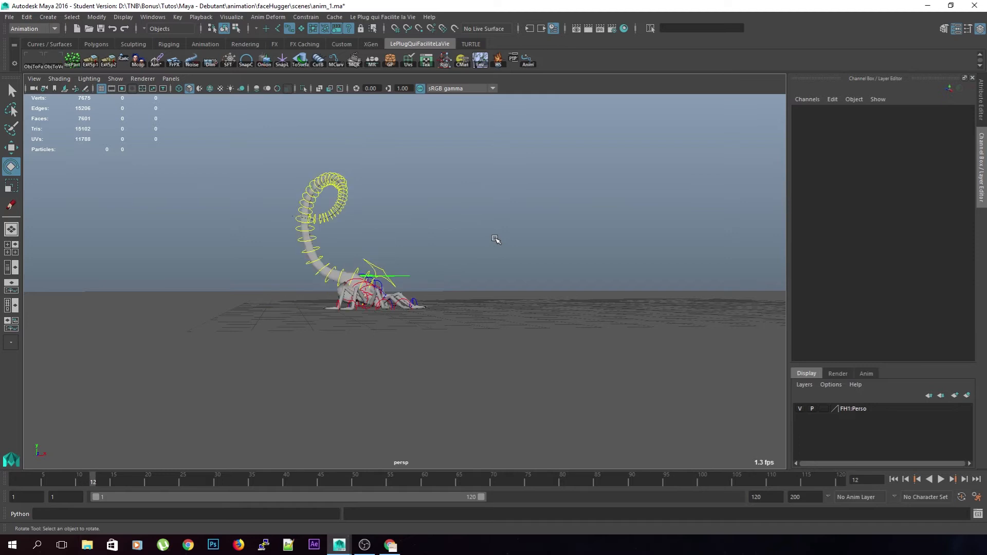
{"action": "key", "text": "alt+comma"}
{"action": "key", "text": "alt+comma"}
{"action": "key", "text": "alt+period"}
{"action": "key", "text": "alt+comma"}
{"action": "key", "text": "alt+period"}
{"action": "key", "text": "alt+period"}
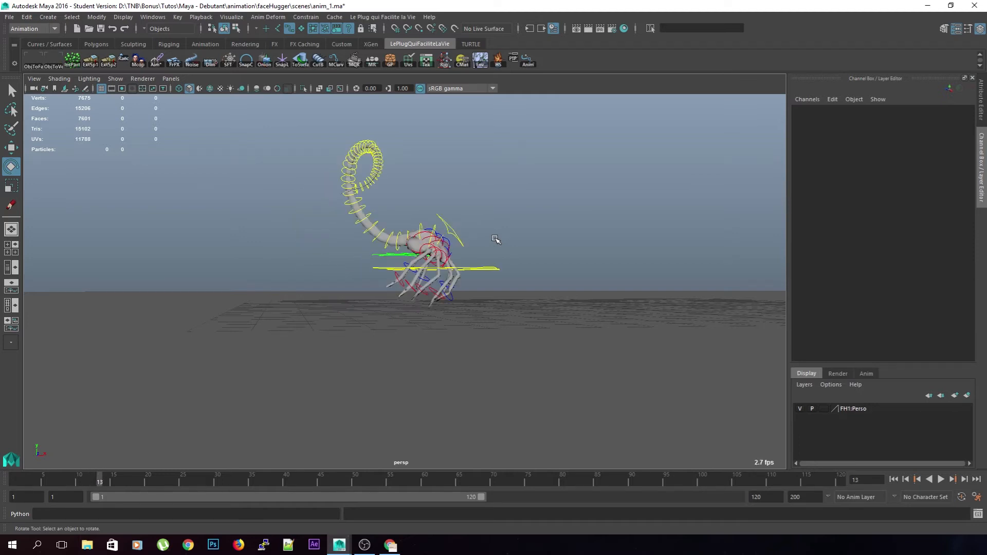
Raise the facehugger well above the ground and farther forward with the c_walk control at frame 13
{"action": "left_click", "coordinate": [480, 270]}
{"action": "scroll", "coordinate": [481, 272], "scroll_direction": "down", "scroll_amount": 6}
{"action": "key", "text": "w"}
{"action": "left_click_drag", "start_coordinate": [476, 293], "coordinate": [507, 304], "text": "alt"}
{"action": "left_click", "coordinate": [430, 311]}
{"action": "left_click_drag", "start_coordinate": [409, 314], "coordinate": [397, 329], "text": "alt"}
Move the c_scalePattes control up to the airborne body, at about 8.39, 7.07, 2.36
{"action": "left_click", "coordinate": [335, 285]}
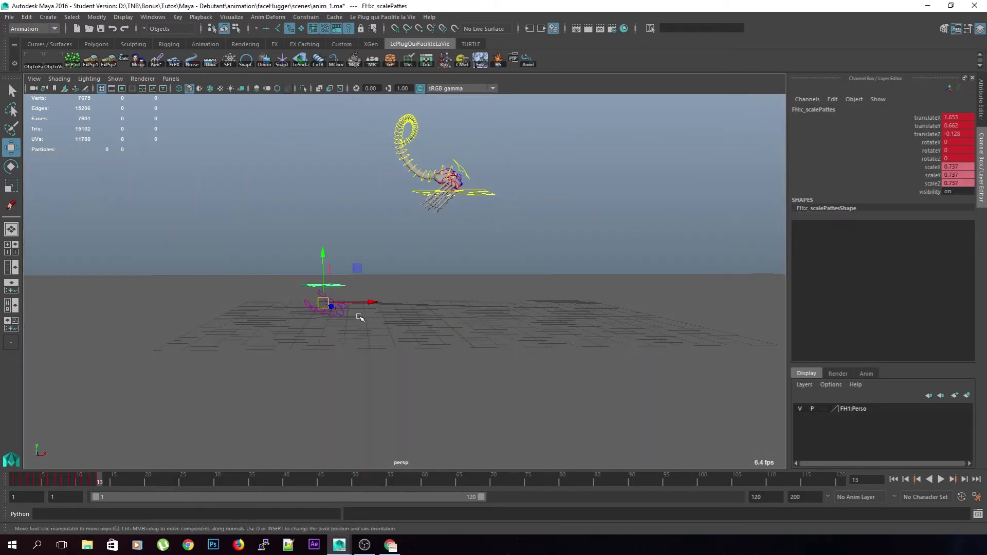
{"action": "left_click_drag", "start_coordinate": [311, 304], "coordinate": [435, 199]}
{"action": "left_click_drag", "start_coordinate": [494, 235], "coordinate": [426, 254], "text": "alt"}
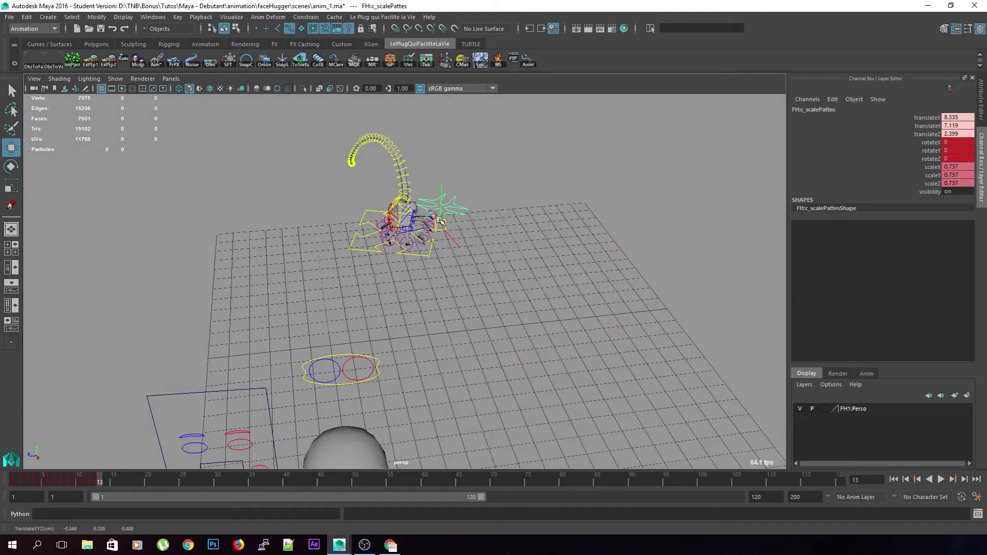
{"action": "left_click_drag", "start_coordinate": [441, 222], "coordinate": [512, 225], "text": "alt"}
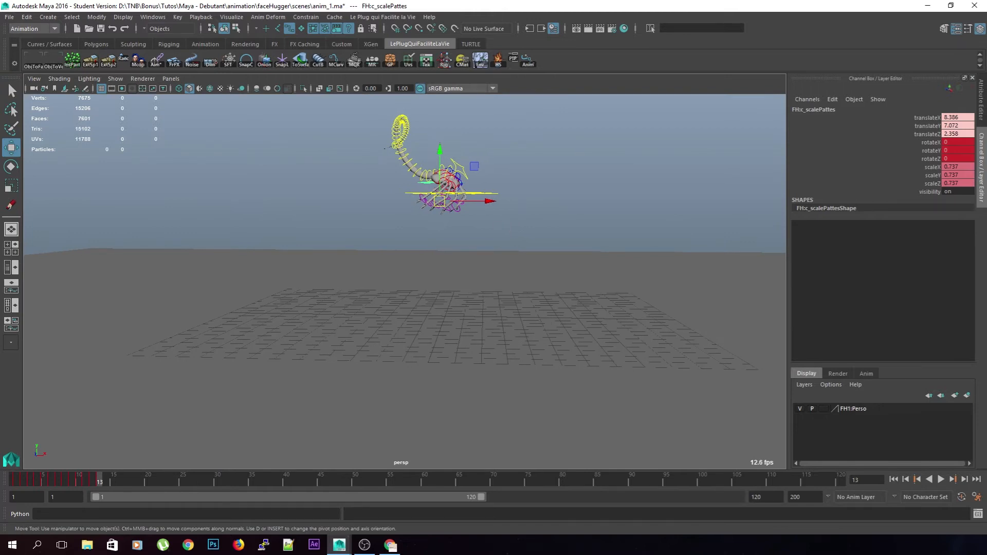
{"action": "left_click_drag", "start_coordinate": [155, 270], "coordinate": [375, 385], "text": "alt"}
{"action": "left_click_drag", "start_coordinate": [462, 238], "coordinate": [454, 241]}
Rotate c_legAv_R_Av to about 99° in X and move it to about 1.12, 0.89, 2.24
{"action": "left_click_drag", "start_coordinate": [424, 281], "coordinate": [417, 336], "text": "alt"}
{"action": "left_click", "coordinate": [538, 229]}
{"action": "left_click_drag", "start_coordinate": [335, 231], "coordinate": [334, 231]}
{"action": "left_click_drag", "start_coordinate": [385, 248], "coordinate": [303, 198], "text": "alt"}
{"action": "left_click", "coordinate": [470, 334]}
{"action": "left_click", "coordinate": [398, 265]}
{"action": "left_click_drag", "start_coordinate": [293, 224], "coordinate": [393, 230], "text": "alt"}
{"action": "key", "text": "e"}
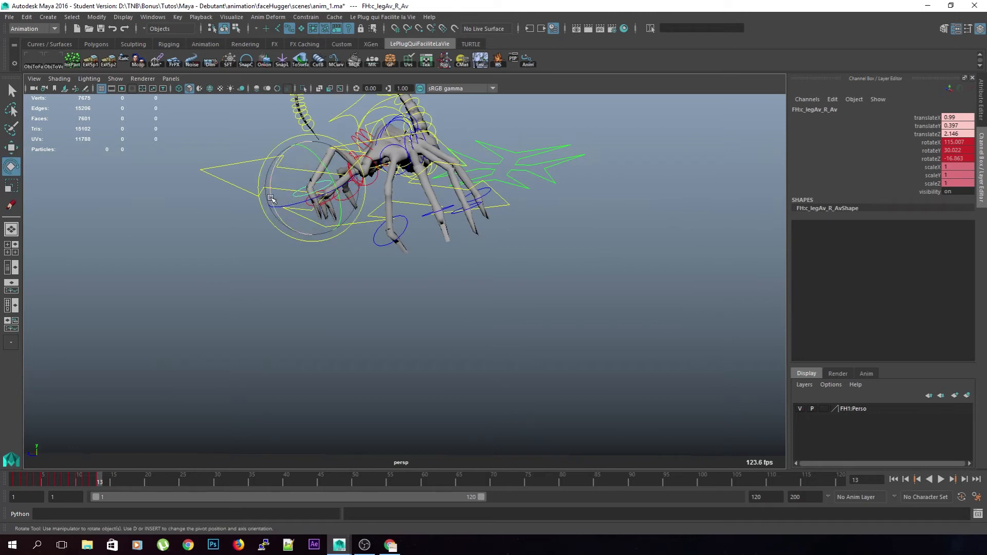
{"action": "left_click_drag", "start_coordinate": [271, 199], "coordinate": [282, 139]}
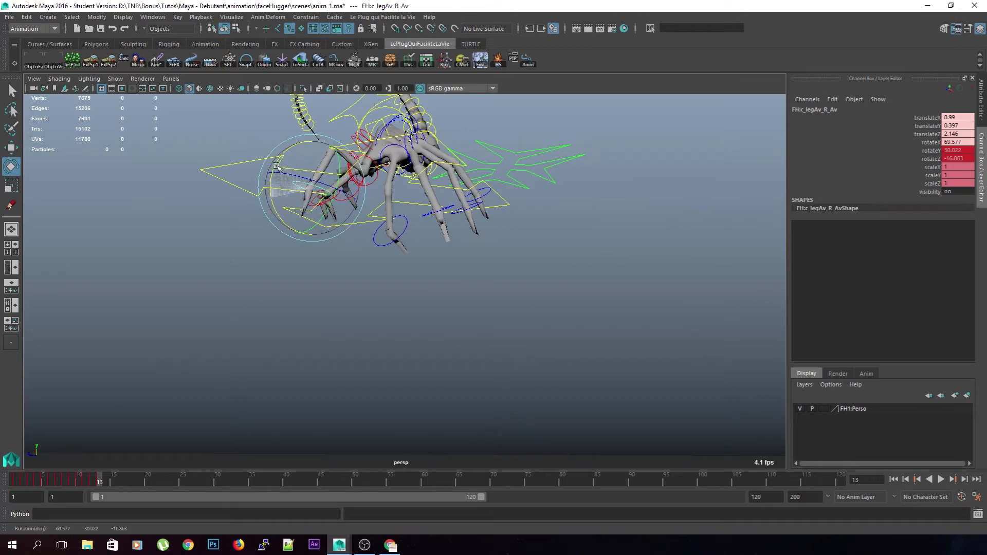
{"action": "key", "text": "w"}
{"action": "left_click_drag", "start_coordinate": [281, 186], "coordinate": [332, 243], "text": "alt"}
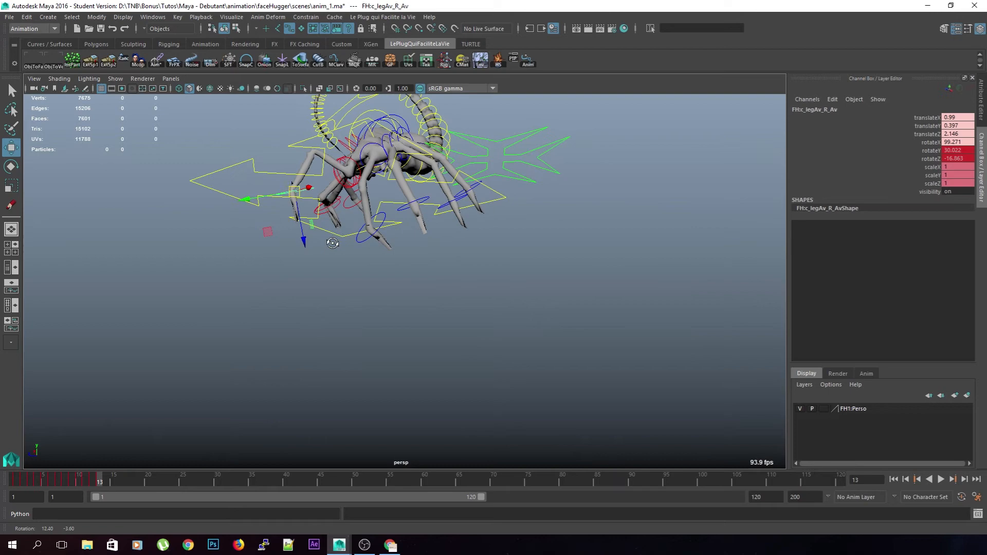
{"action": "left_click_drag", "start_coordinate": [296, 189], "coordinate": [425, 196]}
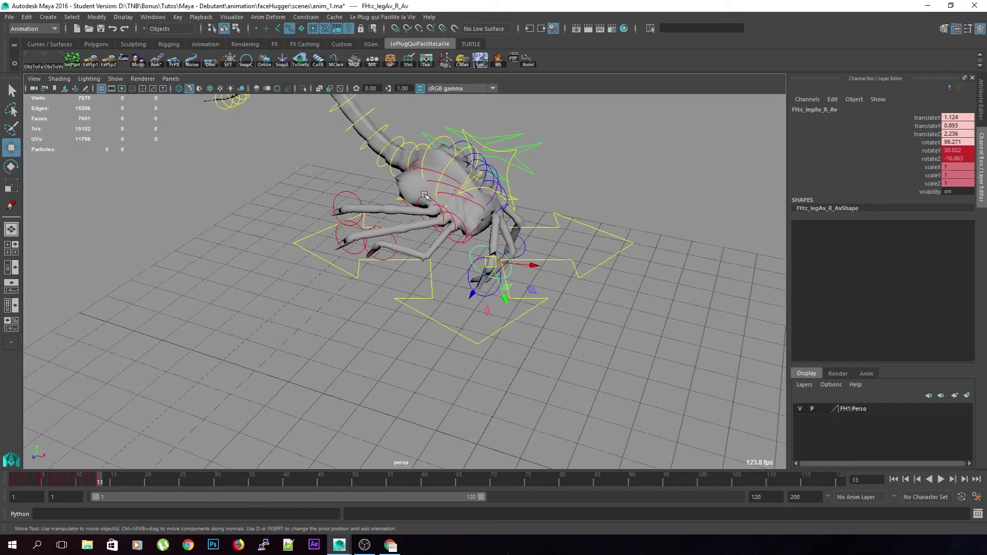
Shift the c_hipAv control slightly to adjust the front of the facehugger's body
{"action": "left_click", "coordinate": [473, 249]}
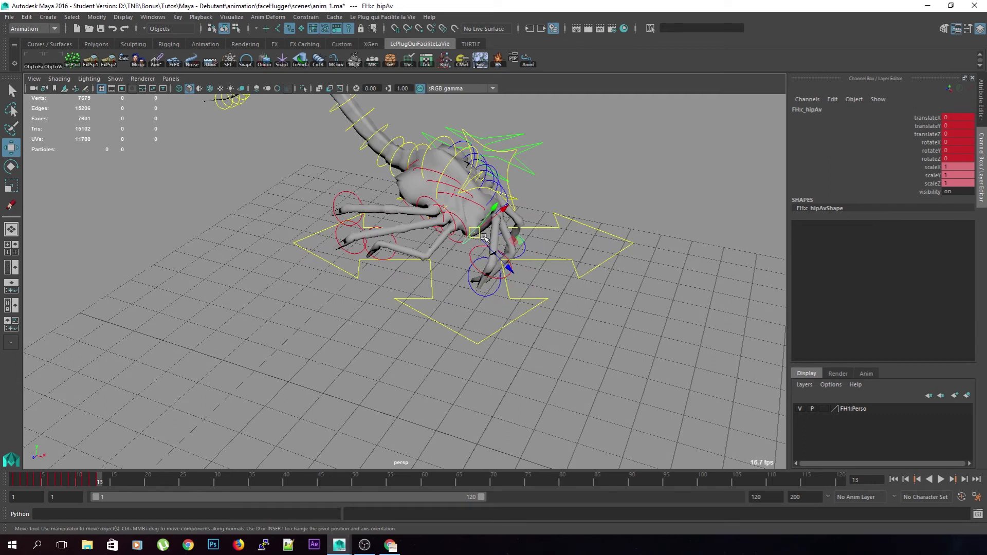
{"action": "key", "text": "e"}
{"action": "key", "text": "w"}
{"action": "left_click_drag", "start_coordinate": [491, 218], "coordinate": [479, 220]}
{"action": "left_click_drag", "start_coordinate": [479, 219], "coordinate": [547, 185], "text": "alt"}
Rotate the c_meta control to about -13, -10, -27°
{"action": "left_click", "coordinate": [475, 185]}
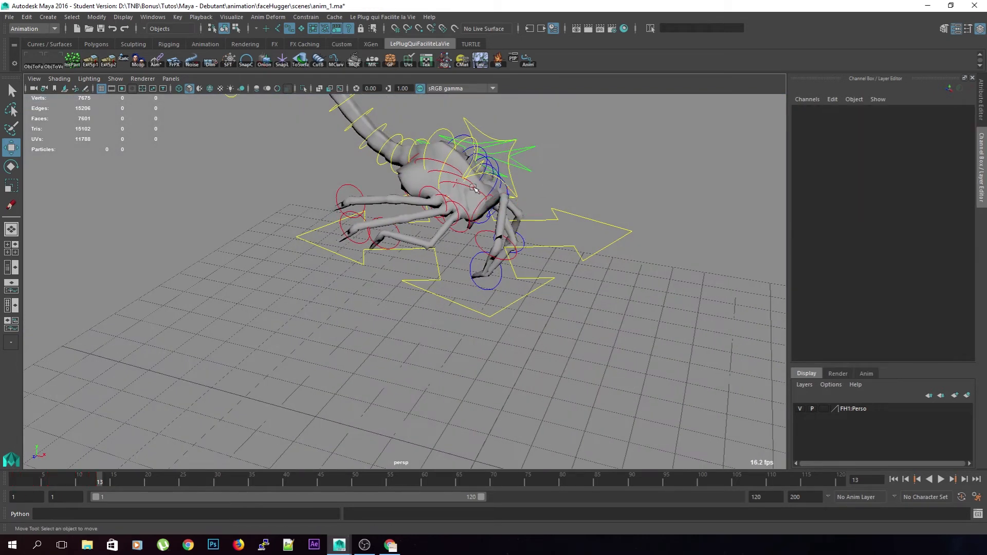
{"action": "left_click", "coordinate": [473, 189]}
{"action": "key", "text": "e"}
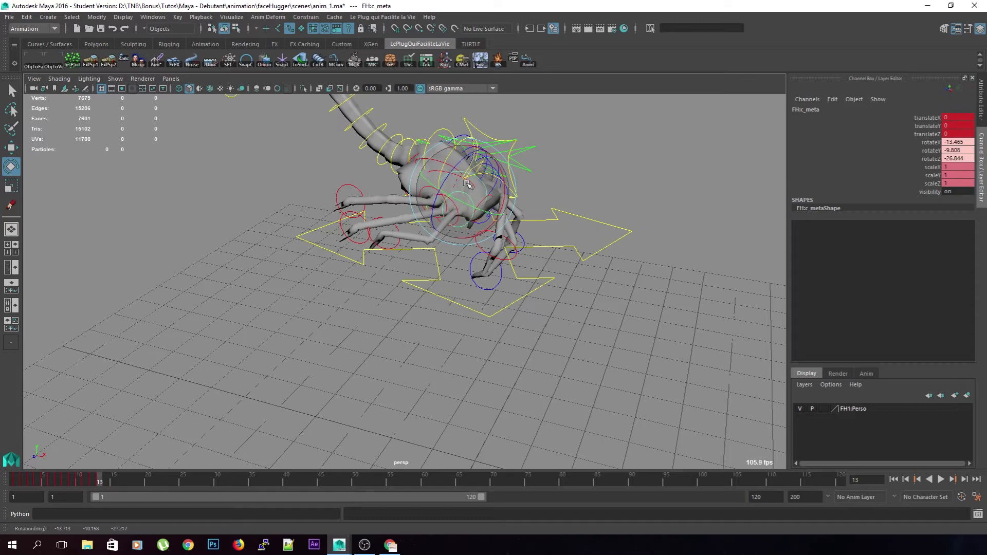
{"action": "left_click_drag", "start_coordinate": [472, 187], "coordinate": [430, 199], "text": "alt"}
{"action": "left_click", "coordinate": [600, 161]}
{"action": "left_click_drag", "start_coordinate": [601, 161], "coordinate": [663, 213], "text": "alt"}
Reposition the right leg controls to spread and bend those legs in midair
{"action": "left_click", "coordinate": [383, 271]}
{"action": "key", "text": "w"}
{"action": "left_click_drag", "start_coordinate": [380, 272], "coordinate": [394, 323]}
{"action": "key", "text": "e"}
{"action": "key", "text": "w"}
{"action": "left_click", "coordinate": [401, 305]}
{"action": "left_click_drag", "start_coordinate": [393, 289], "coordinate": [456, 234]}
{"action": "middle_click_drag", "start_coordinate": [456, 233], "coordinate": [462, 231]}
{"action": "left_click_drag", "start_coordinate": [462, 232], "coordinate": [447, 267], "text": "alt"}
Raise another leg control closer to the facehugger's body and fine-tune its placement
{"action": "left_click_drag", "start_coordinate": [374, 267], "coordinate": [348, 306], "text": "alt"}
{"action": "left_click", "coordinate": [353, 283]}
{"action": "left_click_drag", "start_coordinate": [356, 251], "coordinate": [394, 198]}
{"action": "key", "text": "e"}
{"action": "key", "text": "w"}
{"action": "left_click_drag", "start_coordinate": [387, 232], "coordinate": [378, 216]}
{"action": "left_click_drag", "start_coordinate": [378, 216], "coordinate": [395, 262], "text": "alt"}
Rotate the c_meta2 control to adjust how the legs attach at the facehugger's side
{"action": "left_click", "coordinate": [395, 249]}
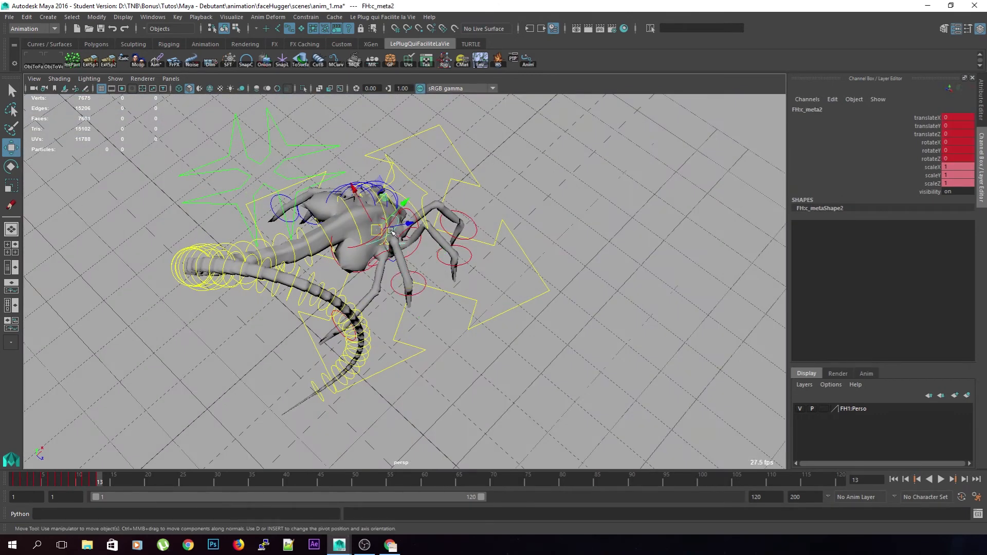
{"action": "key", "text": "e"}
{"action": "left_click_drag", "start_coordinate": [391, 231], "coordinate": [495, 230]}
{"action": "left_click", "coordinate": [498, 231]}
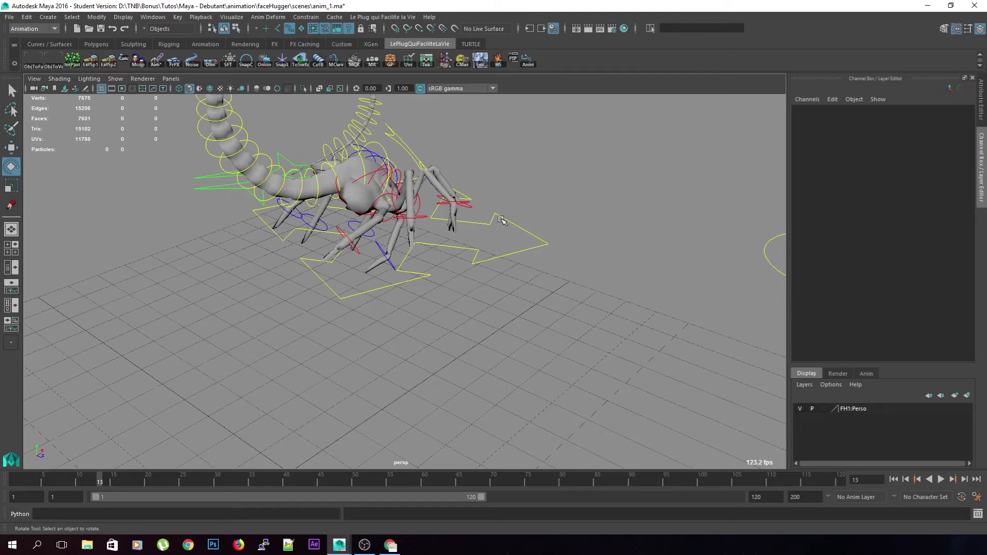
{"action": "left_click_drag", "start_coordinate": [526, 220], "coordinate": [371, 144], "text": "alt"}
{"action": "left_click", "coordinate": [364, 153]}
{"action": "left_click", "coordinate": [625, 209]}
Reposition the rearmost right leg control and move c_leg4_R to about 1.28, 1.21, 3.59
{"action": "left_click", "coordinate": [320, 249]}
{"action": "key", "text": "w"}
{"action": "left_click_drag", "start_coordinate": [319, 249], "coordinate": [315, 284]}
{"action": "key", "text": "e"}
{"action": "key", "text": "w"}
{"action": "left_click", "coordinate": [370, 314]}
{"action": "left_click_drag", "start_coordinate": [370, 314], "coordinate": [370, 305]}
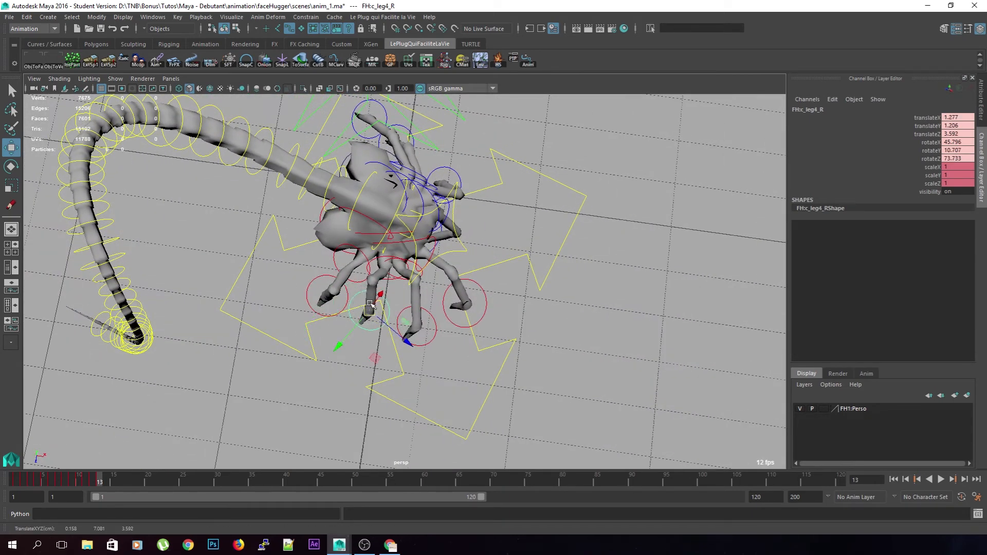
Rotate the c_hip5 control to about -12° in Y and offset it to about 0.01, -0.06, -0.07
{"action": "left_click", "coordinate": [380, 261]}
{"action": "key", "text": "e"}
{"action": "left_click_drag", "start_coordinate": [383, 266], "coordinate": [566, 241]}
{"action": "key", "text": "w"}
{"action": "scroll", "coordinate": [386, 266], "scroll_direction": "down", "scroll_amount": 3}
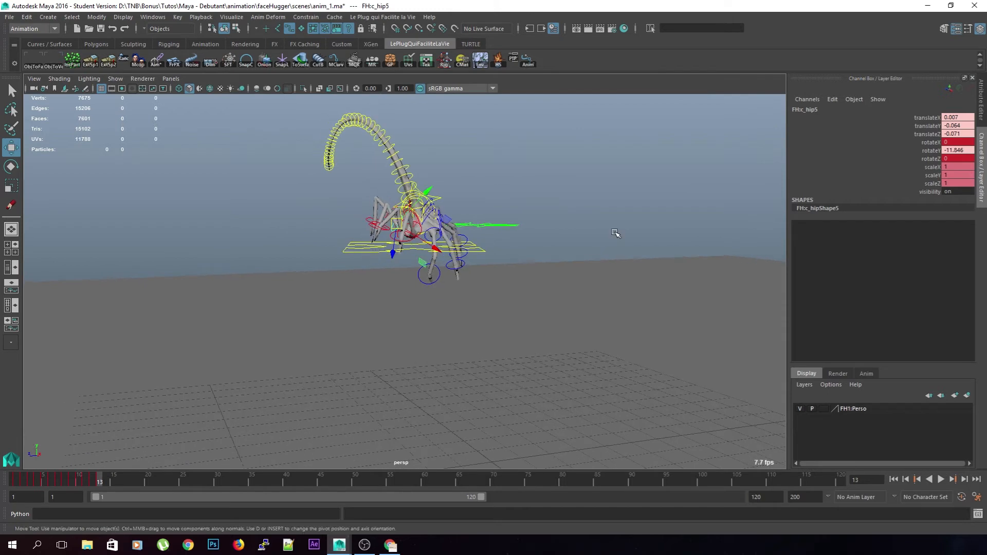
Raise the uppermost left leg control toward the facehugger's body
{"action": "left_click", "coordinate": [593, 258]}
{"action": "scroll", "coordinate": [593, 259], "scroll_direction": "up", "scroll_amount": 4}
{"action": "middle_click_drag", "start_coordinate": [593, 258], "coordinate": [497, 269], "text": "alt"}
{"action": "left_click", "coordinate": [445, 220]}
{"action": "left_click_drag", "start_coordinate": [436, 220], "coordinate": [433, 185]}
{"action": "left_click", "coordinate": [452, 248]}
Raise c_leg1_L to about -1.38, 0.93, 0.73 and c_leg_L to about -0.62, 0.75, 1.24
{"action": "left_click", "coordinate": [444, 242]}
{"action": "left_click_drag", "start_coordinate": [437, 240], "coordinate": [439, 206]}
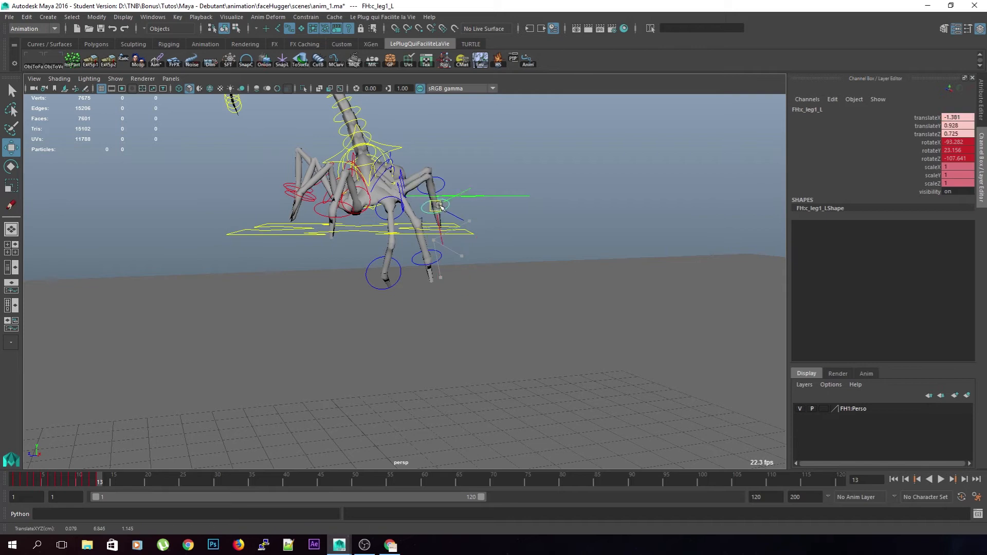
{"action": "left_click", "coordinate": [470, 244]}
{"action": "left_click", "coordinate": [439, 262]}
{"action": "left_click_drag", "start_coordinate": [427, 258], "coordinate": [426, 211]}
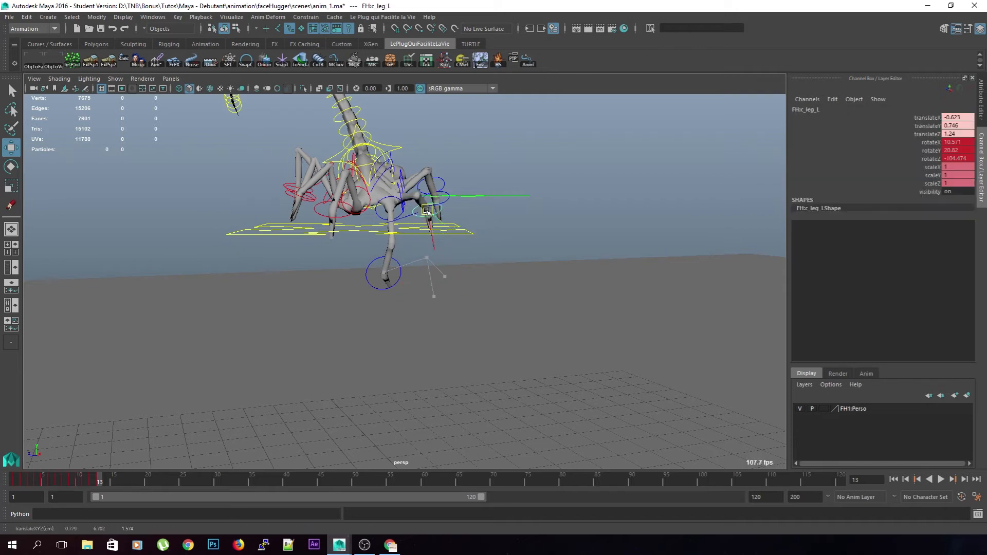
Reposition and rotate the front left leg control c_legAv_L_Av beneath the facehugger's body
{"action": "left_click", "coordinate": [508, 218]}
{"action": "left_click", "coordinate": [398, 283]}
{"action": "left_click_drag", "start_coordinate": [384, 273], "coordinate": [388, 230]}
{"action": "left_click_drag", "start_coordinate": [437, 257], "coordinate": [370, 229], "text": "alt"}
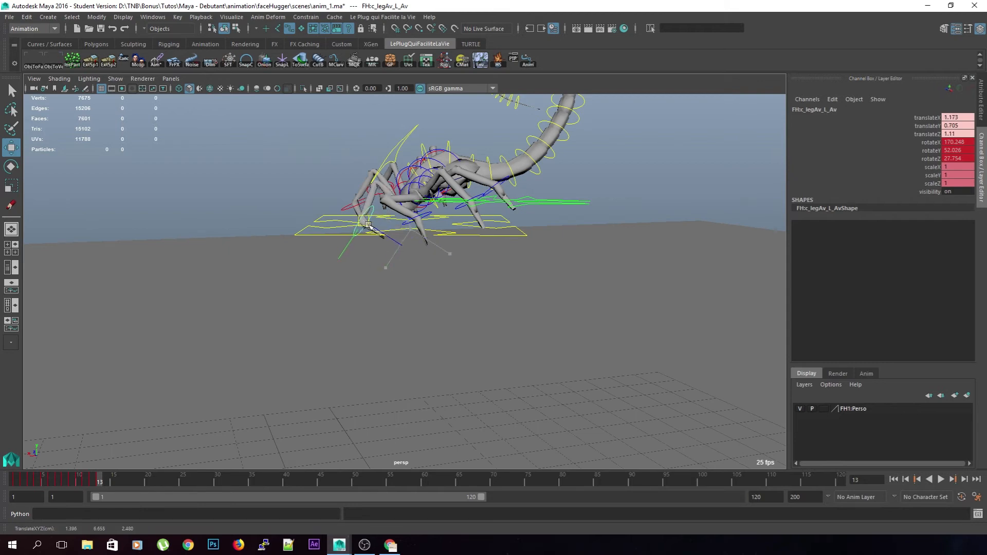
{"action": "key", "text": "ctrl+z"}
{"action": "left_click_drag", "start_coordinate": [416, 231], "coordinate": [368, 217]}
{"action": "key", "text": "e"}
{"action": "left_click_drag", "start_coordinate": [405, 257], "coordinate": [362, 271]}
{"action": "key", "text": "w"}
{"action": "left_click_drag", "start_coordinate": [372, 218], "coordinate": [479, 247]}
Rotate the left leg control next to the front left one
{"action": "left_click", "coordinate": [393, 234]}
{"action": "key", "text": "e"}
{"action": "left_click_drag", "start_coordinate": [447, 191], "coordinate": [489, 293]}
{"action": "left_click", "coordinate": [625, 214]}
Rotate c_leg1_L to about -64° in X and move it to about -0.87, 0.99, 1.00
{"action": "left_click", "coordinate": [481, 247]}
{"action": "left_click_drag", "start_coordinate": [485, 249], "coordinate": [491, 272], "text": "alt"}
{"action": "key", "text": "w"}
{"action": "key", "text": "e"}
{"action": "left_click_drag", "start_coordinate": [468, 318], "coordinate": [543, 286]}
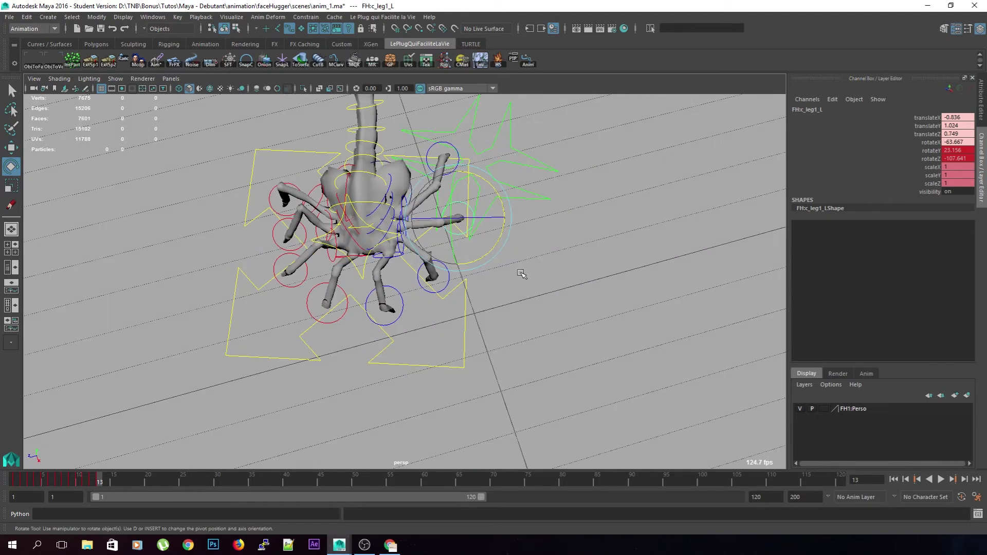
{"action": "key", "text": "w"}
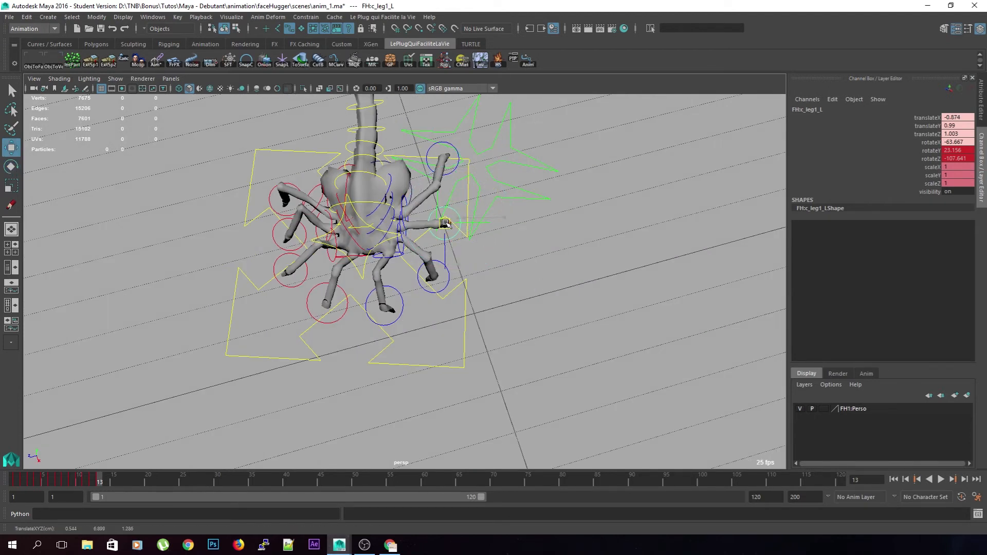
Move the rearmost left control c_leg2_L to about -1.76, 1.14, 0.95 and rotate it around X
{"action": "left_click", "coordinate": [432, 146]}
{"action": "left_click_drag", "start_coordinate": [438, 159], "coordinate": [437, 170]}
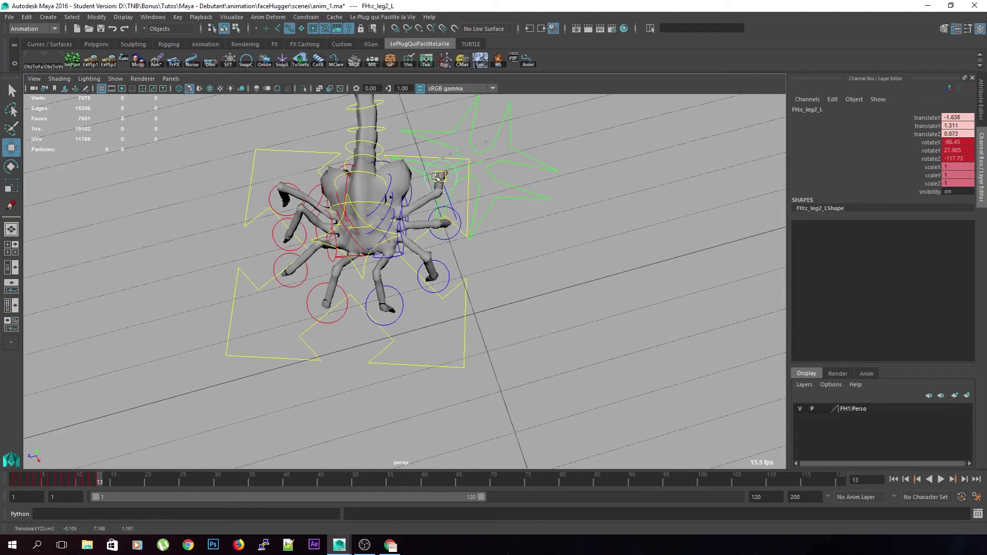
{"action": "key", "text": "e"}
{"action": "left_click_drag", "start_coordinate": [474, 209], "coordinate": [284, 160]}
{"action": "key", "text": "w"}
{"action": "left_click_drag", "start_coordinate": [402, 199], "coordinate": [344, 198]}
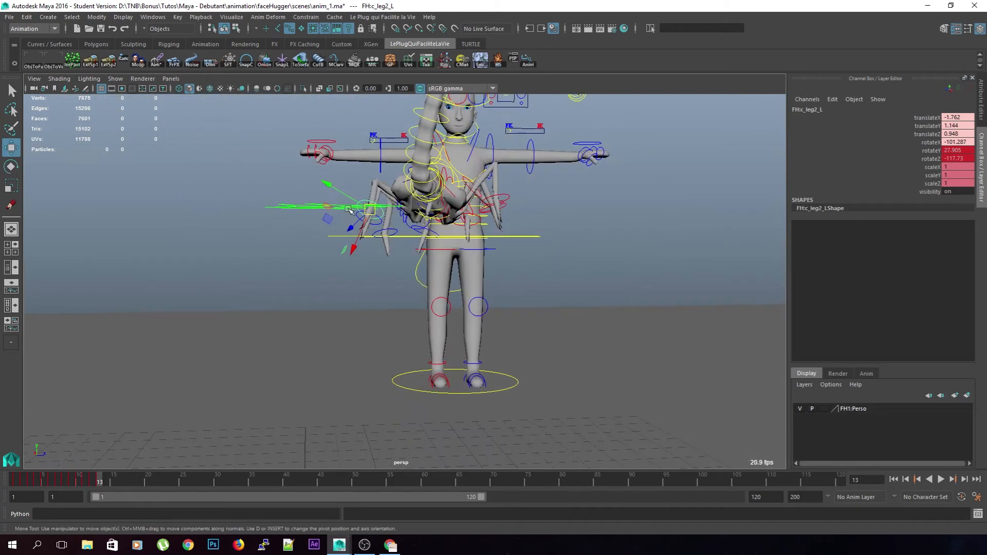
{"action": "key", "text": "e"}
{"action": "left_click_drag", "start_coordinate": [349, 241], "coordinate": [477, 256]}
{"action": "scroll", "coordinate": [362, 253], "scroll_direction": "down", "scroll_amount": 3}
{"action": "left_click", "coordinate": [561, 224]}
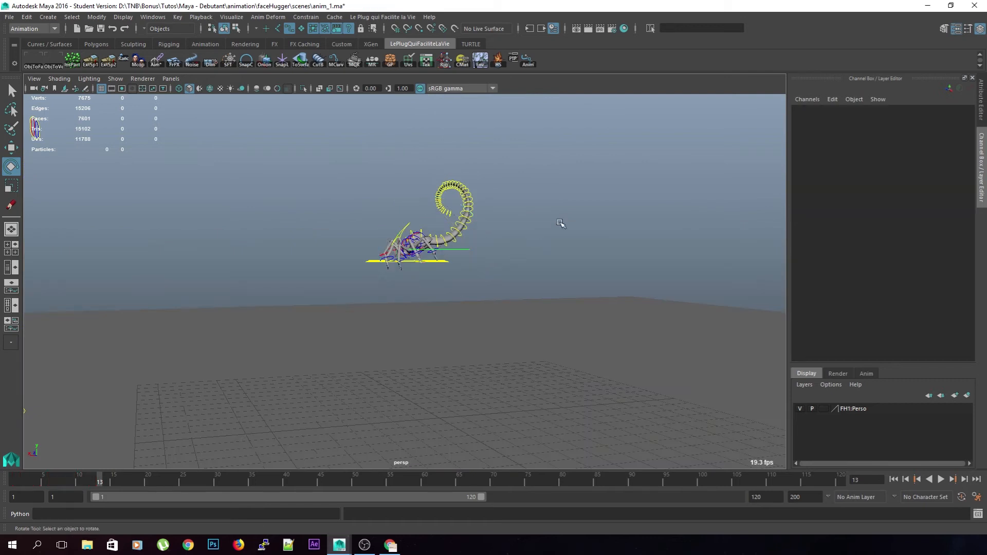
Tilt the facehugger's c_pelvis control and raise it to about 0.17, 0.46, -0.14
{"action": "scroll", "coordinate": [524, 218], "scroll_direction": "up", "scroll_amount": 4}
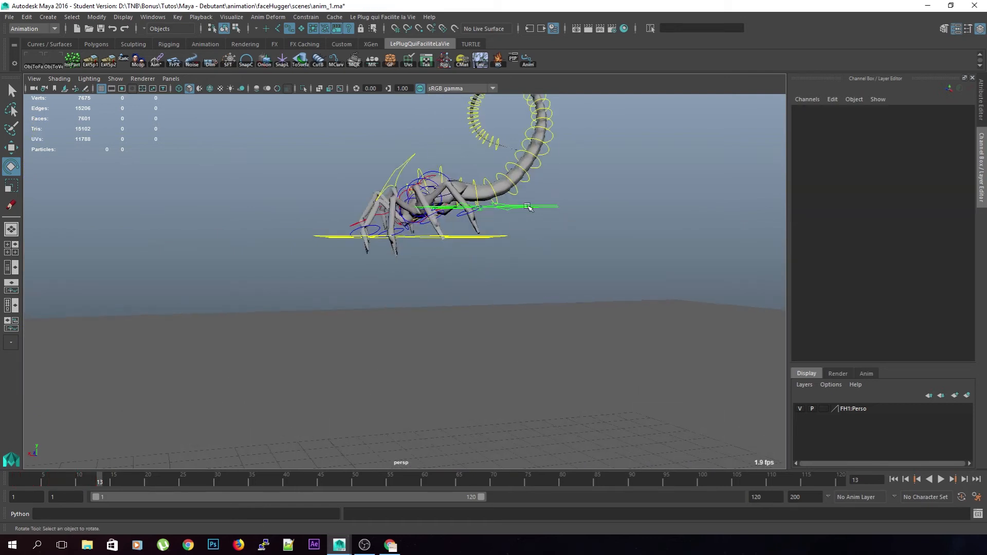
{"action": "left_click", "coordinate": [409, 172]}
{"action": "key", "text": "w"}
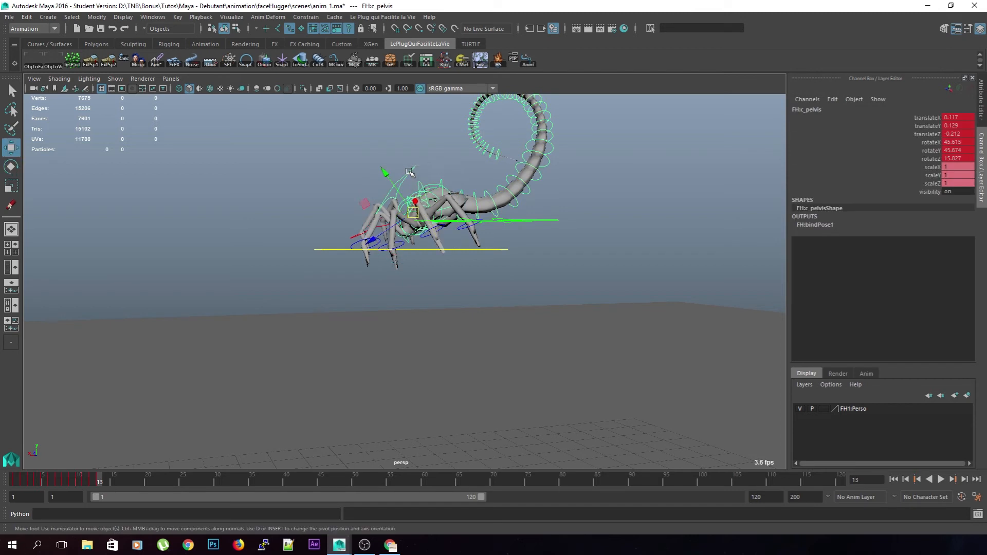
{"action": "key", "text": "e"}
{"action": "left_click_drag", "start_coordinate": [396, 181], "coordinate": [407, 198]}
{"action": "key", "text": "w"}
{"action": "left_click_drag", "start_coordinate": [407, 206], "coordinate": [509, 210], "text": "alt"}
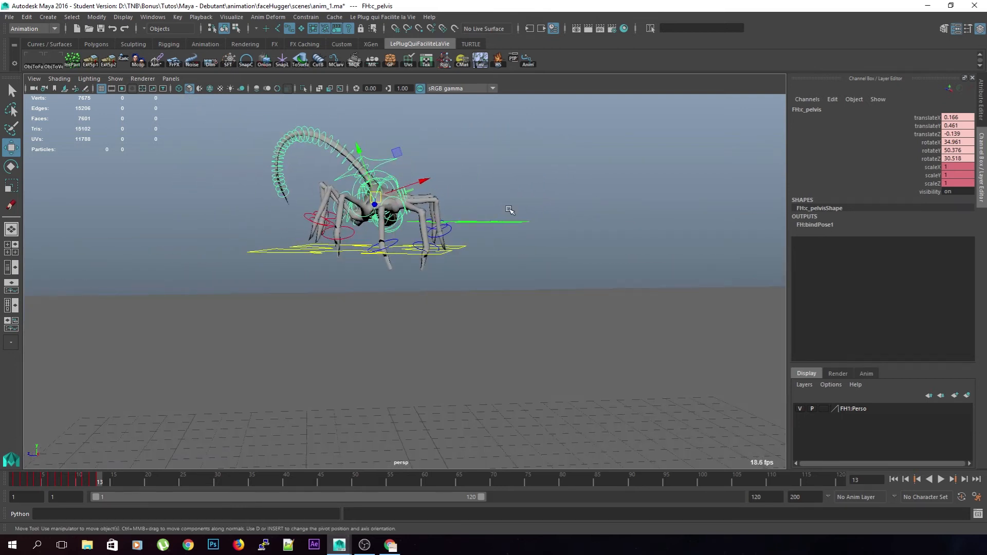
{"action": "key", "text": "e"}
{"action": "left_click_drag", "start_coordinate": [411, 185], "coordinate": [423, 173]}
{"action": "key", "text": "w"}
Try to key the midair pose on all the facehugger's controls at frame 13
{"action": "left_click_drag", "start_coordinate": [372, 197], "coordinate": [322, 296]}
{"action": "key", "text": "e"}
{"action": "key", "text": "w"}
{"action": "left_click", "coordinate": [531, 179]}
{"action": "scroll", "coordinate": [531, 188], "scroll_direction": "down", "scroll_amount": 6}
{"action": "scroll", "coordinate": [463, 218], "scroll_direction": "up", "scroll_amount": 3}
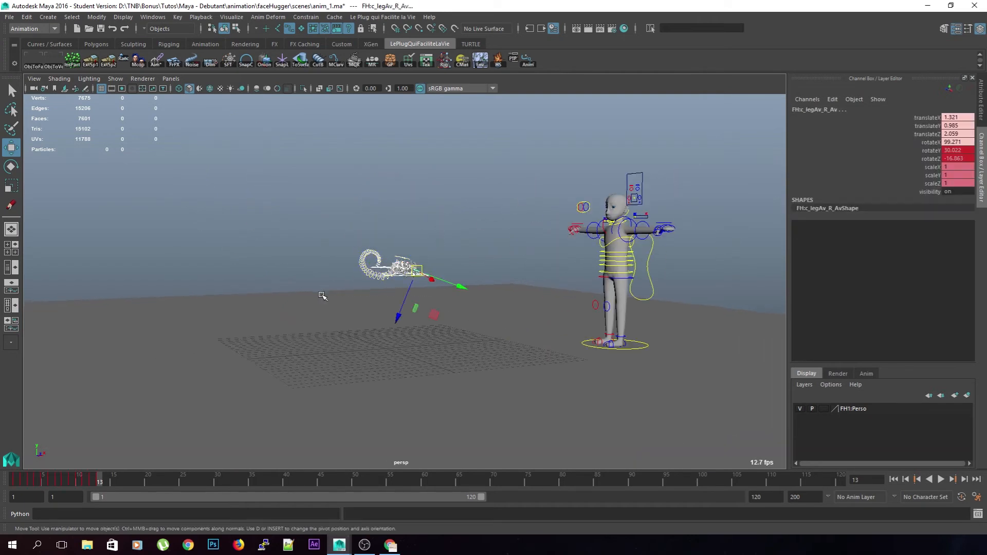
{"action": "left_click", "coordinate": [425, 198]}
{"action": "key", "text": "alt+comma"}
{"action": "key", "text": "alt+period"}
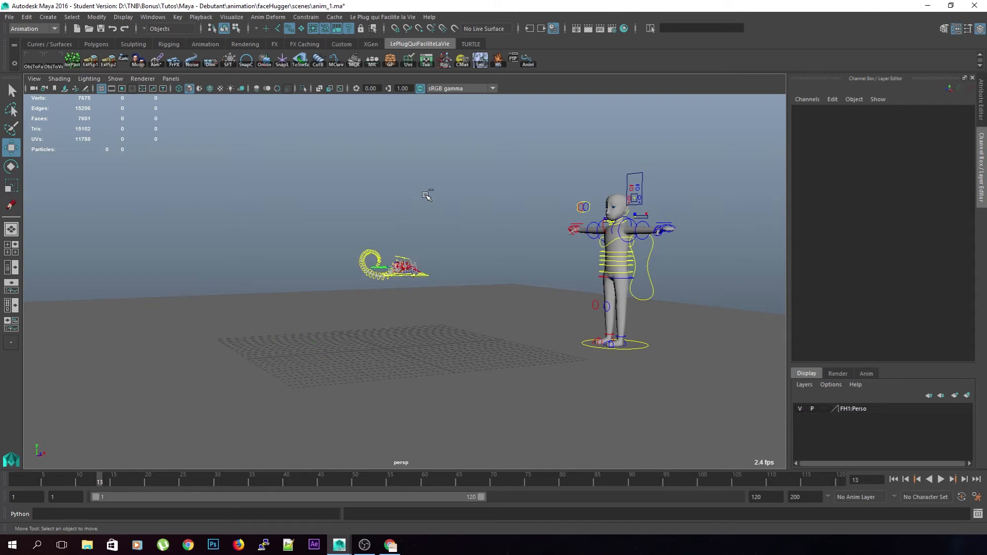
Undo the latest keys set on the facehugger's controls
{"action": "key", "text": "ctrl+z"}
{"action": "key", "text": "shift+w"}
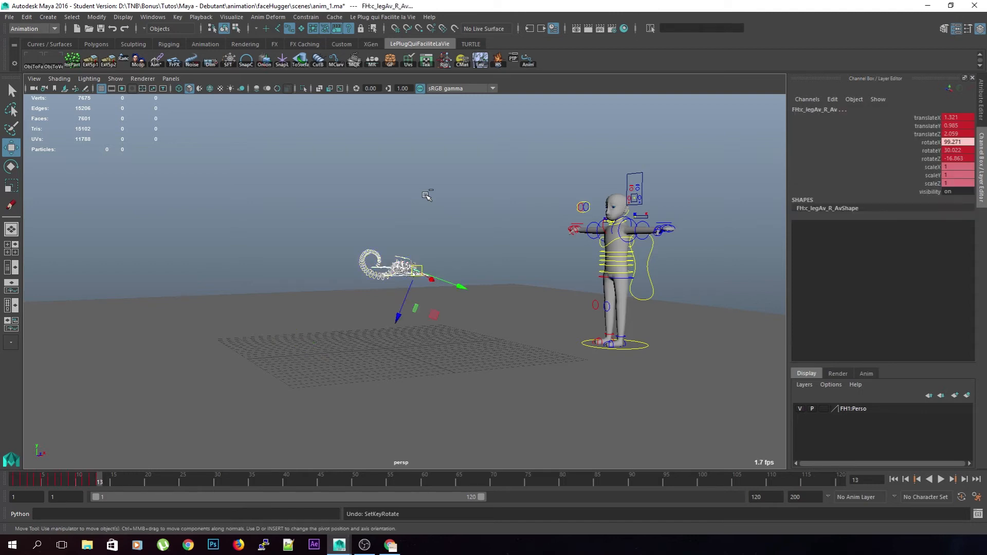
{"action": "key", "text": "ctrl+z"}
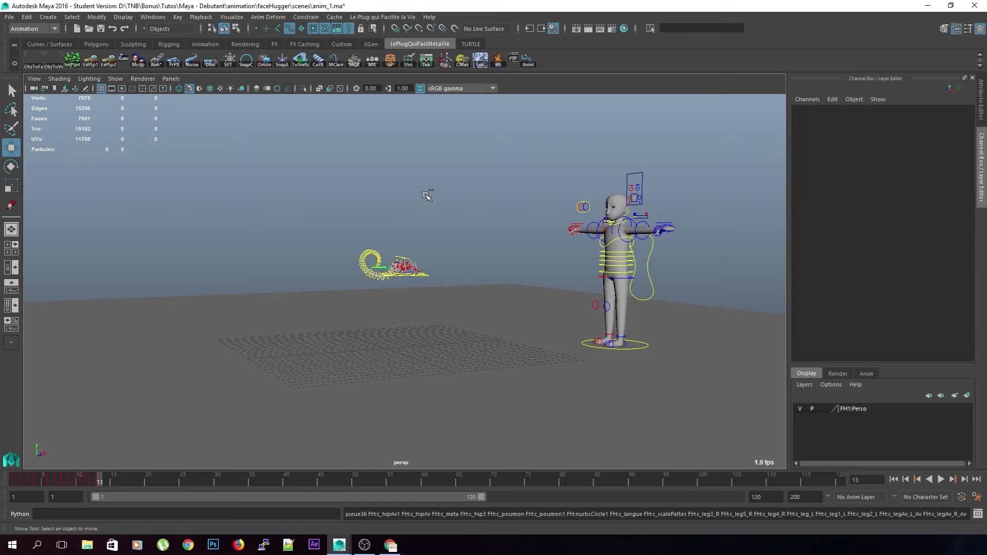
Go to frame 14 and move the facehugger's c_walk control up and forward toward the human
{"action": "left_click_drag", "start_coordinate": [440, 229], "coordinate": [330, 300]}
{"action": "key", "text": "alt+period"}
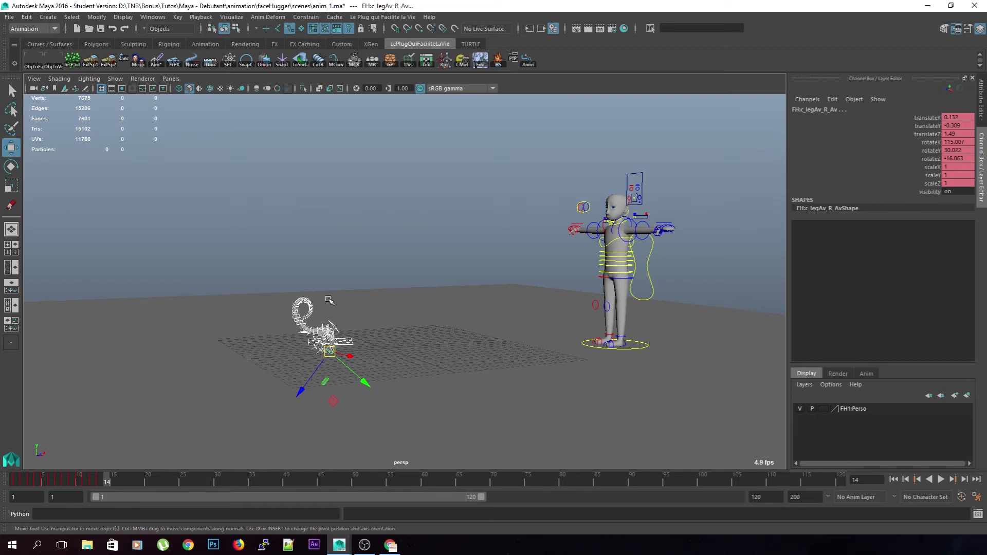
{"action": "scroll", "coordinate": [330, 299], "scroll_direction": "up", "scroll_amount": 5}
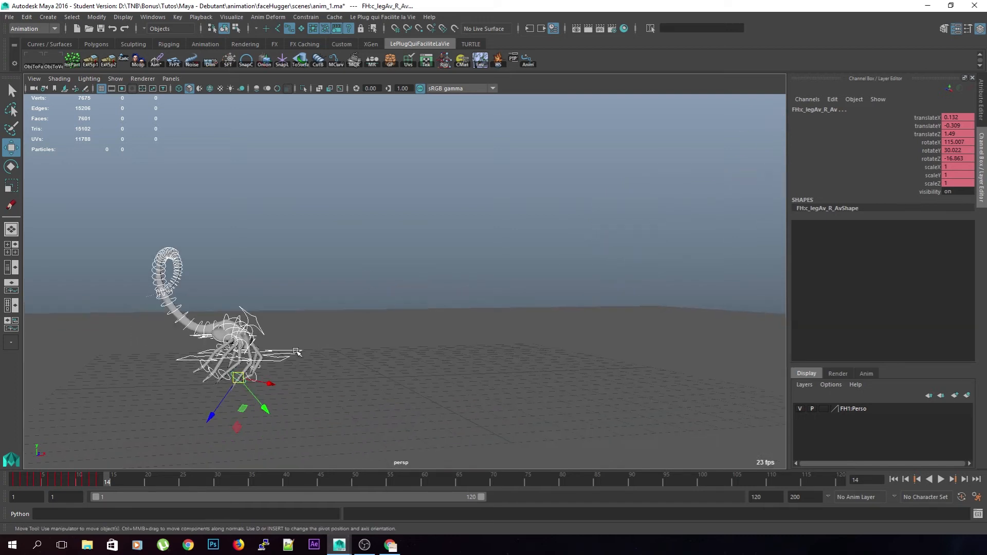
{"action": "left_click", "coordinate": [297, 352]}
{"action": "scroll", "coordinate": [408, 384], "scroll_direction": "down", "scroll_amount": 3}
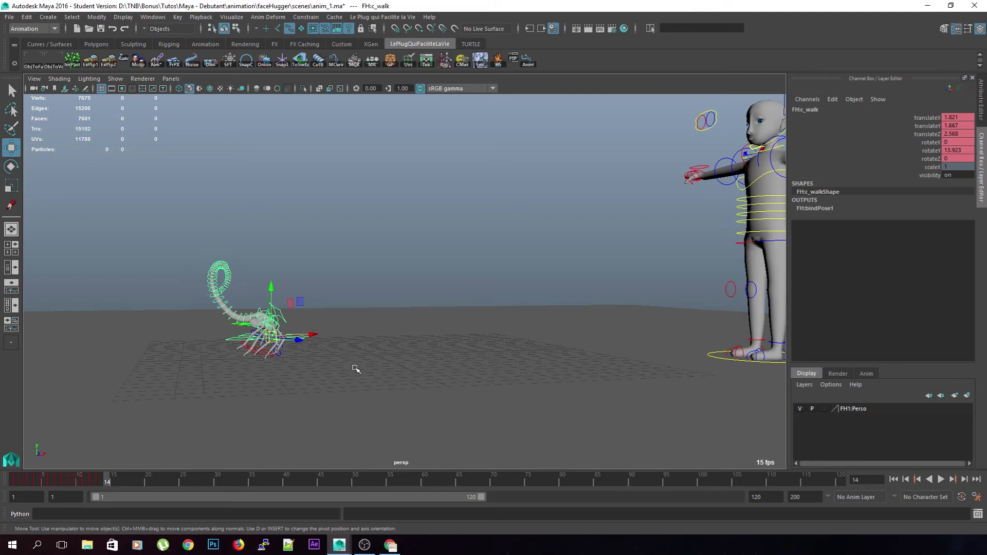
{"action": "left_click", "coordinate": [314, 354]}
{"action": "left_click", "coordinate": [300, 346]}
{"action": "left_click_drag", "start_coordinate": [298, 354], "coordinate": [465, 197]}
{"action": "mouse_move", "coordinate": [493, 253]}
{"action": "left_mouse_down", "text": "alt"}
{"action": "mouse_move", "coordinate": [511, 241]}
{"action": "mouse_move", "coordinate": [508, 253]}
{"action": "left_mouse_up", "text": "alt"}
{"action": "middle_click_drag", "start_coordinate": [508, 253], "coordinate": [495, 272], "text": "alt"}
{"action": "left_click_drag", "start_coordinate": [441, 219], "coordinate": [453, 185]}
Move the green control and leg controls left on the ground up to the facehugger's midair body
{"action": "left_click", "coordinate": [340, 357]}
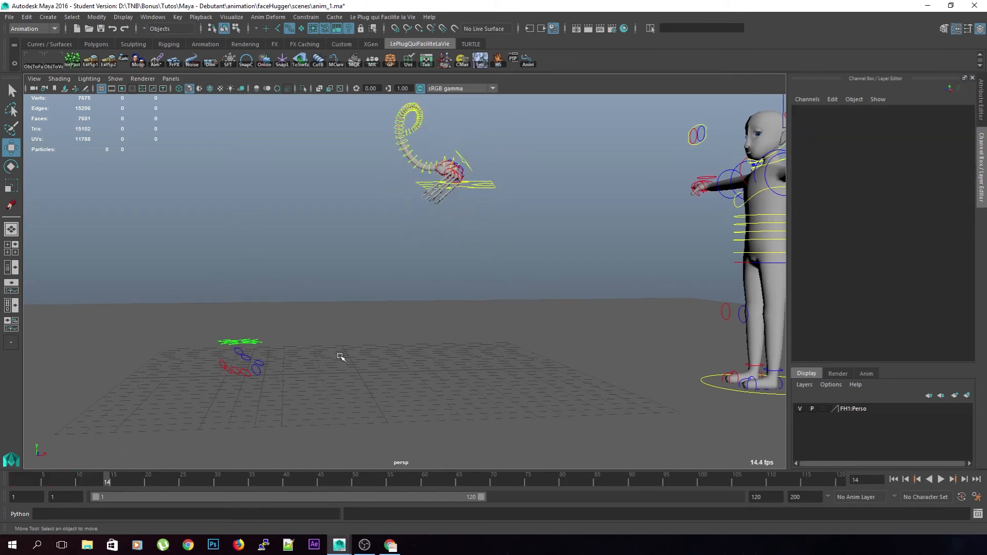
{"action": "left_click", "coordinate": [256, 352]}
{"action": "left_click_drag", "start_coordinate": [257, 340], "coordinate": [356, 320]}
{"action": "middle_click_drag", "start_coordinate": [442, 233], "coordinate": [446, 311], "text": "alt"}
{"action": "scroll", "coordinate": [445, 311], "scroll_direction": "up", "scroll_amount": 5}
{"action": "left_click_drag", "start_coordinate": [527, 289], "coordinate": [610, 254]}
{"action": "left_click", "coordinate": [614, 256]}
Select the facehugger's leg controls and raise them together, with c_leg2_L at about -1.47, 0.45, 0.84
{"action": "scroll", "coordinate": [573, 315], "scroll_direction": "up", "scroll_amount": 5}
{"action": "scroll", "coordinate": [517, 332], "scroll_direction": "down", "scroll_amount": 5}
{"action": "left_click_drag", "start_coordinate": [511, 339], "coordinate": [303, 340], "text": "alt"}
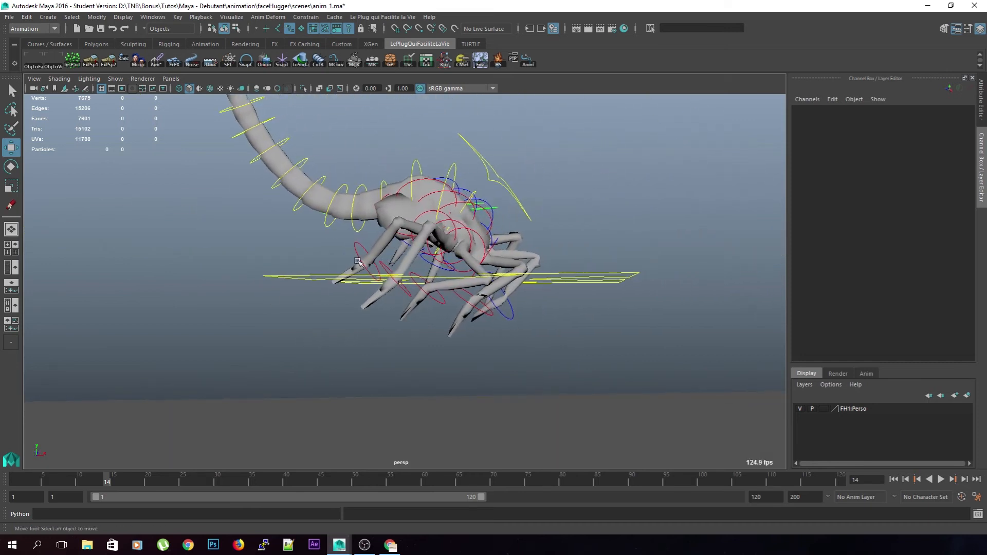
{"action": "left_click", "coordinate": [362, 278]}
{"action": "left_click_drag", "start_coordinate": [363, 268], "coordinate": [303, 298]}
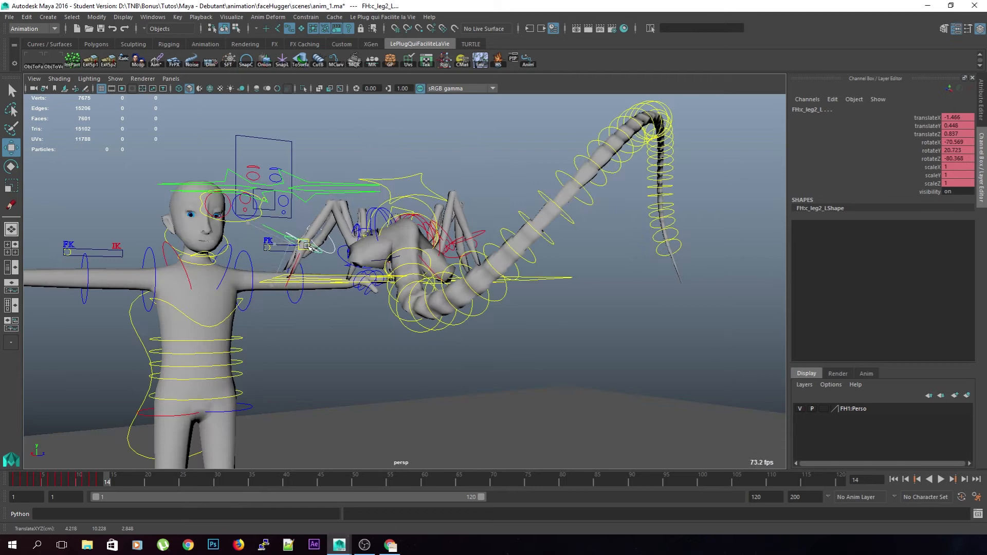
{"action": "left_click_drag", "start_coordinate": [335, 267], "coordinate": [257, 329], "text": "alt"}
{"action": "right_click_drag", "start_coordinate": [494, 316], "coordinate": [409, 319], "text": "alt"}
{"action": "left_click_drag", "start_coordinate": [487, 323], "coordinate": [427, 286], "text": "alt"}
Key the translation, rotation and scale of all the facehugger's controls at frame 14
{"action": "left_click_drag", "start_coordinate": [494, 199], "coordinate": [234, 313]}
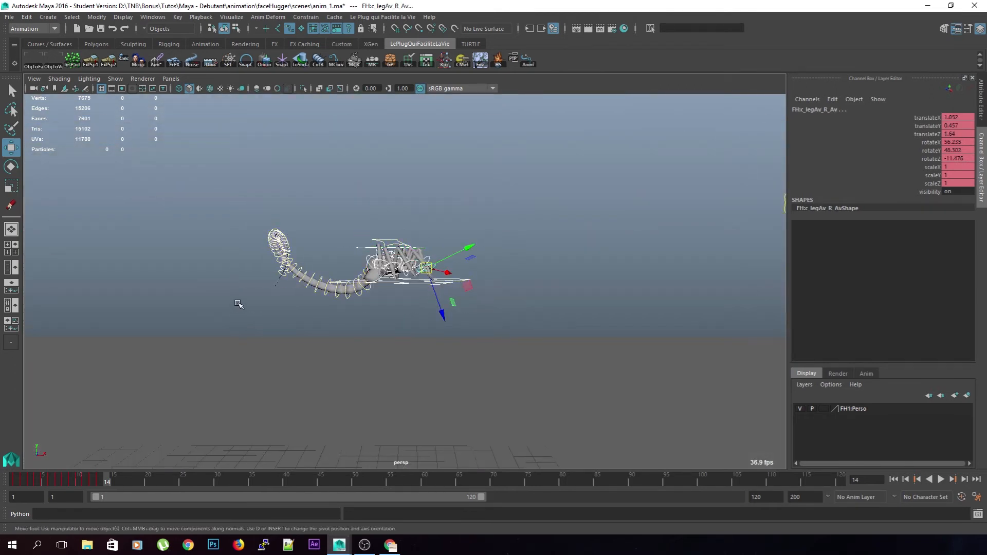
{"action": "key", "text": "shift+w"}
{"action": "key", "text": "shift+e"}
{"action": "key", "text": "shift+r"}
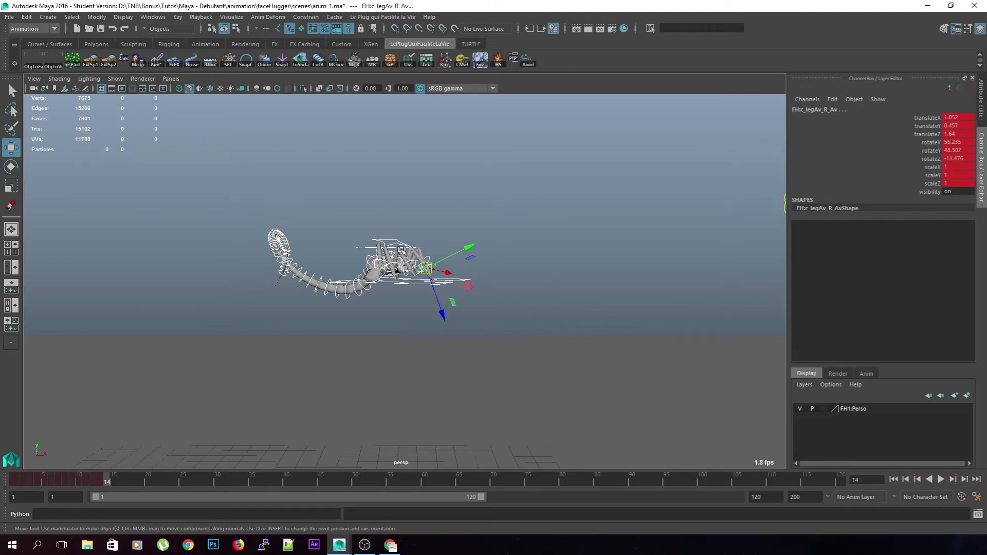
{"action": "left_click", "coordinate": [238, 304]}
Step back and forth around frames 13 and 14 to examine the facehugger's leap from the side
{"action": "left_click_drag", "start_coordinate": [238, 304], "coordinate": [502, 298], "text": "alt"}
{"action": "scroll", "coordinate": [504, 299], "scroll_direction": "down", "scroll_amount": 3}
{"action": "key", "text": "alt+comma"}
{"action": "key", "text": "alt+comma"}
{"action": "key", "text": "alt+period"}
{"action": "key", "text": "alt+period"}
{"action": "key", "text": "alt+comma"}
{"action": "key", "text": "alt+comma"}
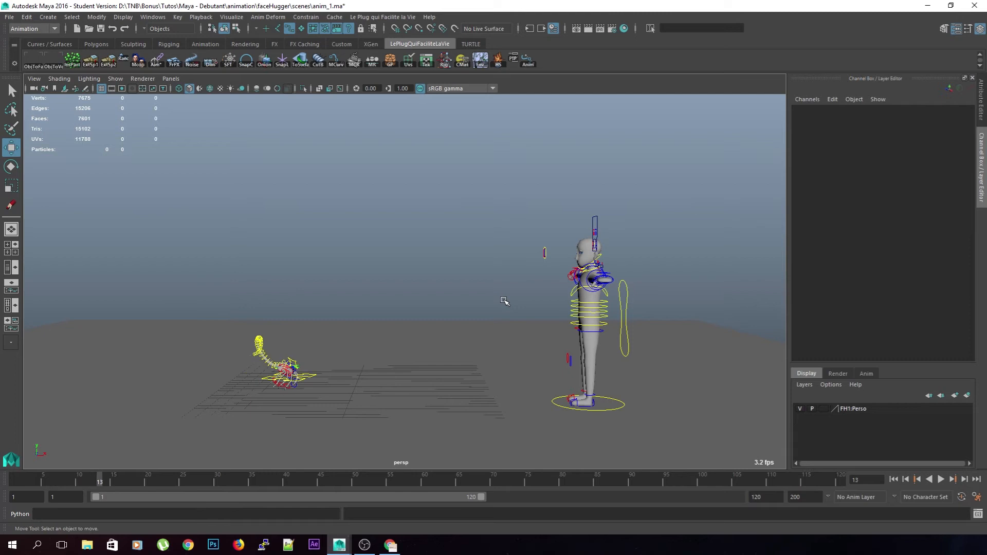
{"action": "key", "text": "alt+period"}
{"action": "key", "text": "alt+period"}
{"action": "scroll", "coordinate": [504, 301], "scroll_direction": "up", "scroll_amount": 6}
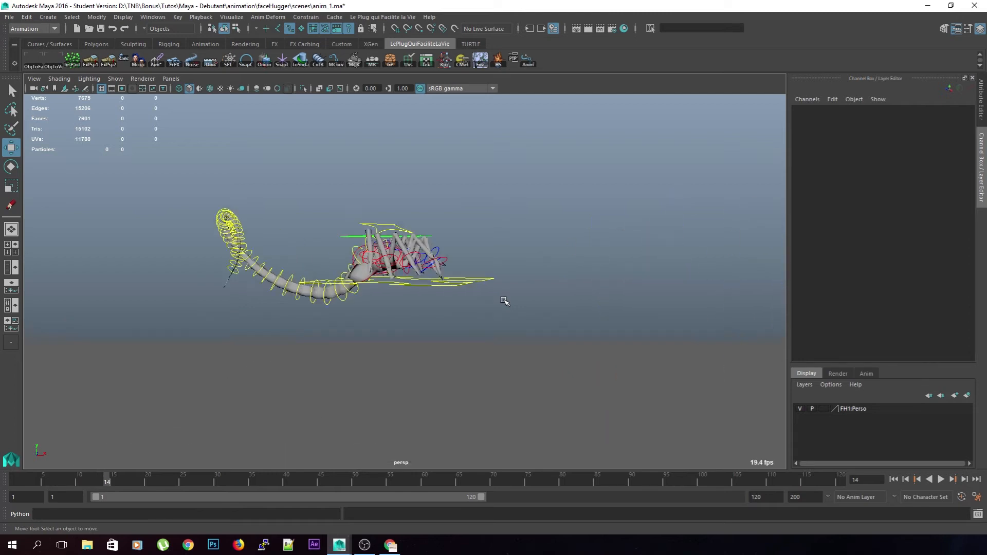
{"action": "key", "text": "alt+period"}
{"action": "key", "text": "alt+comma"}
{"action": "key", "text": "alt+comma"}
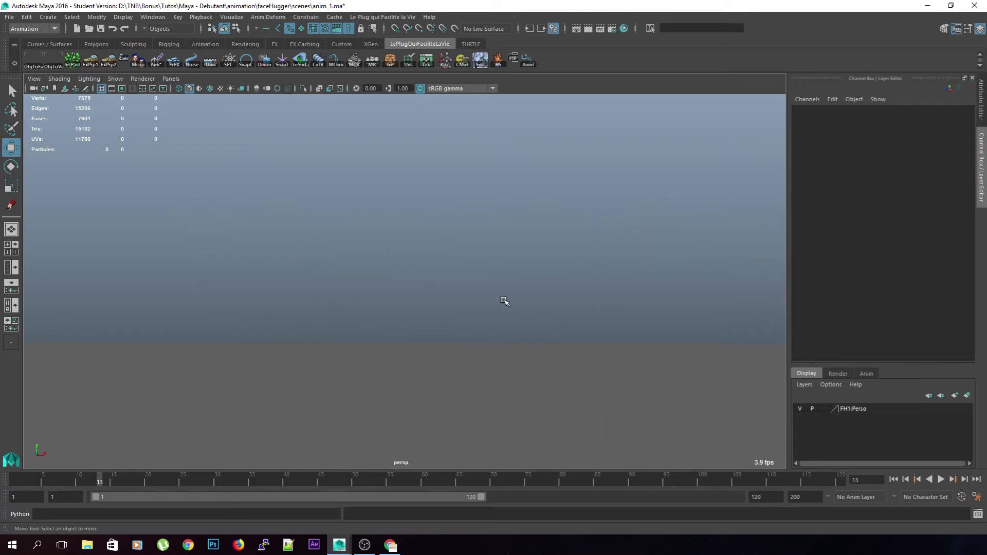
{"action": "key", "text": "alt+period"}
{"action": "key", "text": "alt+period"}
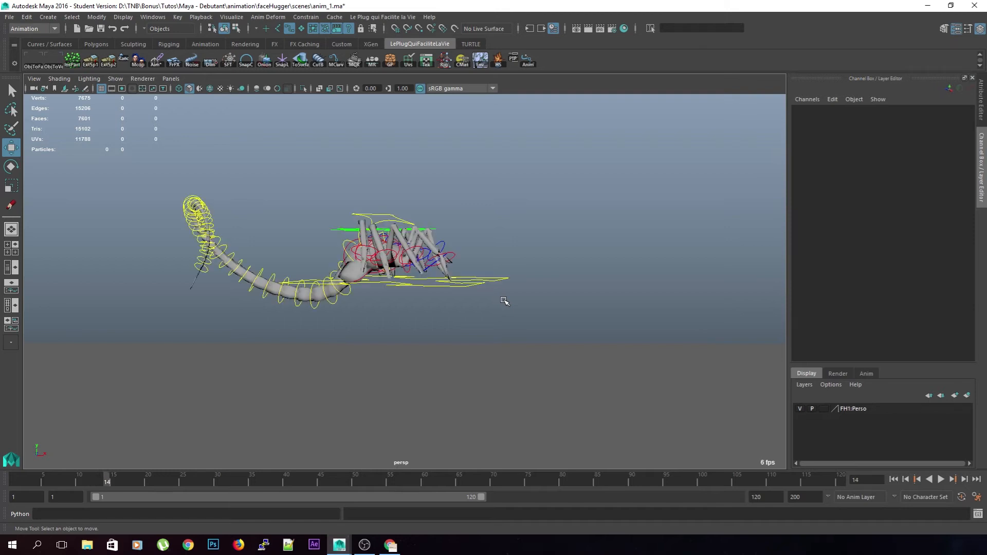
Rotate c_pelvis to about -20° in X and move it to about -0.37, -0.01, -0.53
{"action": "left_click", "coordinate": [402, 222]}
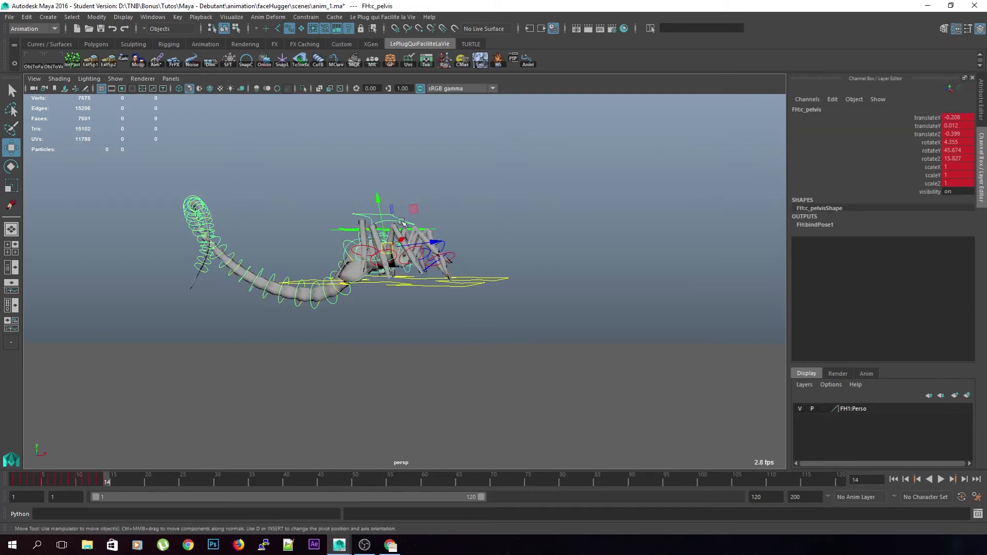
{"action": "key", "text": "e"}
{"action": "left_click_drag", "start_coordinate": [424, 212], "coordinate": [404, 204]}
{"action": "key", "text": "w"}
{"action": "left_click_drag", "start_coordinate": [392, 248], "coordinate": [515, 253]}
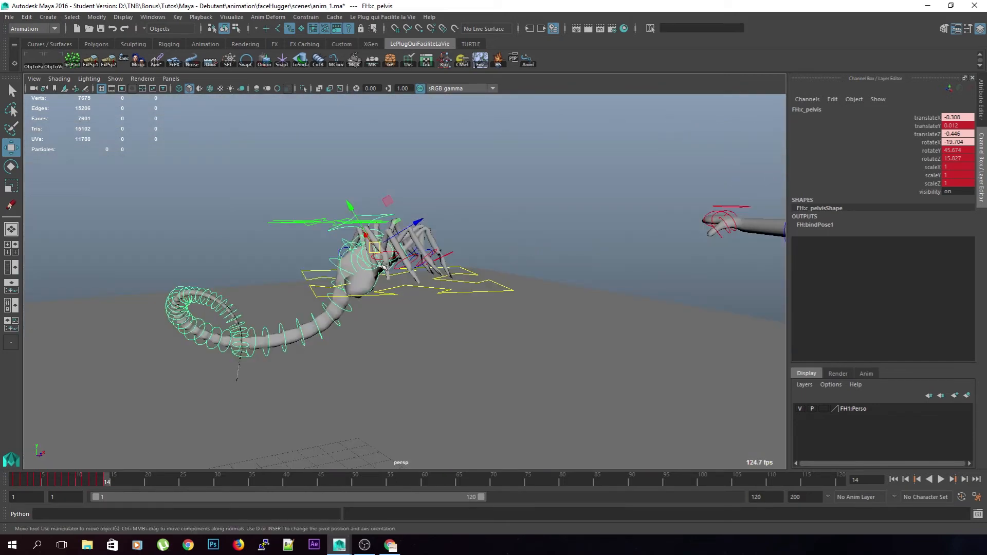
{"action": "left_click_drag", "start_coordinate": [374, 249], "coordinate": [369, 250]}
{"action": "left_click_drag", "start_coordinate": [373, 259], "coordinate": [341, 255], "text": "alt"}
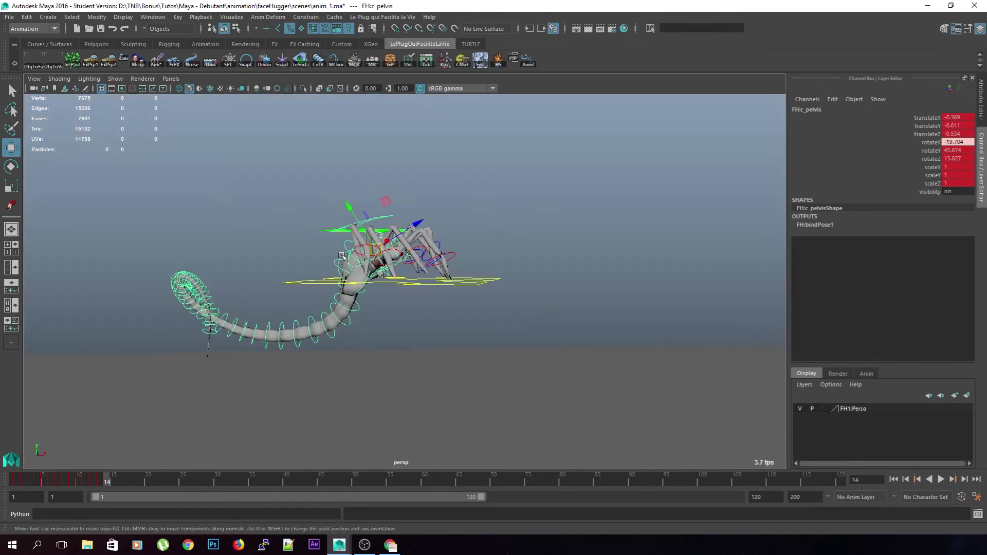
Raise the facehugger's front leg controls, placing c_legAv_R_Av at about 1.23, 1.16, 1.67
{"action": "left_click_drag", "start_coordinate": [498, 221], "coordinate": [453, 229]}
{"action": "left_click", "coordinate": [412, 274]}
{"action": "left_click", "coordinate": [486, 277]}
{"action": "scroll", "coordinate": [486, 278], "scroll_direction": "down", "scroll_amount": 3}
Key the revised pelvis and leg pose on all the facehugger's controls at frame 14
{"action": "left_click_drag", "start_coordinate": [463, 181], "coordinate": [242, 342]}
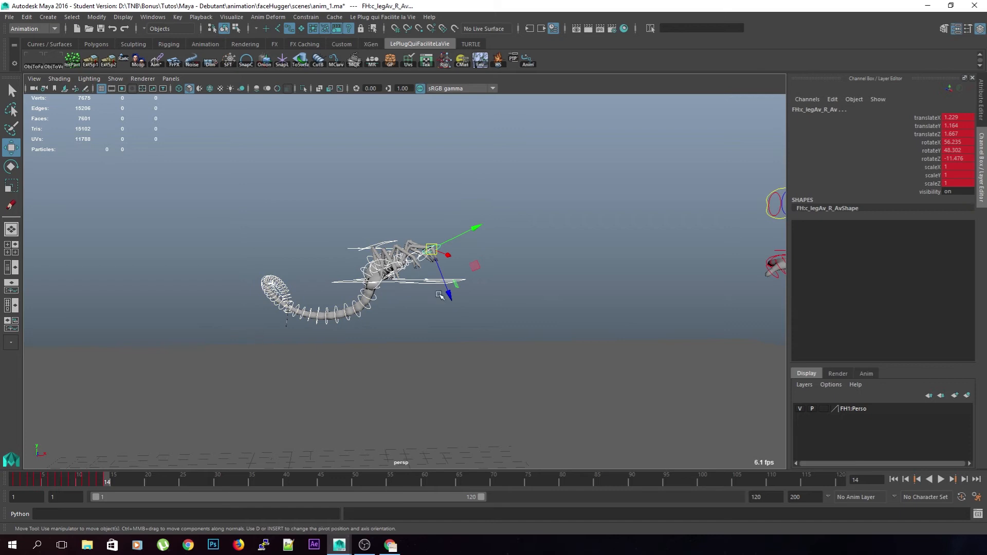
{"action": "left_click", "coordinate": [597, 264]}
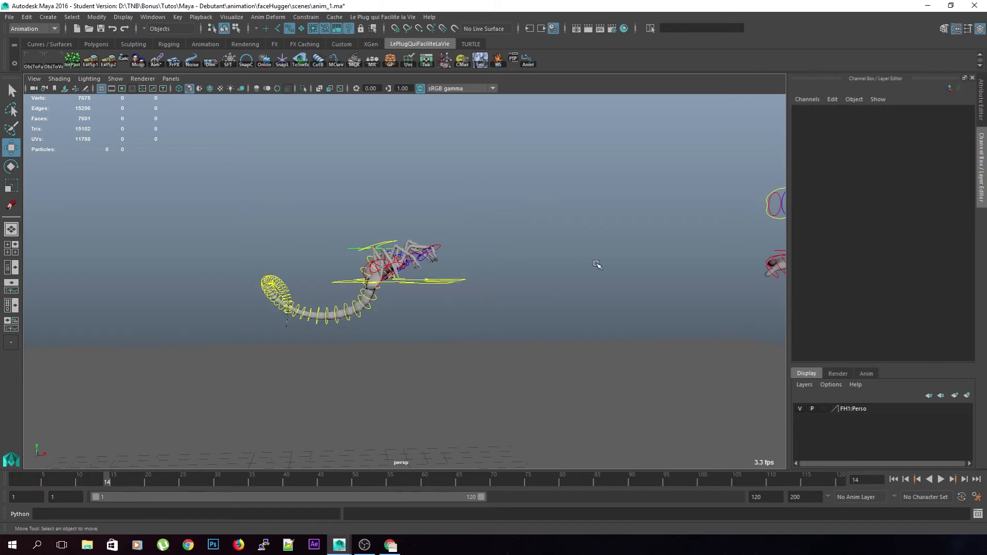
{"action": "scroll", "coordinate": [597, 265], "scroll_direction": "down", "scroll_amount": 3}
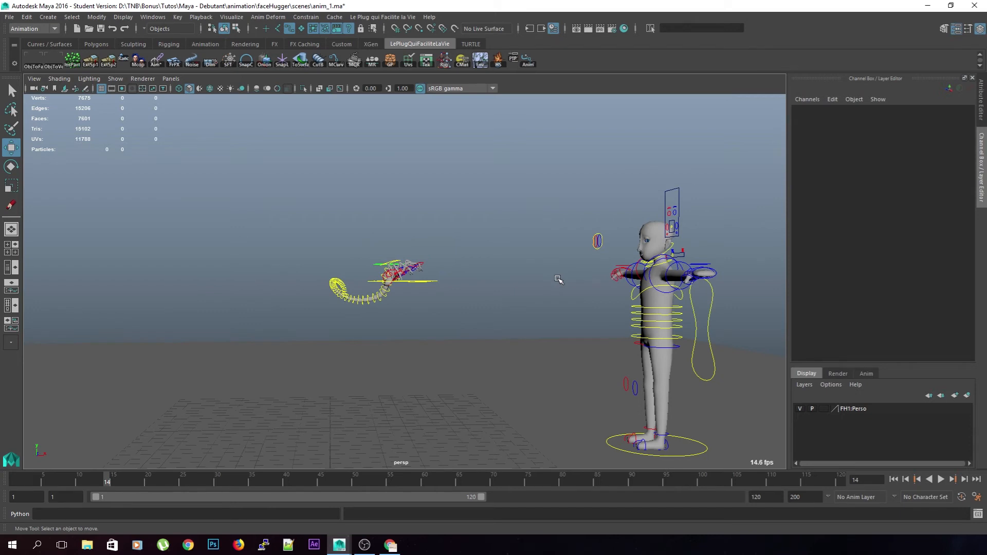
Advance to frame 15 and save the scene anim_1.ma, accepting the student version notice
{"action": "key", "text": "alt+Tab"}
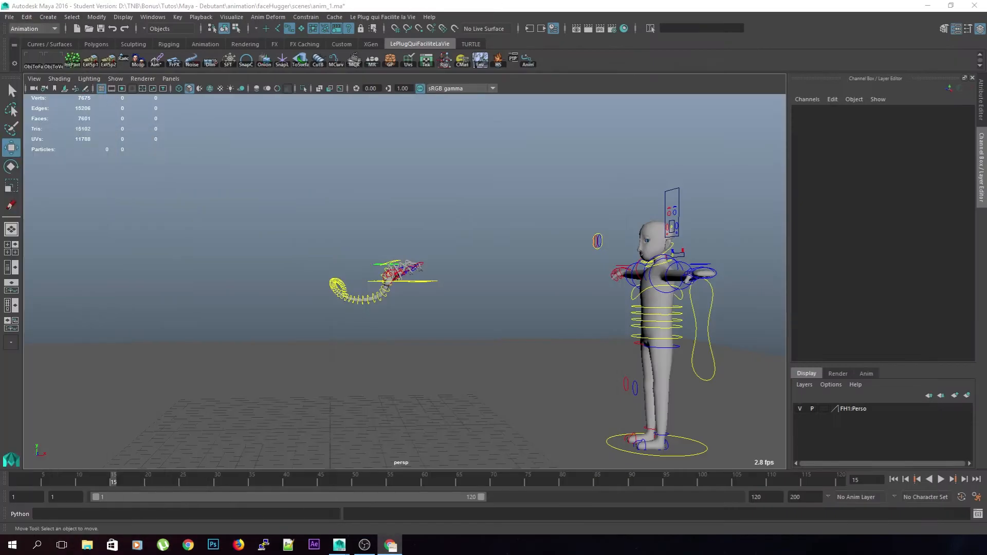
{"action": "left_click", "coordinate": [566, 5]}
{"action": "key", "text": "q"}
{"action": "key", "text": "ctrl+s"}
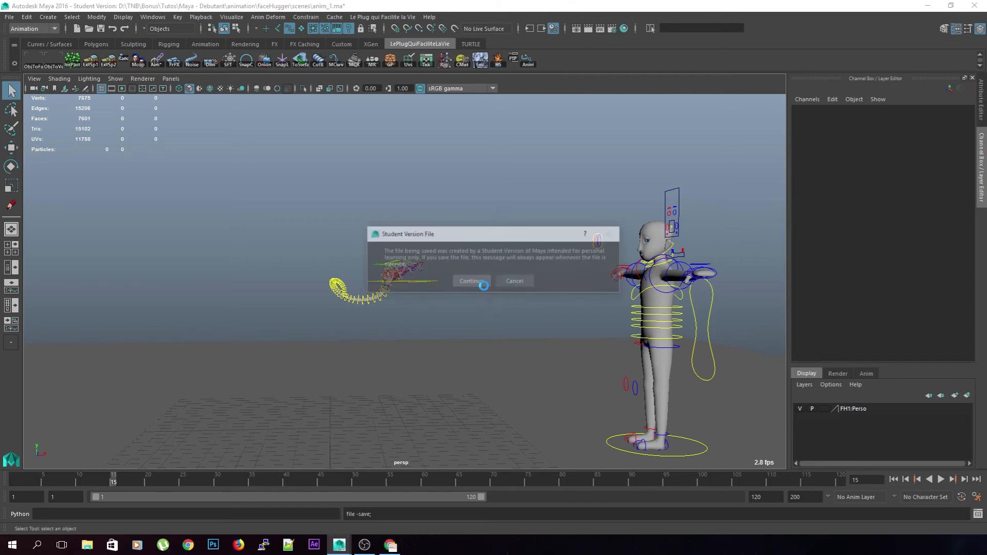
{"action": "left_click", "coordinate": [485, 286]}
Move the facehugger's c_walk control forward and up so the creature hovers in front of the human character's head
{"action": "key", "text": "w"}
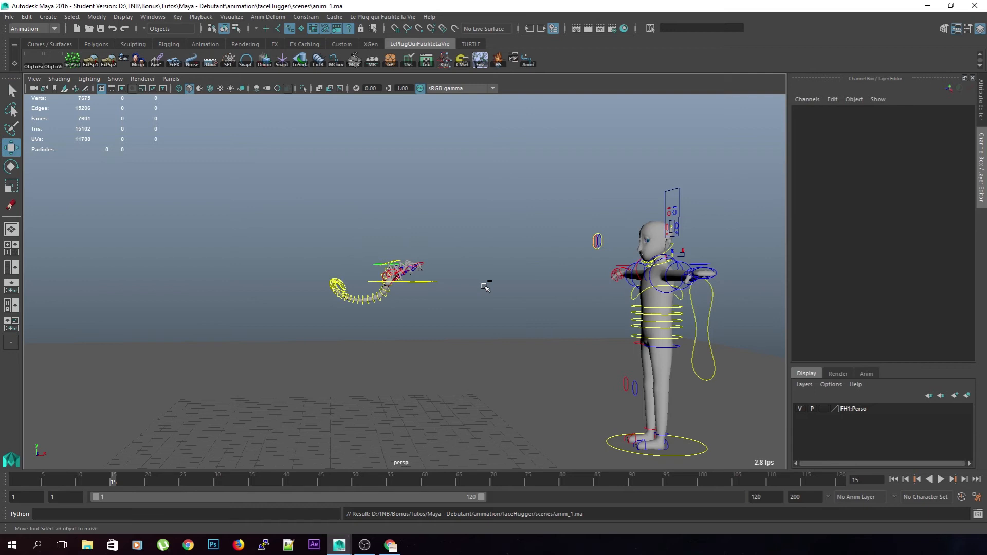
{"action": "left_click", "coordinate": [452, 281]}
{"action": "mouse_move", "coordinate": [485, 282]}
{"action": "left_mouse_down", "text": "alt"}
{"action": "mouse_move", "coordinate": [467, 314]}
{"action": "mouse_move", "coordinate": [478, 277]}
{"action": "mouse_move", "coordinate": [496, 302]}
{"action": "mouse_move", "coordinate": [484, 288]}
{"action": "left_mouse_up", "text": "alt"}
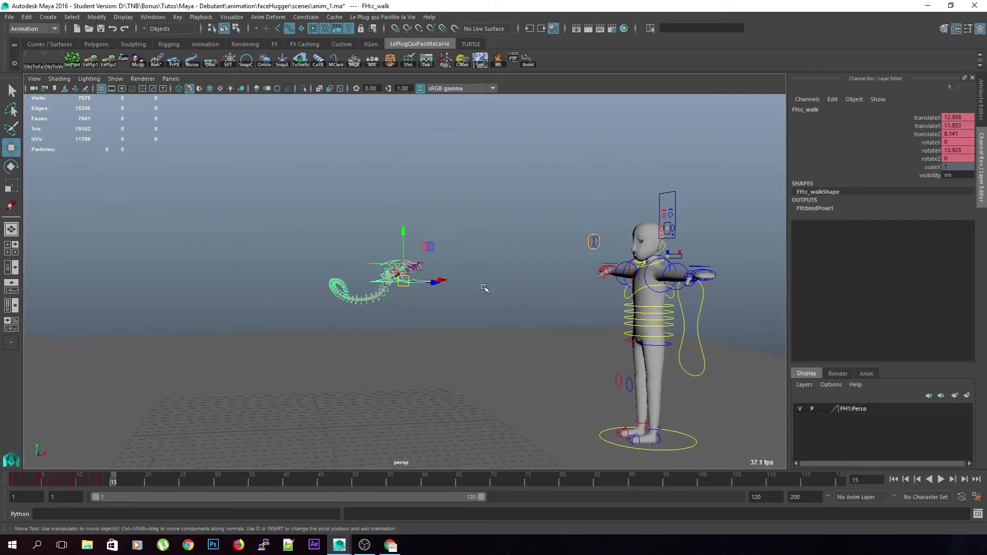
{"action": "left_click_drag", "start_coordinate": [404, 281], "coordinate": [467, 322]}
{"action": "middle_click_drag", "start_coordinate": [467, 321], "coordinate": [505, 207], "text": "alt"}
{"action": "left_click_drag", "start_coordinate": [428, 306], "coordinate": [441, 267]}
{"action": "left_click", "coordinate": [440, 295]}
Move the facehugger's c_scalePattes leg control to about 26.03, 13.73, 11.17, bringing the legs back around the body
{"action": "right_click_drag", "start_coordinate": [360, 329], "coordinate": [375, 321], "text": "alt"}
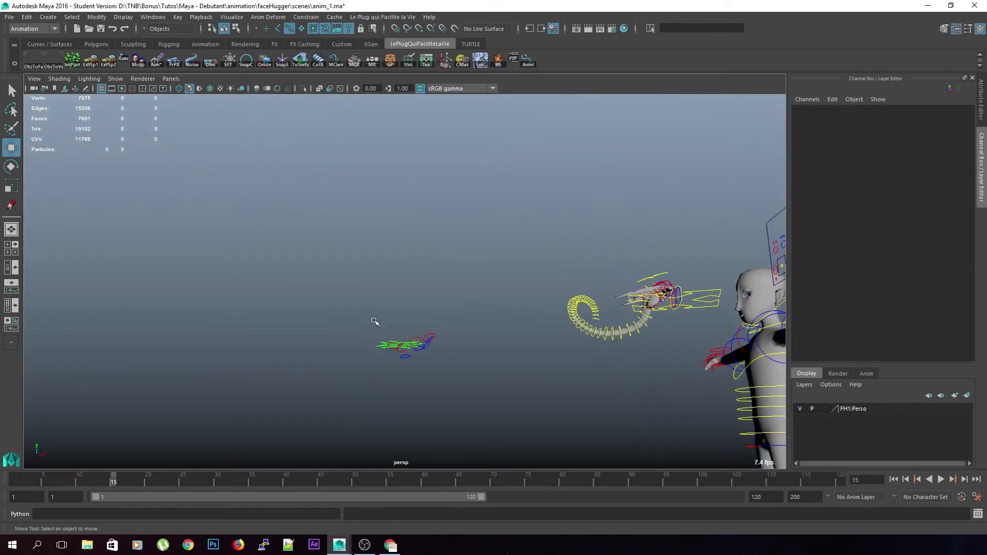
{"action": "left_click", "coordinate": [378, 344]}
{"action": "left_click_drag", "start_coordinate": [378, 345], "coordinate": [628, 288], "text": "alt"}
{"action": "left_click_drag", "start_coordinate": [607, 314], "coordinate": [655, 344], "text": "alt"}
{"action": "left_click_drag", "start_coordinate": [745, 352], "coordinate": [649, 366]}
{"action": "left_click_drag", "start_coordinate": [628, 366], "coordinate": [529, 355], "text": "alt"}
{"action": "left_click_drag", "start_coordinate": [621, 279], "coordinate": [580, 310]}
{"action": "left_click_drag", "start_coordinate": [585, 294], "coordinate": [369, 272], "text": "alt"}
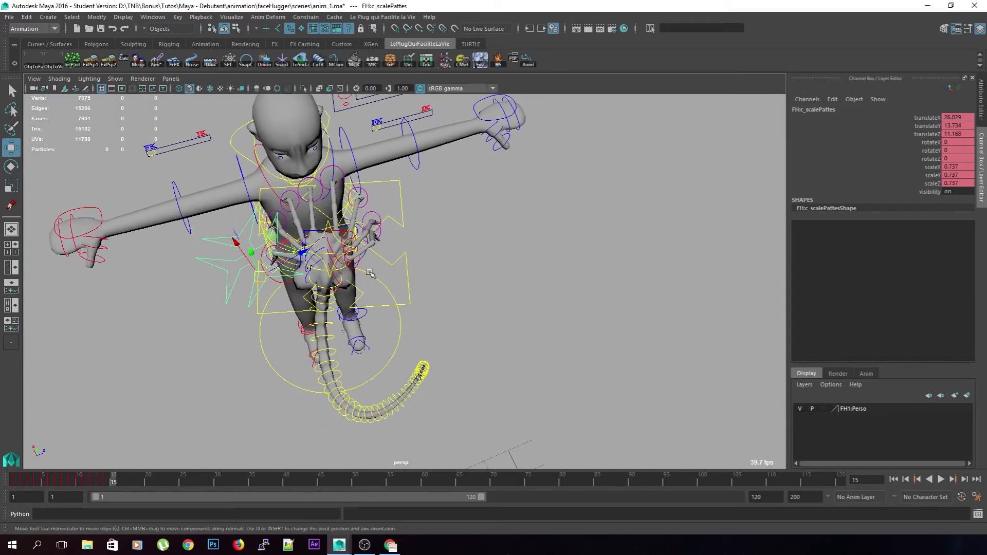
Key translation and rotation on all the facehugger's controls at frame 15
{"action": "scroll", "coordinate": [413, 269], "scroll_direction": "down", "scroll_amount": 3}
{"action": "mouse_move", "coordinate": [414, 269]}
{"action": "left_mouse_down", "text": "alt"}
{"action": "mouse_move", "coordinate": [437, 306]}
{"action": "mouse_move", "coordinate": [399, 276]}
{"action": "left_mouse_up", "text": "alt"}
{"action": "left_click", "coordinate": [436, 307]}
{"action": "left_click_drag", "start_coordinate": [294, 323], "coordinate": [503, 396]}
{"action": "key", "text": "shift+w"}
{"action": "key", "text": "shift+e"}
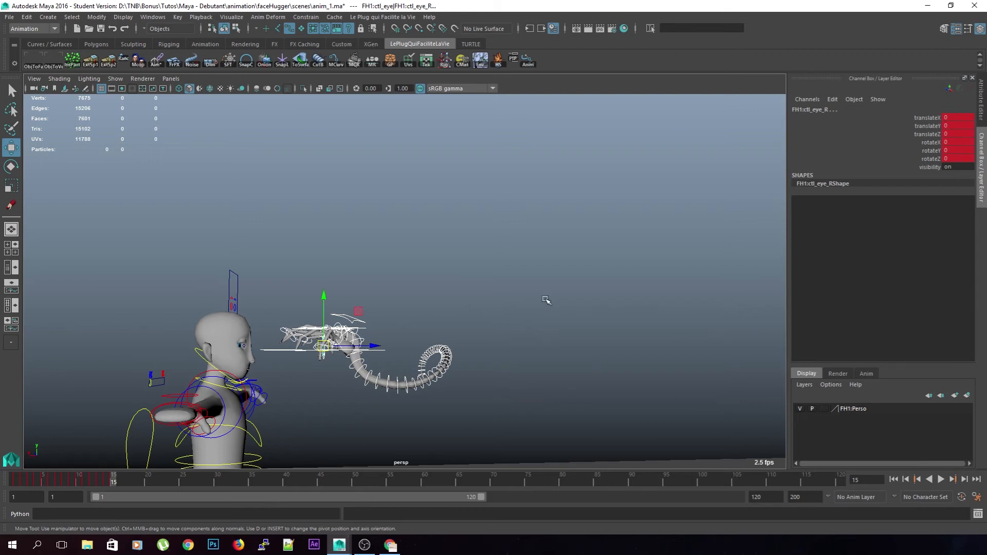
{"action": "left_click", "coordinate": [524, 306]}
Rotate the facehugger's c_pelvis control to about -60° in X
{"action": "left_click_drag", "start_coordinate": [524, 306], "coordinate": [459, 370], "text": "alt"}
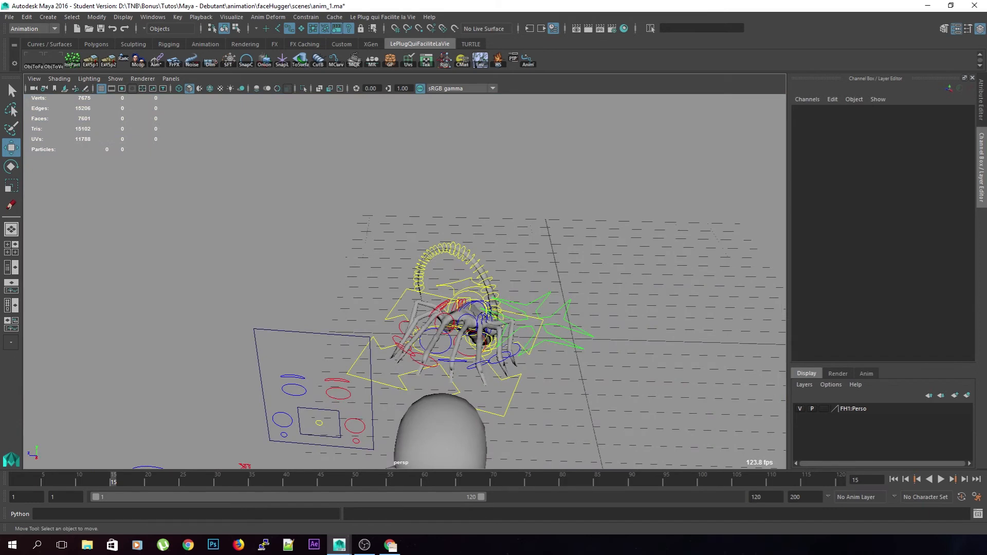
{"action": "left_click_drag", "start_coordinate": [470, 284], "coordinate": [414, 251], "text": "alt"}
{"action": "scroll", "coordinate": [377, 261], "scroll_direction": "up", "scroll_amount": 3}
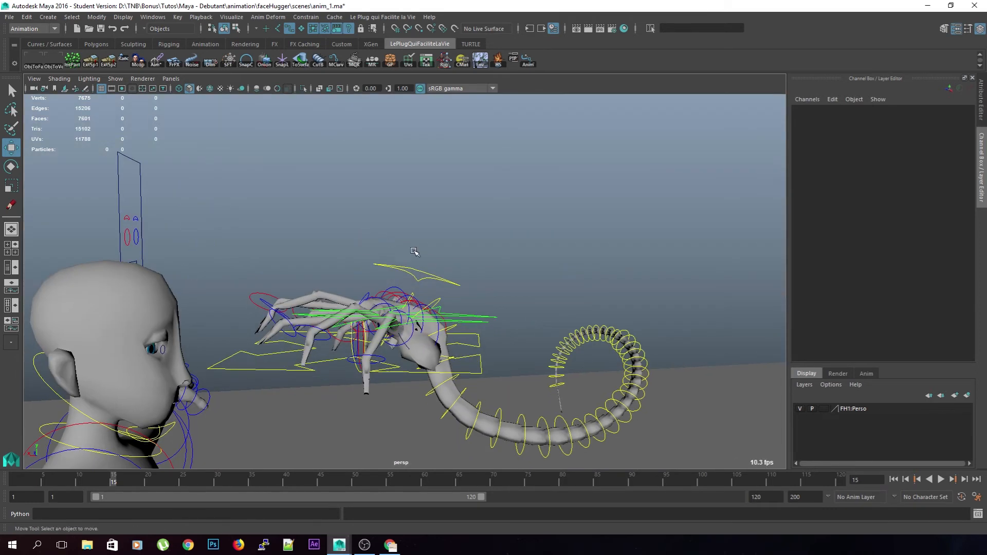
{"action": "left_click", "coordinate": [430, 279]}
{"action": "key", "text": "e"}
{"action": "left_click_drag", "start_coordinate": [437, 289], "coordinate": [441, 323]}
{"action": "key", "text": "w"}
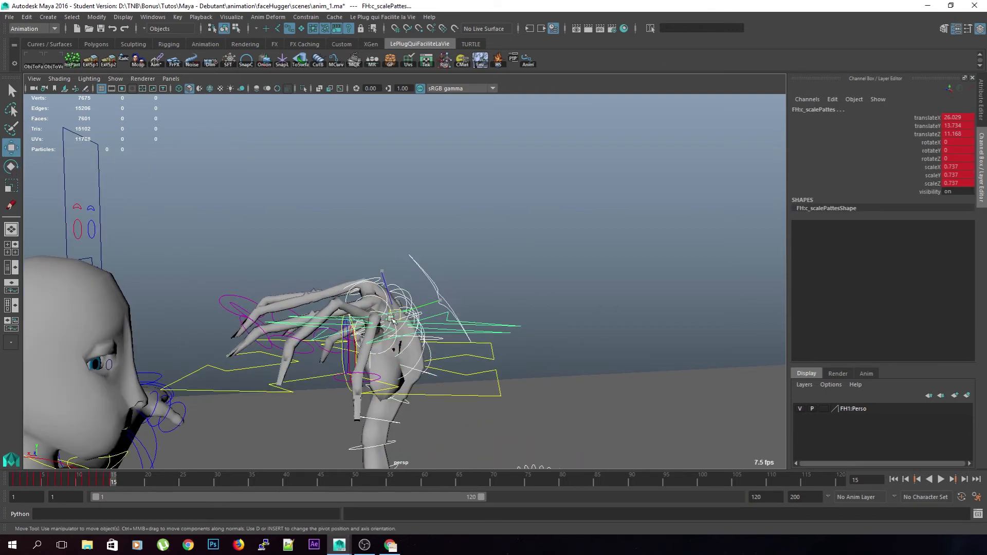
Move c_pelvis toward the legs, to about -0.02, -0.33, -0.27
{"action": "scroll", "coordinate": [368, 322], "scroll_direction": "down", "scroll_amount": 3}
{"action": "scroll", "coordinate": [369, 321], "scroll_direction": "up", "scroll_amount": 2}
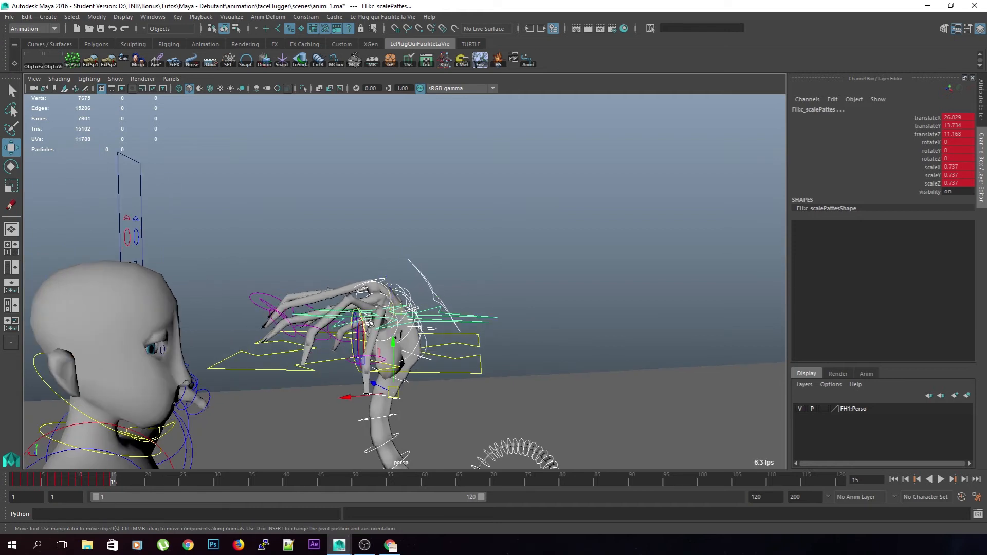
{"action": "left_click", "coordinate": [390, 320]}
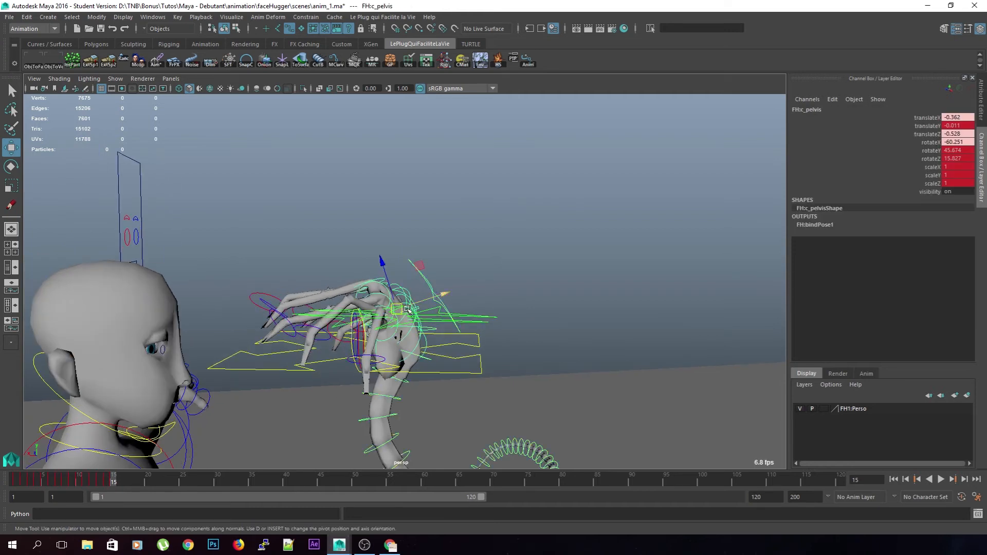
{"action": "left_click_drag", "start_coordinate": [390, 320], "coordinate": [351, 306]}
{"action": "left_click_drag", "start_coordinate": [300, 287], "coordinate": [477, 217], "text": "alt"}
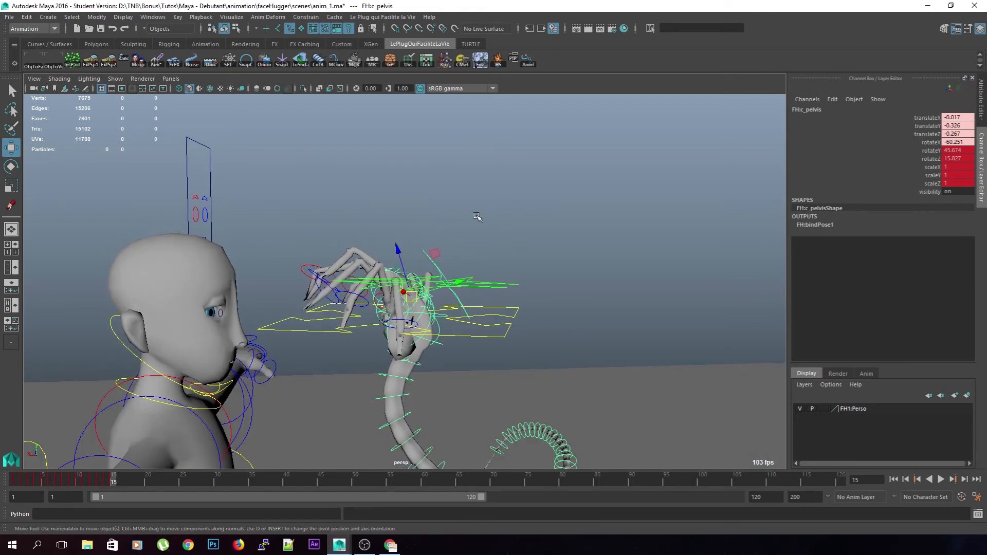
{"action": "left_click", "coordinate": [478, 217]}
Rotate c_scalePattes to about 37.7° in Z and move it to about 26.42, 13.84, 11.32
{"action": "left_click_drag", "start_coordinate": [320, 235], "coordinate": [422, 256], "text": "alt"}
{"action": "left_click", "coordinate": [427, 272]}
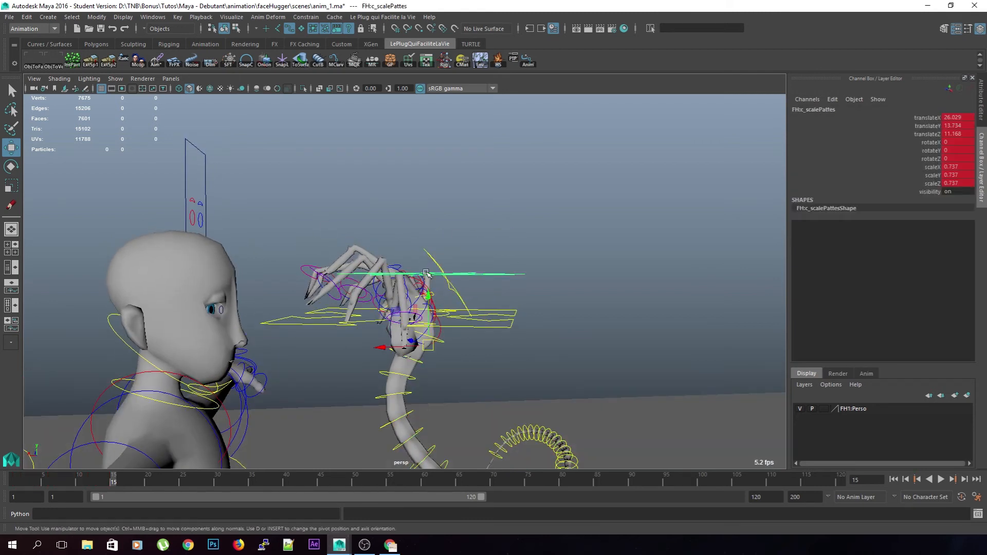
{"action": "key", "text": "e"}
{"action": "left_click_drag", "start_coordinate": [447, 333], "coordinate": [407, 334]}
{"action": "key", "text": "w"}
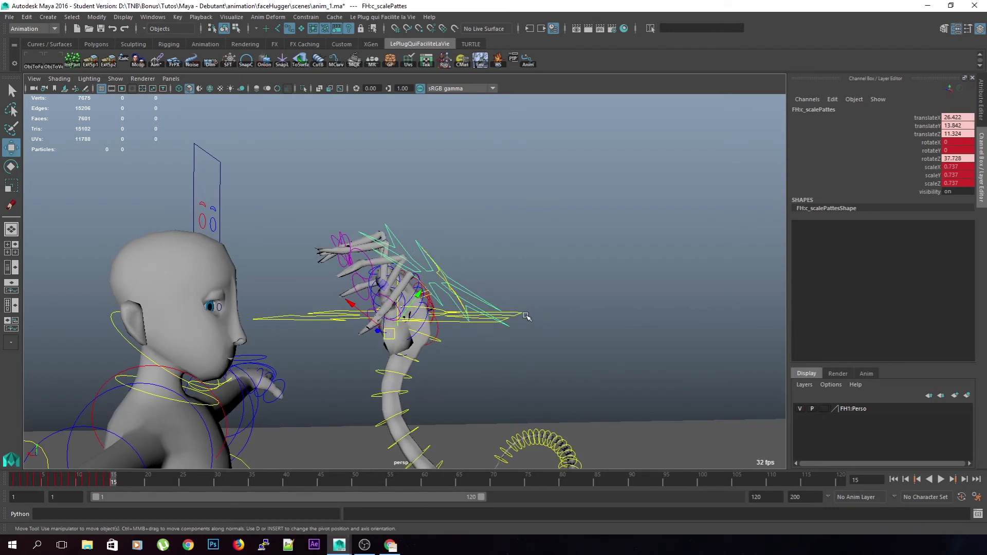
{"action": "left_click", "coordinate": [574, 261]}
Move c_leg2_L outward, then place c_leg1_L at about -0.24, 0.96, 0.95 and rotate it to about -58.7, 10.8, -50.6 degrees
{"action": "left_click_drag", "start_coordinate": [430, 245], "coordinate": [392, 322], "text": "alt"}
{"action": "left_click", "coordinate": [328, 325]}
{"action": "left_click_drag", "start_coordinate": [333, 342], "coordinate": [293, 350]}
{"action": "left_click", "coordinate": [360, 267]}
{"action": "left_click_drag", "start_coordinate": [354, 283], "coordinate": [338, 258]}
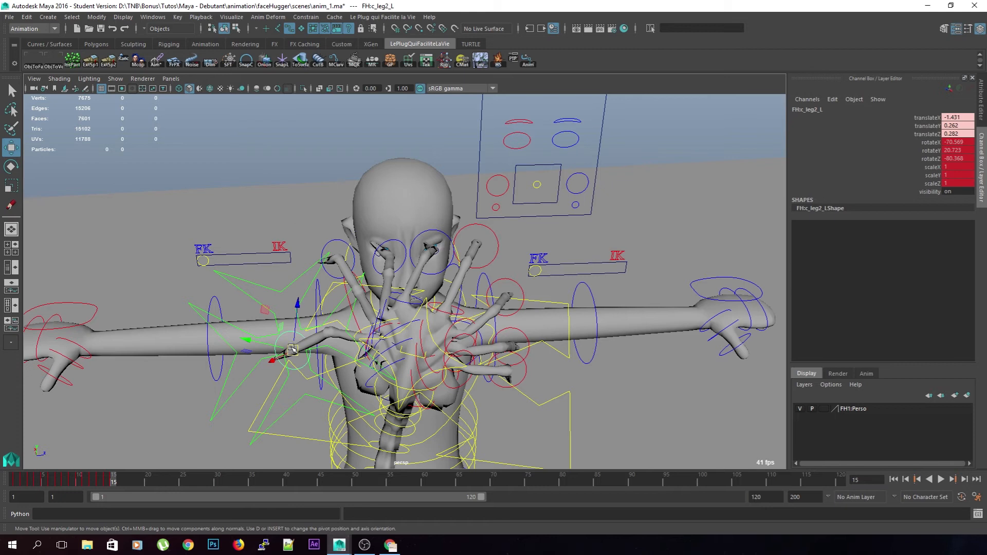
{"action": "key", "text": "e"}
{"action": "mouse_move", "coordinate": [337, 250]}
{"action": "left_mouse_down"}
{"action": "mouse_move", "coordinate": [327, 298]}
{"action": "mouse_move", "coordinate": [329, 268]}
{"action": "left_mouse_up"}
{"action": "key", "text": "w"}
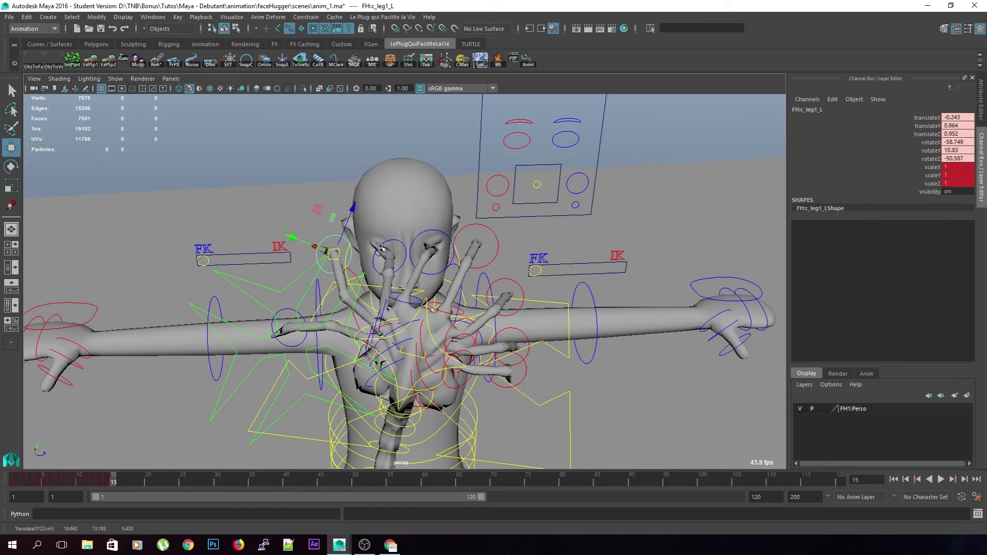
Raise the facehugger's front leg controls, placing c_leg_L at about 0.06, 1.08, 1.50 and c_legAv_R_Av at about 1.50, 1.29, 1.73
{"action": "left_click", "coordinate": [389, 241]}
{"action": "left_click_drag", "start_coordinate": [390, 256], "coordinate": [375, 230]}
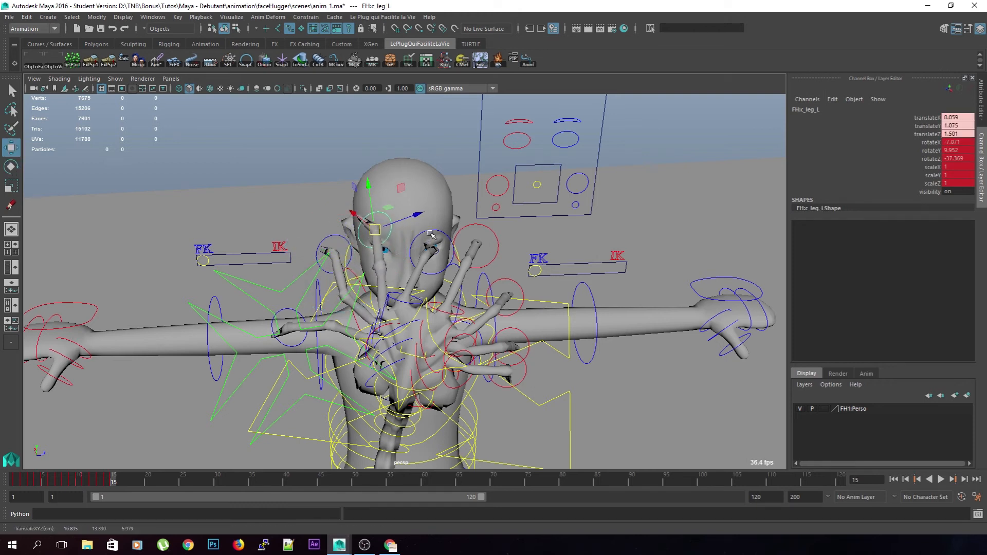
{"action": "left_click", "coordinate": [437, 236]}
{"action": "left_click_drag", "start_coordinate": [432, 250], "coordinate": [476, 223]}
{"action": "left_click", "coordinate": [476, 244]}
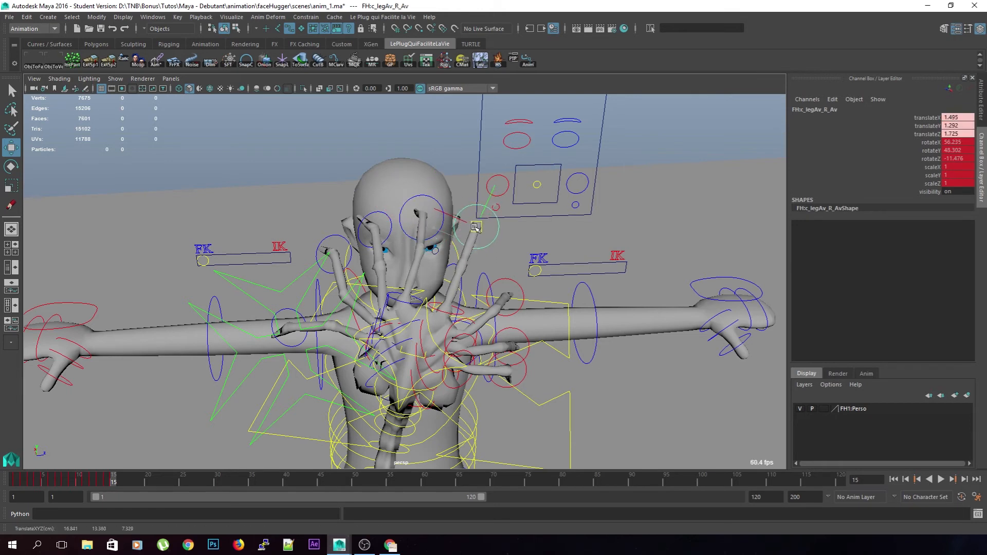
Raise c_leg3_R to about 2.05, 1.07, 3.52 and c_leg4_R to about 1.42, 0.74, 3.69
{"action": "left_click", "coordinate": [502, 294]}
{"action": "left_click_drag", "start_coordinate": [504, 294], "coordinate": [513, 271]}
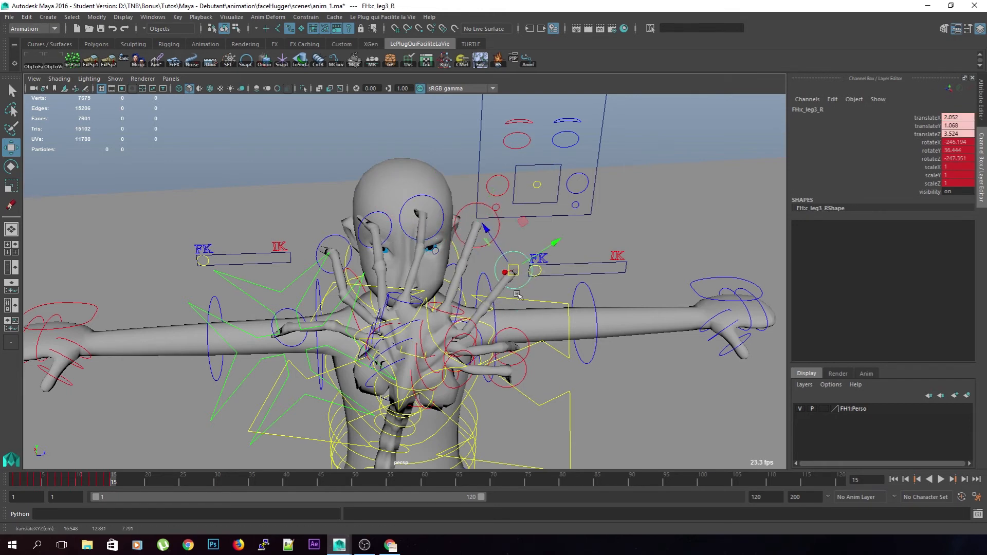
{"action": "left_click", "coordinate": [520, 332]}
{"action": "left_click_drag", "start_coordinate": [520, 332], "coordinate": [522, 318]}
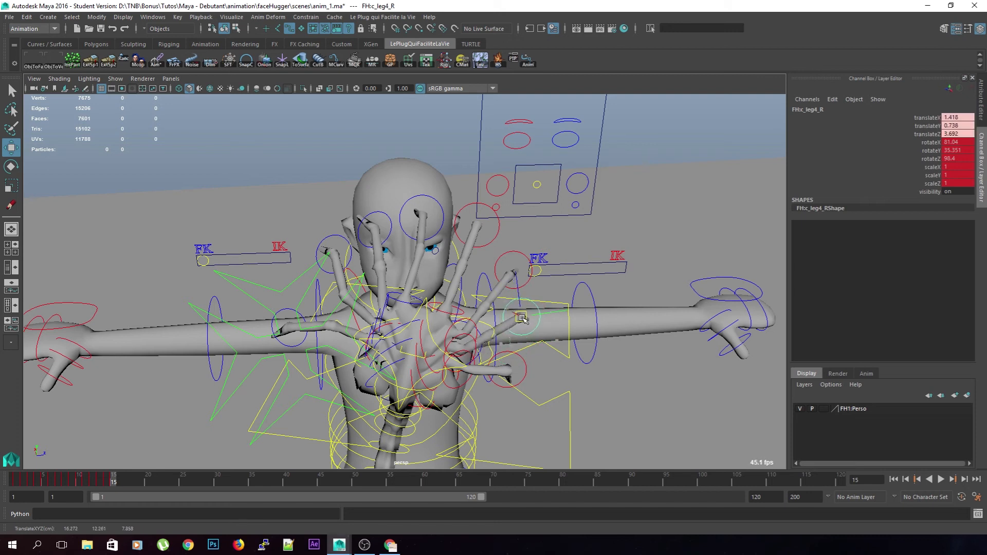
Move c_leg5_R outward to about 0.83, 0.88, 3.87 and rotate it to about 46, 46, 117 degrees
{"action": "left_click", "coordinate": [520, 368]}
{"action": "left_click", "coordinate": [523, 370]}
{"action": "left_click_drag", "start_coordinate": [524, 370], "coordinate": [542, 353]}
{"action": "key", "text": "e"}
{"action": "key", "text": "w"}
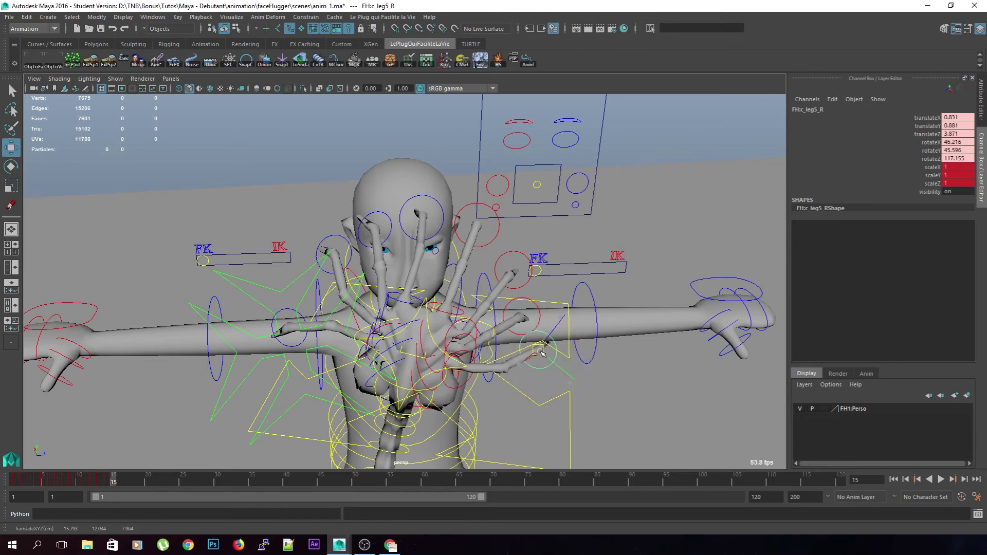
Refine the right legs, placing c_leg4_R at about 1.46, 0.78, 3.76 and c_leg3_R at about 2.14, 1.09, 3.50
{"action": "left_click", "coordinate": [535, 307]}
{"action": "left_click_drag", "start_coordinate": [520, 321], "coordinate": [525, 310]}
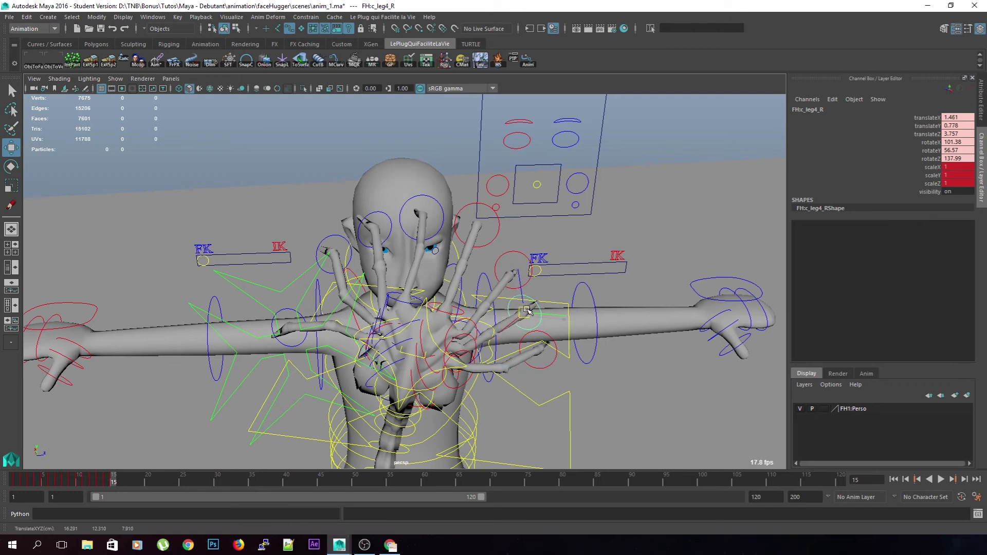
{"action": "left_click", "coordinate": [504, 255]}
{"action": "left_click_drag", "start_coordinate": [513, 271], "coordinate": [507, 266]}
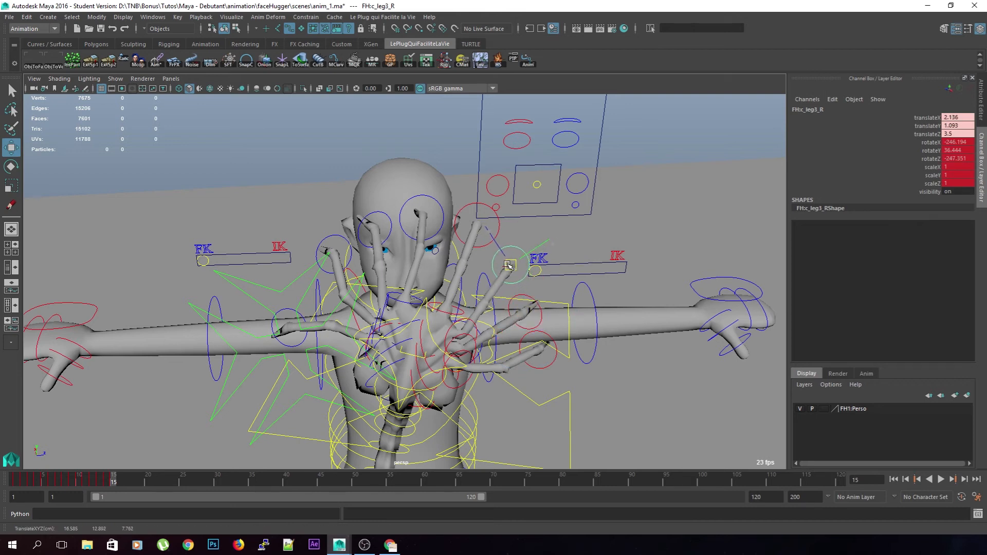
Try to rotate the facehugger's c_hip3 control by about 16.6, 47.8 and 16.2 degrees
{"action": "left_click", "coordinate": [479, 345]}
{"action": "key", "text": "e"}
{"action": "left_click_drag", "start_coordinate": [477, 351], "coordinate": [490, 328]}
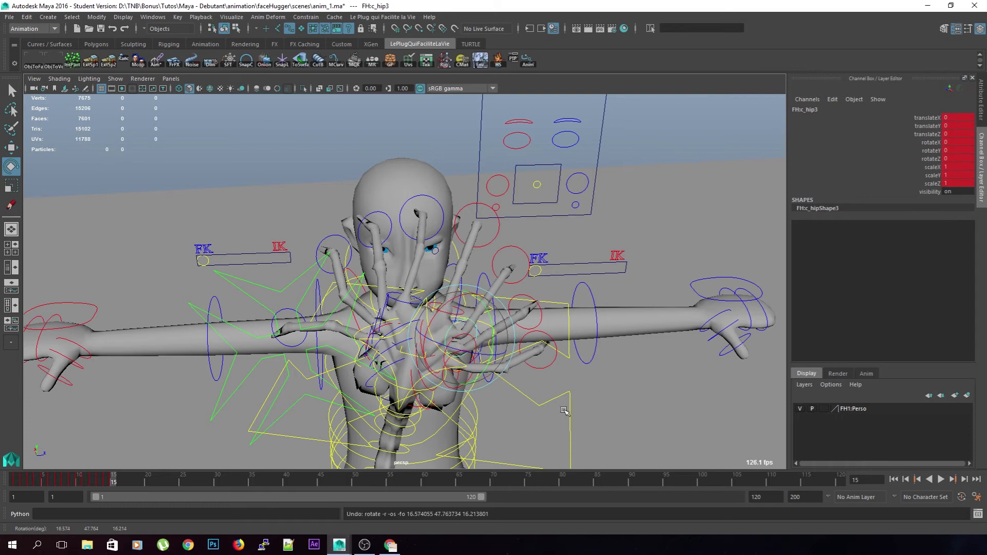
Adjust the right leg bases, rotating the c_meta1 control to about 12° in Y
{"action": "left_click", "coordinate": [432, 338]}
{"action": "left_click", "coordinate": [422, 349]}
{"action": "mouse_move", "coordinate": [453, 360]}
{"action": "left_mouse_down"}
{"action": "mouse_move", "coordinate": [459, 345]}
{"action": "mouse_move", "coordinate": [458, 364]}
{"action": "mouse_move", "coordinate": [459, 356]}
{"action": "left_mouse_up"}
{"action": "left_click", "coordinate": [420, 368]}
{"action": "left_click", "coordinate": [420, 370]}
{"action": "left_click", "coordinate": [449, 403]}
{"action": "left_click", "coordinate": [423, 403]}
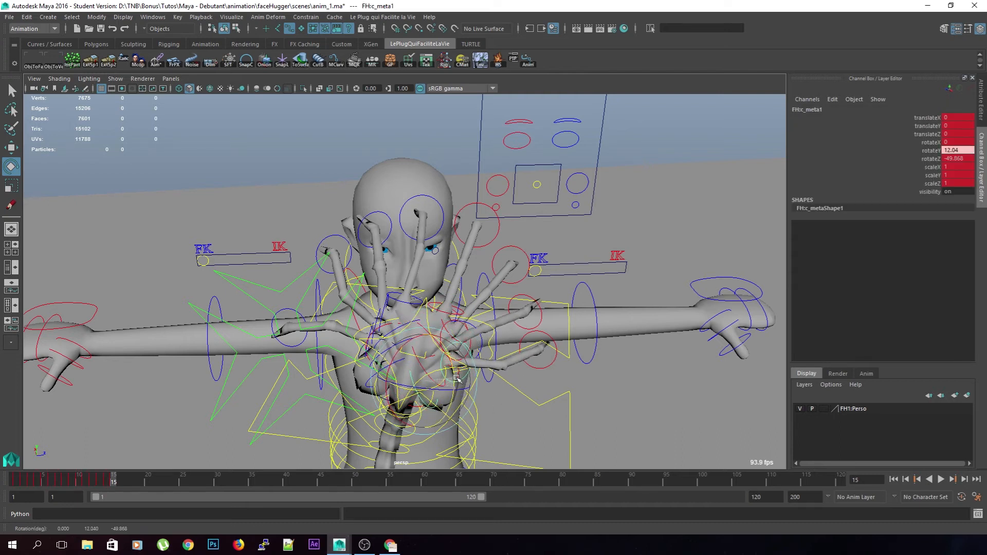
Rotate the facehugger's c_meta3 and c_meta4 controls to spread the bases of the left legs
{"action": "left_click", "coordinate": [596, 416]}
{"action": "left_click", "coordinate": [405, 334]}
{"action": "left_click_drag", "start_coordinate": [430, 305], "coordinate": [451, 325]}
{"action": "left_click", "coordinate": [481, 372]}
{"action": "left_click", "coordinate": [382, 332]}
{"action": "left_click", "coordinate": [506, 387]}
{"action": "left_click", "coordinate": [479, 382]}
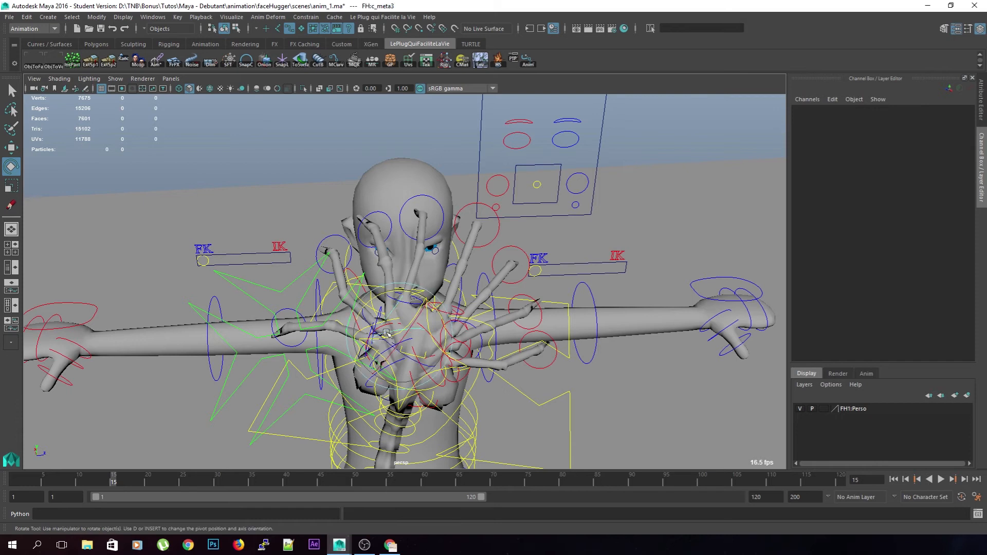
{"action": "left_click", "coordinate": [486, 392]}
{"action": "left_click", "coordinate": [415, 335]}
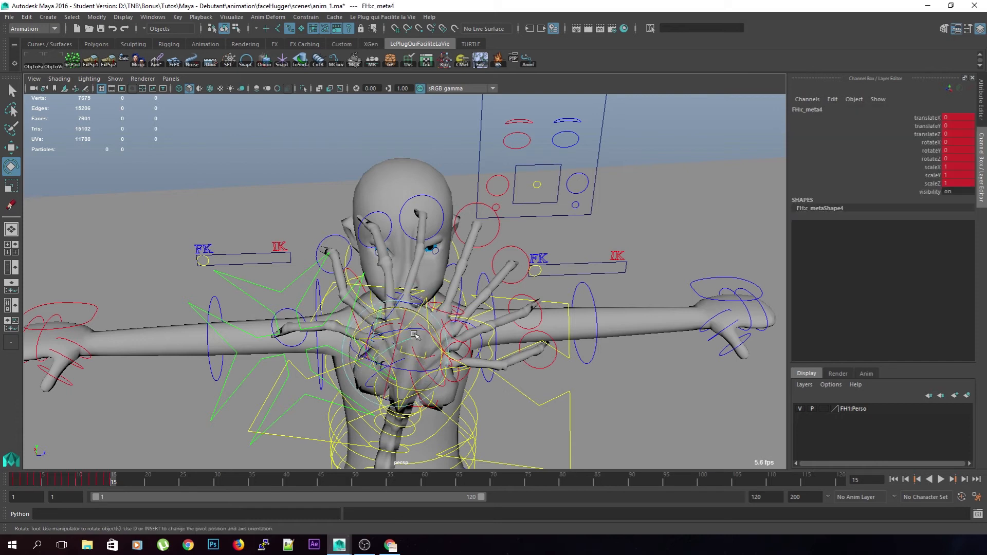
{"action": "left_click_drag", "start_coordinate": [424, 319], "coordinate": [432, 328]}
{"action": "left_click", "coordinate": [531, 402]}
{"action": "left_click", "coordinate": [401, 355]}
{"action": "left_click", "coordinate": [399, 363]}
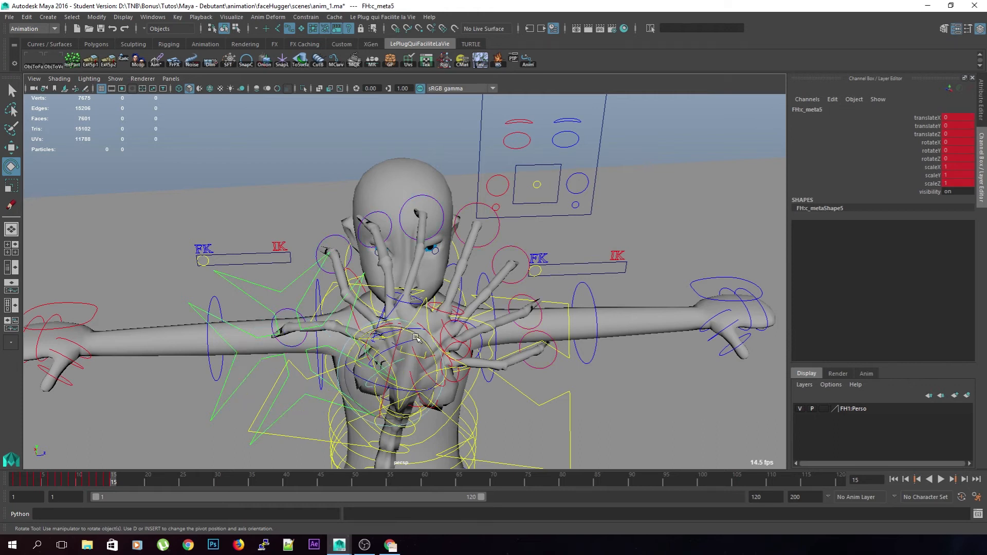
{"action": "scroll", "coordinate": [517, 384], "scroll_direction": "down", "scroll_amount": 5}
{"action": "left_click", "coordinate": [535, 394]}
Move the facehugger's tongue control c_langue to about 0.52 in Y
{"action": "left_click_drag", "start_coordinate": [536, 390], "coordinate": [330, 263], "text": "alt"}
{"action": "scroll", "coordinate": [421, 375], "scroll_direction": "up", "scroll_amount": 5}
{"action": "left_click", "coordinate": [384, 277]}
{"action": "key", "text": "w"}
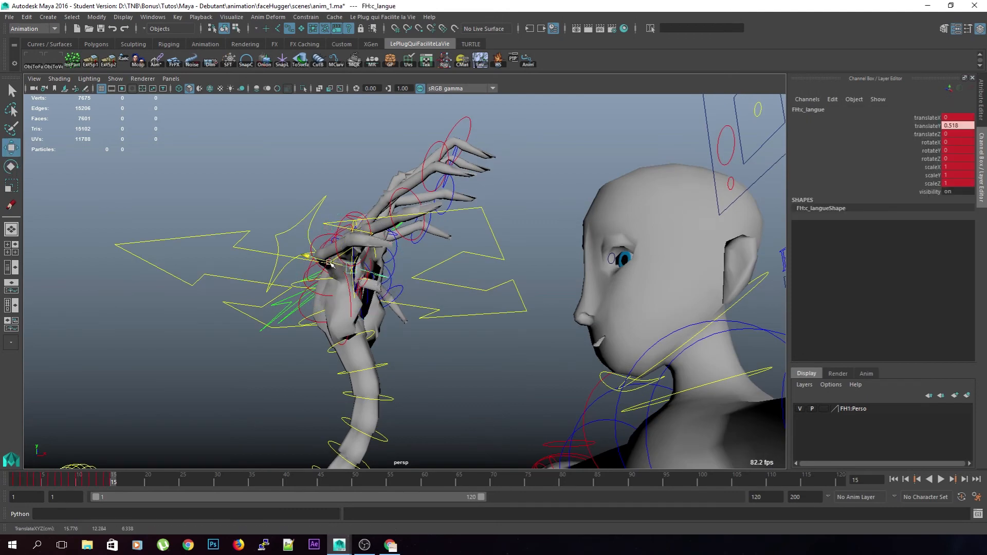
{"action": "left_click", "coordinate": [435, 340]}
Key the revised pose on all the facehugger's controls at frame 15
{"action": "key", "text": "a"}
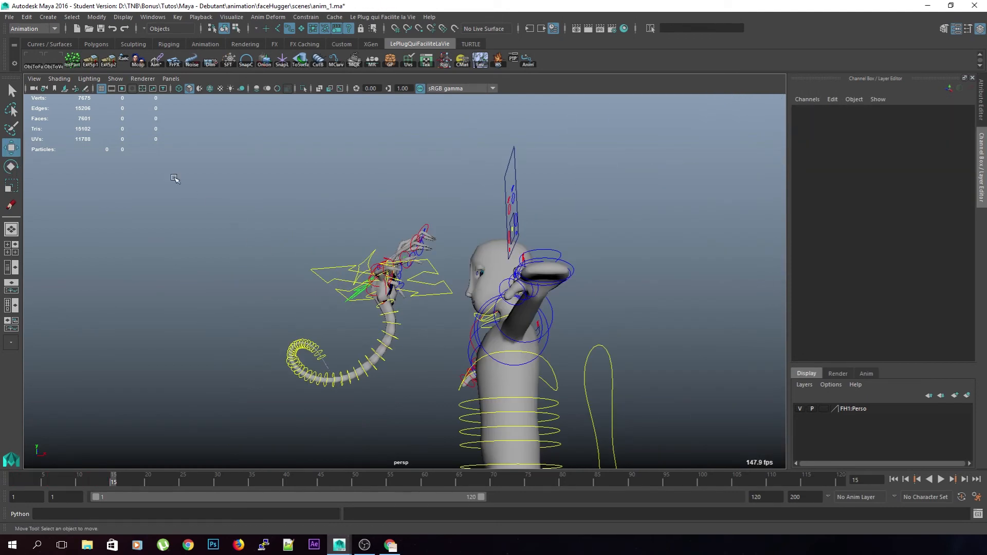
{"action": "left_click_drag", "start_coordinate": [196, 179], "coordinate": [440, 399]}
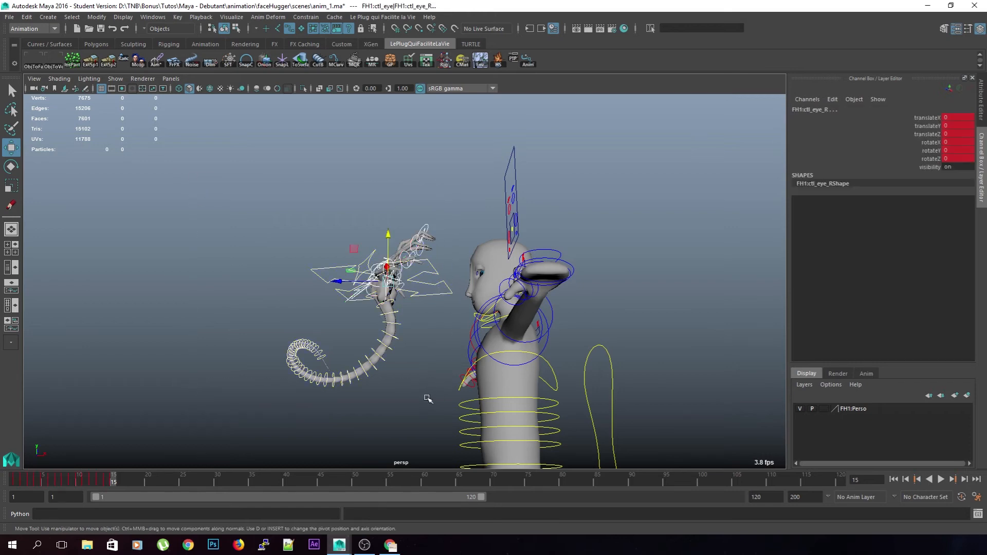
{"action": "scroll", "coordinate": [320, 402], "scroll_direction": "down", "scroll_amount": 5}
{"action": "middle_click_drag", "start_coordinate": [303, 343], "coordinate": [330, 343], "text": "alt"}
{"action": "left_click", "coordinate": [270, 327]}
Step back and forth through the frames around 12 to 15 to examine the facehugger's leap
{"action": "middle_click_drag", "start_coordinate": [269, 327], "coordinate": [355, 307], "text": "alt"}
{"action": "key", "text": "alt+comma"}
{"action": "key", "text": "alt+comma"}
{"action": "key", "text": "alt+period"}
{"action": "key", "text": "alt+period"}
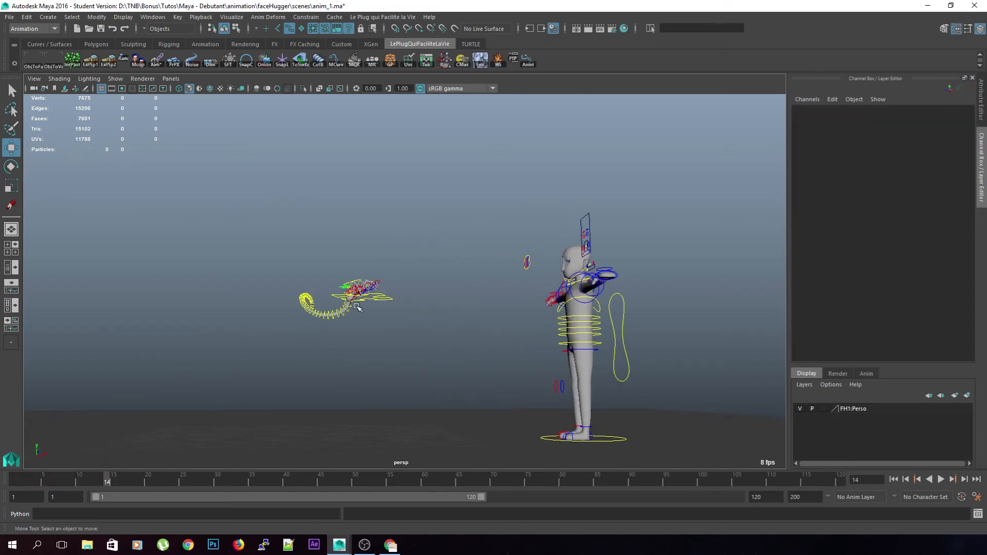
{"action": "key", "text": "alt+comma"}
{"action": "key", "text": "alt+comma"}
{"action": "key", "text": "alt+comma"}
{"action": "key", "text": "alt+period"}
{"action": "key", "text": "alt+period"}
{"action": "key", "text": "alt+period"}
{"action": "key", "text": "alt+comma"}
{"action": "key", "text": "alt+comma"}
{"action": "key", "text": "alt+comma"}
{"action": "key", "text": "alt+period"}
{"action": "key", "text": "alt+period"}
{"action": "key", "text": "alt+period"}
{"action": "key", "text": "alt+comma"}
{"action": "key", "text": "alt+comma"}
{"action": "key", "text": "alt+comma"}
{"action": "key", "text": "alt+period"}
{"action": "key", "text": "alt+period"}
{"action": "key", "text": "alt+period"}
{"action": "key", "text": "alt+comma"}
{"action": "key", "text": "alt+comma"}
{"action": "key", "text": "alt+comma"}
{"action": "key", "text": "alt+comma"}
{"action": "key", "text": "alt+comma"}
{"action": "key", "text": "alt+period"}
{"action": "key", "text": "alt+period"}
{"action": "key", "text": "alt+comma"}
{"action": "key", "text": "alt+period"}
{"action": "key", "text": "alt+period"}
{"action": "key", "text": "alt+comma"}
{"action": "key", "text": "alt+comma"}
{"action": "key", "text": "alt+period"}
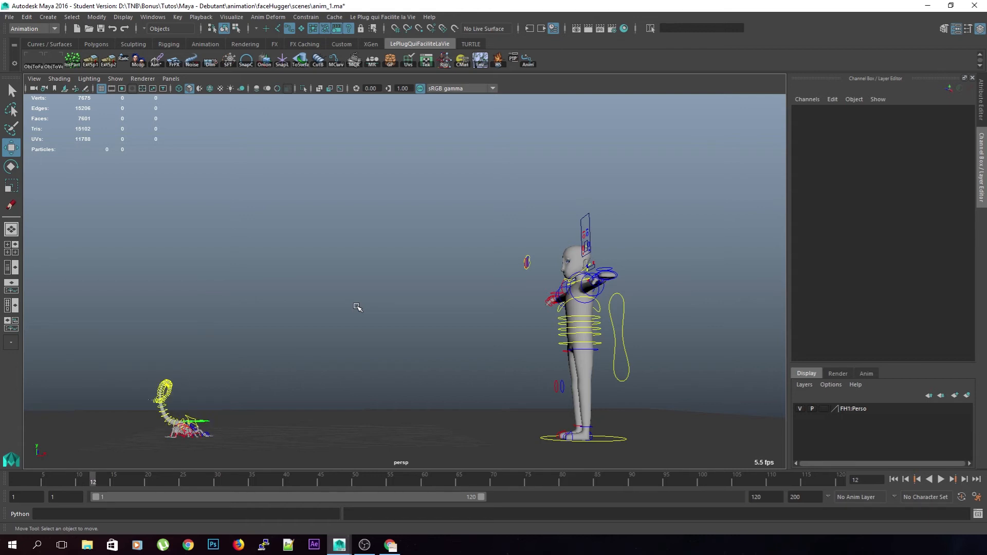
Examine the facehugger's crouch and tail swing up close by stepping back and forth through frames 8 to 12
{"action": "middle_click_drag", "start_coordinate": [329, 314], "coordinate": [485, 257], "text": "alt"}
{"action": "scroll", "coordinate": [384, 401], "scroll_direction": "up", "scroll_amount": 5}
{"action": "middle_click_drag", "start_coordinate": [383, 401], "coordinate": [462, 316], "text": "alt"}
{"action": "scroll", "coordinate": [462, 317], "scroll_direction": "up", "scroll_amount": 3}
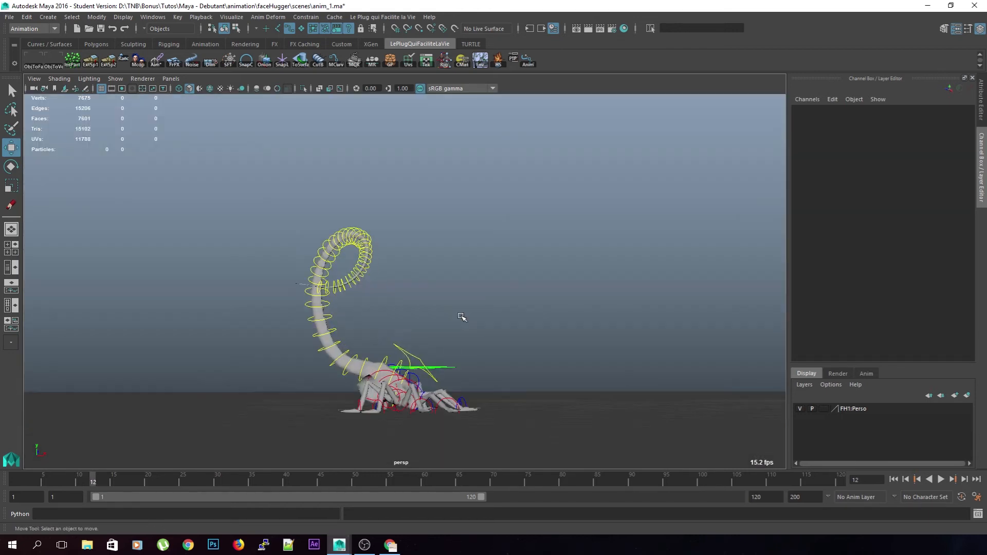
{"action": "key", "text": "alt+comma"}
{"action": "key", "text": "alt+period"}
{"action": "key", "text": "alt+comma"}
{"action": "key", "text": "alt+period"}
{"action": "key", "text": "alt+comma"}
{"action": "key", "text": "alt+period"}
{"action": "key", "text": "alt+comma"}
{"action": "key", "text": "alt+period"}
{"action": "key", "text": "alt+comma"}
{"action": "key", "text": "alt+period"}
{"action": "key", "text": "alt+comma"}
{"action": "key", "text": "alt+period"}
{"action": "key", "text": "alt+comma"}
{"action": "key", "text": "alt+comma"}
{"action": "key", "text": "alt+period"}
{"action": "key", "text": "alt+comma"}
{"action": "key", "text": "alt+comma"}
{"action": "key", "text": "alt+comma"}
{"action": "key", "text": "alt+period"}
{"action": "key", "text": "alt+period"}
{"action": "key", "text": "alt+period"}
{"action": "key", "text": "alt+period"}
{"action": "key", "text": "alt+comma"}
{"action": "key", "text": "alt+comma"}
{"action": "key", "text": "alt+period"}
{"action": "key", "text": "alt+comma"}
Try moving the facehugger's c_pelvis control forward to about 0.31 in X and -0.03 in Z at frame 10
{"action": "left_click", "coordinate": [433, 354]}
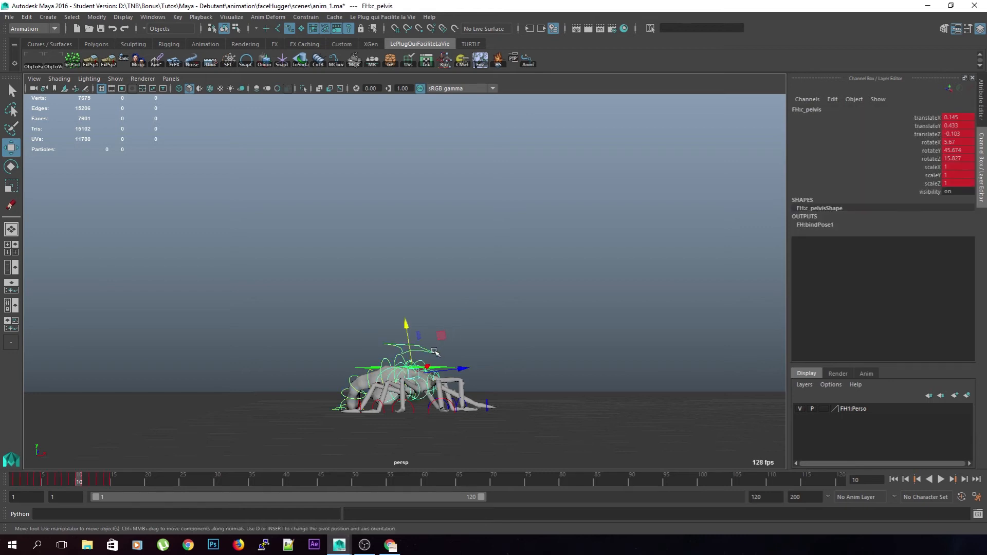
{"action": "left_click_drag", "start_coordinate": [417, 375], "coordinate": [424, 376]}
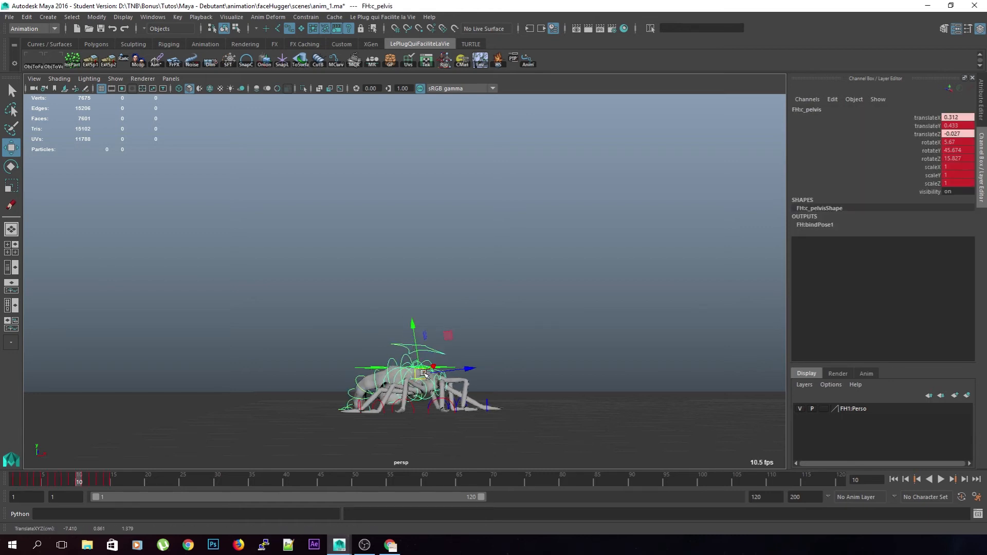
{"action": "key", "text": "alt+comma"}
{"action": "key", "text": "alt+period"}
{"action": "key", "text": "alt+period"}
{"action": "key", "text": "alt+comma"}
{"action": "key", "text": "alt+period"}
{"action": "key", "text": "alt+period"}
{"action": "key", "text": "alt+comma"}
{"action": "key", "text": "alt+comma"}
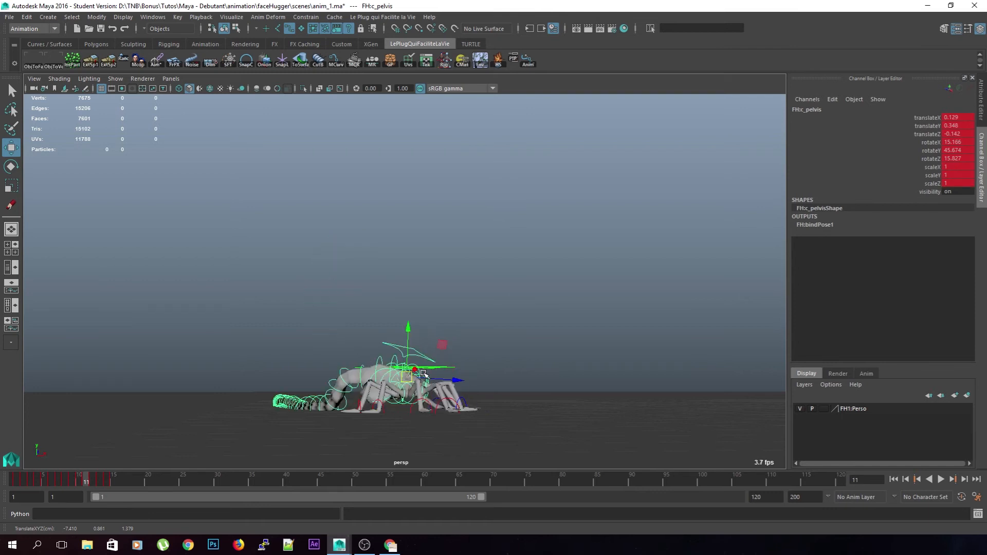
{"action": "key", "text": "ctrl+z"}
Move the facehugger's c_pelvis control forward at frame 11 to about 0.27 in X, 0.39 in Y and -0.045 in Z
{"action": "key", "text": "alt+comma"}
{"action": "key", "text": "alt+comma"}
{"action": "key", "text": "alt+period"}
{"action": "key", "text": "alt+period"}
{"action": "key", "text": "alt+period"}
{"action": "key", "text": "alt+period"}
{"action": "key", "text": "alt+comma"}
{"action": "left_click_drag", "start_coordinate": [410, 374], "coordinate": [418, 373]}
{"action": "key", "text": "alt+comma"}
{"action": "key", "text": "alt+period"}
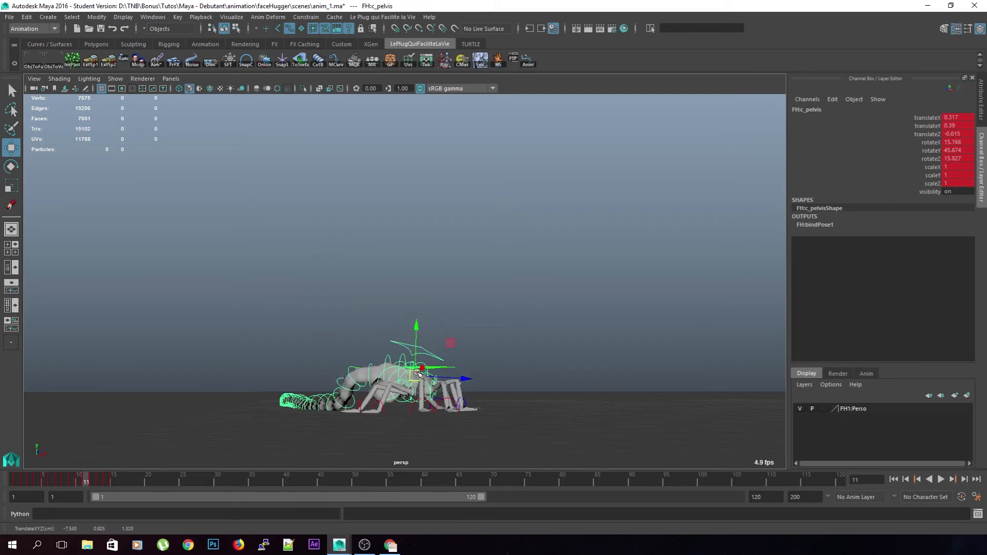
{"action": "key", "text": "alt+period"}
{"action": "key", "text": "alt+comma"}
{"action": "key", "text": "alt+comma"}
{"action": "key", "text": "alt+period"}
{"action": "left_click_drag", "start_coordinate": [418, 374], "coordinate": [416, 374]}
{"action": "key", "text": "alt+comma"}
{"action": "key", "text": "alt+period"}
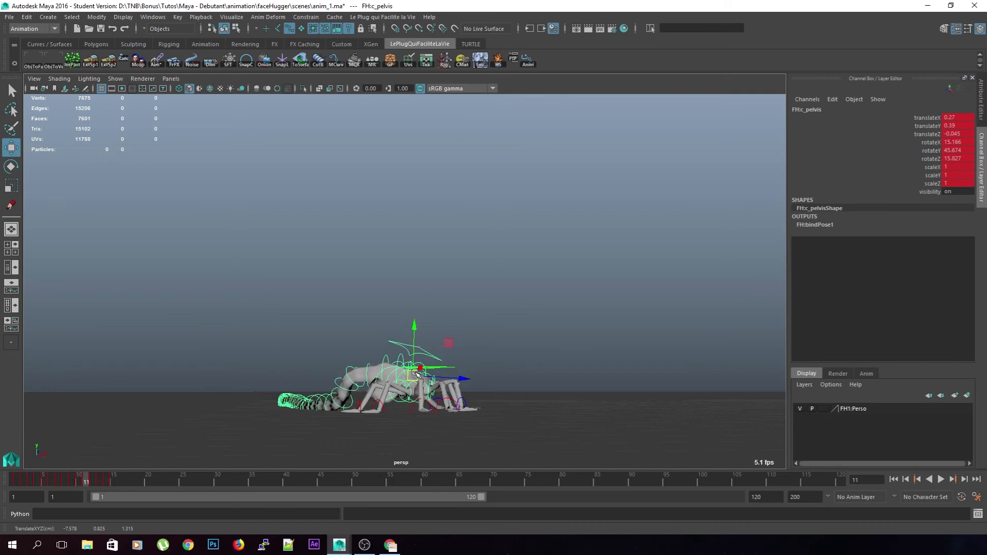
Compare the adjusted pelvis pose at frame 11 with its neighbouring frames
{"action": "key", "text": "alt+period"}
{"action": "key", "text": "alt+comma"}
{"action": "key", "text": "alt+period"}
{"action": "key", "text": "alt+comma"}
{"action": "key", "text": "alt+period"}
{"action": "key", "text": "alt+comma"}
{"action": "key", "text": "alt+period"}
{"action": "key", "text": "alt+comma"}
{"action": "key", "text": "alt+comma"}
{"action": "key", "text": "alt+period"}
{"action": "key", "text": "alt+period"}
{"action": "key", "text": "alt+comma"}
Save the scene, accepting the student version notice
{"action": "key", "text": "a"}
{"action": "key", "text": "q"}
{"action": "key", "text": "ctrl+s"}
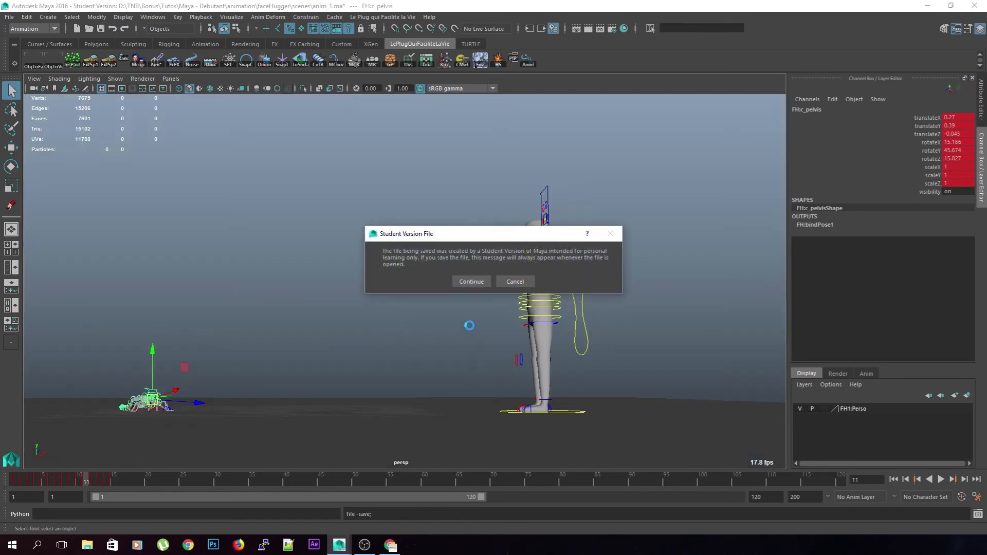
{"action": "left_click", "coordinate": [471, 282]}
Examine the leap between frames 11 and 16 from the side and from above behind the human character
{"action": "key", "text": "w"}
{"action": "key", "text": "alt+period"}
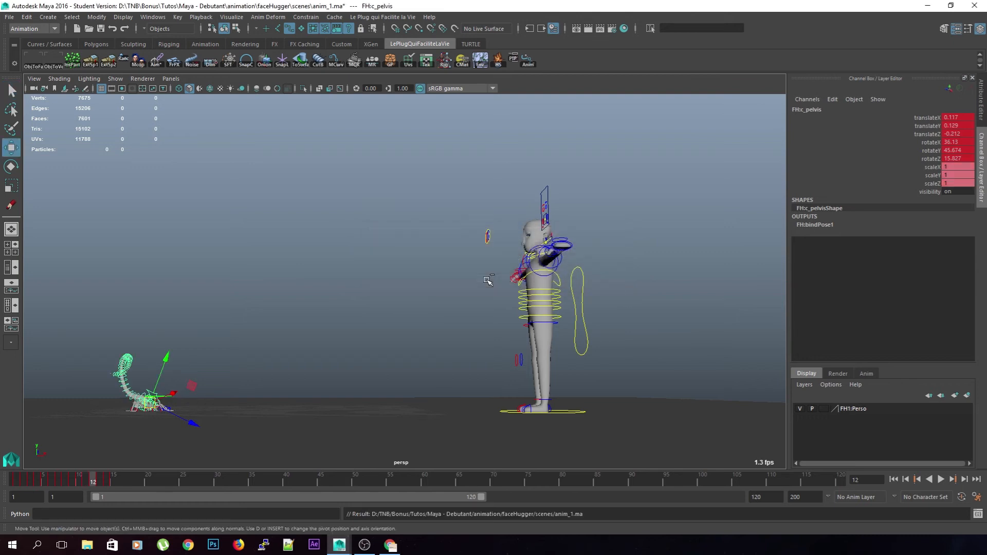
{"action": "key", "text": "alt+period"}
{"action": "key", "text": "alt+period"}
{"action": "key", "text": "alt+period"}
{"action": "key", "text": "alt+period"}
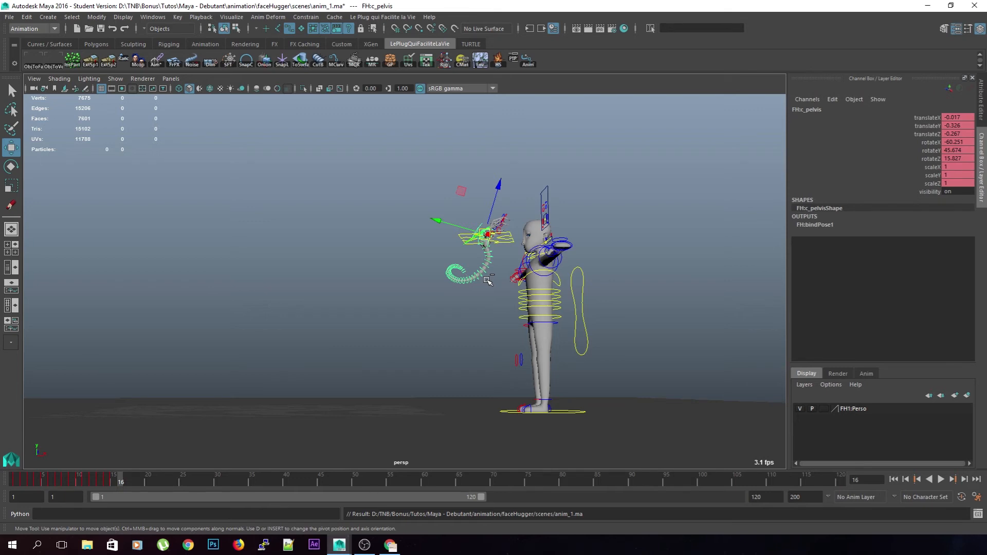
{"action": "left_click_drag", "start_coordinate": [402, 284], "coordinate": [466, 299], "text": "alt"}
{"action": "scroll", "coordinate": [338, 359], "scroll_direction": "up", "scroll_amount": 3}
{"action": "left_click_drag", "start_coordinate": [338, 359], "coordinate": [424, 411], "text": "alt"}
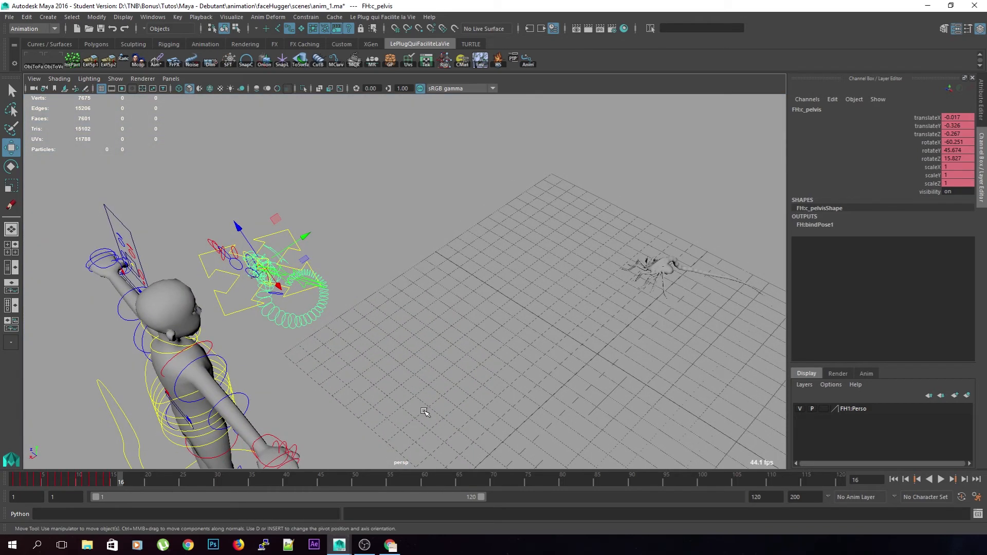
{"action": "key", "text": "alt+comma"}
{"action": "key", "text": "alt+period"}
{"action": "key", "text": "alt+comma"}
{"action": "key", "text": "alt+comma"}
{"action": "key", "text": "alt+comma"}
{"action": "key", "text": "alt+comma"}
{"action": "key", "text": "alt+comma"}
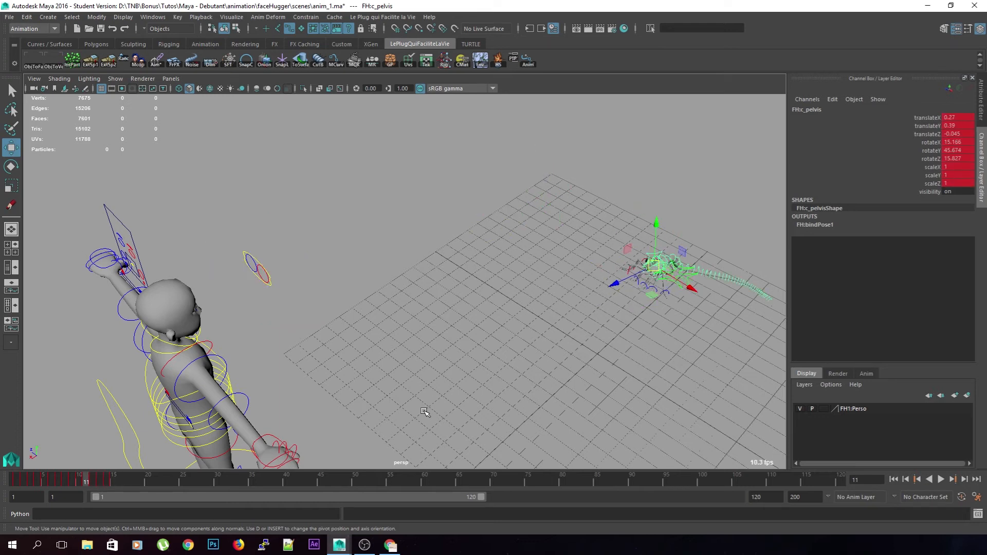
Deselect the pelvis control and hide the rigs' control curves in the viewport
{"action": "left_click", "coordinate": [531, 209]}
{"action": "left_click_drag", "start_coordinate": [531, 208], "coordinate": [367, 267], "text": "alt"}
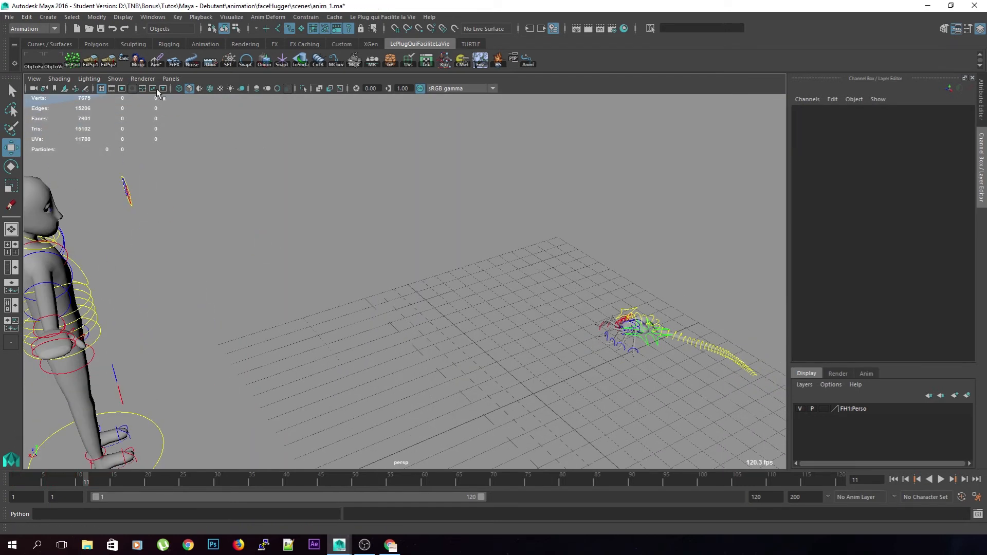
{"action": "left_click", "coordinate": [120, 80]}
{"action": "left_click", "coordinate": [140, 132]}
{"action": "scroll", "coordinate": [517, 315], "scroll_direction": "down", "scroll_amount": 5}
{"action": "left_click_drag", "start_coordinate": [517, 315], "coordinate": [420, 312], "text": "alt"}
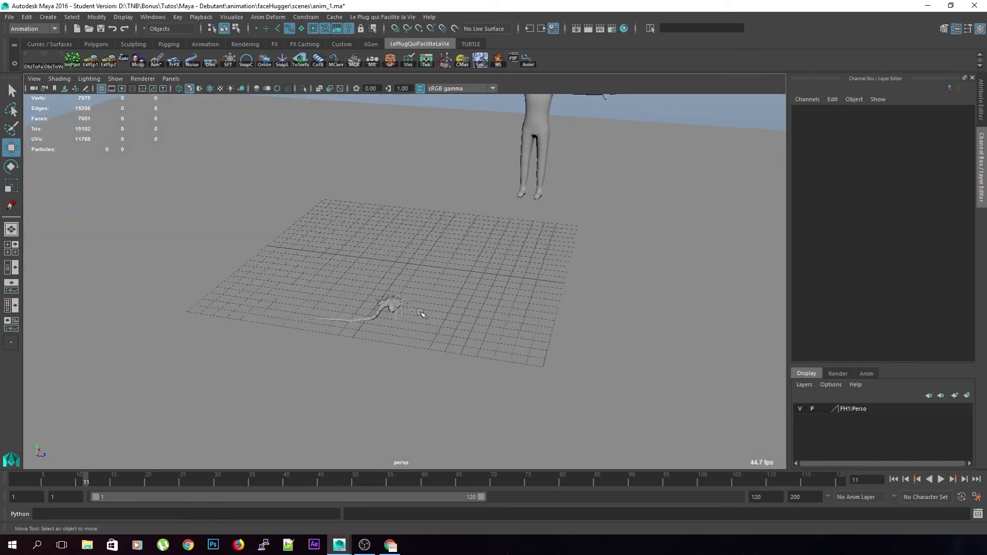
Step back to frame 2 and forward again to examine the facehugger's movement before takeoff without the control curves
{"action": "key", "text": "alt+comma"}
{"action": "key", "text": "alt+comma"}
{"action": "key", "text": "alt+comma"}
{"action": "key", "text": "alt+comma"}
{"action": "key", "text": "alt+comma"}
{"action": "key", "text": "alt+comma"}
{"action": "key", "text": "alt+comma"}
{"action": "key", "text": "alt+comma"}
{"action": "key", "text": "alt+comma"}
{"action": "key", "text": "alt+comma"}
{"action": "key", "text": "alt+comma"}
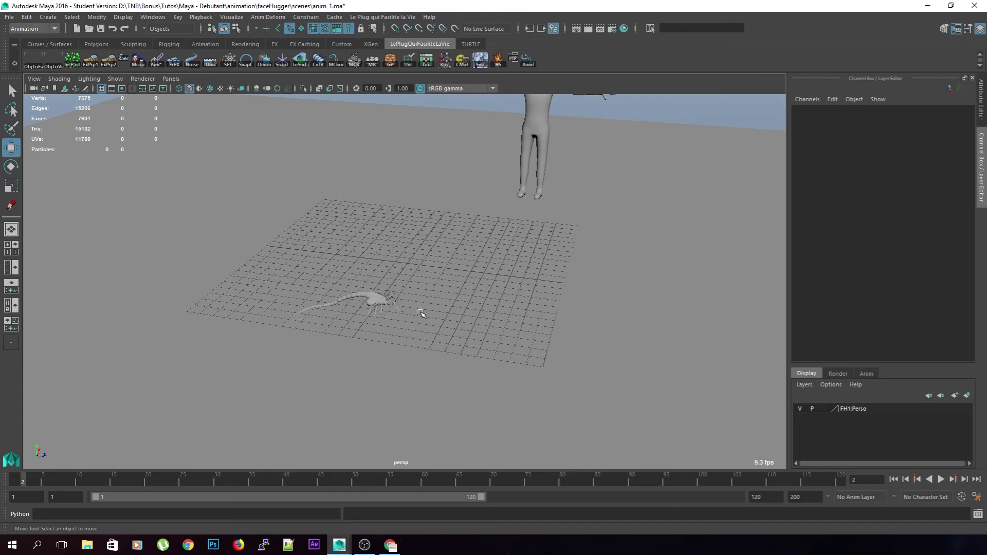
{"action": "key", "text": "alt+period"}
{"action": "key", "text": "alt+period"}
{"action": "key", "text": "alt+period"}
{"action": "key", "text": "alt+period"}
{"action": "key", "text": "alt+period"}
{"action": "key", "text": "alt+period"}
{"action": "key", "text": "alt+period"}
{"action": "key", "text": "alt+period"}
{"action": "key", "text": "alt+period"}
{"action": "key", "text": "alt+period"}
{"action": "key", "text": "alt+period"}
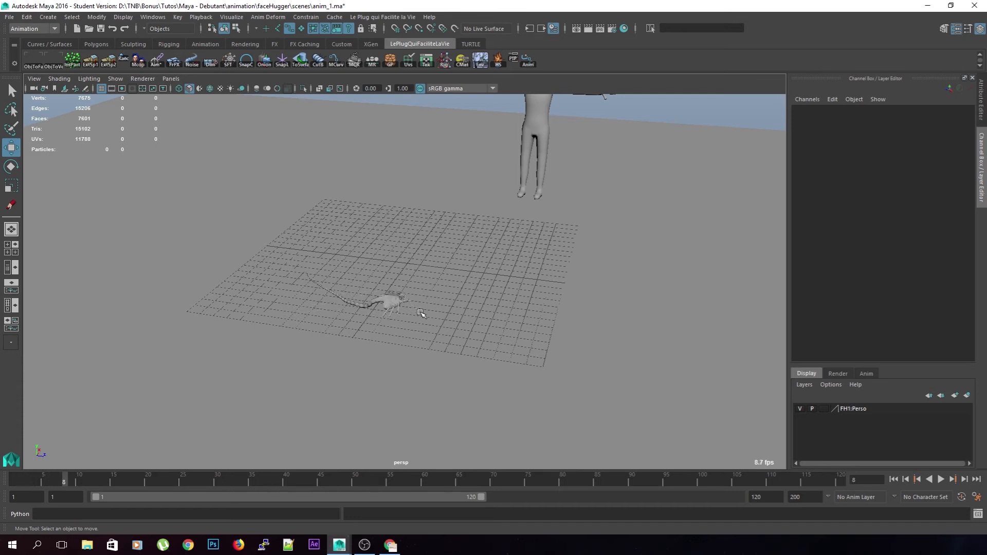
{"action": "key", "text": "alt+period"}
{"action": "key", "text": "alt+period"}
Examine the takeoff and leap from a three-quarter view by stepping repeatedly through the frames around 11 to 16
{"action": "left_click_drag", "start_coordinate": [421, 313], "coordinate": [352, 337], "text": "alt"}
{"action": "key", "text": "alt+comma"}
{"action": "key", "text": "alt+comma"}
{"action": "key", "text": "alt+period"}
{"action": "key", "text": "alt+period"}
{"action": "key", "text": "alt+period"}
{"action": "key", "text": "alt+period"}
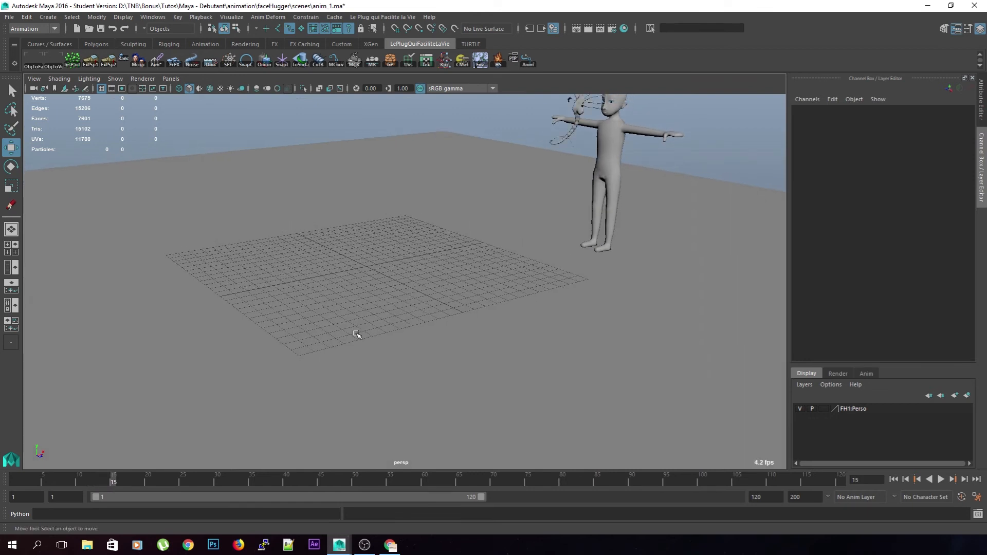
{"action": "middle_click_drag", "start_coordinate": [357, 334], "coordinate": [350, 372], "text": "alt"}
{"action": "key", "text": "alt+comma"}
{"action": "key", "text": "alt+comma"}
{"action": "key", "text": "alt+comma"}
{"action": "key", "text": "alt+comma"}
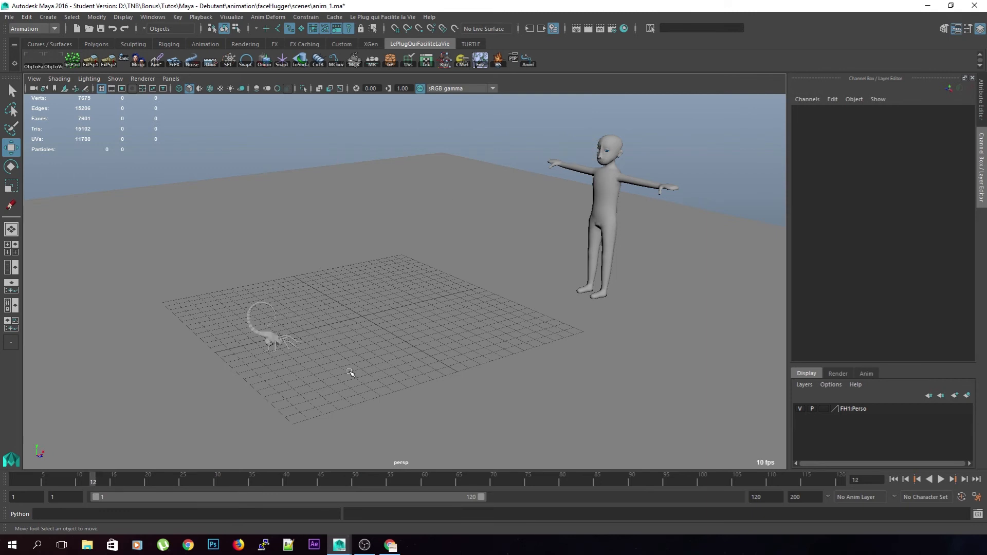
{"action": "key", "text": "alt+period"}
{"action": "key", "text": "alt+period"}
{"action": "key", "text": "alt+period"}
{"action": "key", "text": "alt+period"}
{"action": "key", "text": "alt+comma"}
{"action": "key", "text": "alt+comma"}
{"action": "key", "text": "alt+comma"}
{"action": "key", "text": "alt+period"}
{"action": "key", "text": "alt+period"}
{"action": "key", "text": "alt+comma"}
{"action": "key", "text": "alt+comma"}
{"action": "key", "text": "alt+comma"}
{"action": "key", "text": "alt+period"}
{"action": "key", "text": "alt+period"}
{"action": "key", "text": "alt+period"}
{"action": "key", "text": "alt+period"}
Step back to the opening frames and play the animation to review the complete leap
{"action": "key", "text": "alt+comma"}
{"action": "key", "text": "alt+comma"}
{"action": "key", "text": "alt+comma"}
{"action": "key", "text": "alt+comma"}
{"action": "key", "text": "alt+comma"}
{"action": "key", "text": "alt+comma"}
{"action": "key", "text": "alt+comma"}
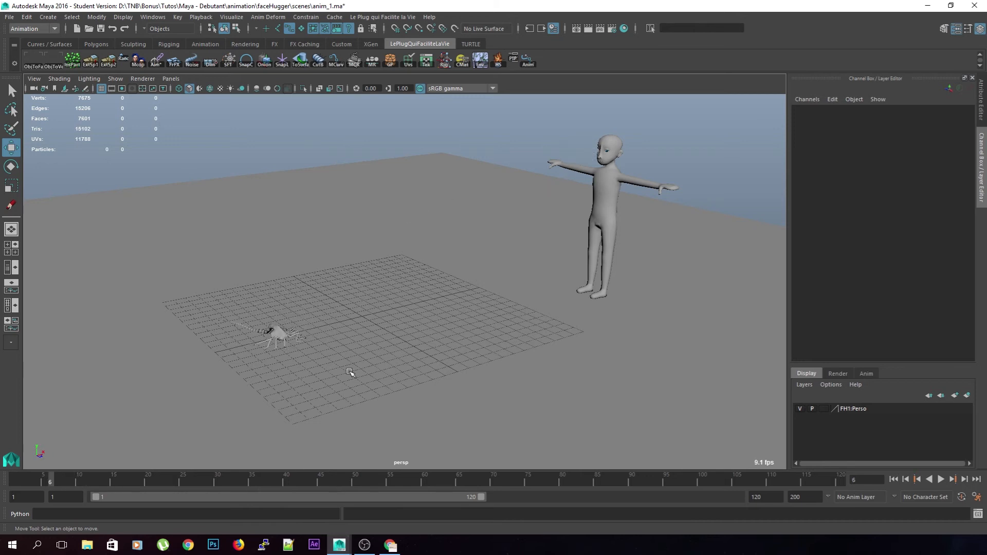
{"action": "key", "text": "alt+comma"}
{"action": "key", "text": "alt+comma"}
{"action": "key", "text": "alt+comma"}
{"action": "key", "text": "alt+v"}
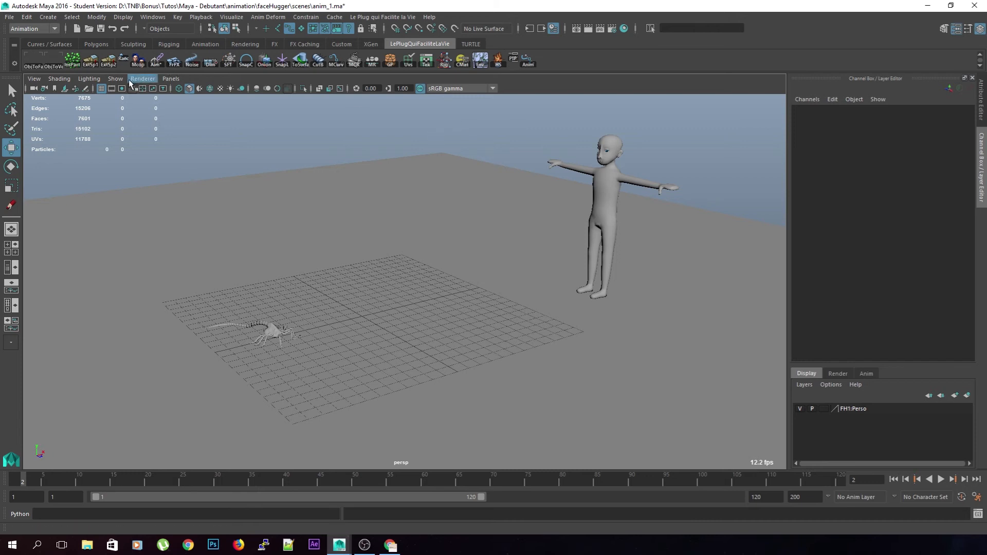
Show the rigs' control curves again in the viewport and frame the facehugger closely from the side
{"action": "left_click", "coordinate": [115, 79]}
{"action": "left_click", "coordinate": [123, 137]}
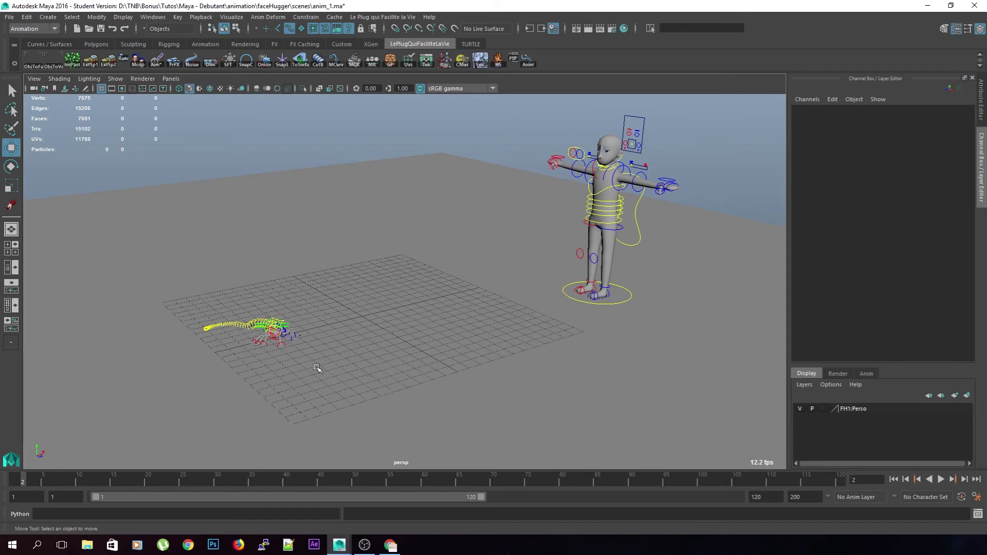
{"action": "left_click_drag", "start_coordinate": [290, 351], "coordinate": [303, 320], "text": "alt"}
{"action": "right_click_drag", "start_coordinate": [303, 321], "coordinate": [338, 338], "text": "alt"}
{"action": "left_click_drag", "start_coordinate": [337, 338], "coordinate": [316, 332], "text": "alt"}
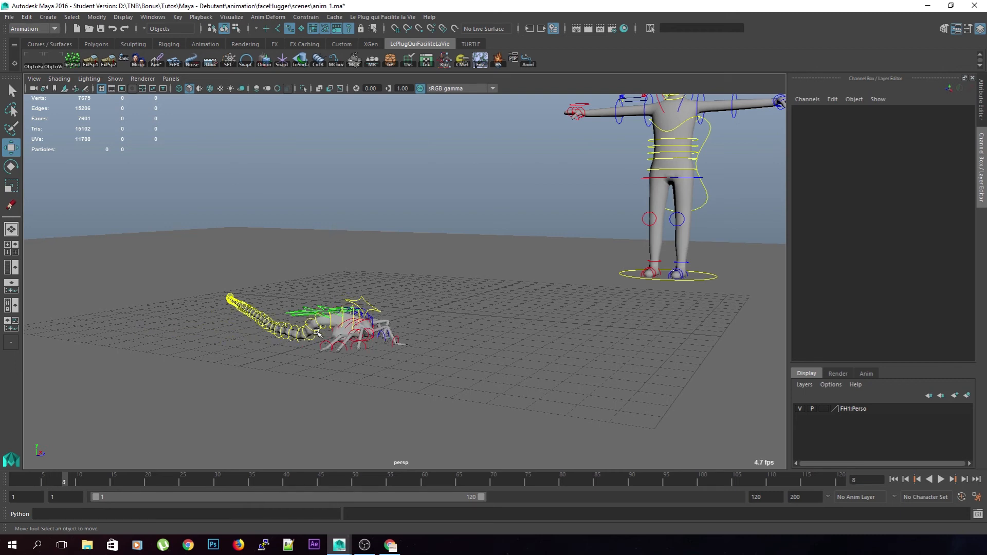
Select all of the facehugger's tail controls, from the tip to the base, at frame 8
{"action": "left_click_drag", "start_coordinate": [430, 282], "coordinate": [558, 339], "text": "alt"}
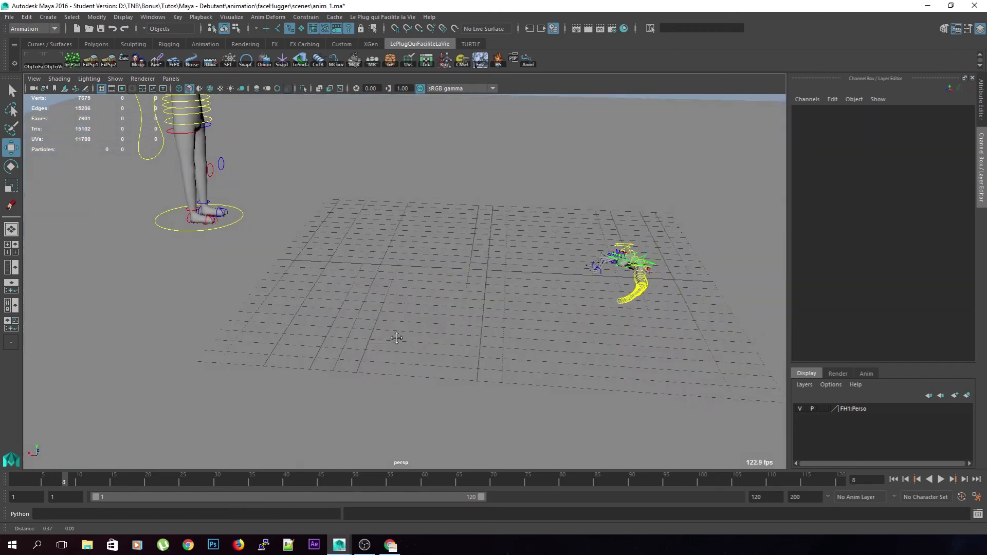
{"action": "right_click_drag", "start_coordinate": [397, 340], "coordinate": [507, 344], "text": "alt"}
{"action": "left_click_drag", "start_coordinate": [507, 344], "coordinate": [430, 348], "text": "alt"}
{"action": "middle_click_drag", "start_coordinate": [430, 348], "coordinate": [331, 310], "text": "alt"}
{"action": "left_click_drag", "start_coordinate": [530, 376], "coordinate": [401, 342], "text": "alt"}
{"action": "left_click_drag", "start_coordinate": [213, 207], "coordinate": [390, 294]}
{"action": "scroll", "coordinate": [391, 305], "scroll_direction": "up", "scroll_amount": 5}
{"action": "left_click", "coordinate": [289, 302]}
{"action": "left_click_drag", "start_coordinate": [301, 287], "coordinate": [294, 286], "text": "alt"}
{"action": "middle_click_drag", "start_coordinate": [293, 287], "coordinate": [306, 304], "text": "alt"}
{"action": "left_click_drag", "start_coordinate": [128, 181], "coordinate": [387, 292]}
{"action": "left_click", "coordinate": [369, 254]}
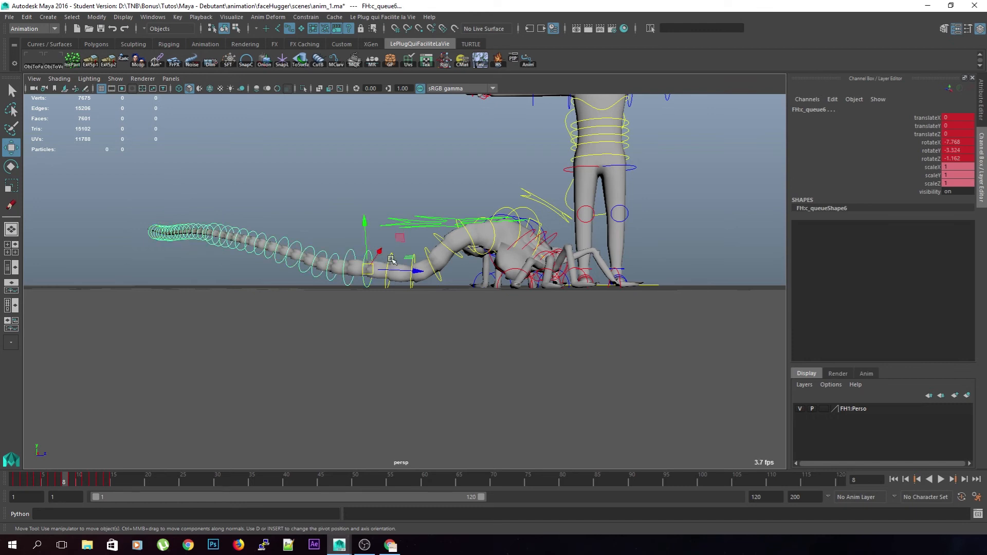
{"action": "key", "text": "q"}
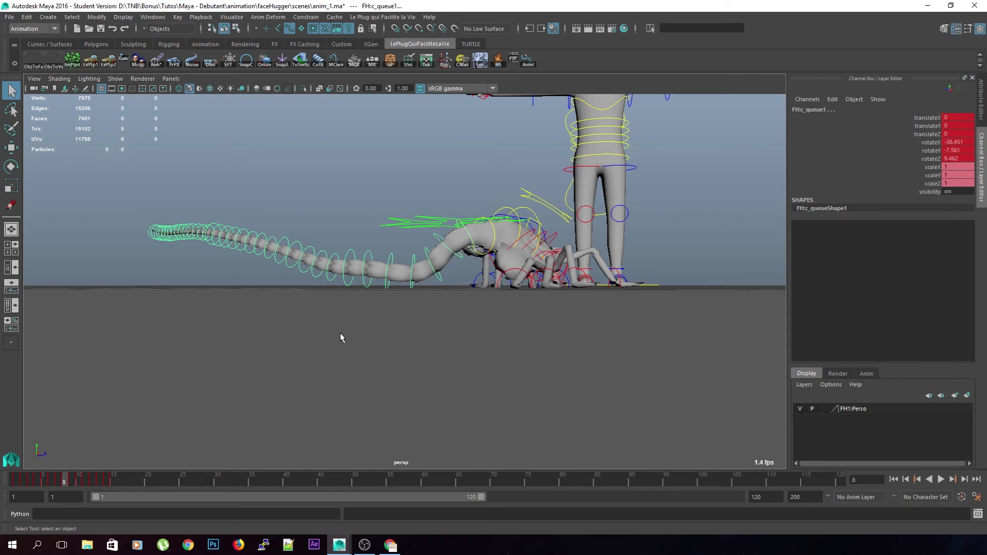
Check the tail motion up to frame 12 and delete the tail controls' keys from frame 13 onward
{"action": "left_click", "coordinate": [79, 482]}
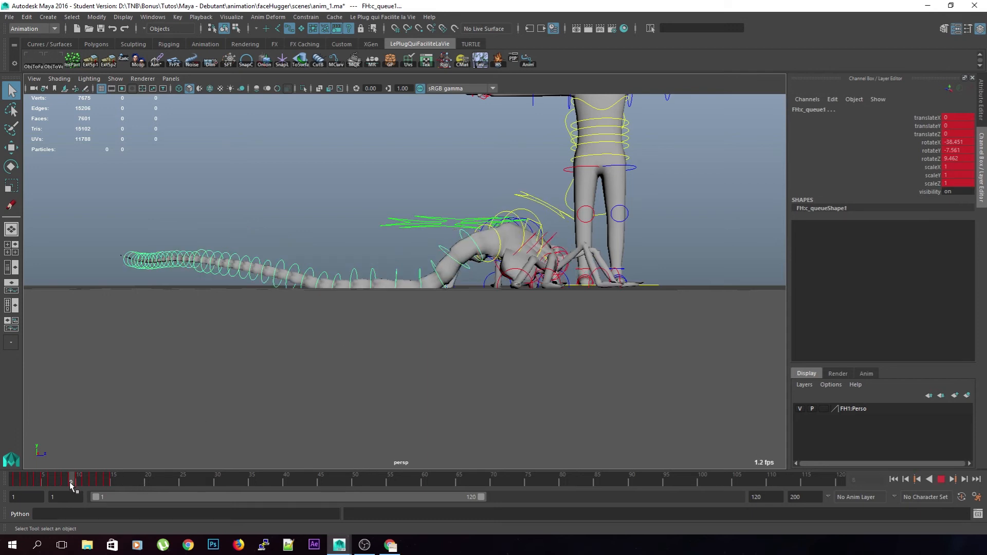
{"action": "left_click_drag", "start_coordinate": [79, 483], "coordinate": [93, 483]}
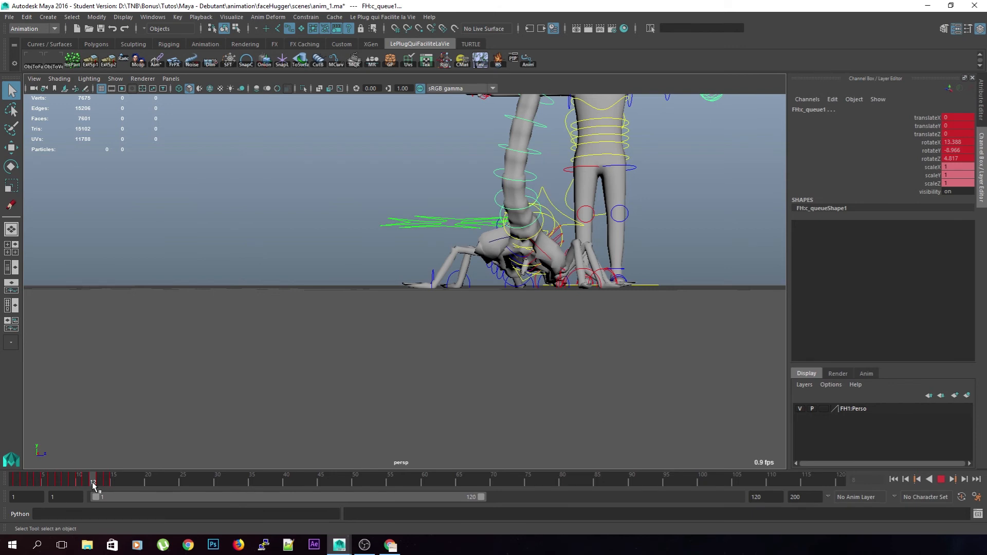
{"action": "scroll", "coordinate": [443, 290], "scroll_direction": "down", "scroll_amount": 5}
{"action": "left_click_drag", "start_coordinate": [443, 295], "coordinate": [419, 302], "text": "alt"}
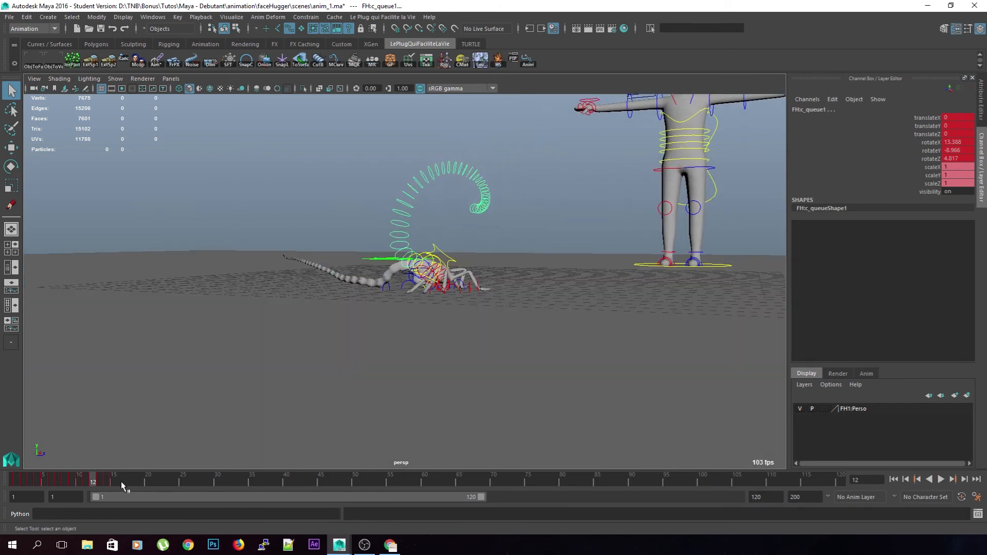
{"action": "left_click_drag", "start_coordinate": [122, 481], "coordinate": [100, 483], "text": "shift"}
{"action": "right_click", "coordinate": [106, 483]}
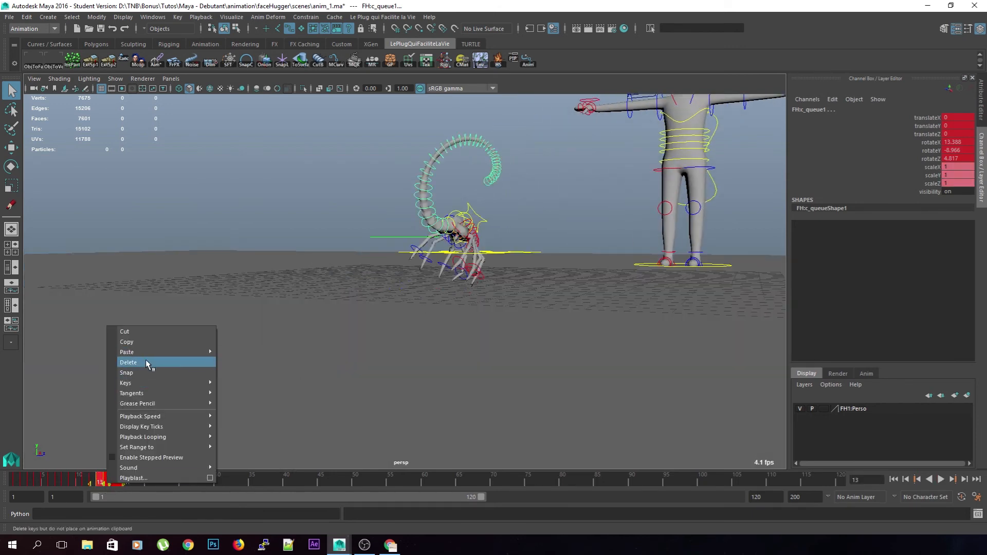
{"action": "left_click", "coordinate": [129, 363]}
Delete the tail controls' keys around frames 8 to 11
{"action": "left_click_drag", "start_coordinate": [100, 483], "coordinate": [71, 486]}
{"action": "right_click", "coordinate": [77, 485]}
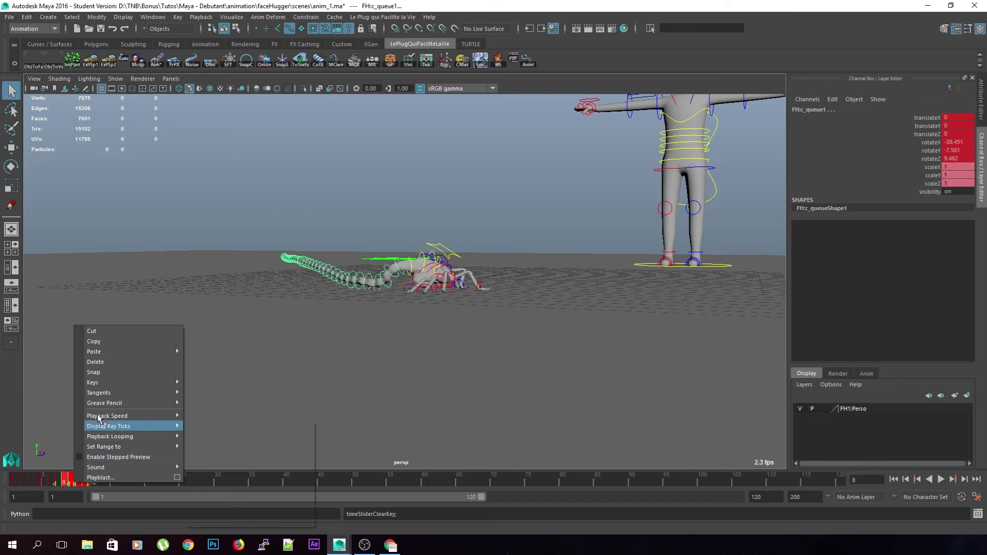
{"action": "left_click", "coordinate": [109, 366]}
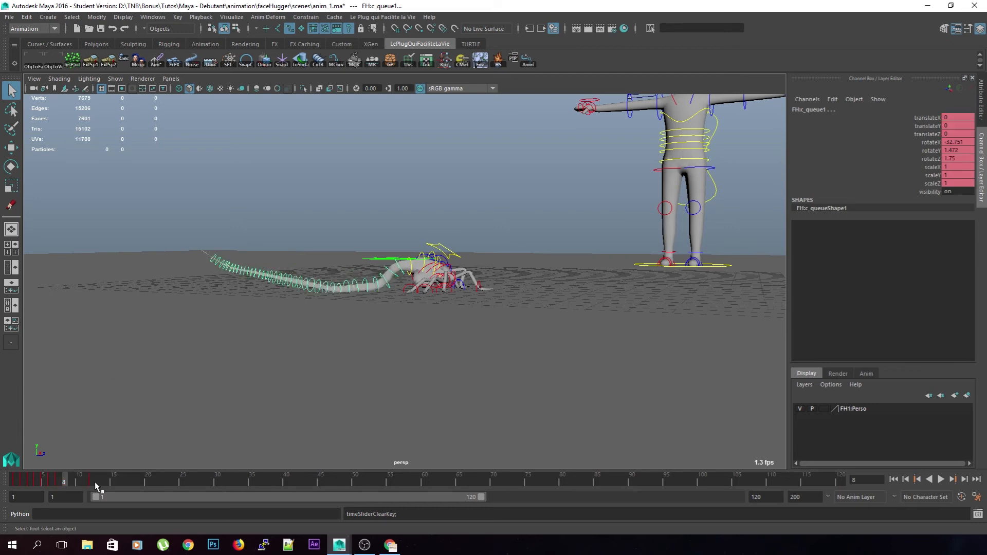
Go to frame 9 and try zeroing the tail controls' rotation on all three axes
{"action": "mouse_move", "coordinate": [62, 479]}
{"action": "left_mouse_down"}
{"action": "mouse_move", "coordinate": [111, 485]}
{"action": "mouse_move", "coordinate": [35, 485]}
{"action": "mouse_move", "coordinate": [71, 481]}
{"action": "left_mouse_up"}
{"action": "left_click_drag", "start_coordinate": [360, 321], "coordinate": [312, 328], "text": "alt"}
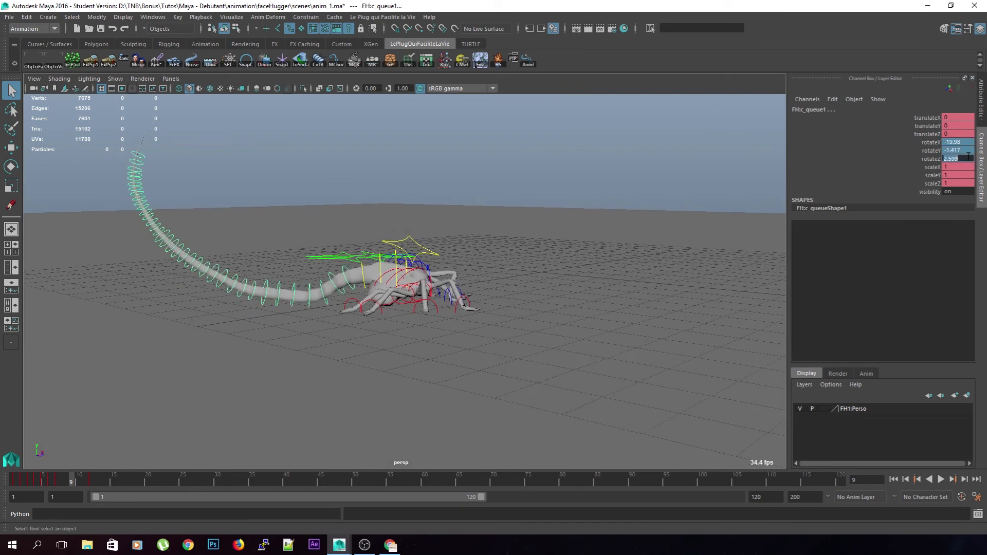
{"action": "key", "text": "Return"}
Rotate the tail control c_queue1 near the tail's base at frame 9
{"action": "left_click_drag", "start_coordinate": [316, 284], "coordinate": [281, 247], "text": "alt"}
{"action": "left_click", "coordinate": [281, 248]}
{"action": "left_click", "coordinate": [364, 314]}
{"action": "key", "text": "e"}
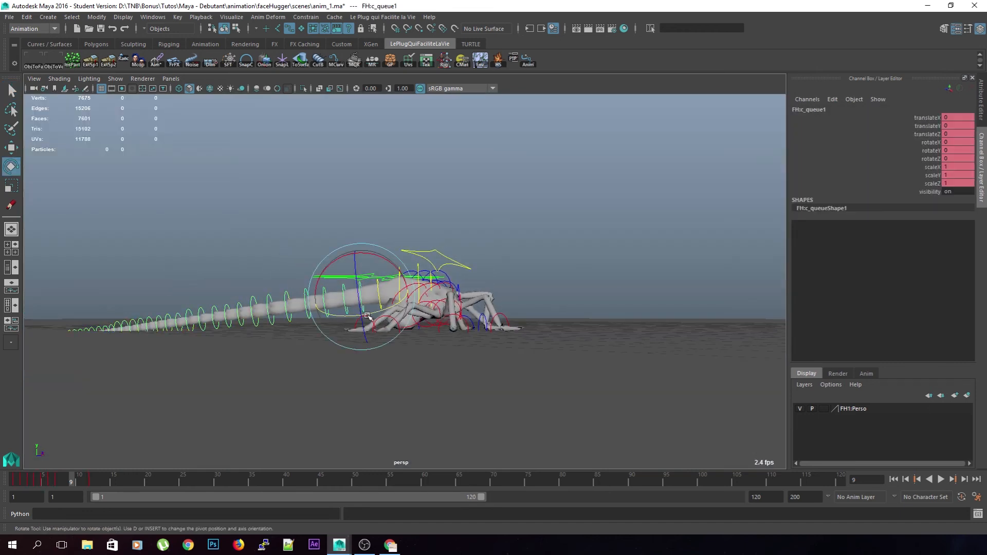
{"action": "left_click_drag", "start_coordinate": [387, 268], "coordinate": [381, 262]}
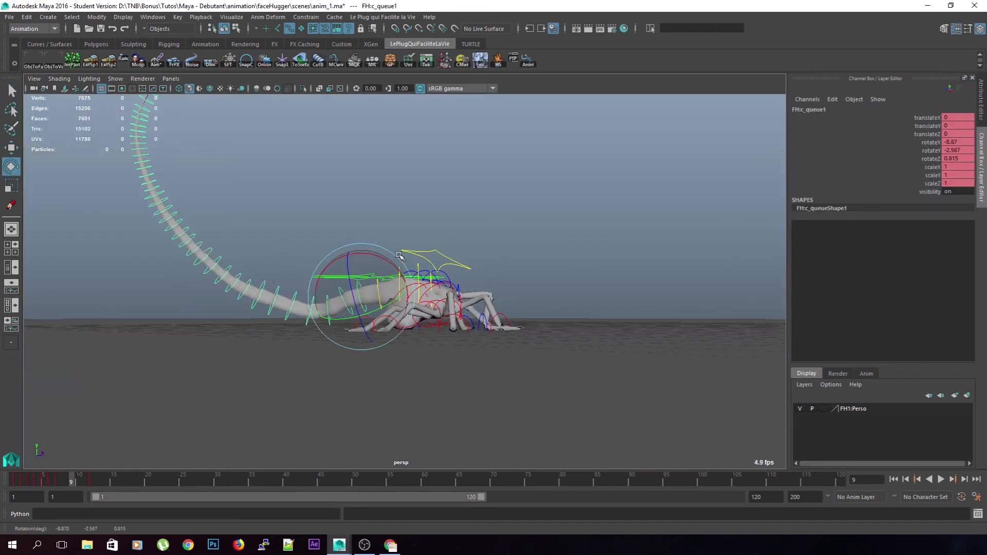
Rotate the tail control c_queue2 to flatten the tail's base, and clear the selection
{"action": "left_click", "coordinate": [349, 299]}
{"action": "left_click", "coordinate": [355, 302]}
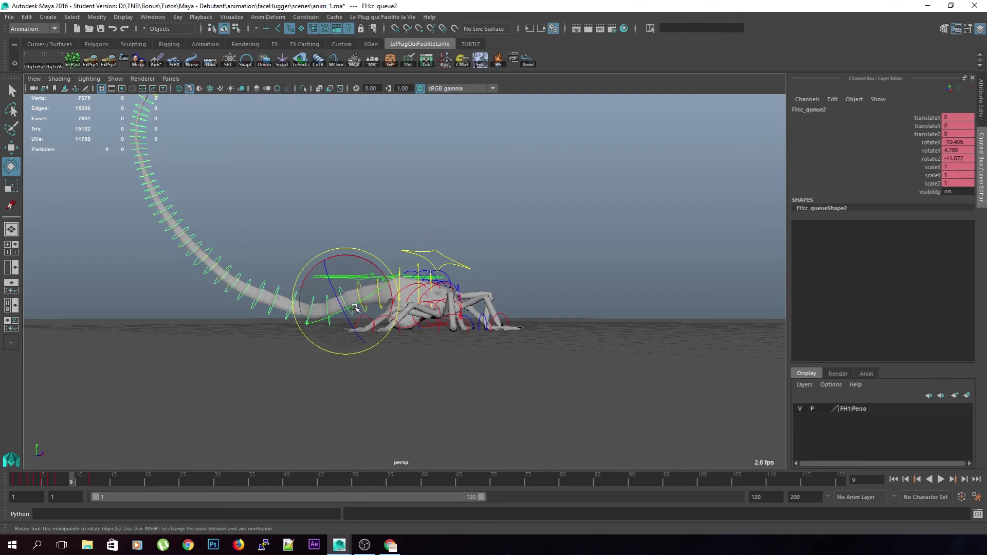
{"action": "left_click_drag", "start_coordinate": [363, 281], "coordinate": [244, 265]}
{"action": "left_click", "coordinate": [342, 307]}
{"action": "left_click", "coordinate": [331, 325]}
{"action": "left_click", "coordinate": [288, 274]}
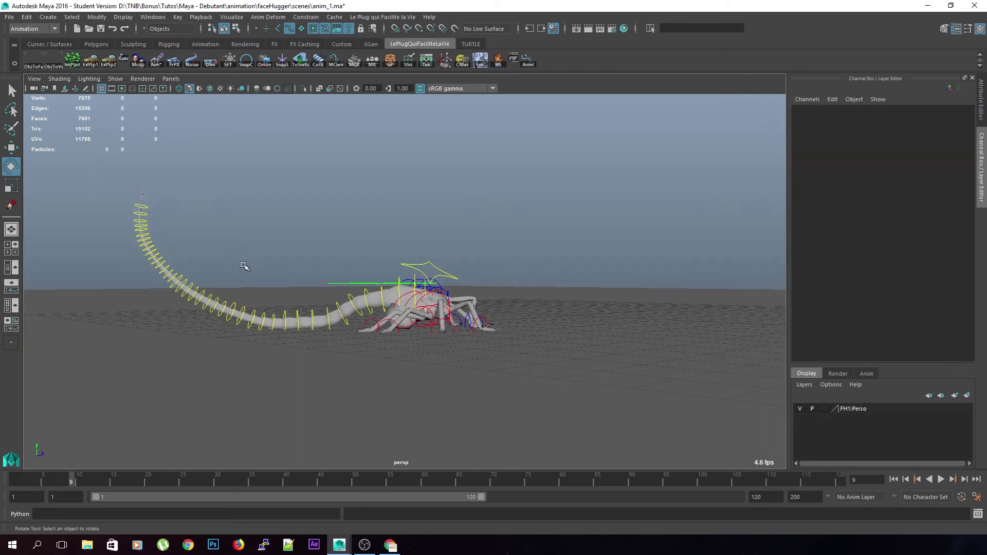
{"action": "left_click_drag", "start_coordinate": [124, 212], "coordinate": [288, 349]}
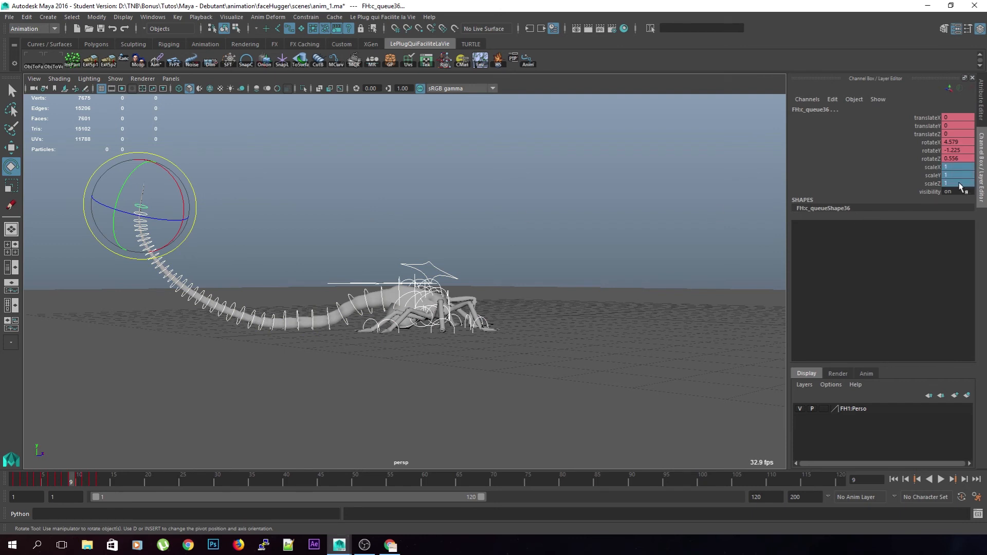
{"action": "left_click_drag", "start_coordinate": [955, 149], "coordinate": [954, 144]}
{"action": "type", "text": "0"}
{"action": "key", "text": "Return"}
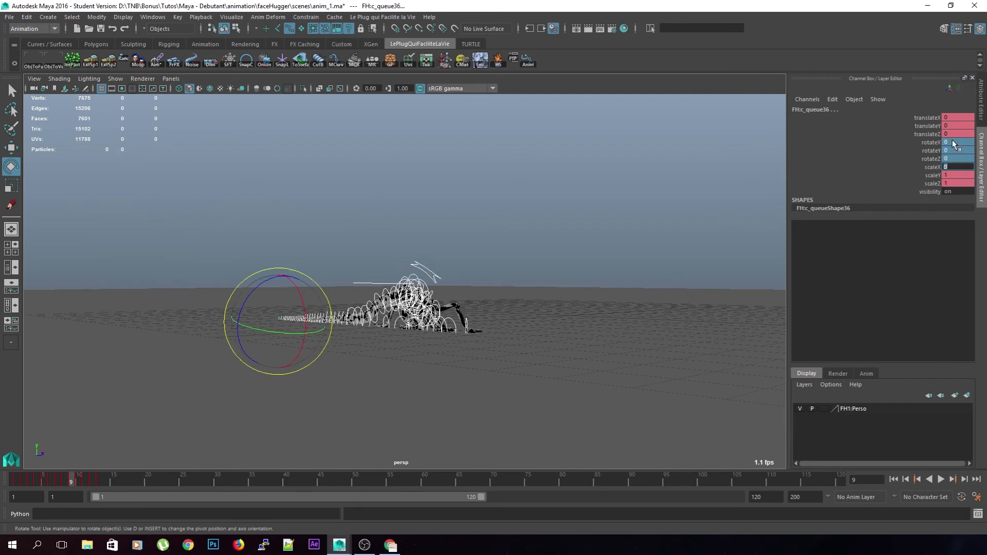
{"action": "left_click", "coordinate": [491, 200]}
{"action": "key", "text": "ctrl+z"}
{"action": "key", "text": "ctrl+z"}
{"action": "left_click", "coordinate": [517, 161]}
Set the rotation of the rear tail controls, from c_queue7 to the tip, to 0 on all axes at frame 9
{"action": "left_click_drag", "start_coordinate": [456, 242], "coordinate": [455, 237], "text": "alt"}
{"action": "left_click_drag", "start_coordinate": [360, 270], "coordinate": [362, 275], "text": "alt"}
{"action": "left_click_drag", "start_coordinate": [136, 199], "coordinate": [281, 319]}
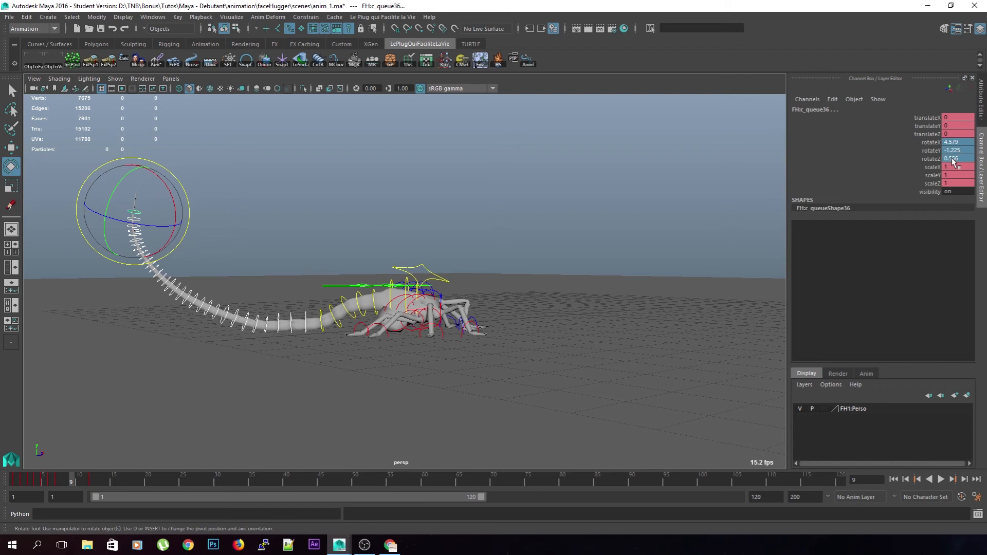
{"action": "type", "text": "0"}
{"action": "key", "text": "Return"}
{"action": "left_click_drag", "start_coordinate": [275, 267], "coordinate": [242, 269], "text": "alt"}
{"action": "left_click", "coordinate": [302, 303]}
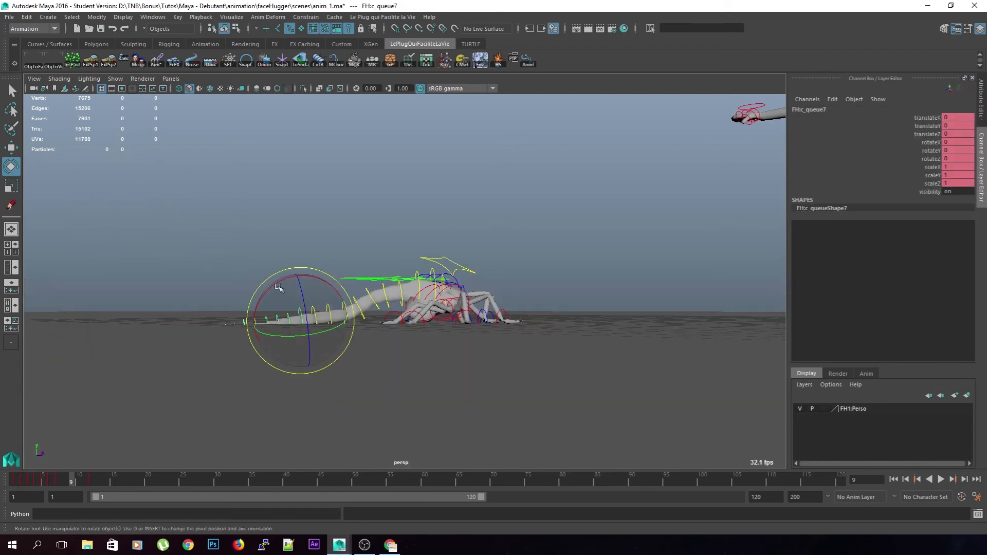
{"action": "left_click", "coordinate": [273, 260]}
Curl the rear tail controls sideways and slightly upward at frame 9, rotating each about 0.96, -2.06 and -3.95 degrees in X, Y and Z
{"action": "left_click_drag", "start_coordinate": [273, 261], "coordinate": [411, 306], "text": "alt"}
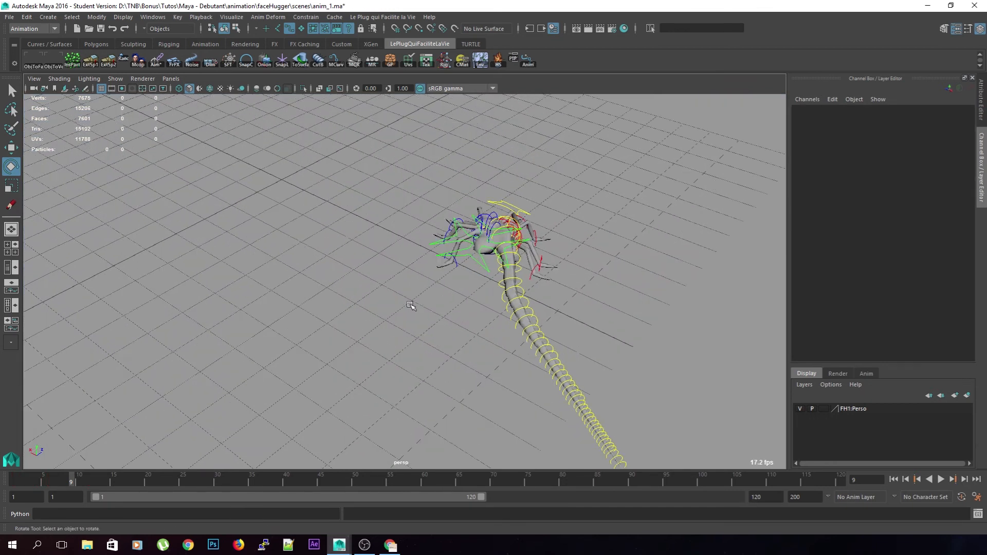
{"action": "left_click_drag", "start_coordinate": [533, 342], "coordinate": [444, 351], "text": "alt"}
{"action": "left_click_drag", "start_coordinate": [437, 439], "coordinate": [324, 234]}
{"action": "mouse_move", "coordinate": [315, 355]}
{"action": "left_mouse_down", "text": "alt"}
{"action": "mouse_move", "coordinate": [304, 280]}
{"action": "mouse_move", "coordinate": [368, 395]}
{"action": "mouse_move", "coordinate": [406, 383]}
{"action": "left_mouse_up", "text": "alt"}
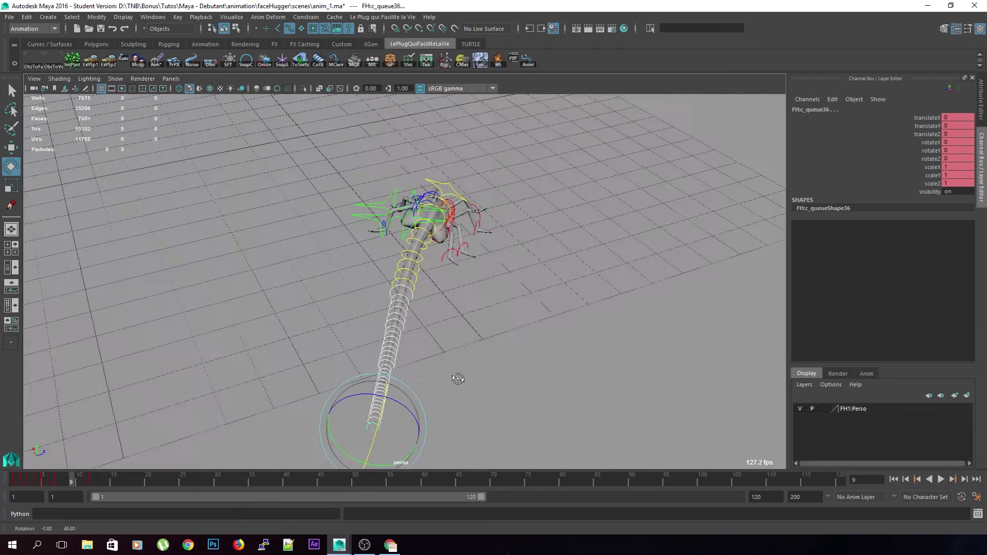
{"action": "middle_click_drag", "start_coordinate": [458, 377], "coordinate": [456, 327], "text": "alt"}
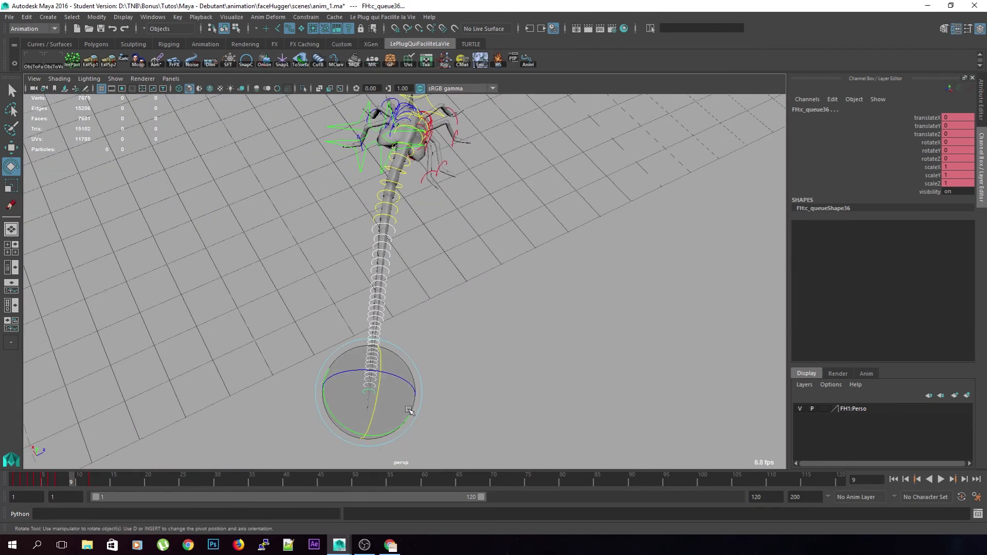
{"action": "left_click_drag", "start_coordinate": [406, 391], "coordinate": [354, 412]}
{"action": "key", "text": "ctrl+z"}
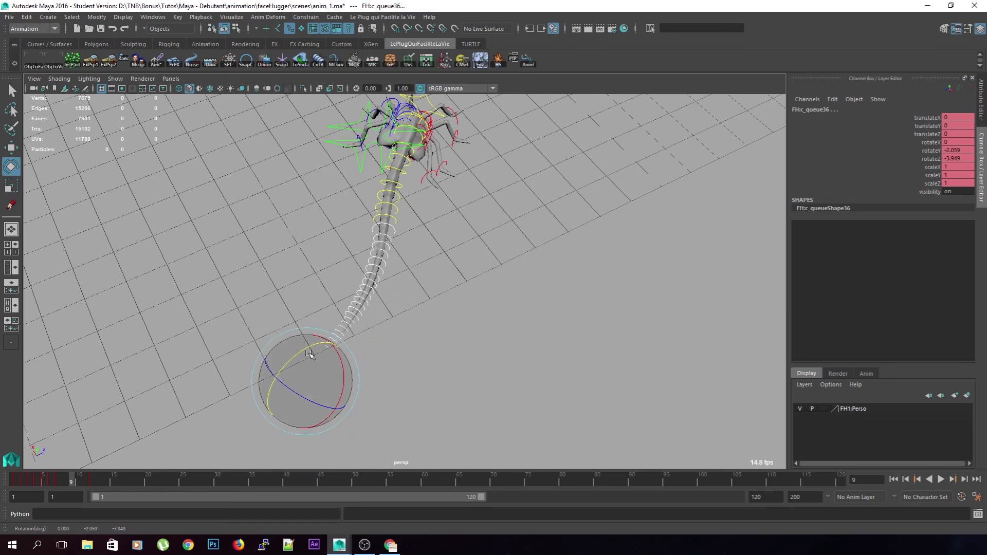
{"action": "left_click_drag", "start_coordinate": [306, 350], "coordinate": [340, 374]}
{"action": "key", "text": "ctrl+z"}
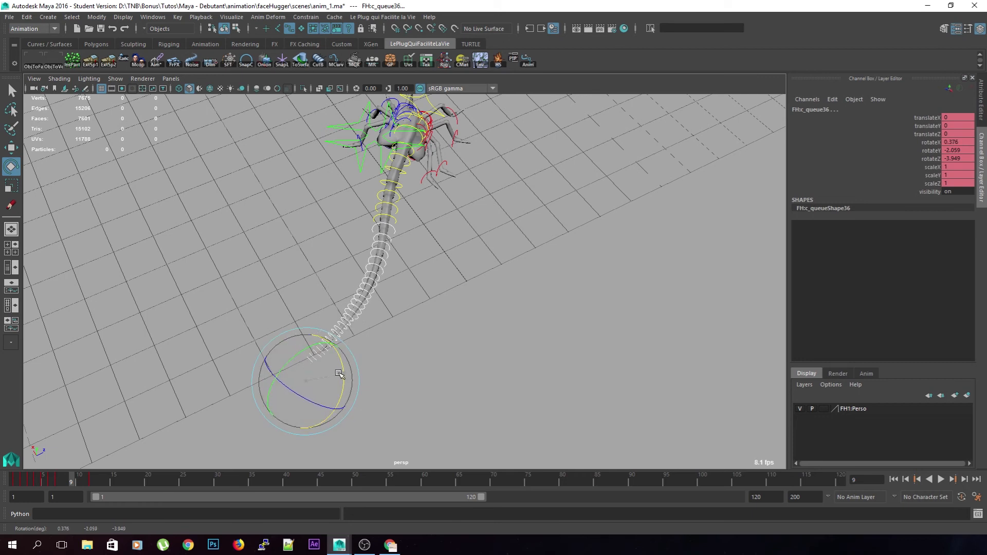
{"action": "left_click_drag", "start_coordinate": [339, 373], "coordinate": [338, 331]}
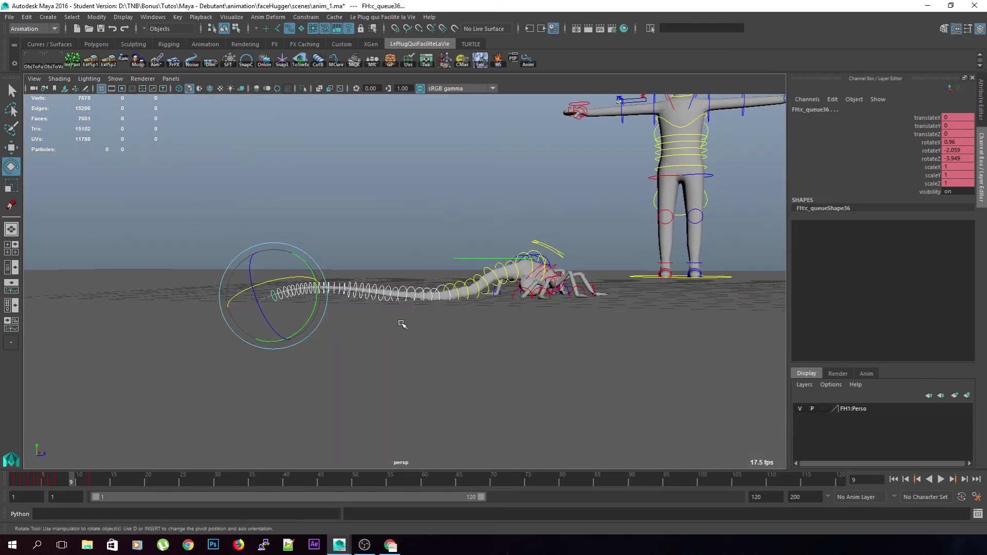
Select all the tail controls up to the base and key the tail pose at frame 9
{"action": "left_click_drag", "start_coordinate": [456, 333], "coordinate": [396, 349], "text": "alt"}
{"action": "middle_click_drag", "start_coordinate": [390, 354], "coordinate": [324, 360], "text": "alt"}
{"action": "right_click_drag", "start_coordinate": [324, 360], "coordinate": [359, 345], "text": "alt"}
{"action": "left_click", "coordinate": [407, 298]}
{"action": "key", "text": "q"}
{"action": "left_click", "coordinate": [446, 290]}
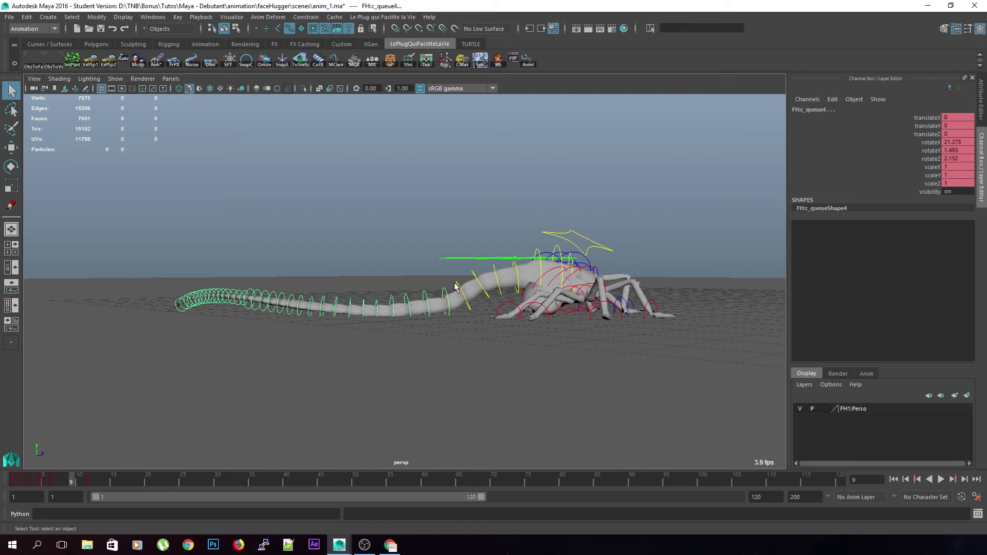
{"action": "left_click", "coordinate": [515, 264]}
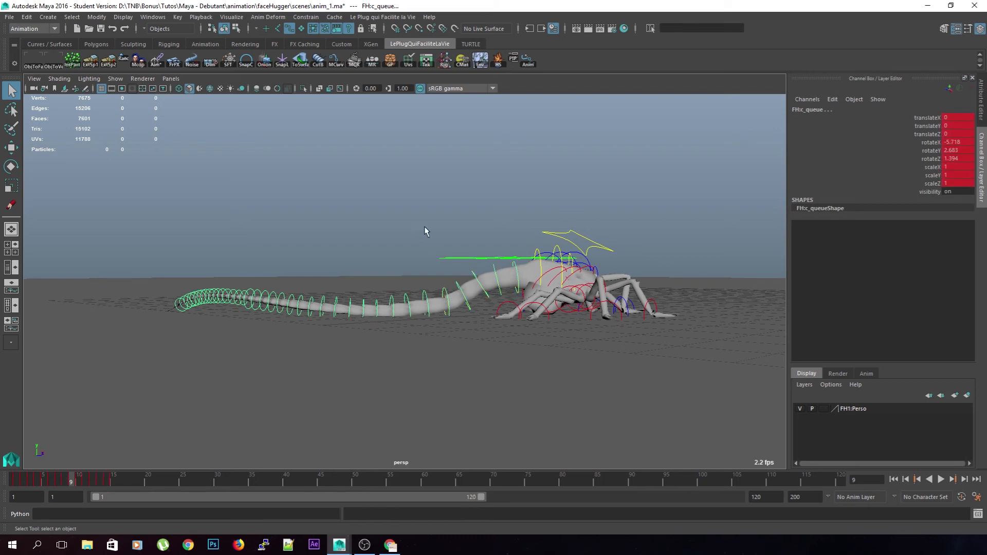
Examine the tail's motion from the side and from behind by stepping repeatedly between the frames around 3 and 10
{"action": "key", "text": "alt+comma"}
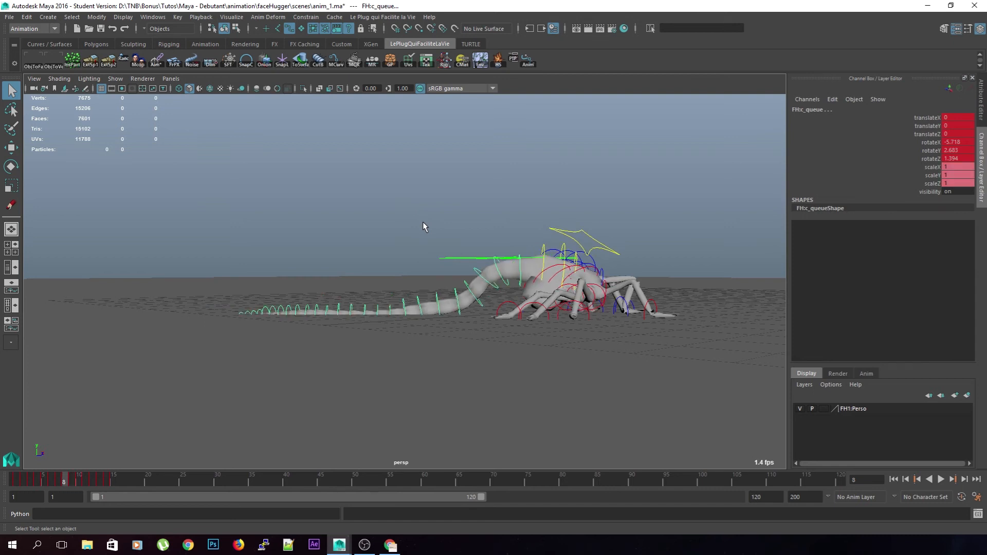
{"action": "left_click", "coordinate": [423, 227]}
{"action": "key", "text": "alt+comma"}
{"action": "key", "text": "alt+comma"}
{"action": "key", "text": "alt+comma"}
{"action": "key", "text": "alt+comma"}
{"action": "key", "text": "alt+comma"}
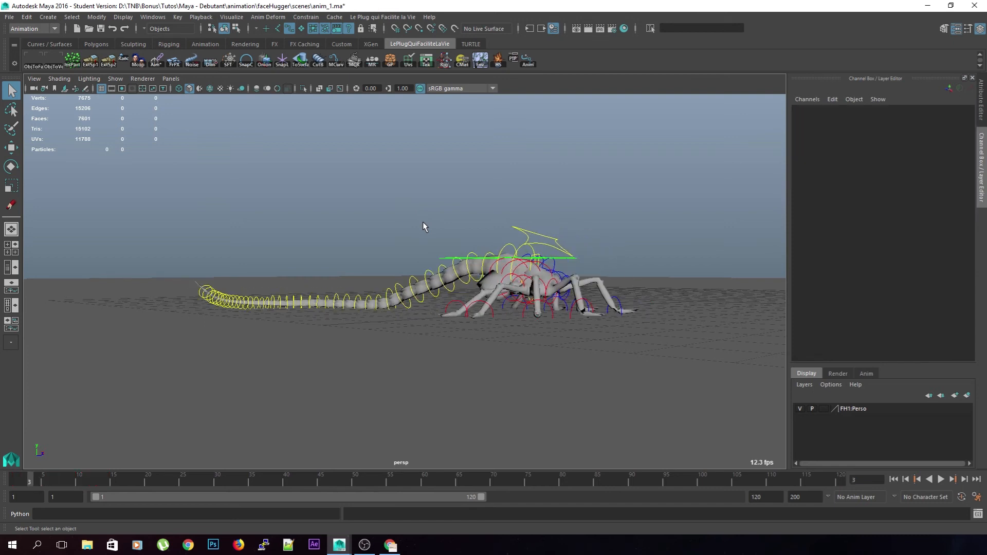
{"action": "left_click_drag", "start_coordinate": [381, 245], "coordinate": [361, 329], "text": "alt"}
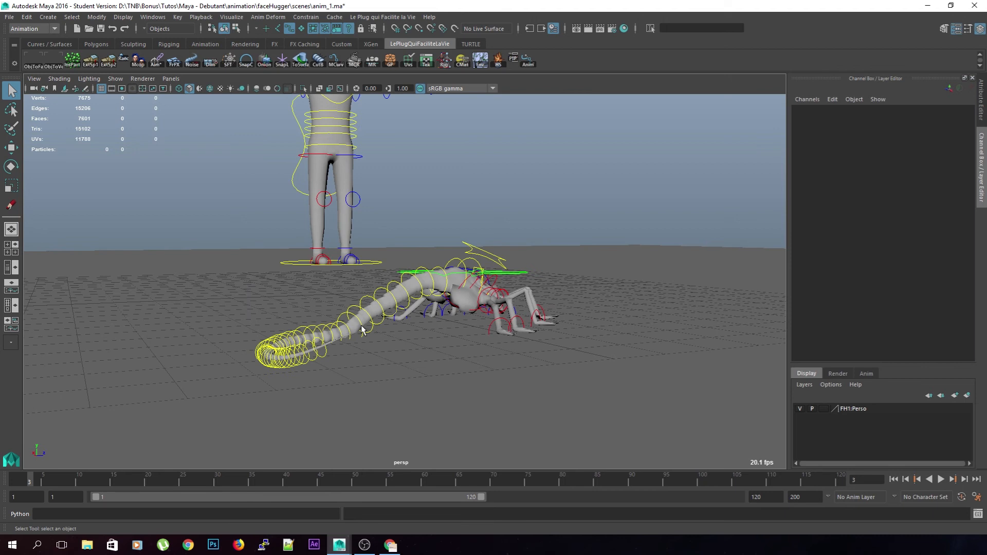
{"action": "key", "text": "alt+period"}
{"action": "key", "text": "alt+period"}
{"action": "key", "text": "alt+period"}
{"action": "key", "text": "alt+period"}
{"action": "key", "text": "alt+period"}
{"action": "key", "text": "alt+period"}
{"action": "key", "text": "alt+period"}
{"action": "key", "text": "alt+period"}
{"action": "key", "text": "alt+comma"}
{"action": "key", "text": "alt+comma"}
{"action": "key", "text": "alt+comma"}
{"action": "key", "text": "alt+comma"}
{"action": "key", "text": "alt+comma"}
{"action": "key", "text": "alt+comma"}
{"action": "key", "text": "alt+comma"}
{"action": "key", "text": "alt+period"}
{"action": "key", "text": "alt+period"}
{"action": "key", "text": "alt+period"}
{"action": "key", "text": "alt+period"}
{"action": "key", "text": "alt+period"}
{"action": "key", "text": "alt+period"}
{"action": "key", "text": "alt+period"}
{"action": "key", "text": "alt+comma"}
{"action": "key", "text": "alt+comma"}
{"action": "key", "text": "alt+comma"}
{"action": "key", "text": "alt+comma"}
{"action": "key", "text": "alt+comma"}
{"action": "key", "text": "alt+period"}
{"action": "key", "text": "alt+period"}
{"action": "key", "text": "alt+comma"}
{"action": "key", "text": "alt+comma"}
{"action": "key", "text": "alt+period"}
{"action": "key", "text": "alt+period"}
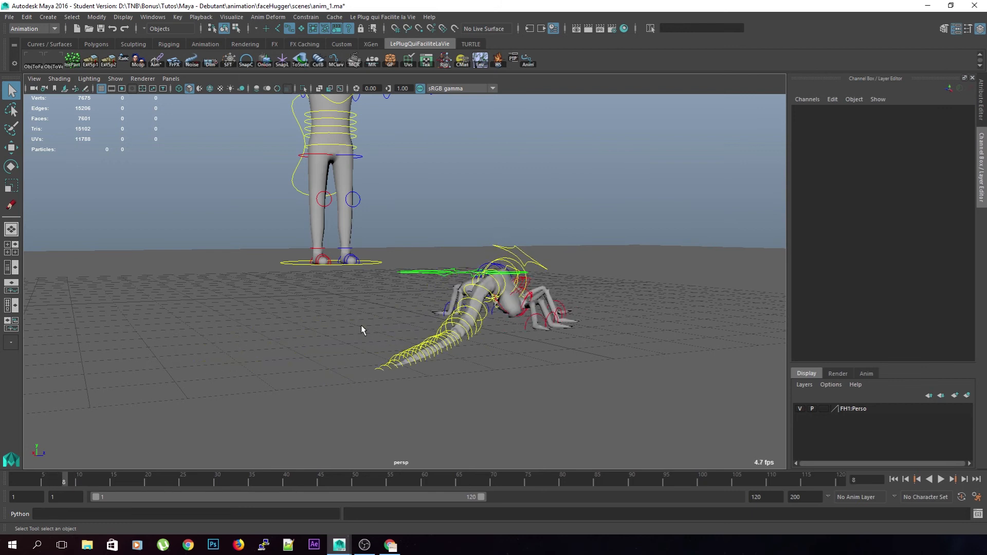
Curl the rear tail controls sideways at frame 8, rotating each to about 2.73, -8.22 and -0.61 degrees in X, Y and Z, and key their rotation
{"action": "key", "text": "alt+comma"}
{"action": "left_click_drag", "start_coordinate": [368, 328], "coordinate": [393, 365], "text": "alt"}
{"action": "middle_click_drag", "start_coordinate": [427, 323], "coordinate": [420, 298], "text": "alt"}
{"action": "left_click_drag", "start_coordinate": [420, 299], "coordinate": [498, 344], "text": "alt"}
{"action": "left_click_drag", "start_coordinate": [484, 436], "coordinate": [198, 128]}
{"action": "middle_click_drag", "start_coordinate": [386, 366], "coordinate": [383, 336], "text": "alt"}
{"action": "right_click_drag", "start_coordinate": [478, 378], "coordinate": [480, 415], "text": "alt"}
{"action": "left_click_drag", "start_coordinate": [497, 443], "coordinate": [366, 453]}
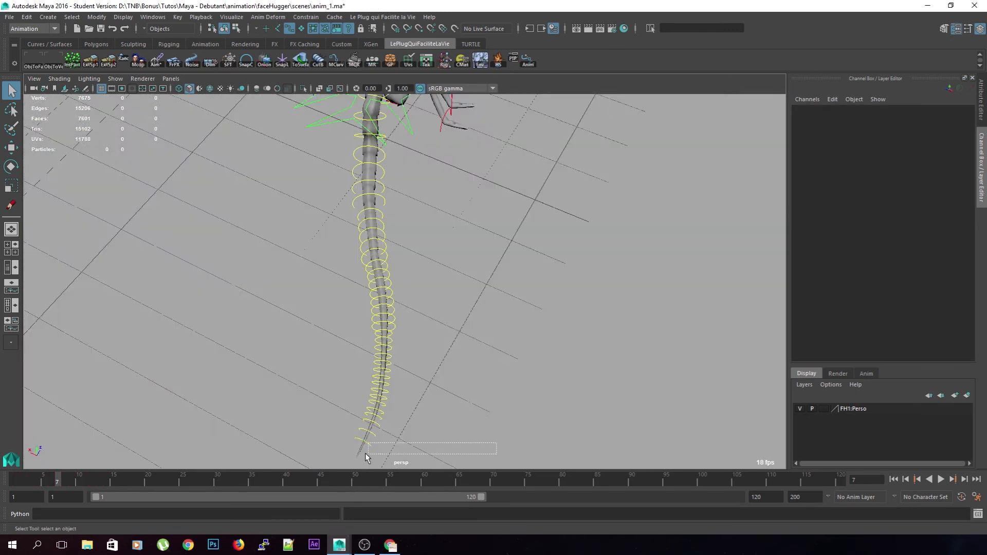
{"action": "left_click_drag", "start_coordinate": [278, 248], "coordinate": [280, 103]}
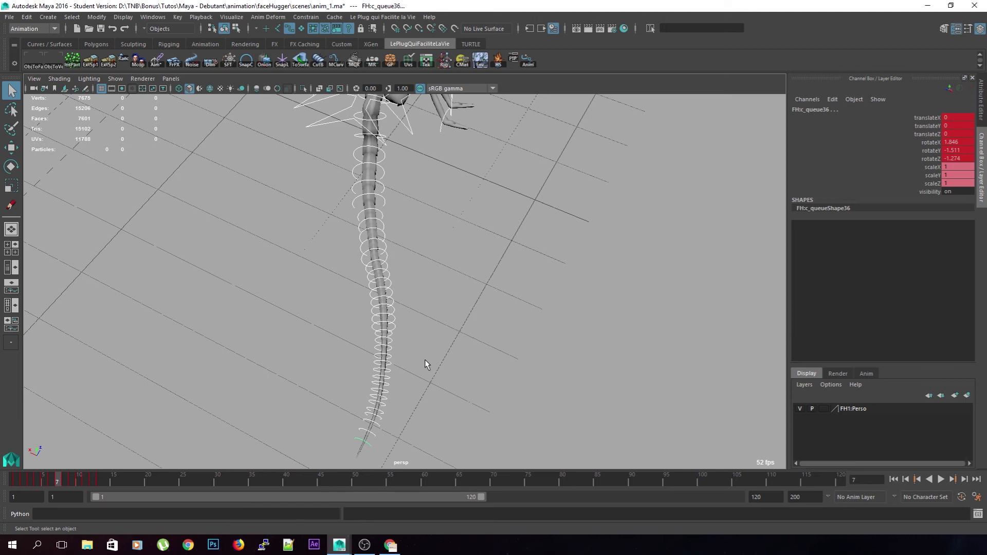
{"action": "left_click_drag", "start_coordinate": [425, 360], "coordinate": [376, 294], "text": "alt"}
{"action": "left_click_drag", "start_coordinate": [406, 326], "coordinate": [406, 321], "text": "alt"}
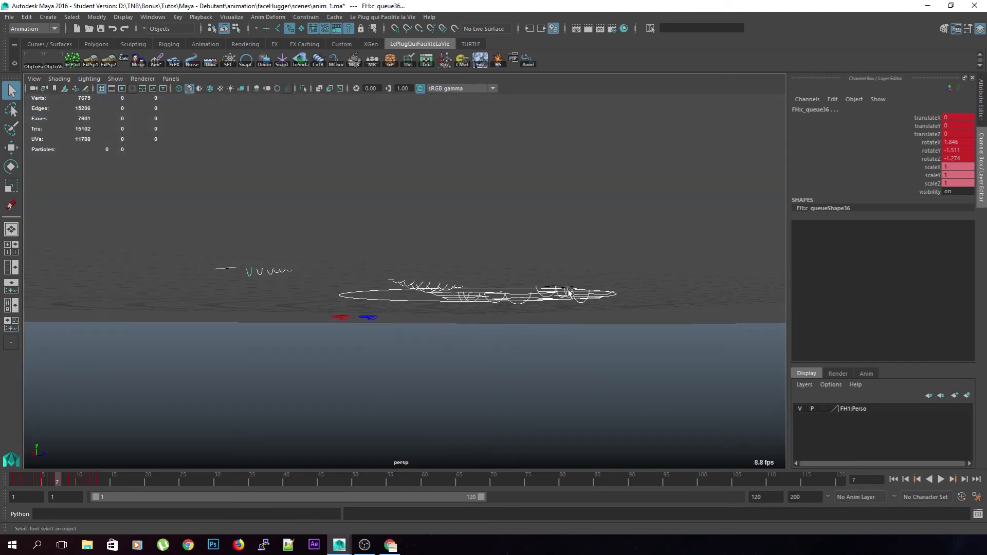
{"action": "left_click_drag", "start_coordinate": [560, 348], "coordinate": [560, 348], "text": "ctrl"}
{"action": "left_click_drag", "start_coordinate": [479, 335], "coordinate": [524, 374], "text": "alt"}
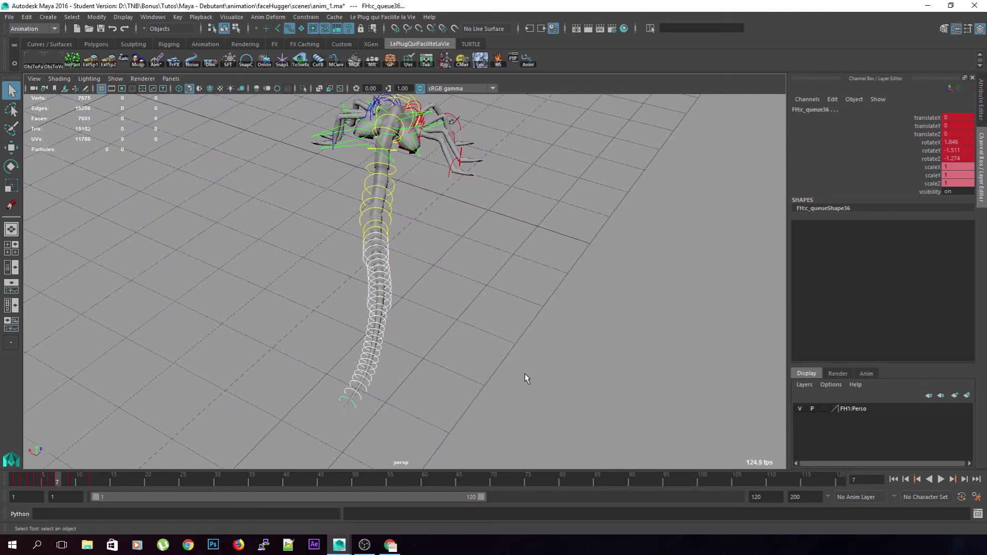
{"action": "key", "text": "alt+period"}
{"action": "key", "text": "e"}
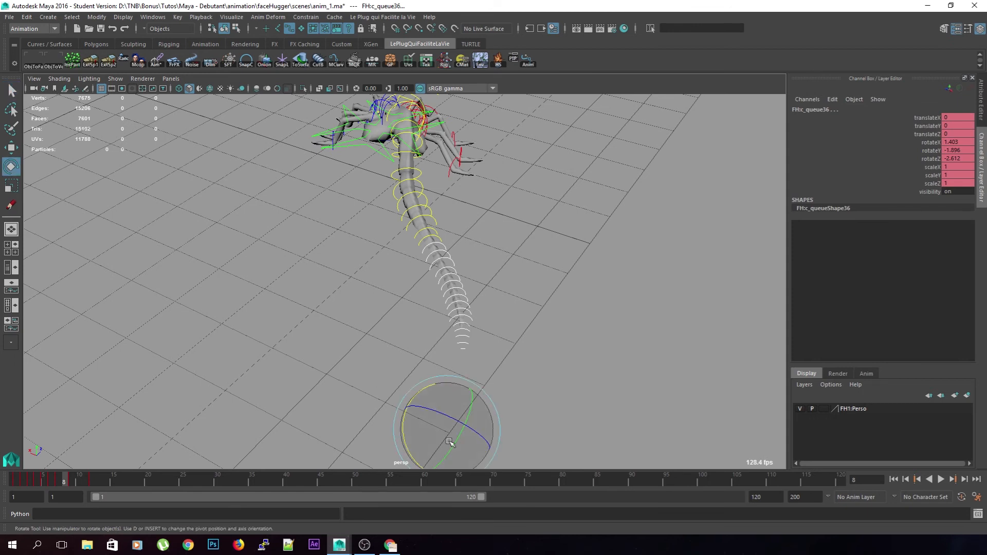
{"action": "left_click_drag", "start_coordinate": [453, 451], "coordinate": [452, 446]}
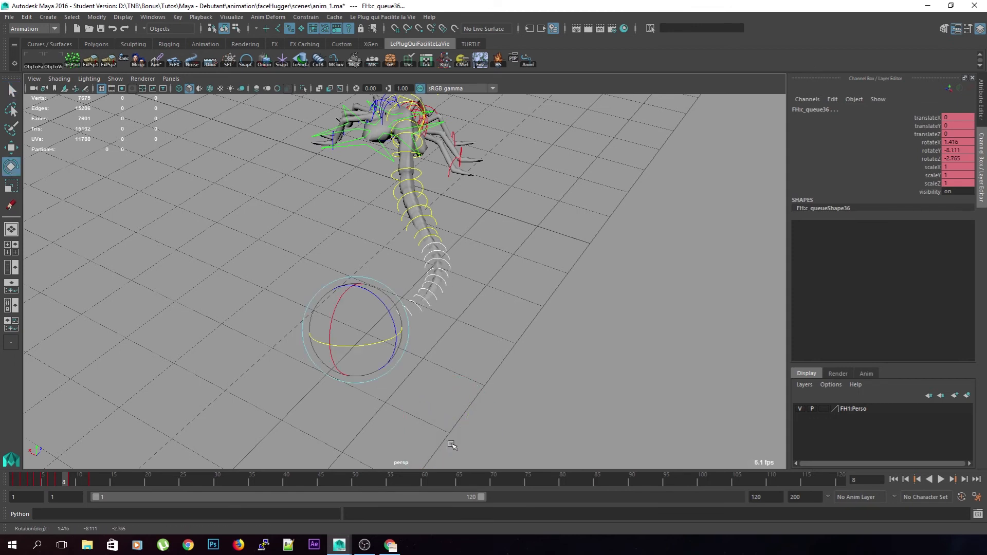
{"action": "left_click_drag", "start_coordinate": [391, 378], "coordinate": [377, 309], "text": "alt"}
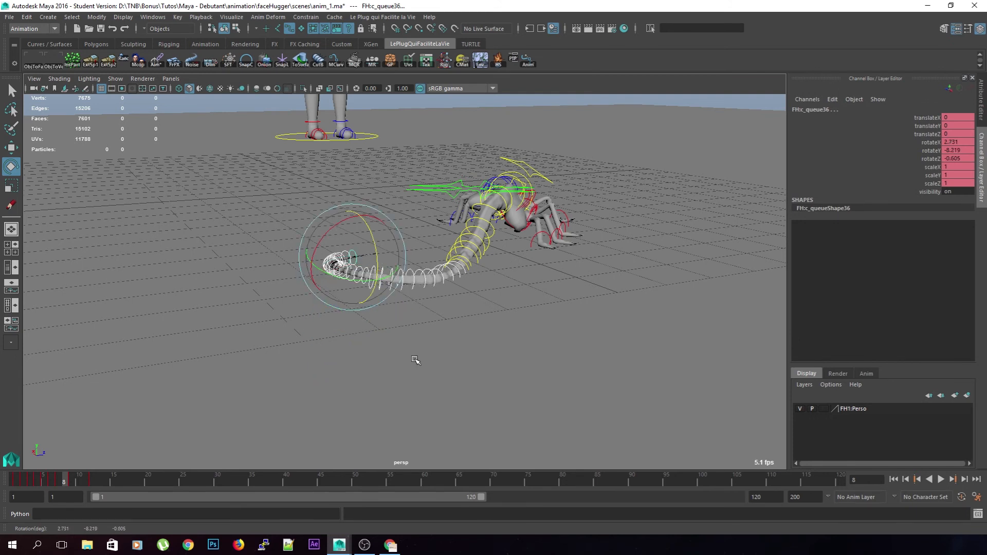
{"action": "key", "text": "shift+e"}
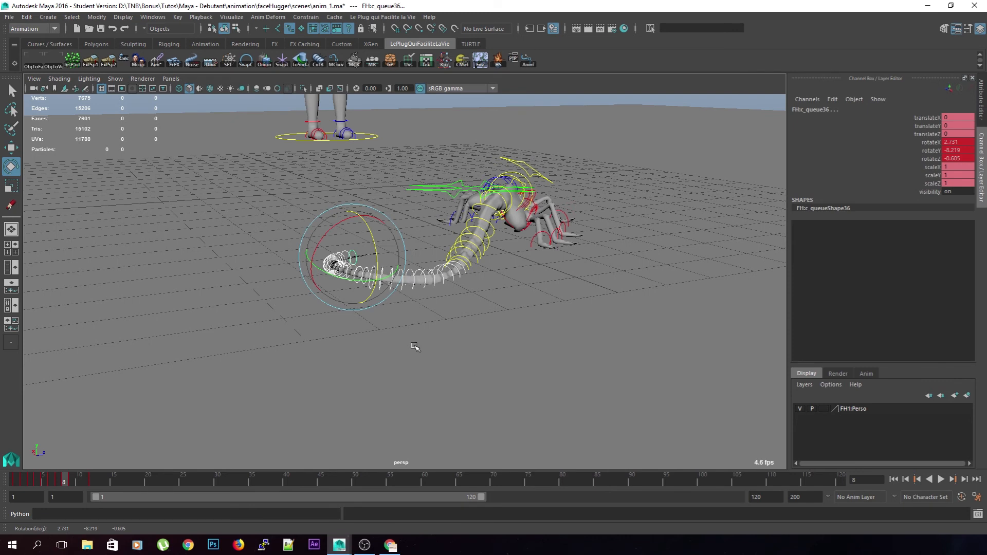
Compare the frame 8 tail pose with the neighbouring frames up to frame 11
{"action": "key", "text": "period"}
{"action": "key", "text": "comma"}
{"action": "key", "text": "period"}
{"action": "key", "text": "alt+period"}
{"action": "key", "text": "alt+comma"}
{"action": "key", "text": "alt+comma"}
{"action": "key", "text": "alt+comma"}
{"action": "key", "text": "alt+period"}
{"action": "key", "text": "alt+period"}
{"action": "key", "text": "alt+period"}
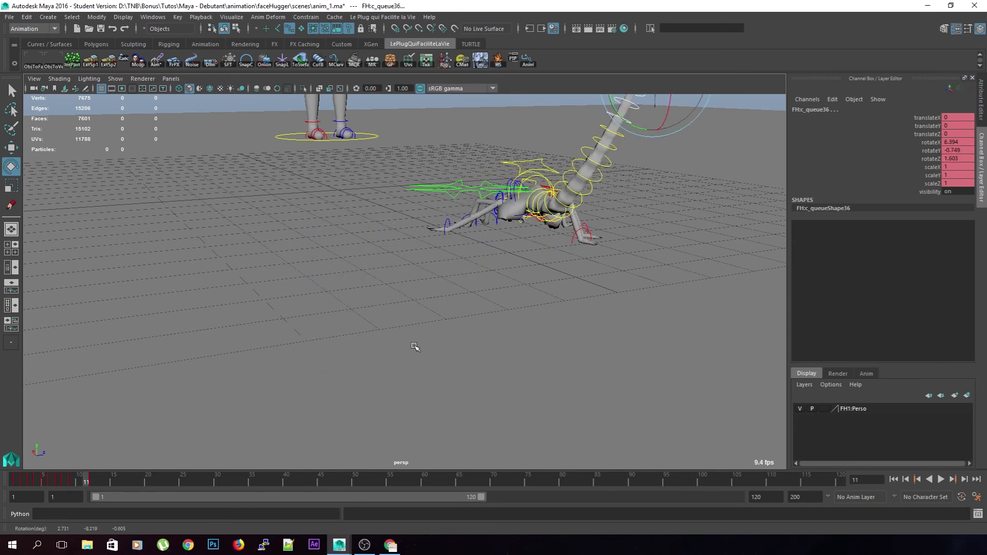
Examine the tail's whole motion from the first frames to about frame 10 in a wider side view
{"action": "scroll", "coordinate": [421, 341], "scroll_direction": "down", "scroll_amount": 5}
{"action": "left_click_drag", "start_coordinate": [540, 360], "coordinate": [351, 407], "text": "alt"}
{"action": "left_click_drag", "start_coordinate": [85, 483], "coordinate": [23, 481]}
{"action": "key", "text": "alt+period"}
{"action": "key", "text": "alt+period"}
{"action": "key", "text": "alt+period"}
{"action": "key", "text": "alt+period"}
{"action": "key", "text": "alt+period"}
{"action": "key", "text": "alt+period"}
{"action": "key", "text": "alt+period"}
{"action": "key", "text": "alt+period"}
{"action": "key", "text": "alt+period"}
{"action": "key", "text": "alt+comma"}
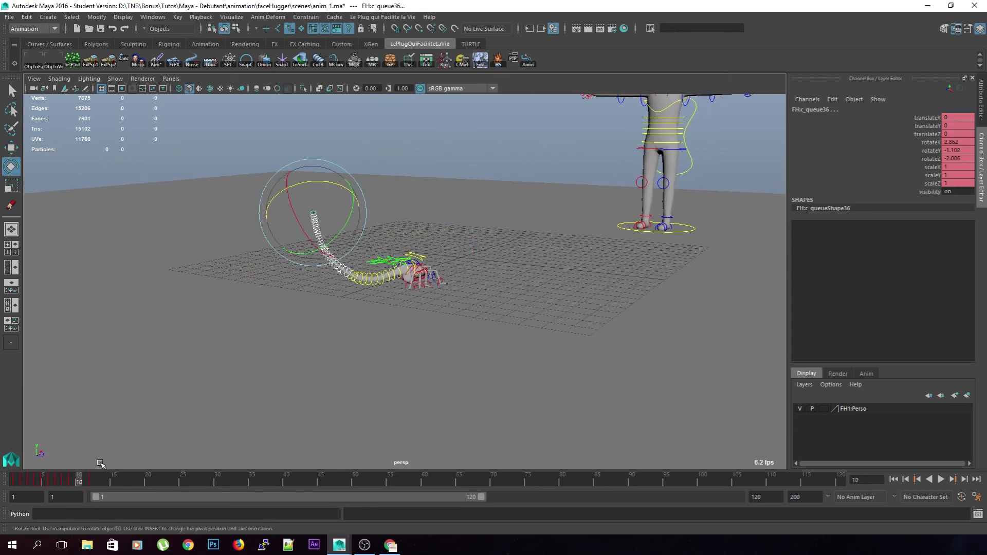
{"action": "key", "text": "alt+comma"}
{"action": "key", "text": "alt+comma"}
{"action": "key", "text": "alt+comma"}
{"action": "key", "text": "alt+comma"}
{"action": "key", "text": "alt+period"}
{"action": "key", "text": "alt+period"}
{"action": "key", "text": "alt+comma"}
{"action": "key", "text": "alt+comma"}
{"action": "key", "text": "alt+comma"}
{"action": "key", "text": "alt+comma"}
{"action": "key", "text": "alt+period"}
{"action": "key", "text": "alt+period"}
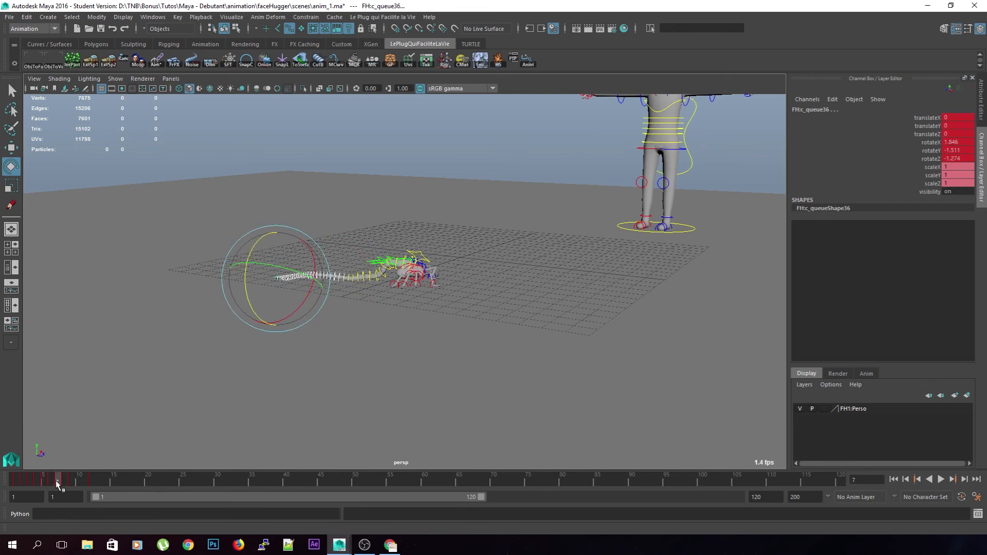
Delete the rear tail controls' keys at frames 7 and 6
{"action": "right_click", "coordinate": [56, 480]}
{"action": "left_click", "coordinate": [90, 366]}
{"action": "left_click", "coordinate": [49, 479]}
{"action": "right_click", "coordinate": [50, 480]}
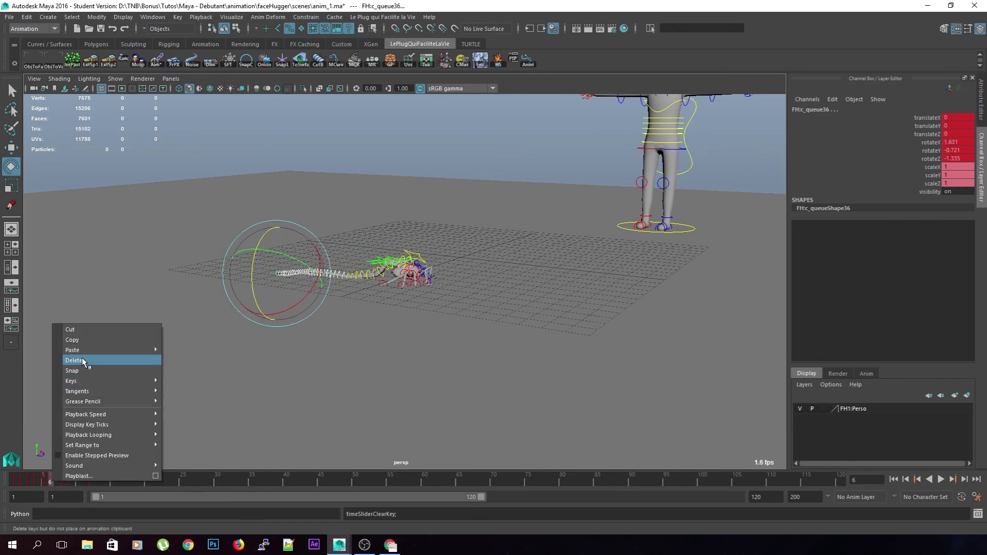
{"action": "left_click", "coordinate": [83, 360]}
Examine the tail's motion between frames 5 and 10 with the in-between keys removed
{"action": "key", "text": "alt+comma"}
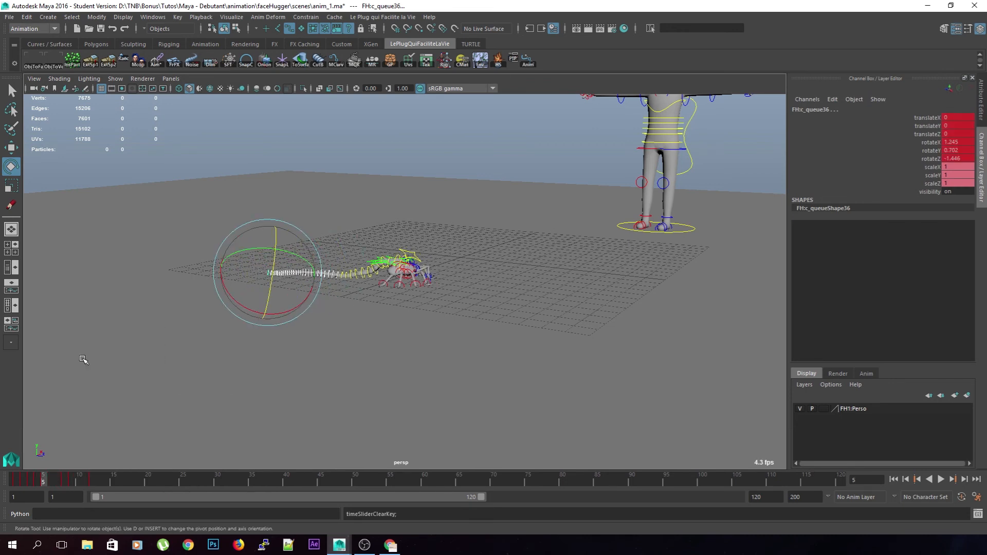
{"action": "key", "text": "alt+period"}
{"action": "key", "text": "alt+period"}
{"action": "key", "text": "alt+period"}
{"action": "key", "text": "alt+period"}
{"action": "key", "text": "alt+period"}
{"action": "key", "text": "alt+comma"}
{"action": "key", "text": "alt+comma"}
{"action": "key", "text": "alt+period"}
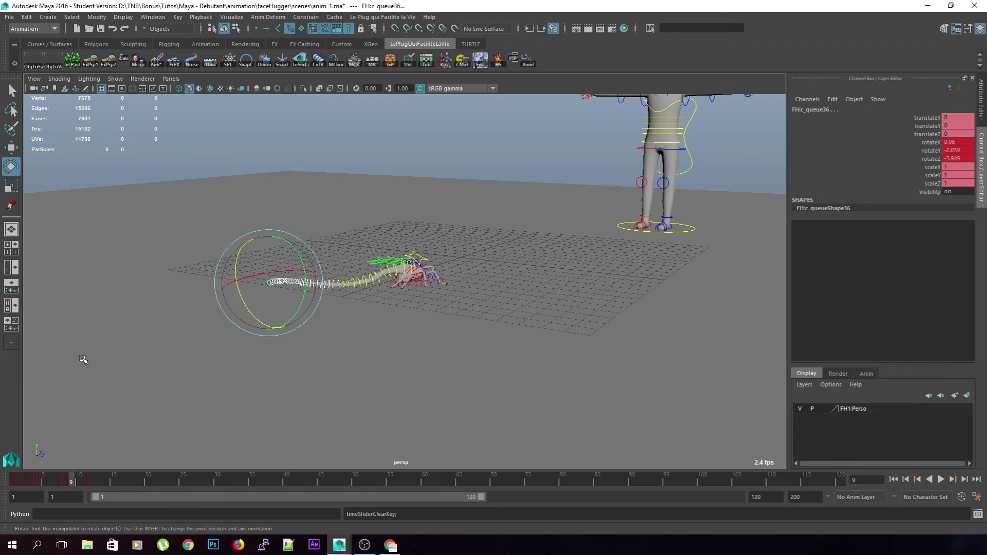
Delete the rear tail controls' keys at frame 9
{"action": "left_click_drag", "start_coordinate": [225, 235], "coordinate": [205, 348], "text": "alt"}
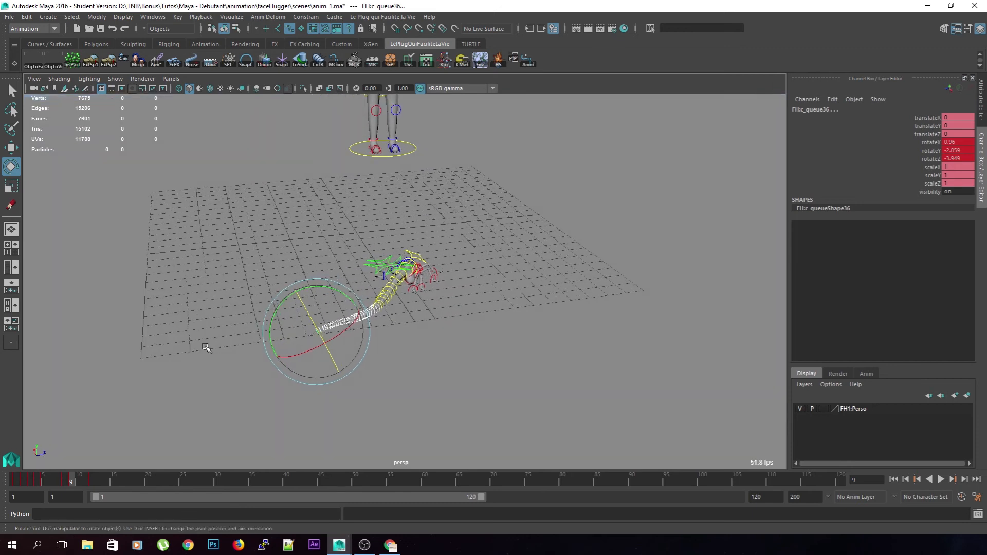
{"action": "right_click", "coordinate": [73, 485]}
{"action": "left_click", "coordinate": [100, 356]}
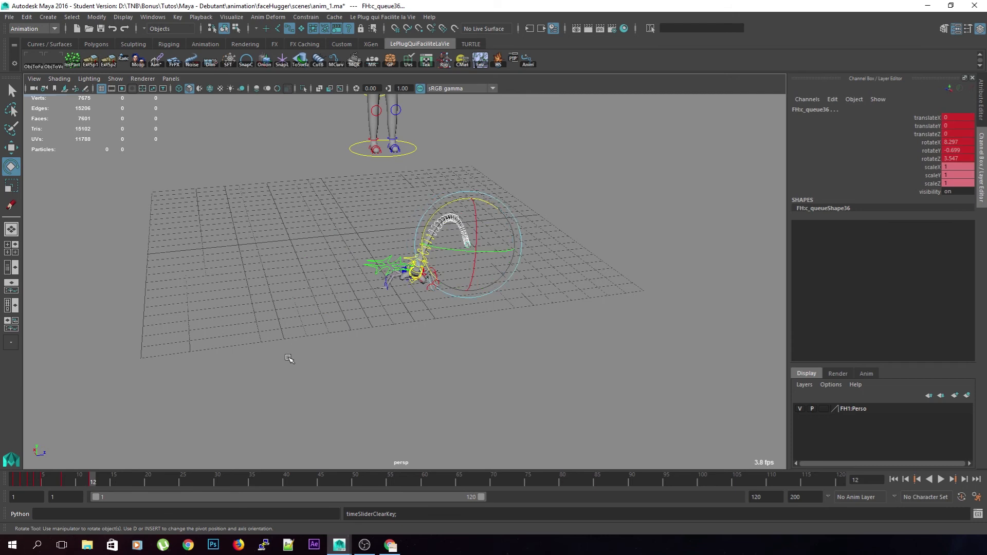
Select the tail controls from the tip to near the base at frame 13, seen from the side
{"action": "left_click_drag", "start_coordinate": [364, 330], "coordinate": [304, 407], "text": "alt"}
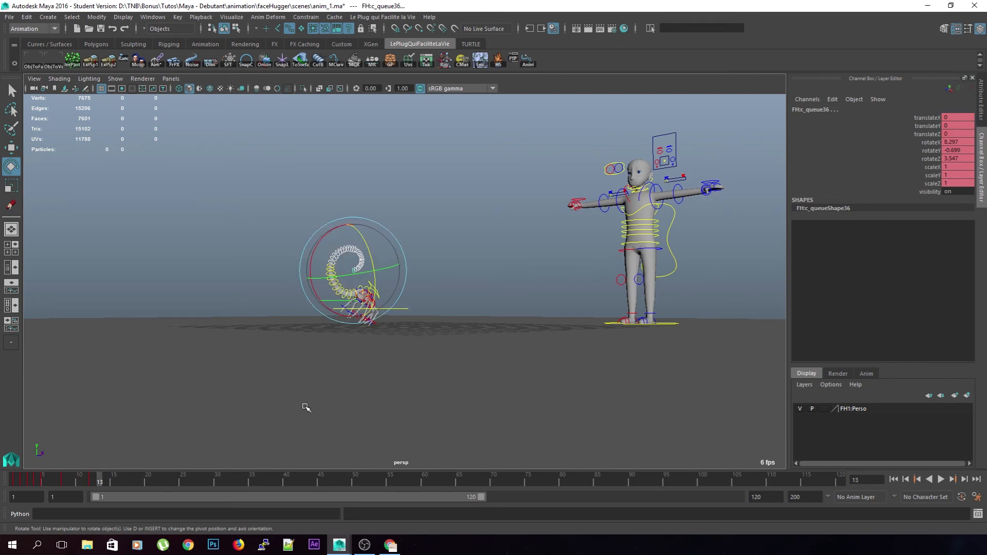
{"action": "left_click_drag", "start_coordinate": [342, 380], "coordinate": [337, 350], "text": "alt"}
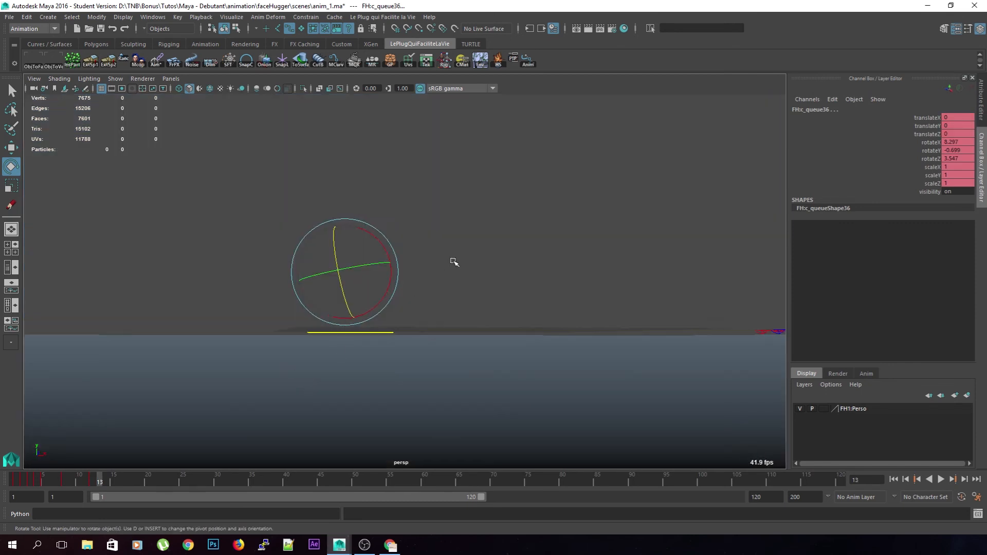
{"action": "left_click", "coordinate": [454, 261]}
{"action": "key", "text": "bracketleft"}
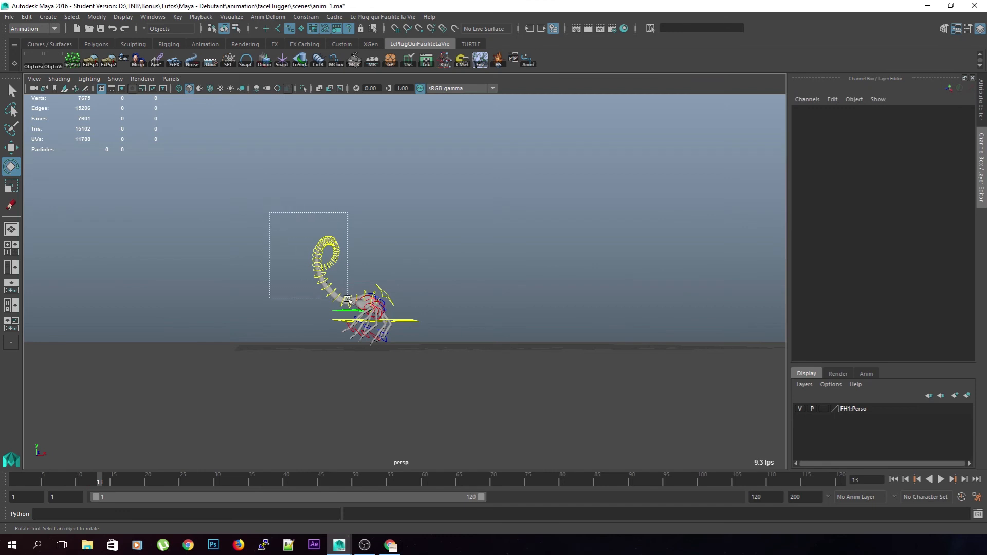
{"action": "left_click_drag", "start_coordinate": [341, 301], "coordinate": [342, 301]}
{"action": "mouse_move", "coordinate": [366, 254]}
{"action": "left_mouse_down"}
{"action": "mouse_move", "coordinate": [358, 250]}
{"action": "mouse_move", "coordinate": [366, 245]}
{"action": "mouse_move", "coordinate": [350, 247]}
{"action": "left_mouse_up"}
{"action": "key", "text": "ctrl+z"}
{"action": "key", "text": "ctrl+z"}
{"action": "key", "text": "ctrl+z"}
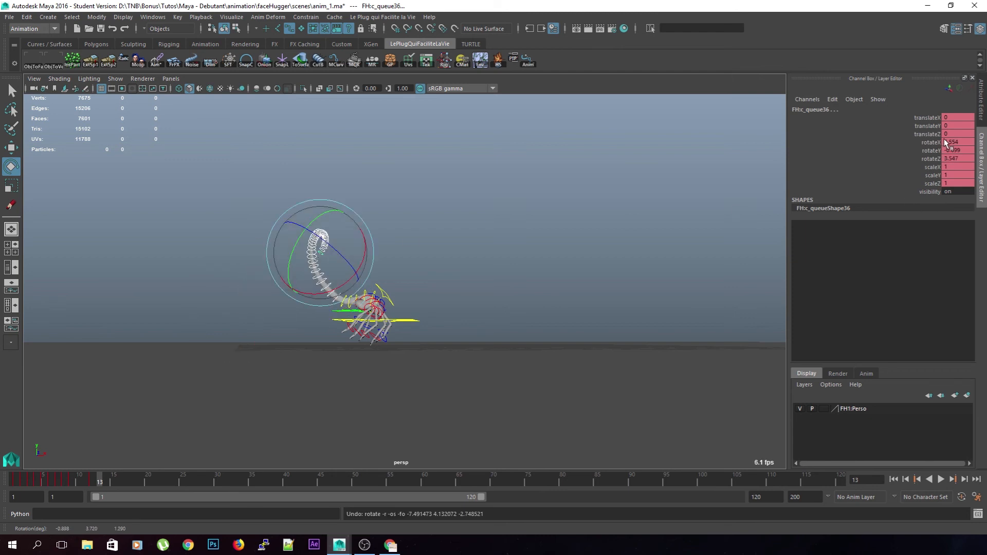
Zero the selected tail controls' rotation at frame 13, and curl them upward to about 6.80, -0.07 and 0.58 degrees in X, Y and Z
{"action": "type", "text": "0"}
{"action": "key", "text": "Return"}
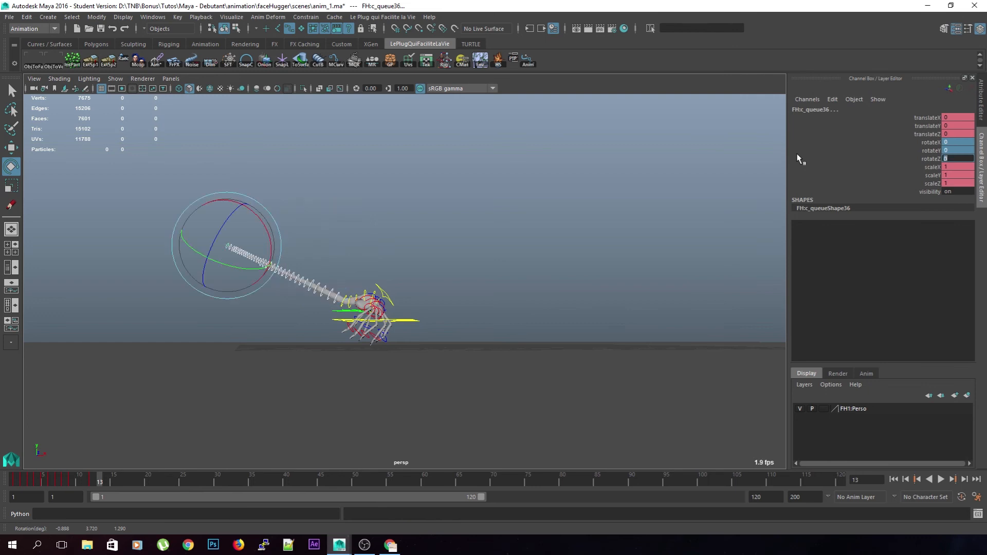
{"action": "left_click_drag", "start_coordinate": [266, 221], "coordinate": [230, 234]}
{"action": "left_click_drag", "start_coordinate": [381, 242], "coordinate": [387, 238]}
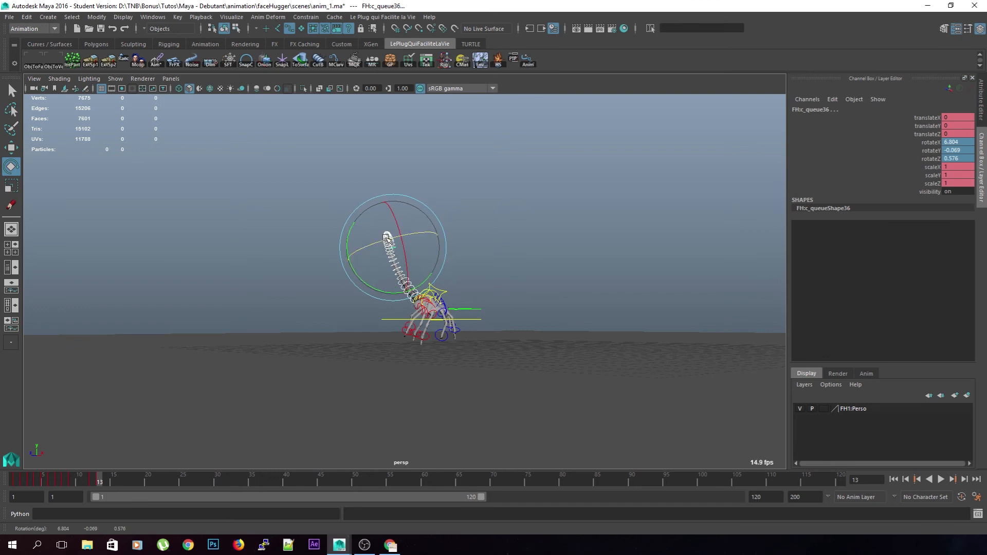
{"action": "key", "text": "alt+comma"}
{"action": "key", "text": "alt+period"}
Bend the tail's base downward at frame 13 and key the pose of the tail and lung controls
{"action": "left_click_drag", "start_coordinate": [387, 237], "coordinate": [419, 270], "text": "alt"}
{"action": "left_click", "coordinate": [411, 270]}
{"action": "left_click", "coordinate": [329, 319]}
{"action": "left_click_drag", "start_coordinate": [332, 316], "coordinate": [326, 289], "text": "alt"}
{"action": "left_click", "coordinate": [345, 290]}
{"action": "left_click", "coordinate": [316, 326]}
{"action": "left_click", "coordinate": [381, 267]}
{"action": "left_click_drag", "start_coordinate": [326, 292], "coordinate": [341, 305]}
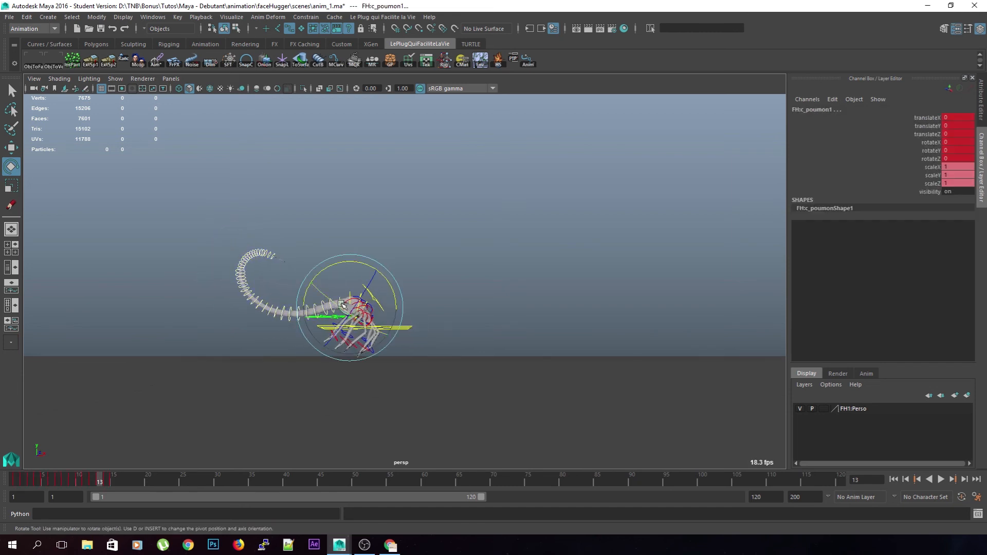
{"action": "left_click", "coordinate": [451, 254]}
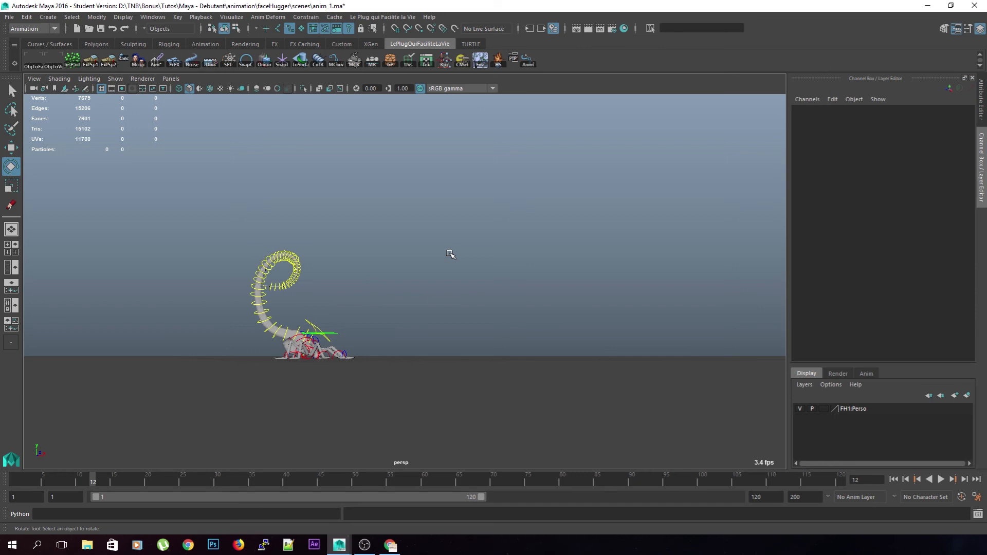
Pose the tail at frame 14 so it trails down behind the leaping body, adjusting the c_queue2 base control too
{"action": "key", "text": "alt+period"}
{"action": "key", "text": "a"}
{"action": "left_click_drag", "start_coordinate": [454, 263], "coordinate": [326, 376], "text": "alt"}
{"action": "scroll", "coordinate": [328, 374], "scroll_direction": "up", "scroll_amount": 3}
{"action": "scroll", "coordinate": [336, 377], "scroll_direction": "up", "scroll_amount": 2}
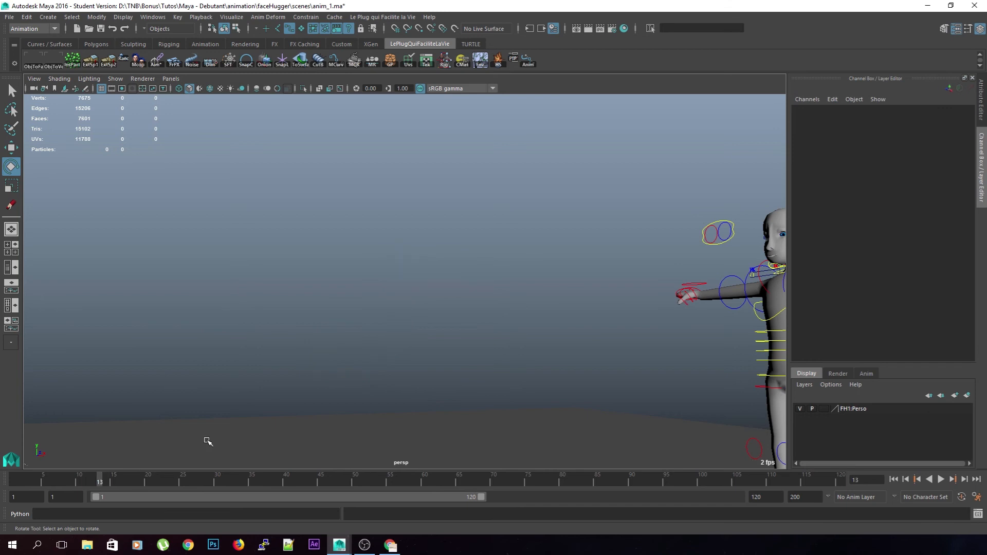
{"action": "middle_click_drag", "start_coordinate": [350, 425], "coordinate": [366, 391], "text": "alt"}
{"action": "left_click_drag", "start_coordinate": [440, 388], "coordinate": [249, 276]}
{"action": "left_click_drag", "start_coordinate": [348, 320], "coordinate": [351, 291]}
{"action": "left_click", "coordinate": [386, 285]}
{"action": "left_click", "coordinate": [377, 277]}
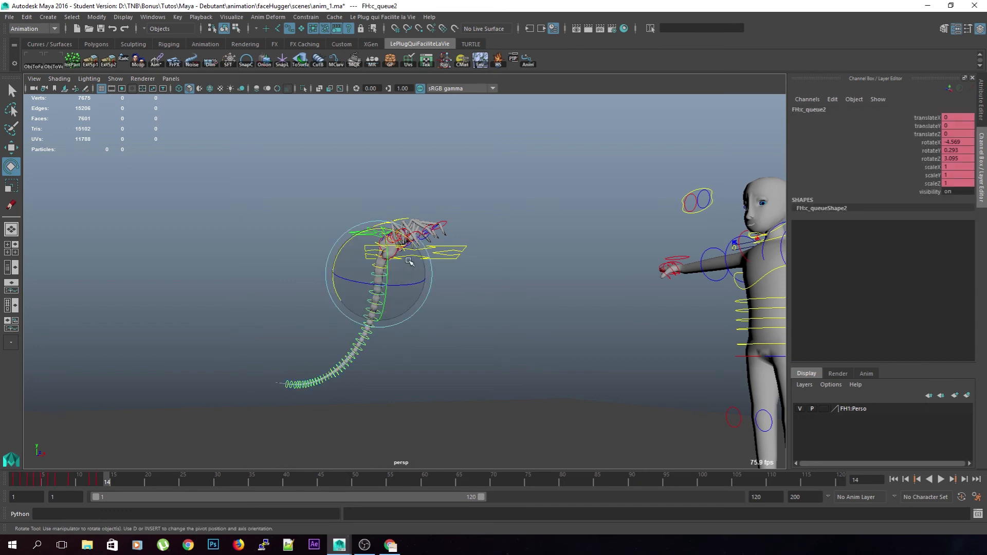
{"action": "left_click_drag", "start_coordinate": [351, 234], "coordinate": [350, 237]}
{"action": "left_click", "coordinate": [461, 336]}
Select the facehugger's body and tail controls and key the full pose at frame 14
{"action": "scroll", "coordinate": [461, 336], "scroll_direction": "down", "scroll_amount": 4}
{"action": "left_click_drag", "start_coordinate": [438, 368], "coordinate": [244, 192]}
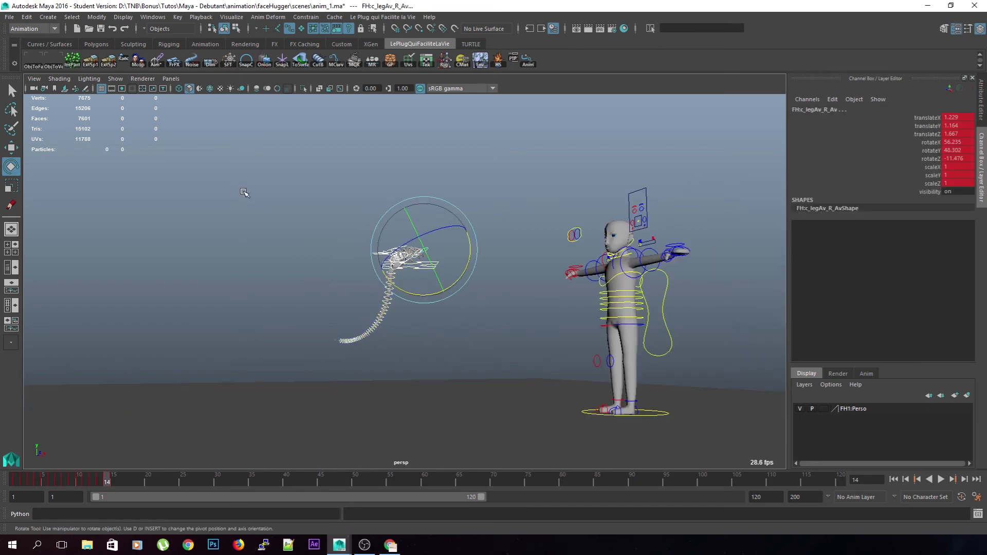
{"action": "left_click", "coordinate": [282, 296]}
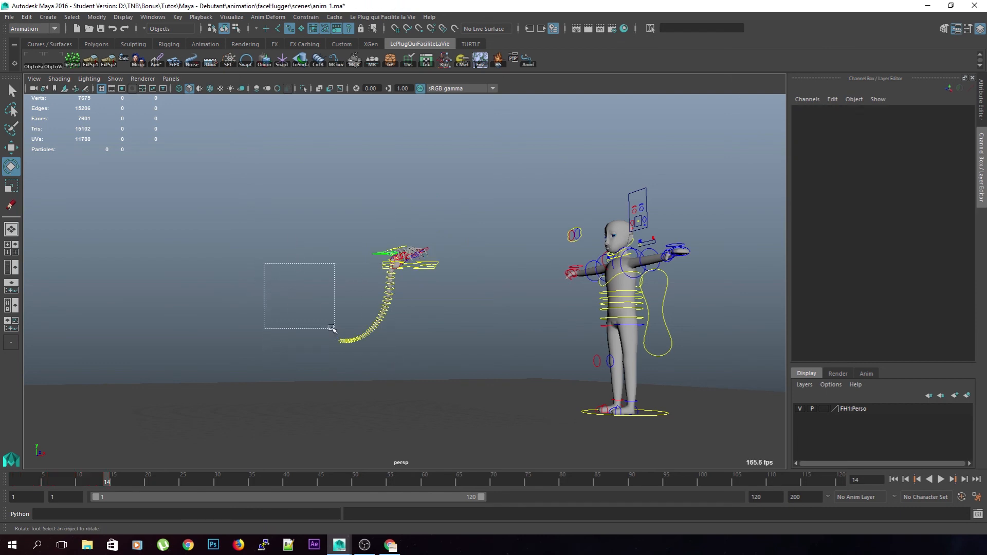
{"action": "left_click_drag", "start_coordinate": [326, 329], "coordinate": [479, 385]}
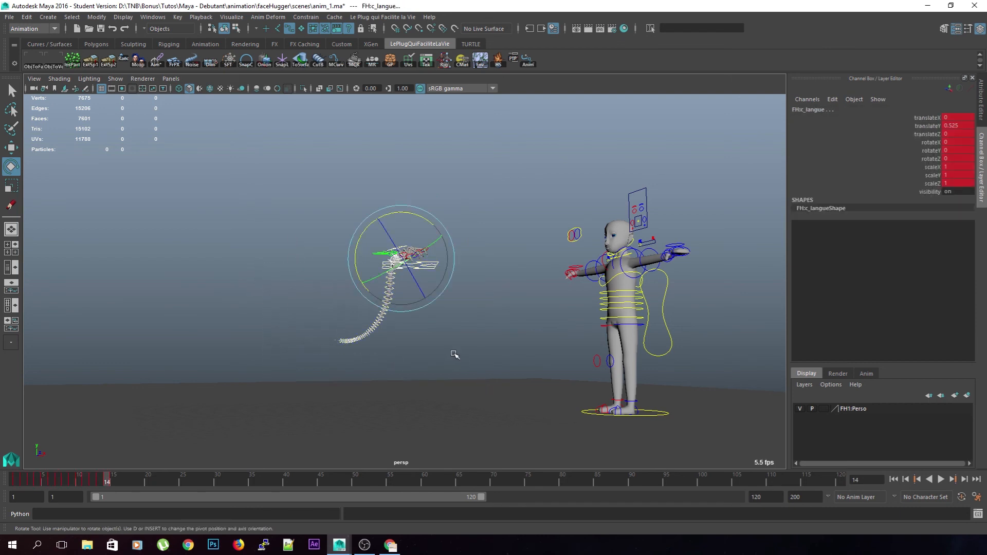
{"action": "left_click", "coordinate": [455, 307]}
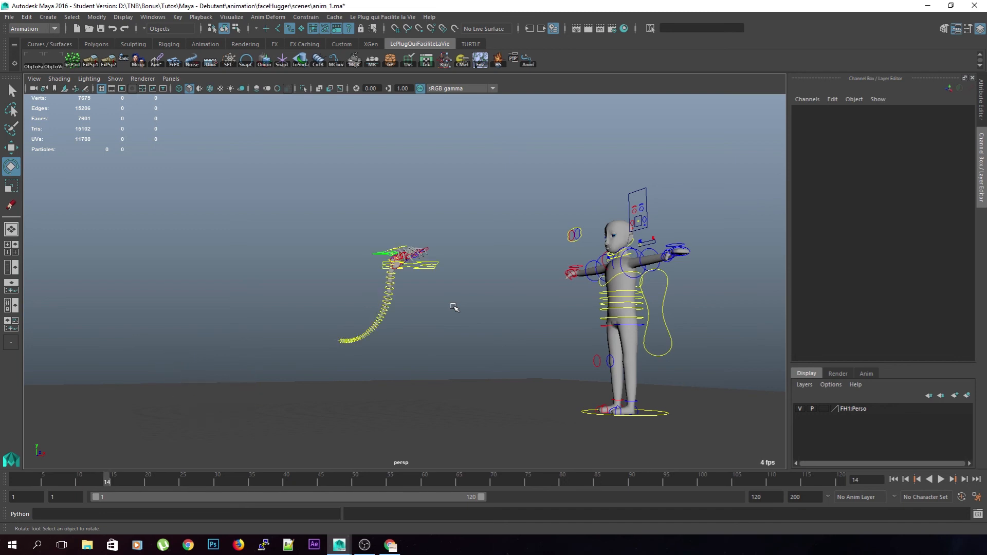
Select the tail controls below the base at frame 15 and bend the tail toward the human character's chest
{"action": "right_click_drag", "start_coordinate": [473, 291], "coordinate": [564, 278], "text": "alt"}
{"action": "middle_click_drag", "start_coordinate": [564, 277], "coordinate": [363, 289], "text": "alt"}
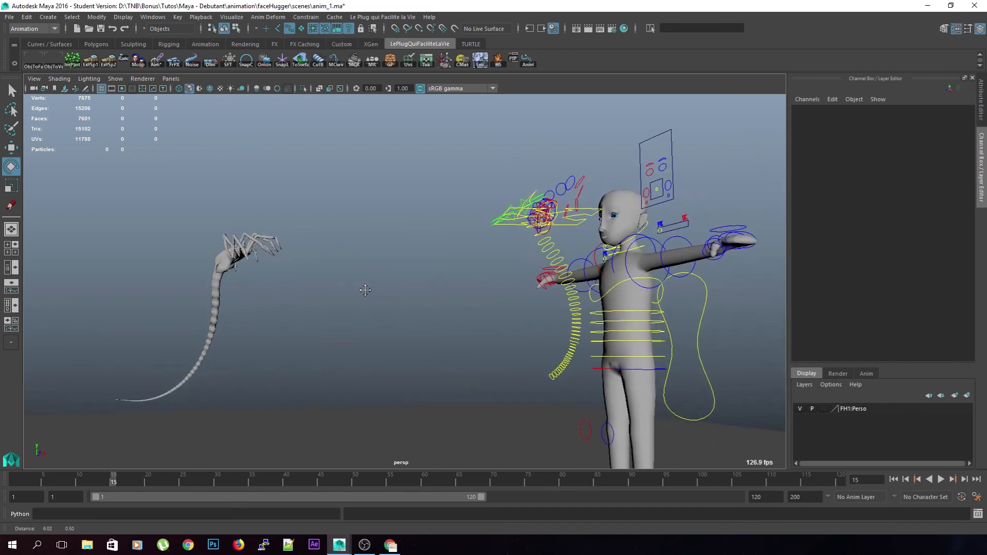
{"action": "right_click_drag", "start_coordinate": [364, 289], "coordinate": [365, 319], "text": "alt"}
{"action": "key", "text": "alt+comma"}
{"action": "key", "text": "alt+period"}
{"action": "left_click_drag", "start_coordinate": [366, 320], "coordinate": [330, 348], "text": "alt"}
{"action": "middle_click_drag", "start_coordinate": [339, 349], "coordinate": [209, 355], "text": "alt"}
{"action": "left_click_drag", "start_coordinate": [210, 355], "coordinate": [359, 349], "text": "alt"}
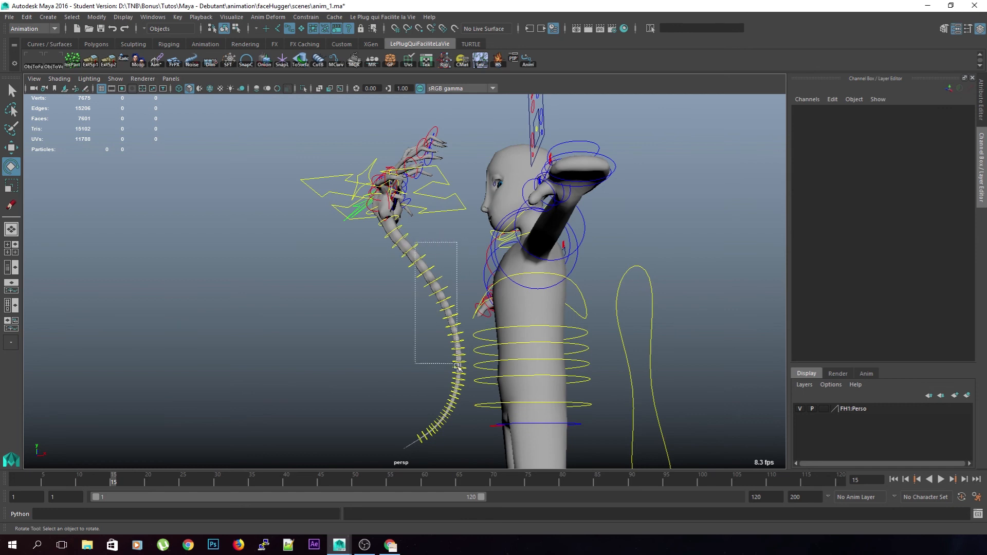
{"action": "left_click_drag", "start_coordinate": [479, 446], "coordinate": [479, 444]}
{"action": "left_click", "coordinate": [407, 275]}
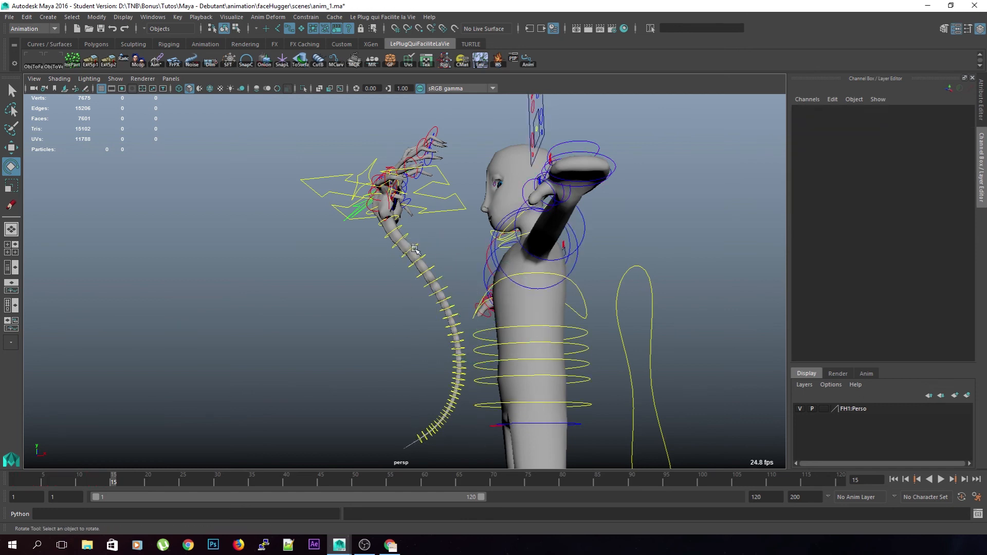
{"action": "left_click_drag", "start_coordinate": [459, 348], "coordinate": [460, 349]}
{"action": "left_click_drag", "start_coordinate": [399, 353], "coordinate": [414, 397]}
{"action": "left_click_drag", "start_coordinate": [390, 324], "coordinate": [344, 279], "text": "alt"}
{"action": "middle_click_drag", "start_coordinate": [344, 280], "coordinate": [426, 358], "text": "alt"}
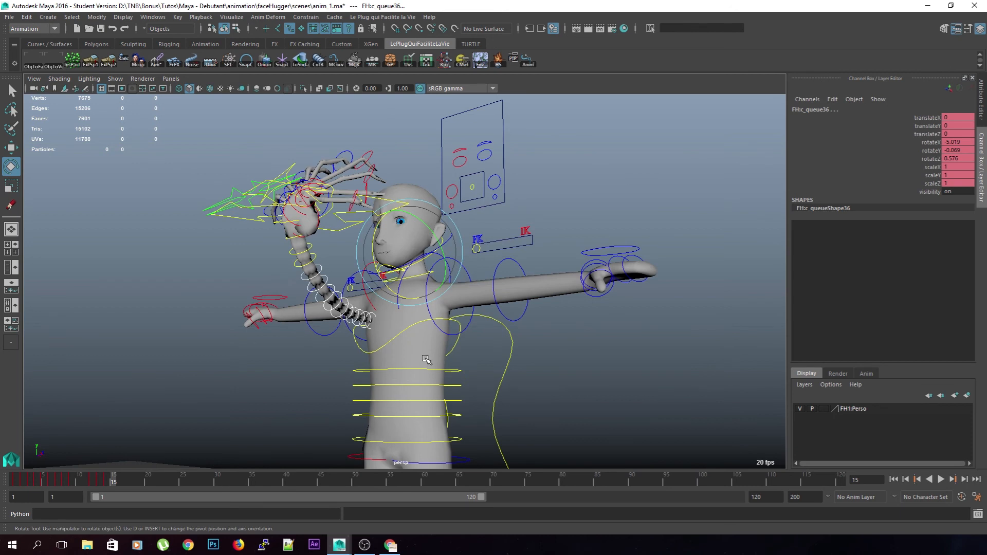
Curl the tail further at frame 15 so its end loops back upward beside the character's neck
{"action": "left_click_drag", "start_coordinate": [369, 273], "coordinate": [447, 282]}
{"action": "middle_click_drag", "start_coordinate": [392, 281], "coordinate": [429, 306], "text": "alt"}
{"action": "left_click", "coordinate": [519, 267]}
{"action": "scroll", "coordinate": [355, 268], "scroll_direction": "up", "scroll_amount": 3}
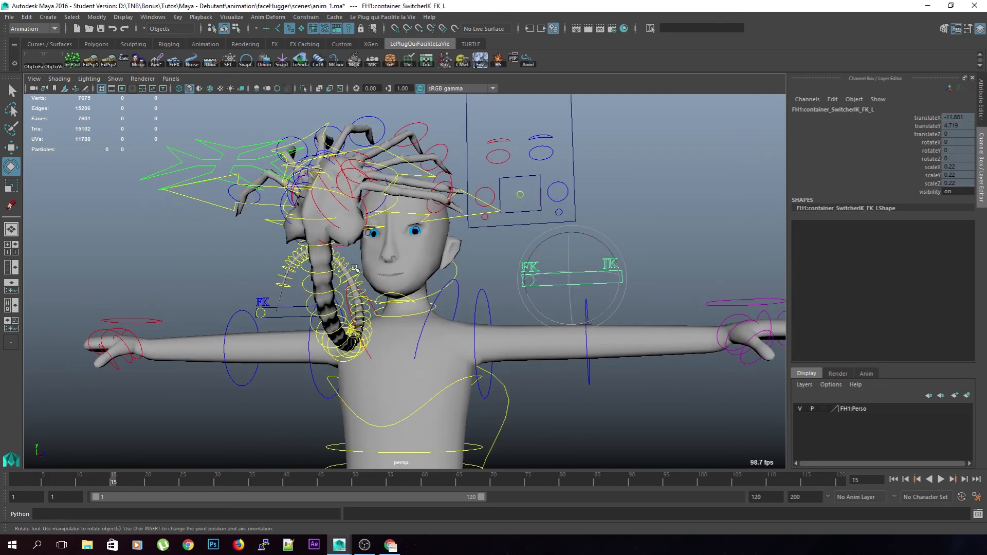
Bend the facehugger's tail at frame 15 so it sweeps across the character's upper chest and curls around the far side of the neck
{"action": "left_click", "coordinate": [314, 248]}
{"action": "left_click_drag", "start_coordinate": [313, 247], "coordinate": [348, 259]}
{"action": "key", "text": "ctrl+z"}
{"action": "left_click", "coordinate": [345, 258]}
{"action": "left_click", "coordinate": [341, 260]}
{"action": "left_click", "coordinate": [346, 257]}
{"action": "left_click", "coordinate": [355, 262]}
{"action": "left_click", "coordinate": [285, 305]}
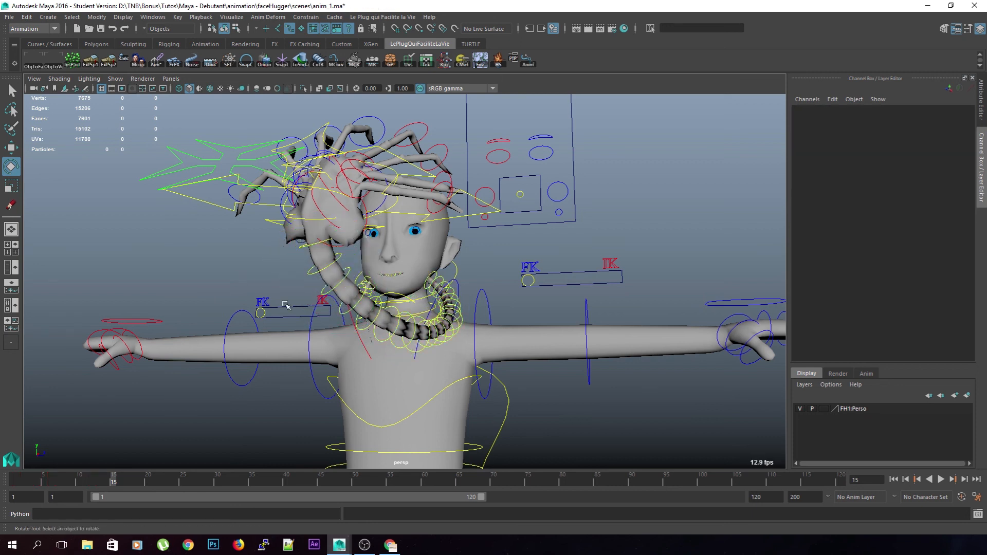
Rotate individual tail controls, including c_queue7, at frame 15 to shape a smooth arc from the facehugger's body to the character's neck
{"action": "left_click", "coordinate": [342, 316]}
{"action": "left_click_drag", "start_coordinate": [337, 311], "coordinate": [213, 350]}
{"action": "left_click_drag", "start_coordinate": [309, 336], "coordinate": [313, 359], "text": "alt"}
{"action": "left_click", "coordinate": [386, 326]}
{"action": "left_click", "coordinate": [392, 330]}
{"action": "left_click_drag", "start_coordinate": [397, 357], "coordinate": [465, 375]}
{"action": "left_click", "coordinate": [422, 341]}
{"action": "left_click", "coordinate": [422, 338]}
{"action": "left_click", "coordinate": [443, 359]}
{"action": "left_click", "coordinate": [446, 341]}
{"action": "left_click", "coordinate": [457, 372]}
{"action": "left_click", "coordinate": [469, 353]}
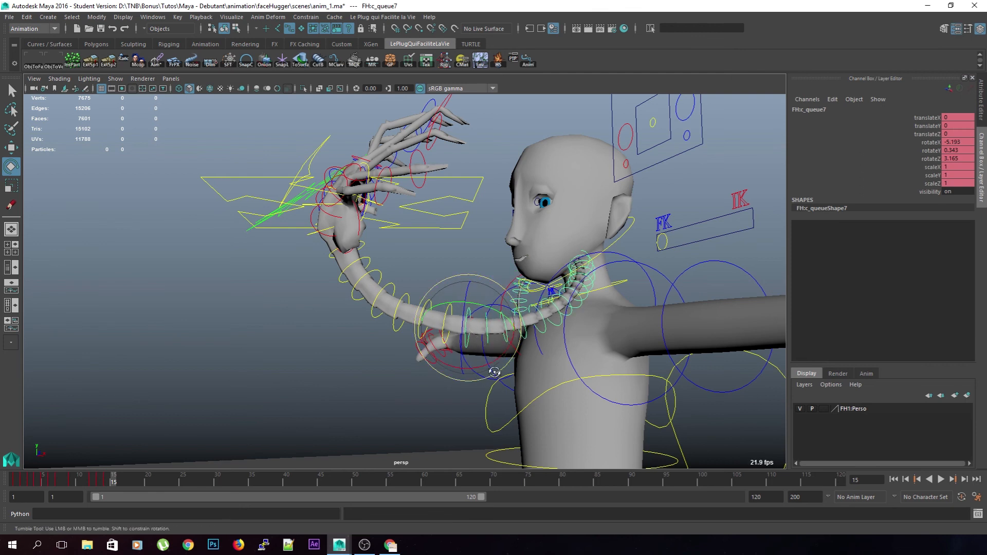
{"action": "left_click_drag", "start_coordinate": [495, 372], "coordinate": [488, 374], "text": "alt"}
{"action": "left_click", "coordinate": [364, 347]}
{"action": "left_click_drag", "start_coordinate": [372, 347], "coordinate": [307, 351], "text": "alt"}
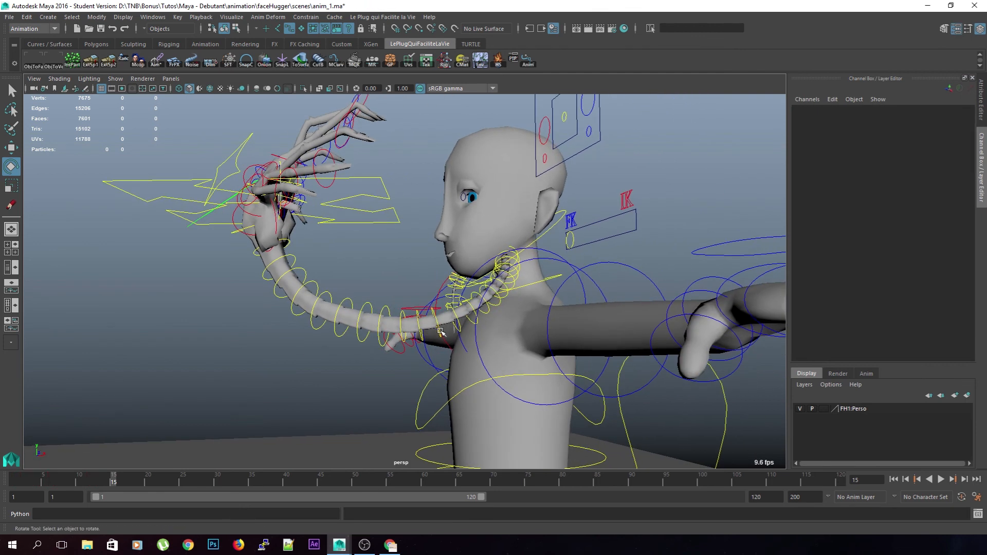
Select the tail-end controls up to c_queue29 and rotate them to about -5.9 on X to open the curl behind the neck
{"action": "left_click", "coordinate": [440, 332]}
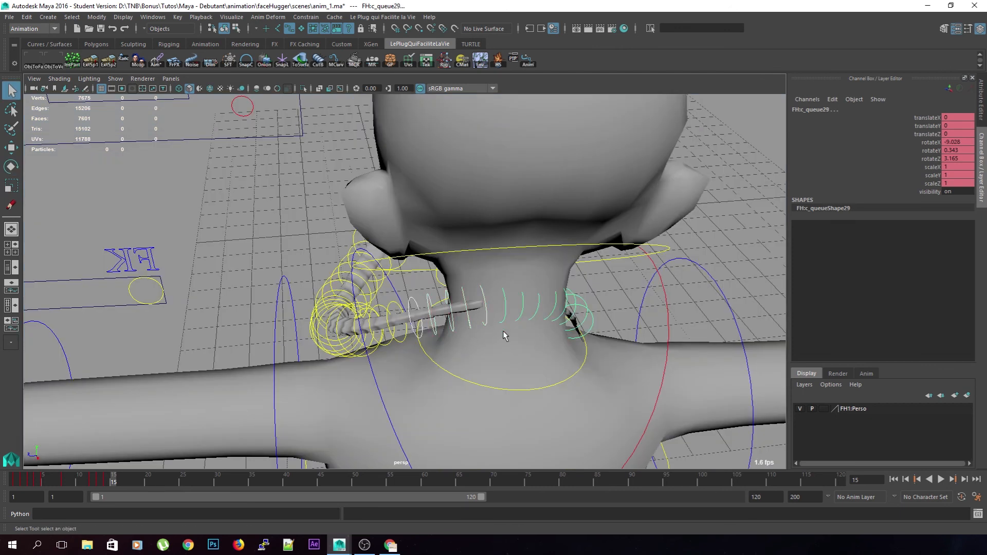
{"action": "key", "text": "e"}
{"action": "left_click_drag", "start_coordinate": [498, 325], "coordinate": [464, 309]}
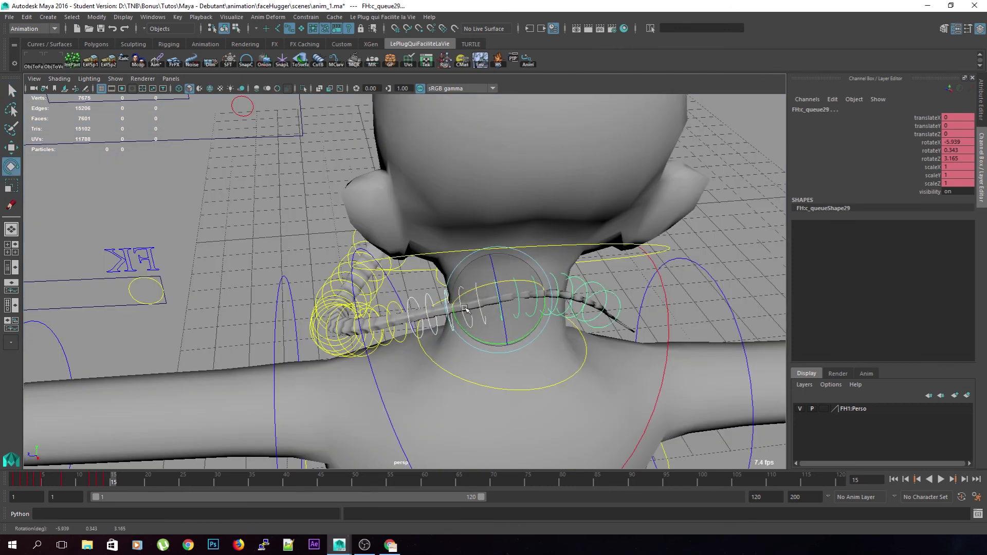
{"action": "scroll", "coordinate": [414, 359], "scroll_direction": "down", "scroll_amount": 6}
{"action": "left_click", "coordinate": [601, 263]}
Rotate the last tail controls, c_queue34 to c_queue36, at frame 15 to adjust how the tip wraps around the neck
{"action": "scroll", "coordinate": [601, 263], "scroll_direction": "down", "scroll_amount": 3}
{"action": "left_click_drag", "start_coordinate": [268, 304], "coordinate": [558, 251], "text": "alt"}
{"action": "scroll", "coordinate": [557, 252], "scroll_direction": "up", "scroll_amount": 6}
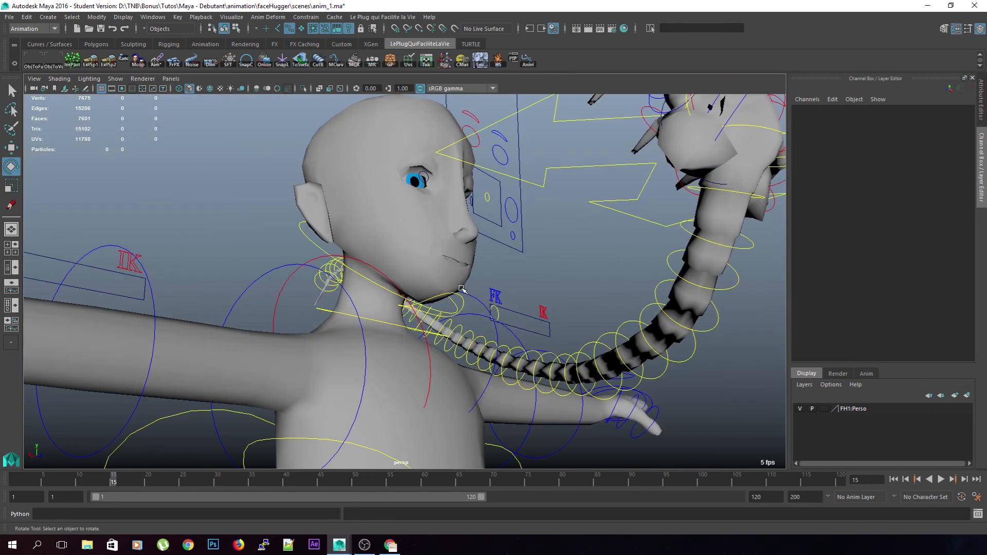
{"action": "left_click_drag", "start_coordinate": [354, 247], "coordinate": [280, 288], "text": "alt"}
{"action": "left_click", "coordinate": [398, 292]}
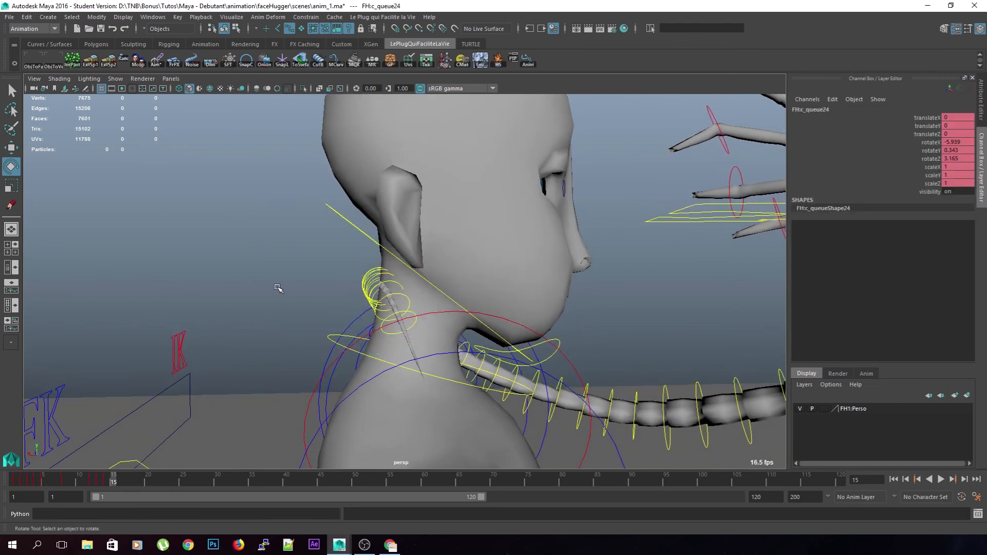
{"action": "left_click", "coordinate": [355, 313]}
{"action": "left_click_drag", "start_coordinate": [355, 312], "coordinate": [382, 322], "text": "alt"}
{"action": "left_click", "coordinate": [429, 308]}
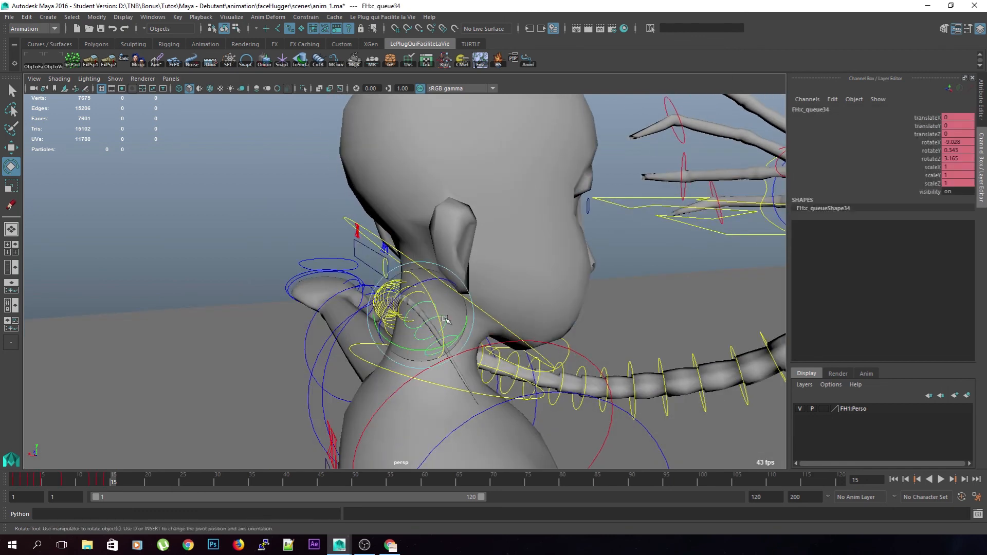
{"action": "key", "text": "q"}
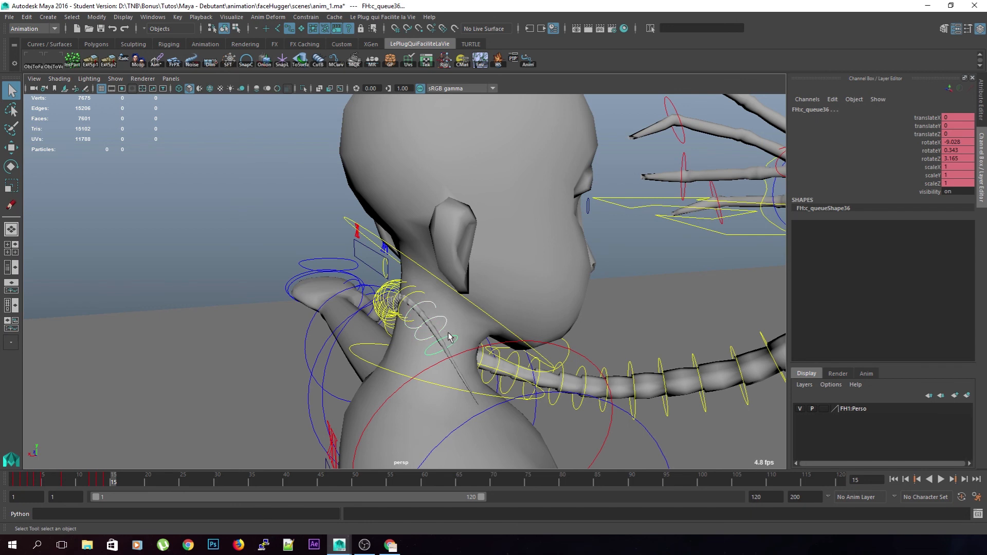
{"action": "key", "text": "e"}
{"action": "left_click_drag", "start_coordinate": [437, 341], "coordinate": [643, 334]}
Select the controls around the facehugger and character, and undo the unintended rotation of the selection
{"action": "left_click", "coordinate": [677, 335]}
{"action": "right_click_drag", "start_coordinate": [678, 336], "coordinate": [628, 322], "text": "alt"}
{"action": "left_click_drag", "start_coordinate": [628, 322], "coordinate": [318, 246], "text": "alt"}
{"action": "left_click_drag", "start_coordinate": [455, 302], "coordinate": [456, 304]}
{"action": "left_click_drag", "start_coordinate": [494, 332], "coordinate": [473, 342], "text": "alt"}
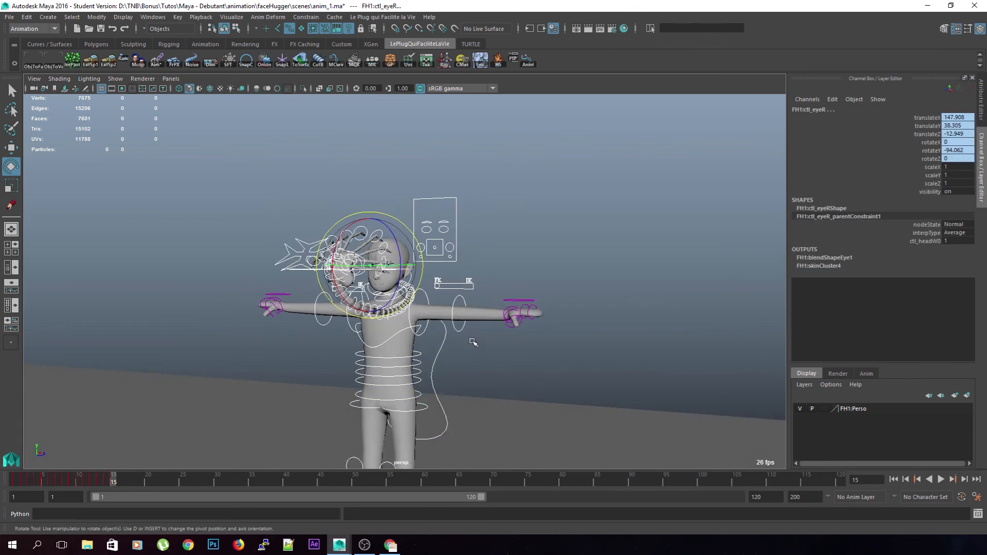
{"action": "key", "text": "ctrl+z"}
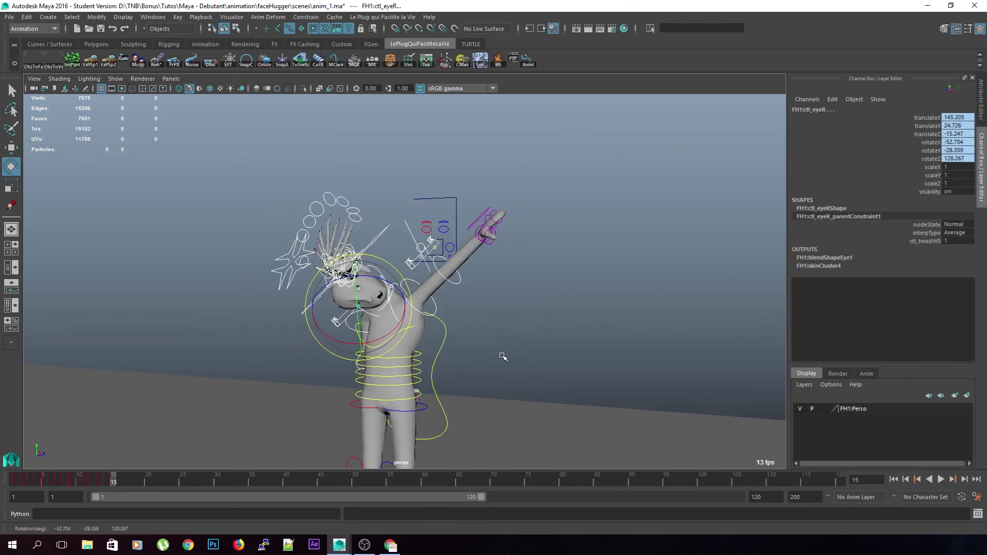
{"action": "key", "text": "ctrl+z"}
Reselect the facehugger's controls in wireframe display, deselect the human's body and arm controls, and undo the stray rotation
{"action": "left_click_drag", "start_coordinate": [491, 403], "coordinate": [372, 366]}
{"action": "left_click_drag", "start_coordinate": [305, 346], "coordinate": [404, 313], "text": "alt"}
{"action": "scroll", "coordinate": [404, 314], "scroll_direction": "up", "scroll_amount": 5}
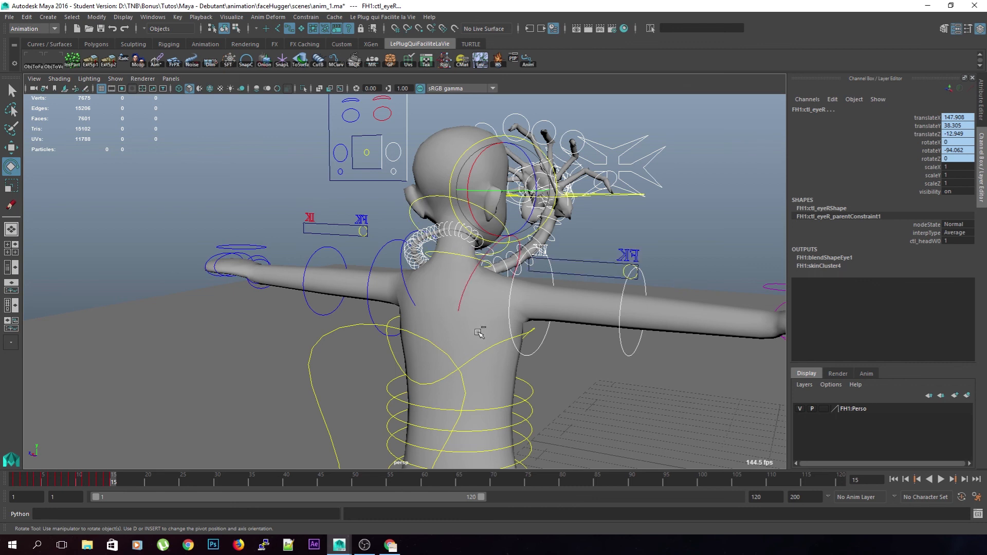
{"action": "left_click_drag", "start_coordinate": [657, 335], "coordinate": [638, 368], "text": "alt"}
{"action": "key", "text": "4"}
{"action": "left_click_drag", "start_coordinate": [306, 299], "coordinate": [414, 208], "text": "alt"}
{"action": "left_click_drag", "start_coordinate": [465, 256], "coordinate": [413, 319], "text": "alt"}
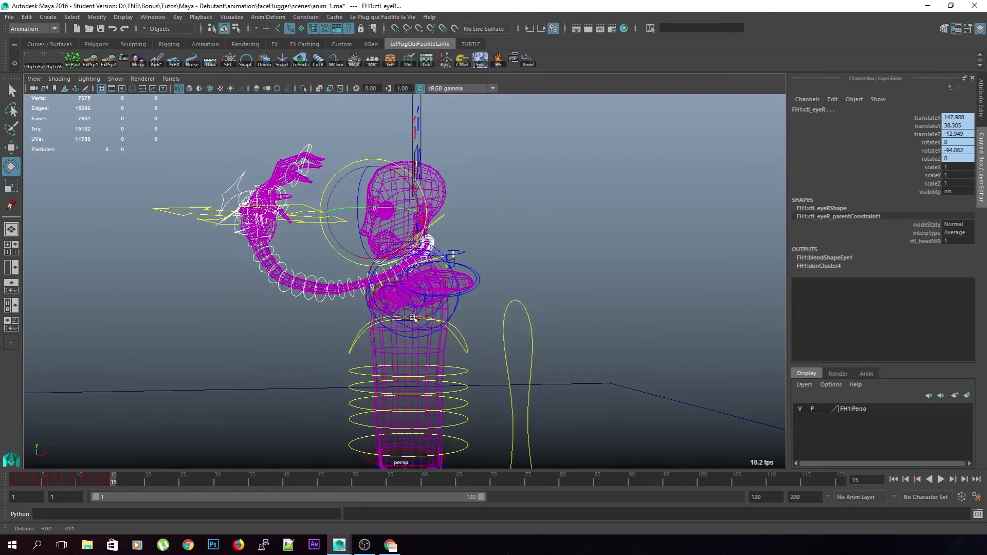
{"action": "scroll", "coordinate": [413, 319], "scroll_direction": "up", "scroll_amount": 5}
{"action": "left_click", "coordinate": [358, 251], "text": "ctrl"}
{"action": "left_click_drag", "start_coordinate": [482, 237], "coordinate": [360, 195], "text": "alt"}
{"action": "key", "text": "ctrl+z"}
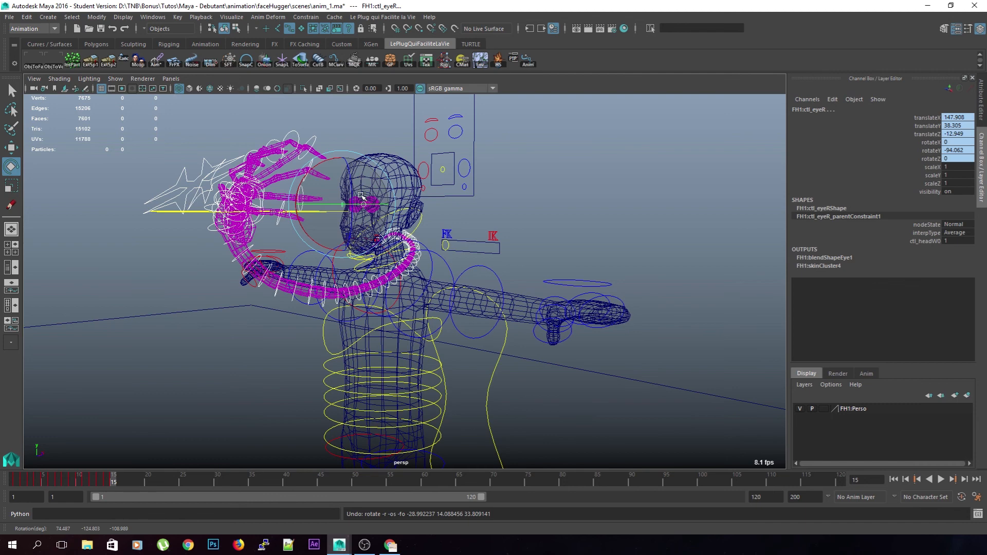
{"action": "key", "text": "q"}
{"action": "left_click_drag", "start_coordinate": [346, 191], "coordinate": [384, 219], "text": "ctrl"}
Examine the selected controls and the tail's wrap around the character's neck from several angles, and clear the selection
{"action": "middle_click_drag", "start_coordinate": [442, 357], "coordinate": [418, 314], "text": "alt"}
{"action": "left_click_drag", "start_coordinate": [396, 322], "coordinate": [418, 324], "text": "alt"}
{"action": "right_click_drag", "start_coordinate": [419, 324], "coordinate": [468, 257], "text": "alt"}
{"action": "middle_click_drag", "start_coordinate": [449, 247], "coordinate": [449, 349], "text": "alt"}
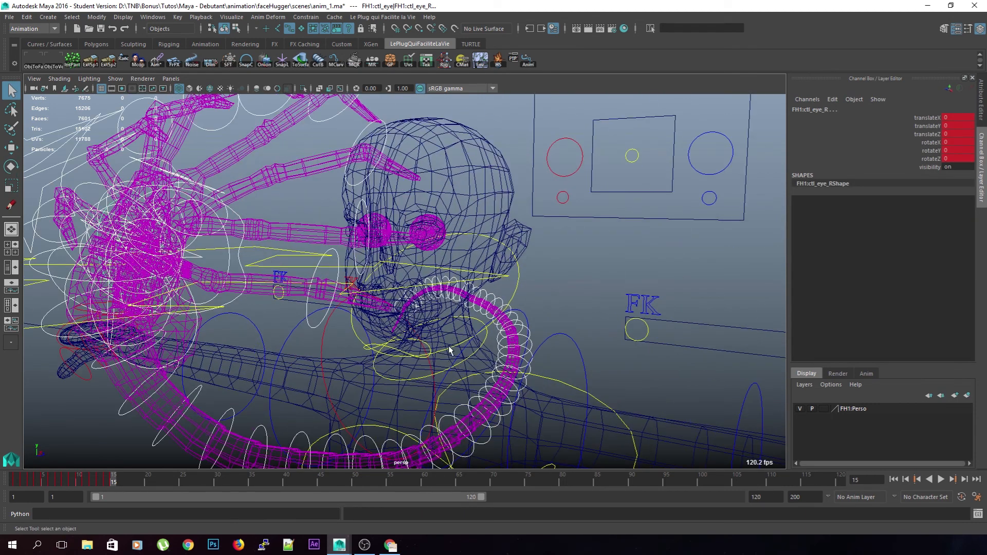
{"action": "left_click_drag", "start_coordinate": [448, 352], "coordinate": [418, 292], "text": "alt"}
{"action": "left_click_drag", "start_coordinate": [445, 343], "coordinate": [483, 371], "text": "alt"}
{"action": "middle_click_drag", "start_coordinate": [483, 371], "coordinate": [498, 266], "text": "alt"}
{"action": "right_click_drag", "start_coordinate": [497, 267], "coordinate": [477, 180], "text": "alt"}
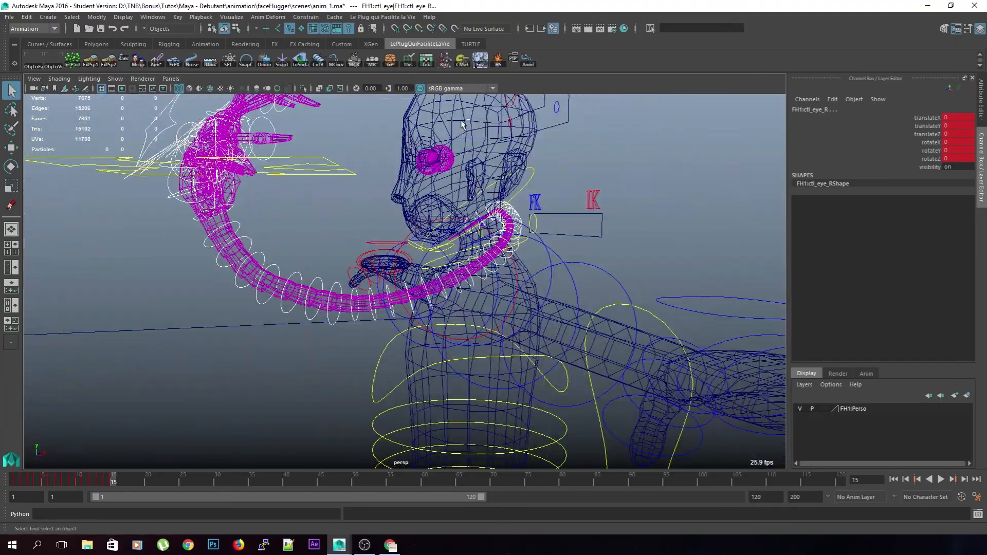
{"action": "right_click_drag", "start_coordinate": [423, 280], "coordinate": [446, 234], "text": "alt"}
{"action": "middle_click_drag", "start_coordinate": [445, 234], "coordinate": [406, 306], "text": "alt"}
{"action": "mouse_move", "coordinate": [407, 306]}
{"action": "left_mouse_down", "text": "alt"}
{"action": "mouse_move", "coordinate": [395, 332]}
{"action": "mouse_move", "coordinate": [400, 303]}
{"action": "left_mouse_up", "text": "alt"}
{"action": "left_click_drag", "start_coordinate": [489, 139], "coordinate": [374, 272]}
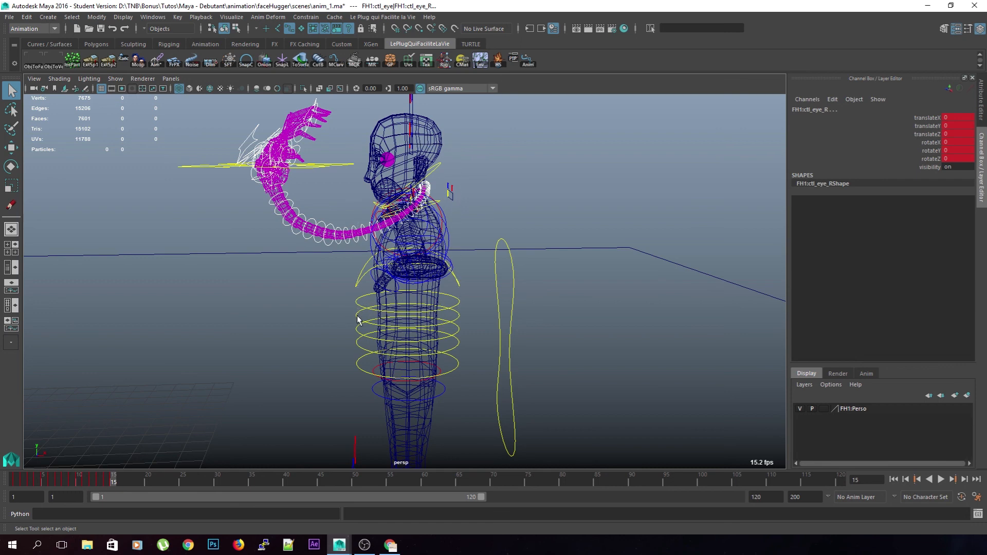
{"action": "left_click_drag", "start_coordinate": [360, 321], "coordinate": [391, 257], "text": "alt"}
{"action": "middle_click_drag", "start_coordinate": [466, 212], "coordinate": [277, 200], "text": "alt"}
{"action": "scroll", "coordinate": [576, 360], "scroll_direction": "down", "scroll_amount": 10}
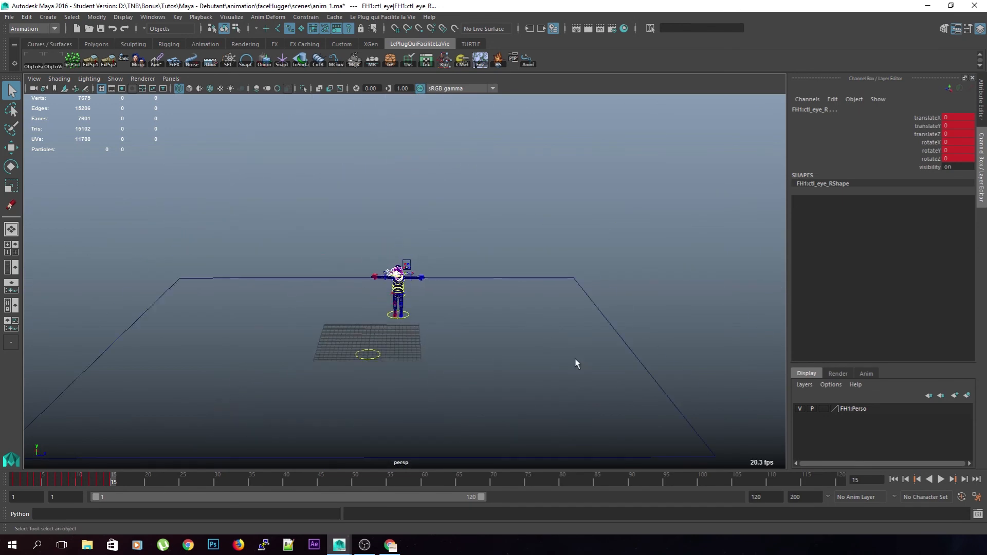
{"action": "left_click_drag", "start_coordinate": [576, 363], "coordinate": [572, 288], "text": "alt"}
{"action": "scroll", "coordinate": [470, 350], "scroll_direction": "up", "scroll_amount": 8}
{"action": "scroll", "coordinate": [469, 347], "scroll_direction": "up", "scroll_amount": 2}
{"action": "left_click", "coordinate": [584, 310]}
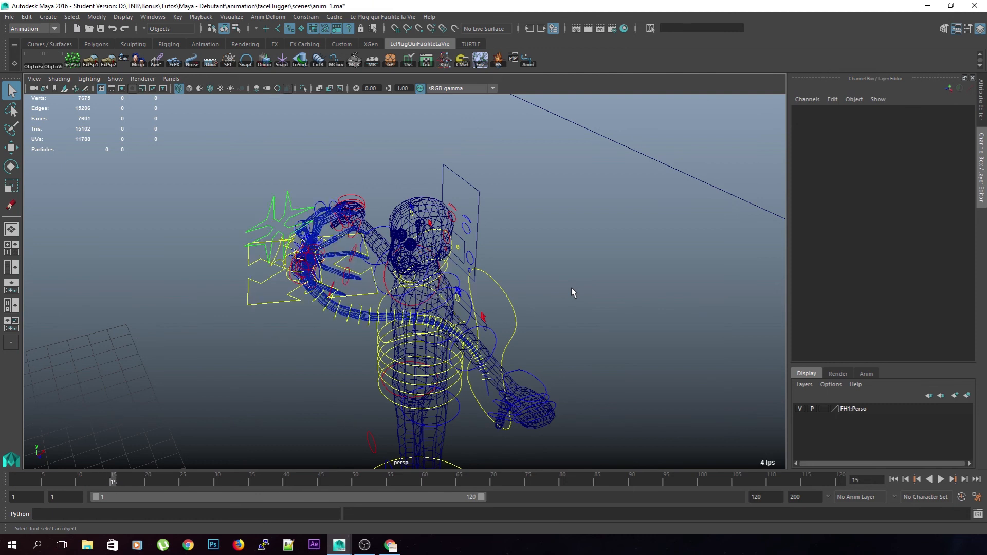
Return to shaded display, select the tail controls from c_queue2 at frame 15, and bend the tail over the character's shoulder
{"action": "key", "text": "5"}
{"action": "mouse_move", "coordinate": [572, 288]}
{"action": "left_mouse_down", "text": "alt"}
{"action": "mouse_move", "coordinate": [543, 291]}
{"action": "mouse_move", "coordinate": [707, 299]}
{"action": "mouse_move", "coordinate": [482, 292]}
{"action": "mouse_move", "coordinate": [497, 293]}
{"action": "left_mouse_up", "text": "alt"}
{"action": "scroll", "coordinate": [241, 289], "scroll_direction": "up", "scroll_amount": 3}
{"action": "scroll", "coordinate": [241, 289], "scroll_direction": "up", "scroll_amount": 5}
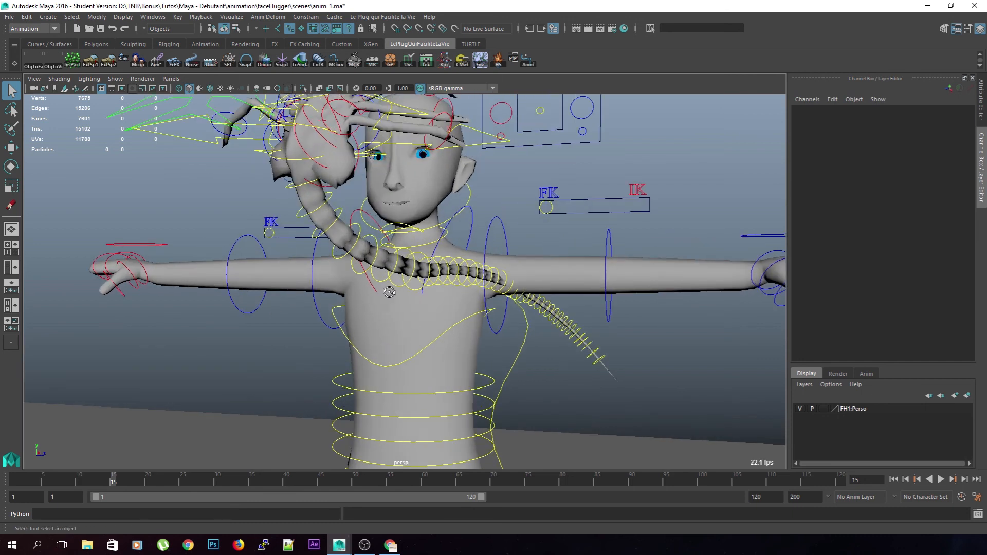
{"action": "left_click", "coordinate": [295, 204]}
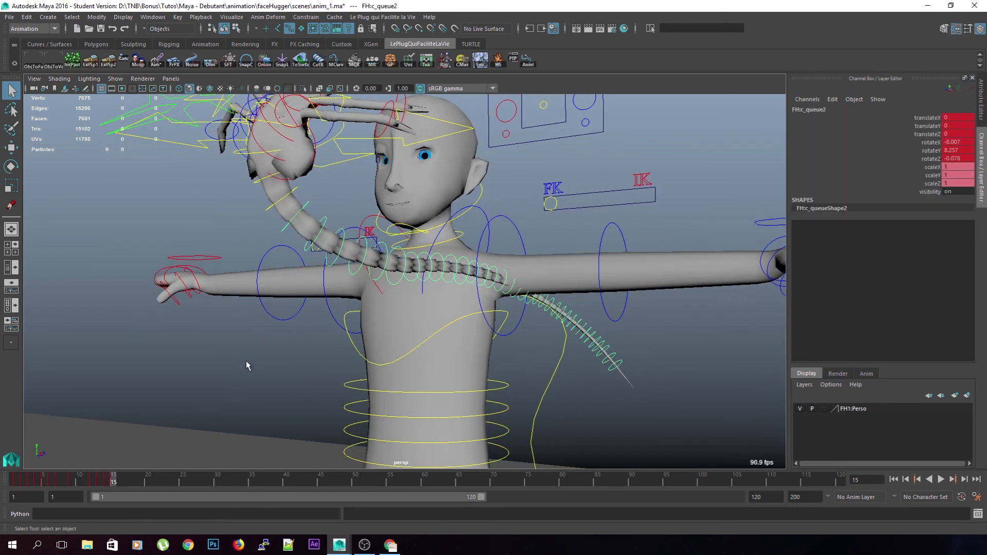
{"action": "key", "text": "e"}
{"action": "left_click_drag", "start_coordinate": [313, 257], "coordinate": [315, 325]}
{"action": "left_click", "coordinate": [286, 313]}
{"action": "left_click", "coordinate": [318, 260]}
{"action": "left_click", "coordinate": [319, 331]}
{"action": "left_click_drag", "start_coordinate": [461, 262], "coordinate": [494, 257], "text": "alt"}
{"action": "middle_click_drag", "start_coordinate": [474, 267], "coordinate": [326, 291], "text": "alt"}
{"action": "left_click_drag", "start_coordinate": [326, 291], "coordinate": [390, 299], "text": "alt"}
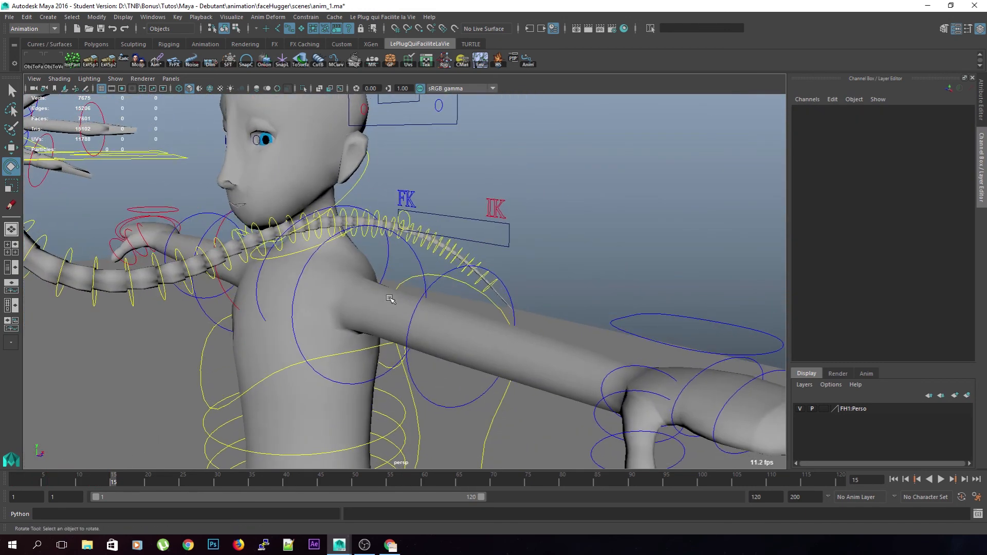
Select the human's chest control, move up the hierarchy to the lower spine controls, and hide the whole group of upper-body controls
{"action": "scroll", "coordinate": [389, 299], "scroll_direction": "down", "scroll_amount": 5}
{"action": "left_click", "coordinate": [365, 304]}
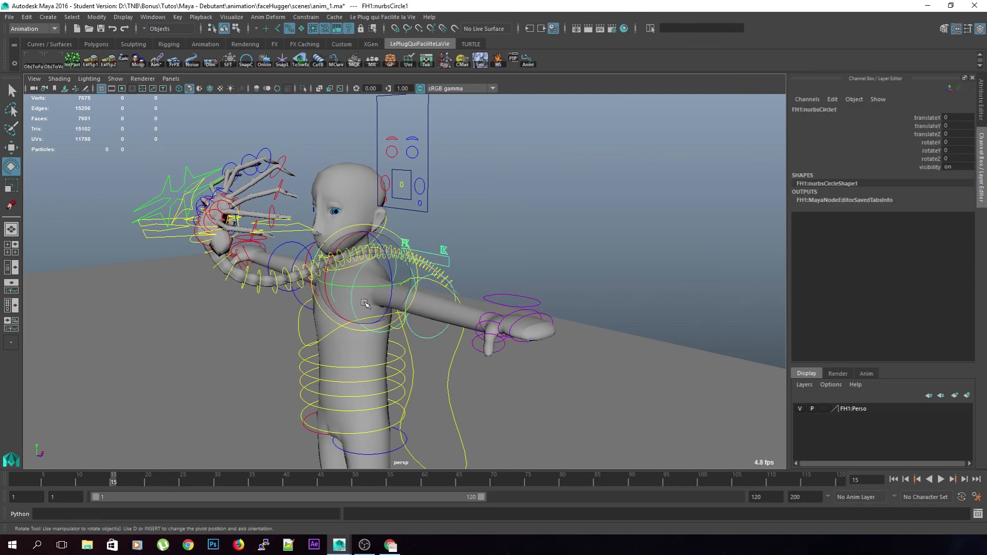
{"action": "left_click", "coordinate": [364, 303]}
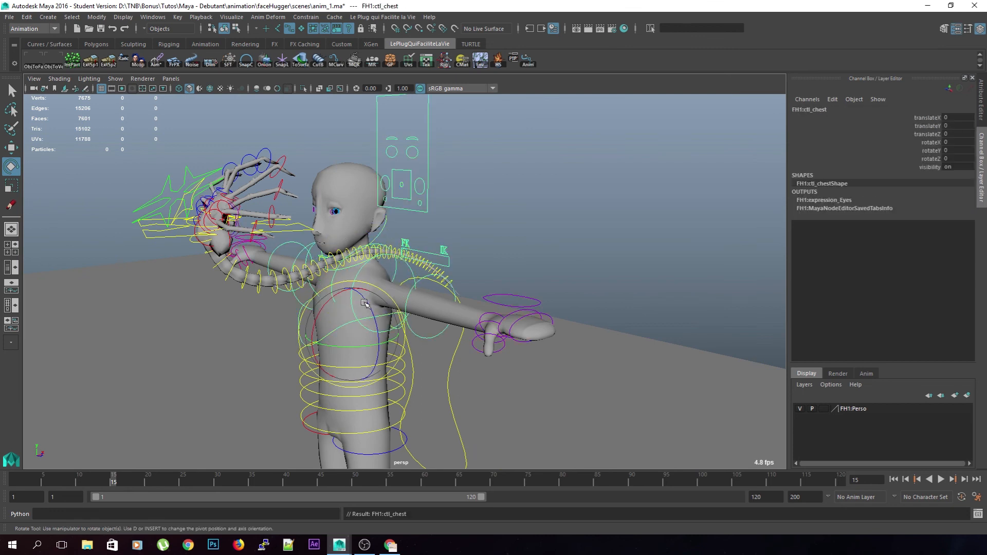
{"action": "key", "text": "Up"}
{"action": "key", "text": "Up"}
{"action": "key", "text": "Up"}
{"action": "key", "text": "h"}
Select all the facehugger's controls and key the full pose at frame 15
{"action": "left_click", "coordinate": [490, 253]}
{"action": "left_click_drag", "start_coordinate": [489, 253], "coordinate": [461, 242], "text": "alt"}
{"action": "left_click_drag", "start_coordinate": [389, 236], "coordinate": [414, 188], "text": "alt"}
{"action": "left_click_drag", "start_coordinate": [376, 152], "coordinate": [525, 273]}
{"action": "key", "text": "s"}
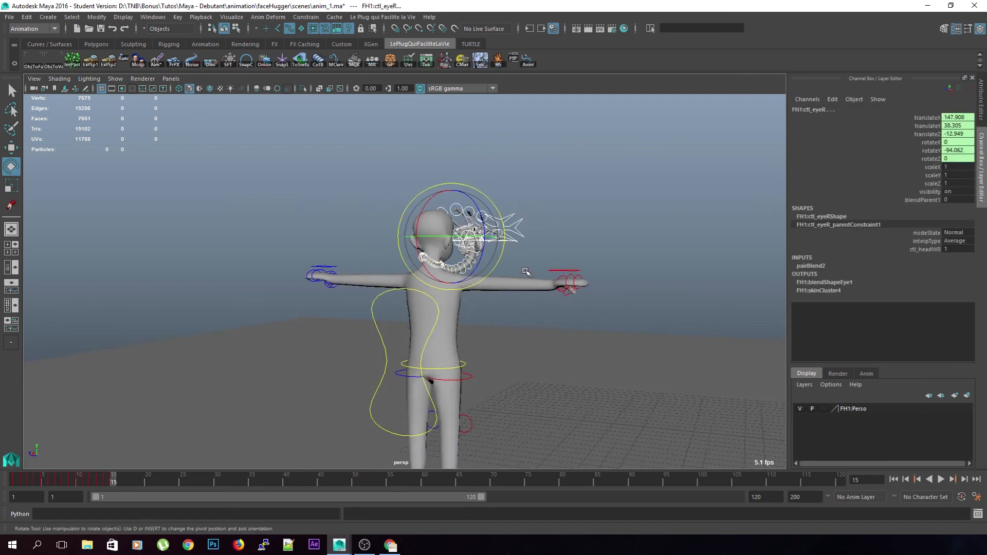
Compare the facehugger's poses at frames 14 and 15 from the side
{"action": "left_click", "coordinate": [342, 176]}
{"action": "left_click_drag", "start_coordinate": [341, 176], "coordinate": [485, 184], "text": "alt"}
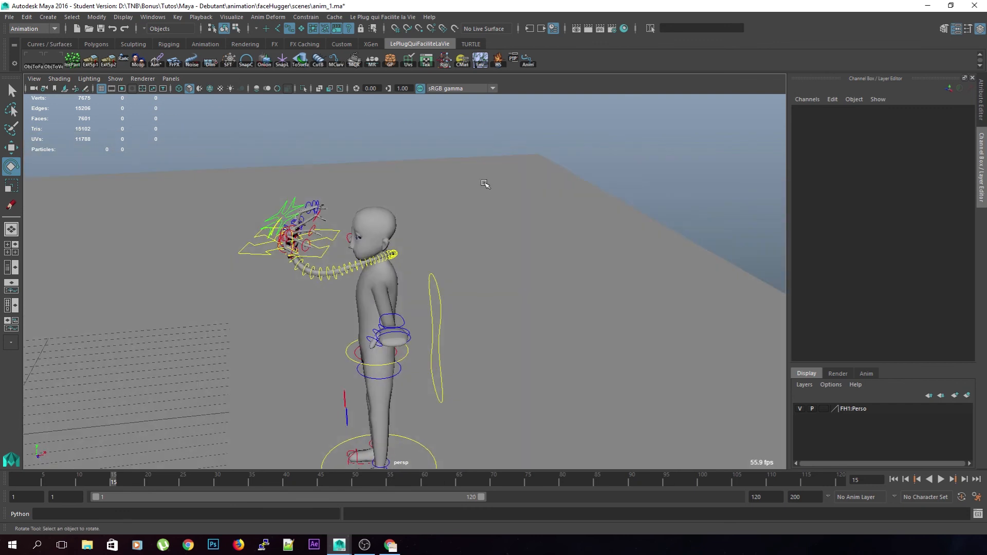
{"action": "key", "text": "alt+comma"}
{"action": "key", "text": "alt+period"}
{"action": "key", "text": "alt+comma"}
{"action": "key", "text": "alt+period"}
{"action": "left_click_drag", "start_coordinate": [432, 227], "coordinate": [507, 279], "text": "alt"}
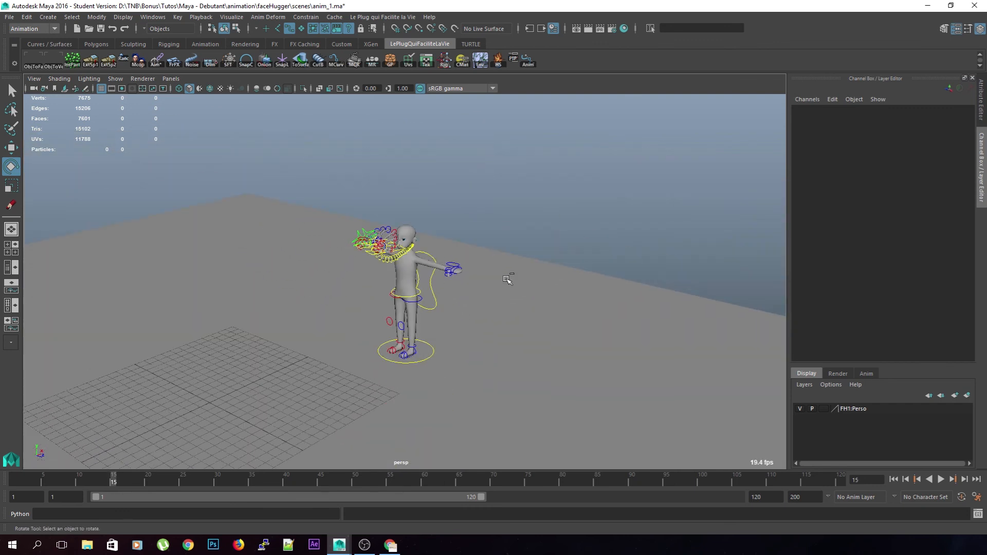
Frame the whole scene from the side and hide the control curves in the viewport, leaving only the models displayed
{"action": "key", "text": "q"}
{"action": "key", "text": "ctrl+s"}
{"action": "left_click", "coordinate": [478, 282]}
{"action": "scroll", "coordinate": [513, 322], "scroll_direction": "down", "scroll_amount": 5}
{"action": "left_click_drag", "start_coordinate": [514, 322], "coordinate": [482, 366], "text": "alt"}
{"action": "scroll", "coordinate": [405, 338], "scroll_direction": "up", "scroll_amount": 4}
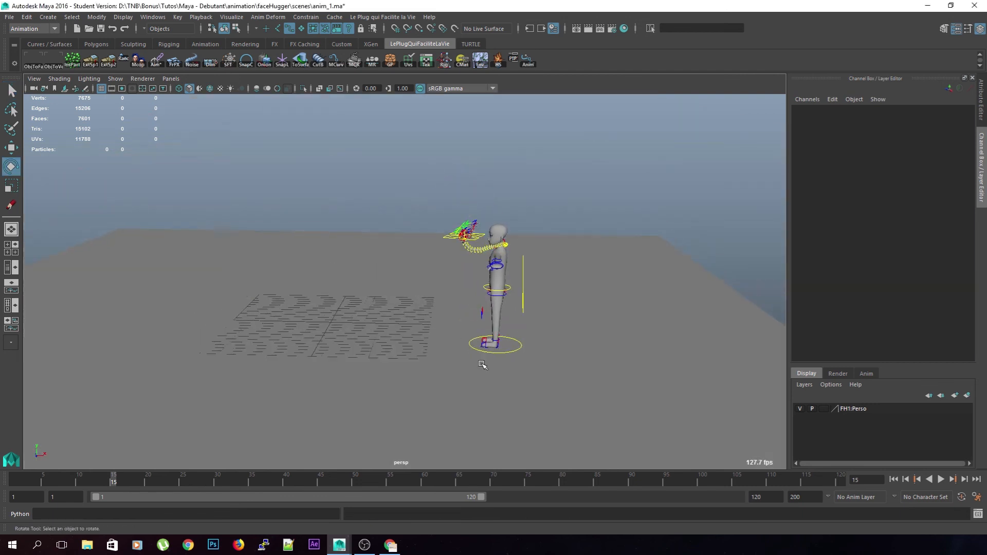
{"action": "left_click", "coordinate": [117, 80]}
{"action": "left_click", "coordinate": [127, 135]}
{"action": "scroll", "coordinate": [315, 302], "scroll_direction": "up", "scroll_amount": 8}
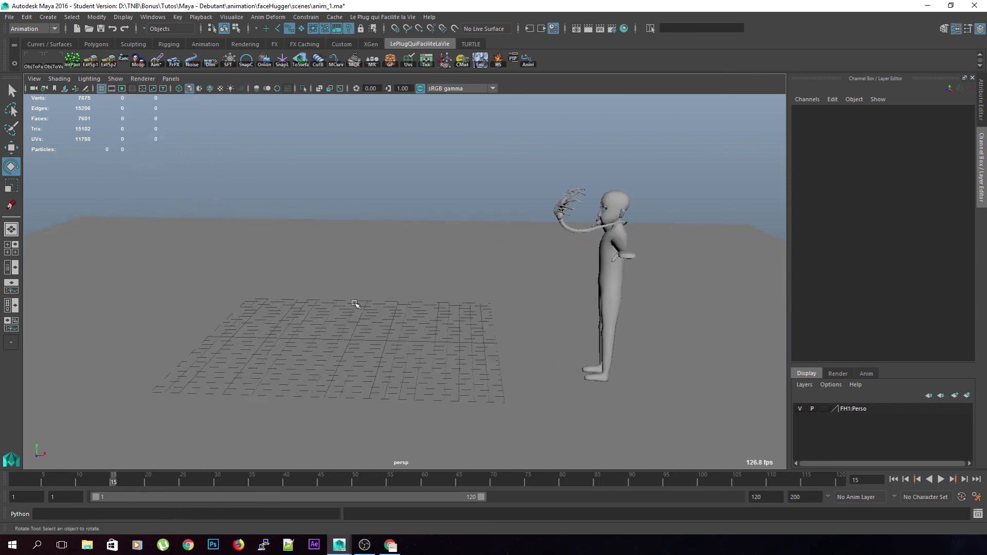
Step through the leap backward from frame 15 to frame 2 and forward again to review the body and tail motion
{"action": "left_click_drag", "start_coordinate": [323, 309], "coordinate": [295, 273], "text": "alt"}
{"action": "key", "text": "alt+comma"}
{"action": "key", "text": "alt+comma"}
{"action": "key", "text": "alt+comma"}
{"action": "key", "text": "alt+comma"}
{"action": "key", "text": "alt+comma"}
{"action": "key", "text": "alt+comma"}
{"action": "key", "text": "alt+comma"}
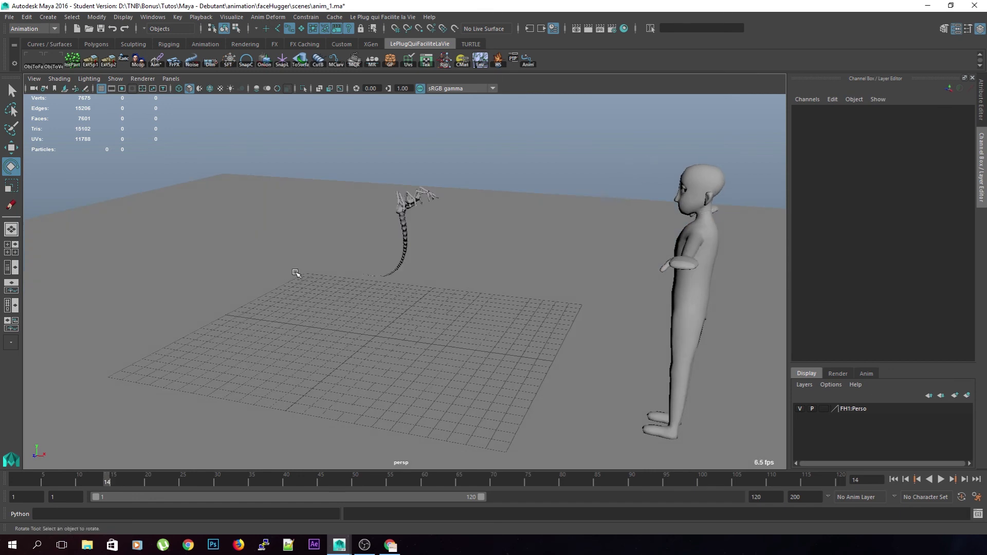
{"action": "key", "text": "alt+comma"}
{"action": "key", "text": "alt+comma"}
{"action": "key", "text": "alt+comma"}
{"action": "key", "text": "alt+comma"}
{"action": "key", "text": "alt+comma"}
{"action": "key", "text": "alt+comma"}
{"action": "key", "text": "alt+comma"}
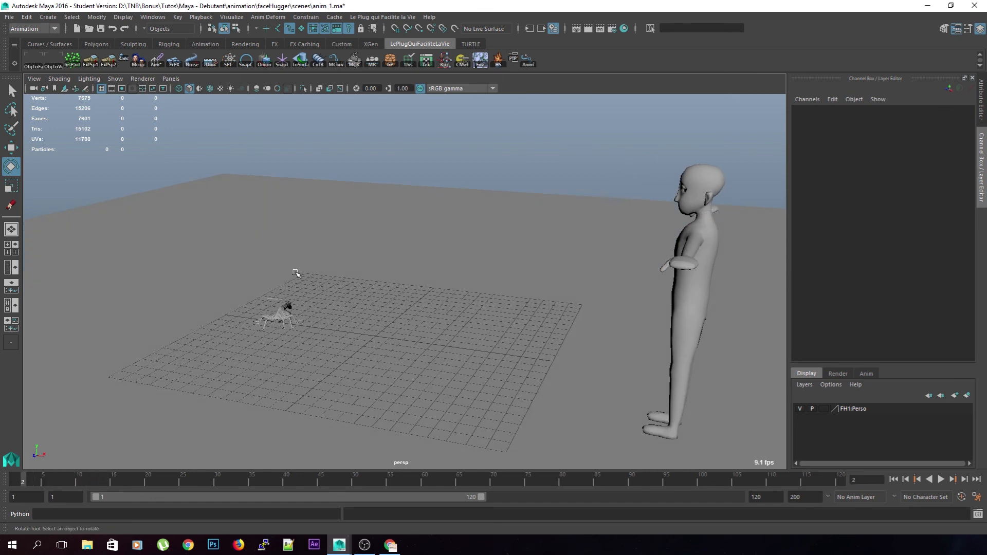
{"action": "key", "text": "alt+period"}
{"action": "key", "text": "alt+period"}
{"action": "key", "text": "alt+period"}
{"action": "key", "text": "alt+period"}
{"action": "key", "text": "alt+period"}
{"action": "key", "text": "alt+period"}
{"action": "key", "text": "alt+period"}
{"action": "key", "text": "alt+period"}
{"action": "key", "text": "alt+period"}
{"action": "key", "text": "alt+period"}
{"action": "key", "text": "alt+period"}
{"action": "key", "text": "alt+period"}
{"action": "key", "text": "alt+period"}
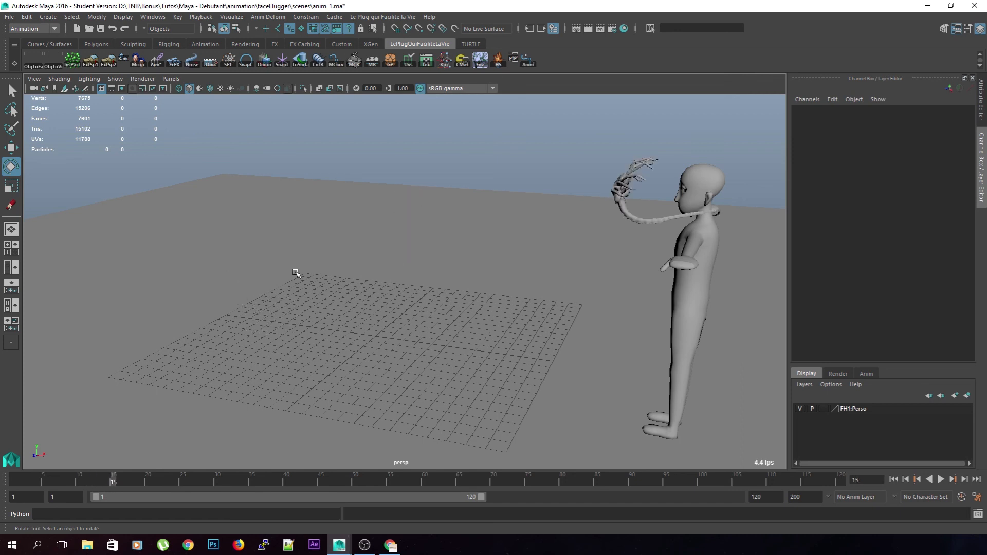
Step backward and forward through the frames leading up to frame 15 to examine the facehugger's leap arc and tail motion
{"action": "key", "text": "alt+comma"}
{"action": "key", "text": "alt+comma"}
{"action": "key", "text": "alt+comma"}
{"action": "key", "text": "alt+comma"}
{"action": "key", "text": "alt+comma"}
{"action": "key", "text": "alt+comma"}
{"action": "key", "text": "alt+period"}
{"action": "key", "text": "alt+period"}
{"action": "key", "text": "alt+period"}
{"action": "key", "text": "alt+period"}
{"action": "key", "text": "alt+period"}
{"action": "key", "text": "alt+period"}
{"action": "key", "text": "alt+period"}
{"action": "key", "text": "alt+period"}
{"action": "key", "text": "alt+period"}
{"action": "key", "text": "alt+comma"}
{"action": "key", "text": "alt+comma"}
{"action": "key", "text": "alt+comma"}
{"action": "key", "text": "alt+comma"}
{"action": "key", "text": "alt+comma"}
{"action": "key", "text": "alt+comma"}
{"action": "key", "text": "alt+comma"}
{"action": "key", "text": "alt+comma"}
{"action": "key", "text": "alt+comma"}
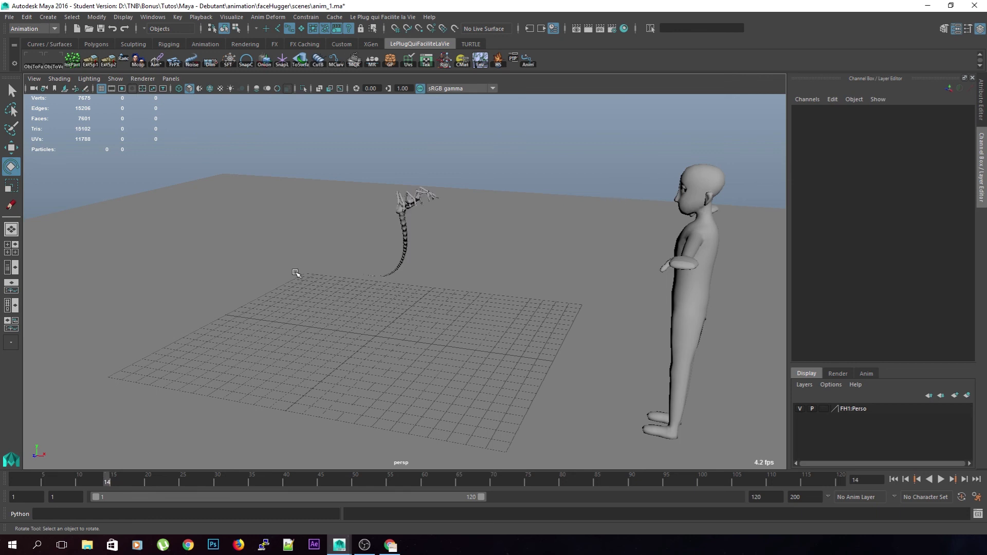
Step back to the beginning of the leap and play the animation to check its timing, stopping at frame 10
{"action": "key", "text": "alt+comma"}
{"action": "key", "text": "alt+comma"}
{"action": "key", "text": "alt+comma"}
{"action": "key", "text": "alt+comma"}
{"action": "key", "text": "alt+comma"}
{"action": "key", "text": "alt+comma"}
{"action": "key", "text": "alt+comma"}
{"action": "key", "text": "alt+v"}
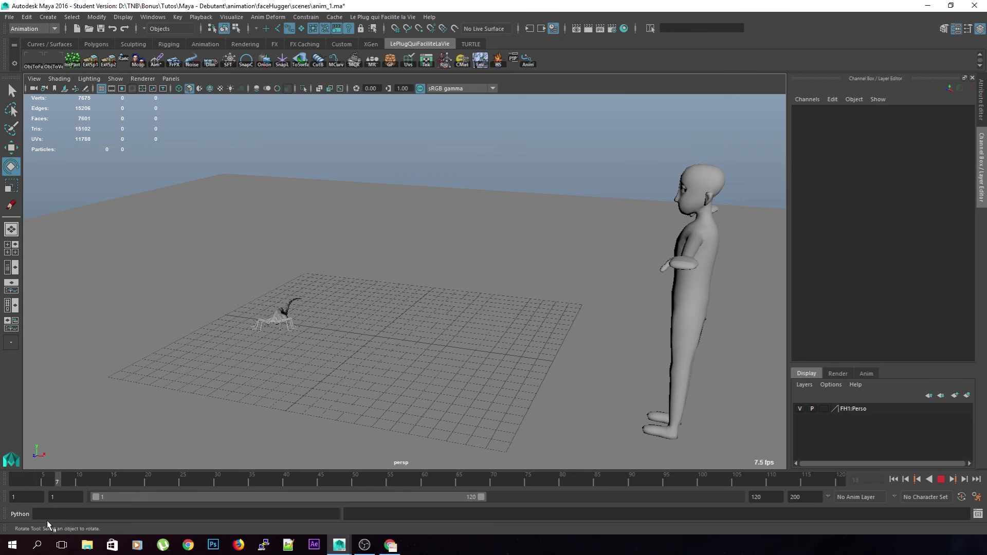
{"action": "key", "text": "alt+v"}
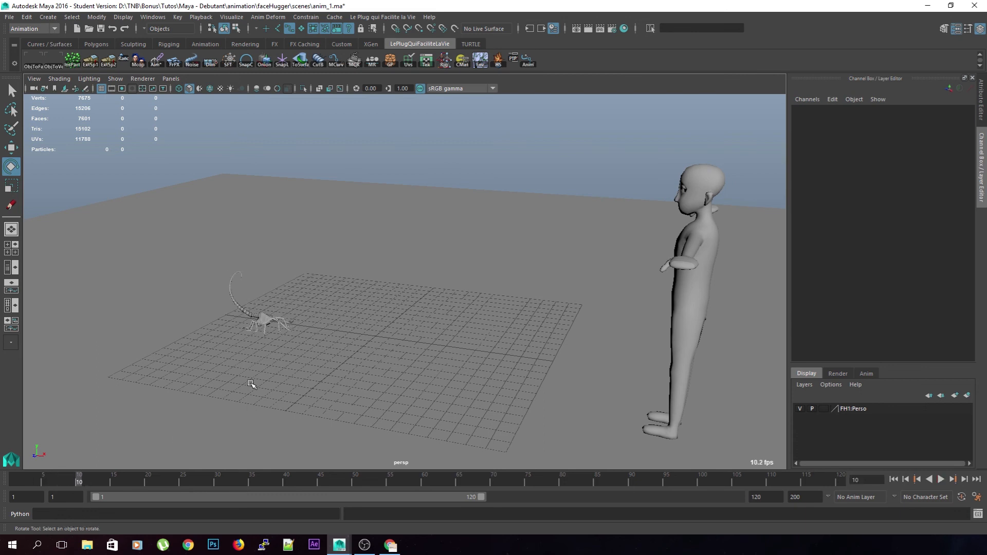
Save the scene under its current name, continuing past the student version notice
{"action": "key", "text": "q"}
{"action": "key", "text": "ctrl+s"}
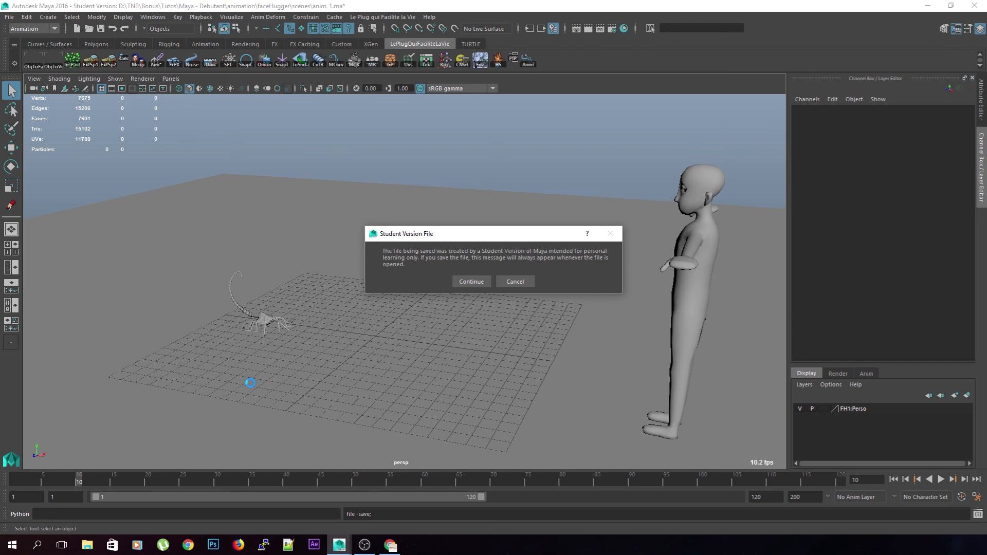
{"action": "key", "text": "Return"}
{"action": "key", "text": "e"}
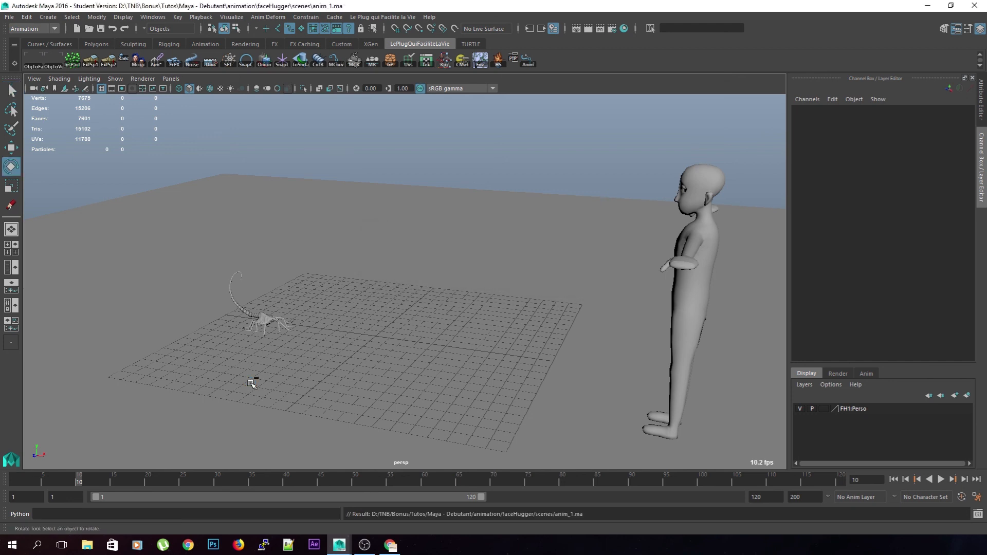